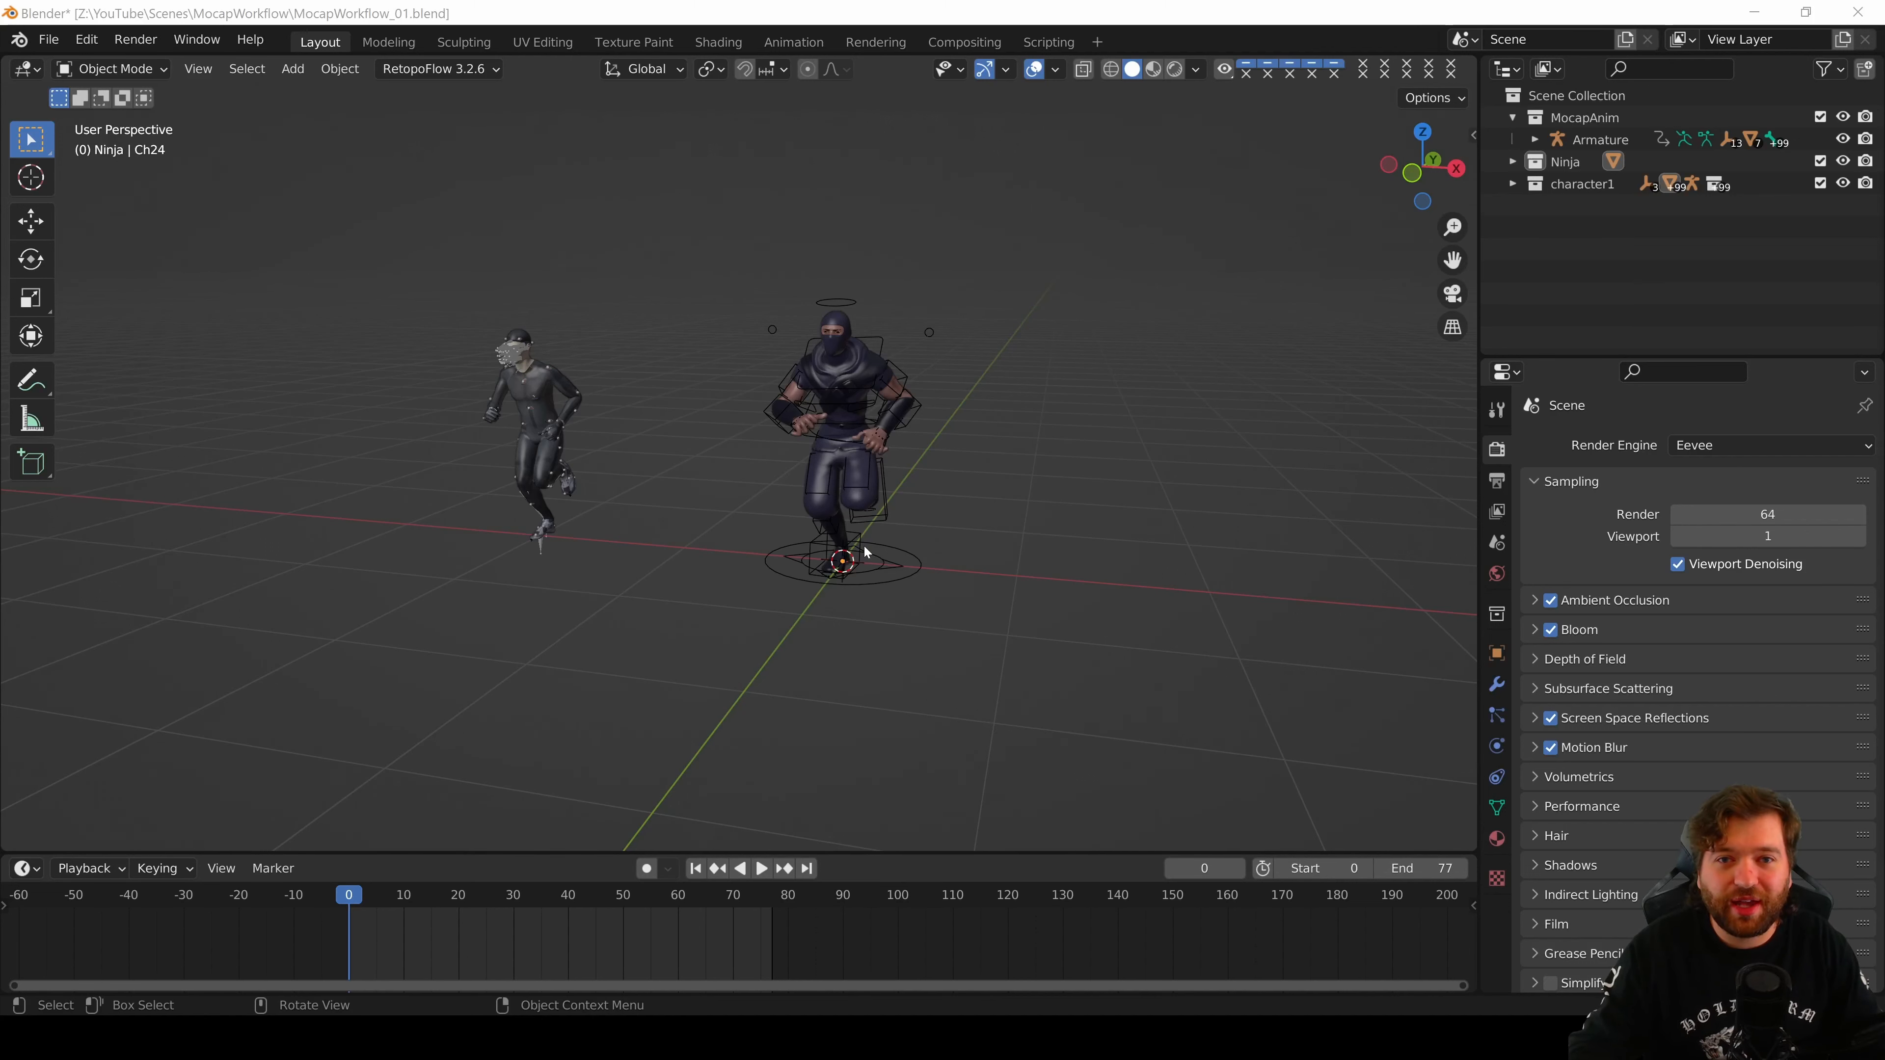
pyautogui.scroll(1, 881, 443)
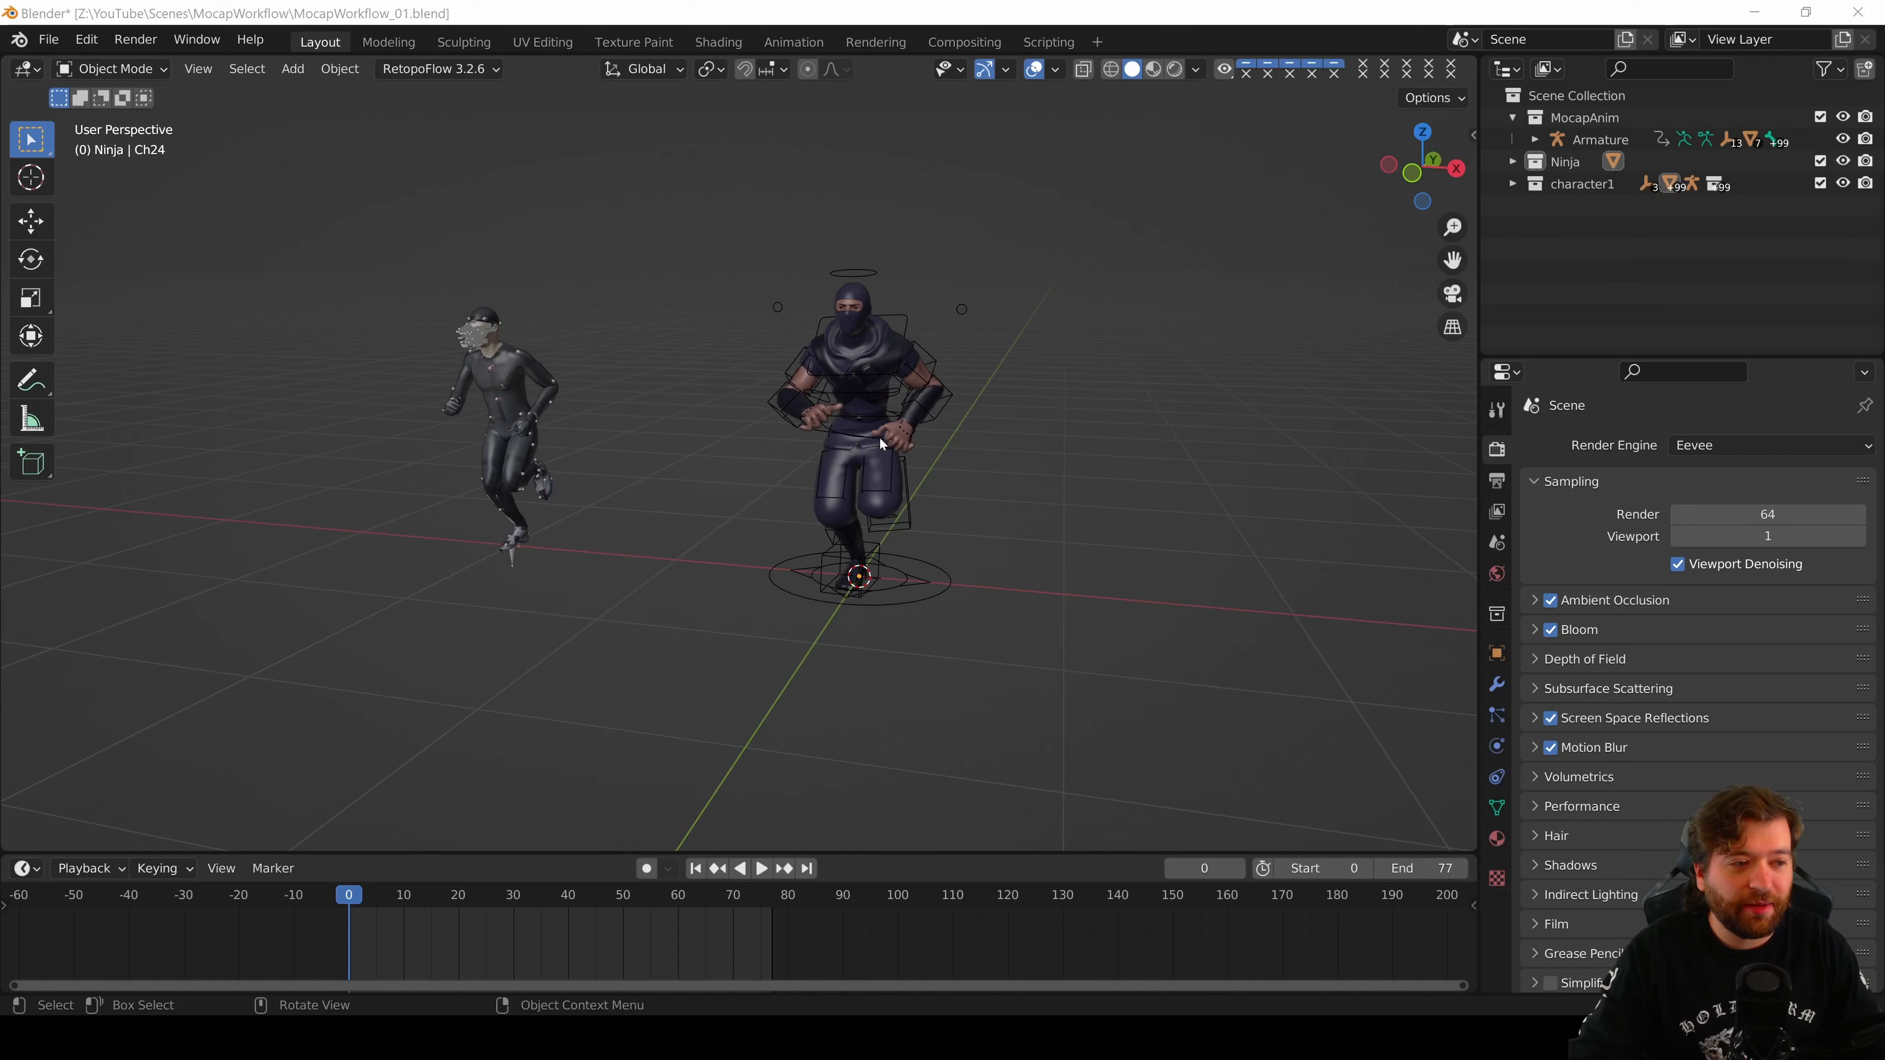
pyautogui.moveTo(879, 435); pyautogui.dragTo(655, 429, button='middle')
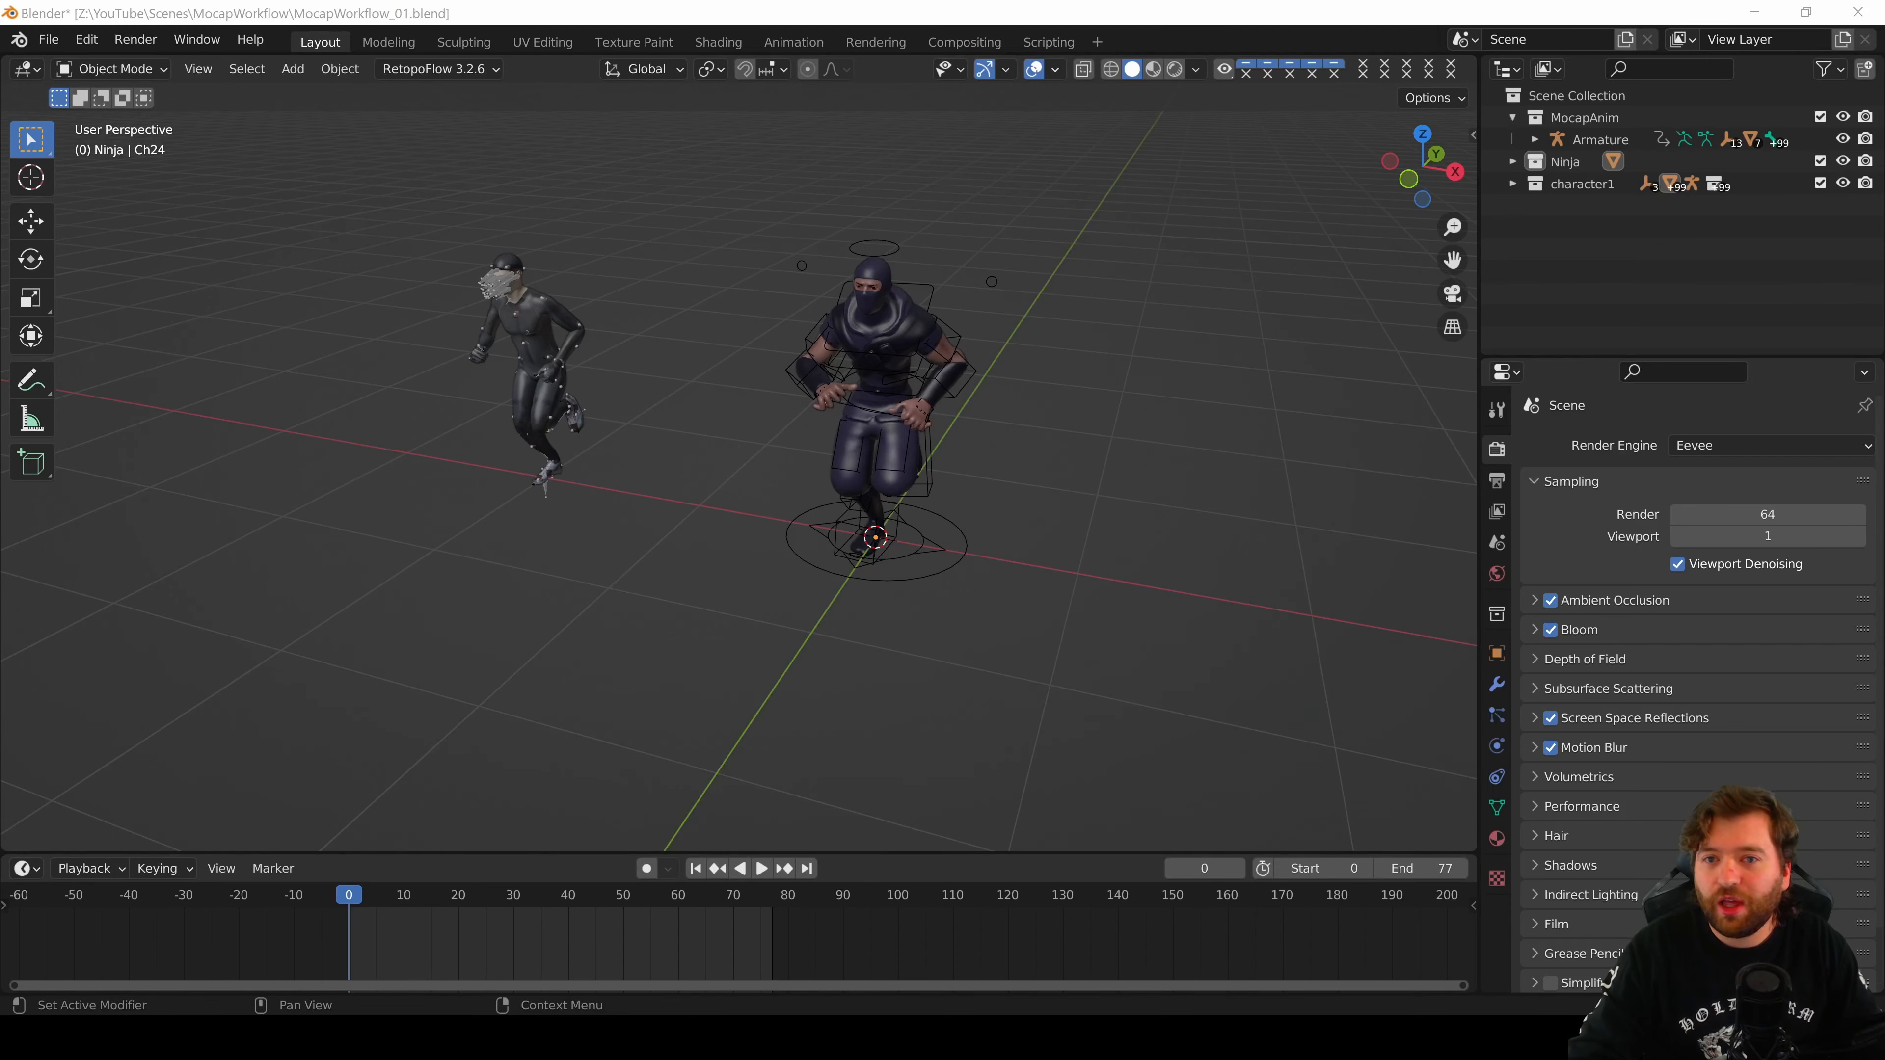
# - Switch to Mixamo in the browser, look through the character library and inspect the ninja in the Fall Flat preview up close
pyautogui.hotkey('alt', 'Tab')
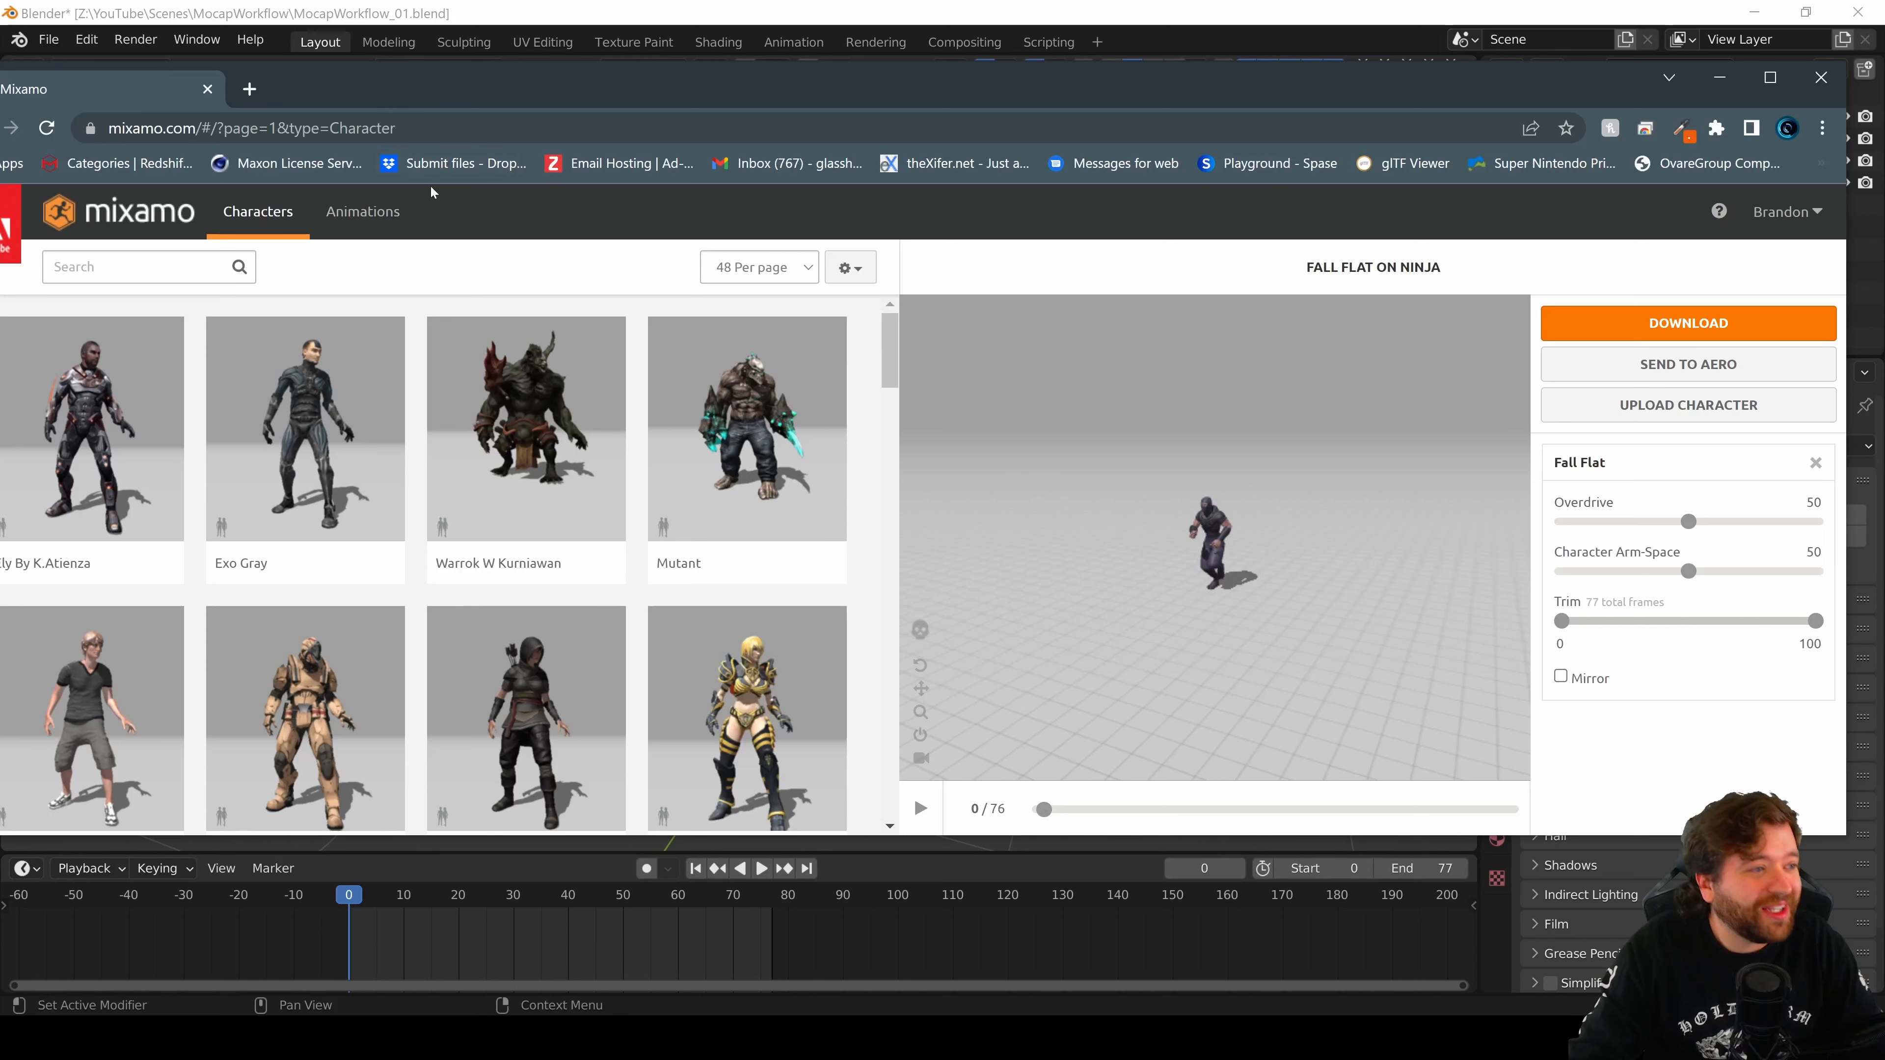
pyautogui.moveTo(470, 91); pyautogui.dragTo(576, 57)
pyautogui.scroll(-5, 815, 545)
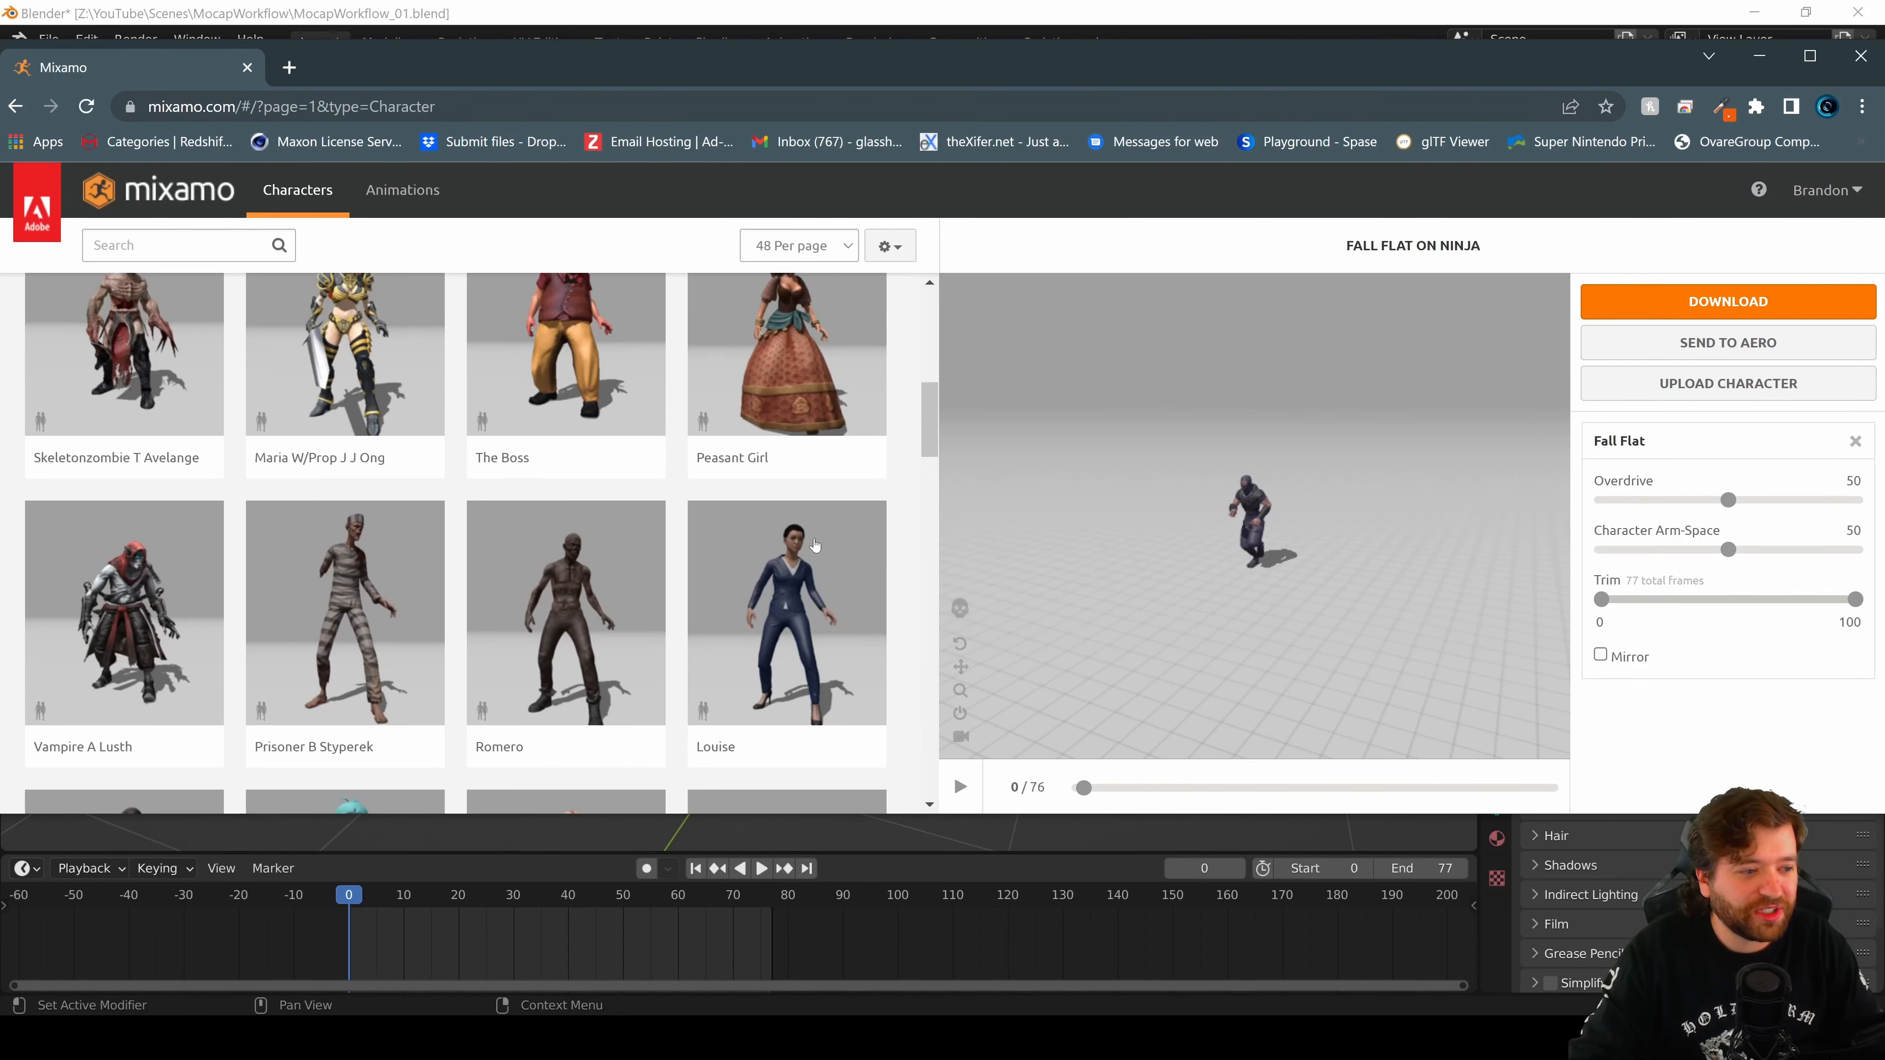
pyautogui.scroll(-6, 815, 544)
pyautogui.scroll(1, 794, 506)
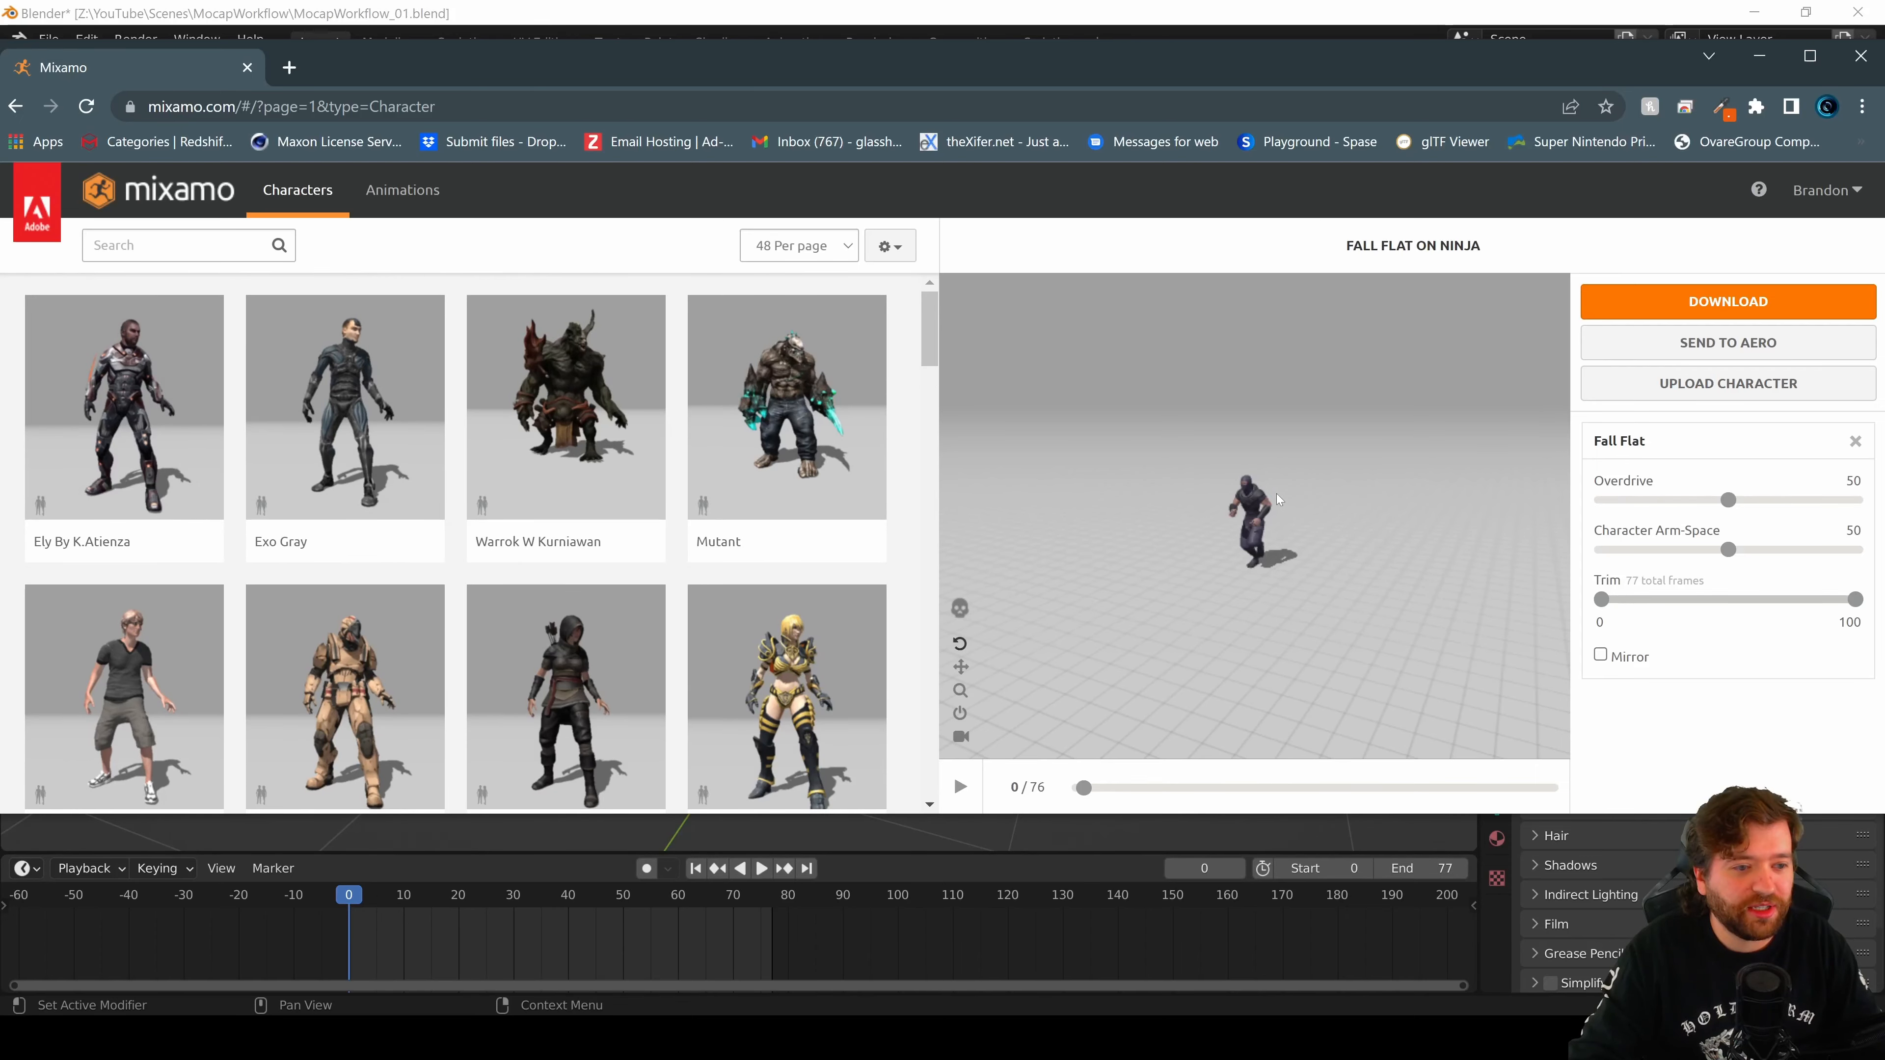
pyautogui.scroll(10, 1278, 499)
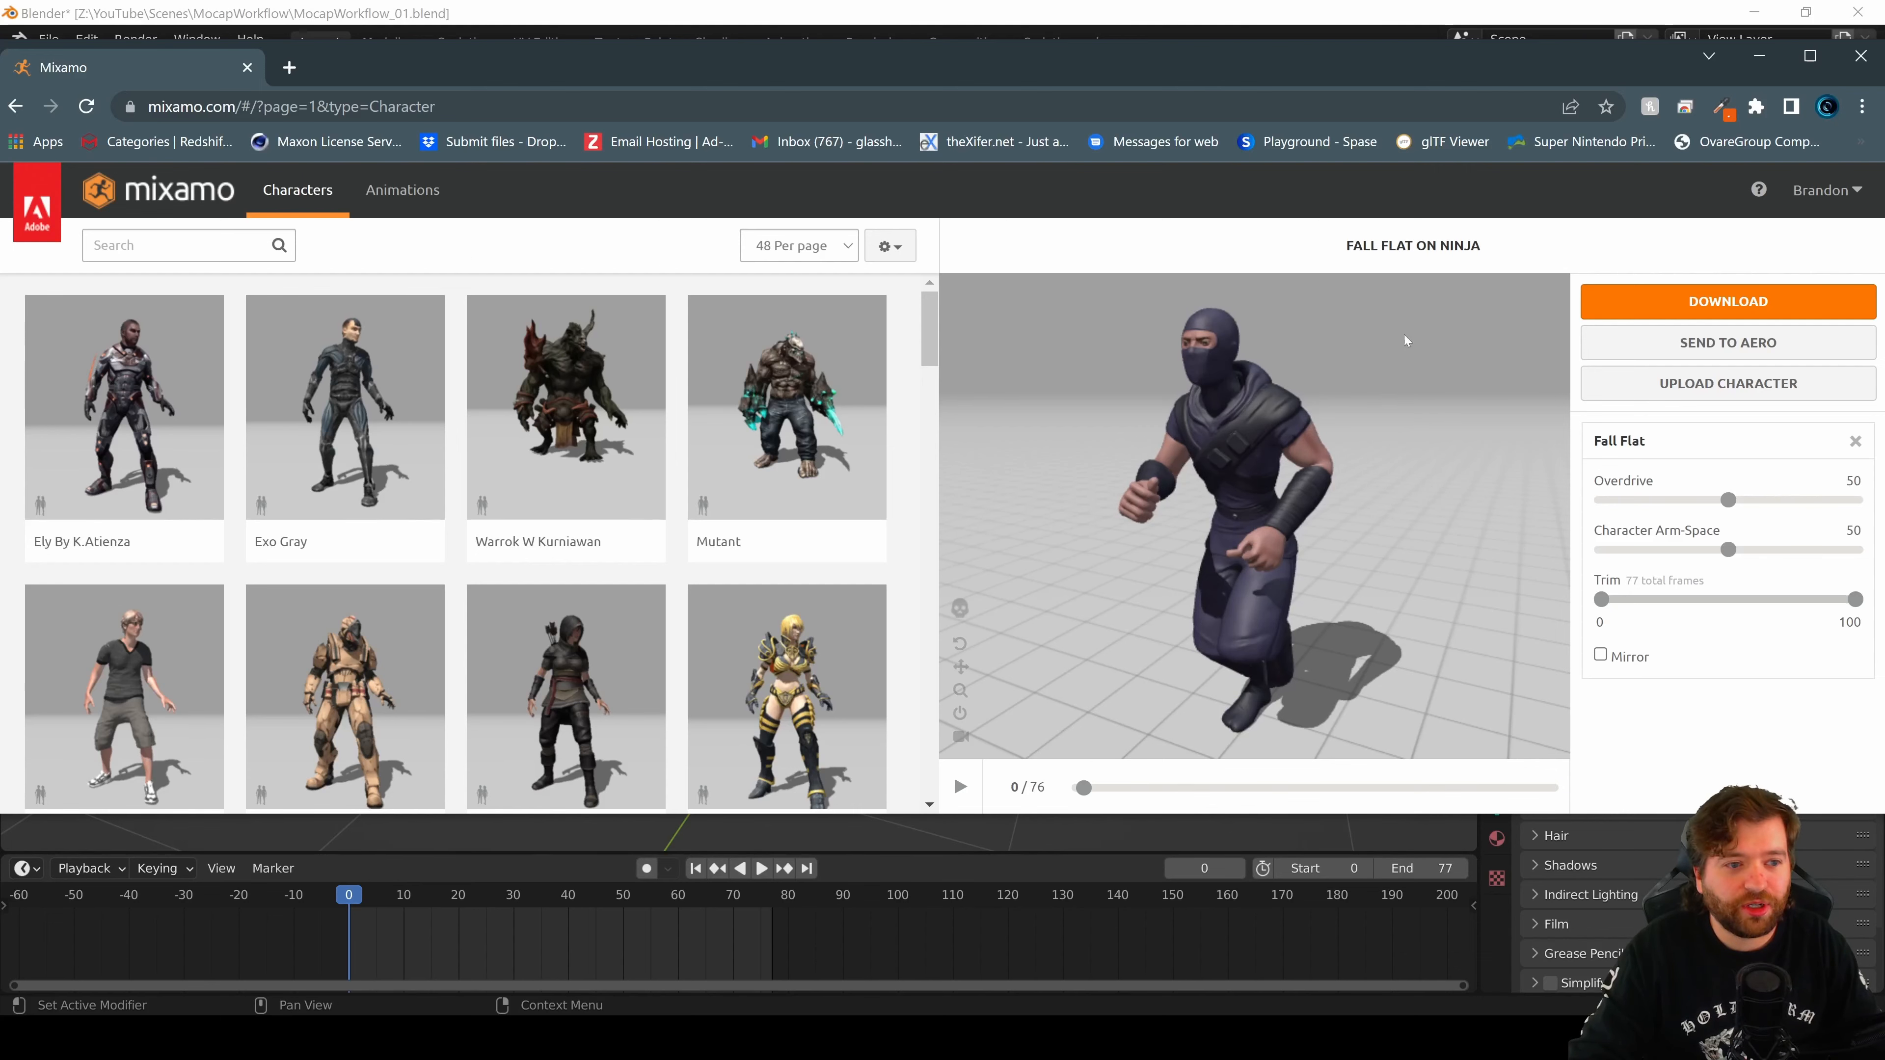
pyautogui.click(1772, 52)
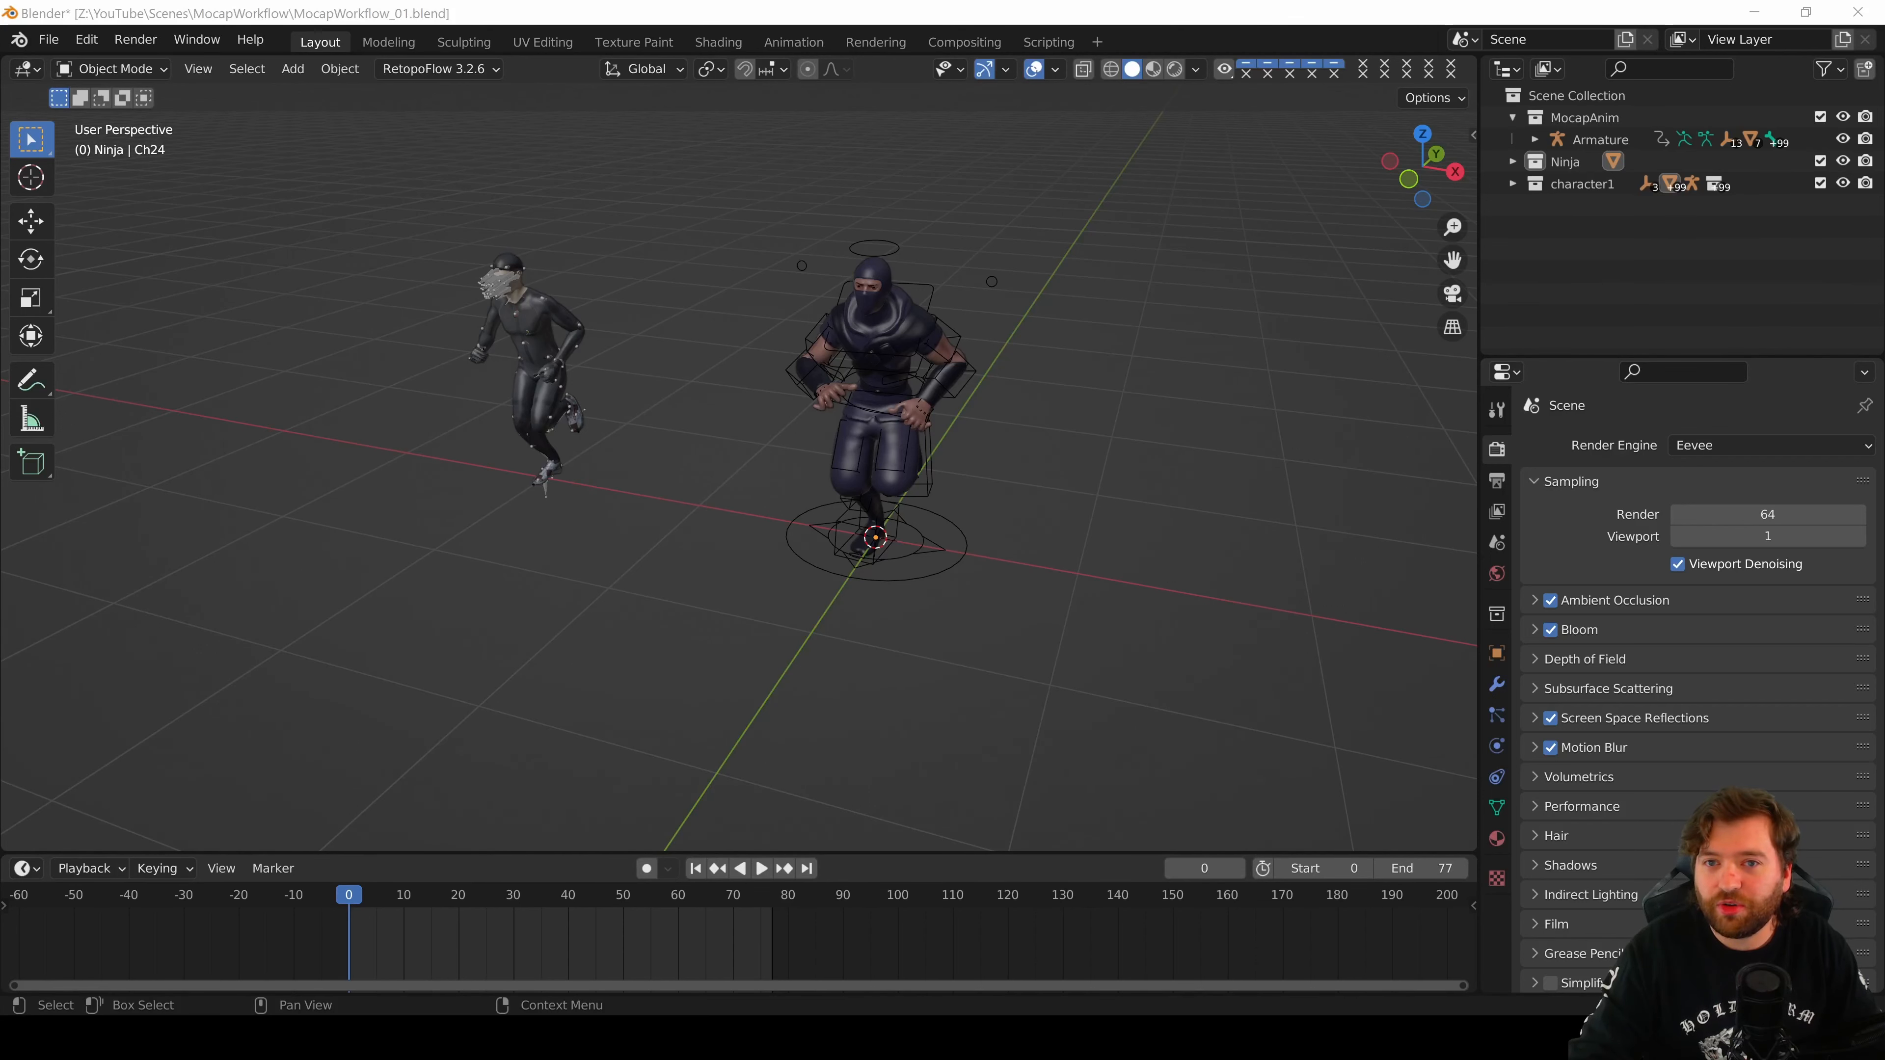
# - Bring up Blender Market's Auto-Rig Pro page, accept the cookies and read through its features from Smart rigging to Remap
pyautogui.moveTo(1884, 416); pyautogui.dragTo(875, 101)
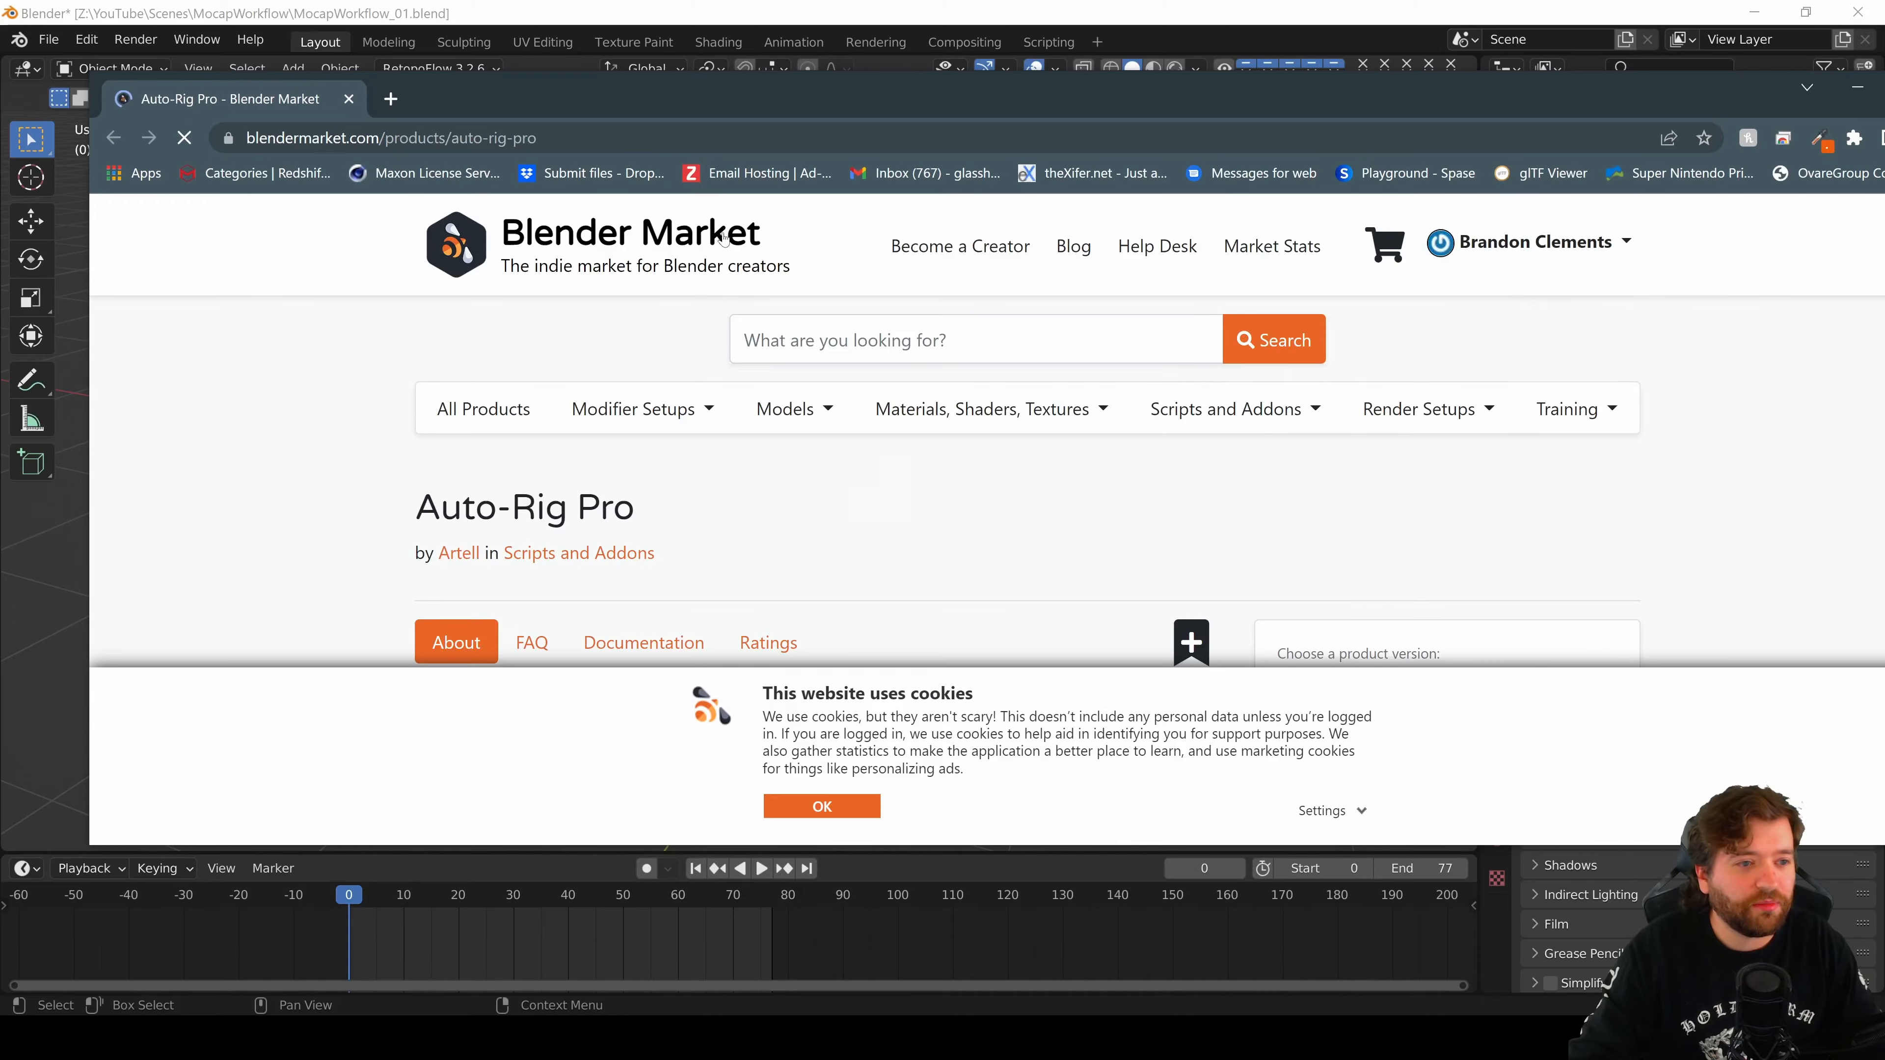
pyautogui.doubleClick(874, 102)
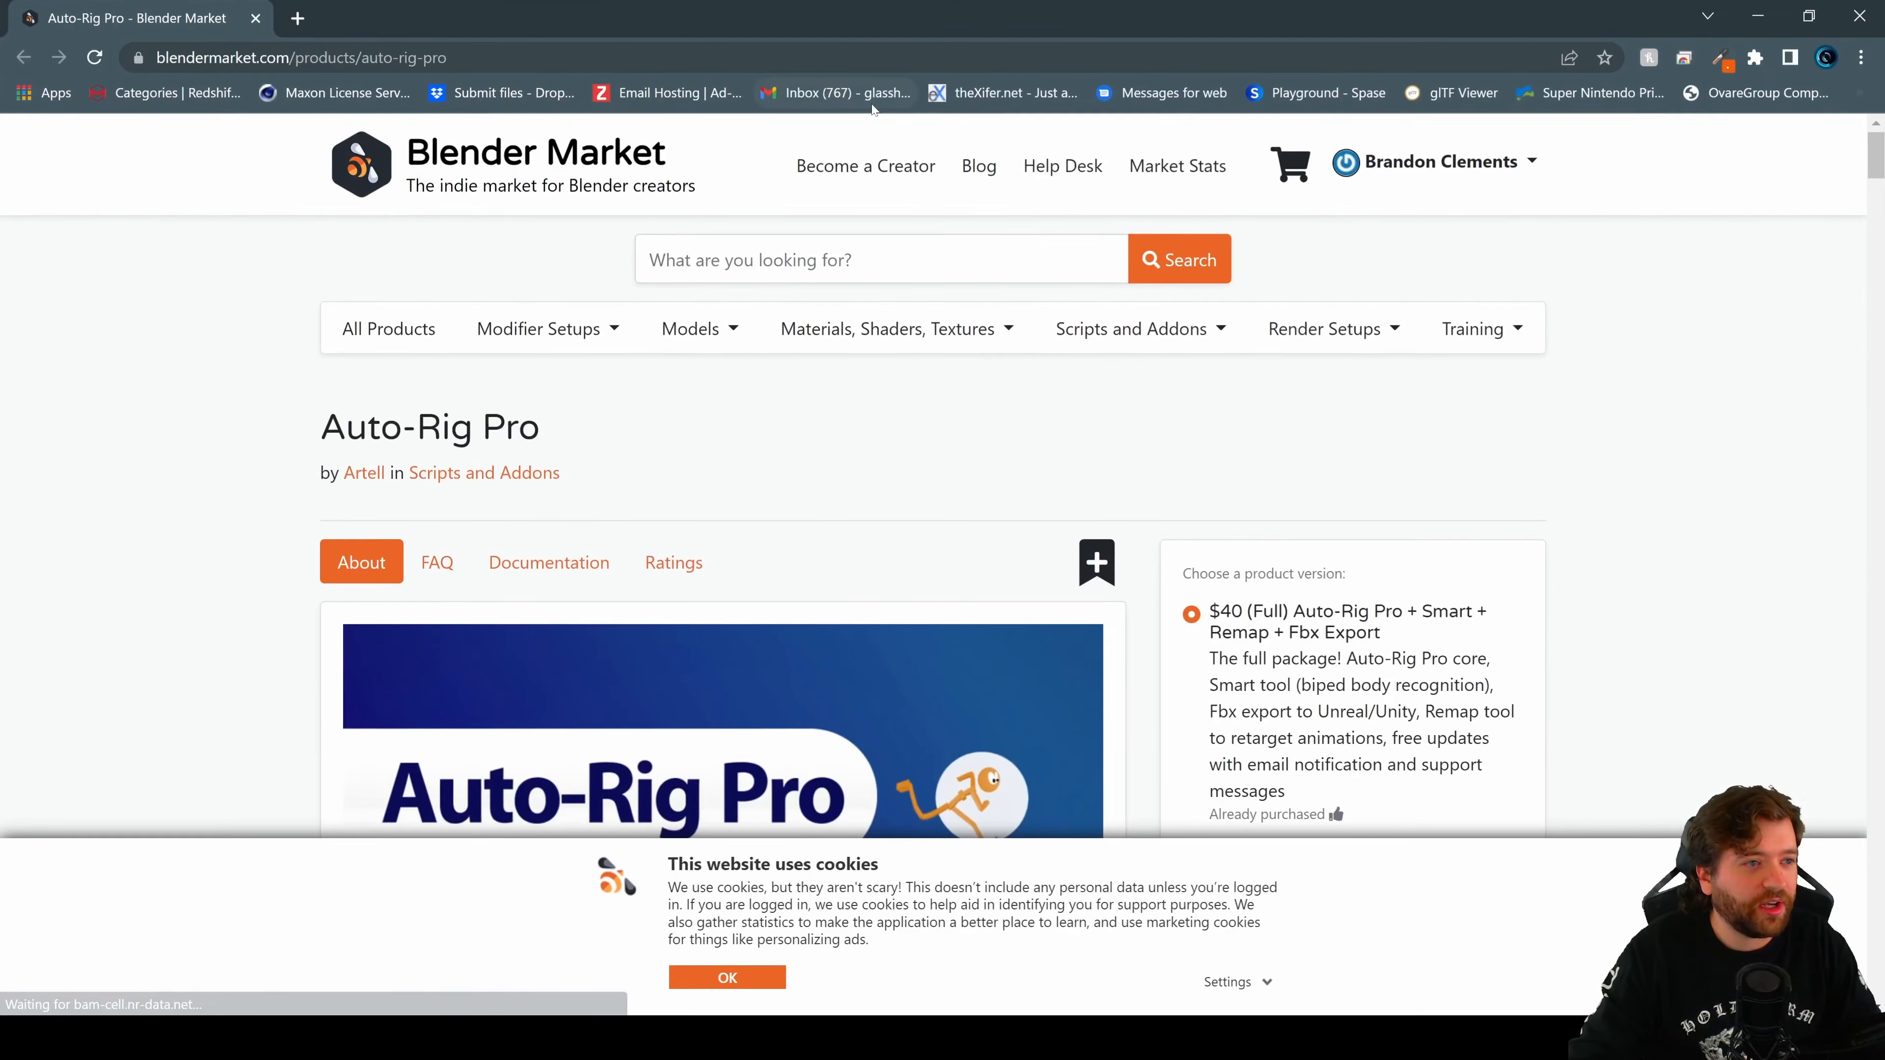
pyautogui.click(718, 977)
pyautogui.scroll(-15, 867, 646)
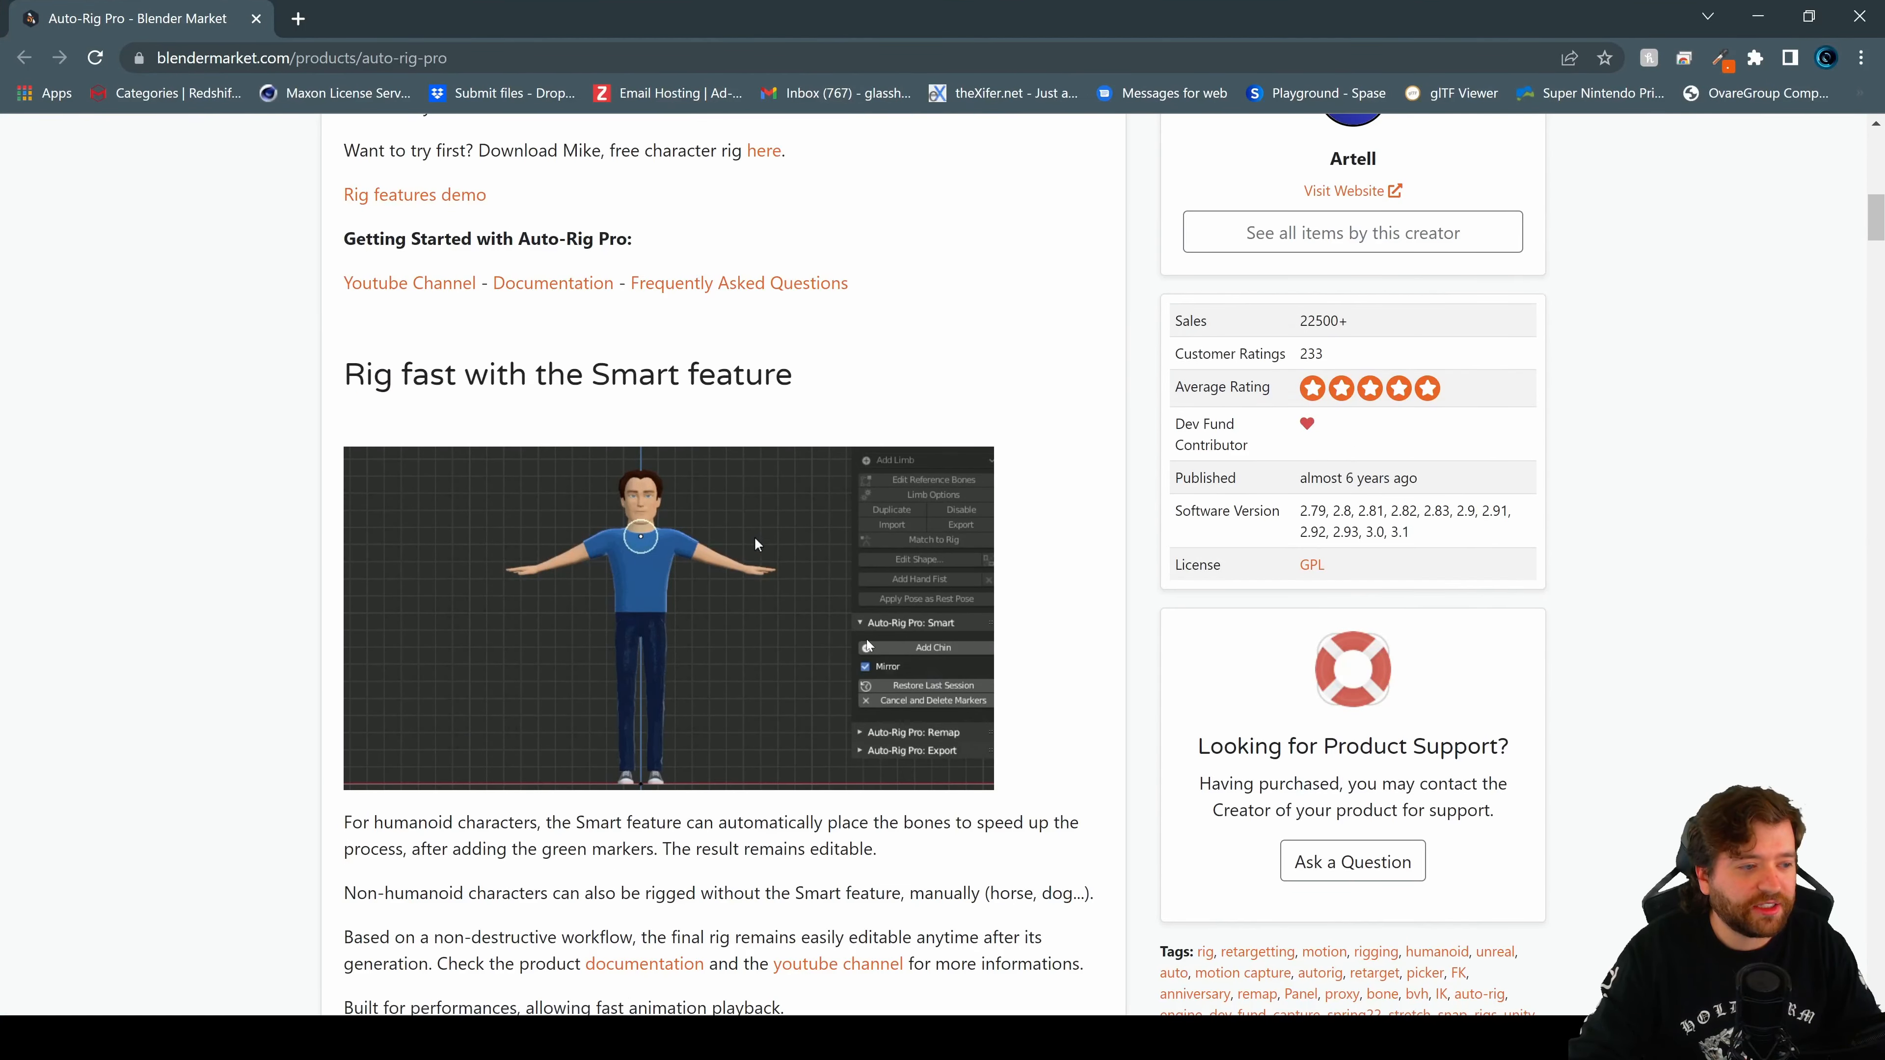
pyautogui.scroll(-20, 869, 645)
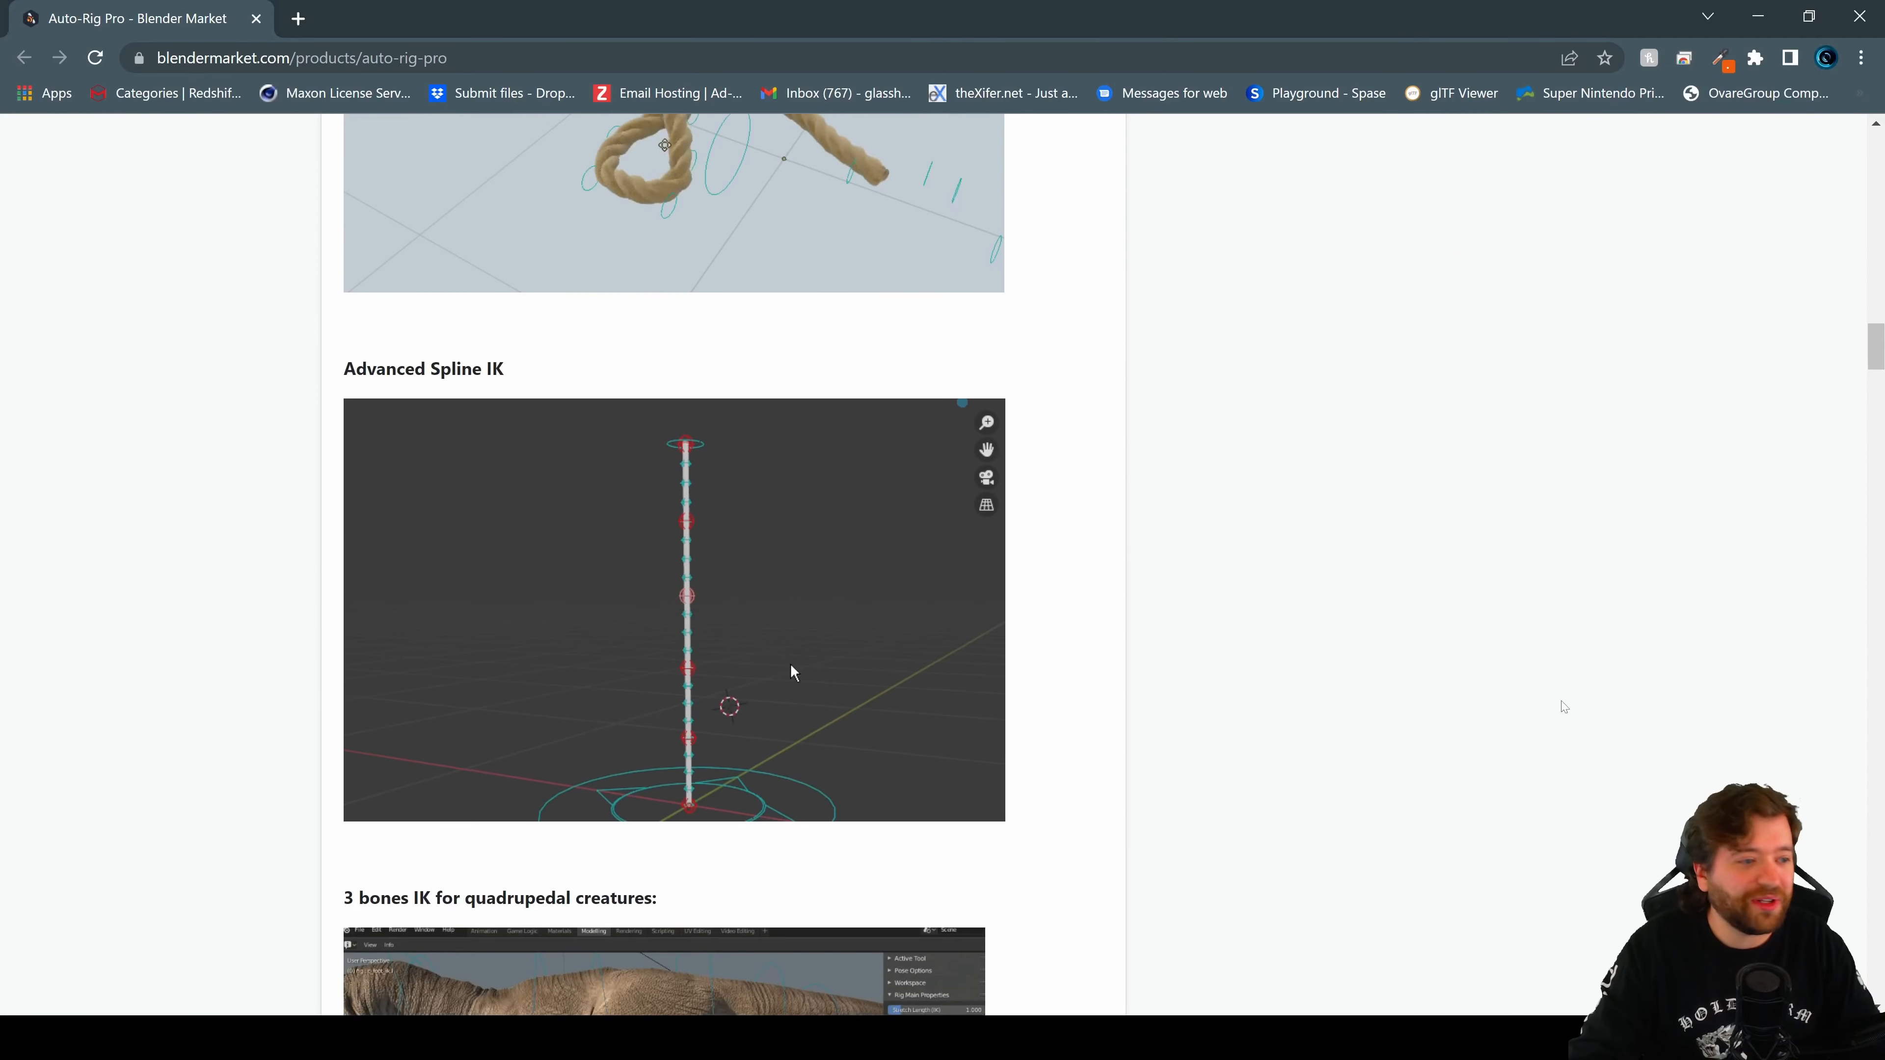
pyautogui.scroll(-17, 1562, 707)
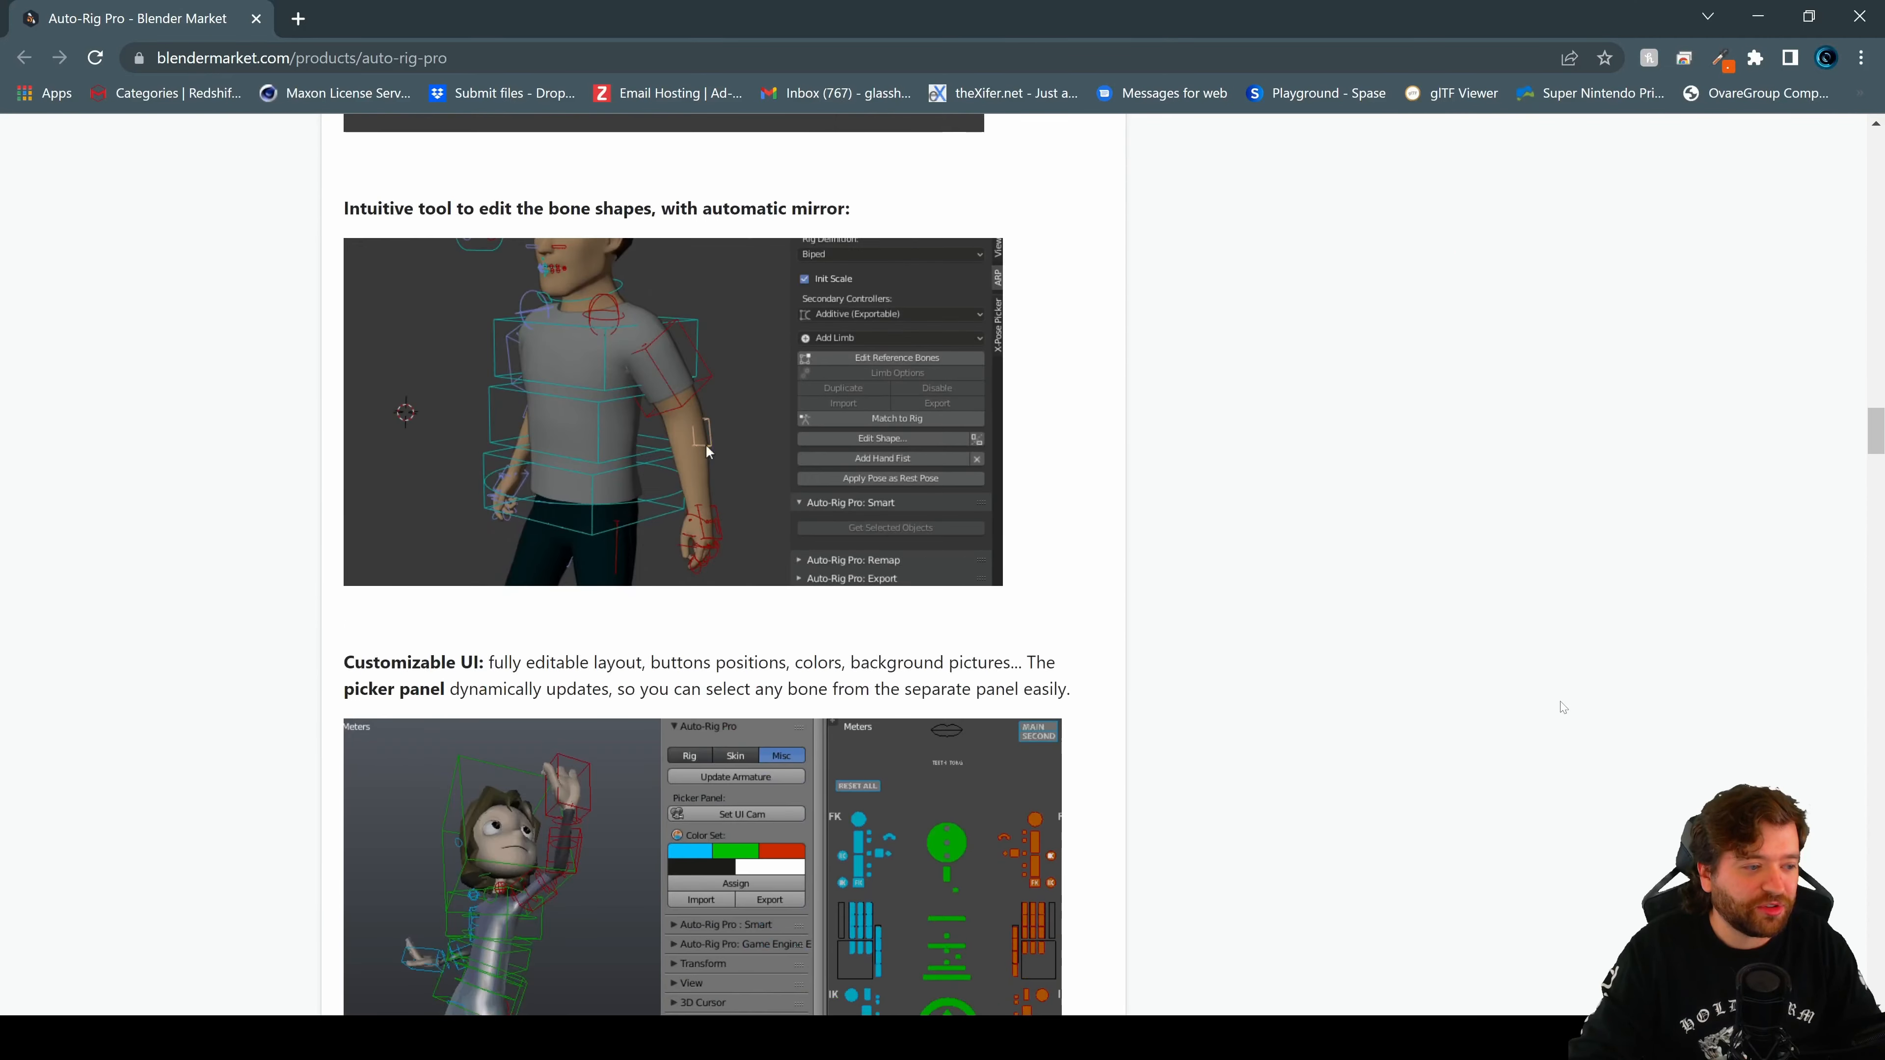
pyautogui.scroll(-20, 1562, 707)
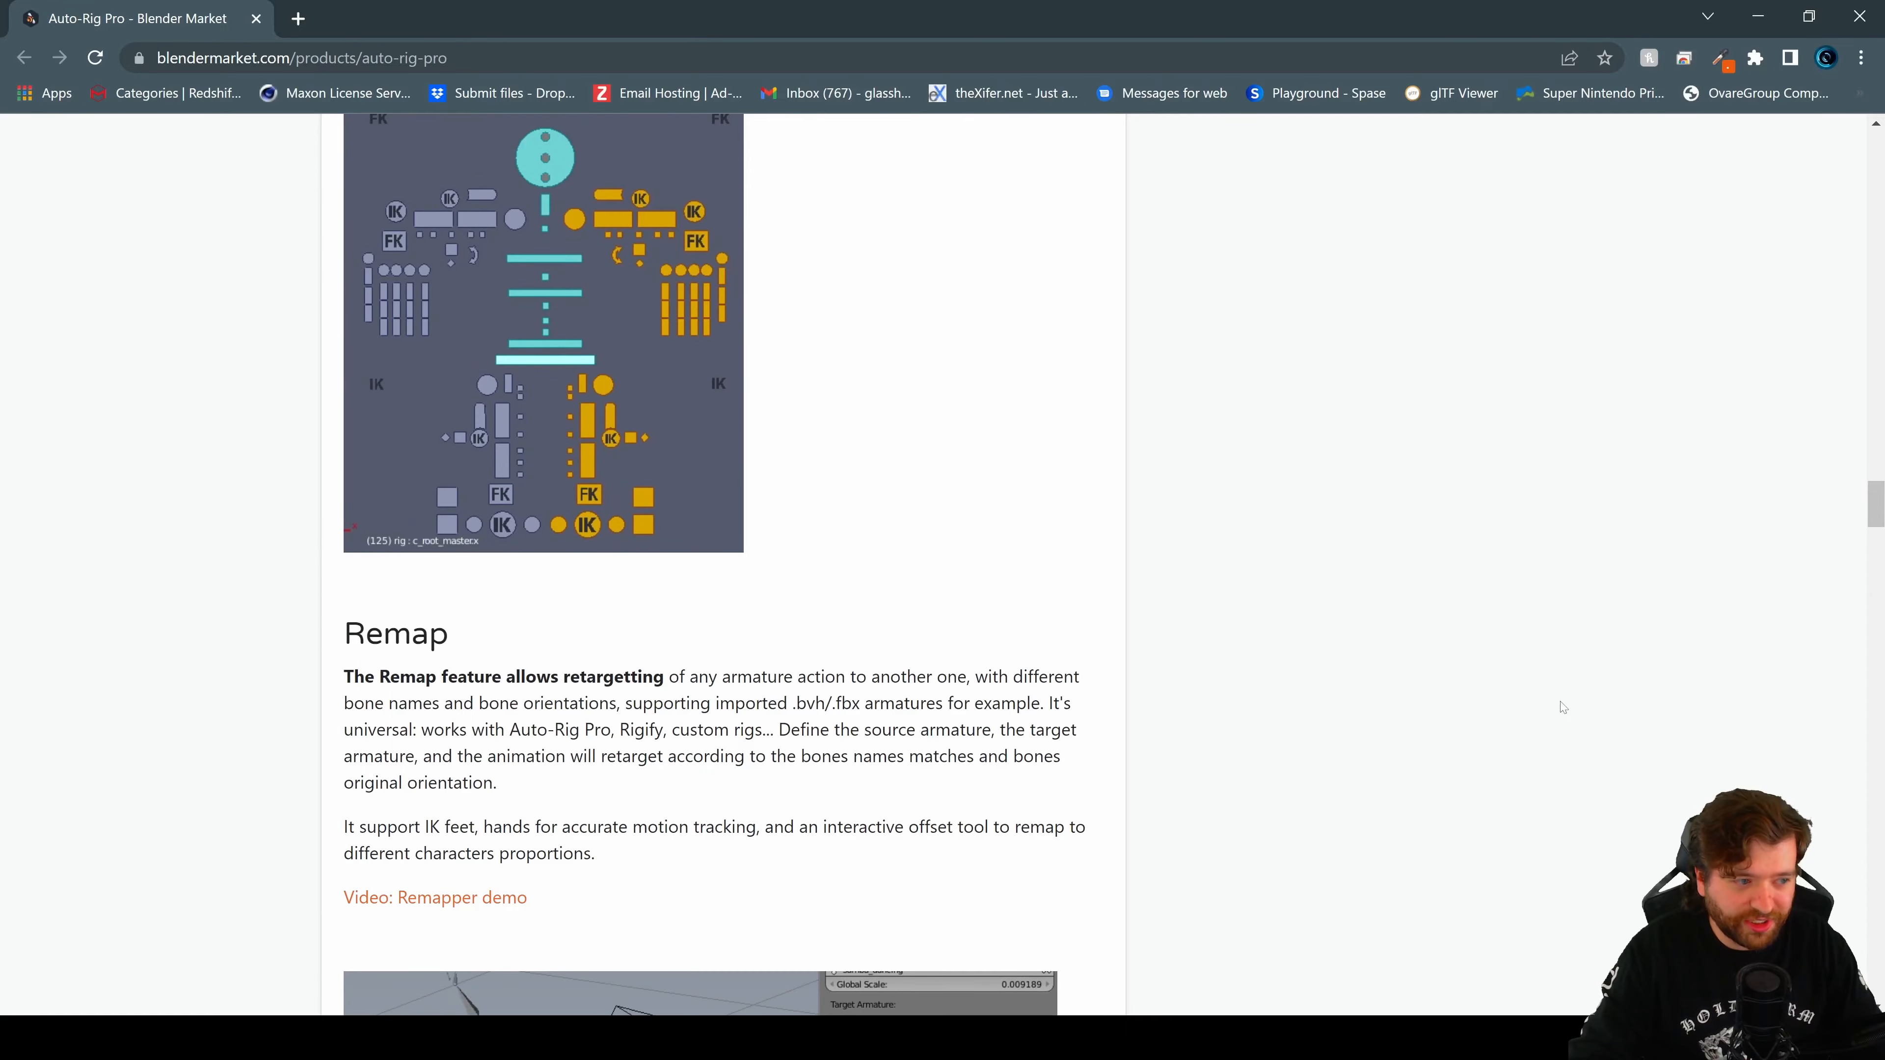
pyautogui.scroll(20, 1562, 707)
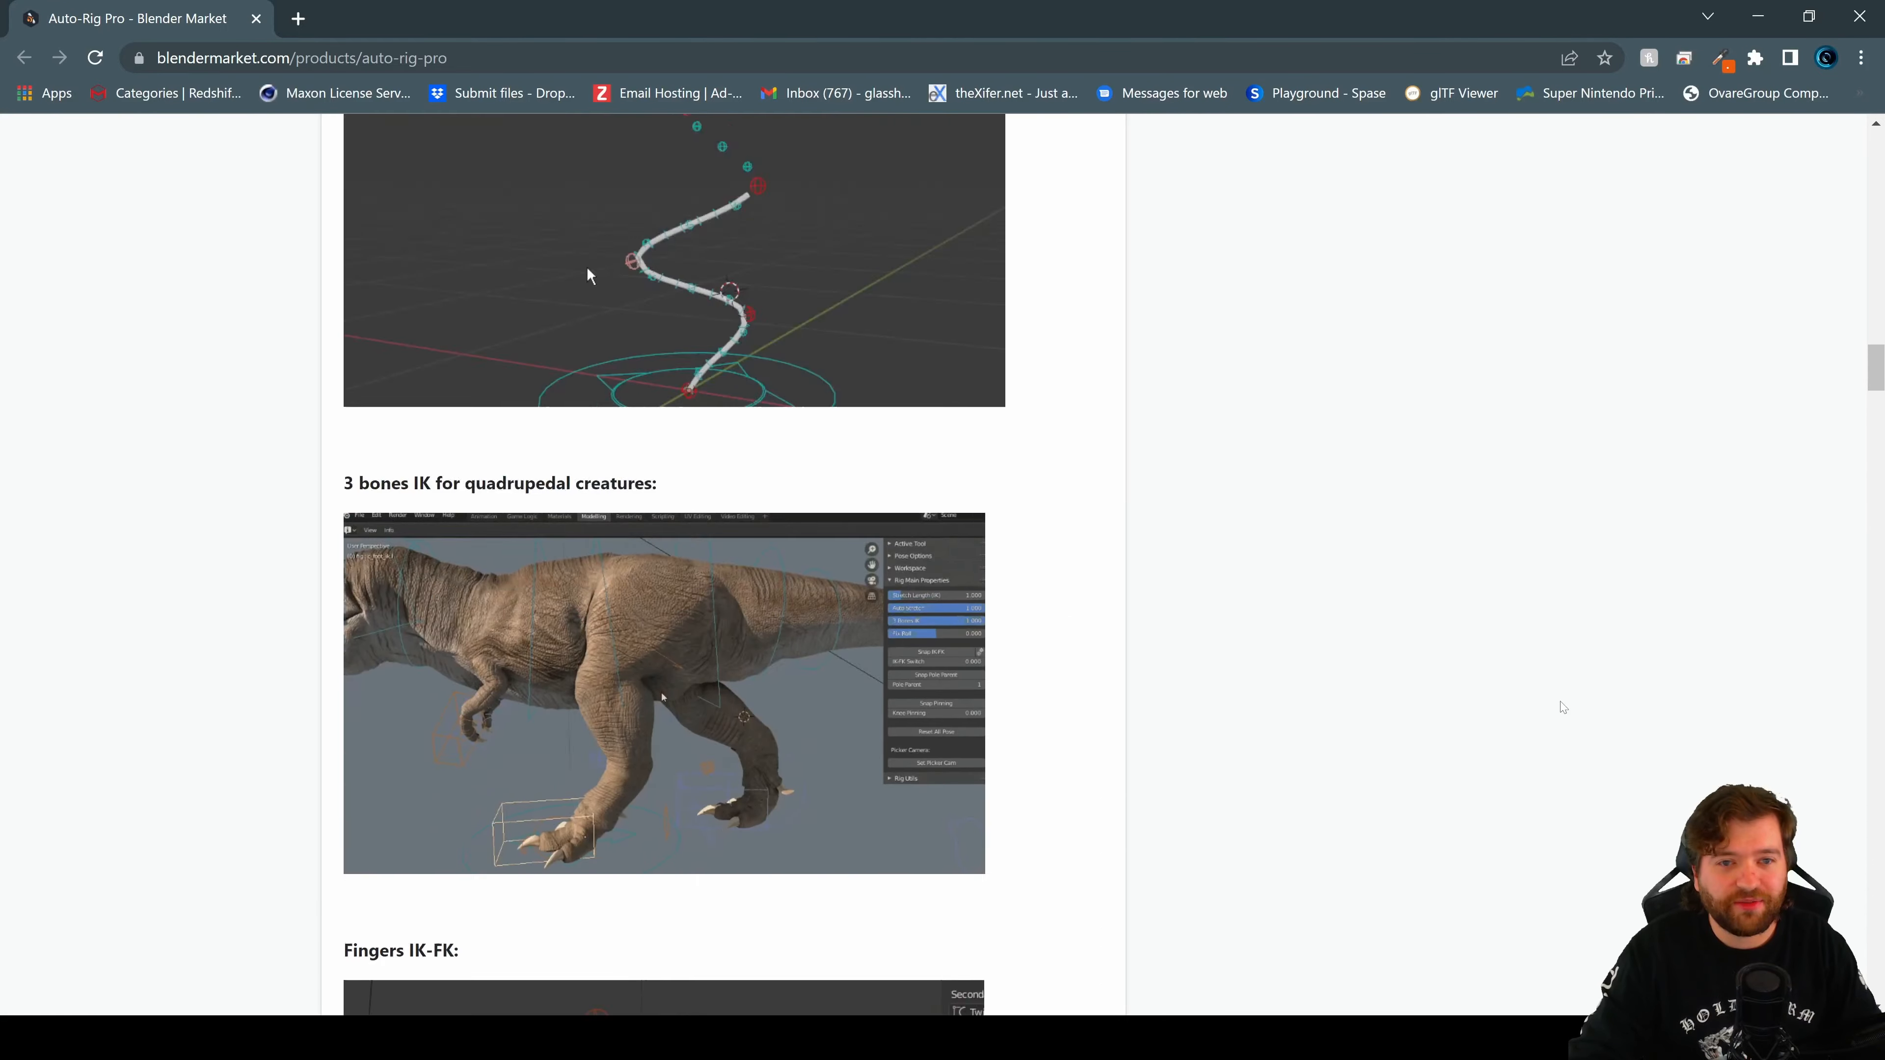
pyautogui.scroll(20, 1562, 707)
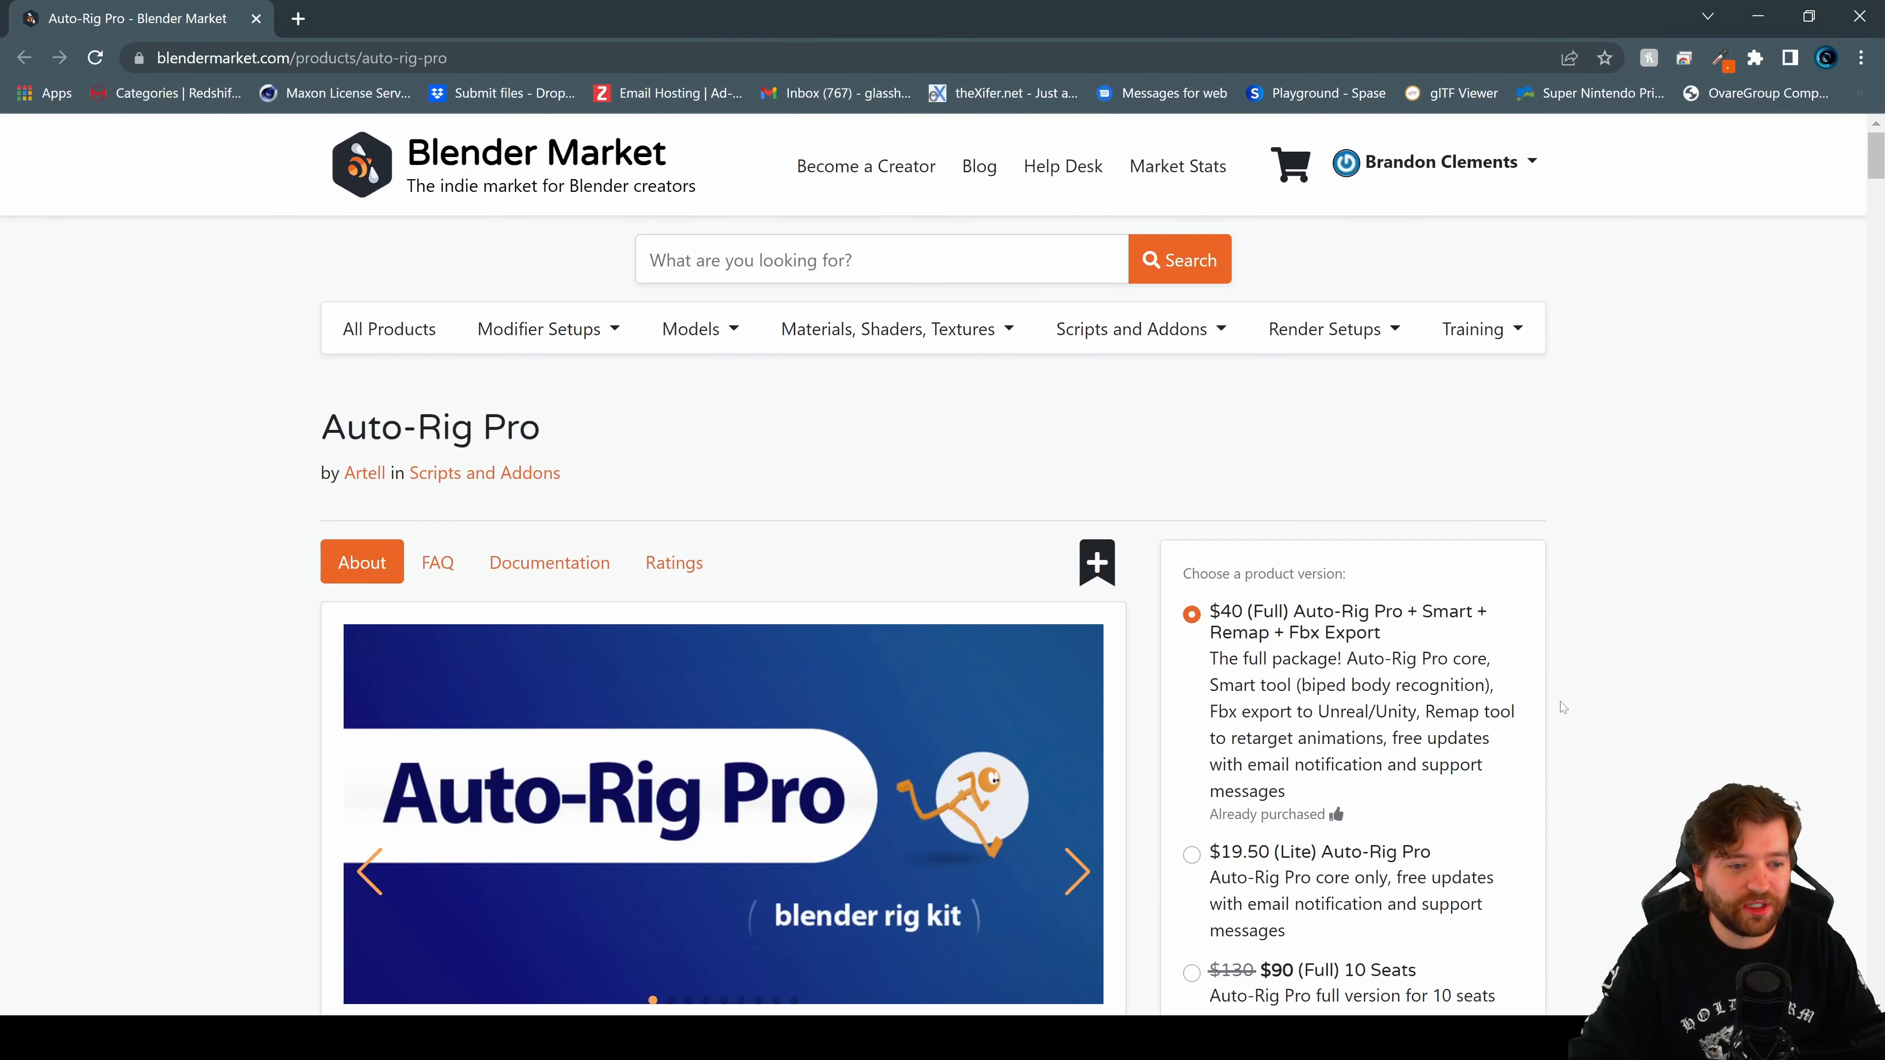
# - Look over the other add-ons in the Auto-Rig Pro creator's storefront and return to the product page
pyautogui.click(363, 474)
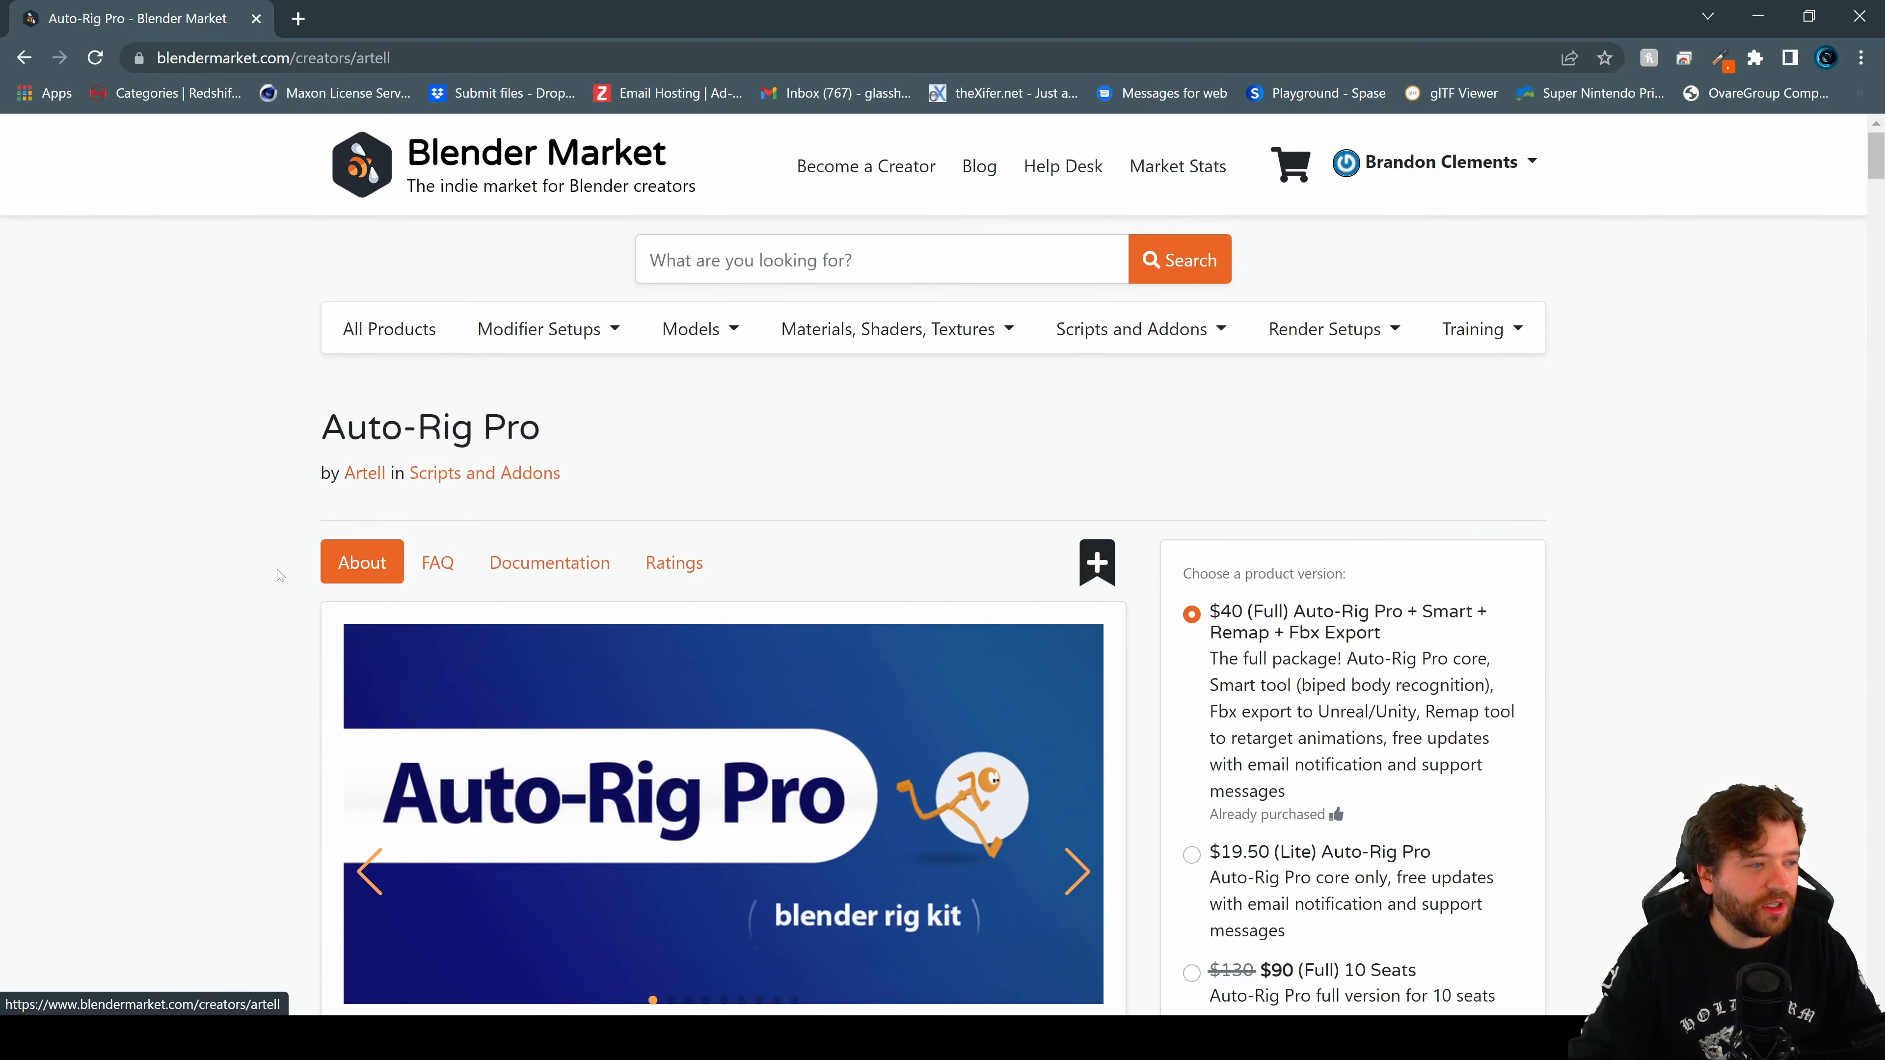
pyautogui.scroll(-13, 711, 540)
pyautogui.scroll(6, 671, 556)
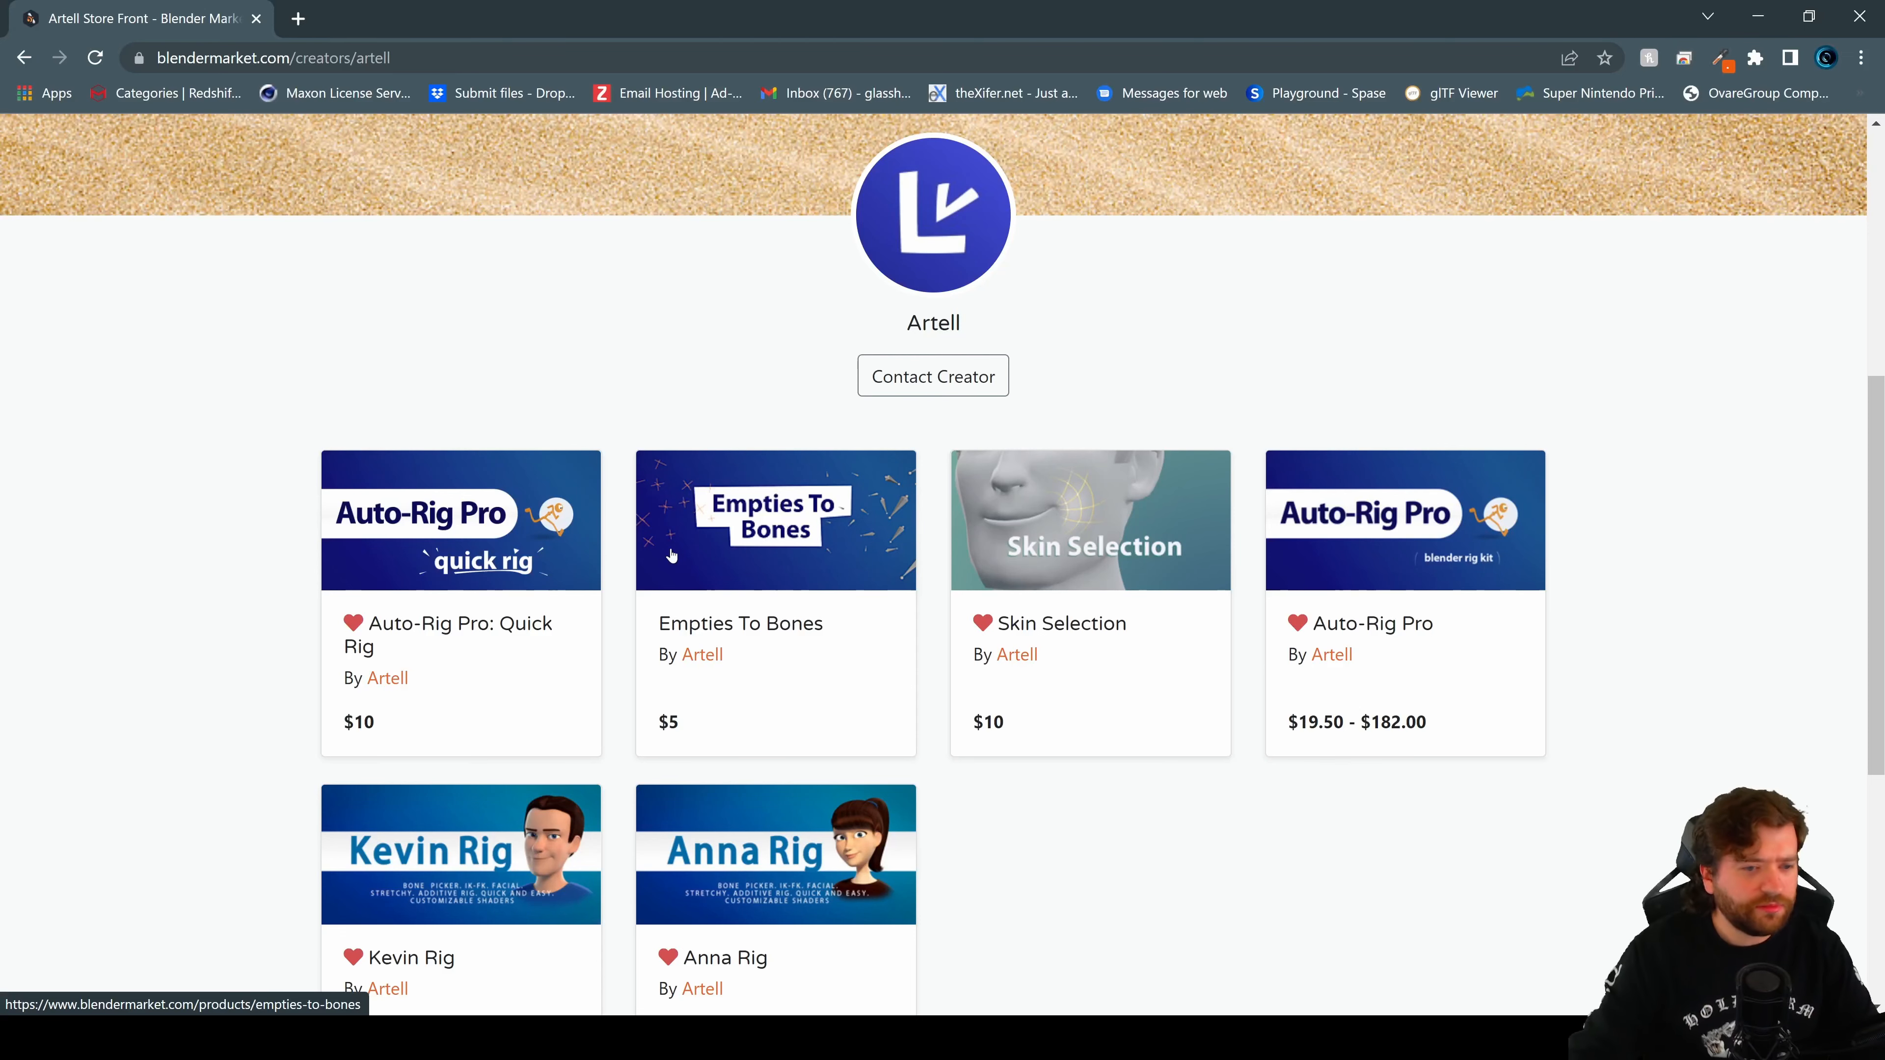
pyautogui.scroll(-3, 671, 555)
pyautogui.scroll(1, 661, 548)
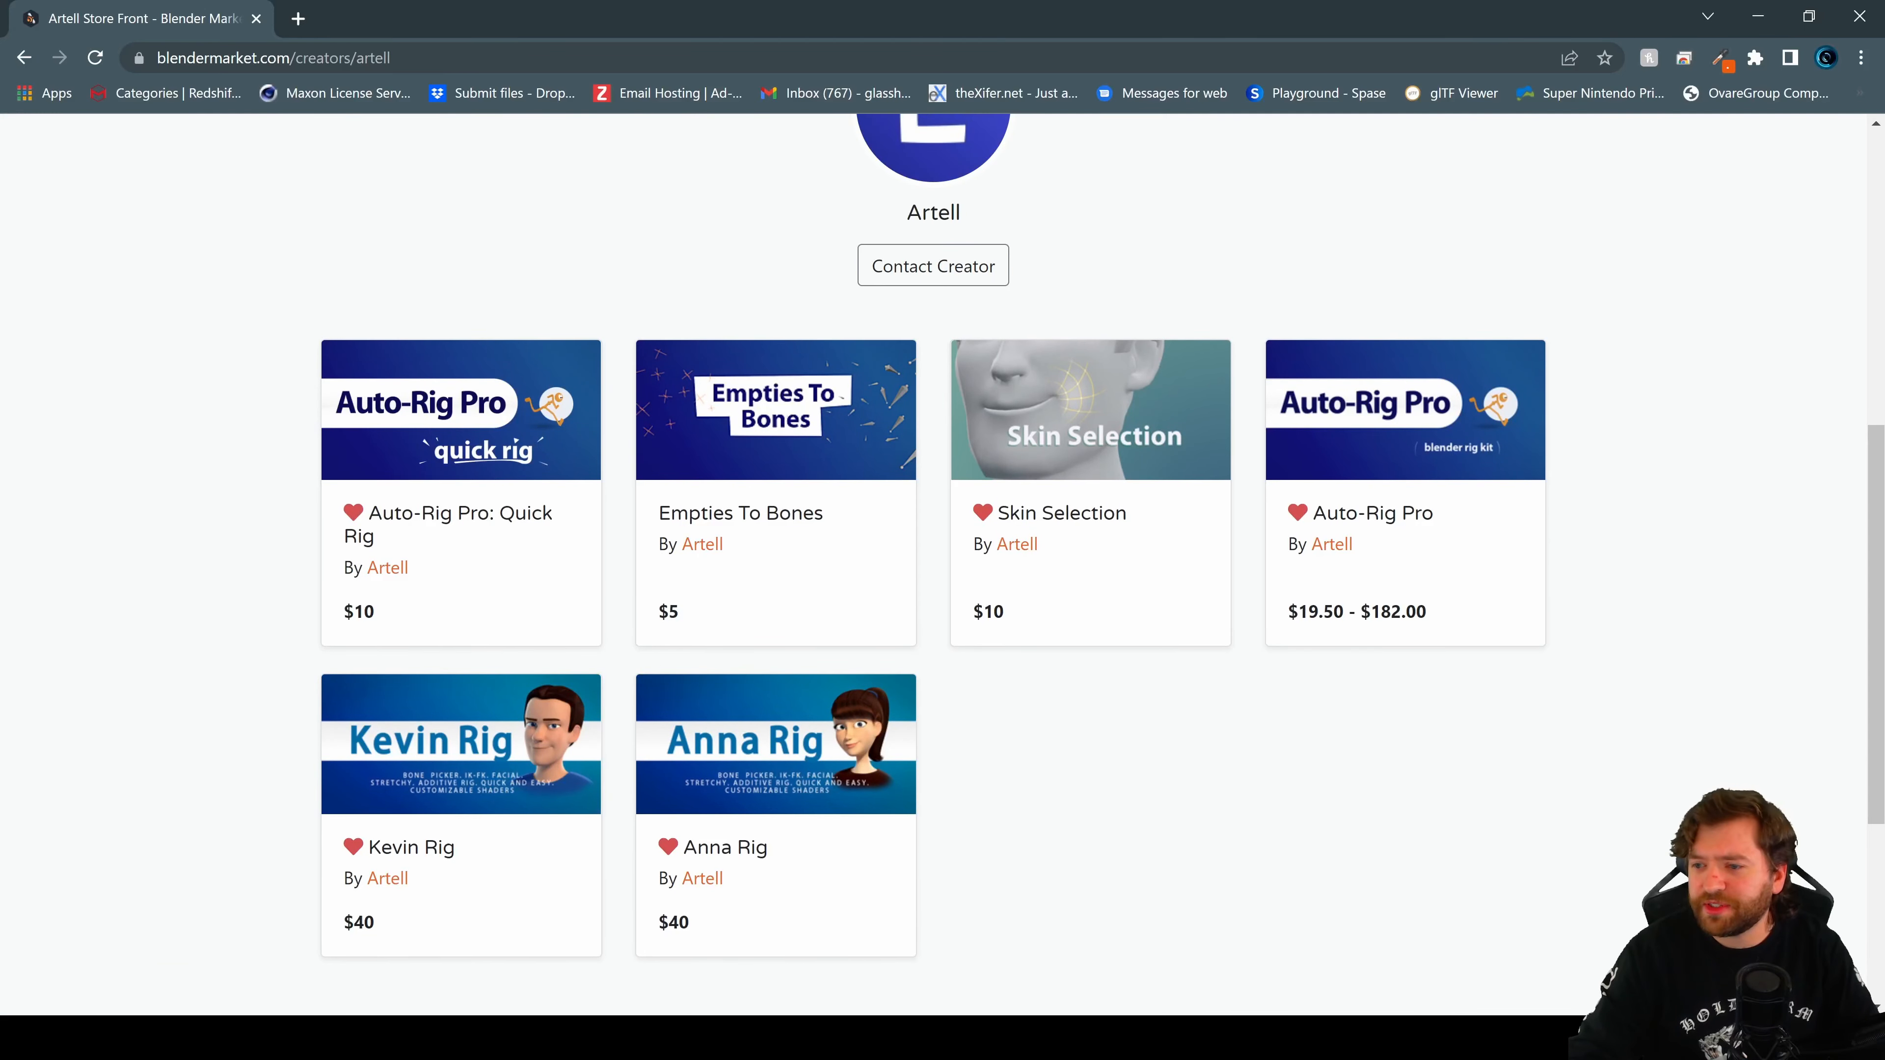
pyautogui.hotkey('alt', 'Left')
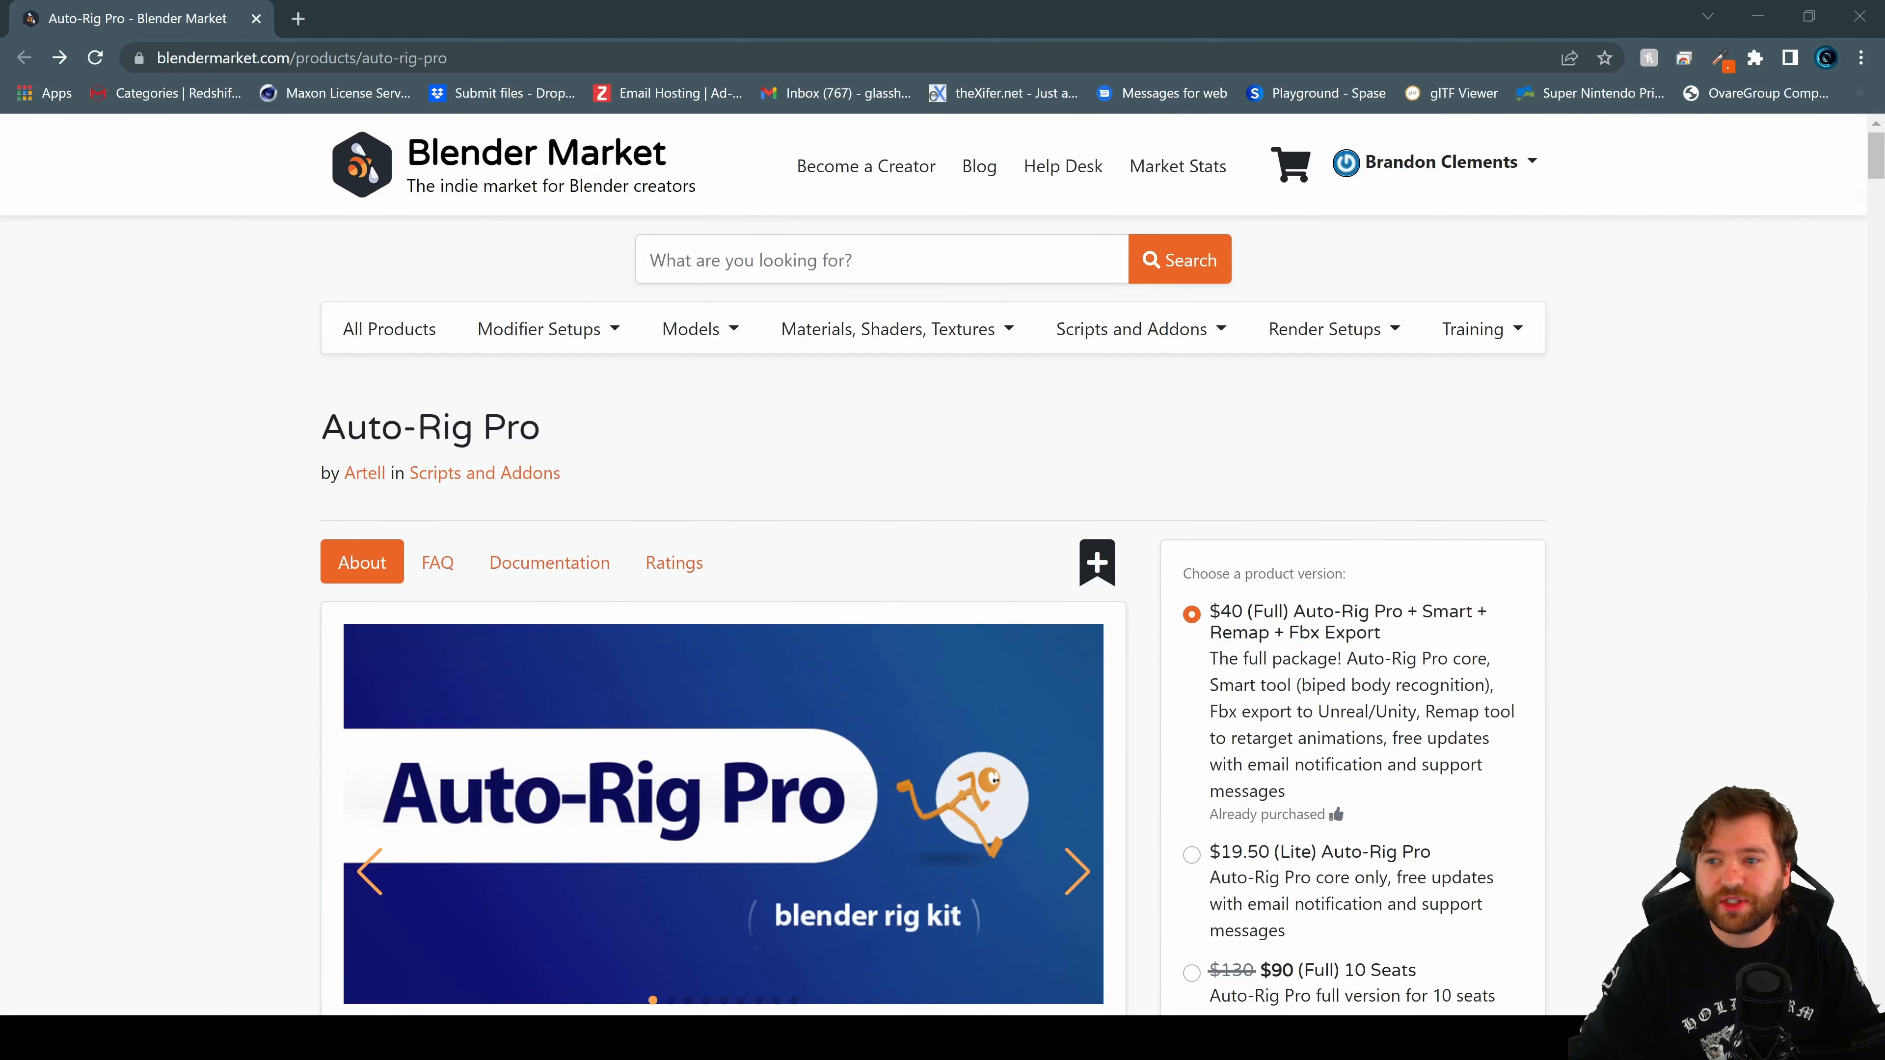
# - Bring up the Animation Layers product page and read through its description, Version 2 updates and purchase details
pyautogui.moveTo(1884, 186); pyautogui.dragTo(431, 7)
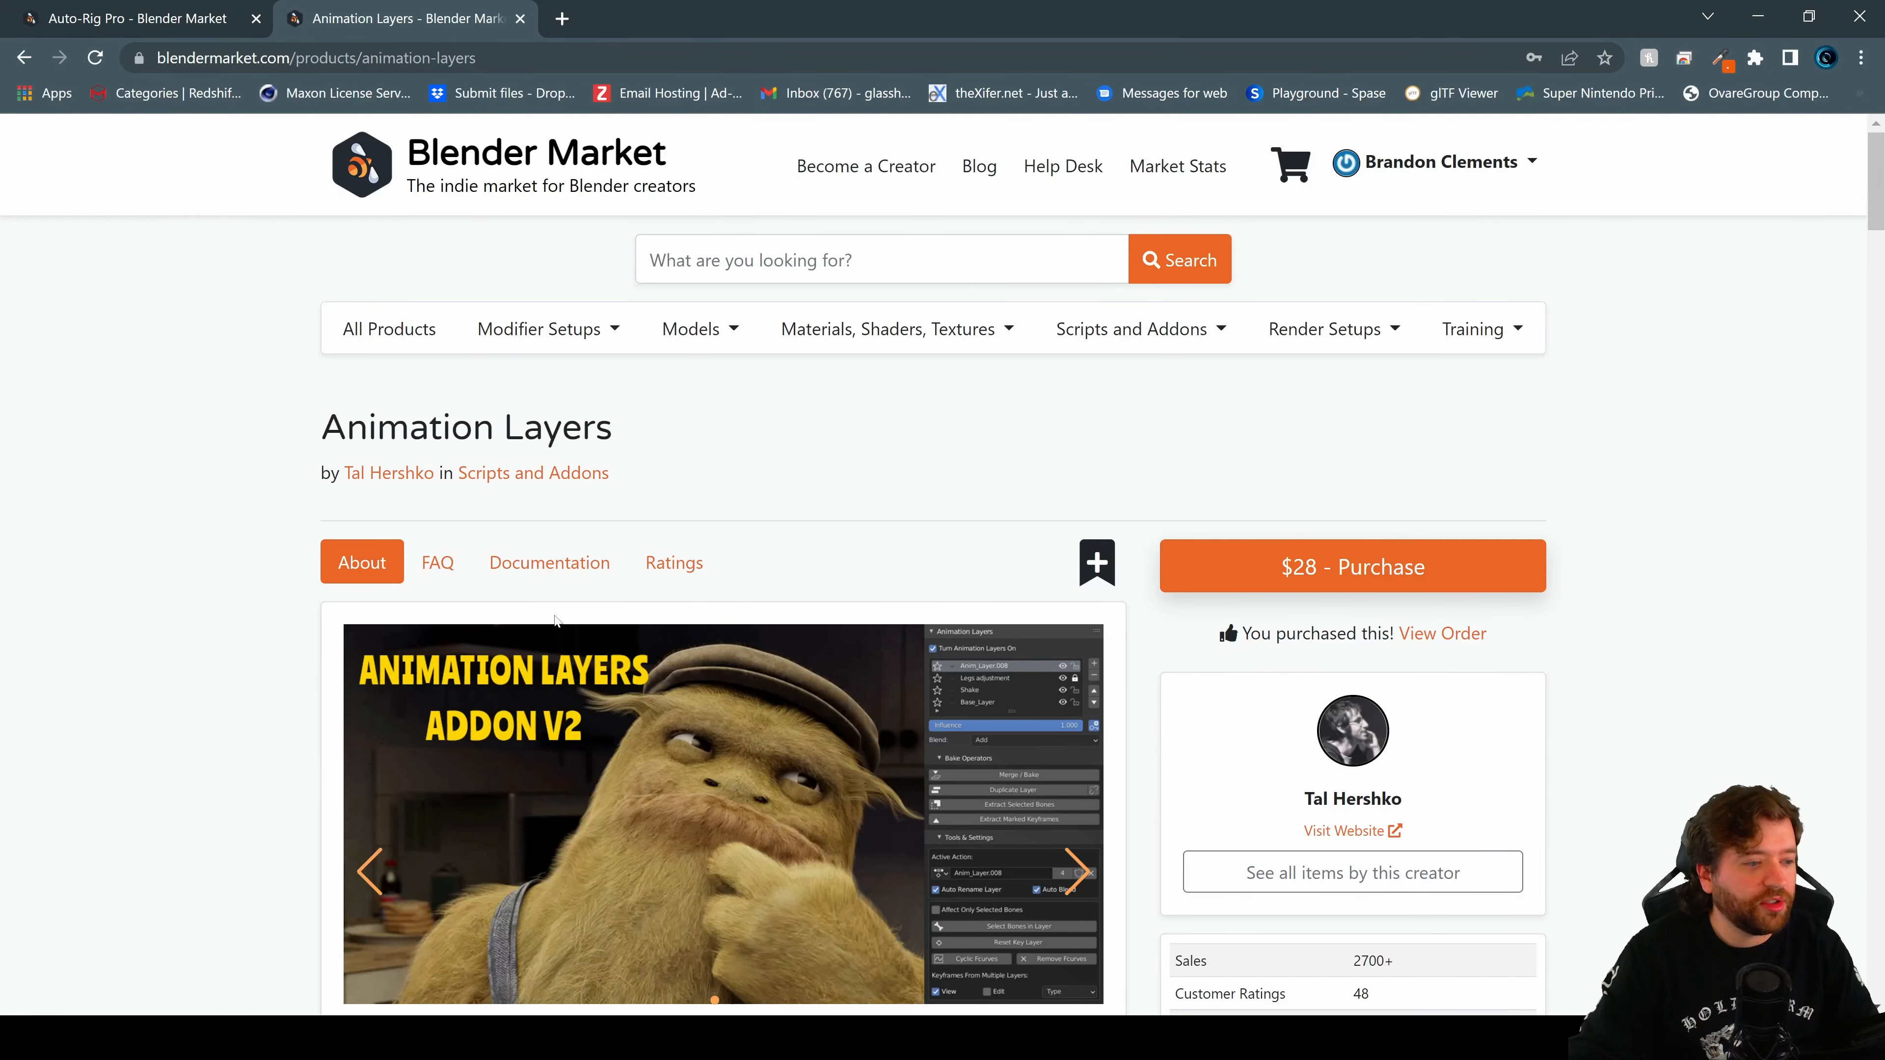
pyautogui.scroll(-6, 321, 661)
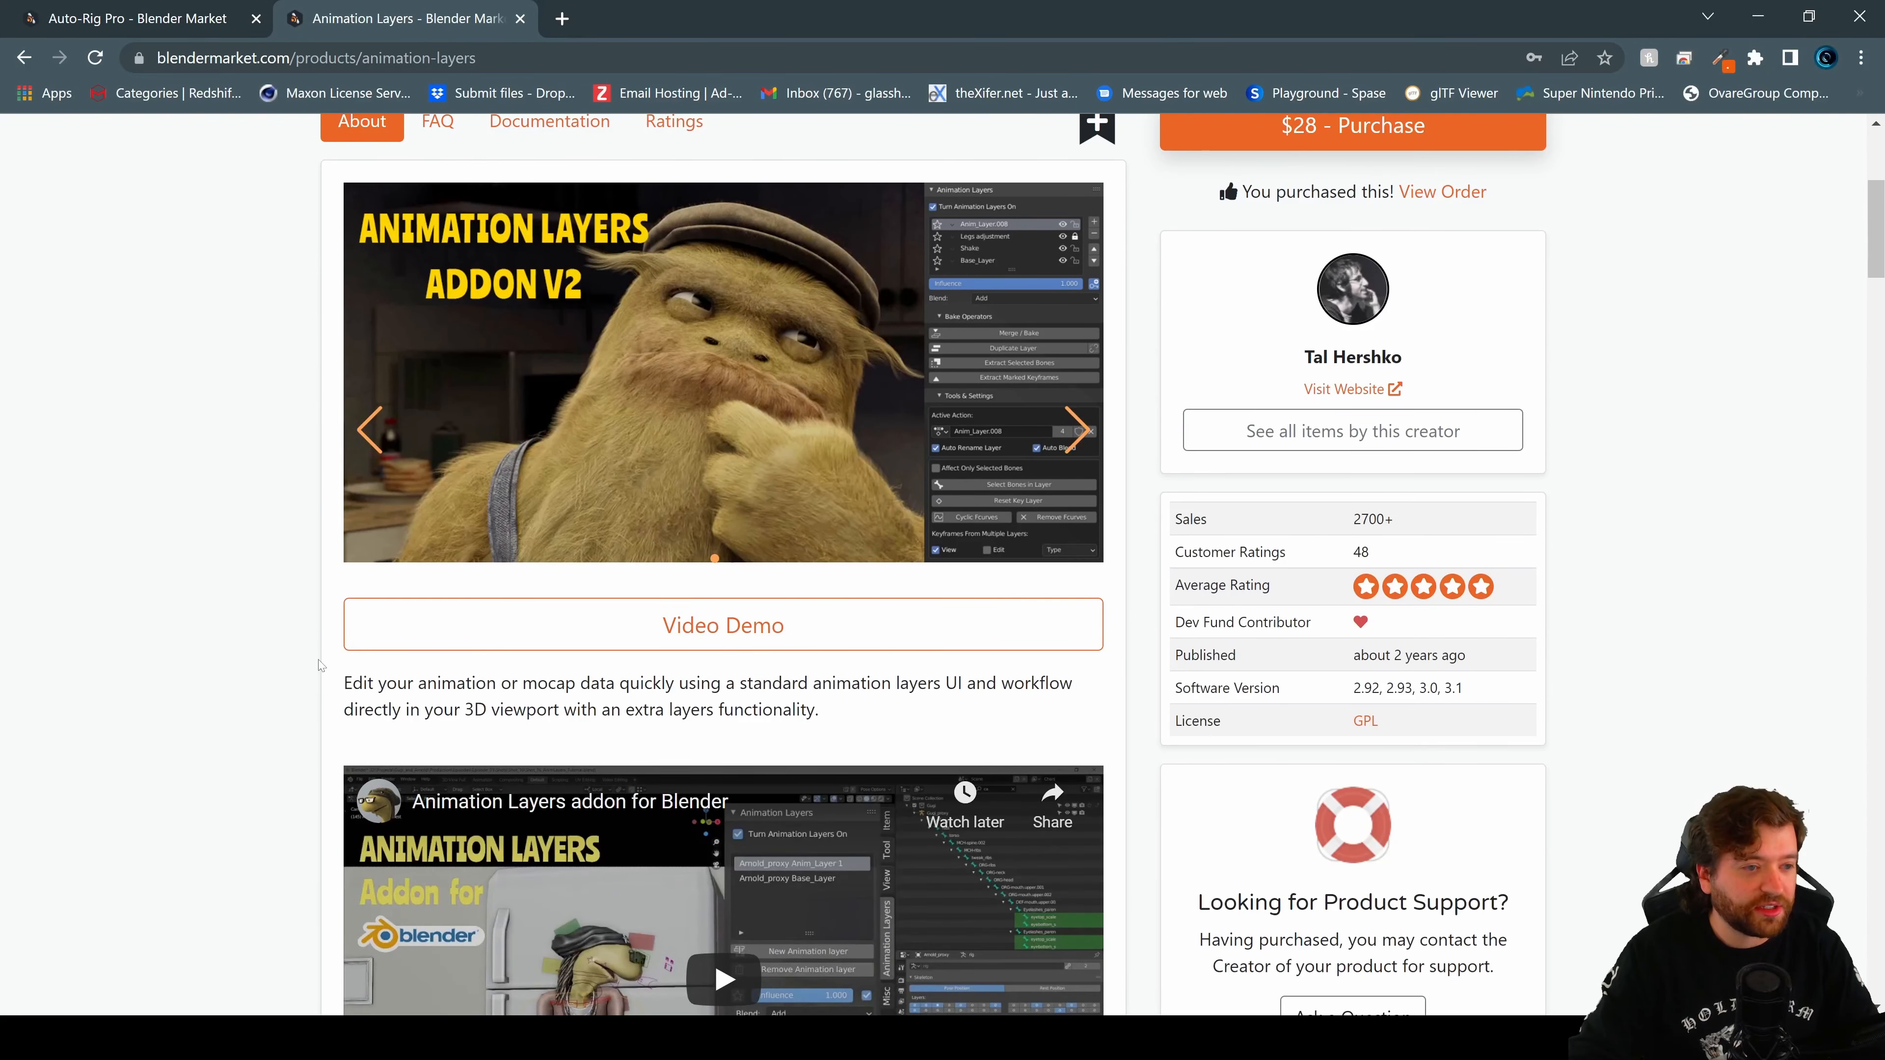
pyautogui.scroll(-9, 321, 664)
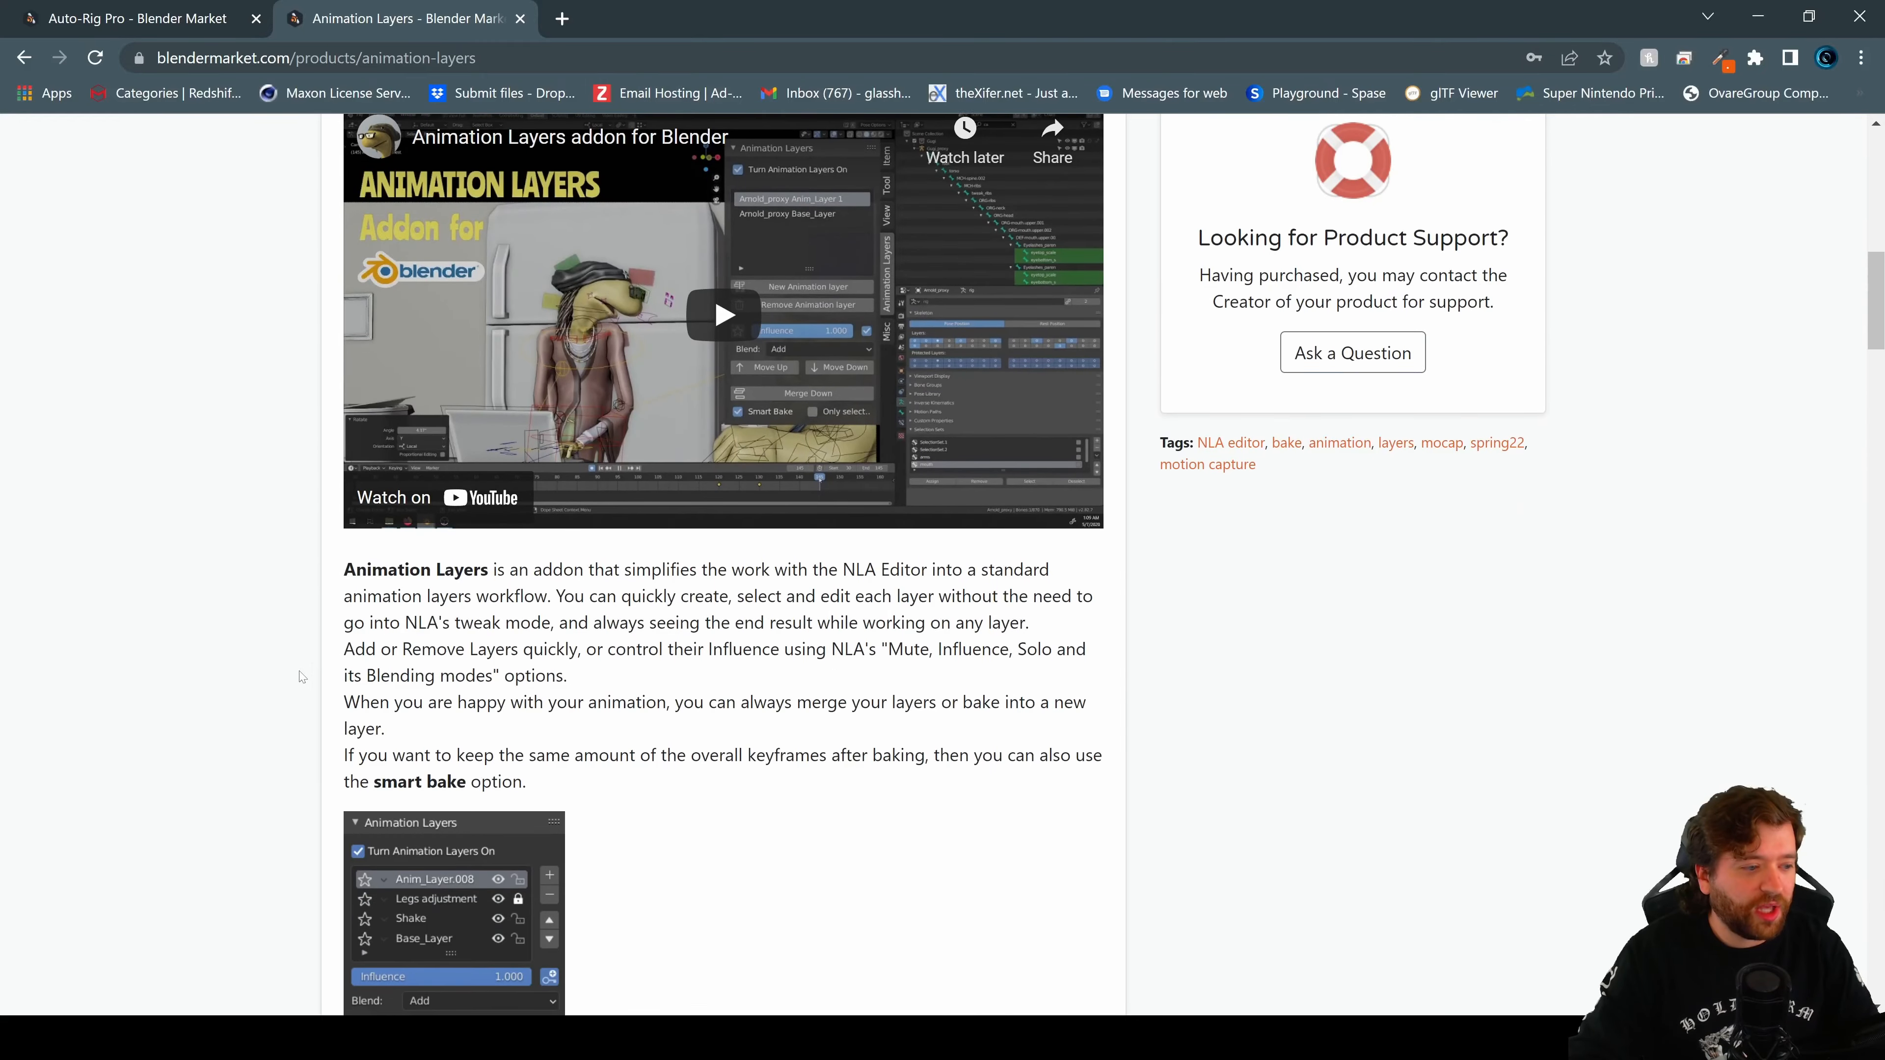
pyautogui.scroll(-17, 301, 677)
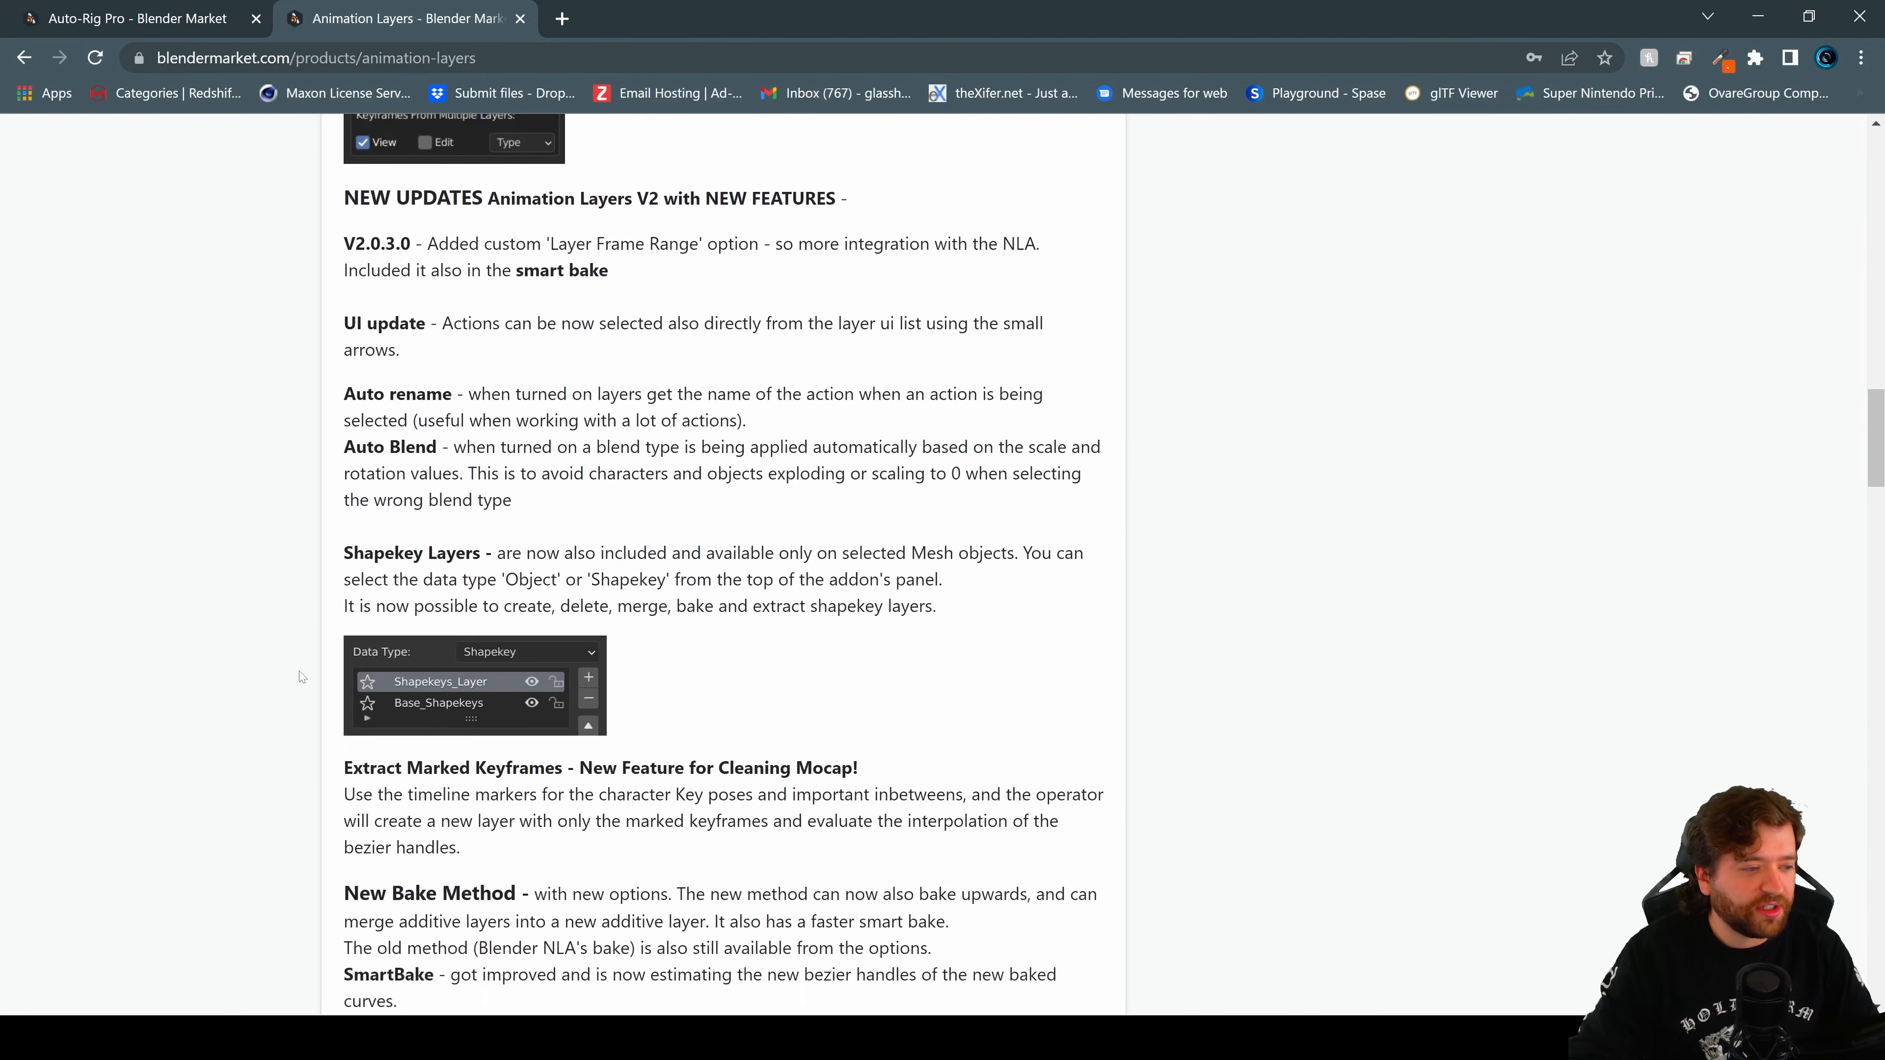
pyautogui.scroll(-20, 301, 677)
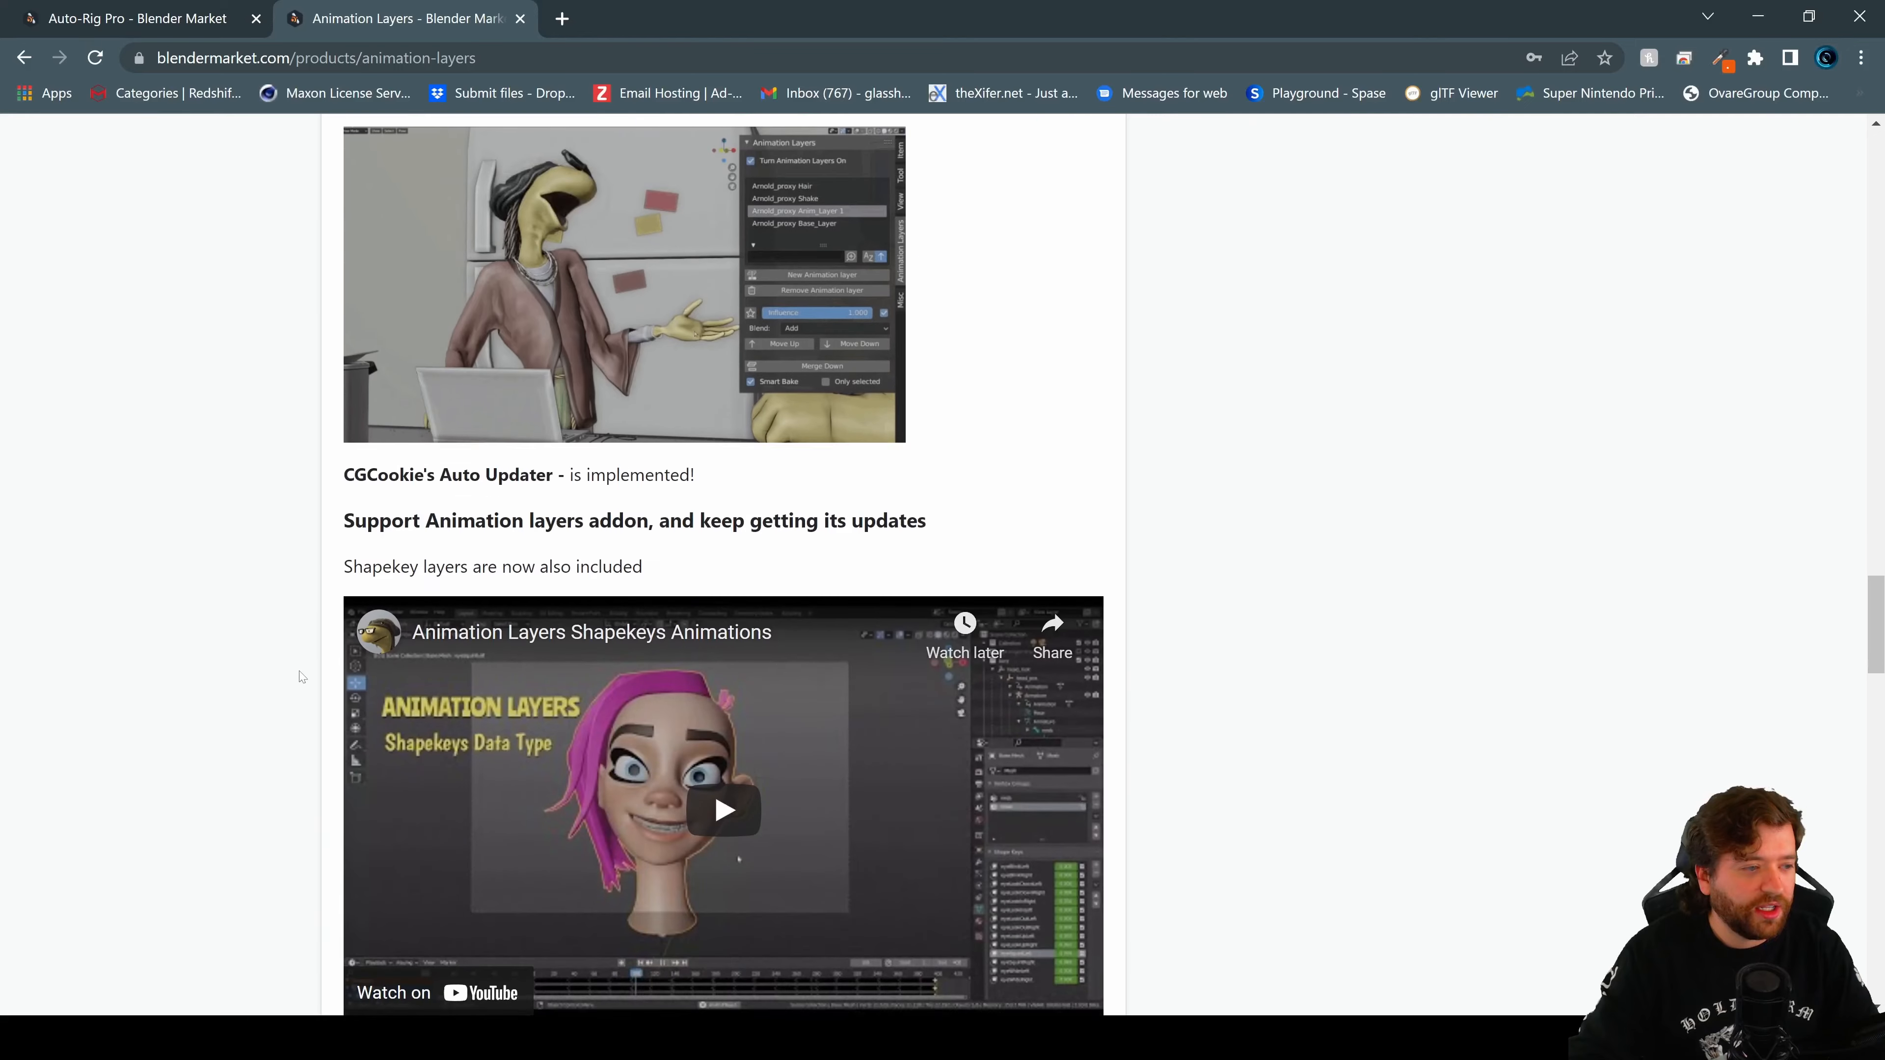
pyautogui.scroll(4, 300, 677)
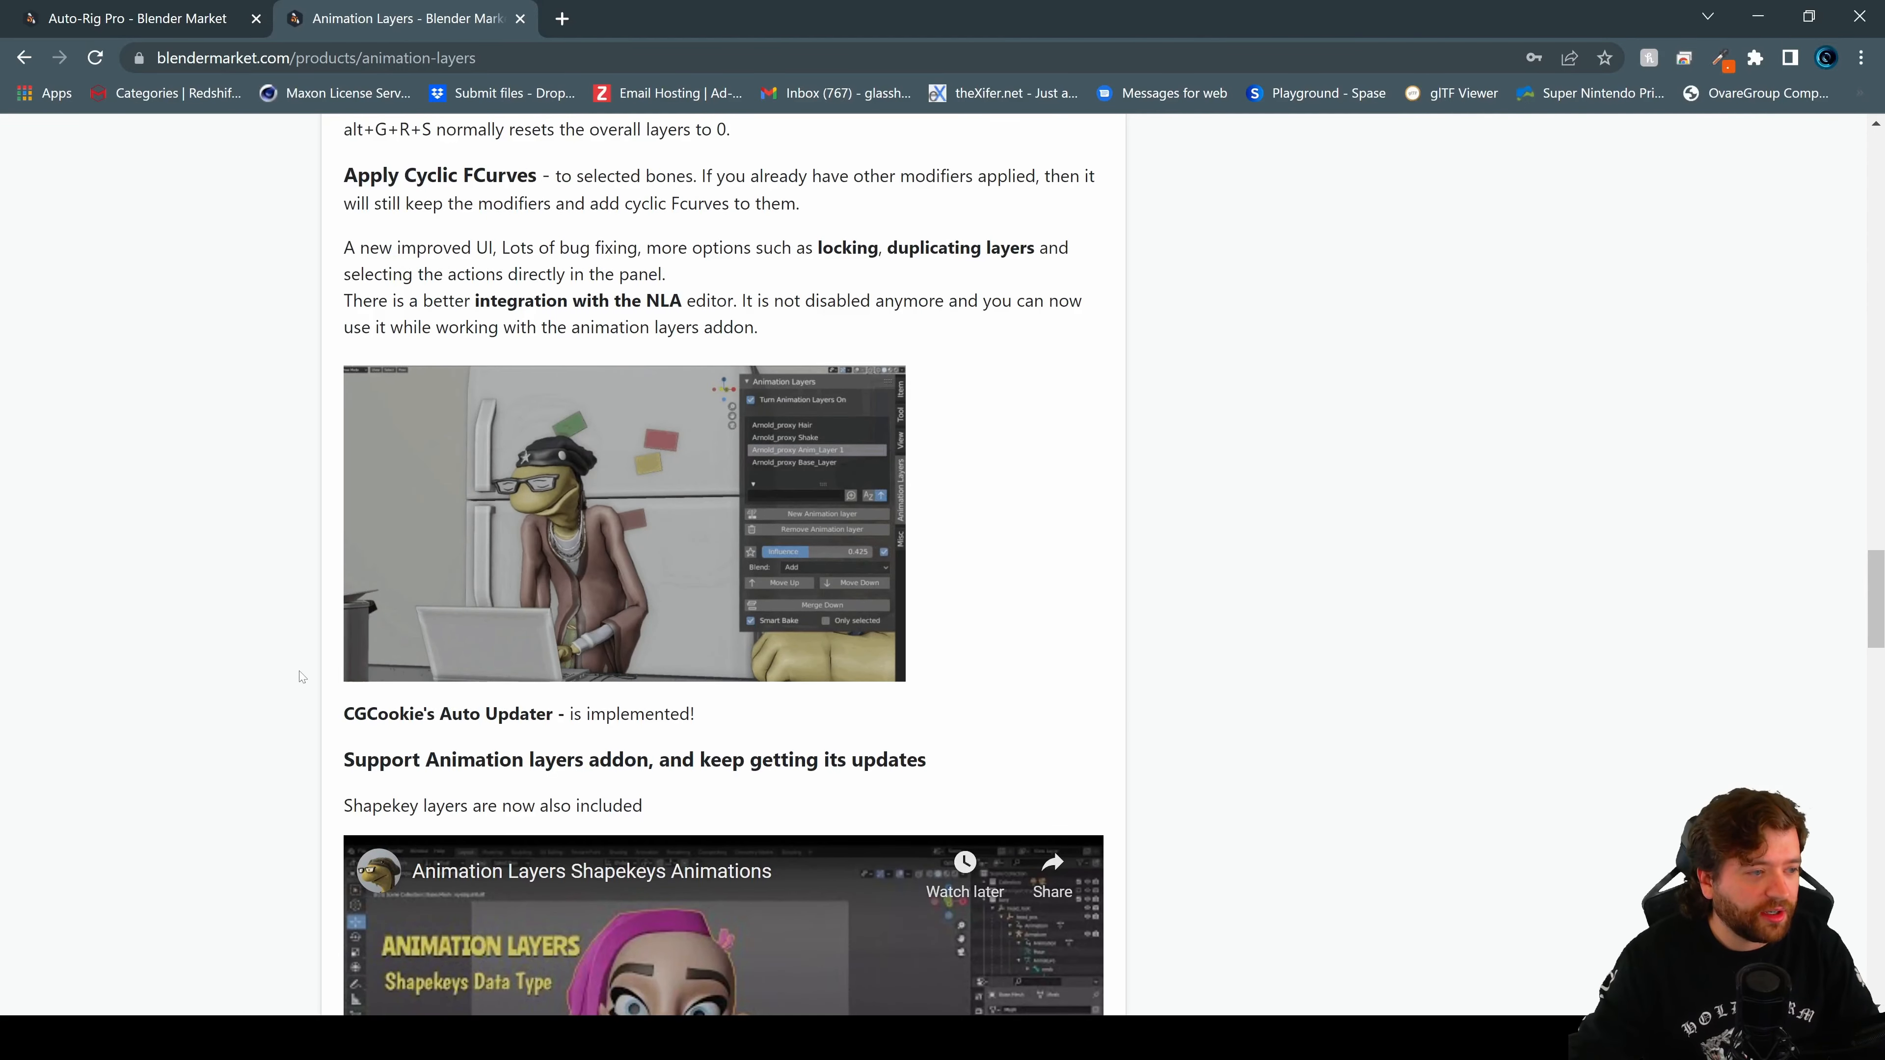
pyautogui.scroll(20, 300, 676)
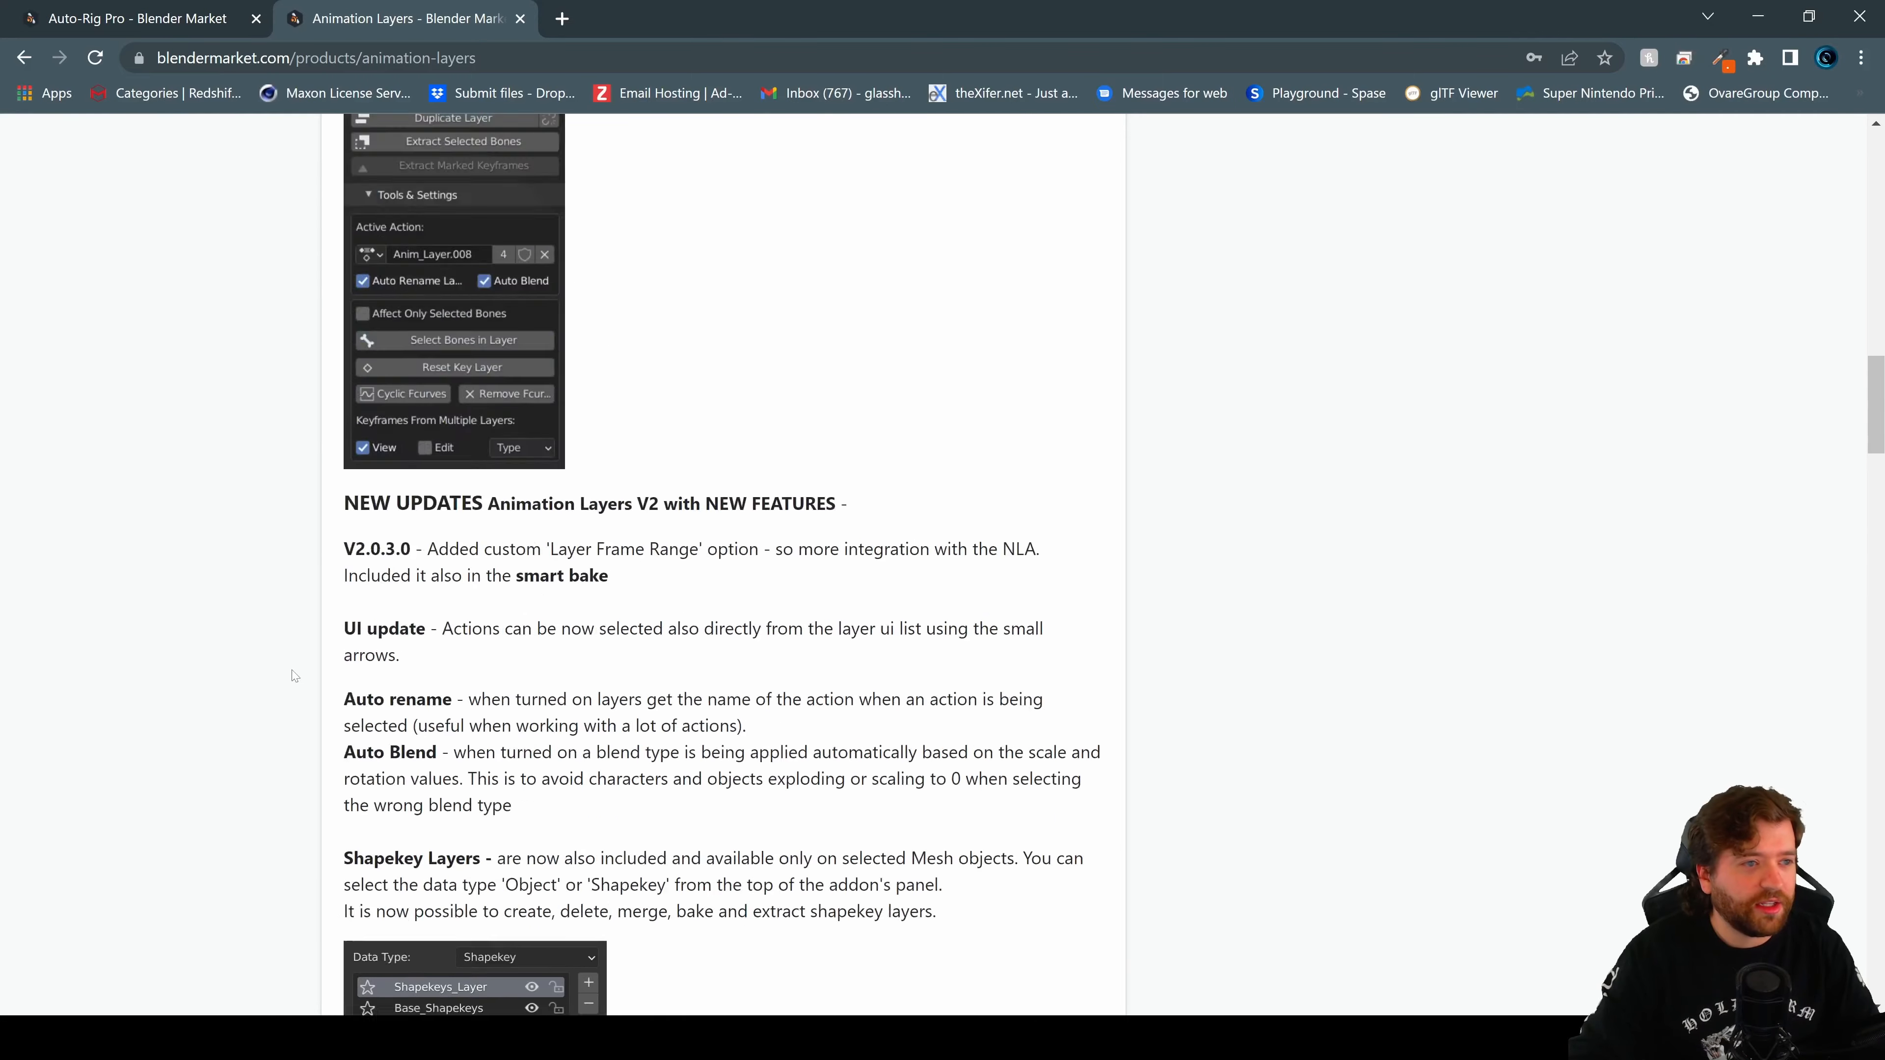
pyautogui.scroll(20, 295, 676)
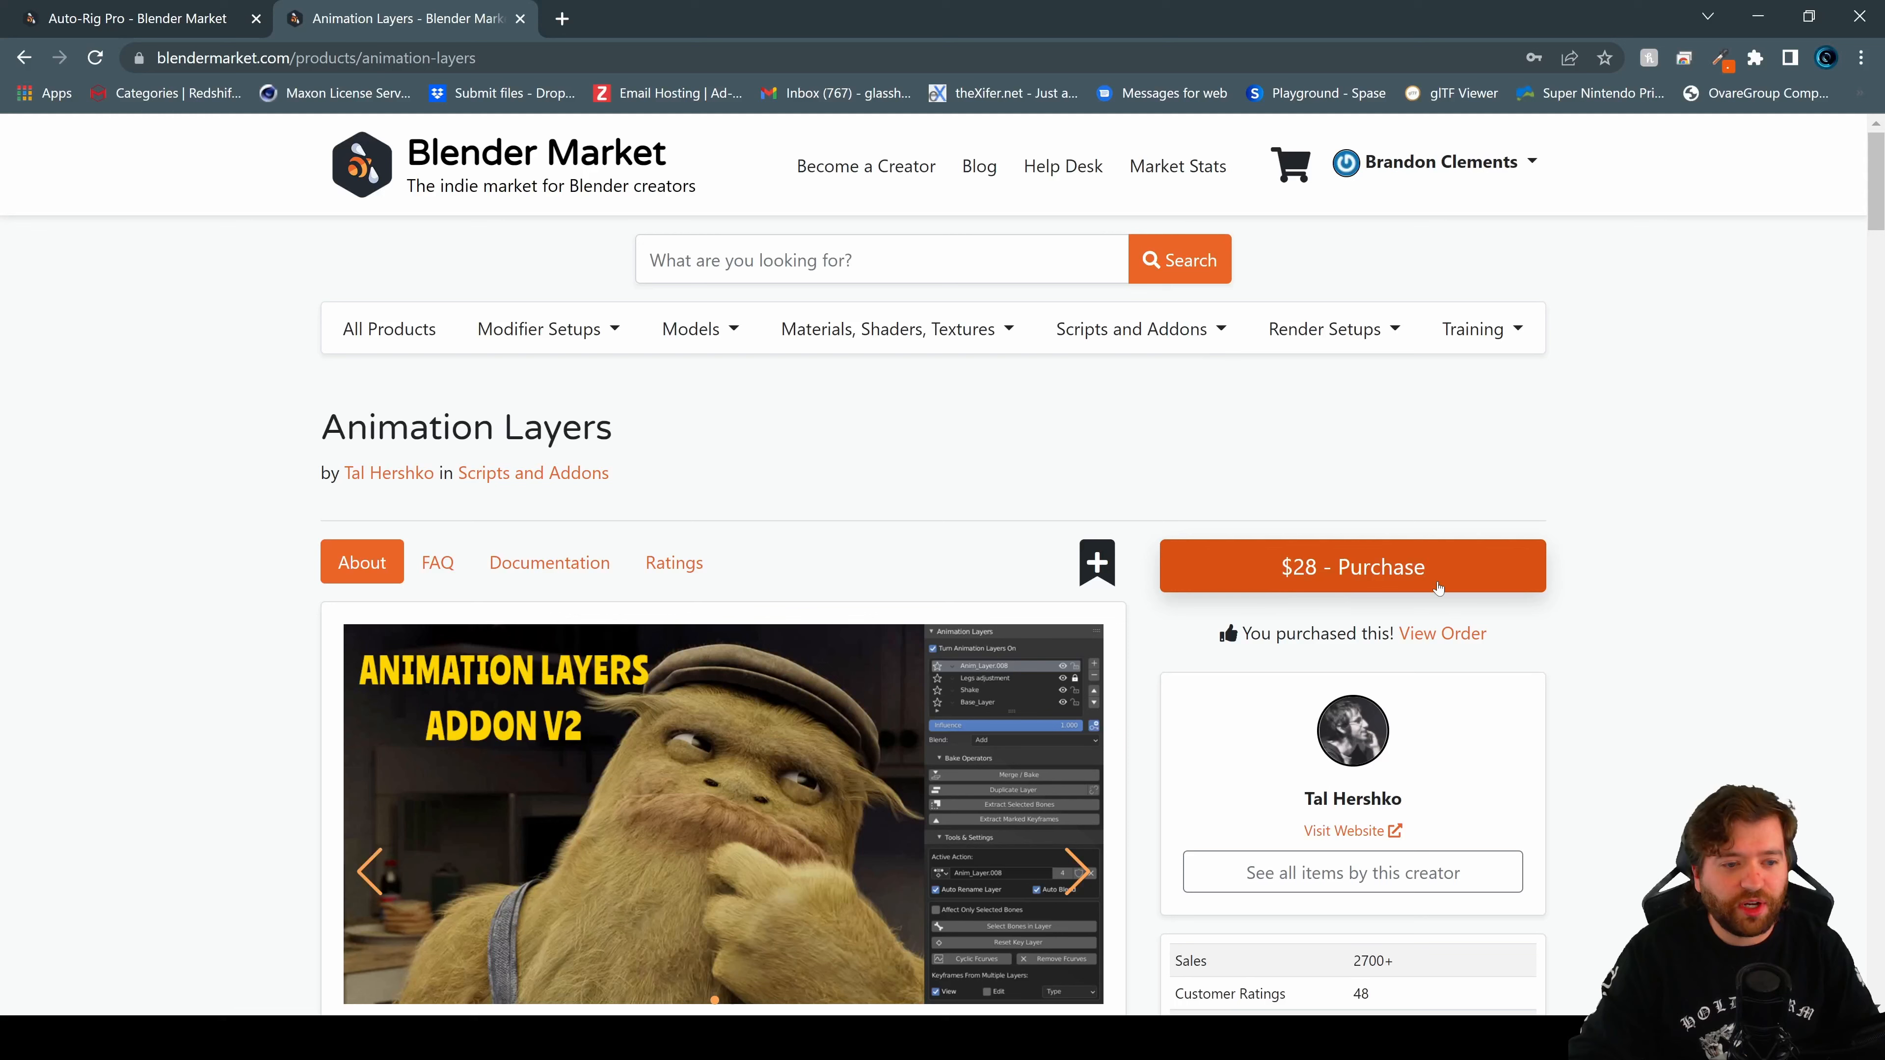
# - Check the product versions offered on the Auto-Rig Pro page and switch back to Blender
pyautogui.click(108, 23)
pyautogui.scroll(-3, 1293, 413)
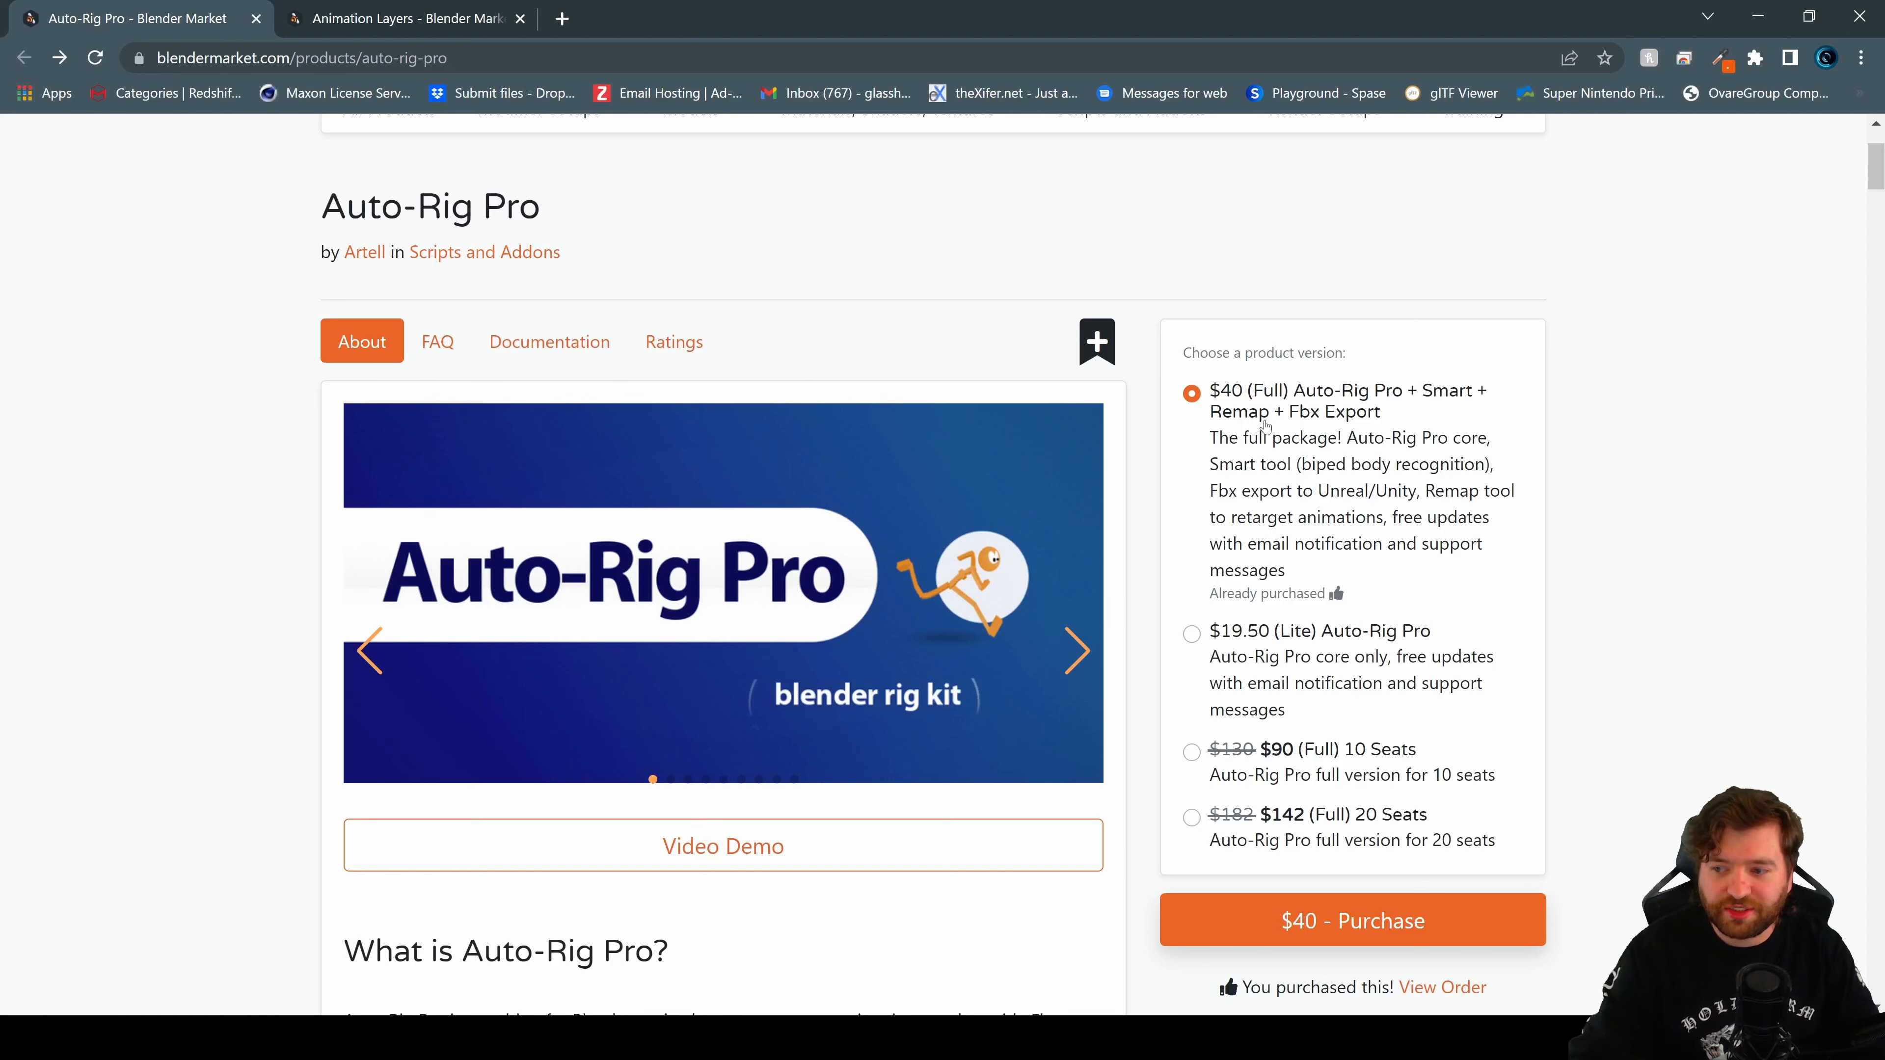
pyautogui.click(1758, 16)
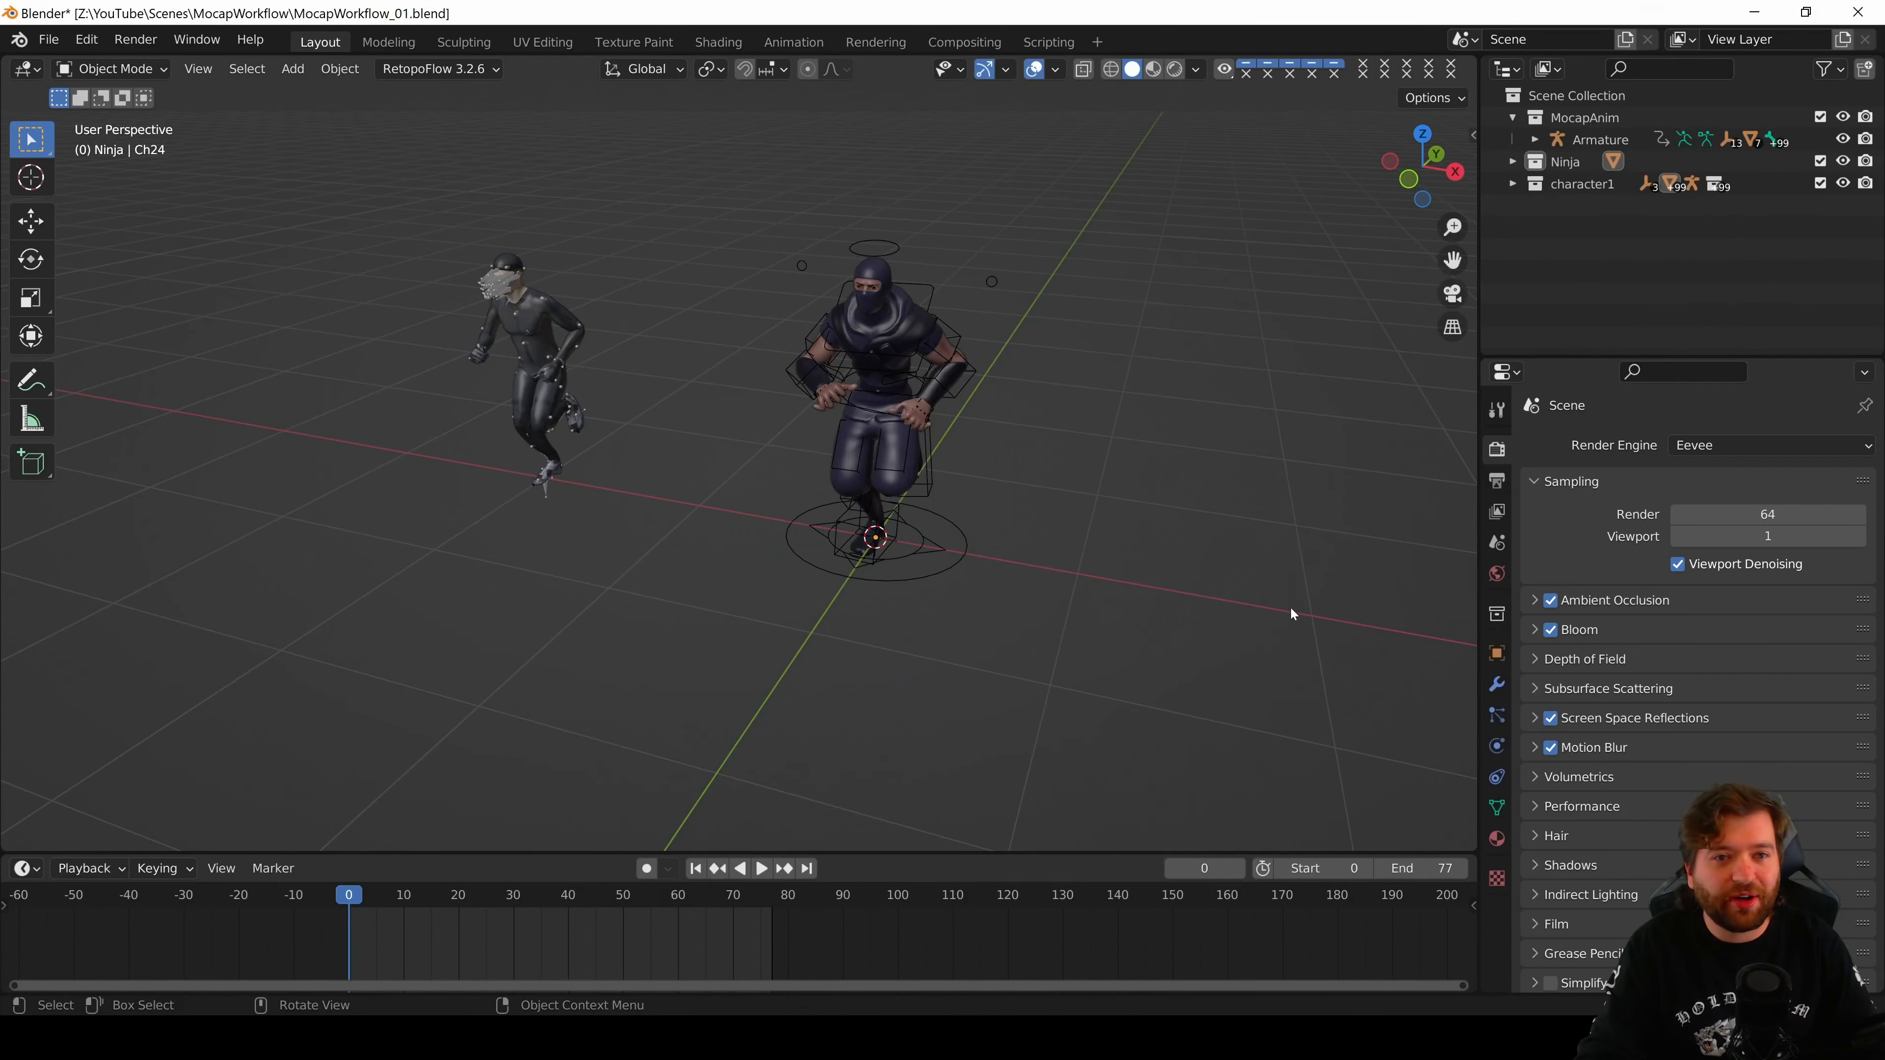
# - Create a new General file in place of the open mocap workflow scene
pyautogui.moveTo(1004, 503); pyautogui.dragTo(941, 433, button='middle')
pyautogui.click(48, 38)
pyautogui.moveTo(185, 65)
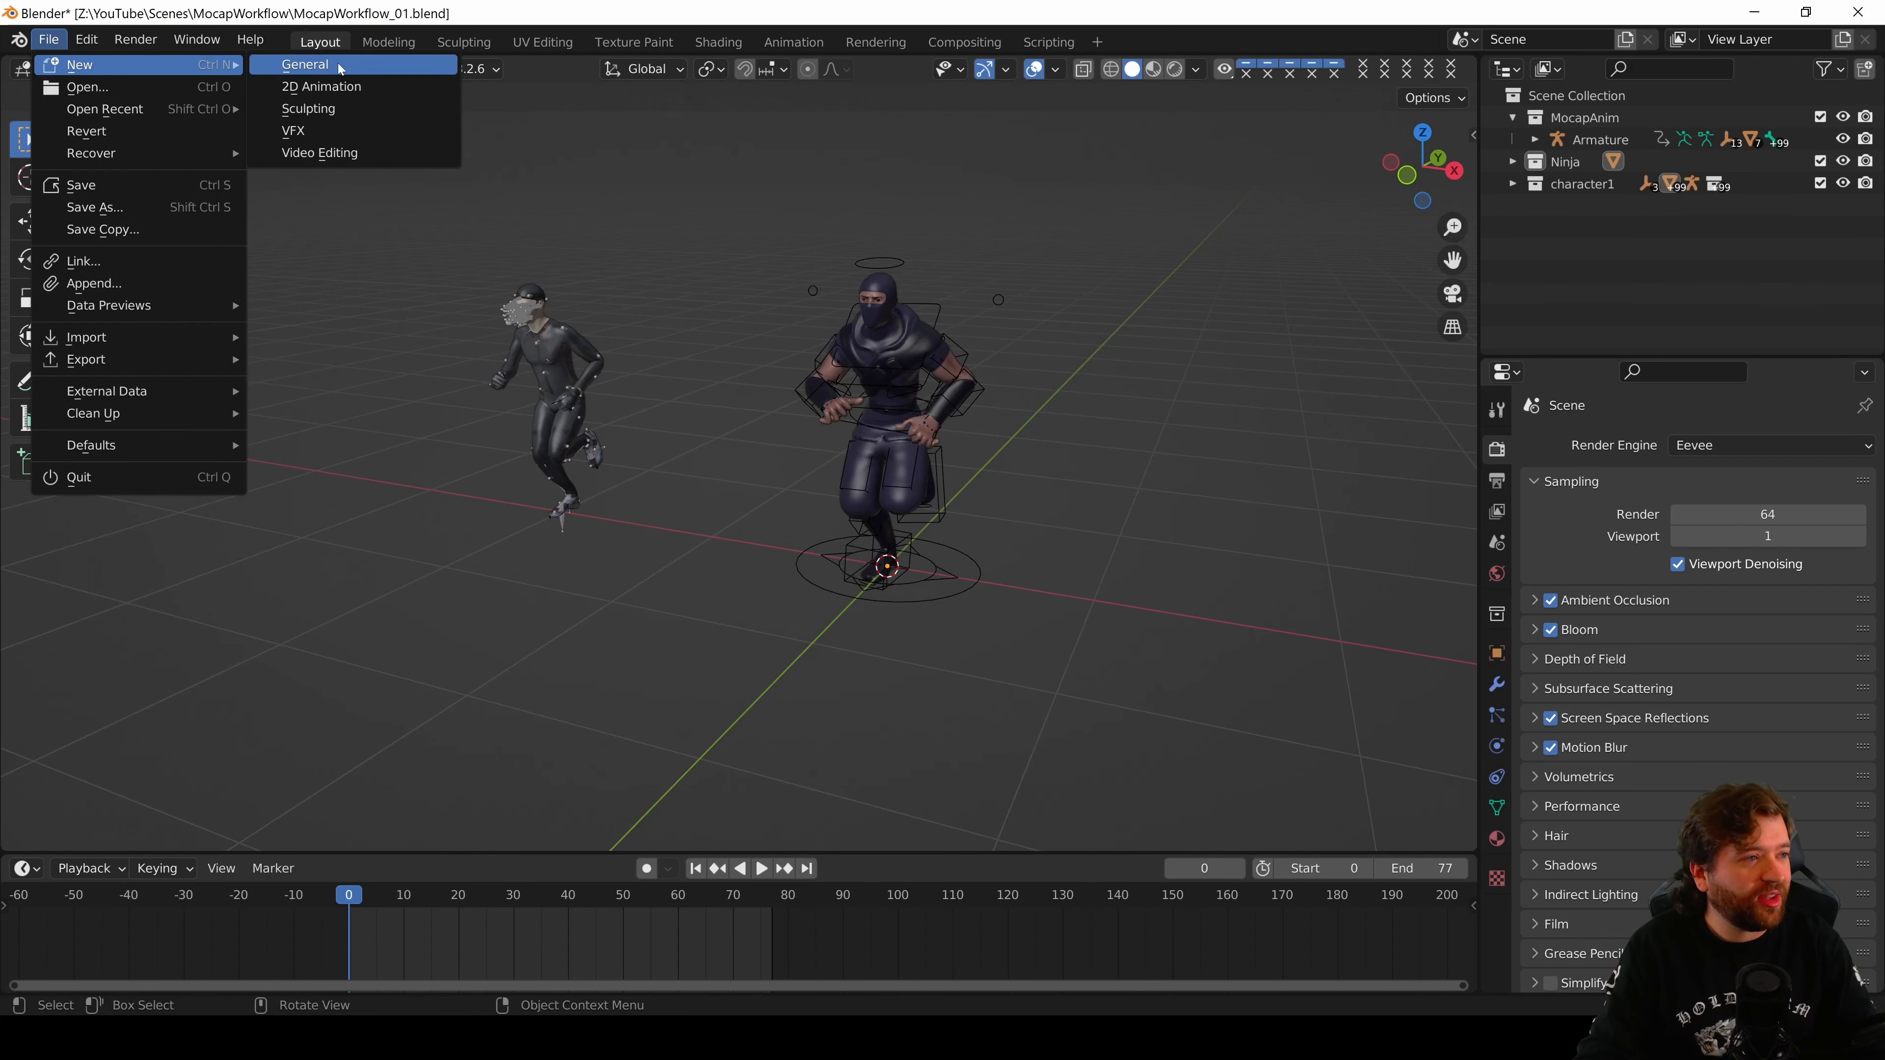
pyautogui.click(365, 67)
pyautogui.click(1002, 558)
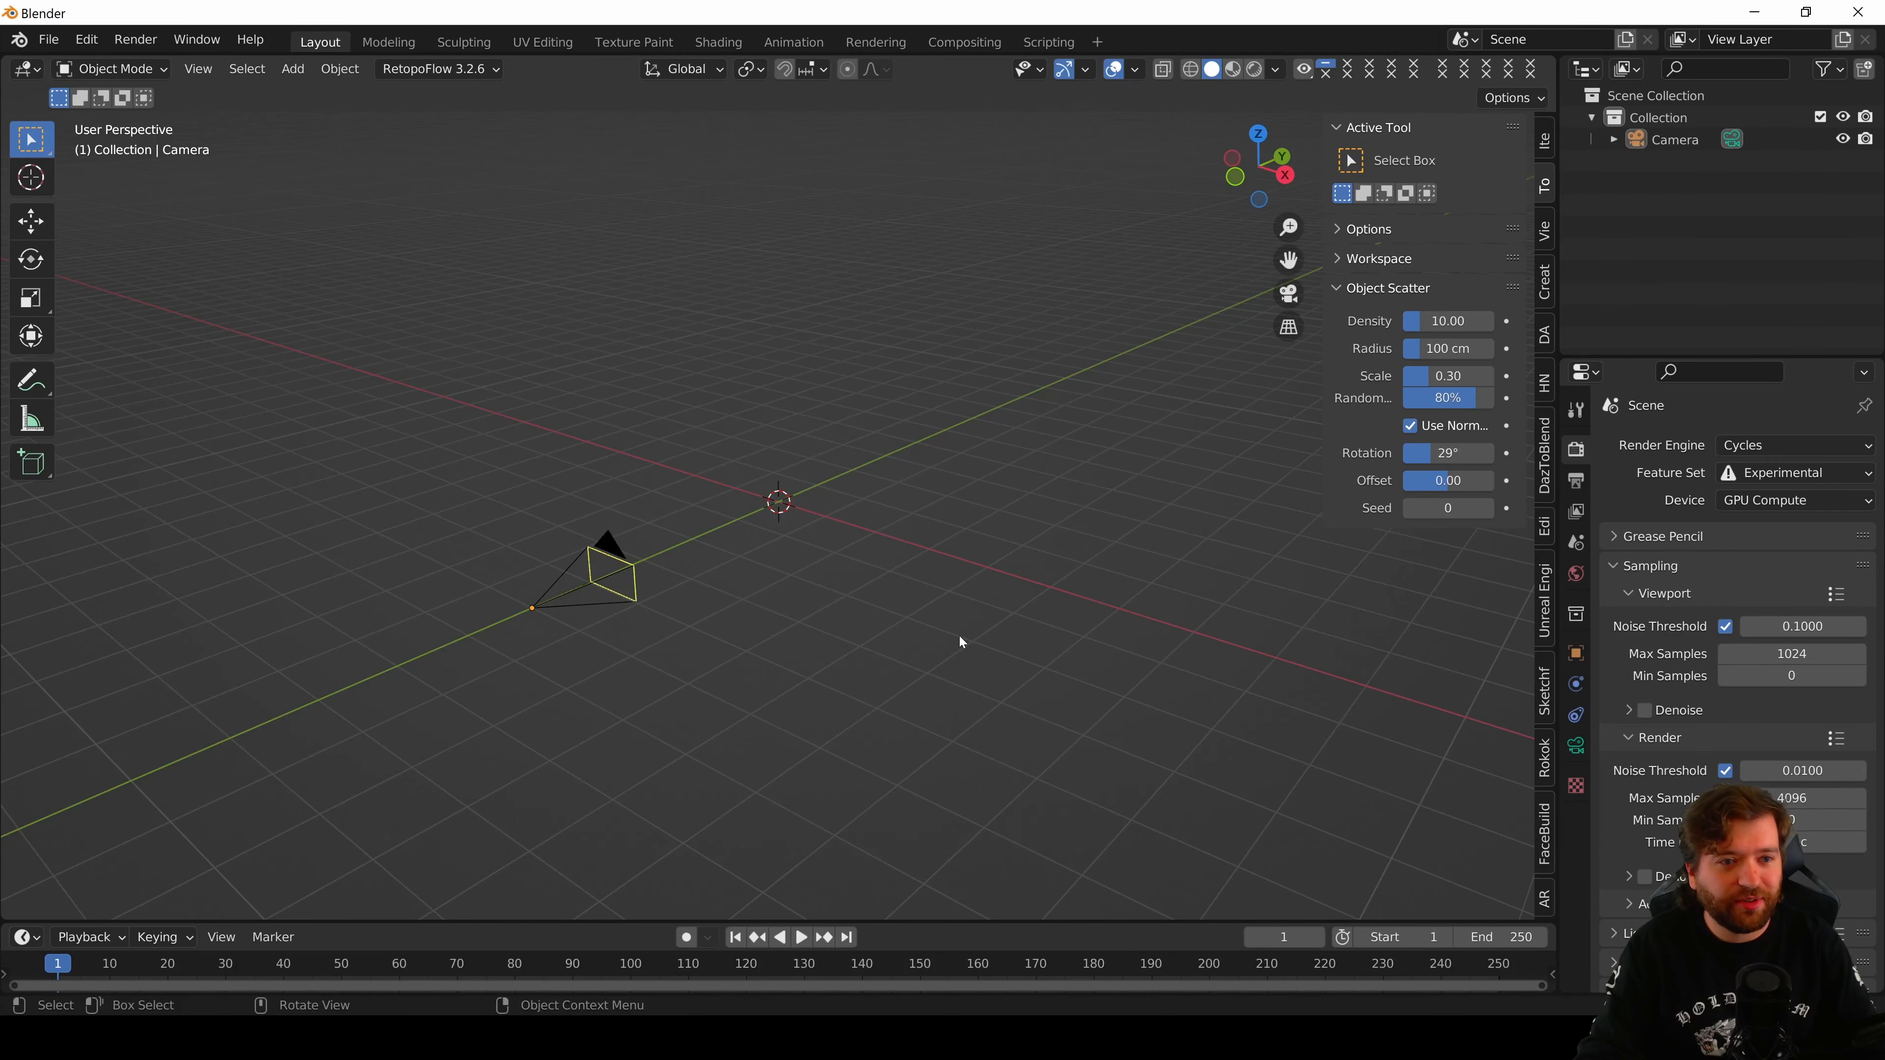
# - Hide the sidebar in the 3D viewport of the new scene
pyautogui.press('n')
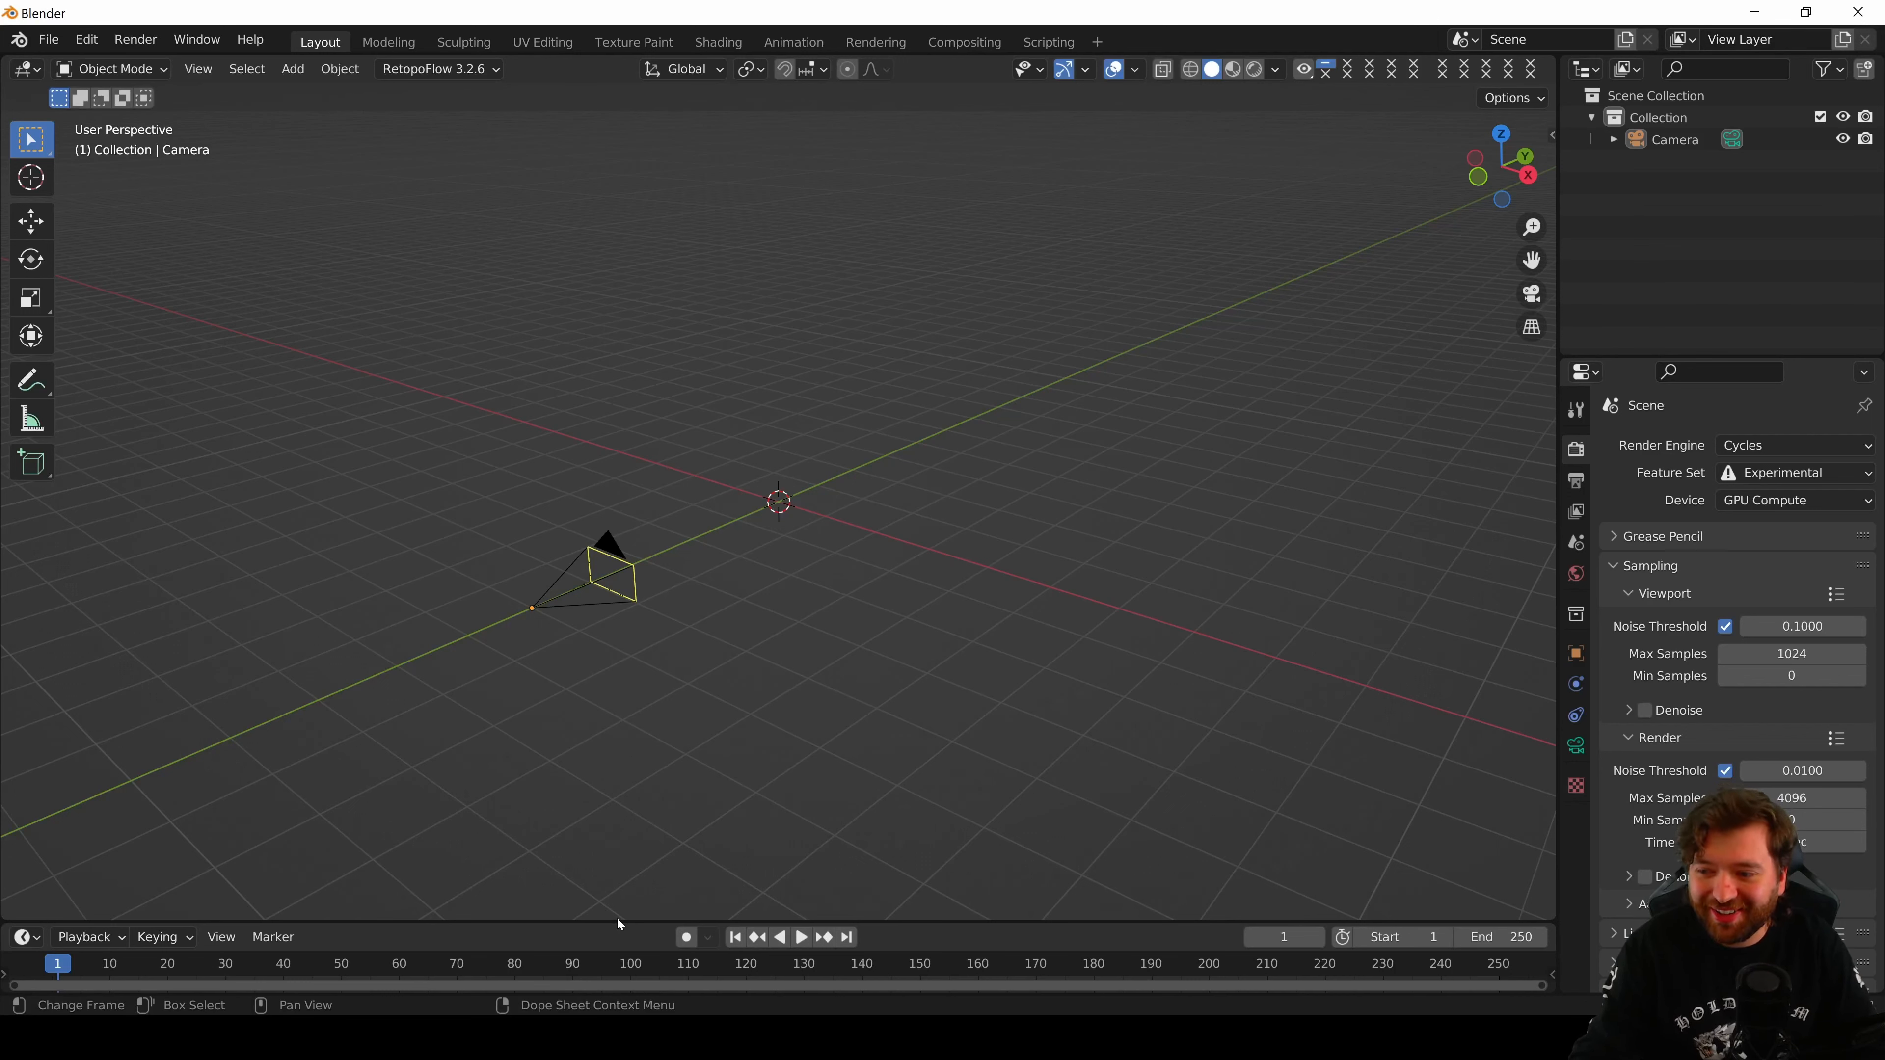
pyautogui.moveTo(616, 917); pyautogui.dragTo(579, 778, button='middle')
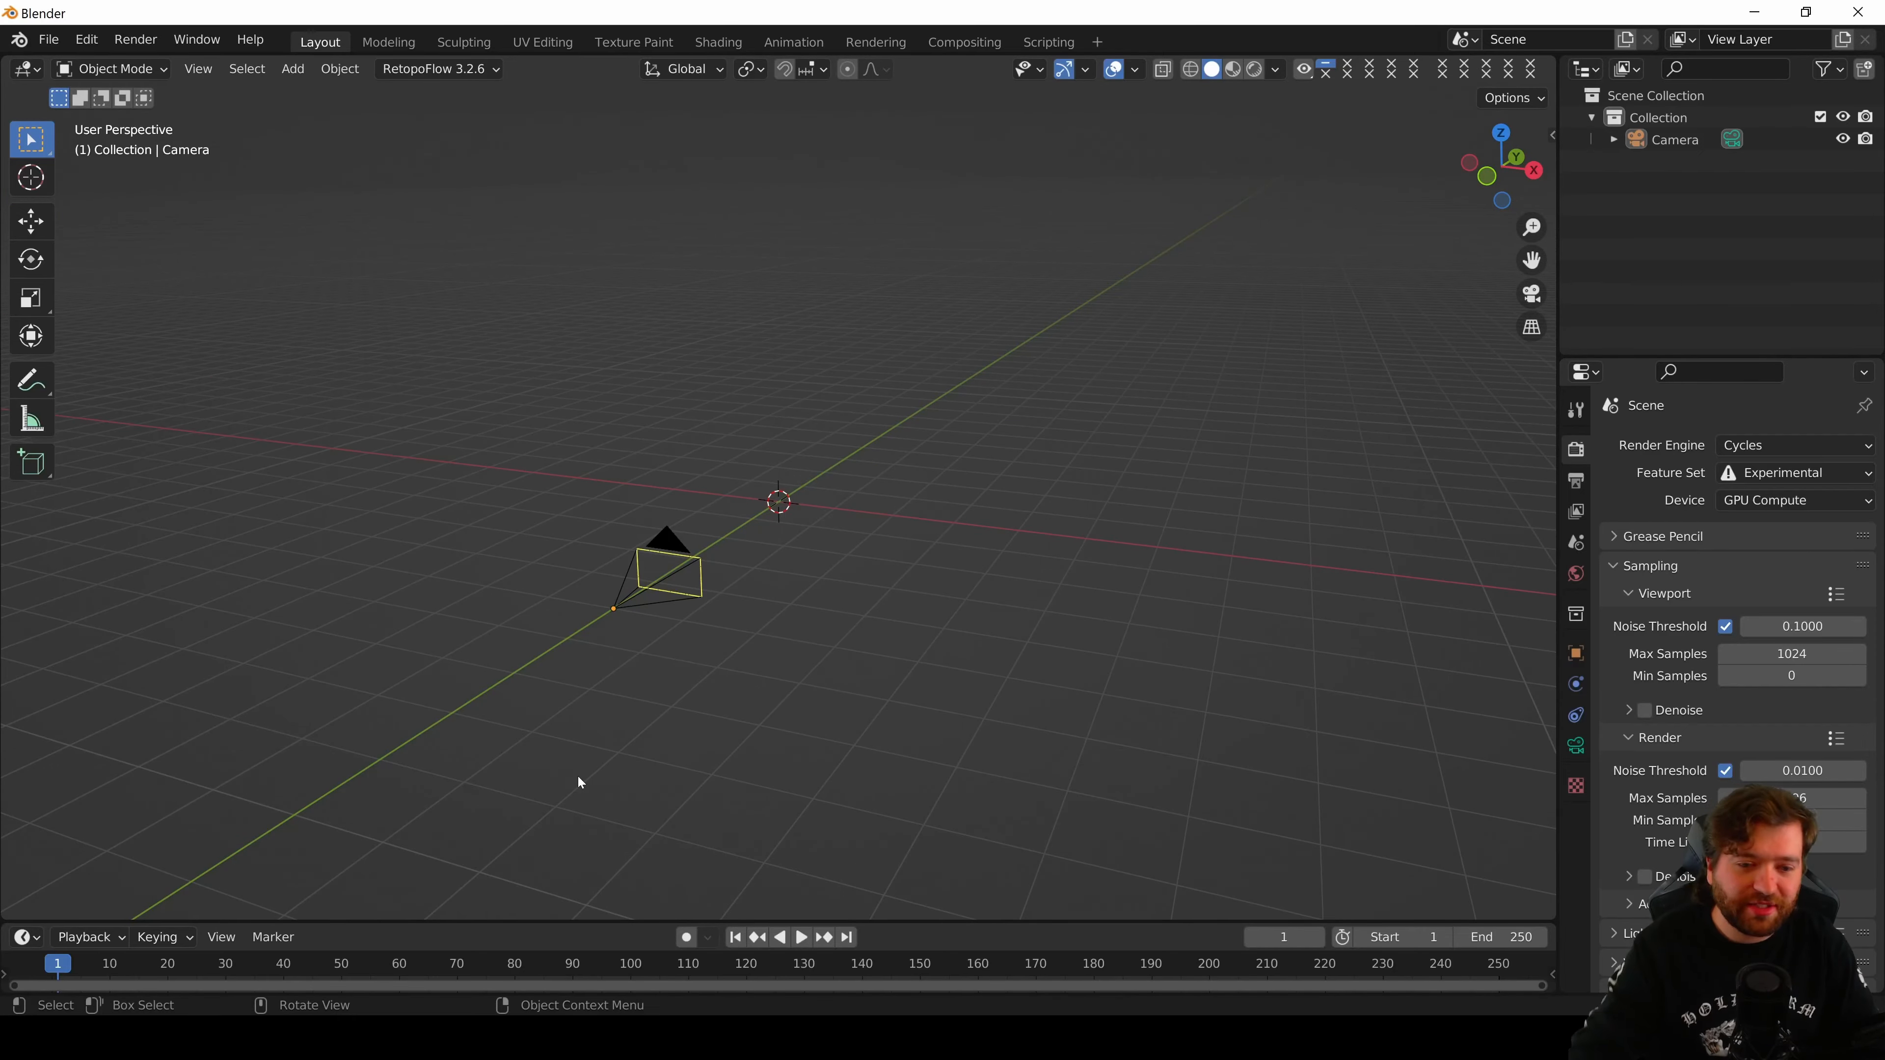
pyautogui.moveTo(895, 549); pyautogui.dragTo(889, 574, button='middle')
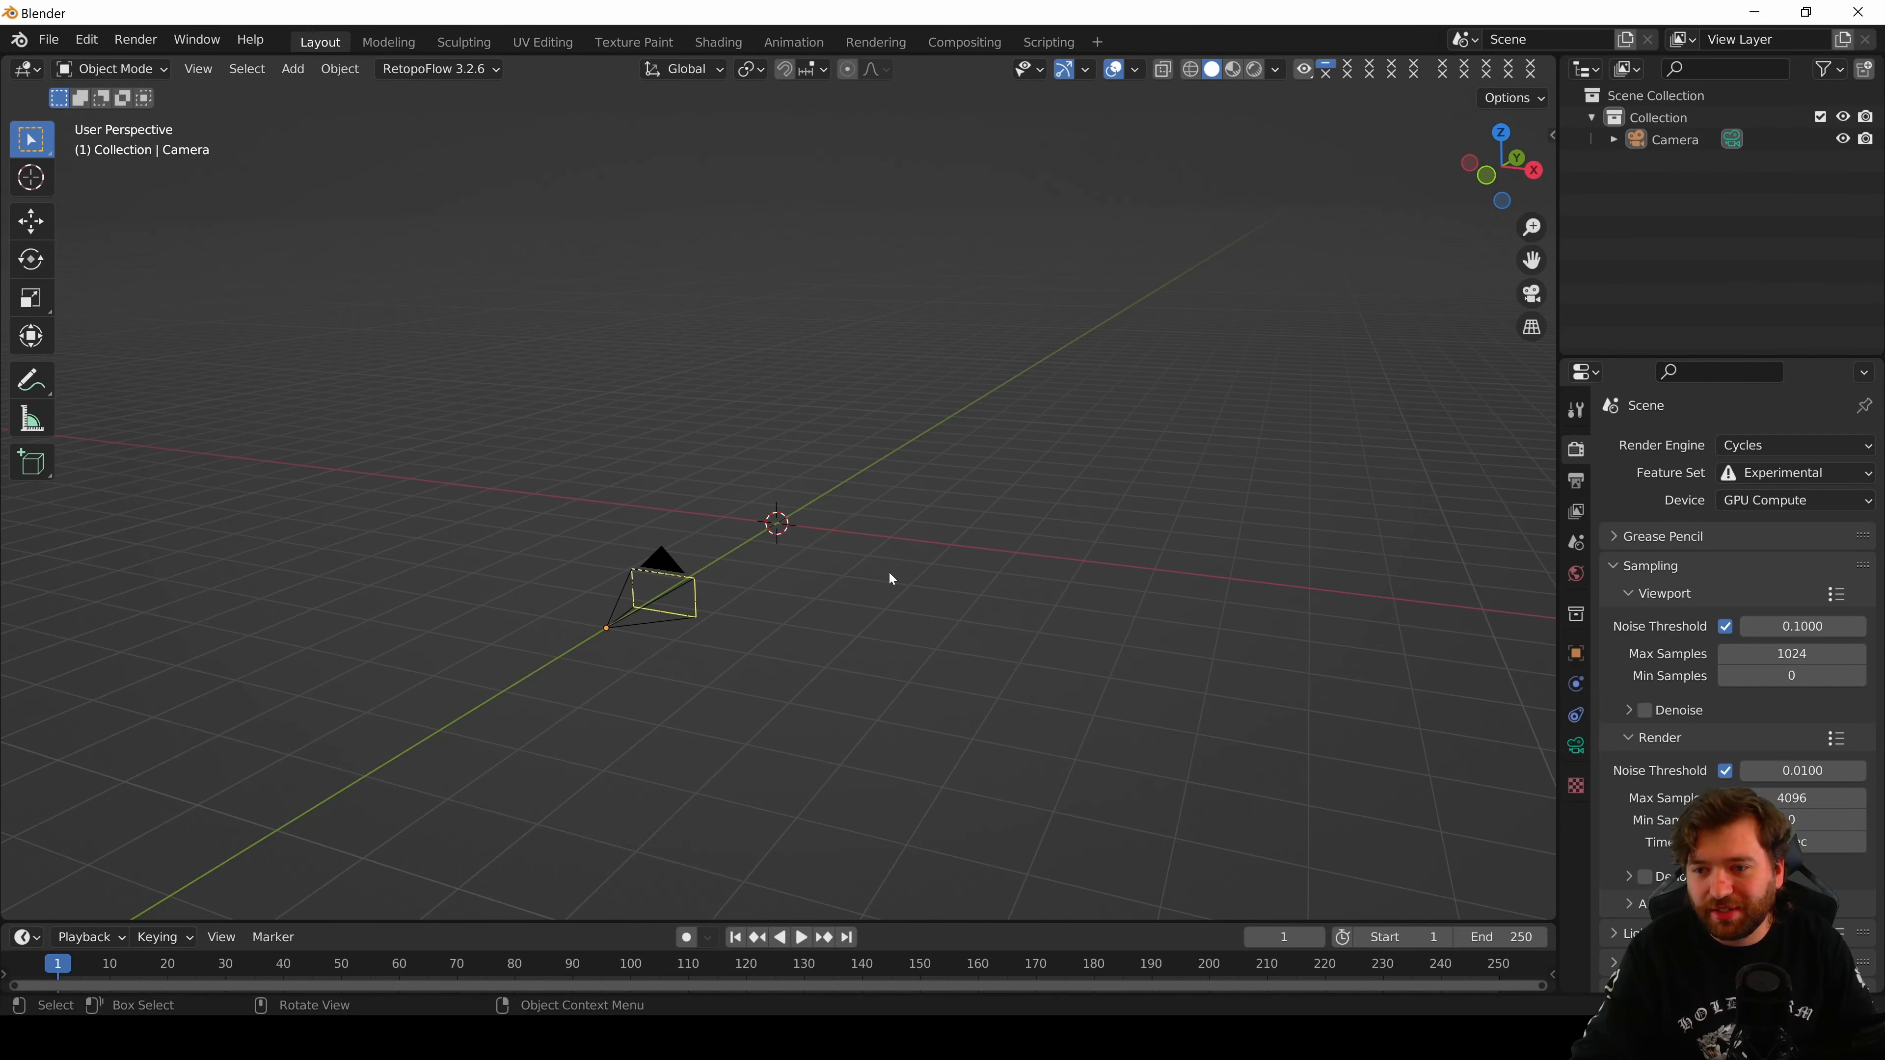
pyautogui.scroll(3, 889, 574)
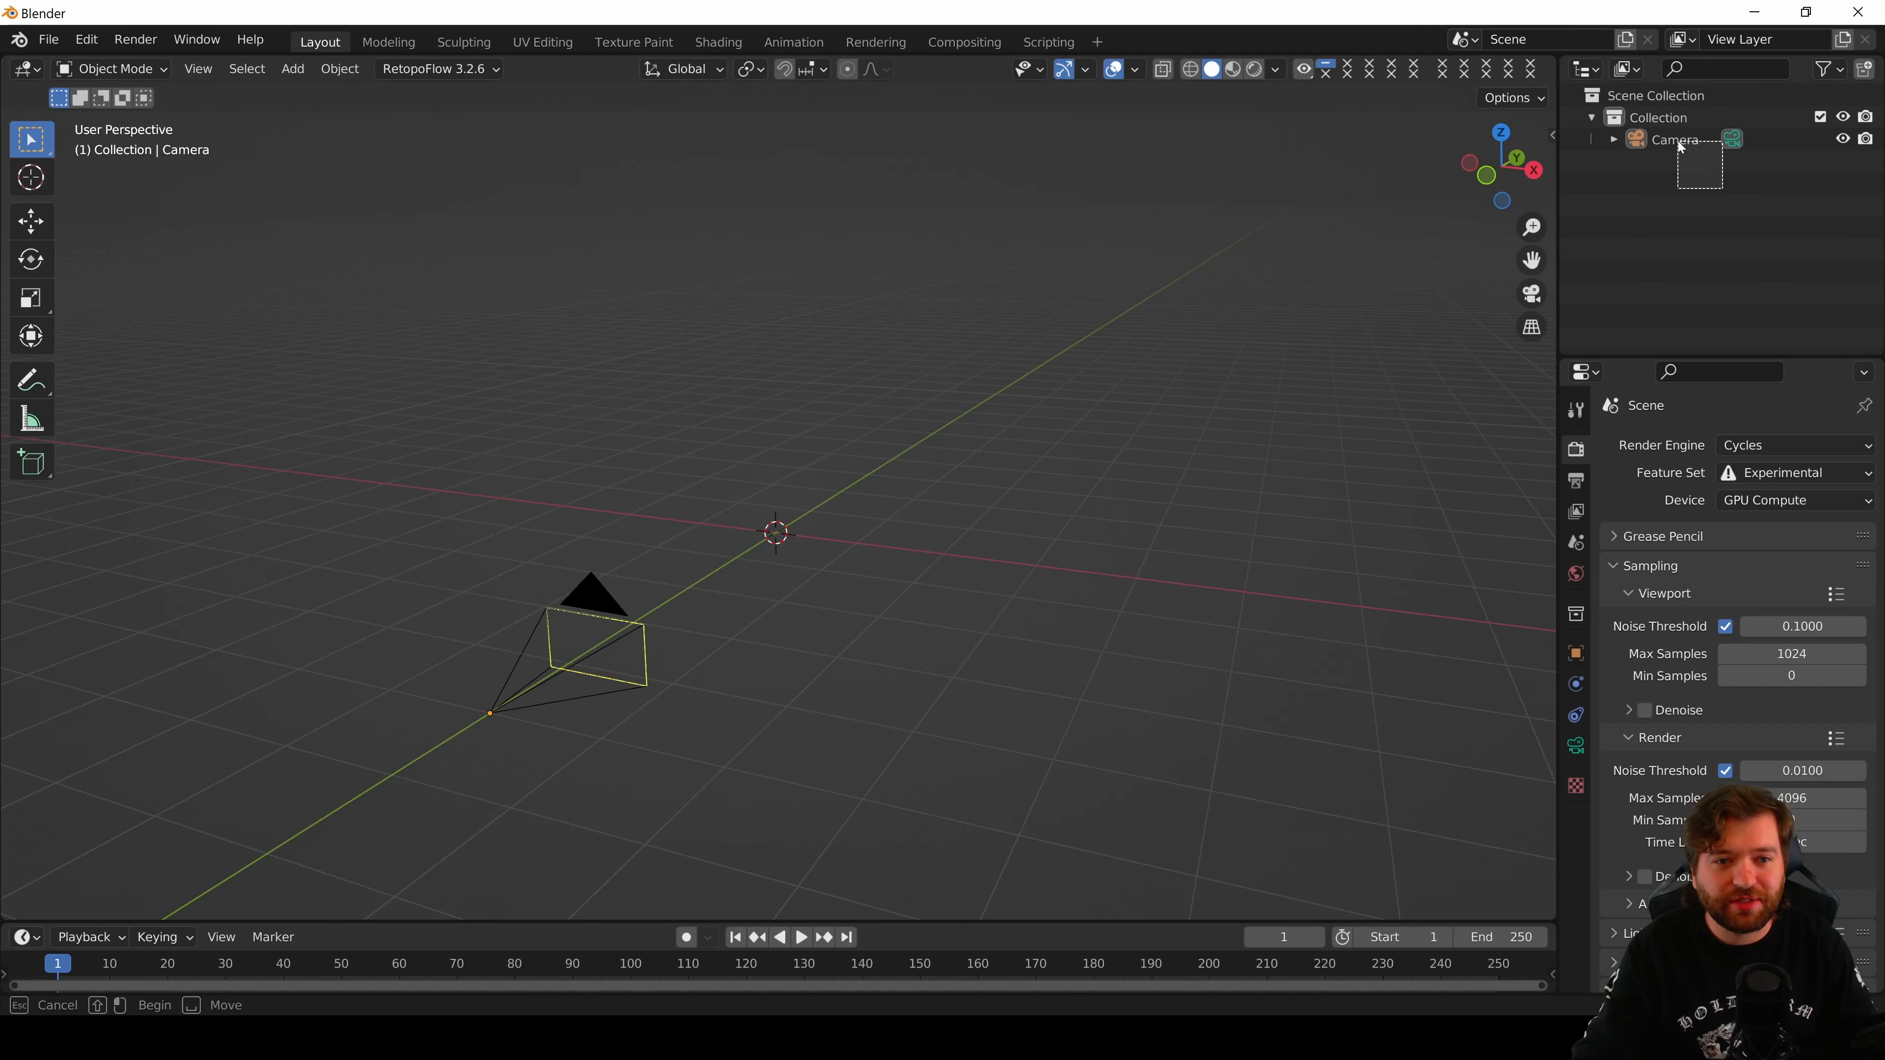
# - Delete the camera from the scene and choose Fall Flat.fbx in the Downloads folder for an FBX import
pyautogui.press('x')
pyautogui.click(48, 39)
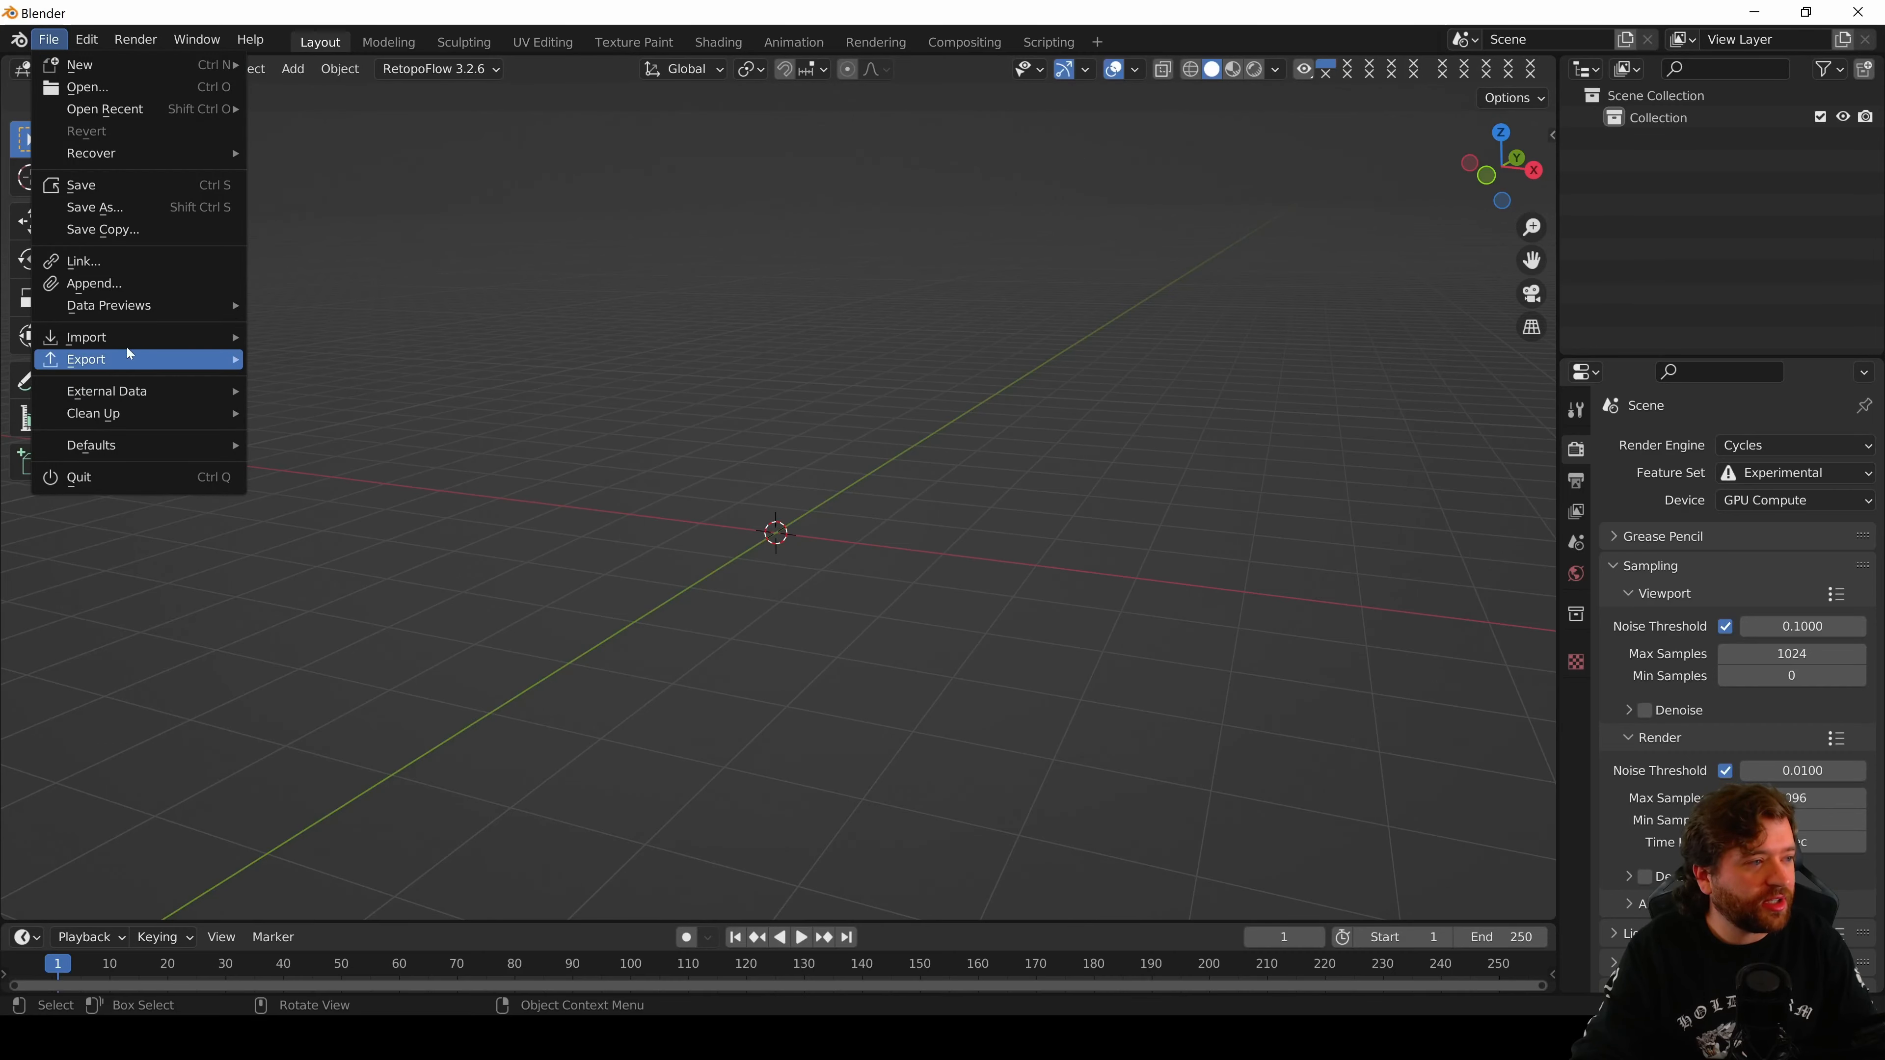
pyautogui.moveTo(148, 345)
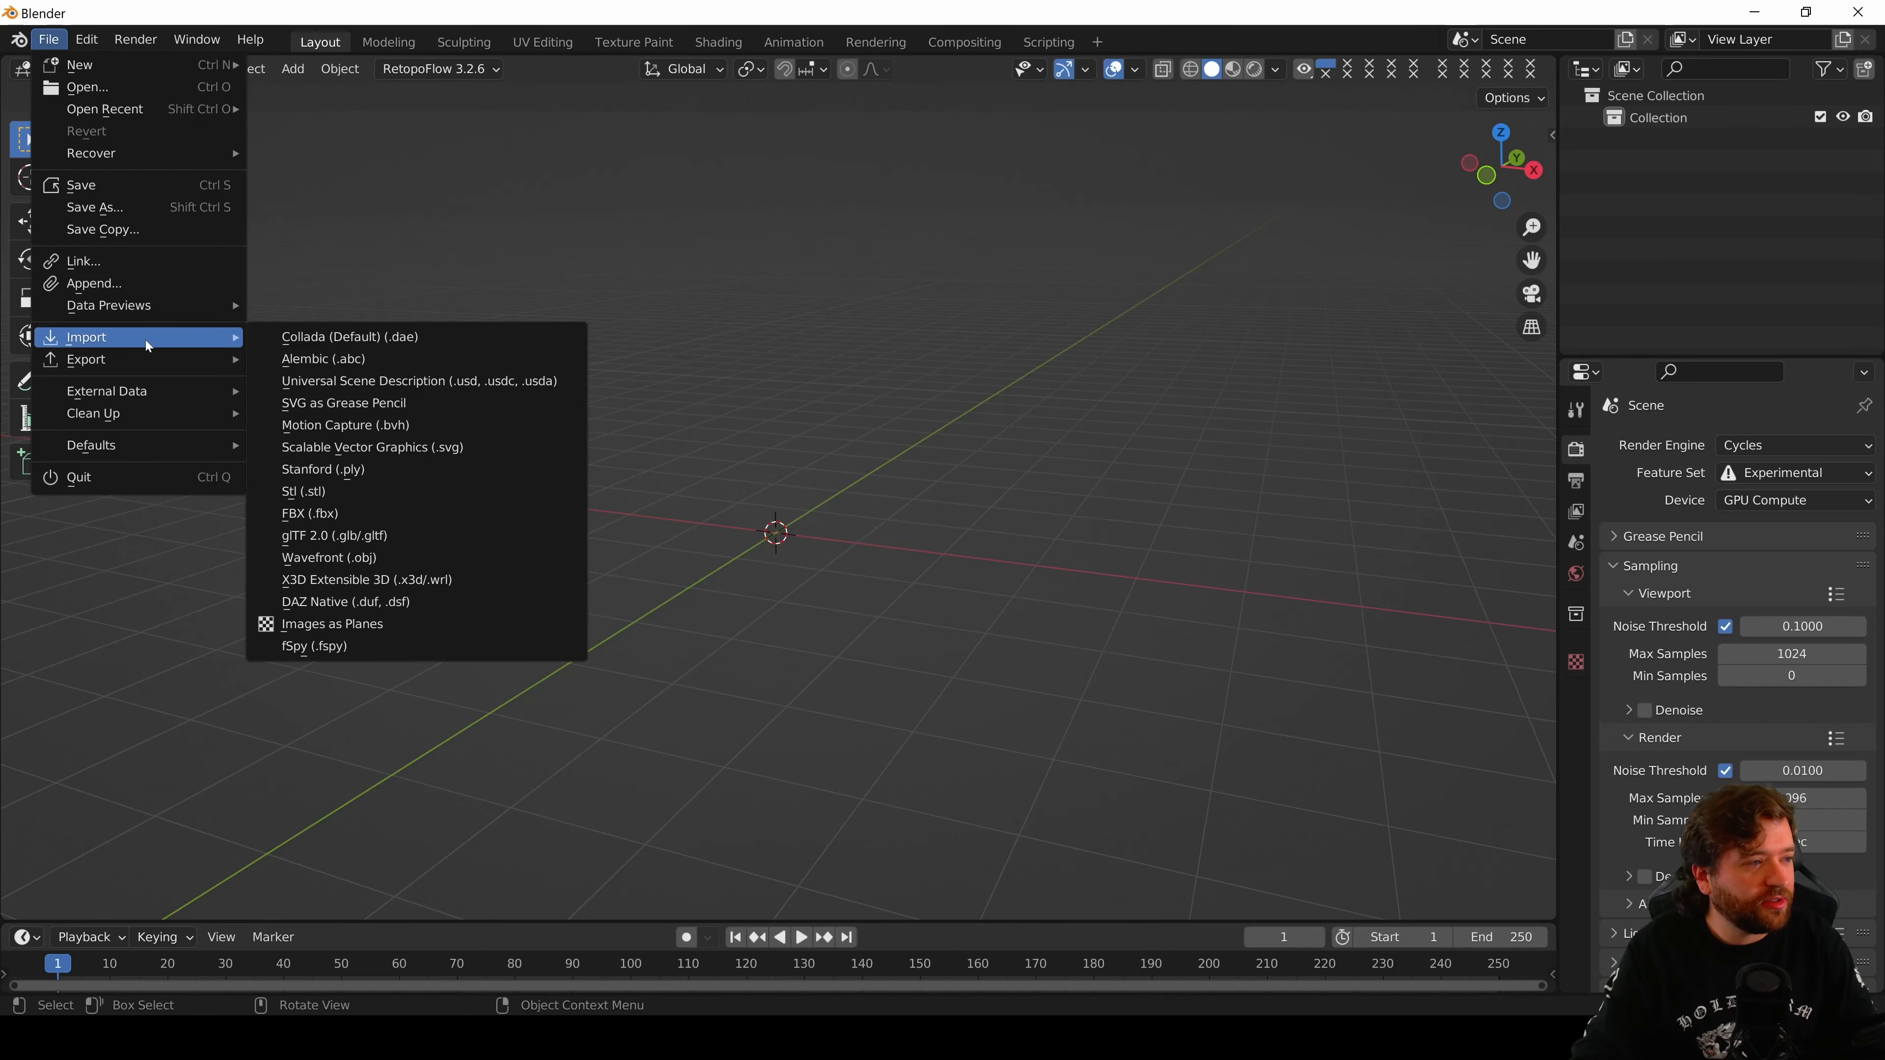
pyautogui.click(407, 519)
pyautogui.click(279, 414)
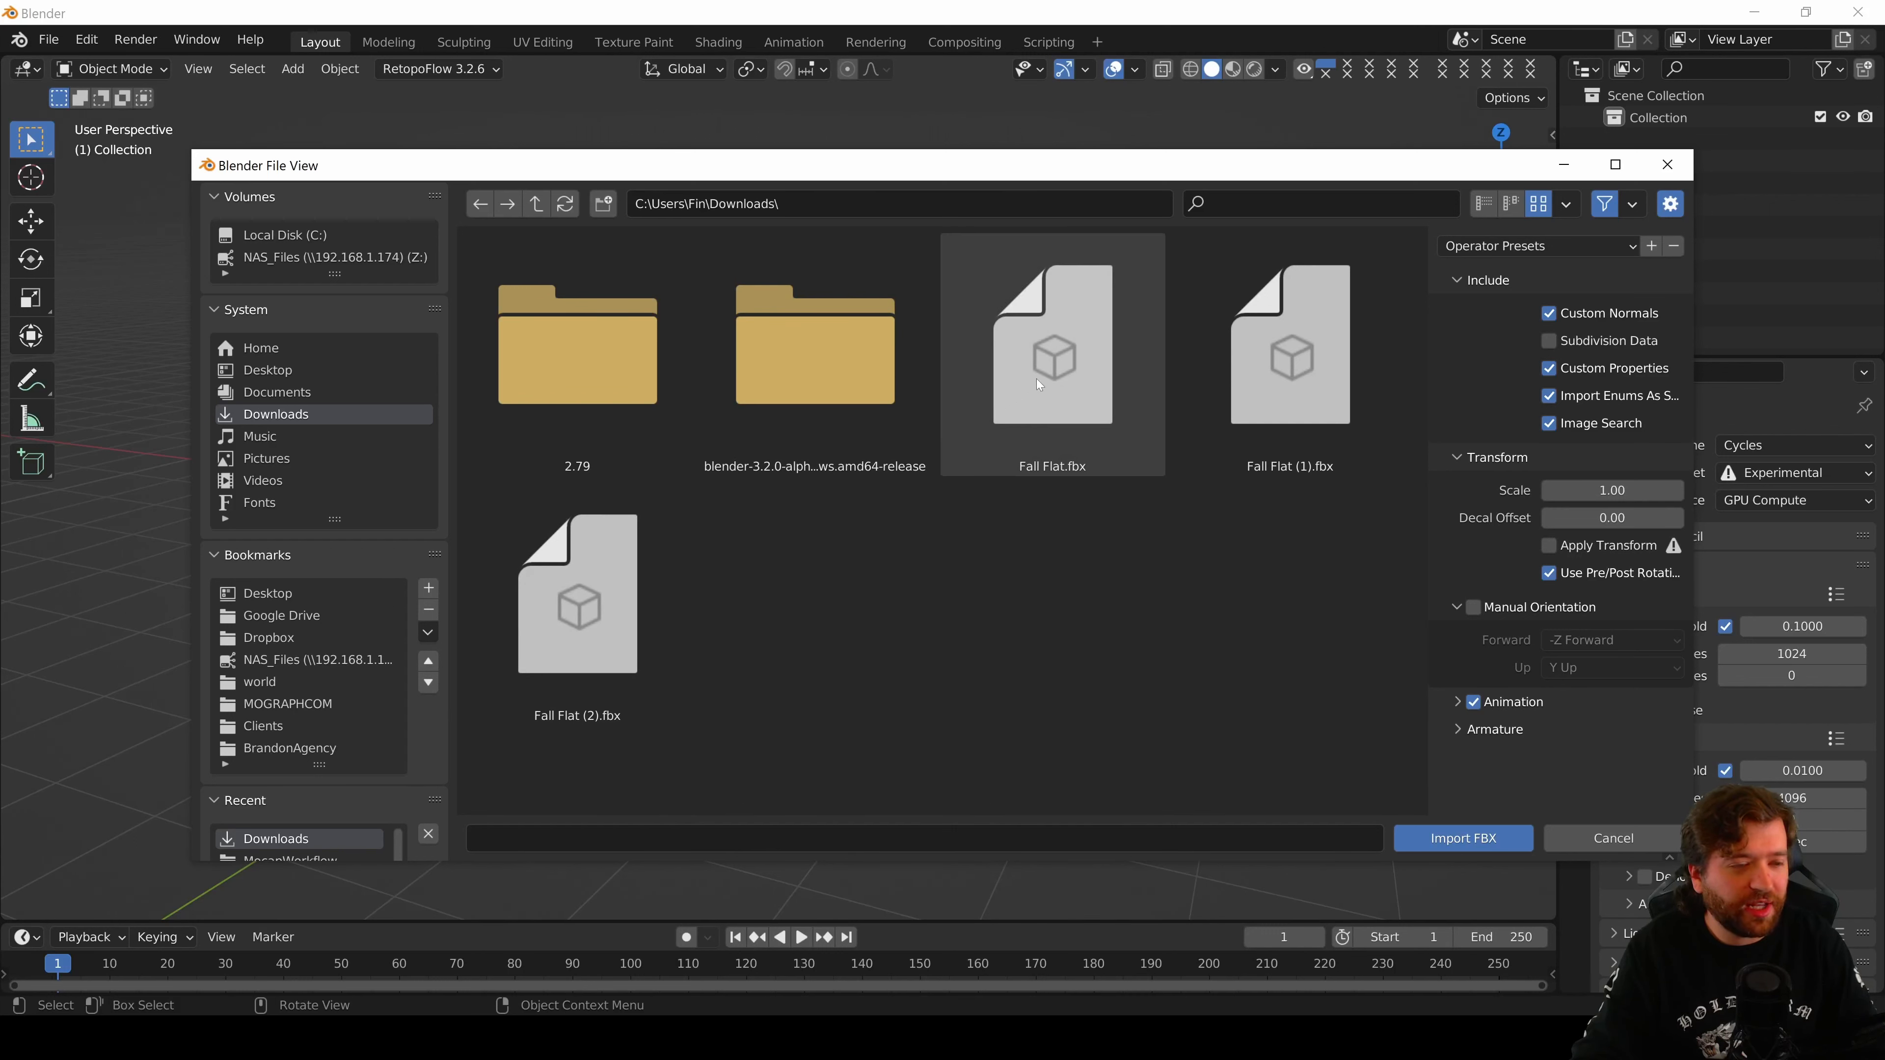
pyautogui.click(1031, 404)
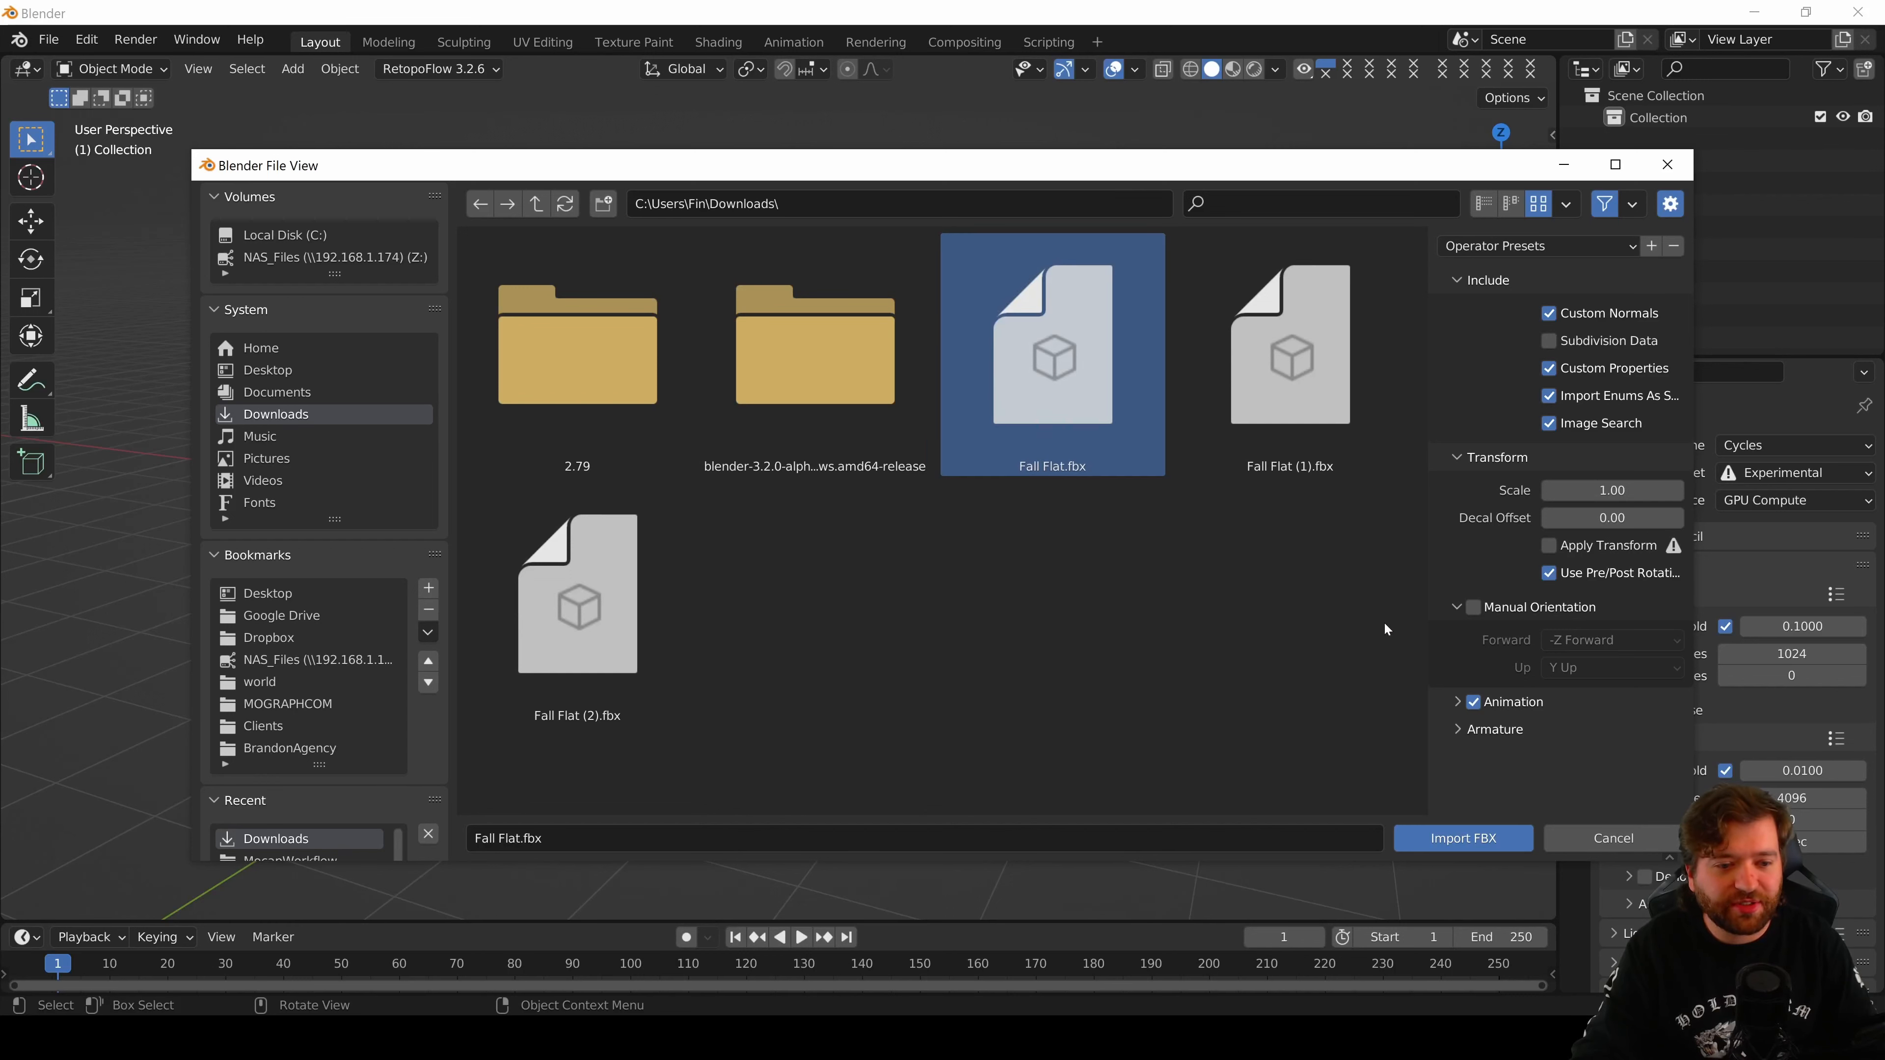
# - Expand the armature import options and import Fall Flat.fbx with Automatic Bone Orientation enabled
pyautogui.click(1495, 729)
pyautogui.scroll(-3, 1455, 732)
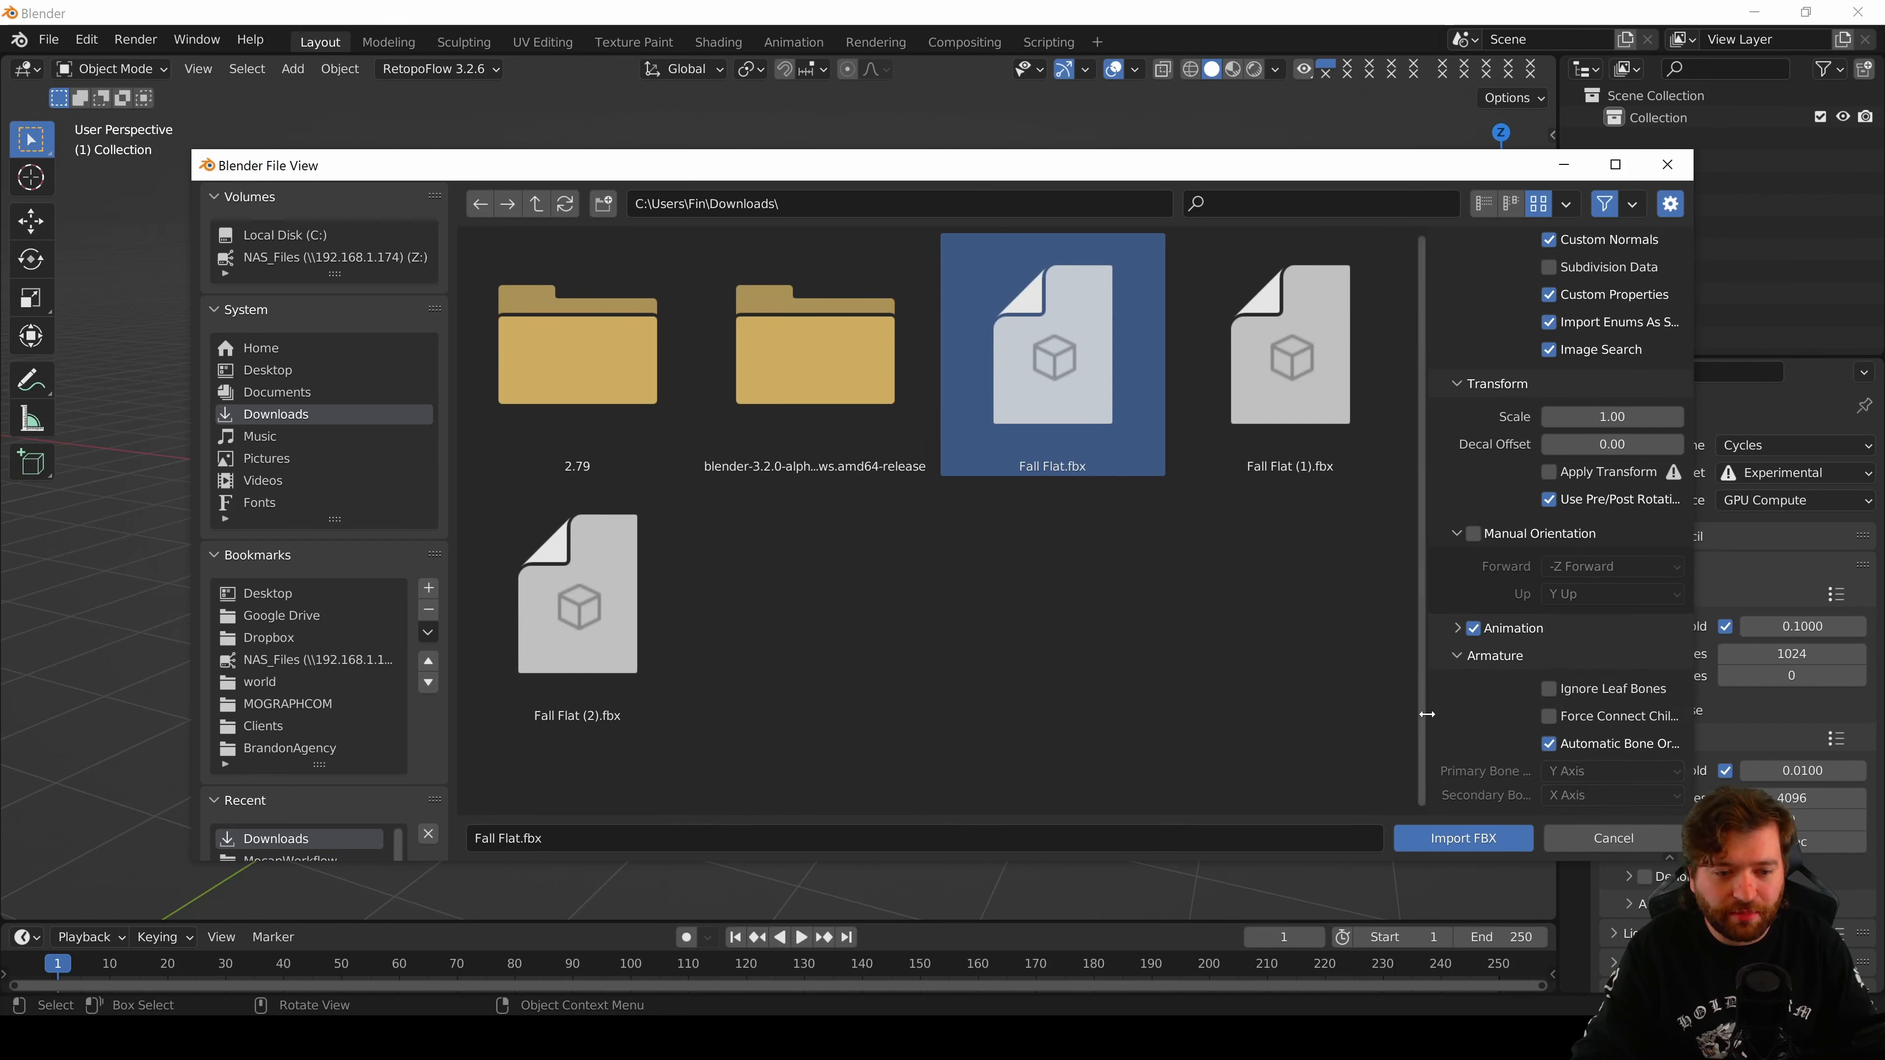
pyautogui.moveTo(1427, 714); pyautogui.dragTo(1317, 710)
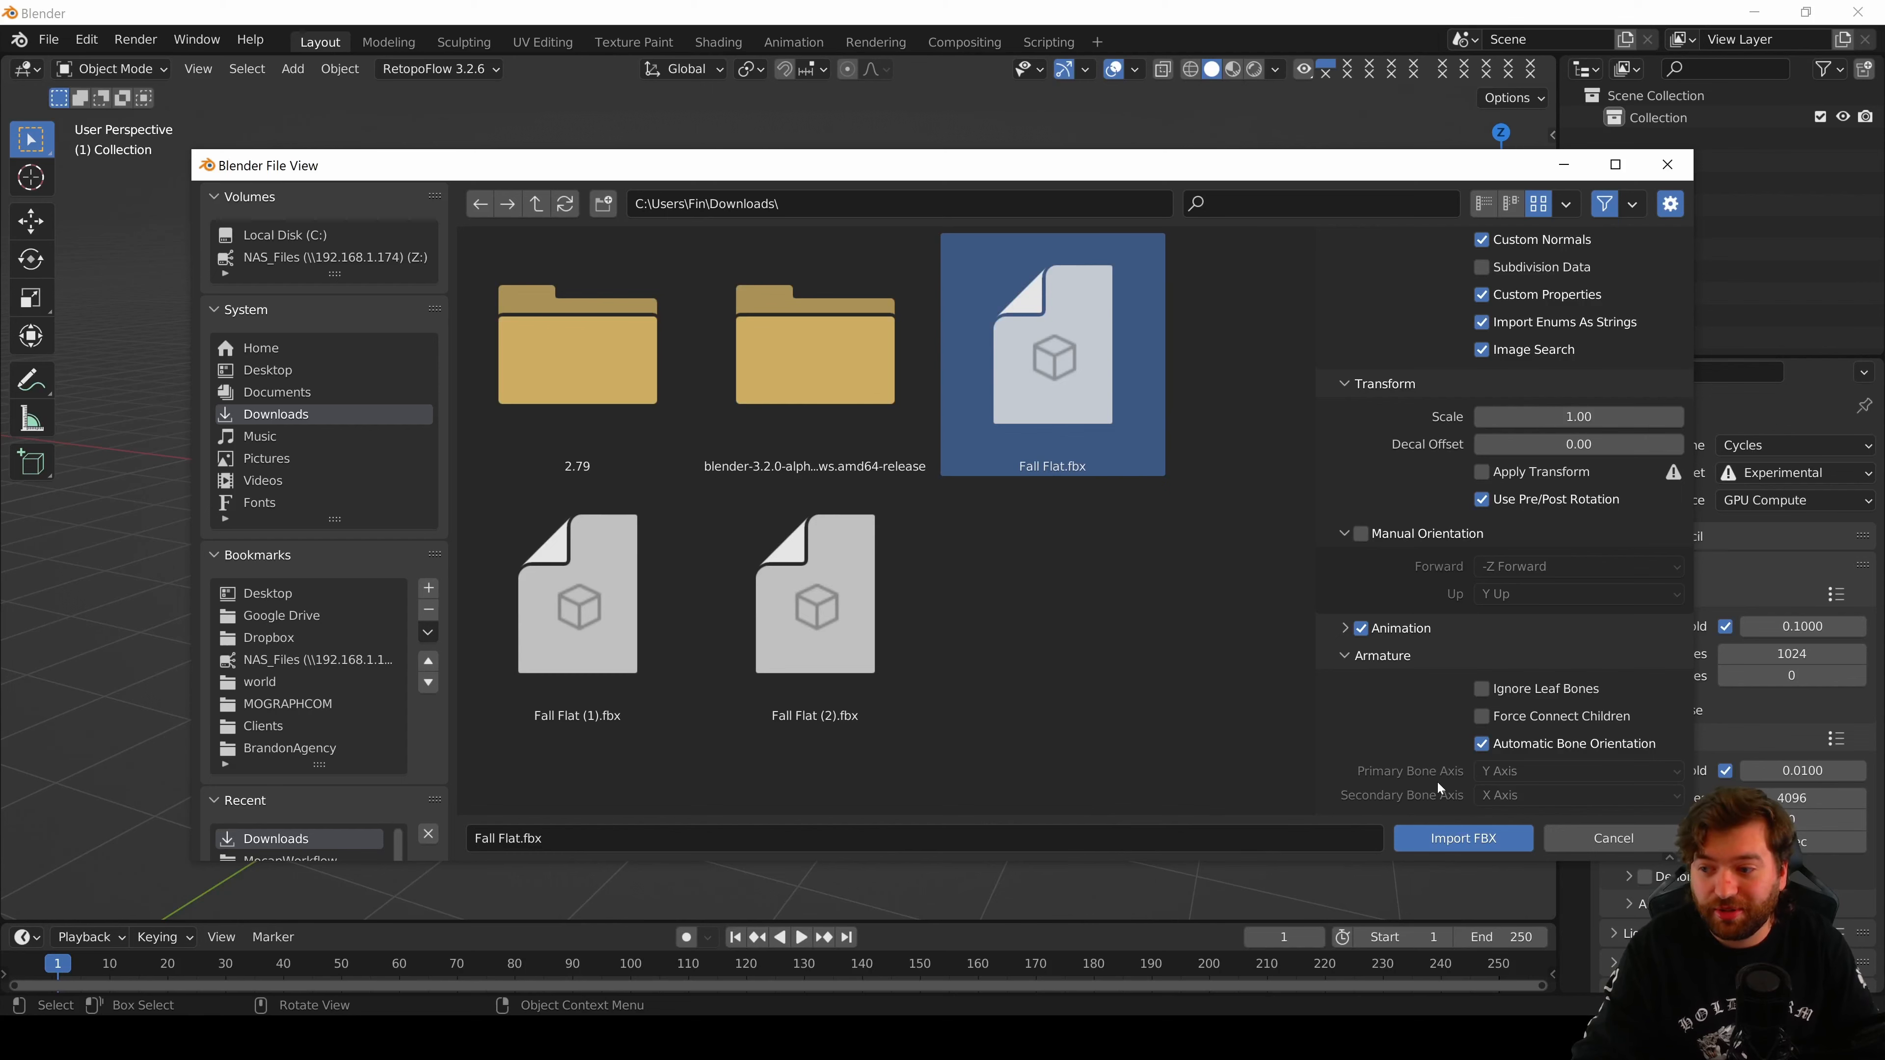
pyautogui.click(1459, 839)
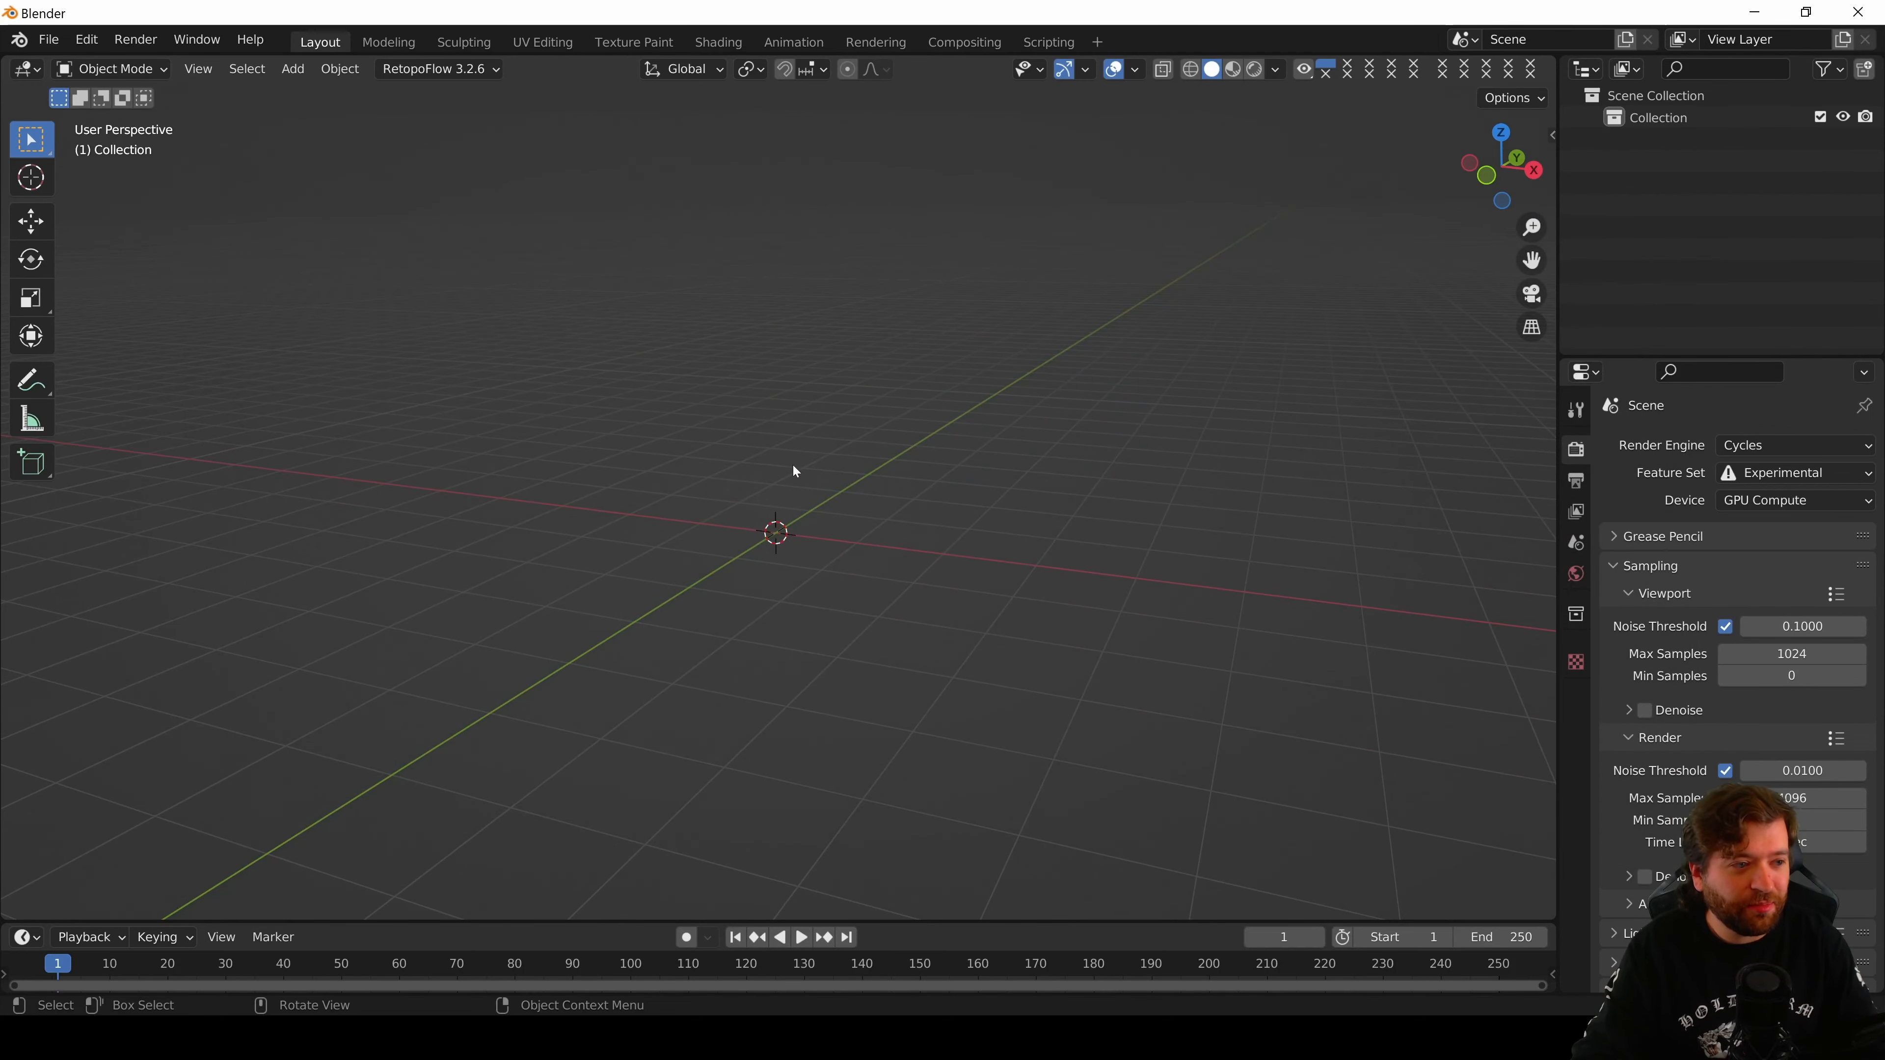
# - Inspect the imported running character with nothing selected and put its armature into Edit Mode
pyautogui.scroll(5, 820, 404)
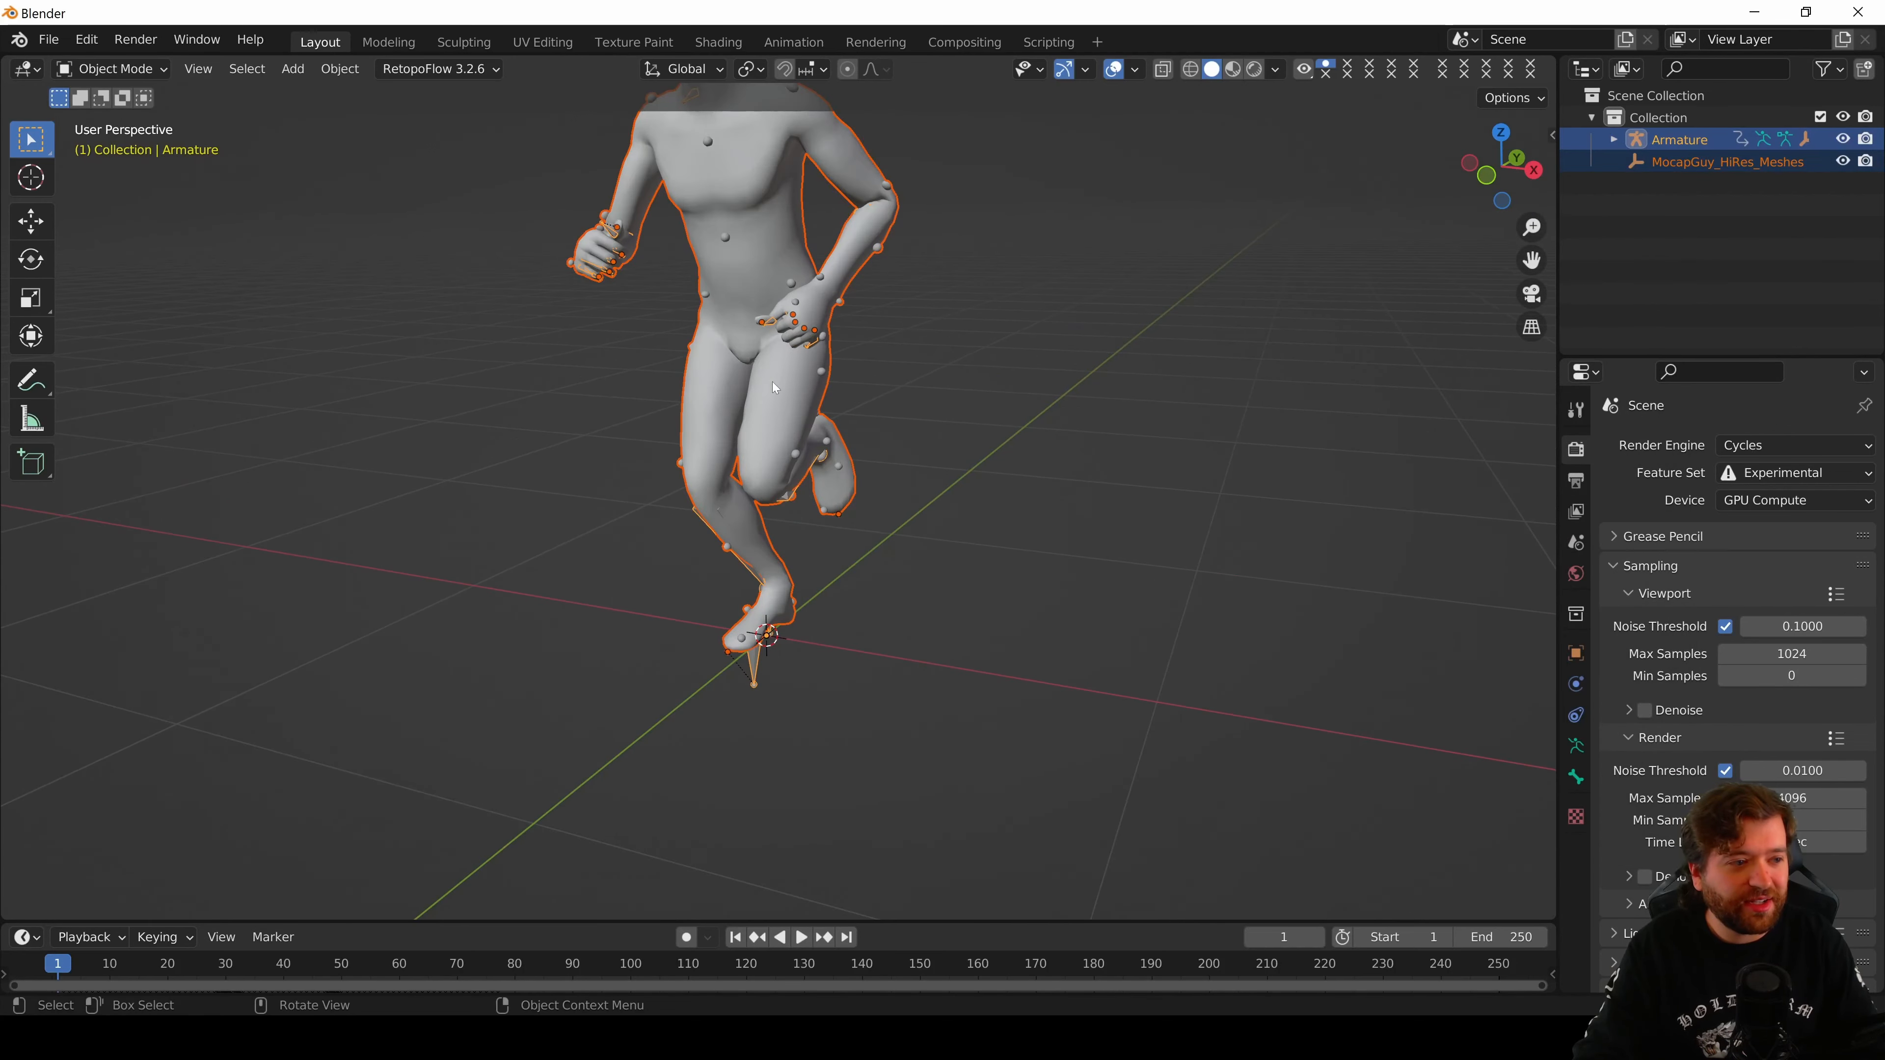
pyautogui.keyDown('shift'); pyautogui.moveTo(771, 381); pyautogui.dragTo(764, 587, button='middle'); pyautogui.keyUp('shift')
pyautogui.click(895, 275)
pyautogui.moveTo(823, 309); pyautogui.dragTo(789, 306, button='middle')
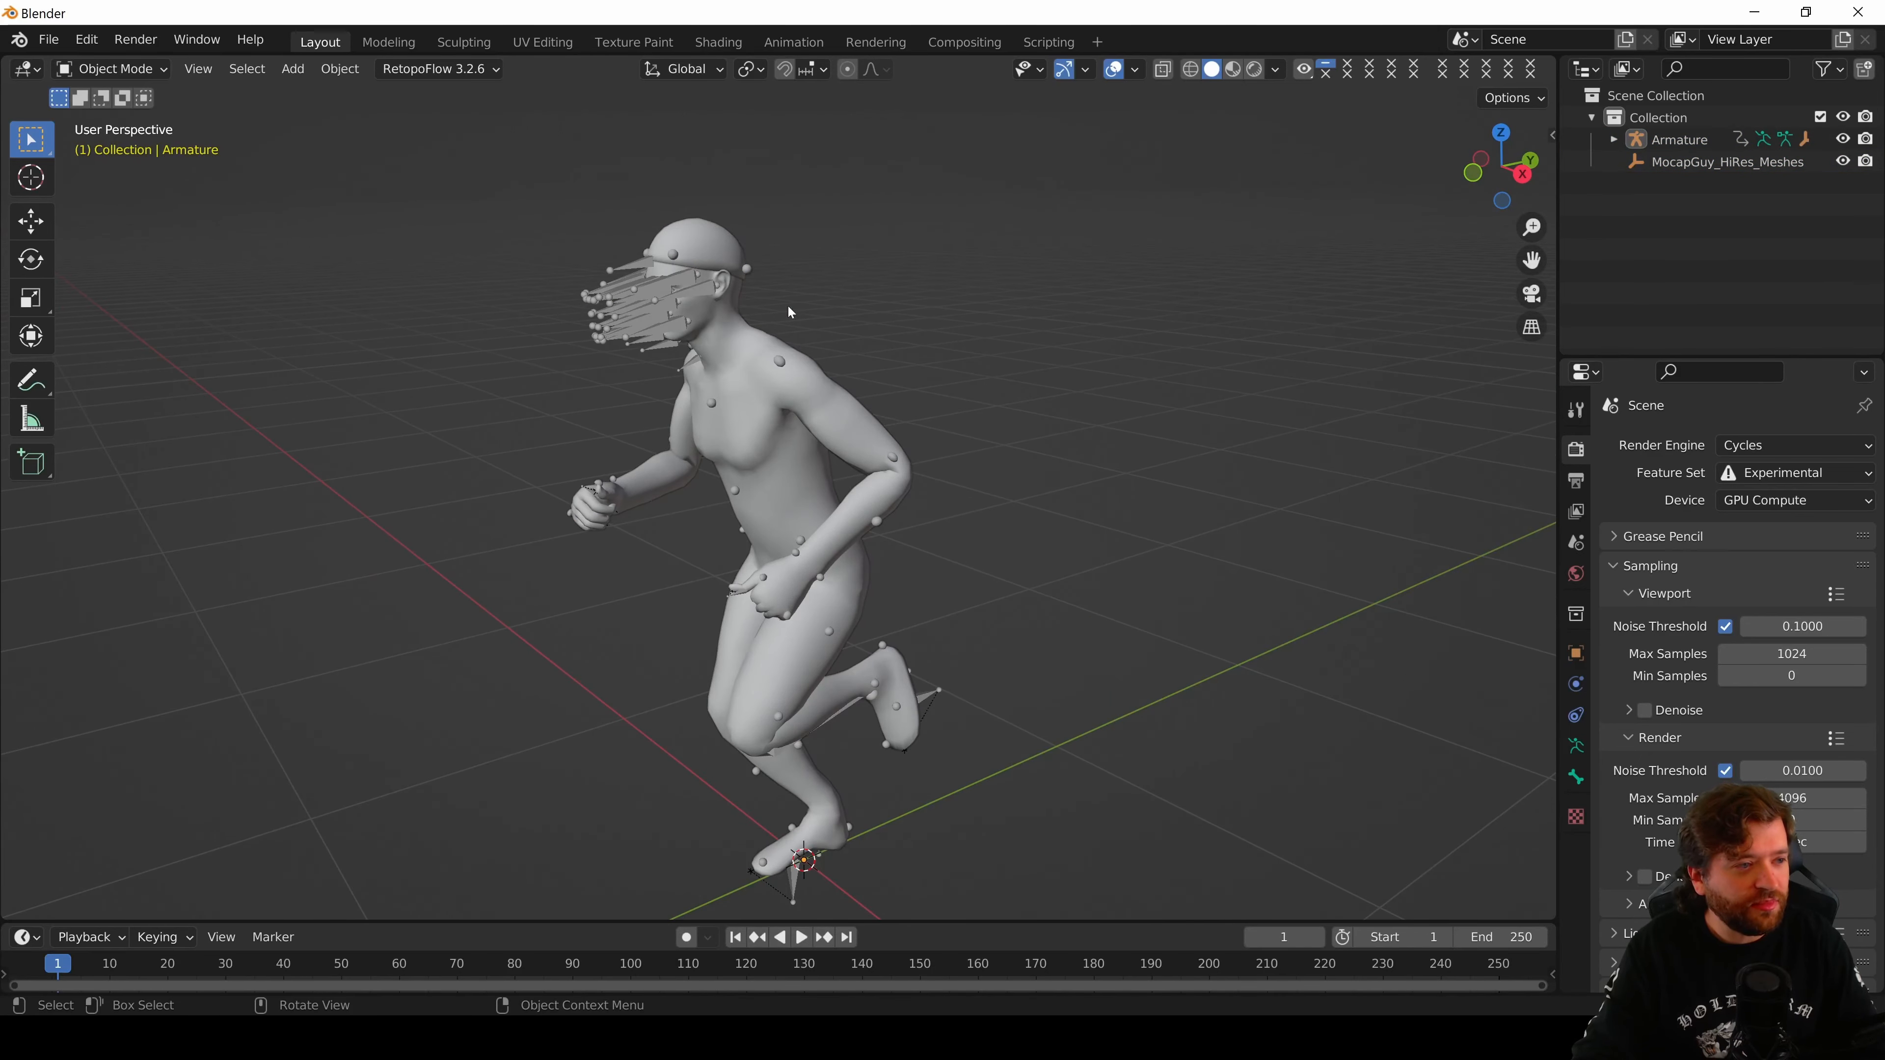
pyautogui.scroll(3, 742, 356)
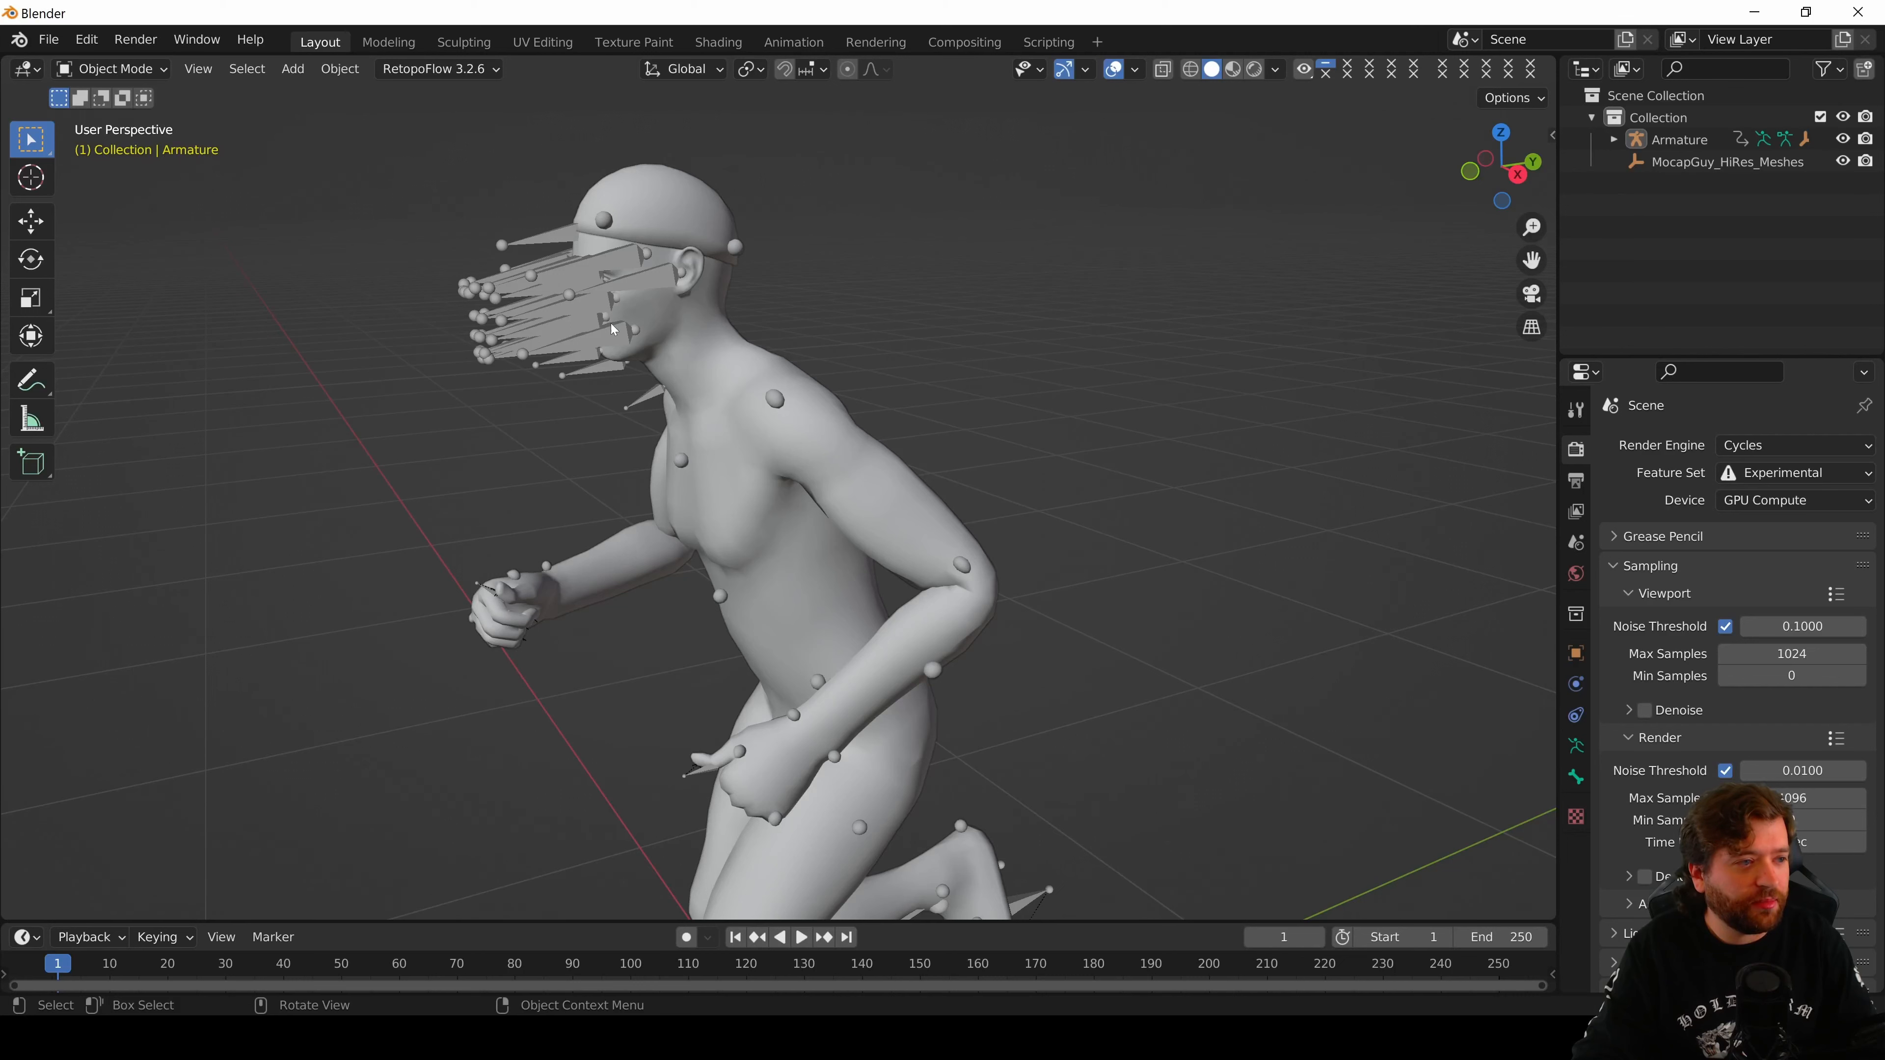
pyautogui.click(541, 291)
pyautogui.press('Tab')
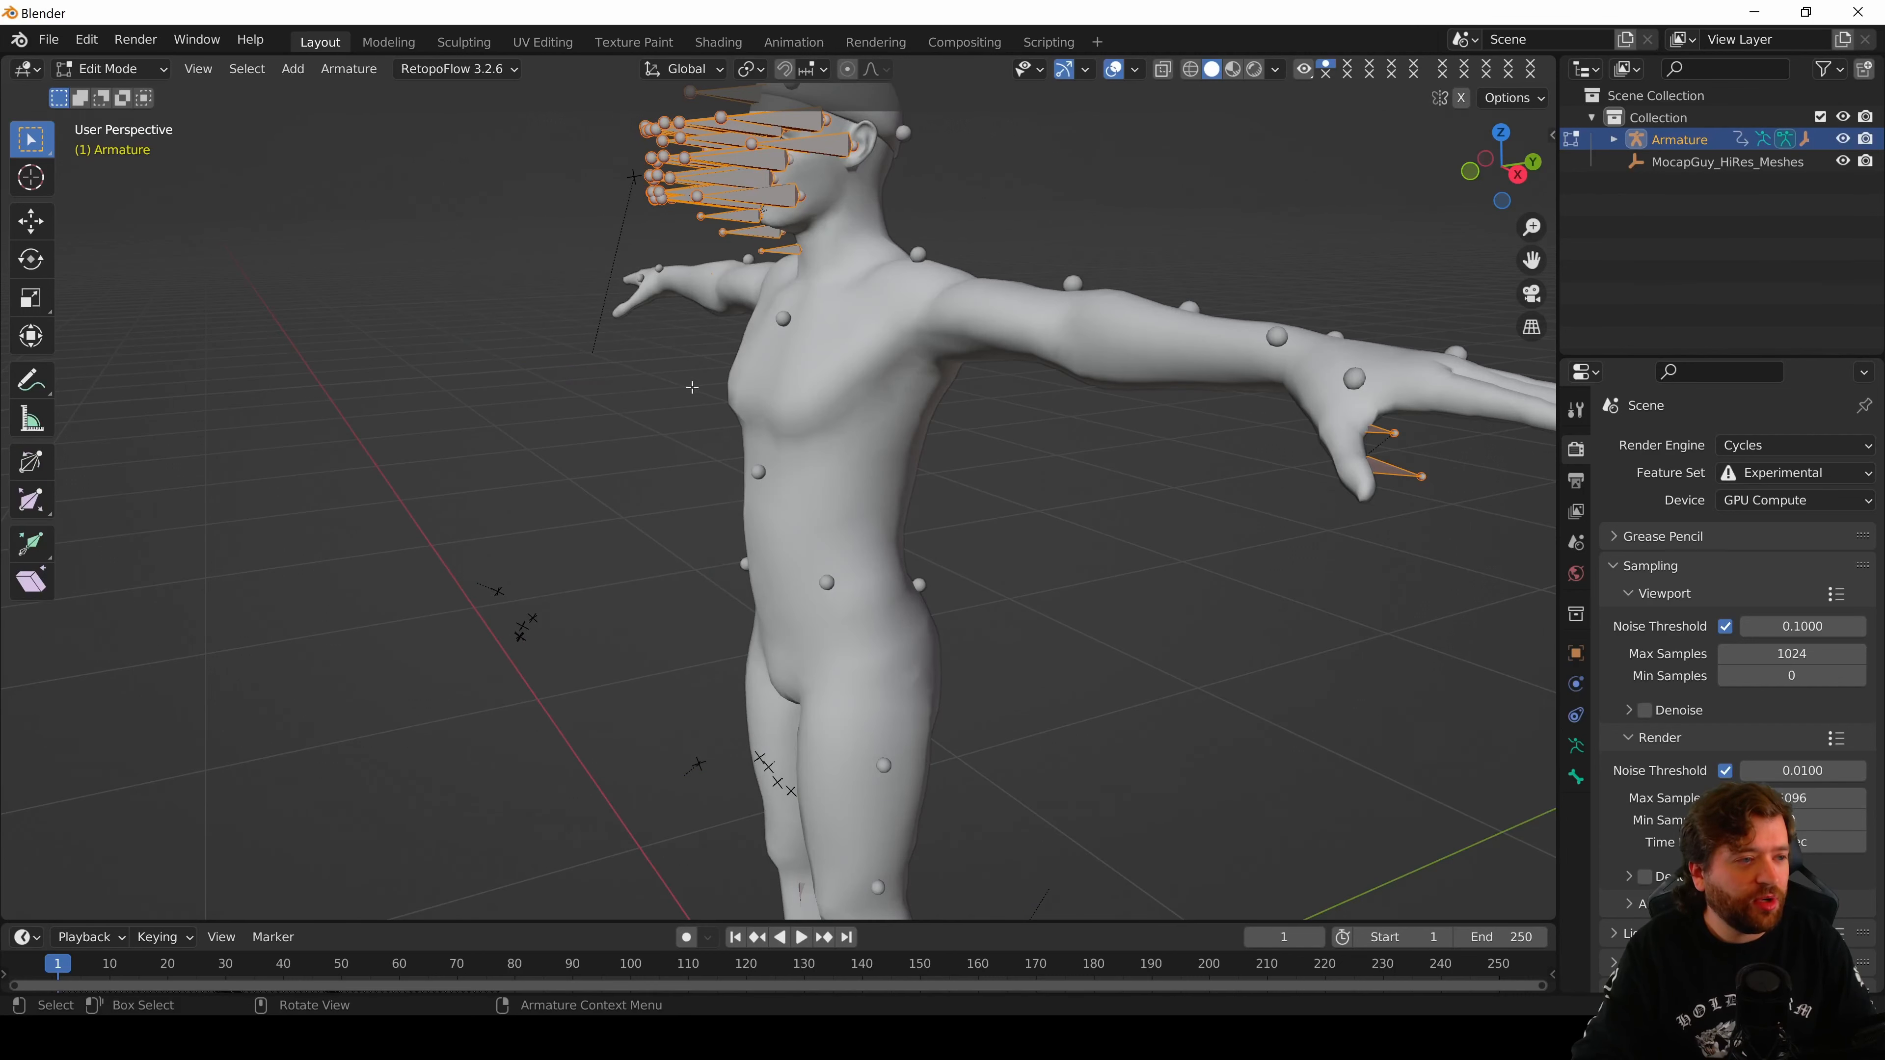
pyautogui.scroll(-2, 844, 385)
pyautogui.scroll(-2, 844, 385)
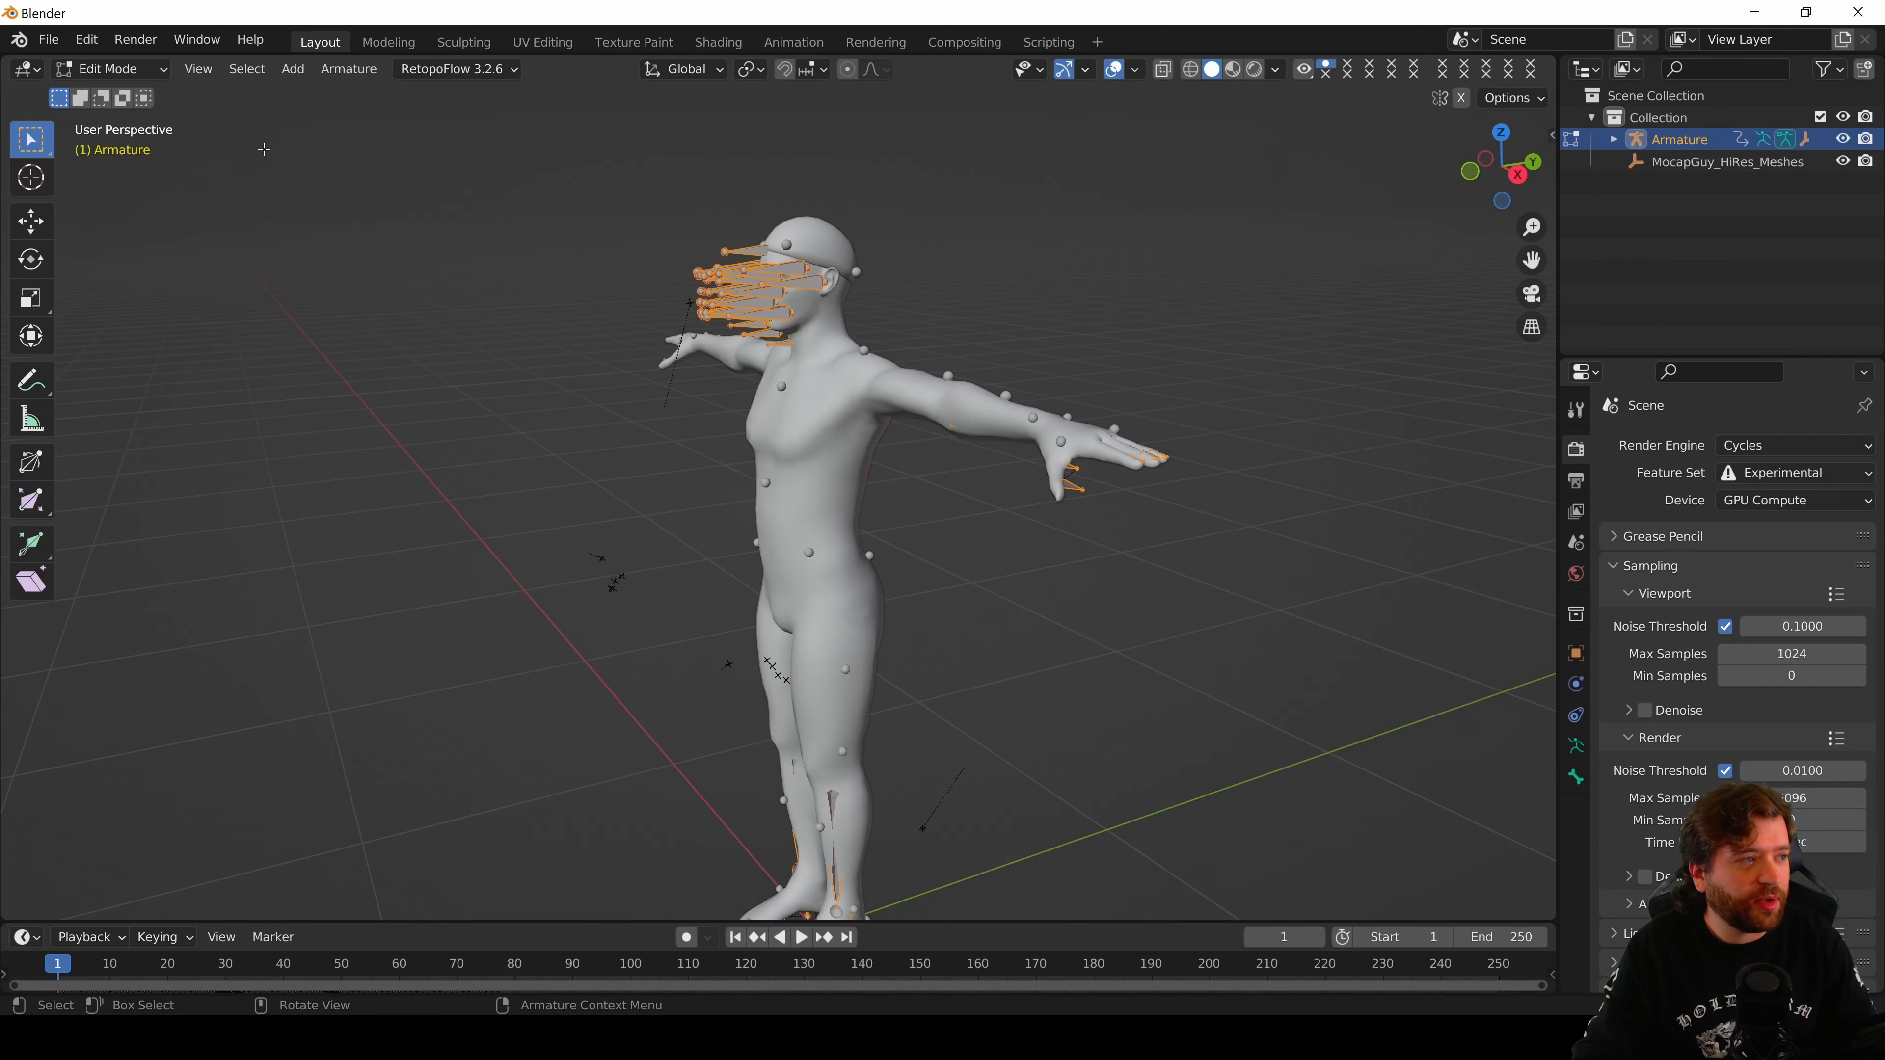
# - Examine the face bones in wireframe from the right side, selecting their protruding ends and the Scalp bone
pyautogui.moveTo(905, 275); pyautogui.dragTo(704, 322, button='middle')
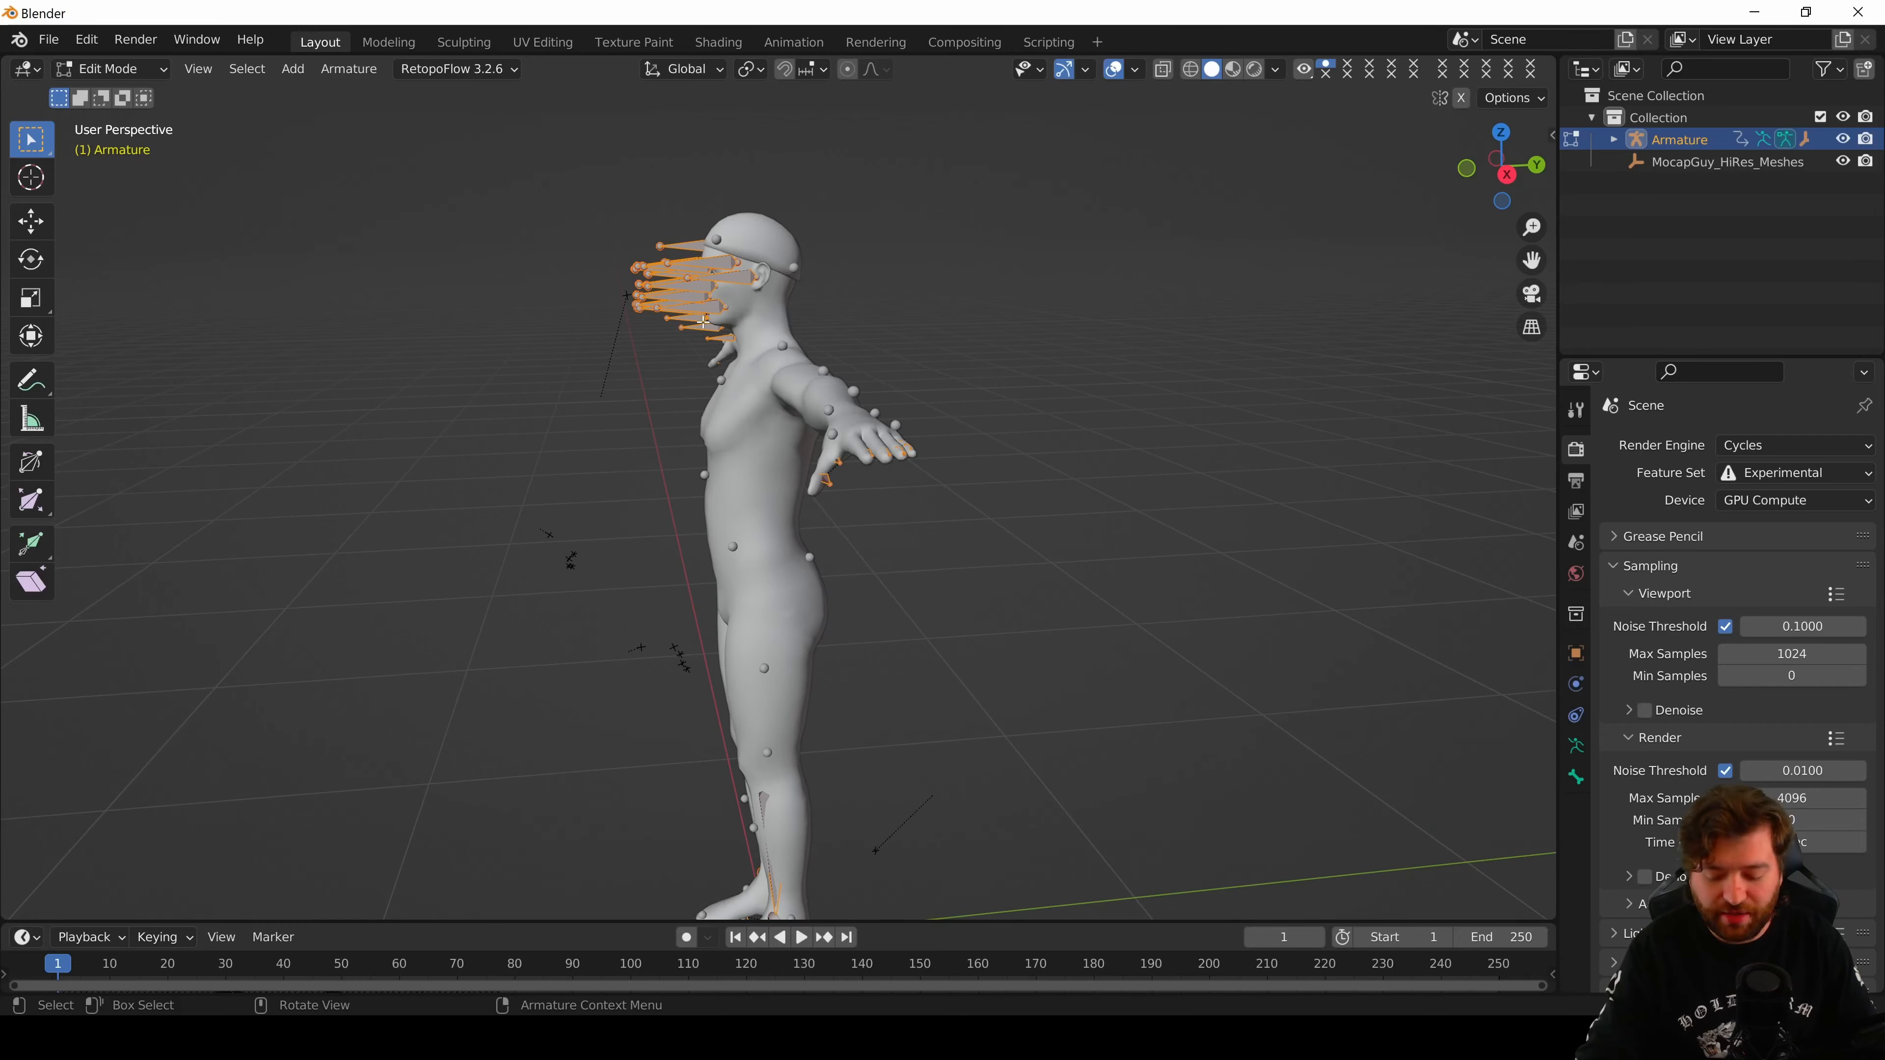
pyautogui.press('KP_3')
pyautogui.hotkey('shift', 'z')
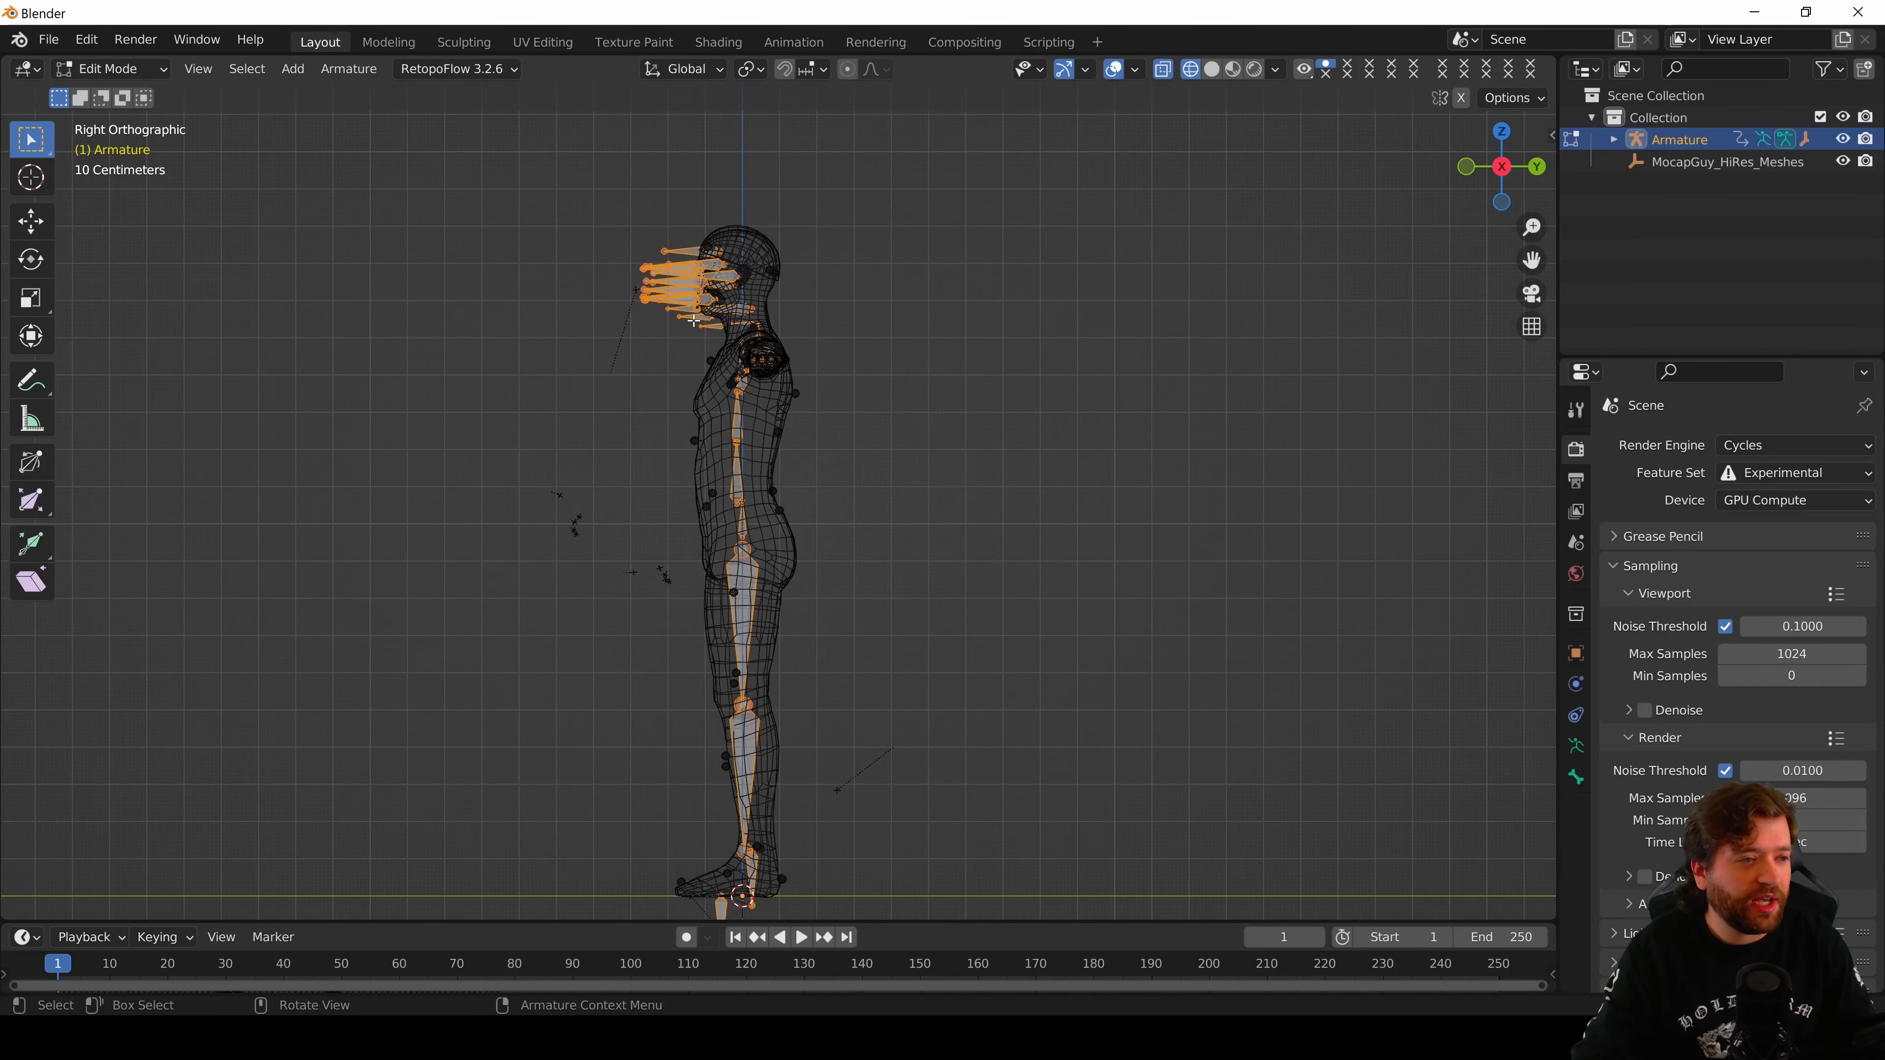
pyautogui.scroll(2, 749, 377)
pyautogui.scroll(4, 741, 406)
pyautogui.click(1054, 219)
pyautogui.keyDown('shift'); pyautogui.moveTo(838, 269); pyautogui.dragTo(906, 457, button='middle'); pyautogui.keyUp('shift')
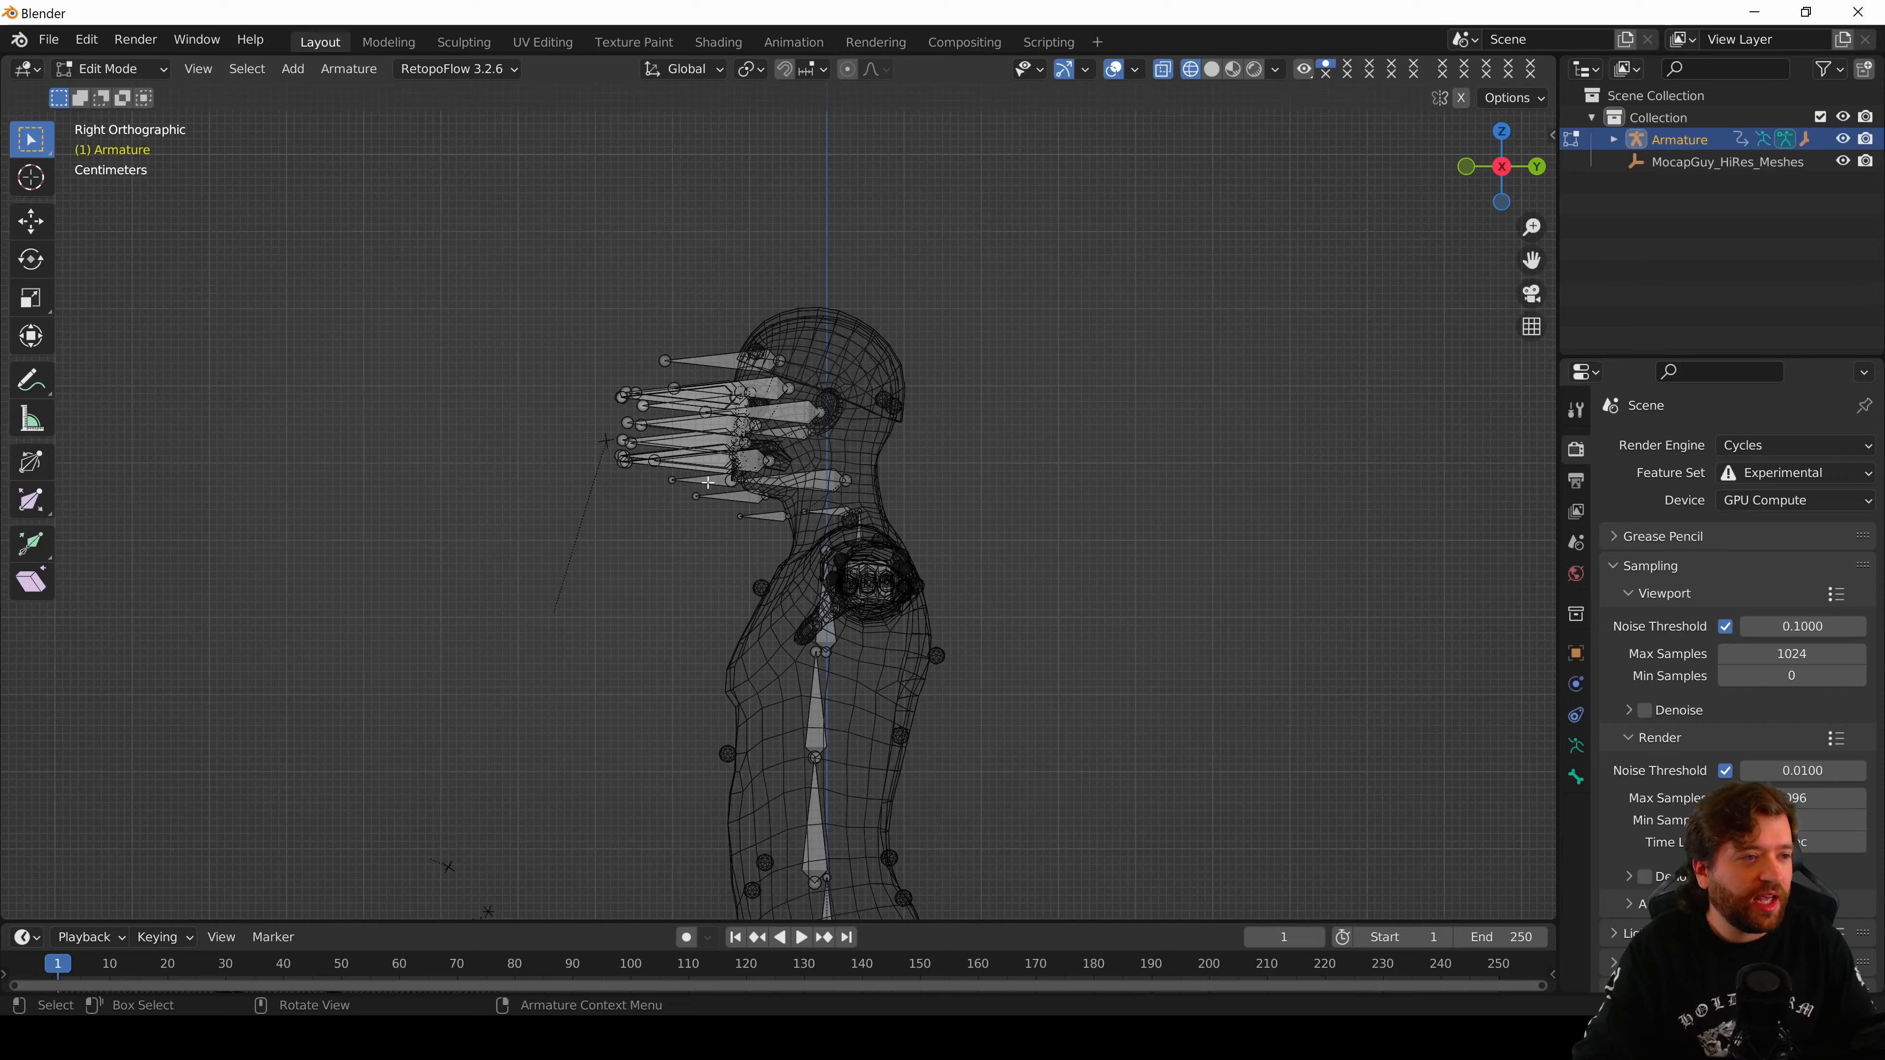
pyautogui.scroll(2, 653, 466)
pyautogui.moveTo(493, 228); pyautogui.dragTo(681, 552)
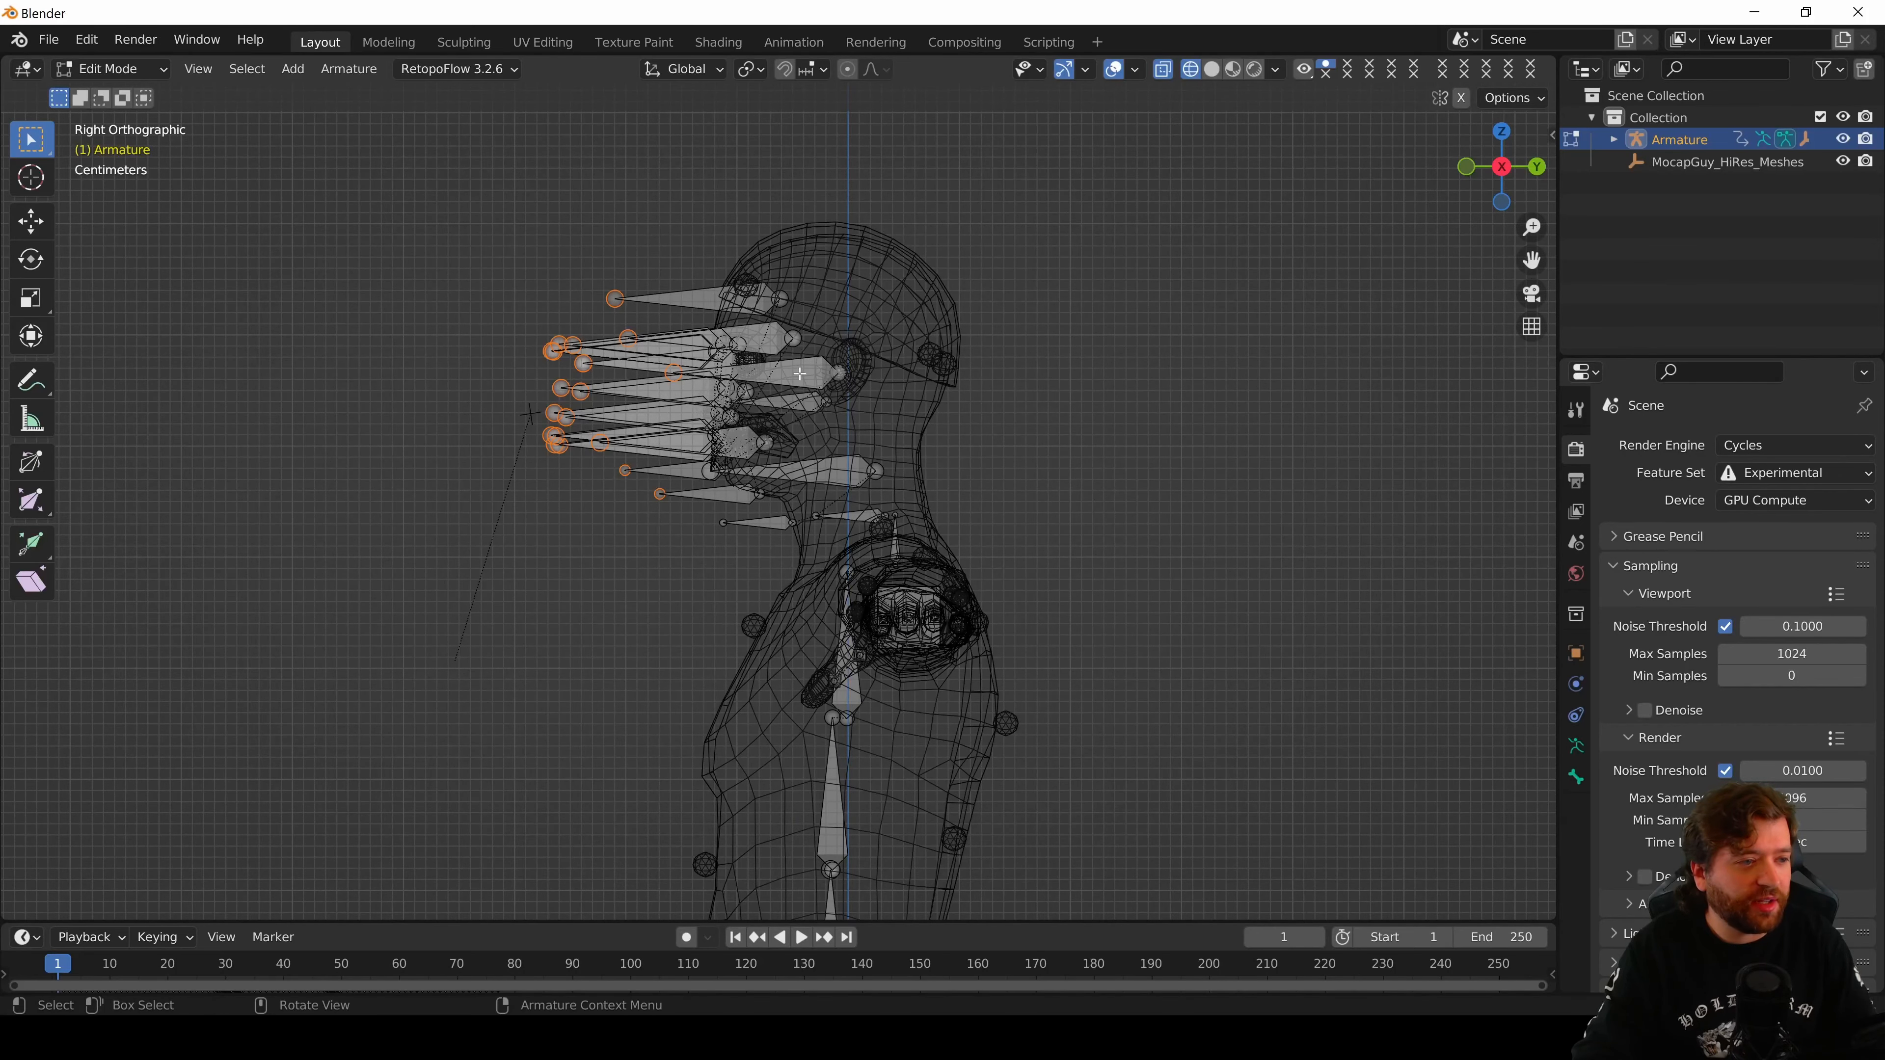
pyautogui.click(701, 298)
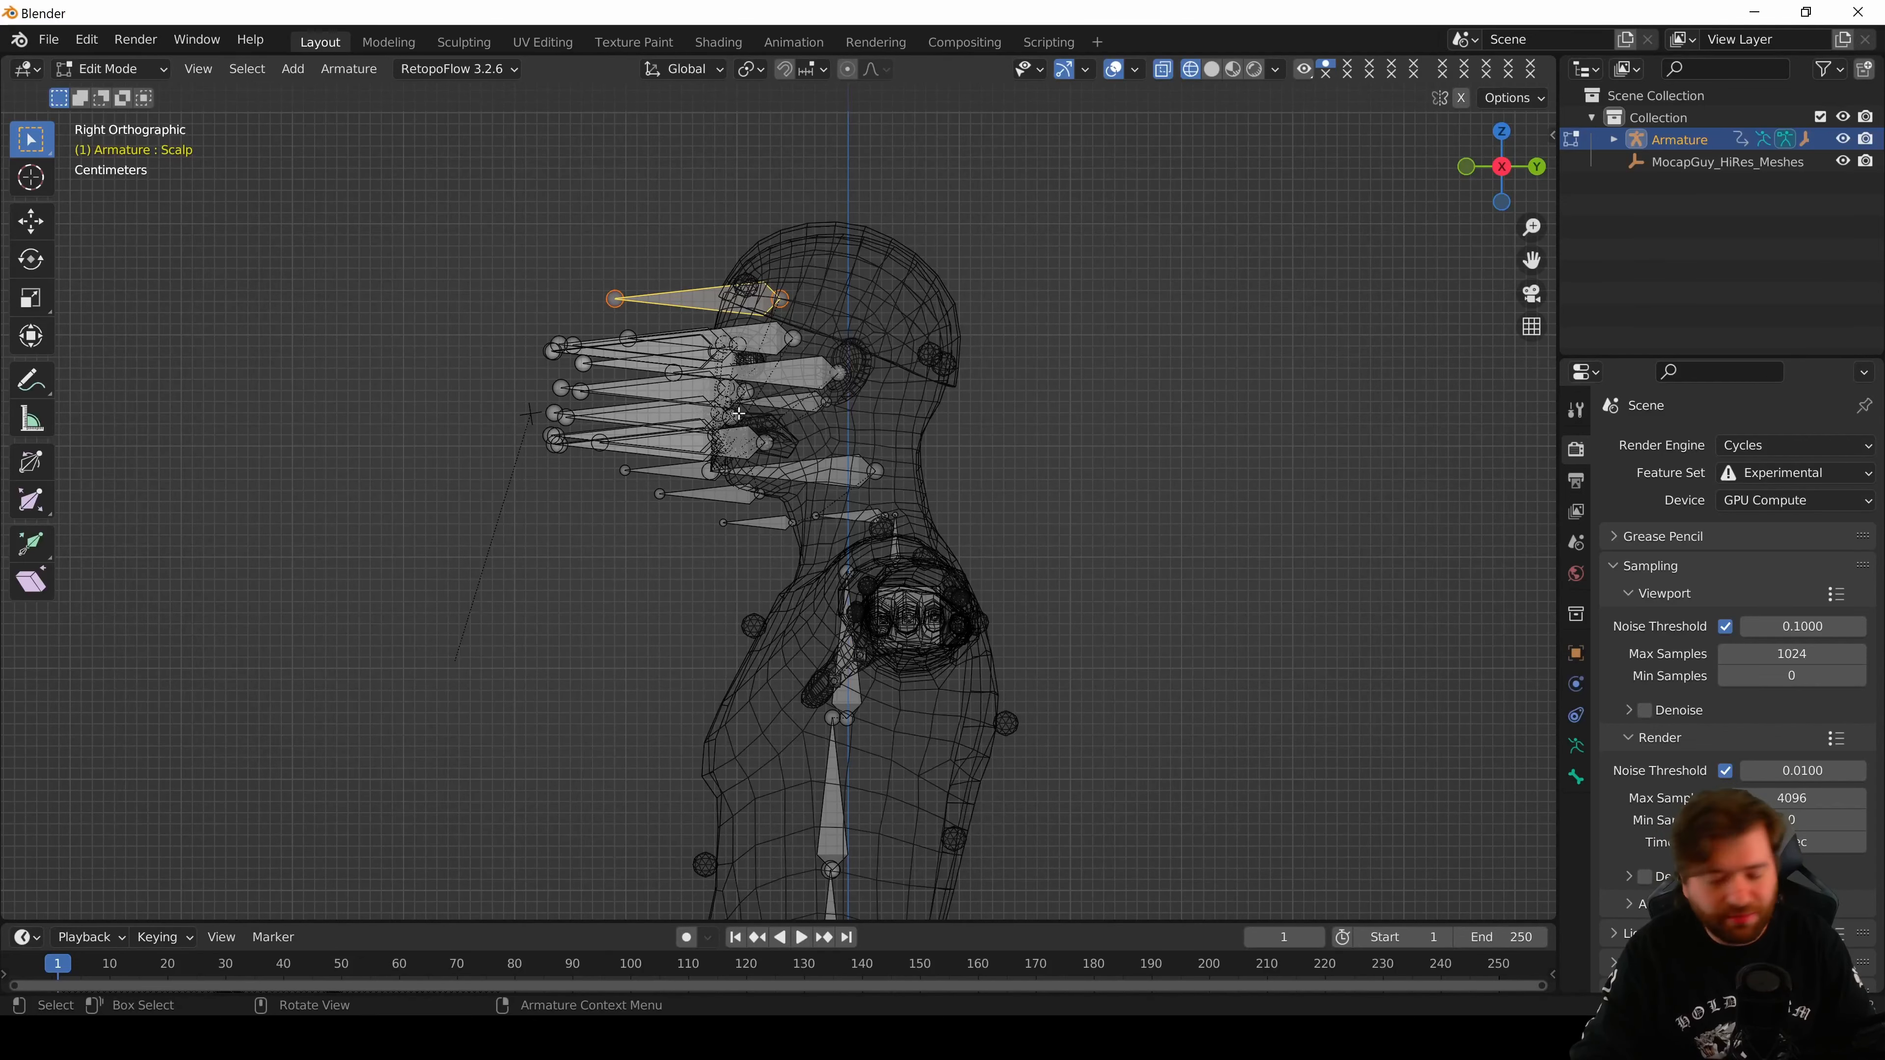
# - Return the armature to Object Mode and display the character in solid shading
pyautogui.scroll(-9, 756, 438)
pyautogui.press('Tab')
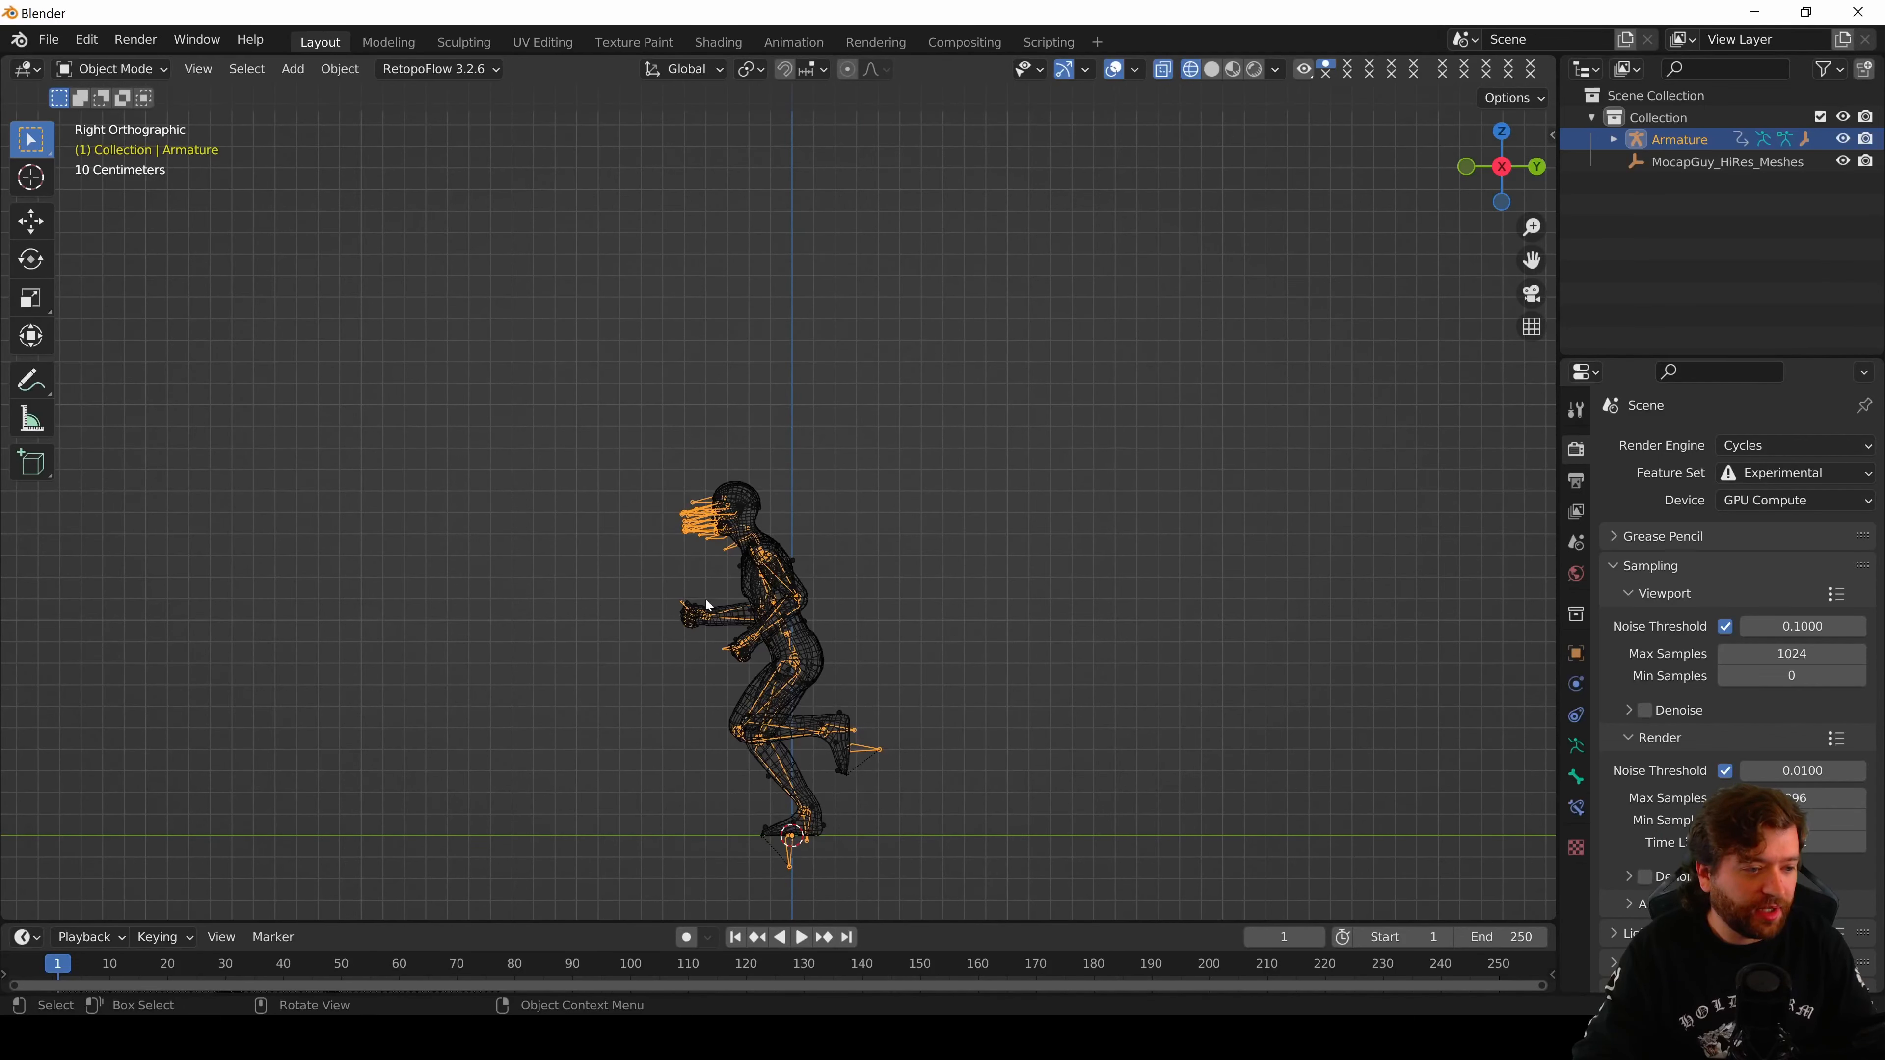
pyautogui.moveTo(665, 661); pyautogui.dragTo(705, 726, button='middle')
pyautogui.scroll(2, 892, 597)
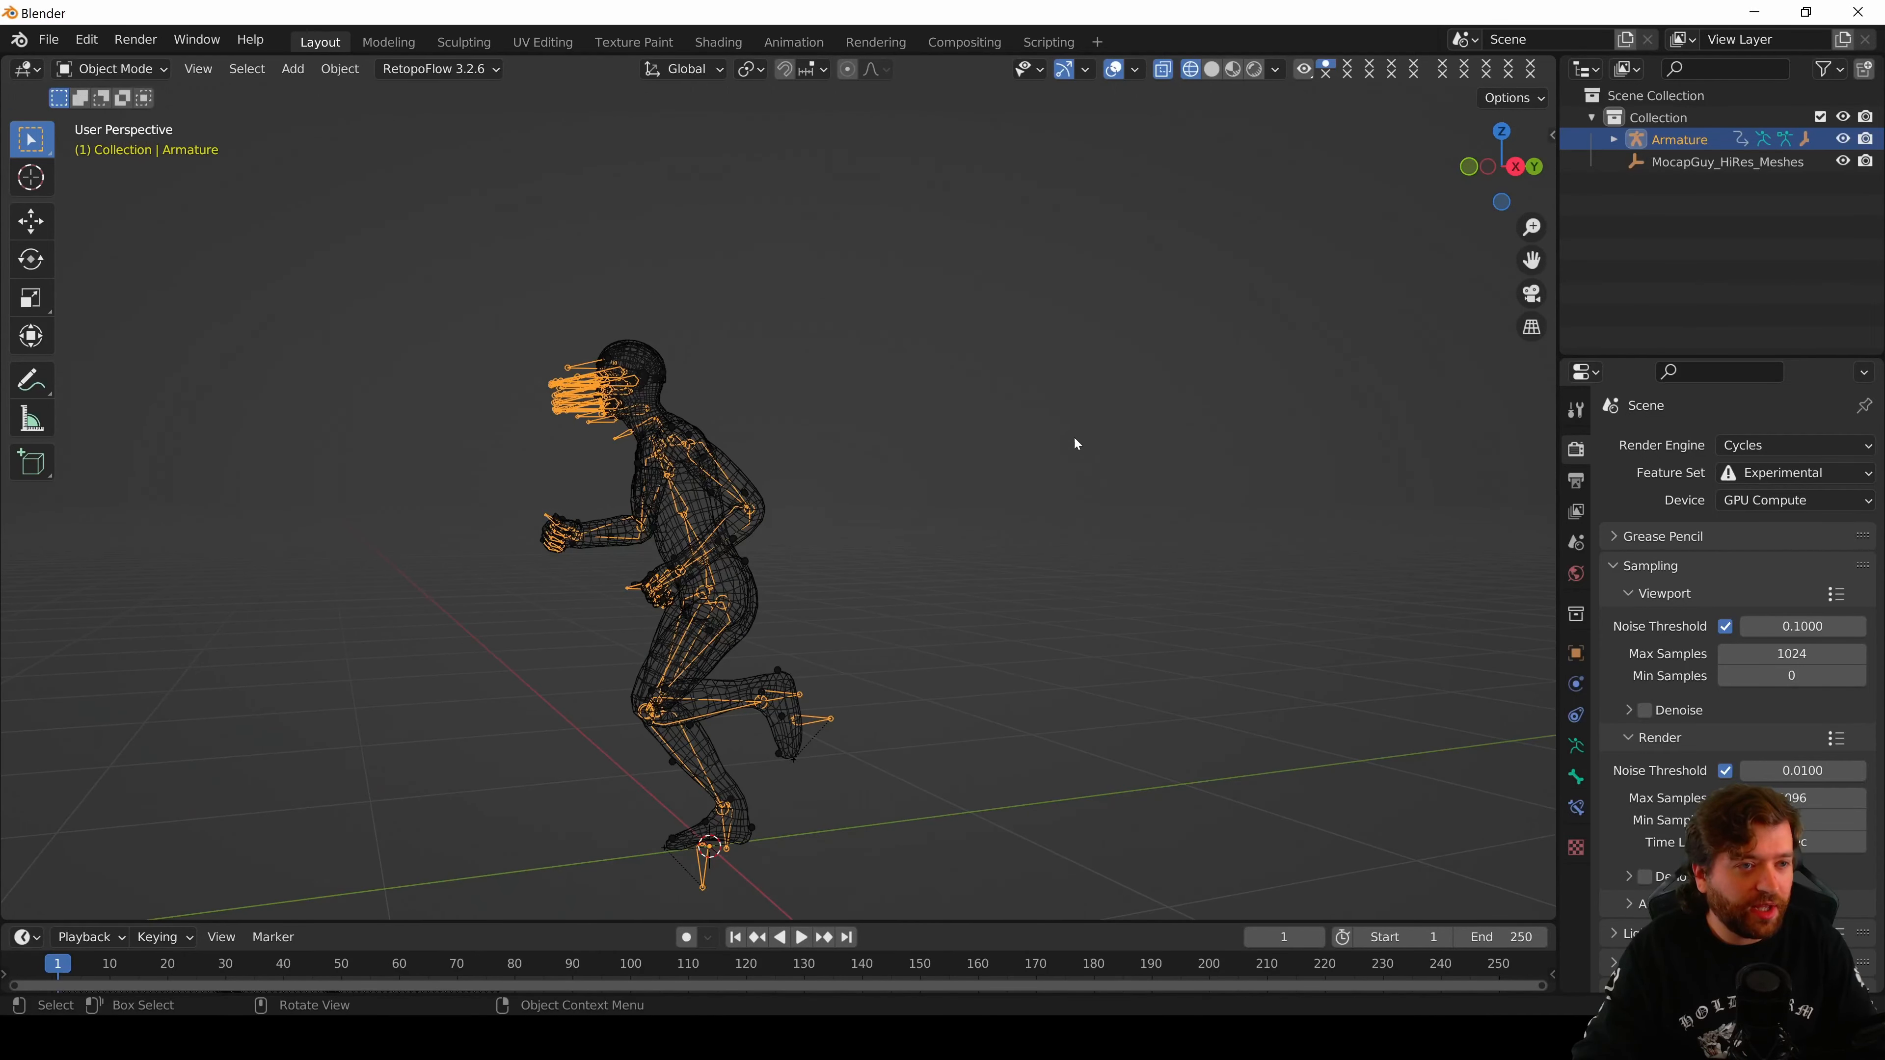
pyautogui.click(1212, 68)
# - Try hiding the relationship lines and bones through the viewport overlays
pyautogui.click(1136, 69)
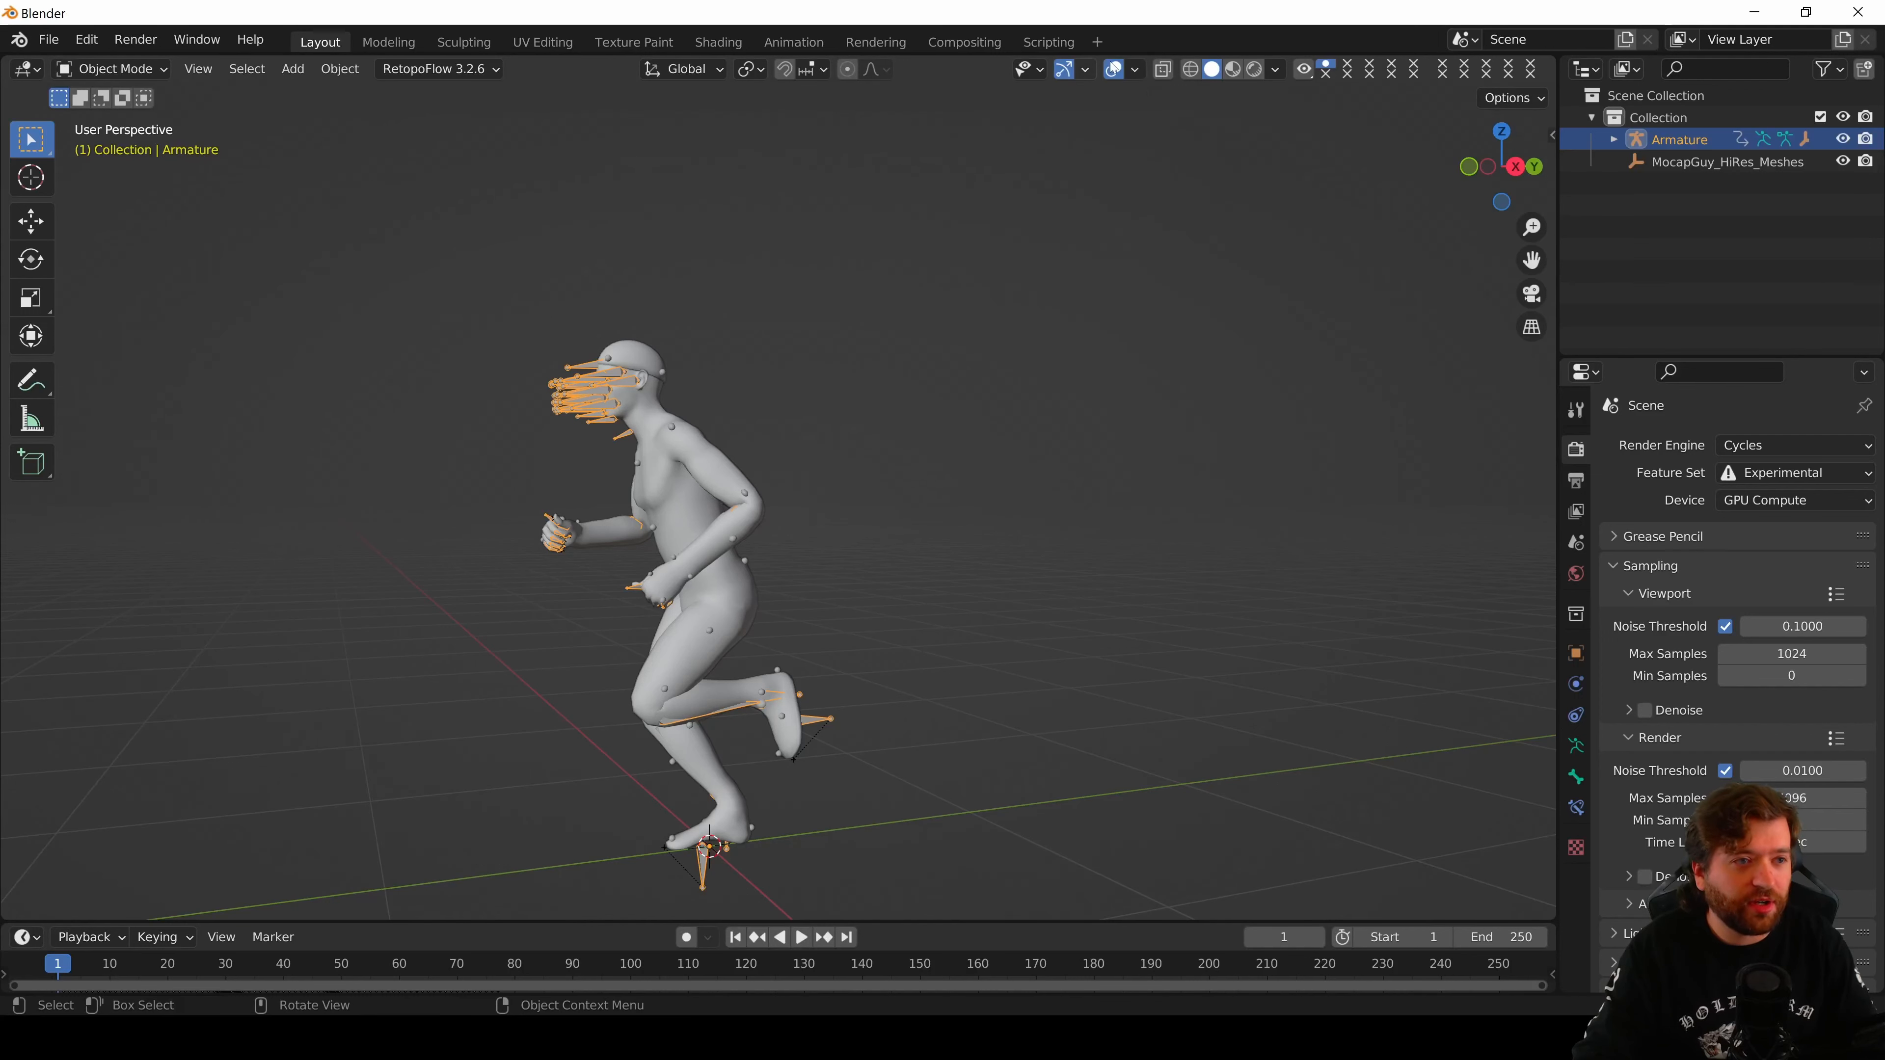
pyautogui.click(1085, 71)
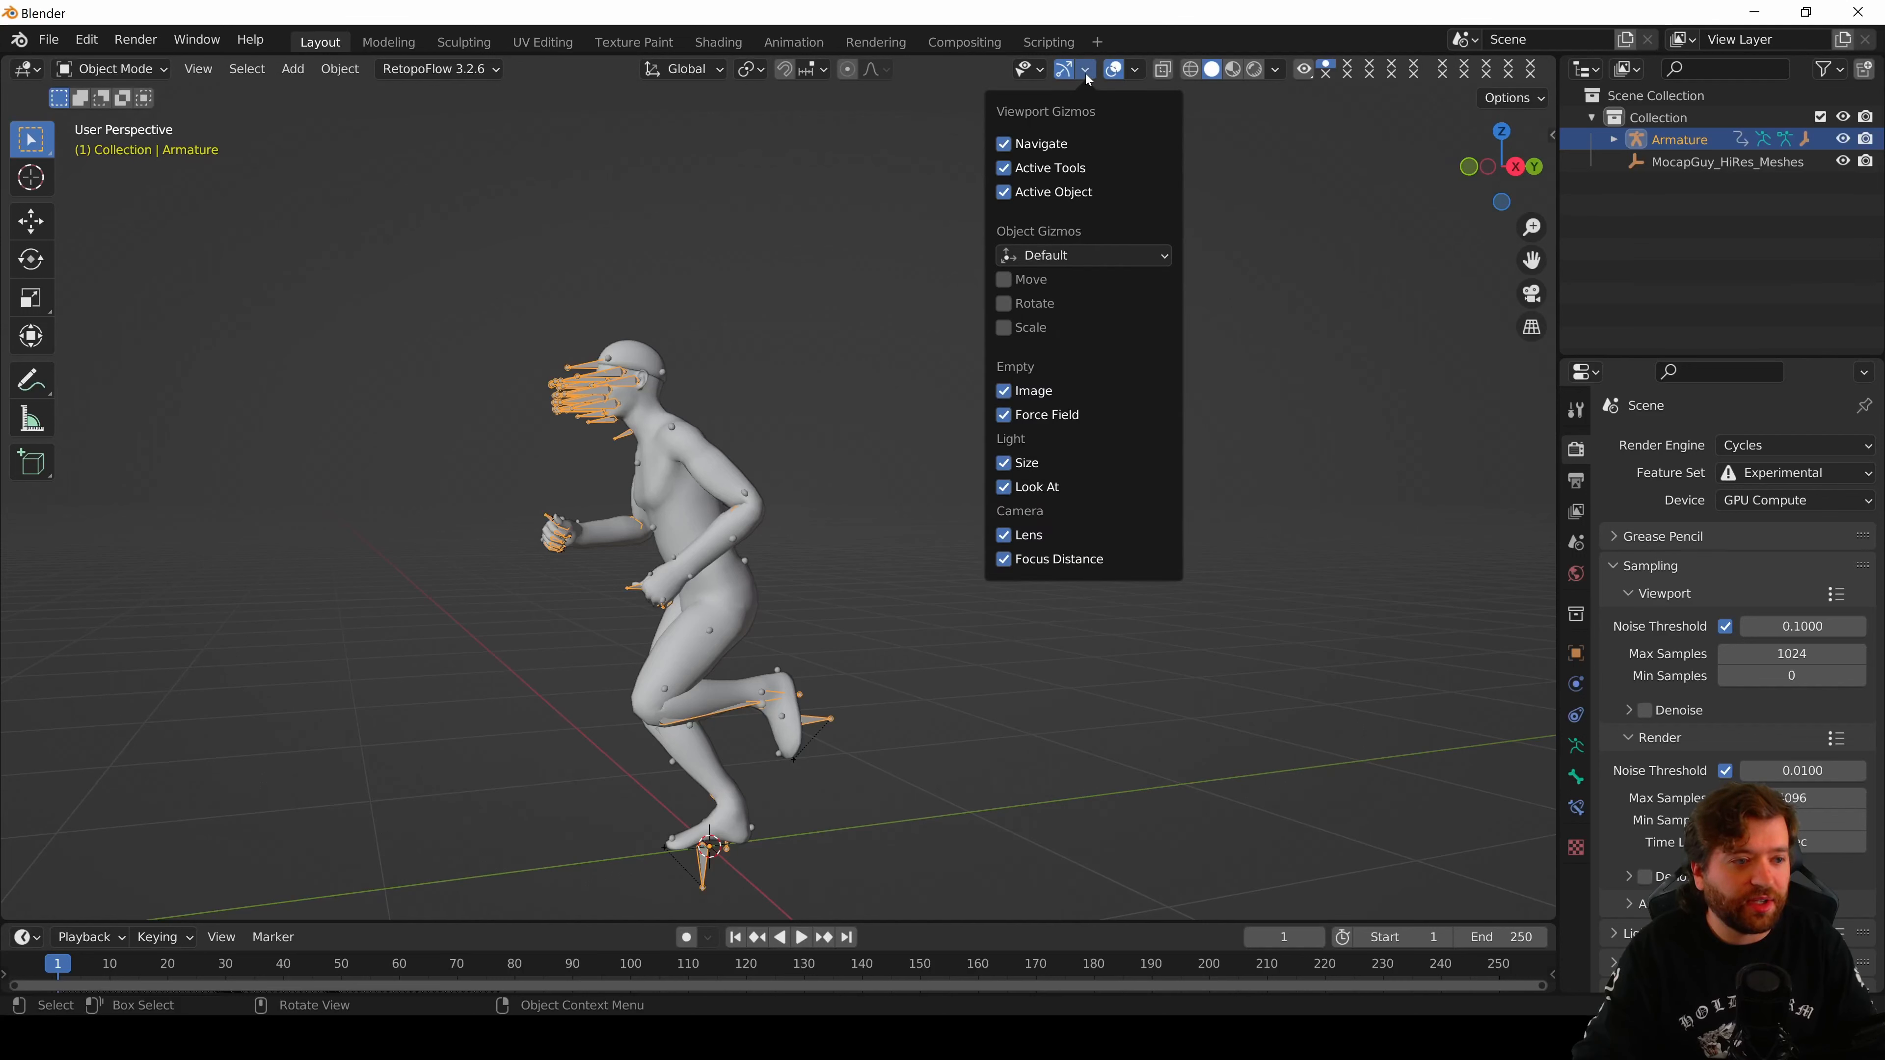
pyautogui.moveTo(1135, 72)
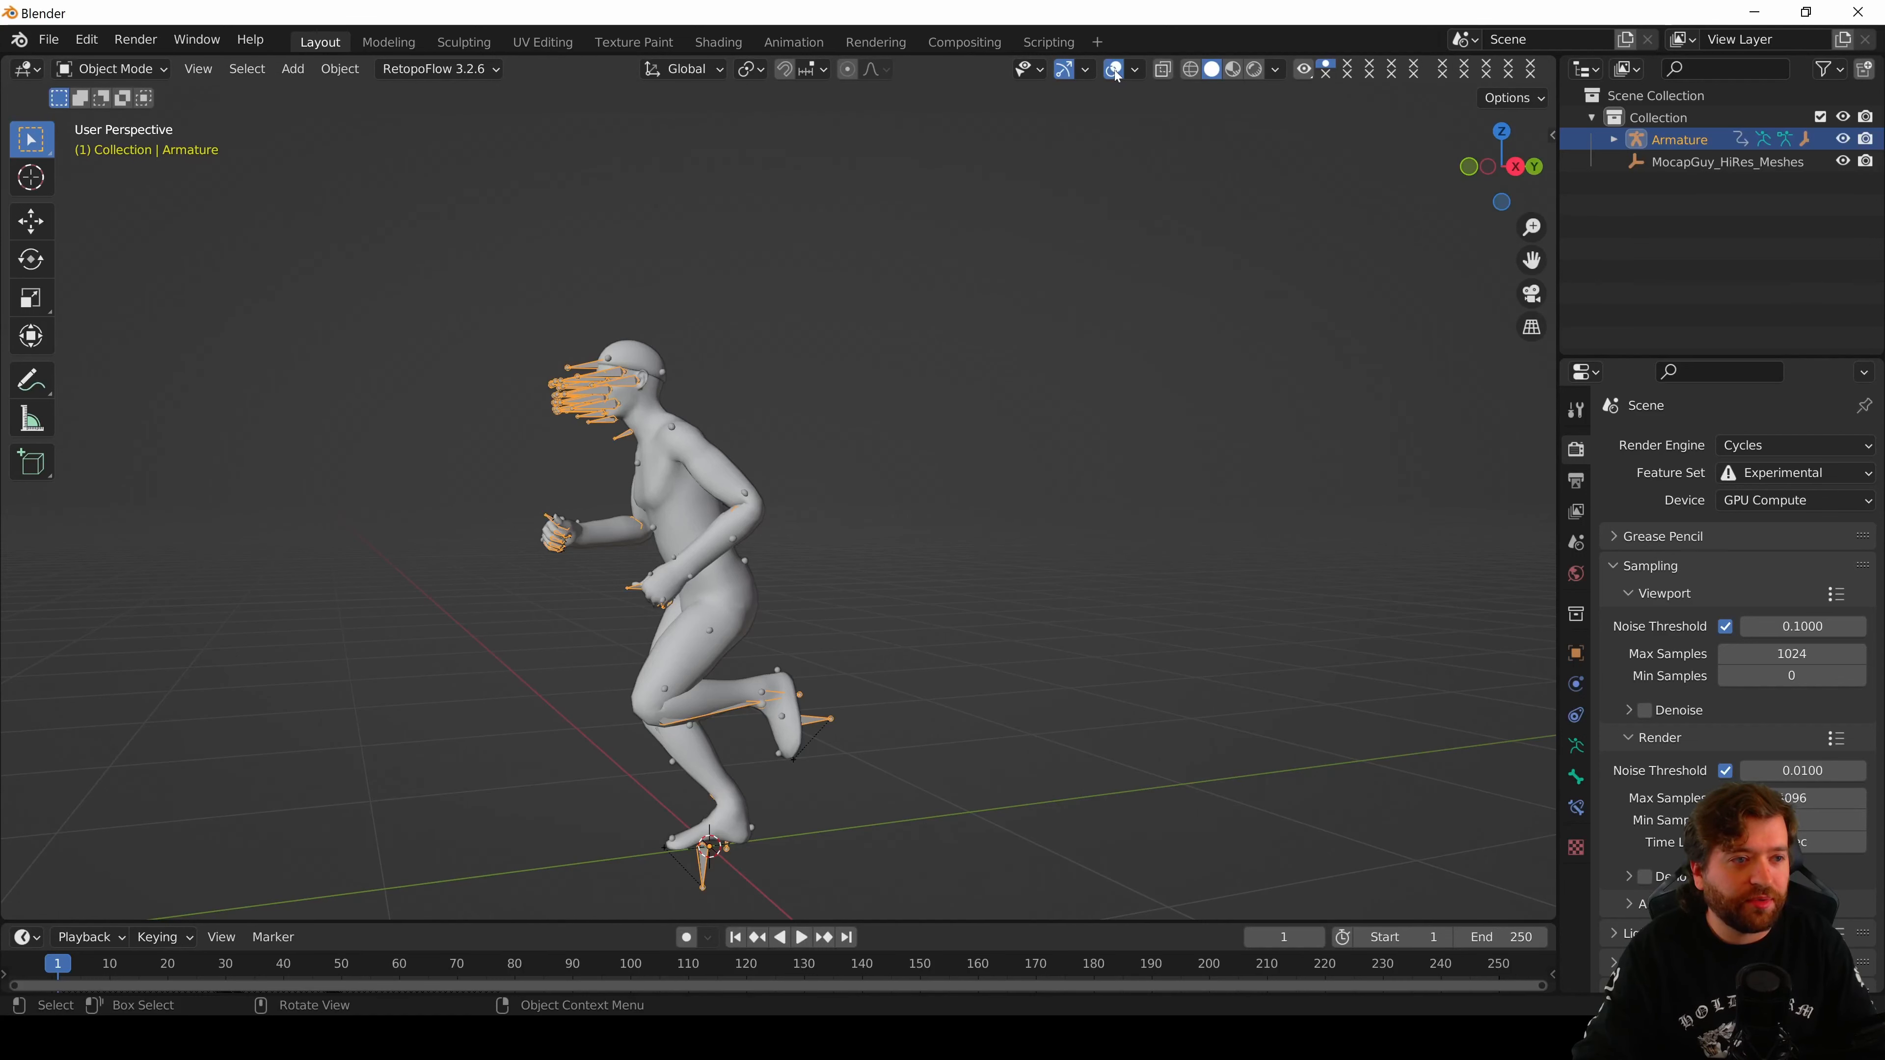
pyautogui.click(1136, 71)
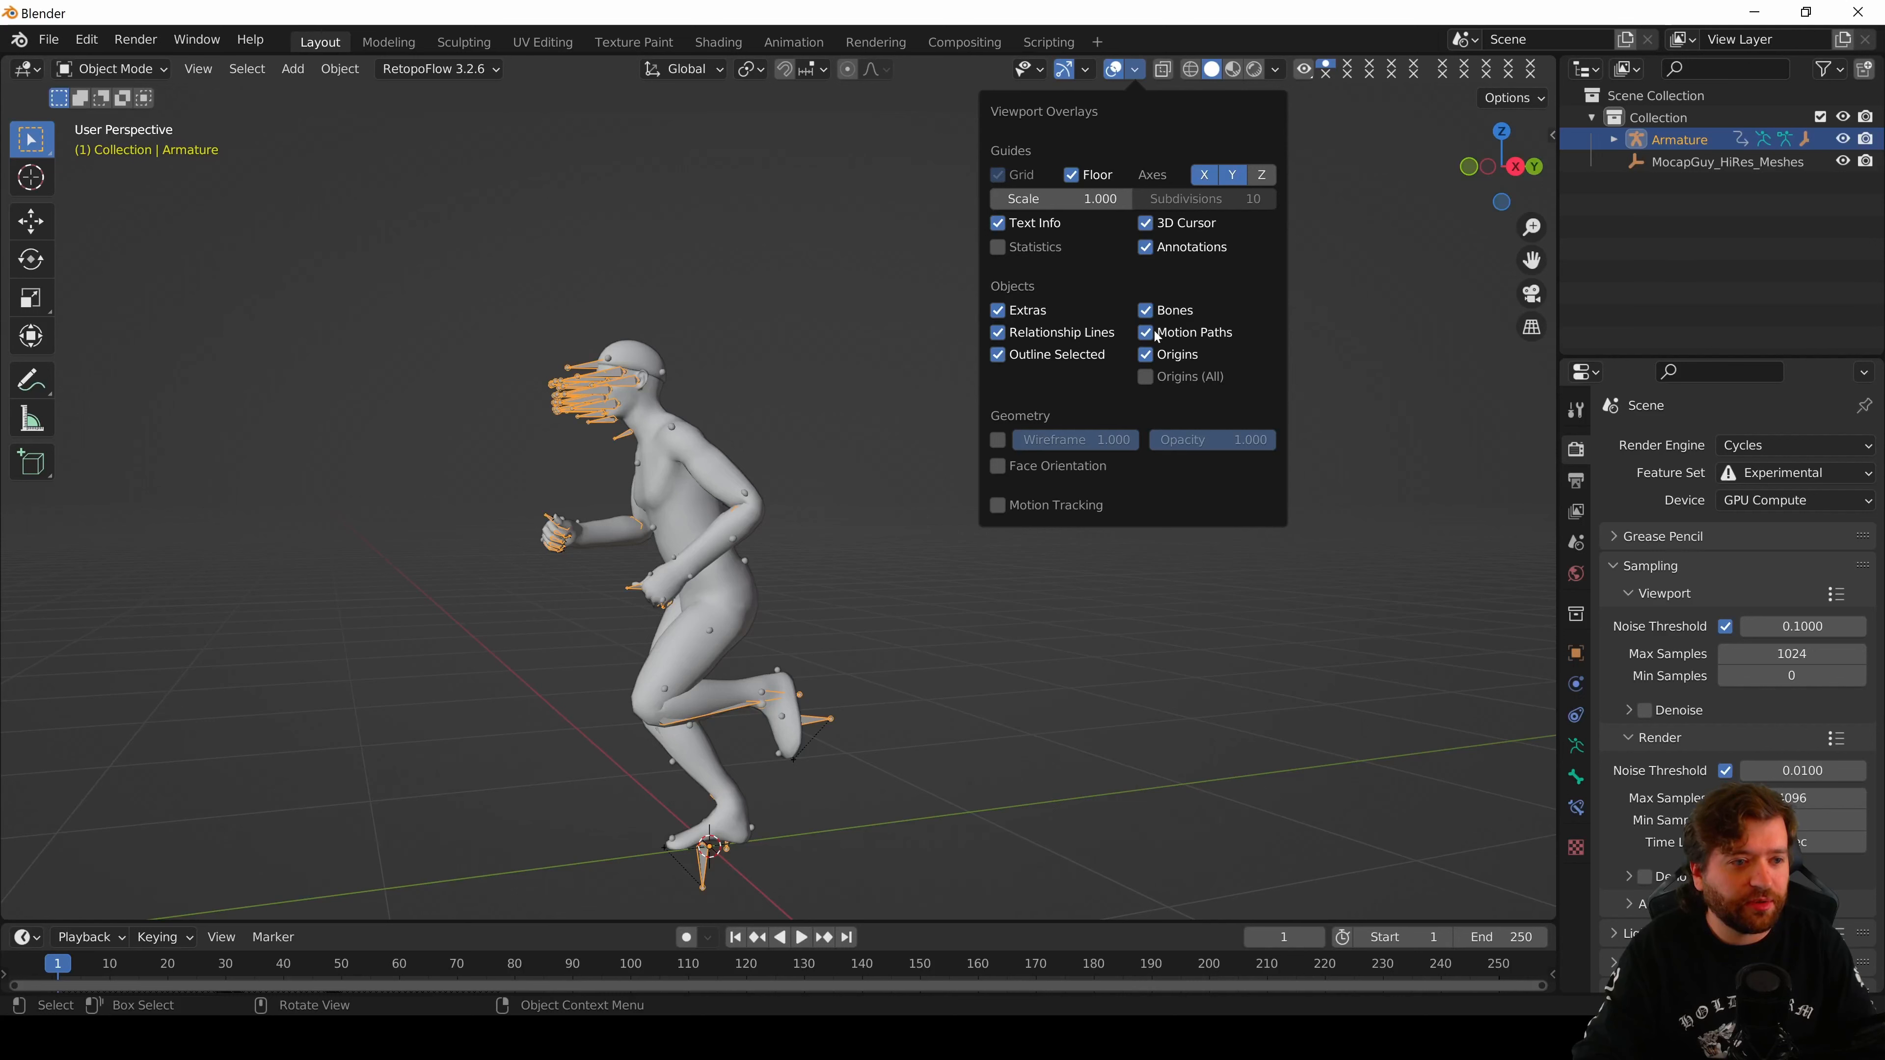
pyautogui.click(1000, 334)
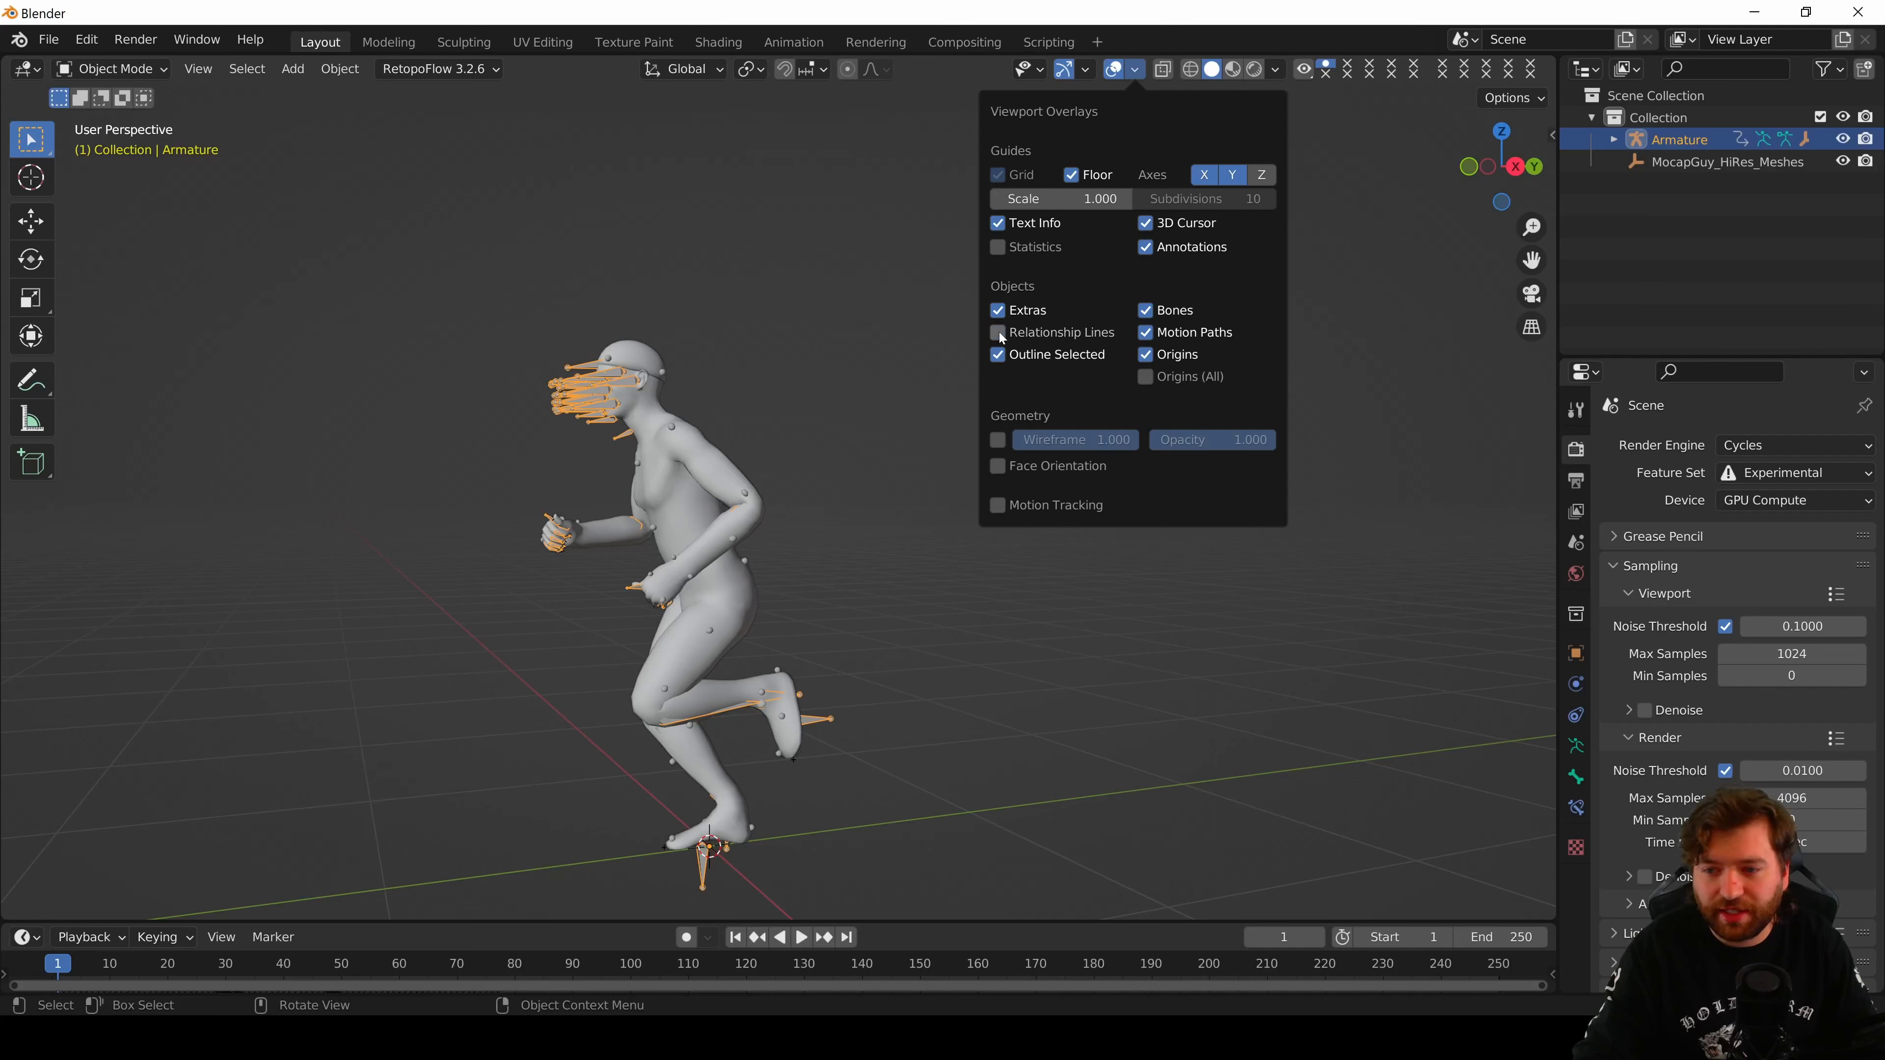
pyautogui.click(1149, 311)
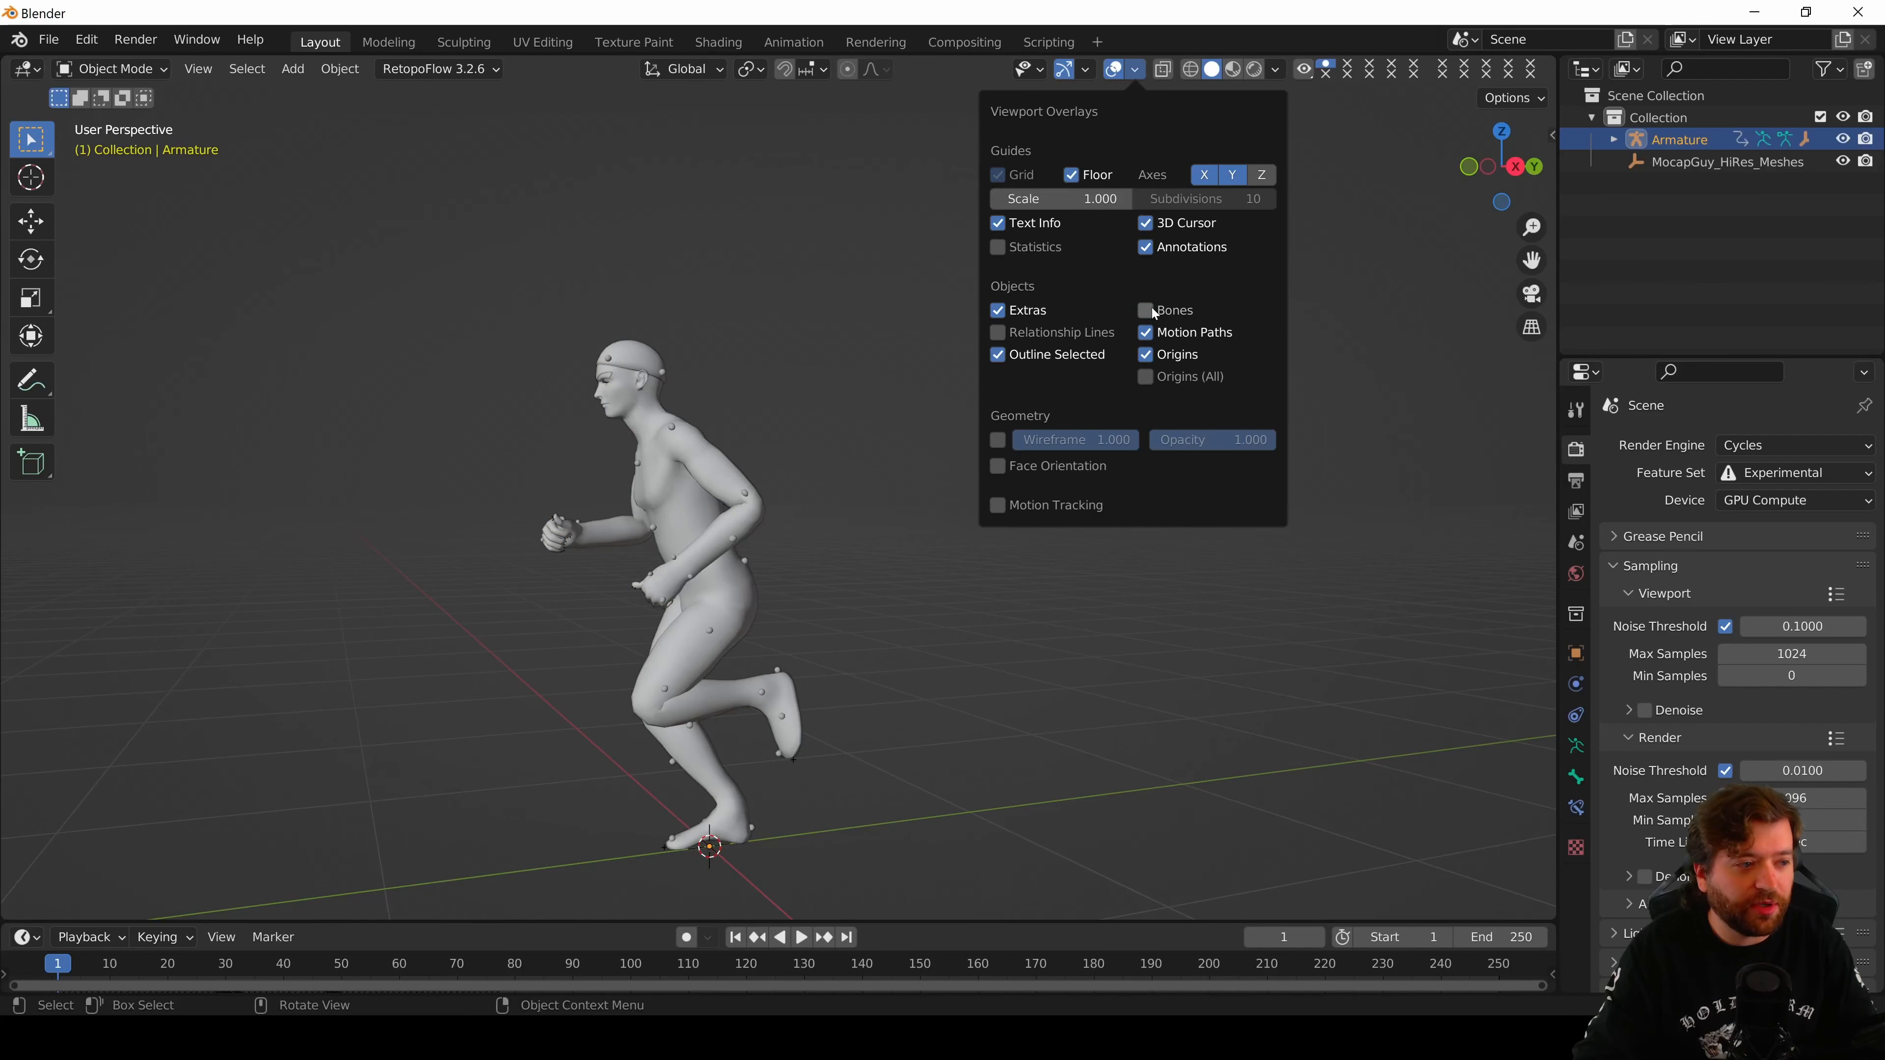
pyautogui.click(1148, 311)
pyautogui.click(998, 334)
pyautogui.click(1137, 68)
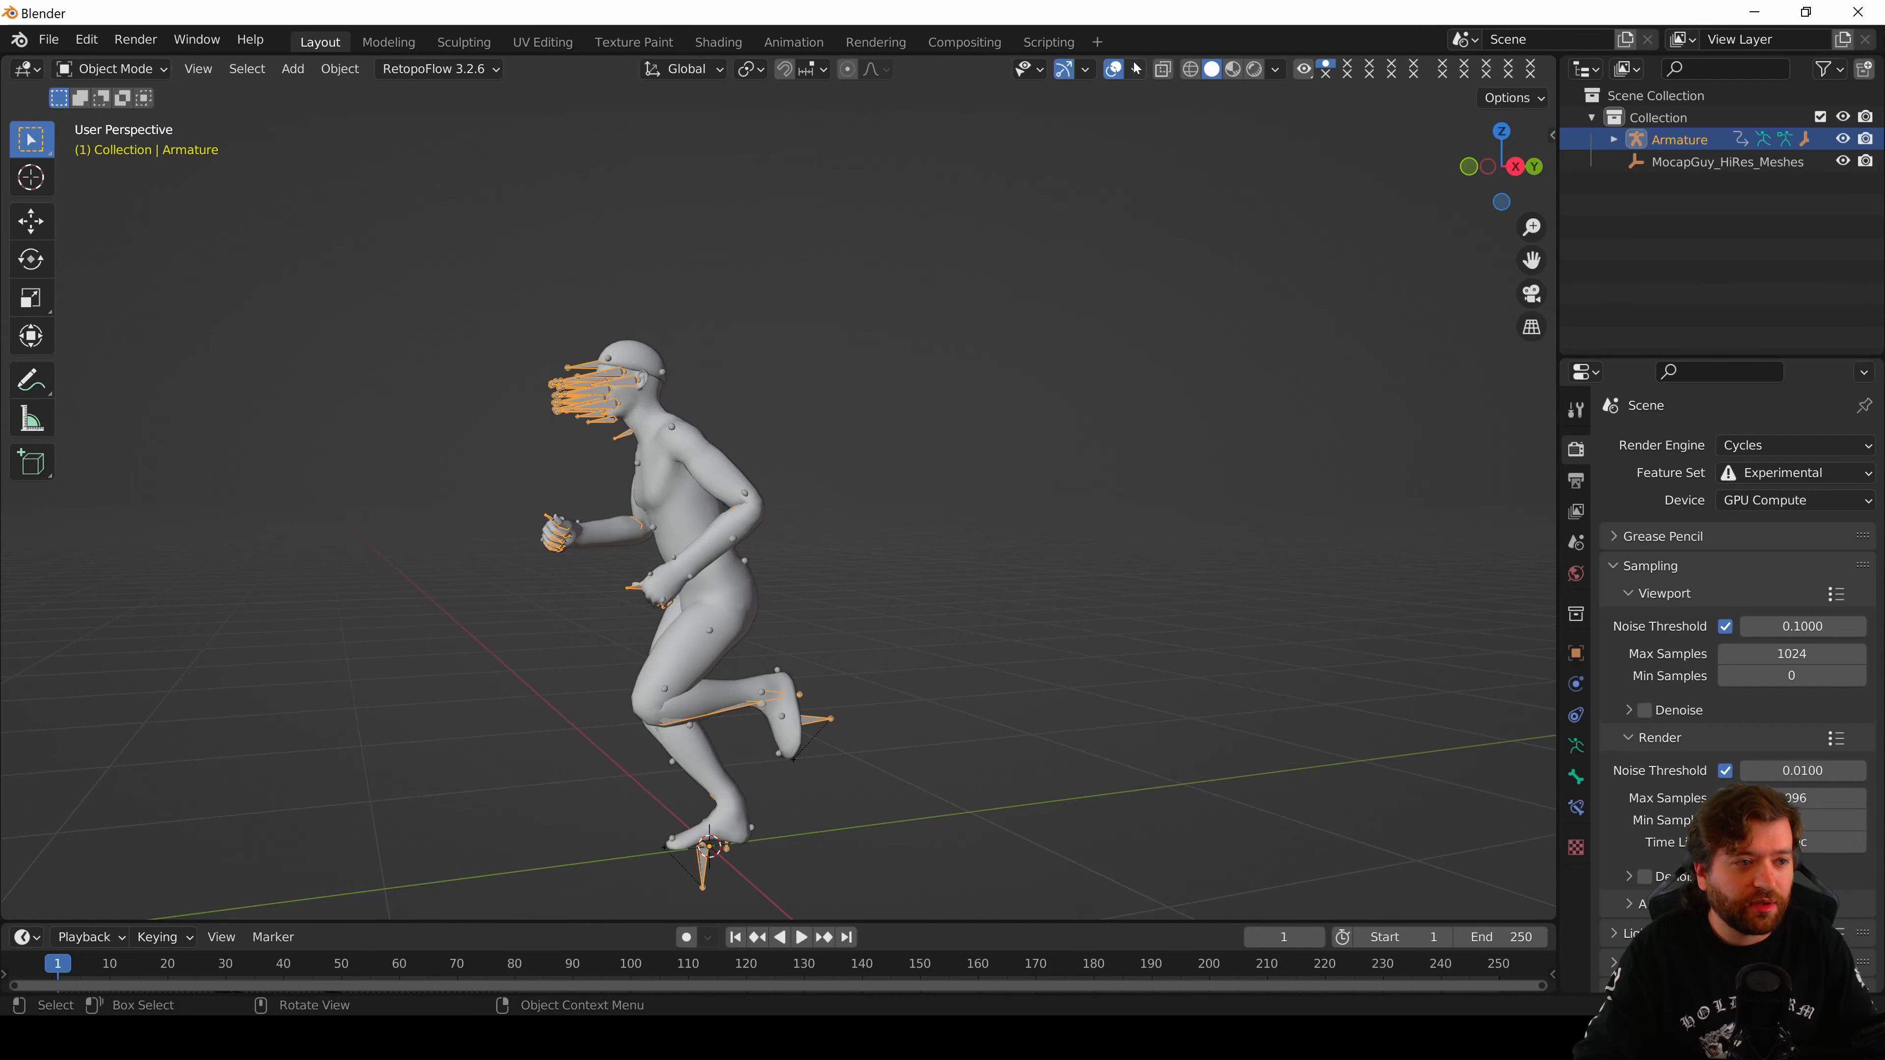
# - Deselect the armature and set the solid viewport shading color to Texture
pyautogui.moveTo(773, 473); pyautogui.dragTo(843, 469, button='middle')
pyautogui.click(980, 438)
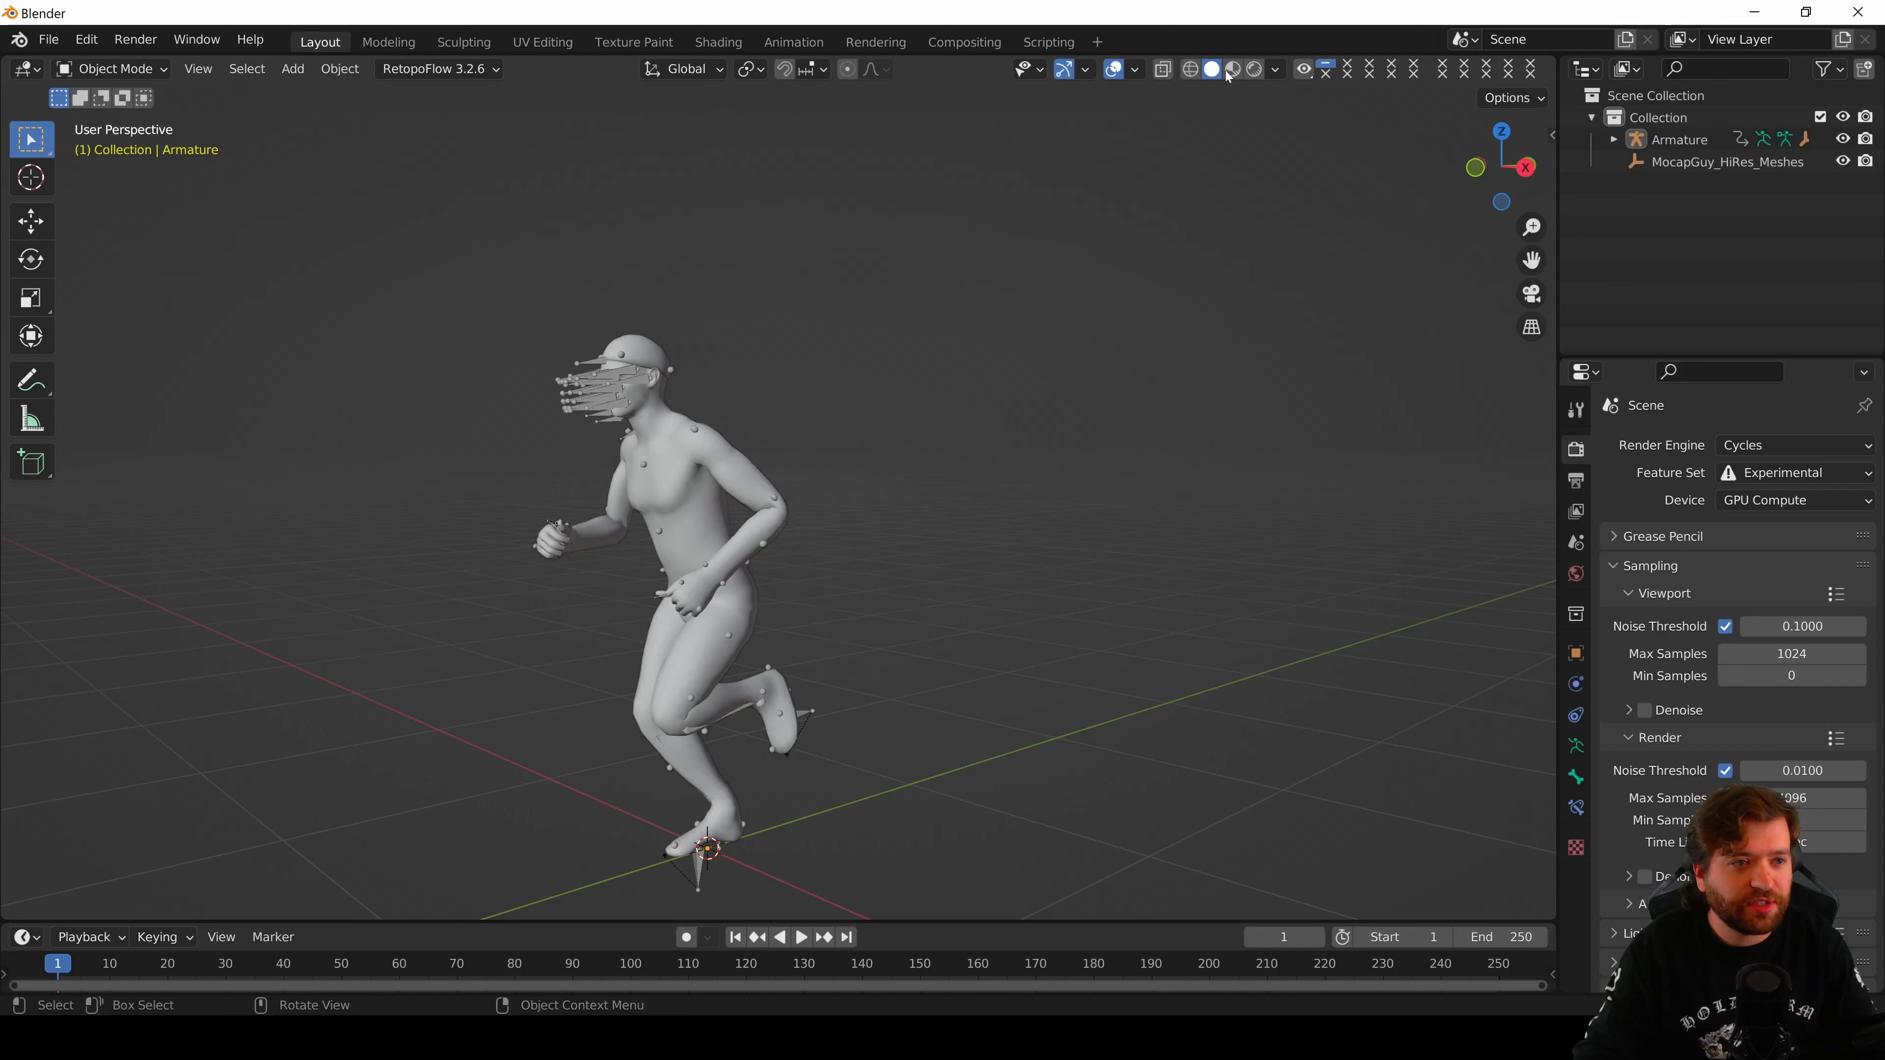
pyautogui.click(1274, 69)
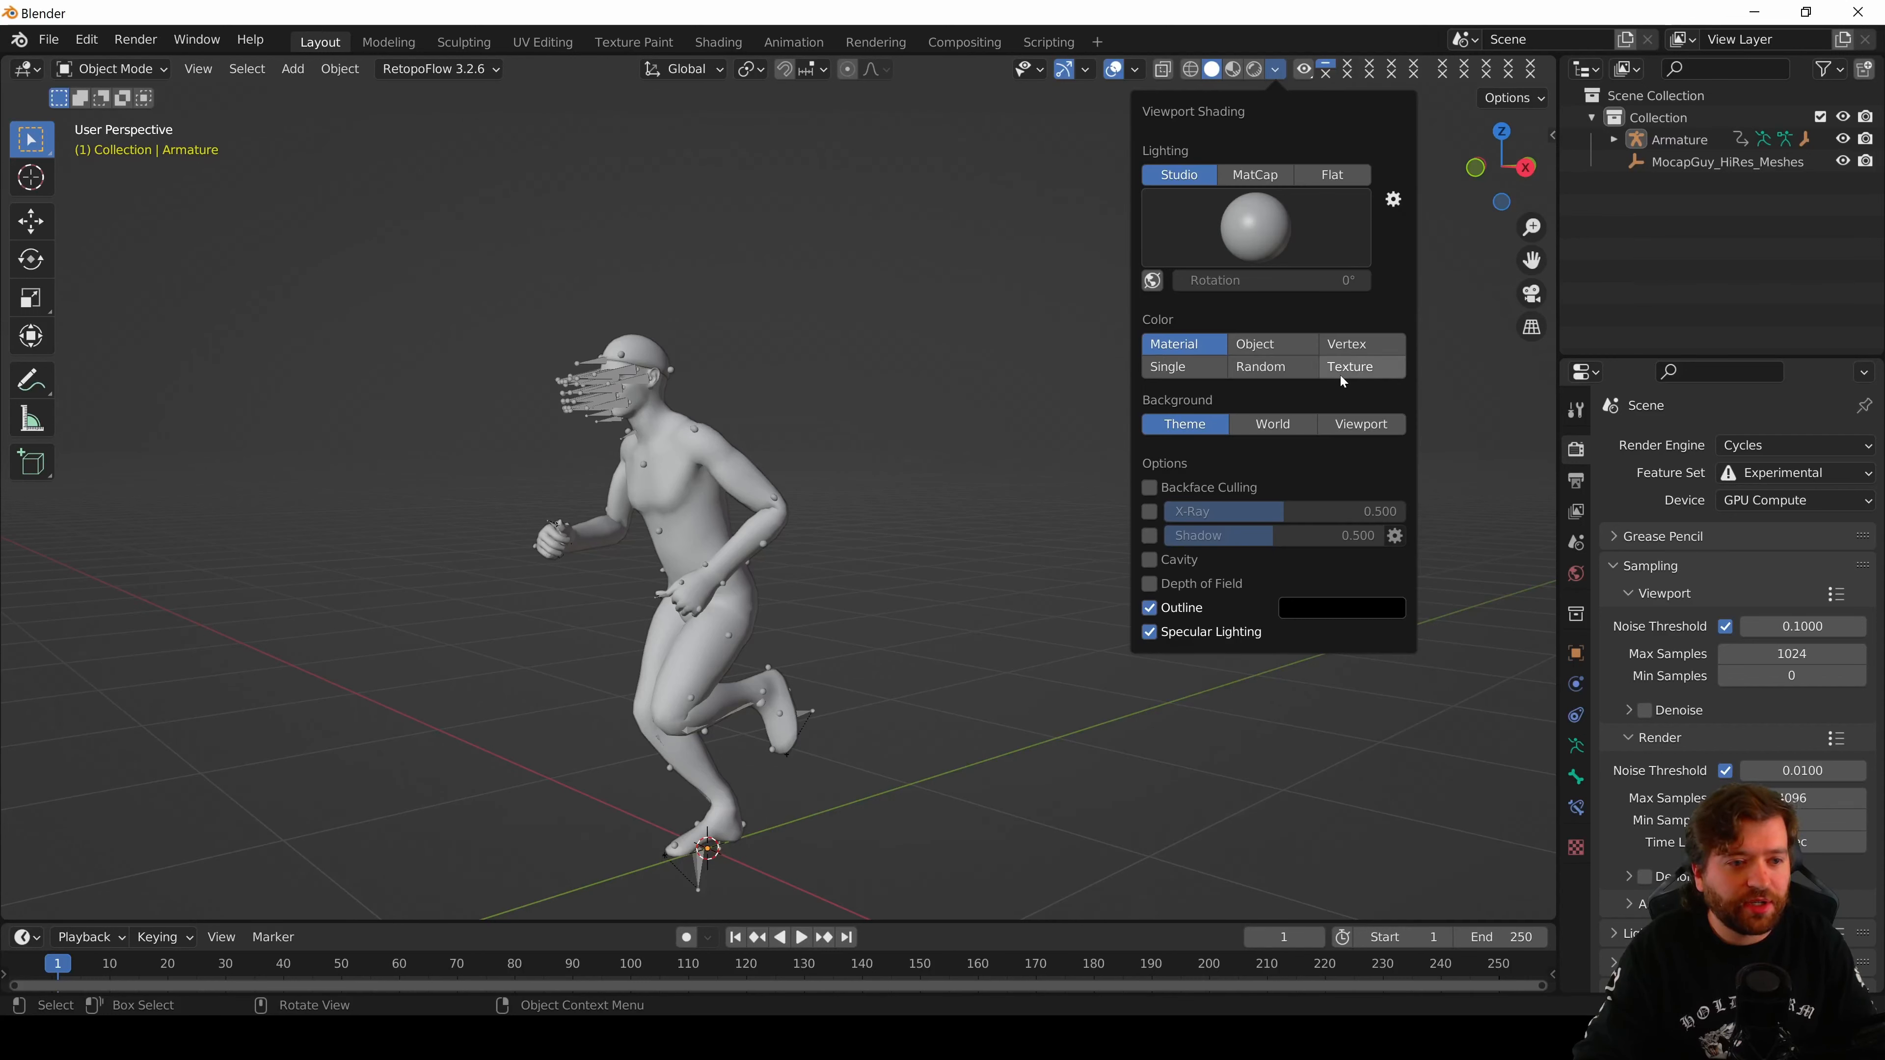
pyautogui.click(1362, 372)
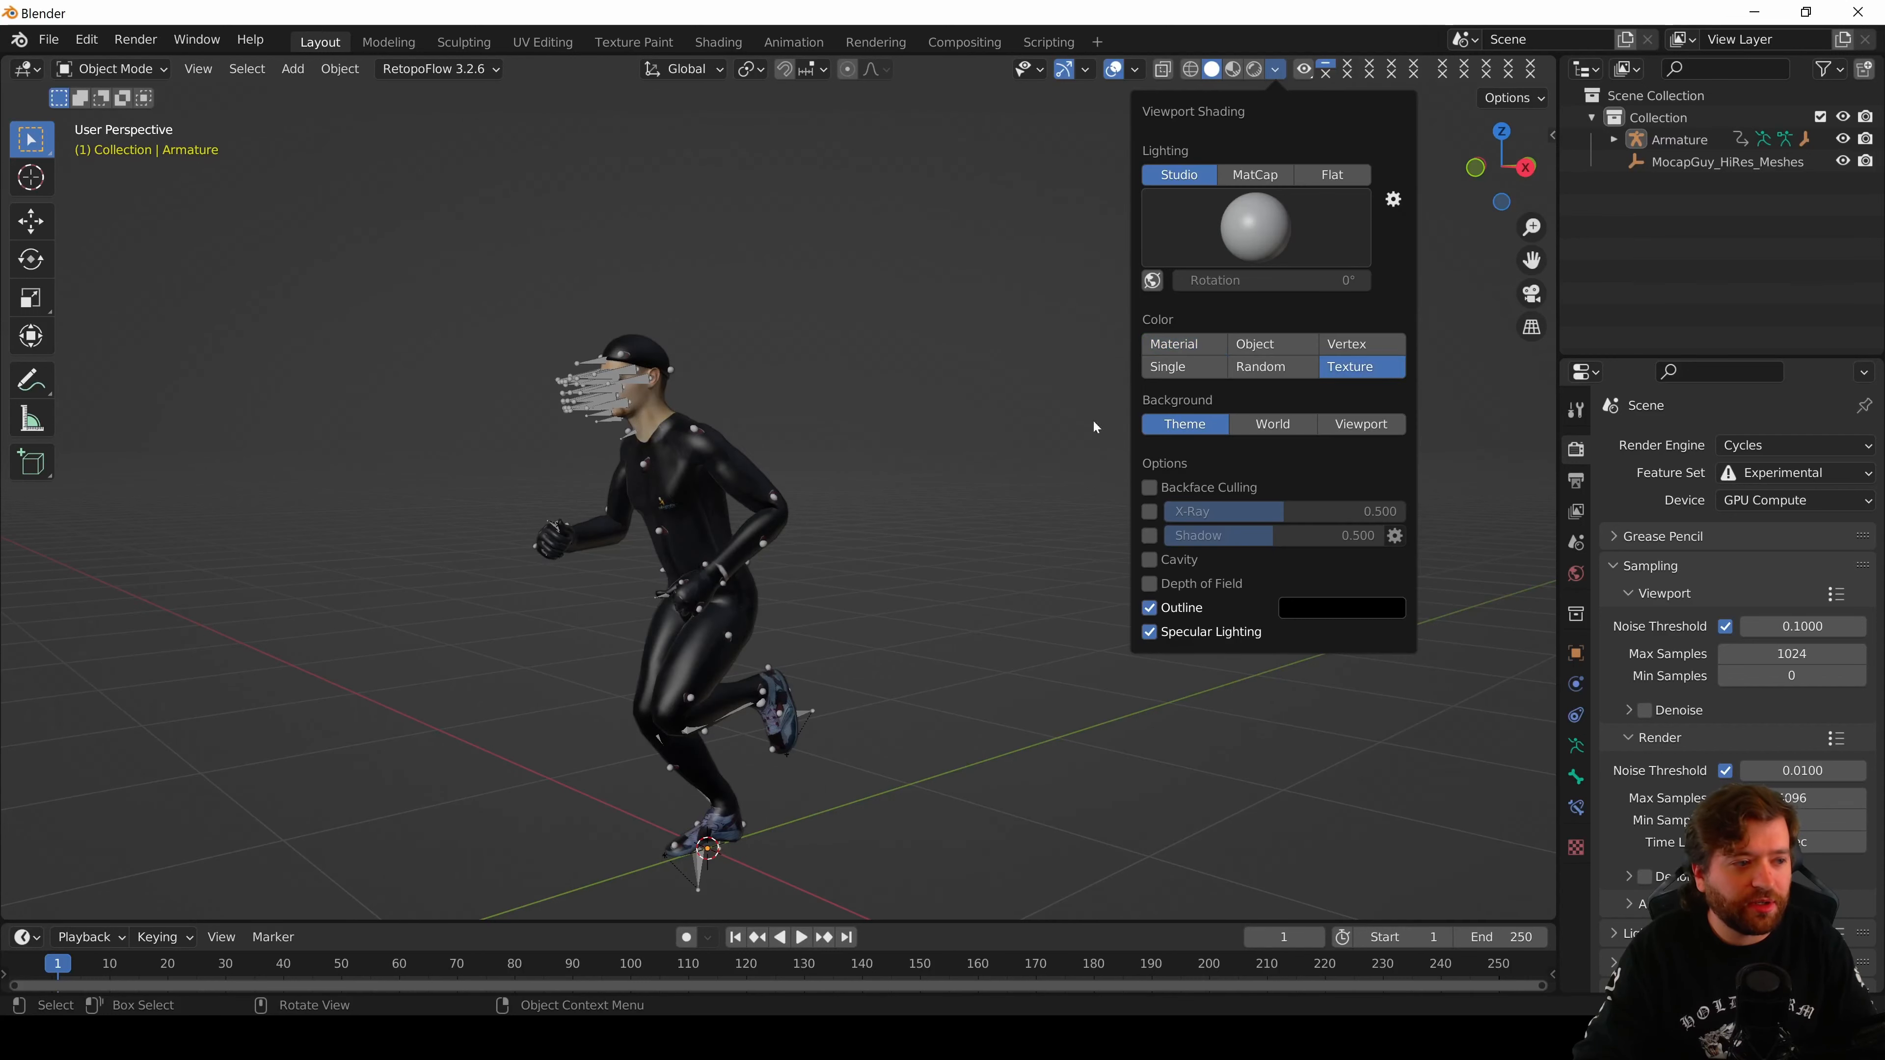
# - Switch the viewport to Material Preview and inspect the character's materials from the front
pyautogui.click(1228, 73)
pyautogui.scroll(3, 838, 462)
pyautogui.moveTo(694, 455); pyautogui.dragTo(736, 448, button='middle')
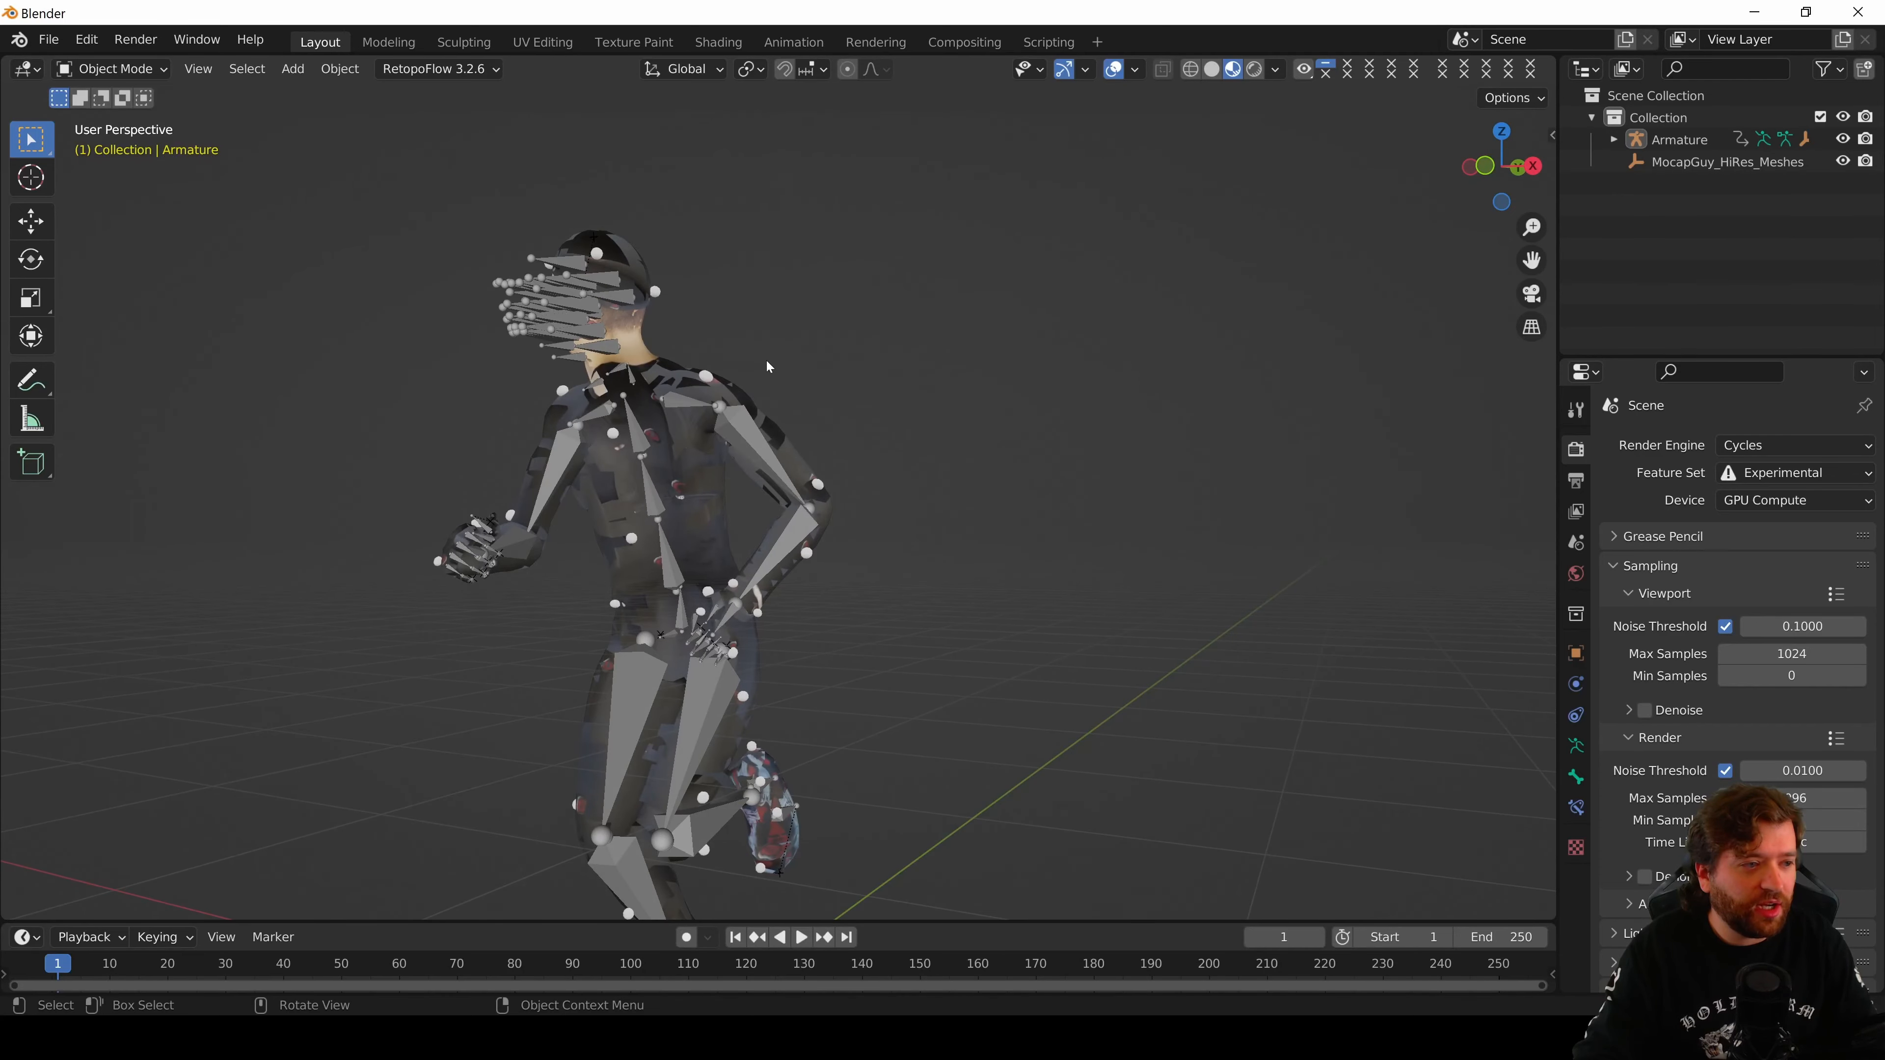
pyautogui.moveTo(768, 367); pyautogui.dragTo(814, 389, button='middle')
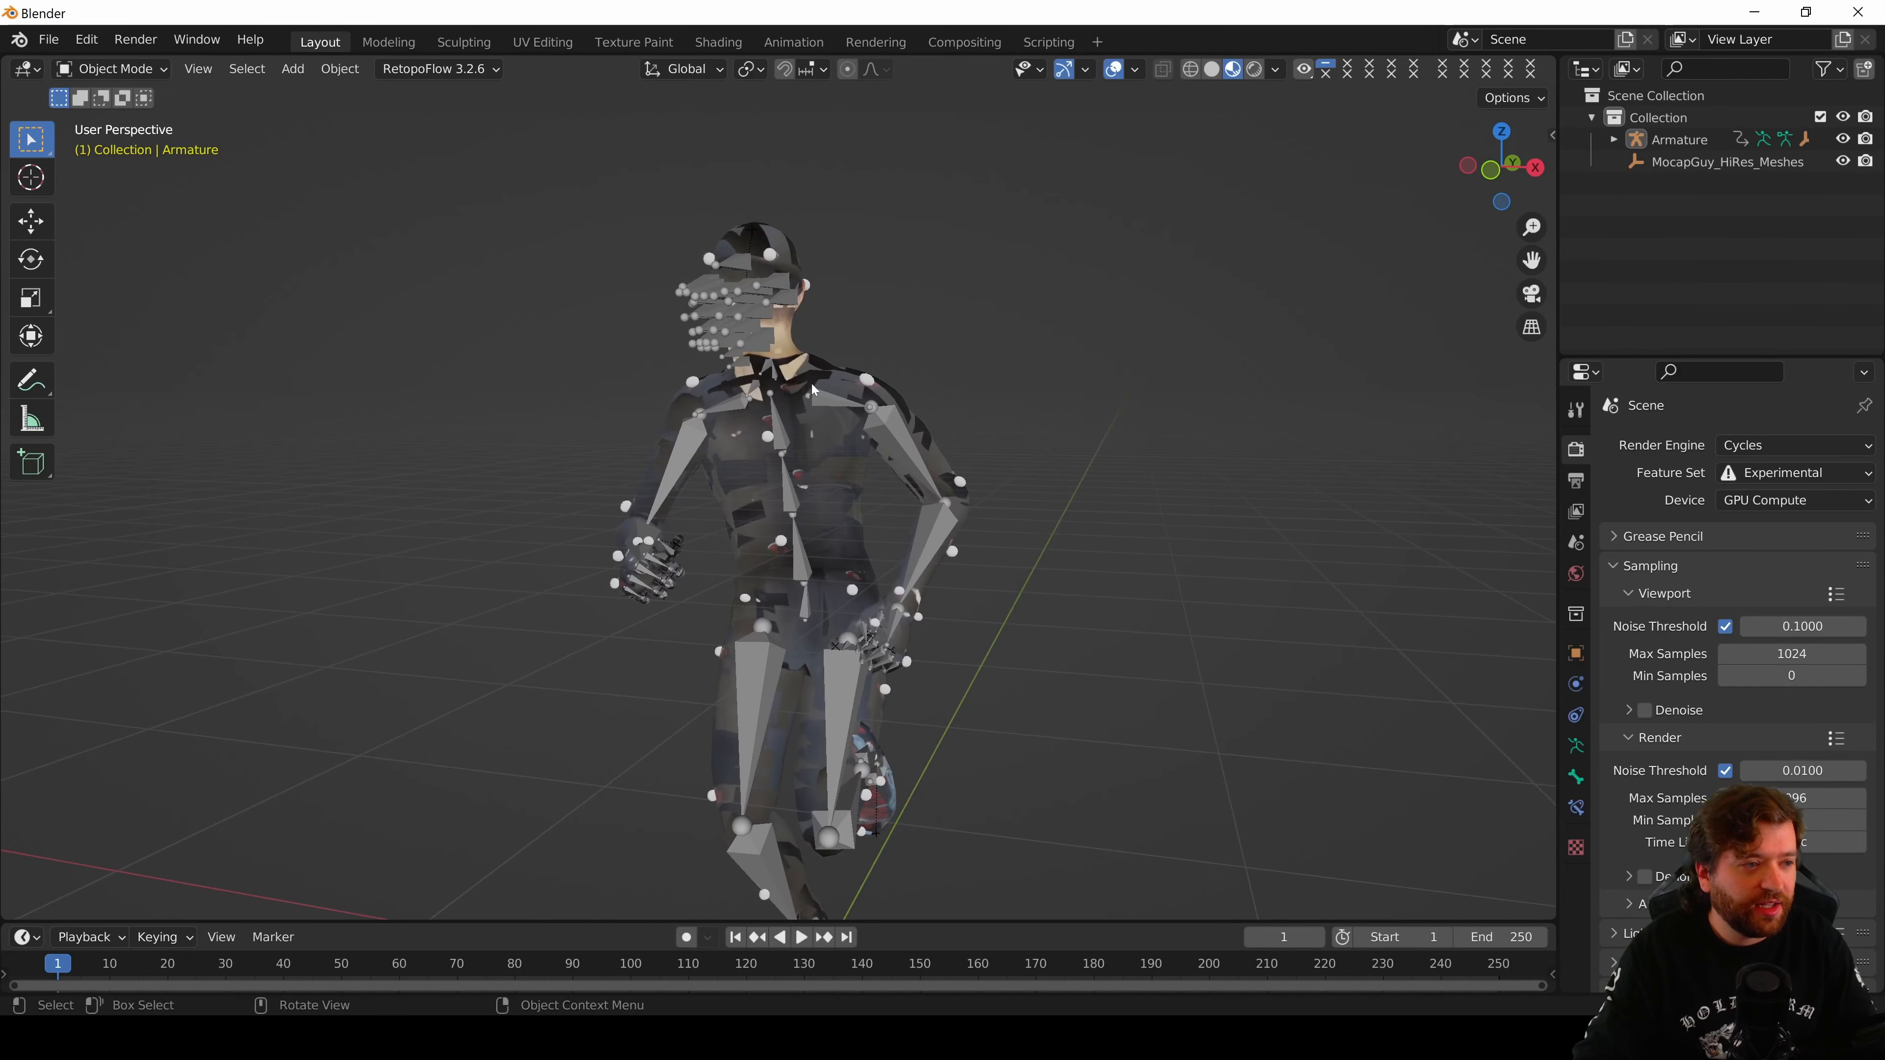
# - Select the character's hat, show its Body_MAT material, and replace the timeline with an enlarged Shader Editor
pyautogui.click(785, 246)
pyautogui.click(1576, 839)
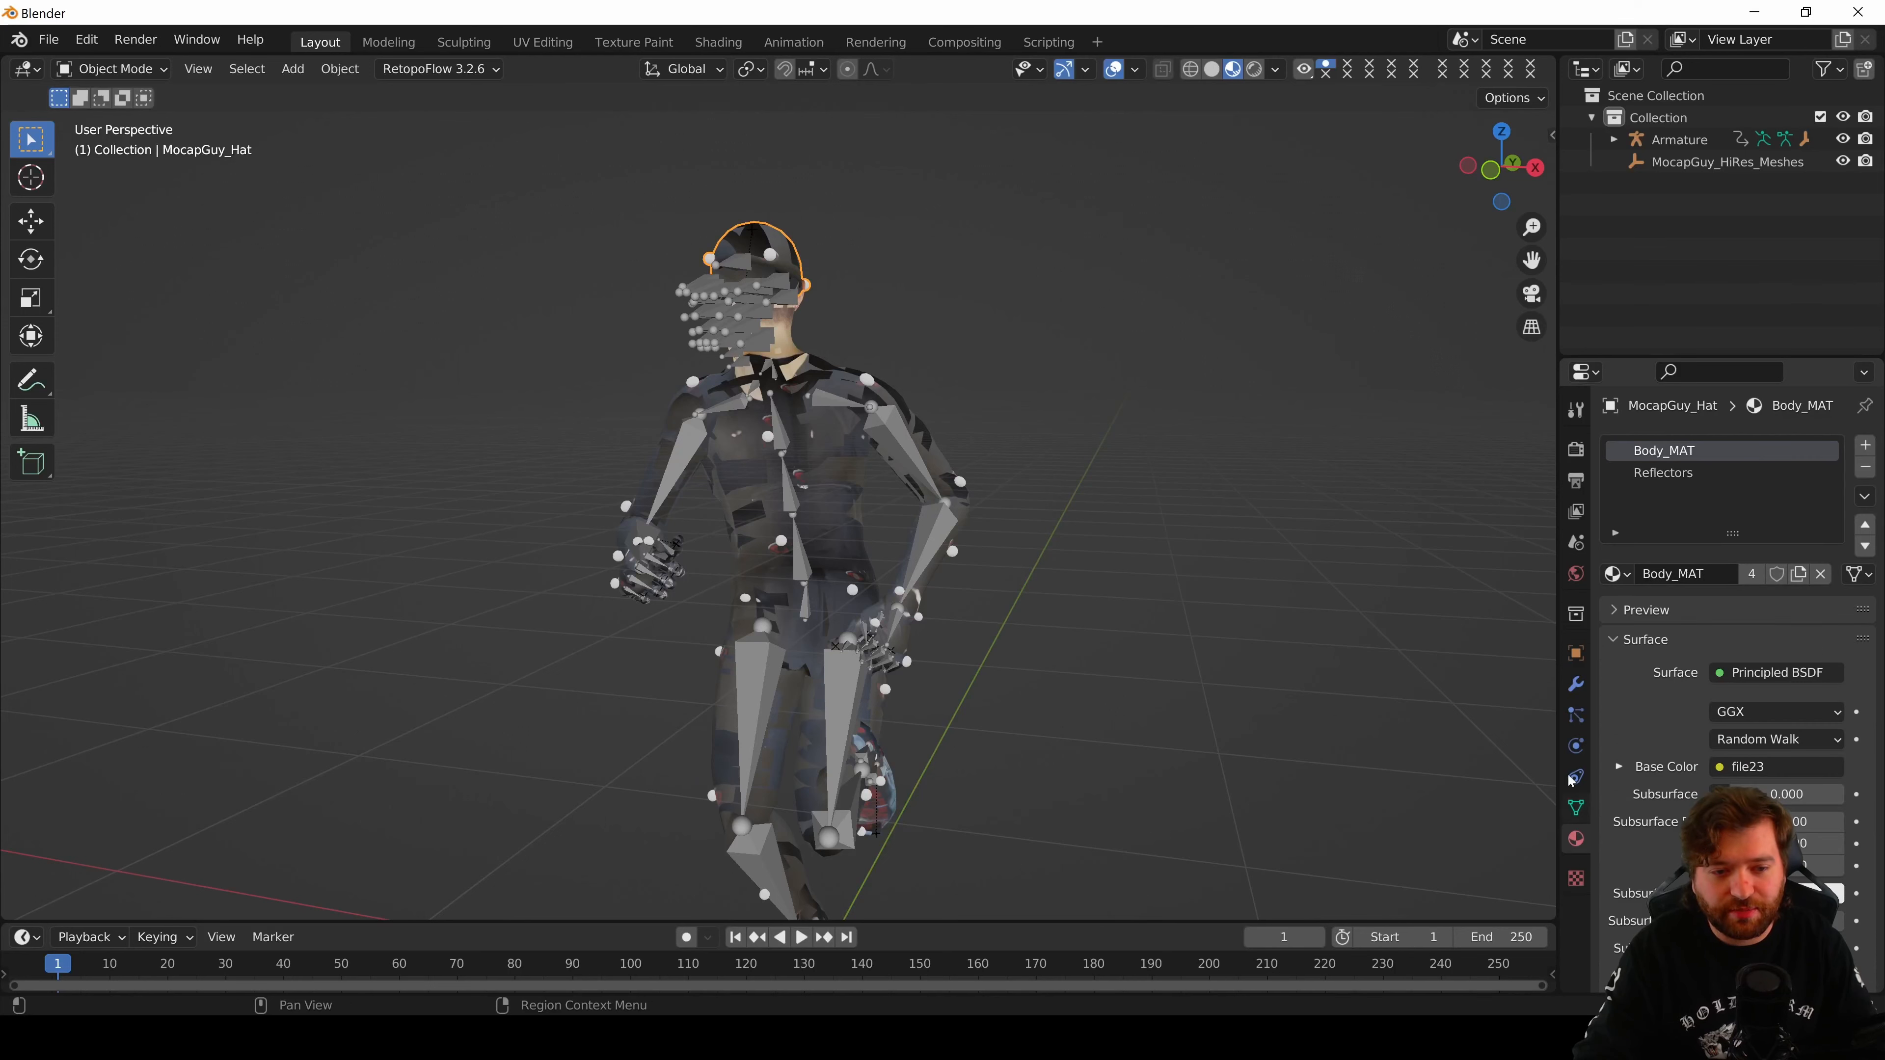
pyautogui.moveTo(1557, 620); pyautogui.dragTo(1532, 579)
pyautogui.click(26, 938)
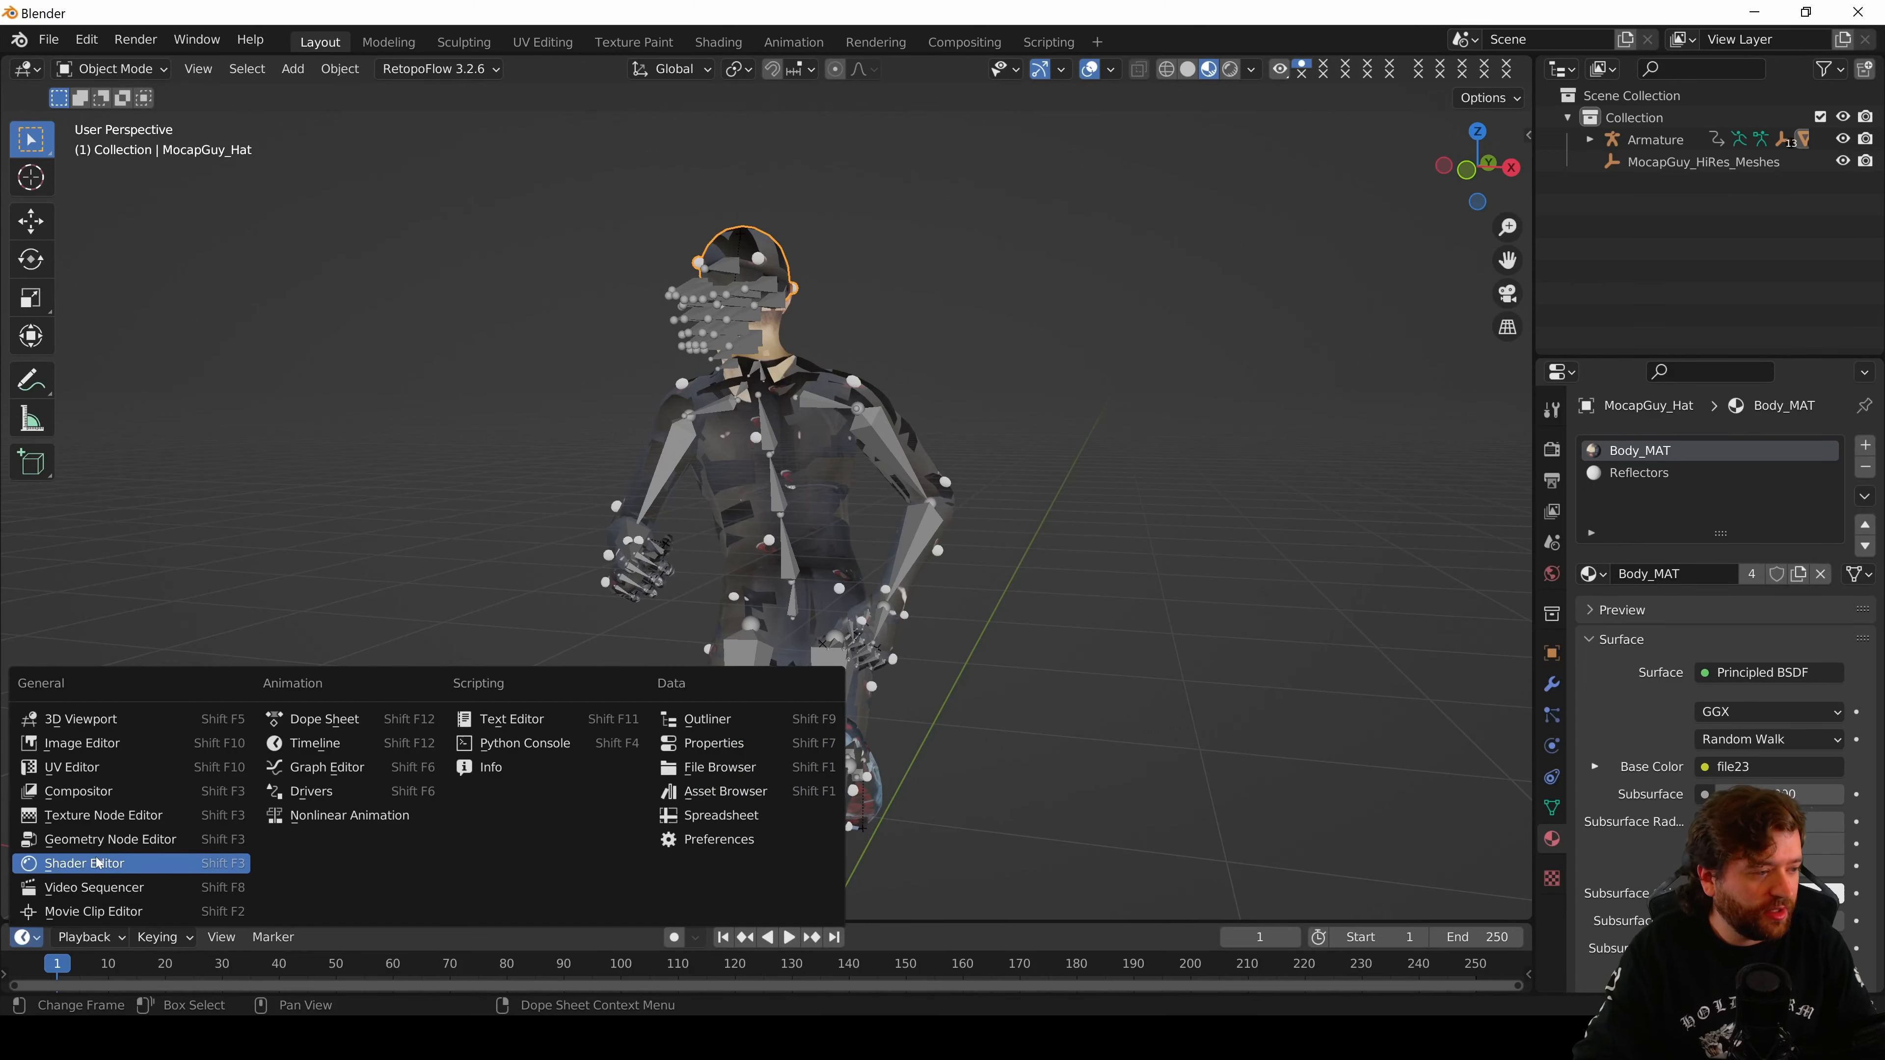
pyautogui.click(74, 863)
pyautogui.moveTo(542, 921); pyautogui.dragTo(526, 573)
# - Move the lower image texture node aside in Body_MAT and cut its link and the normal map's link to the Principled BSDF
pyautogui.scroll(4, 568, 900)
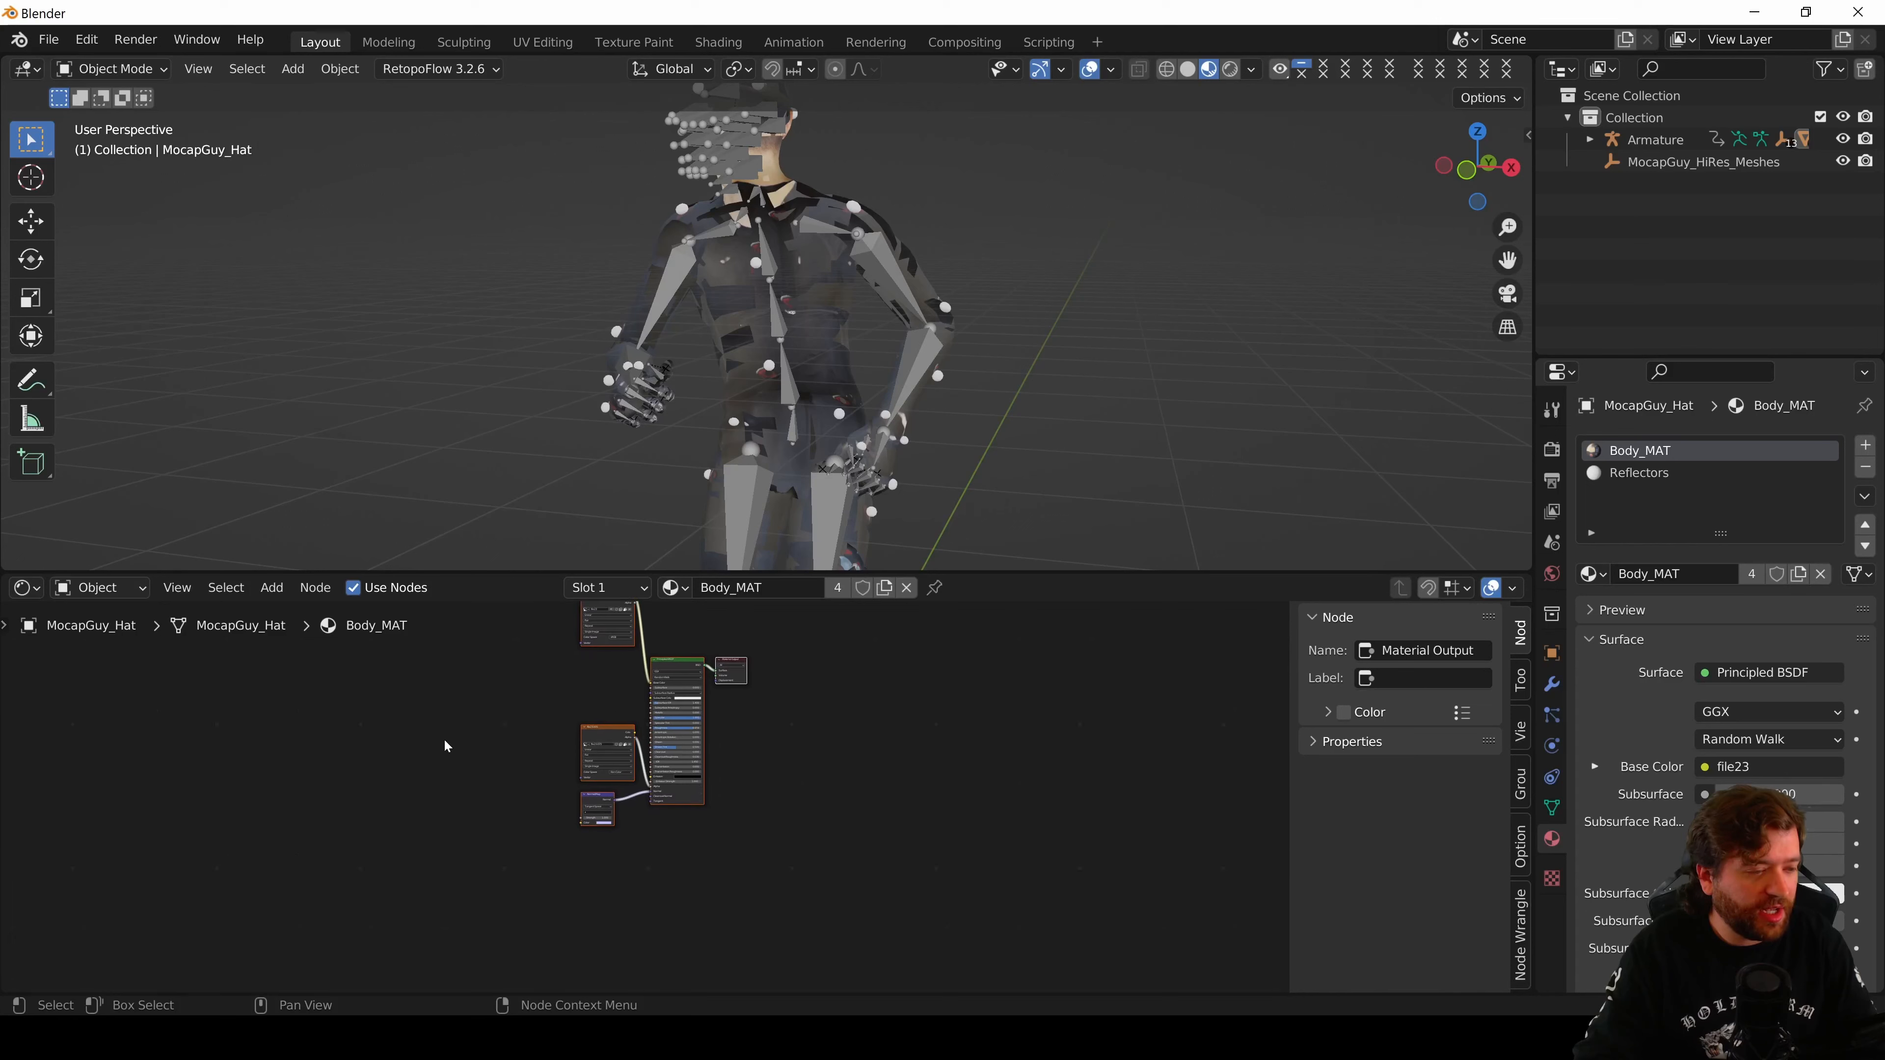
pyautogui.moveTo(600, 711); pyautogui.dragTo(483, 722)
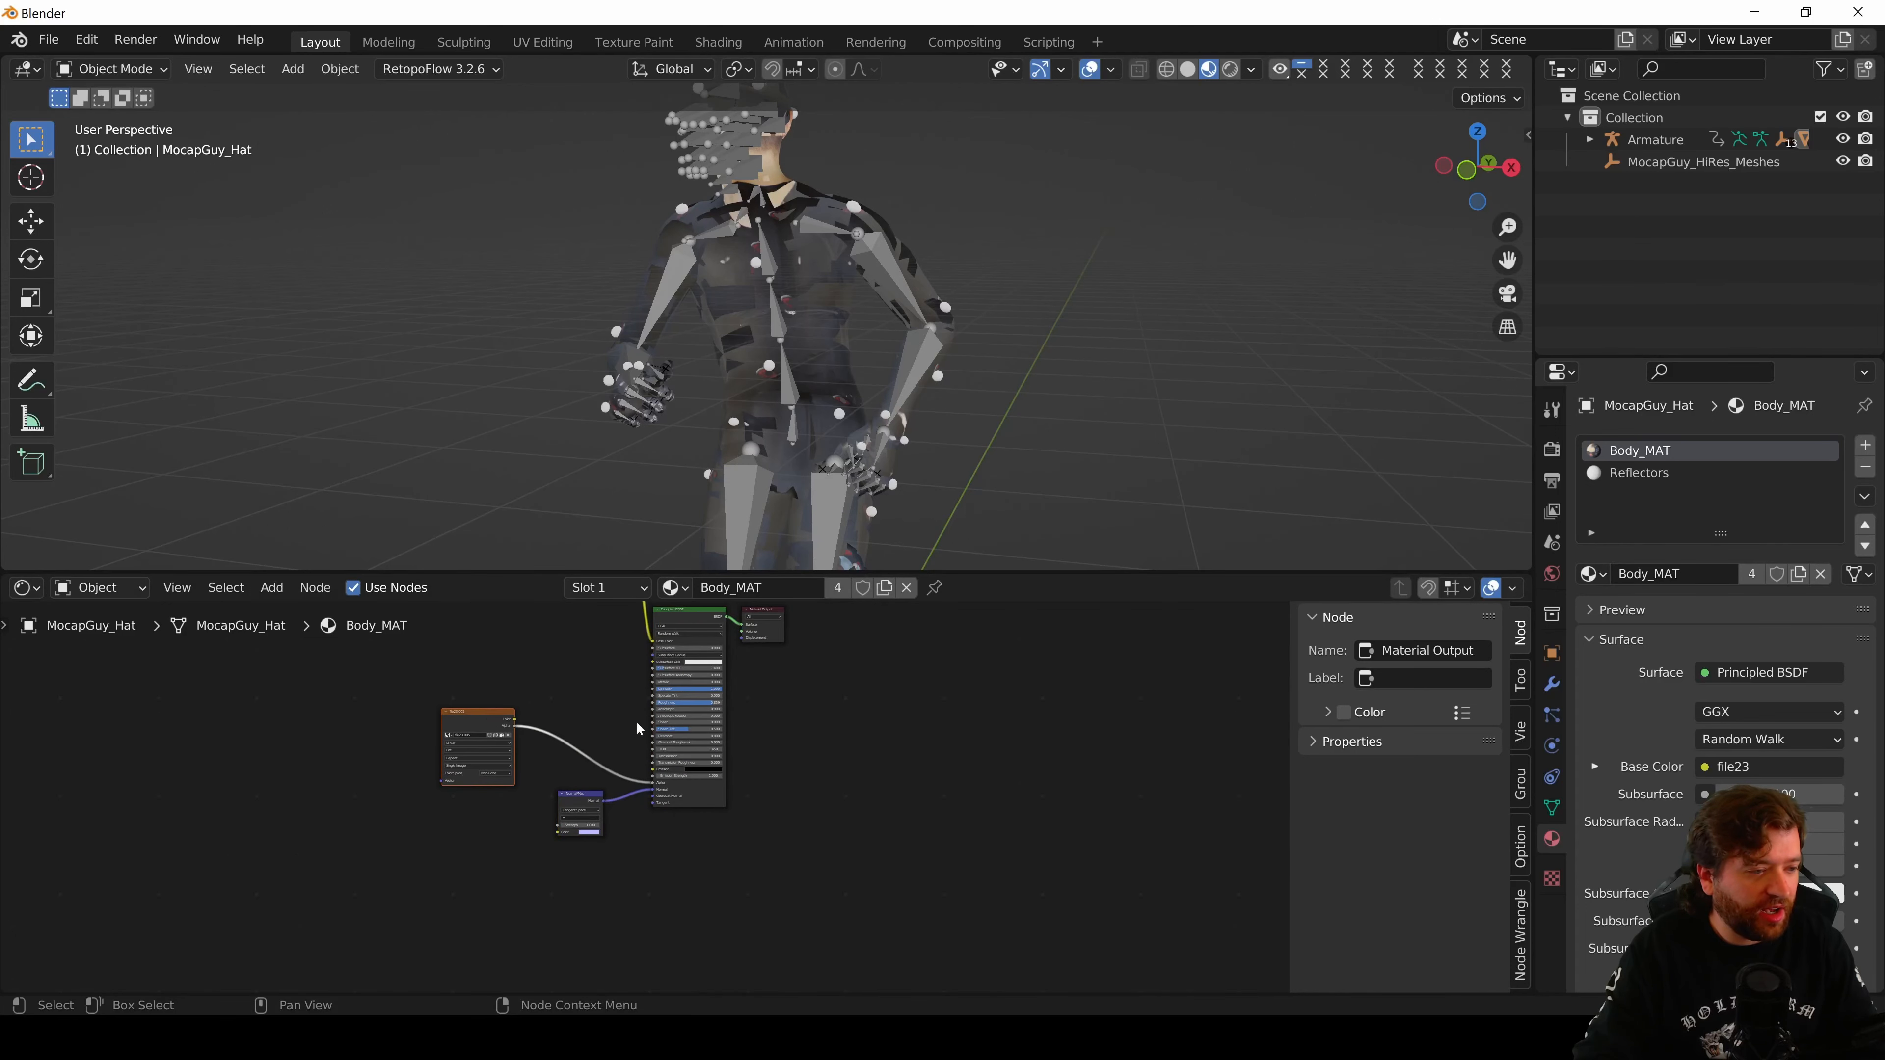
pyautogui.keyDown('ctrl'); pyautogui.moveTo(623, 743); pyautogui.dragTo(635, 865, button='right'); pyautogui.keyUp('ctrl')
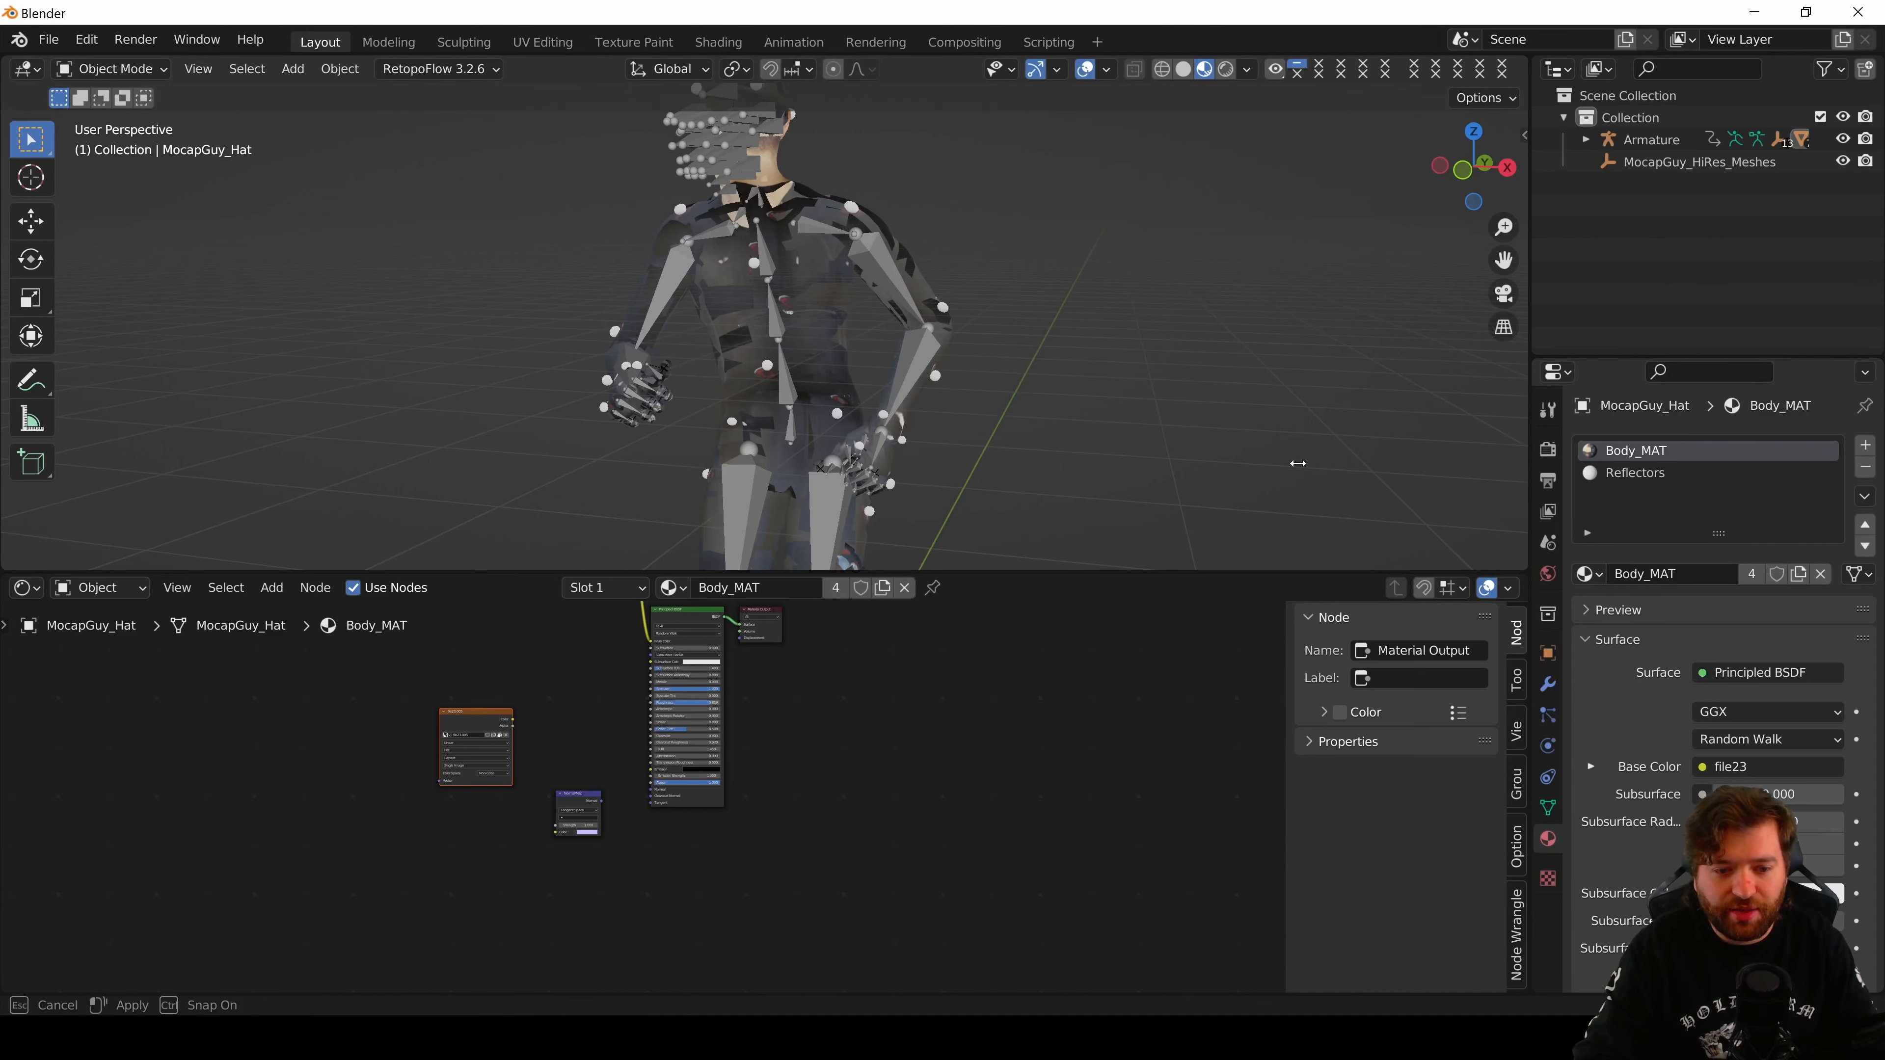
# - Widen the material properties area and set Body_MAT's viewport display Blend Mode to Opaque
pyautogui.moveTo(1533, 447); pyautogui.dragTo(1259, 475)
pyautogui.scroll(-15, 1465, 788)
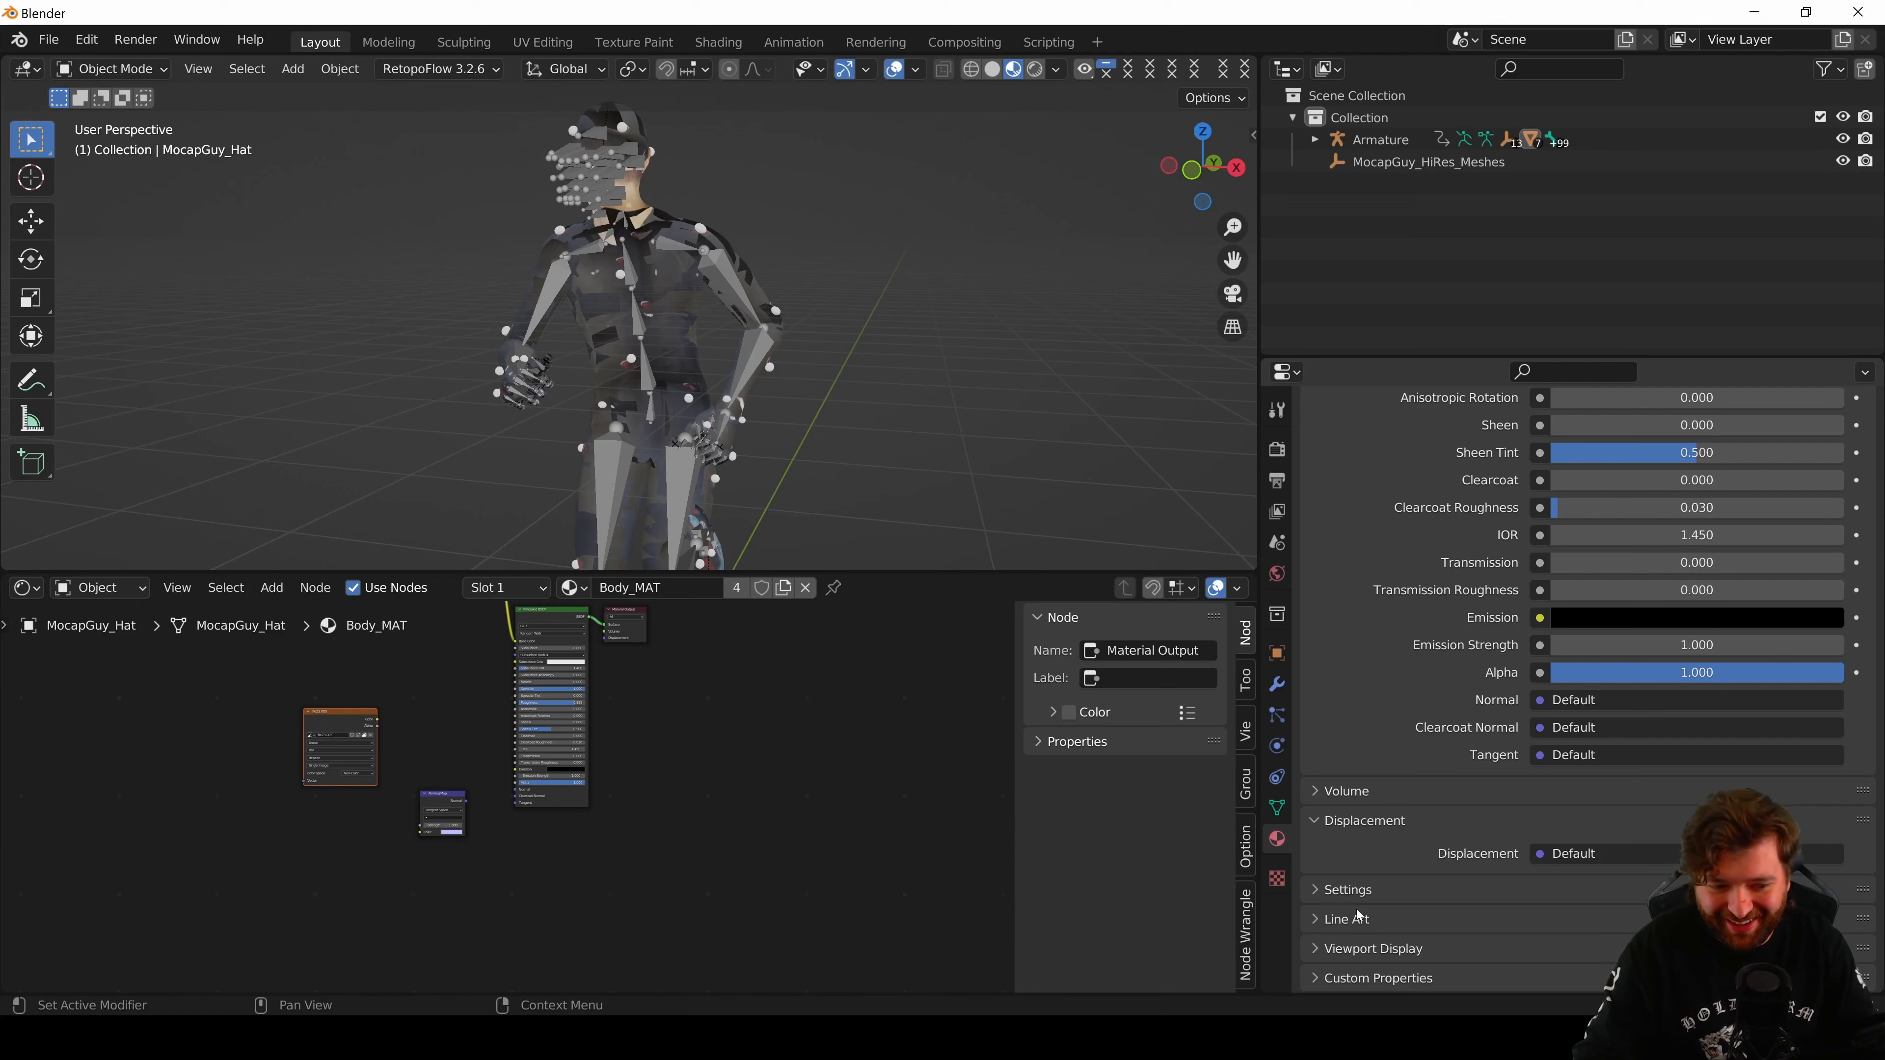
pyautogui.click(1360, 888)
pyautogui.scroll(-7, 1439, 664)
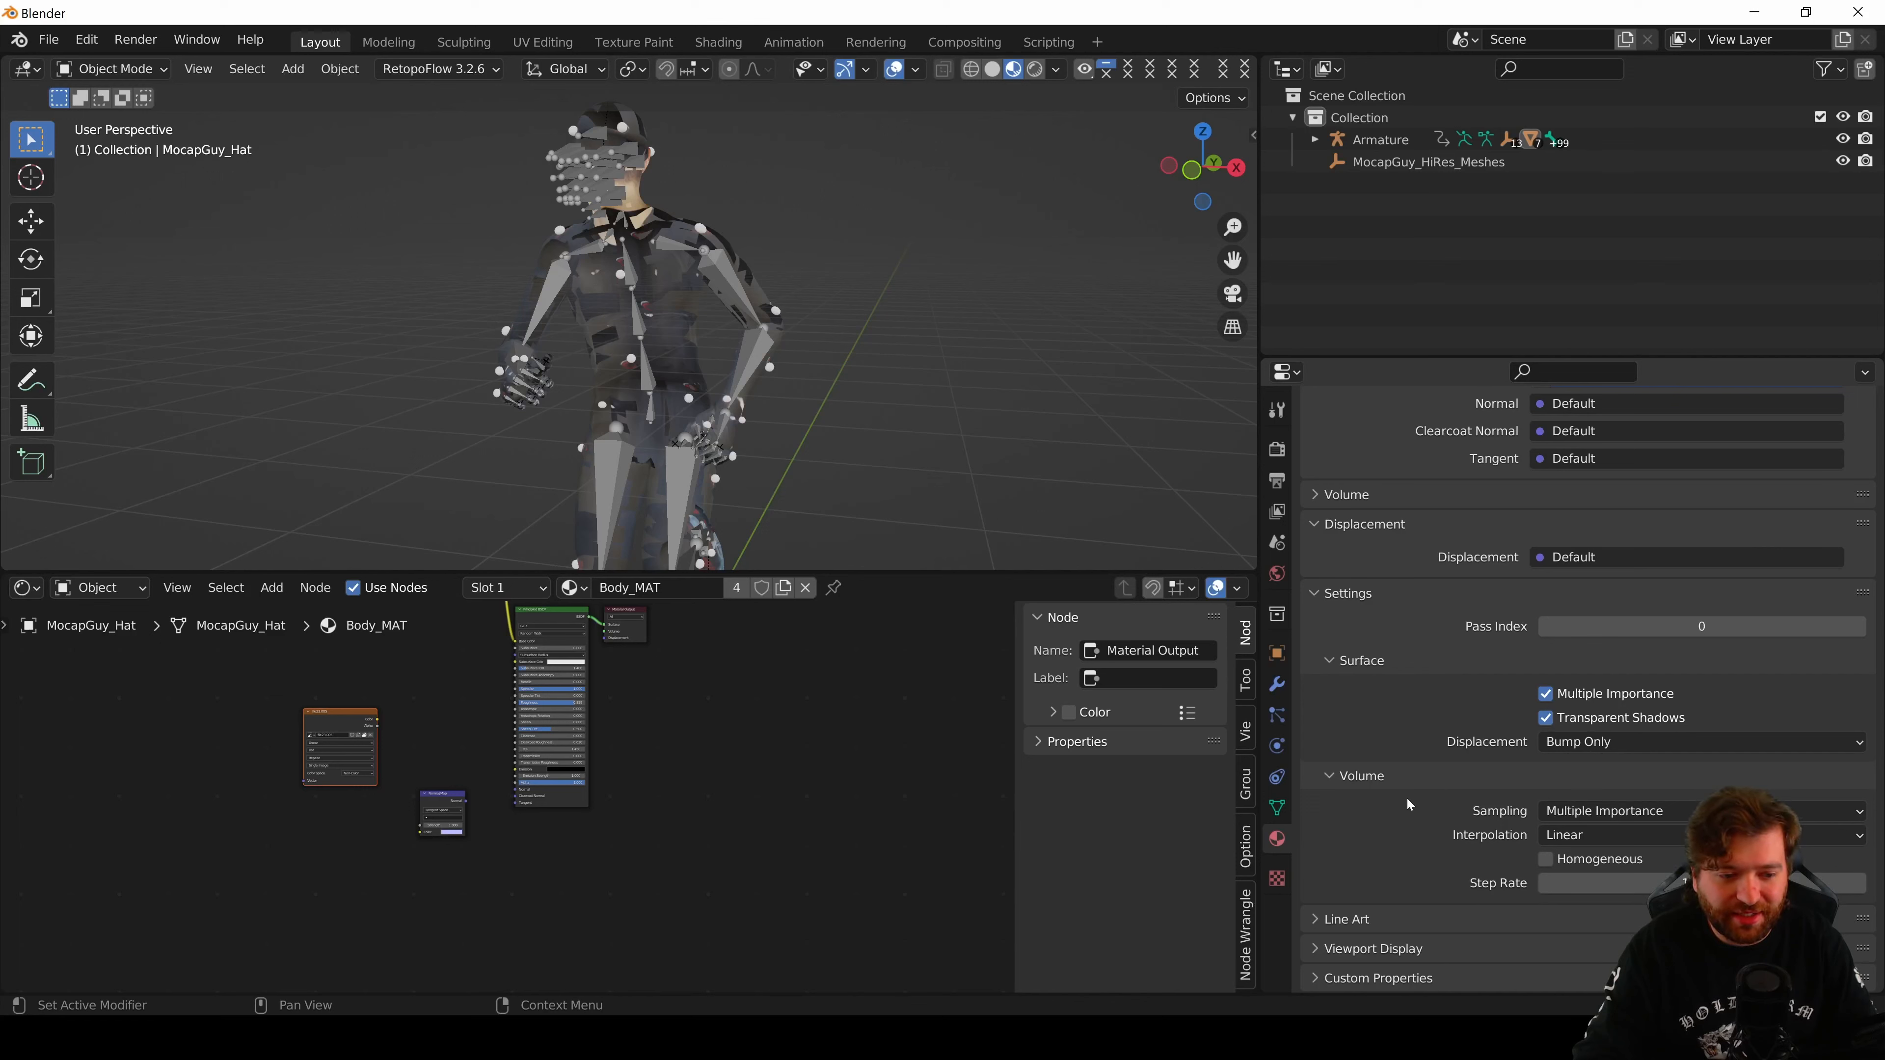
pyautogui.scroll(2, 1358, 675)
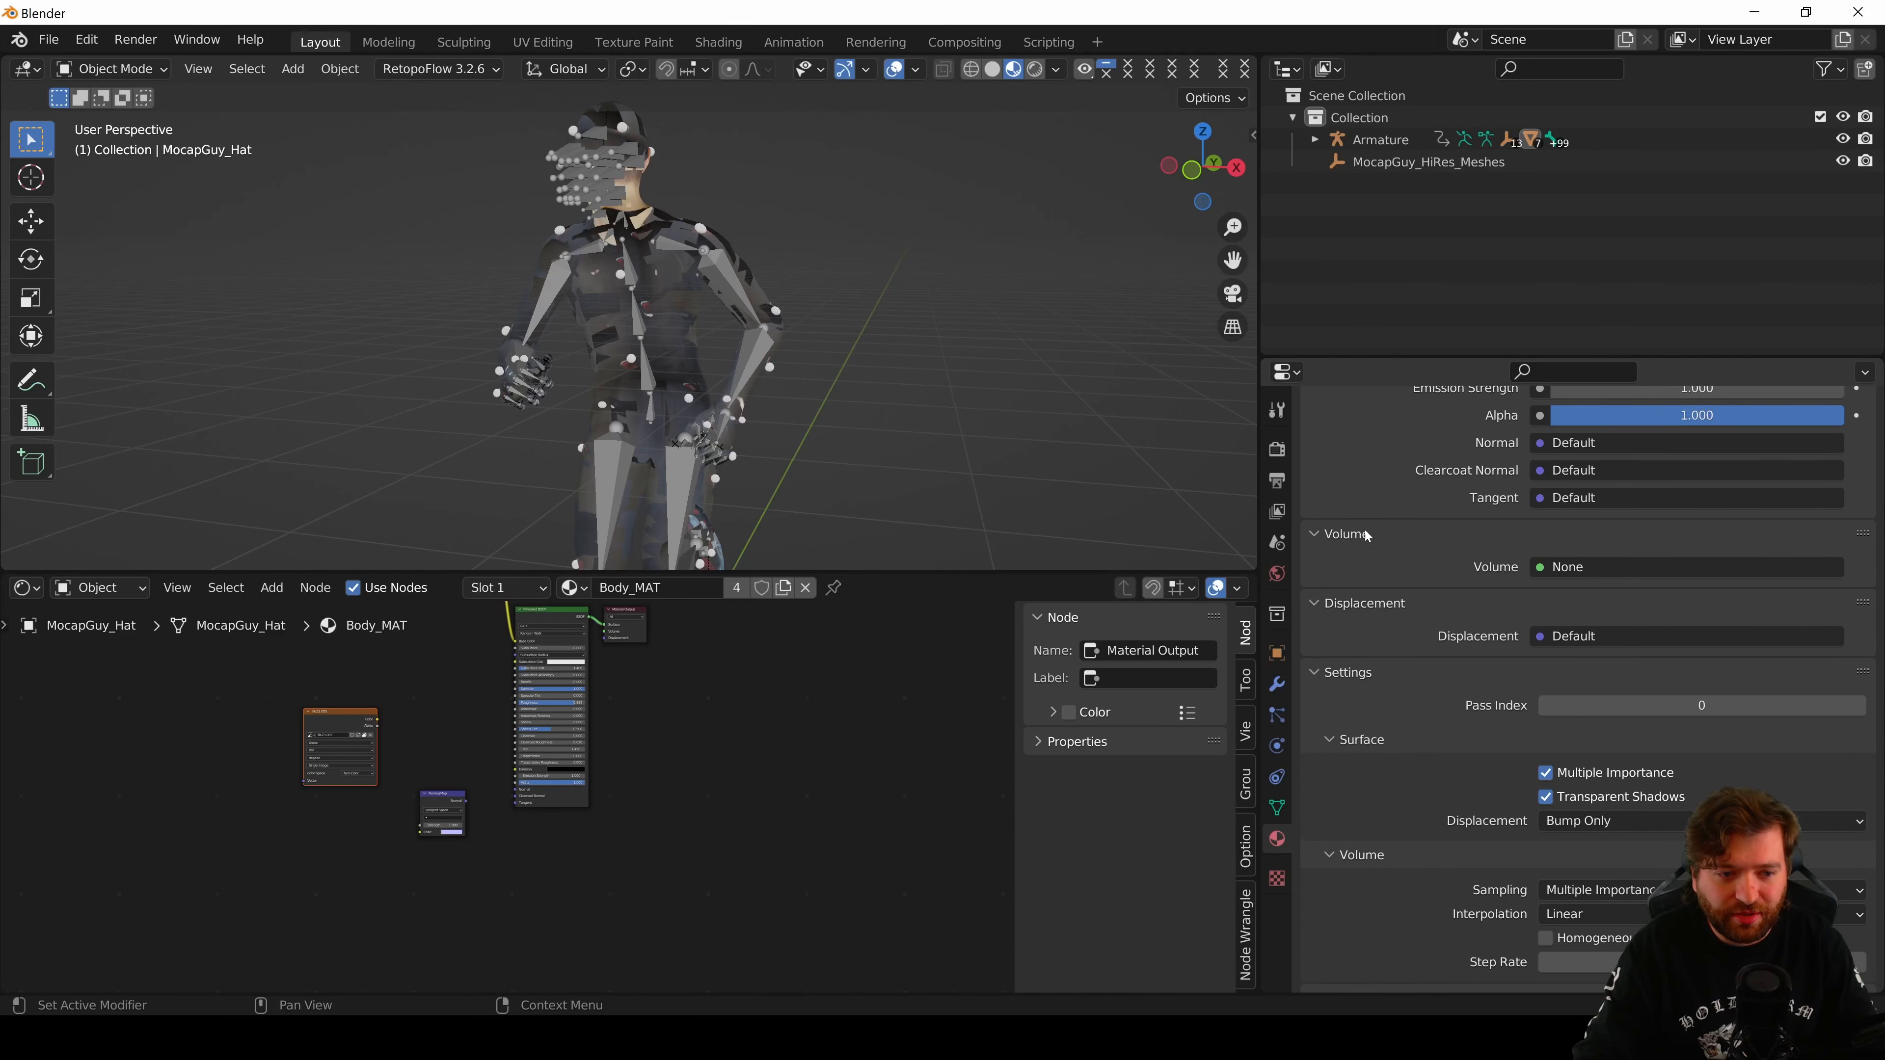
pyautogui.scroll(-4, 1464, 839)
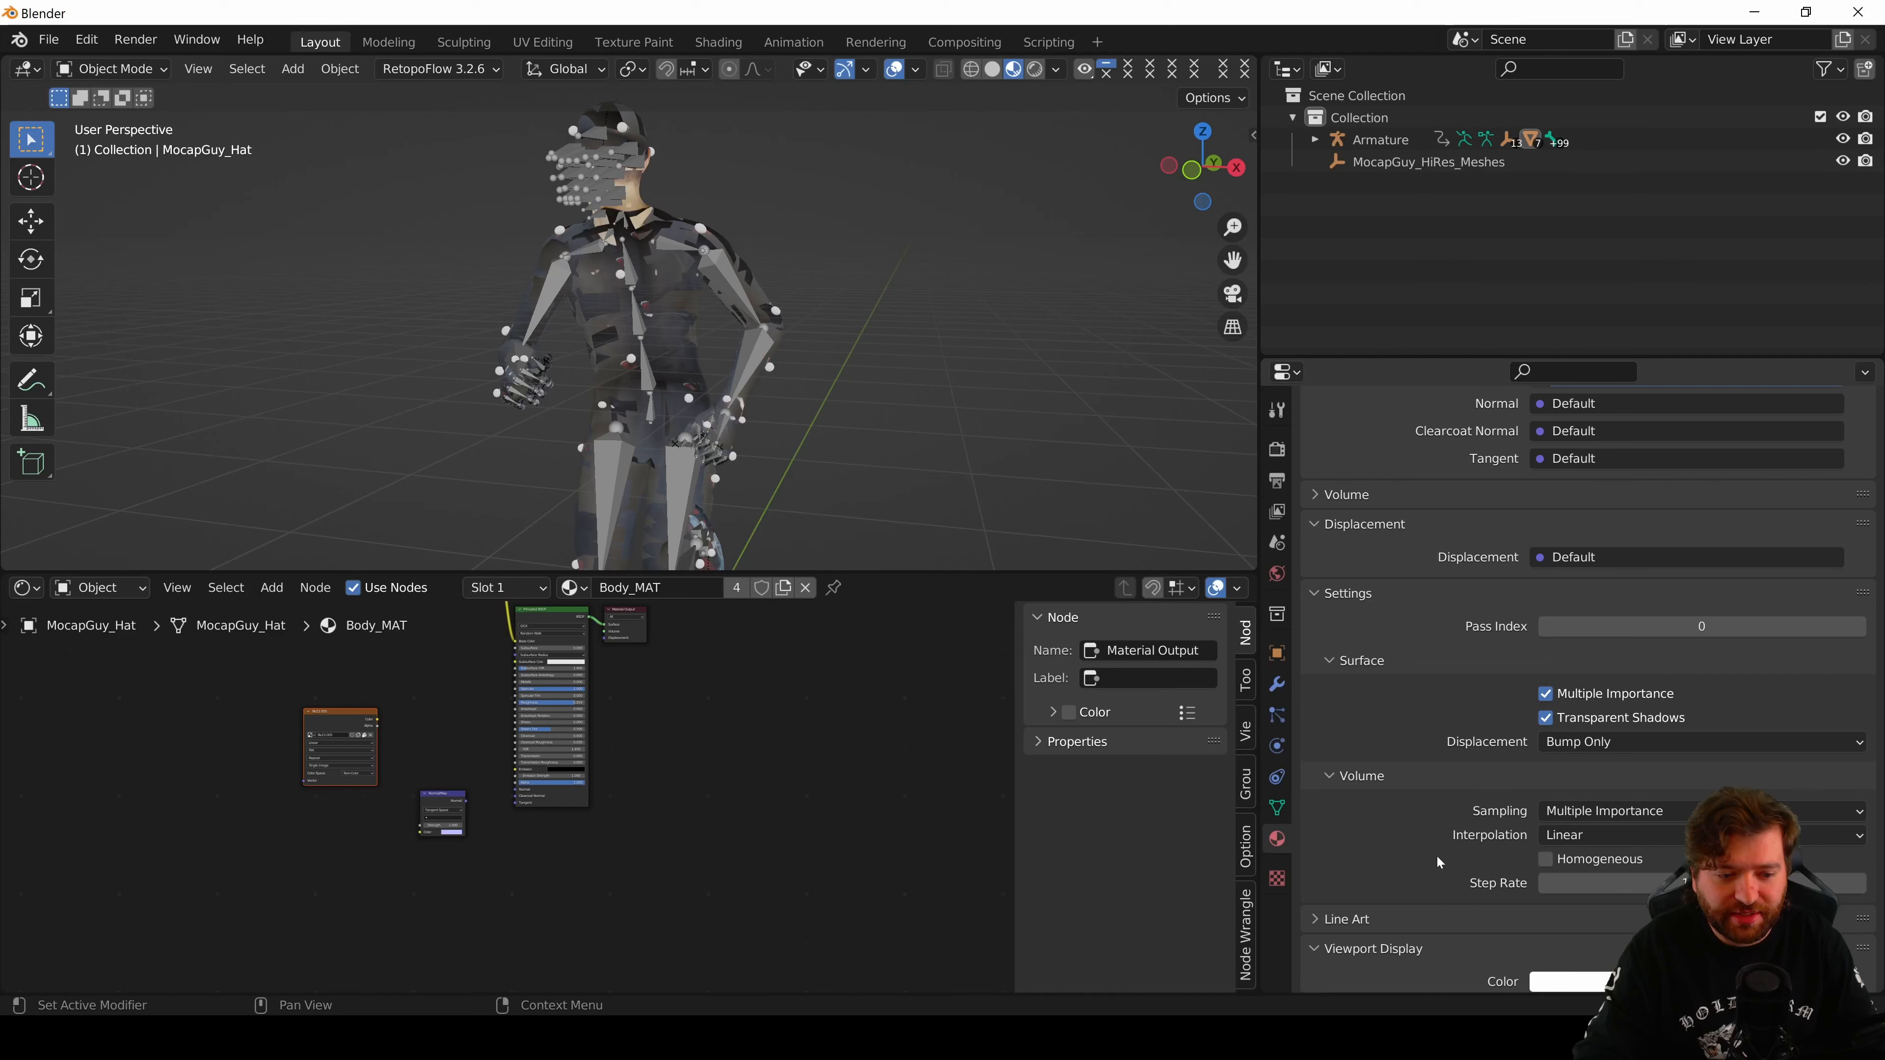
pyautogui.scroll(-6, 1439, 824)
pyautogui.scroll(-5, 1442, 806)
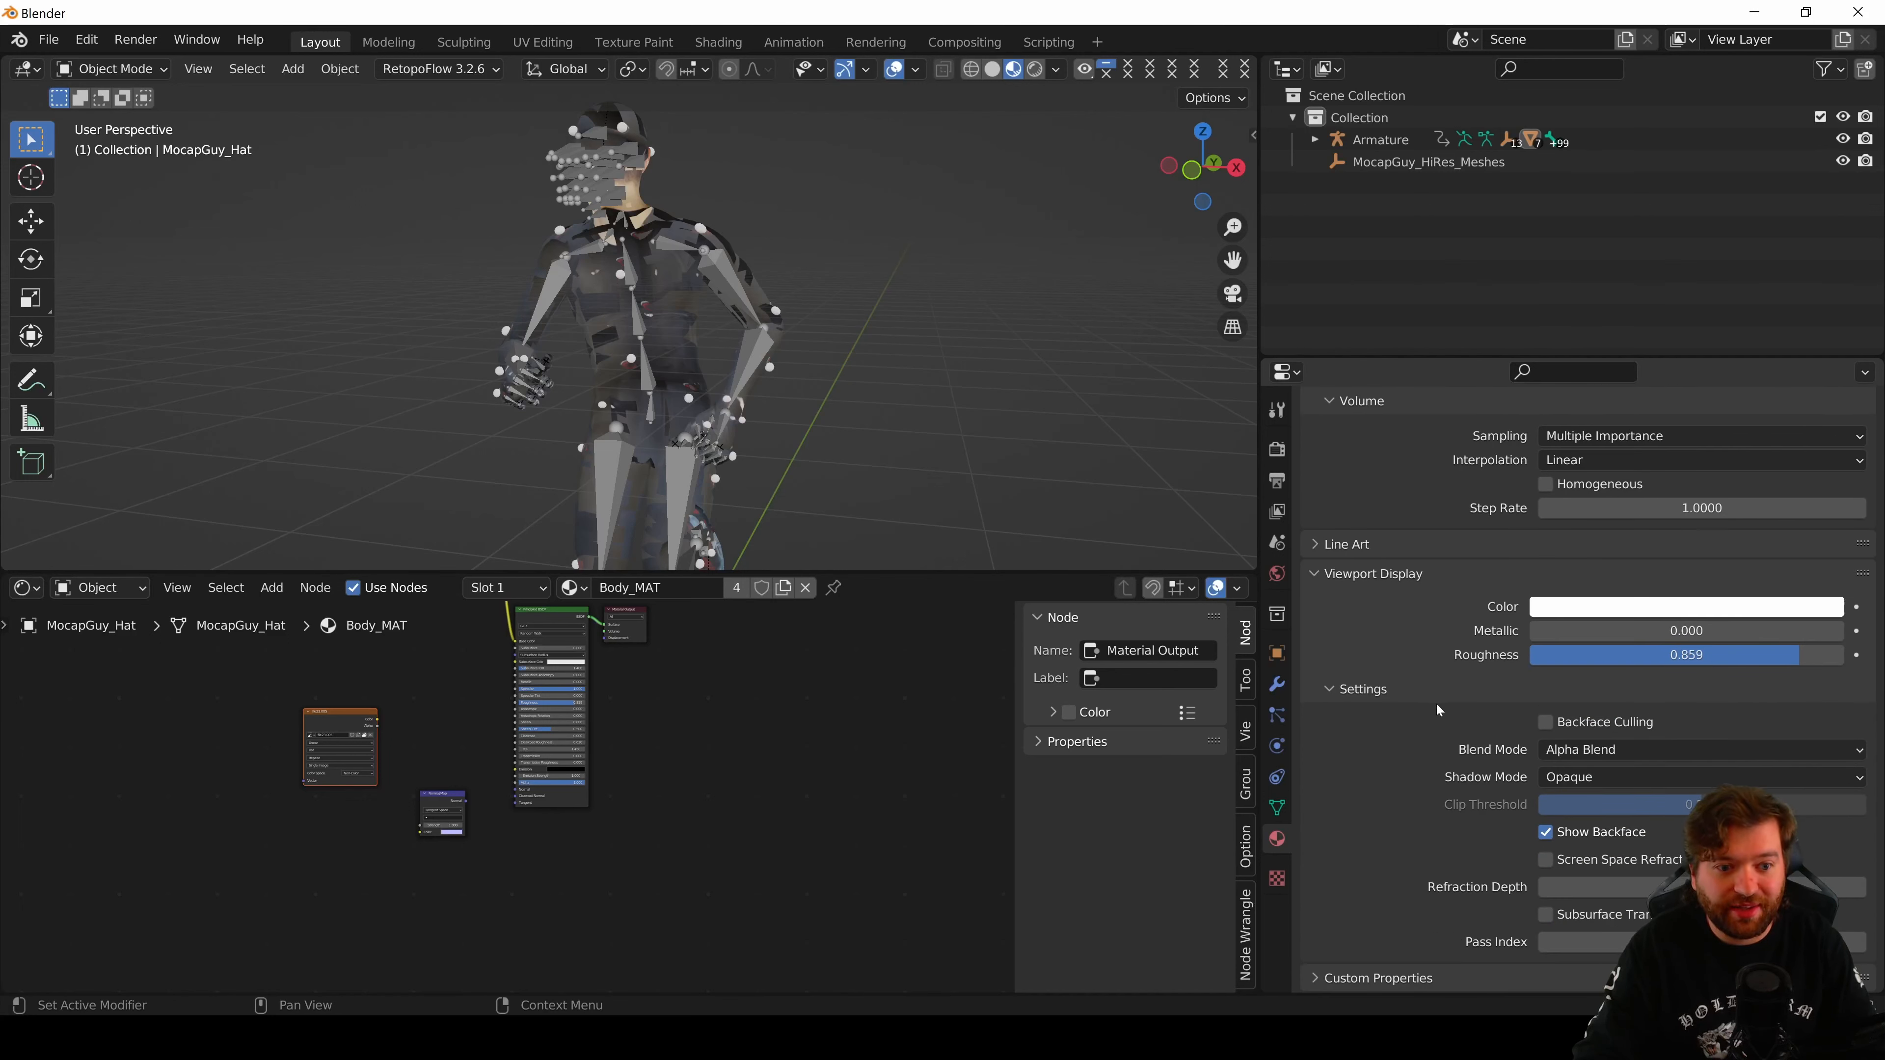
pyautogui.click(1589, 750)
pyautogui.click(1598, 776)
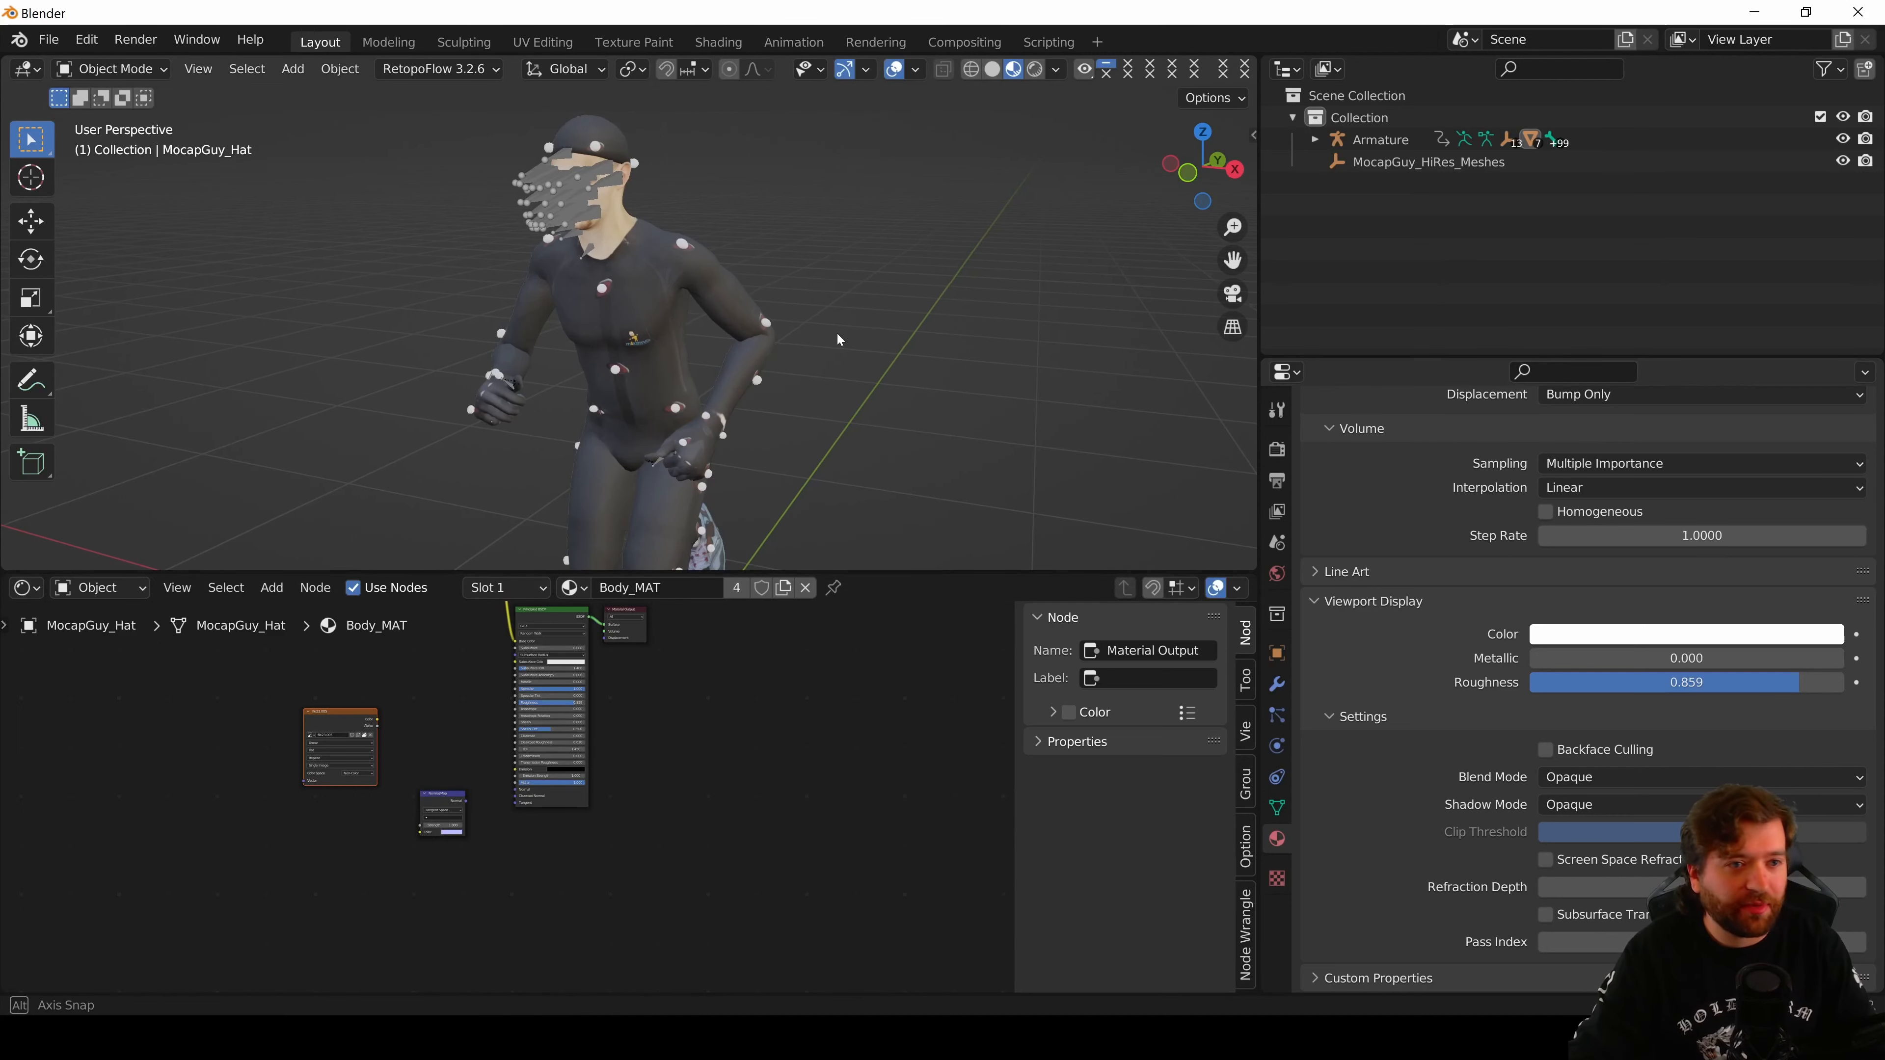
# - Inspect the character's opaque material in the viewport with the overlays off, then turn the overlays back on
pyautogui.moveTo(833, 336); pyautogui.dragTo(836, 339, button='middle')
pyautogui.hotkey('shift', 'z')
pyautogui.hotkey('shift', 'z')
pyautogui.click(894, 70)
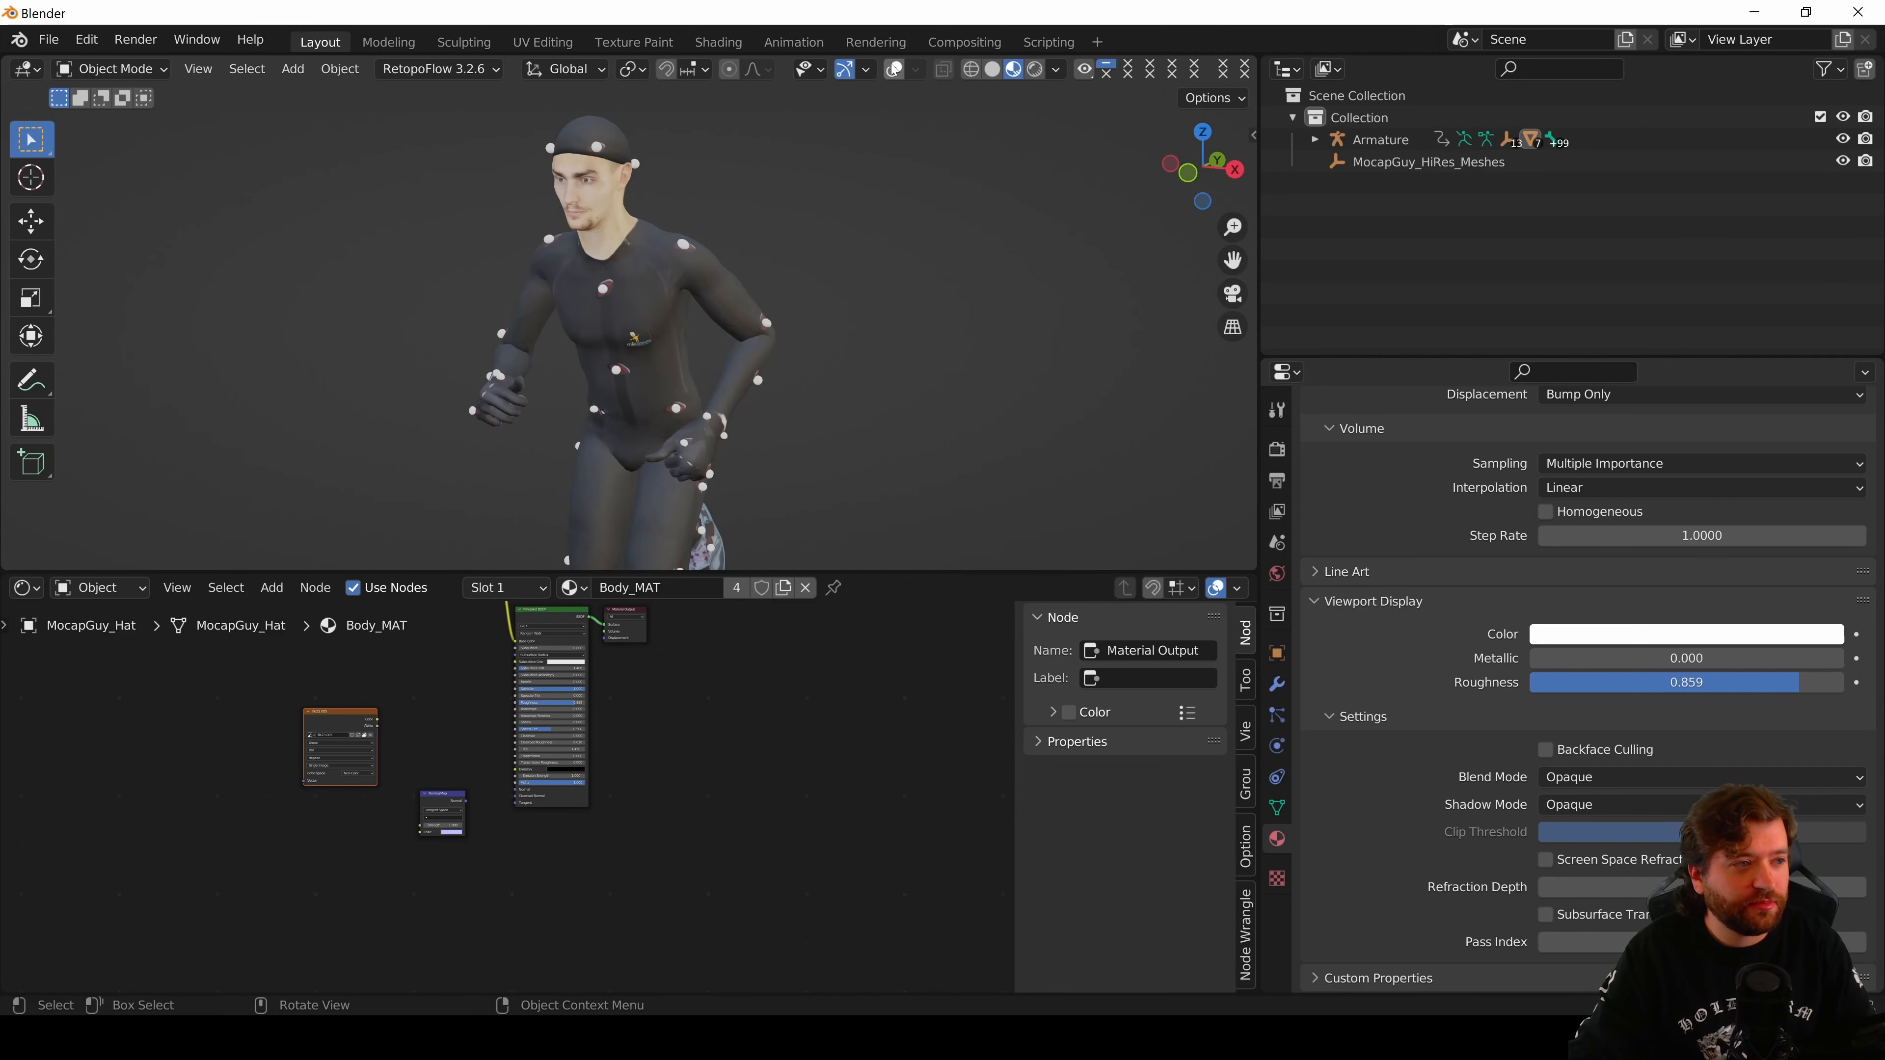
pyautogui.click(895, 70)
# - Shrink the Shader Editor area to enlarge the 3D viewport and change it back to a Timeline
pyautogui.moveTo(940, 572); pyautogui.dragTo(927, 863)
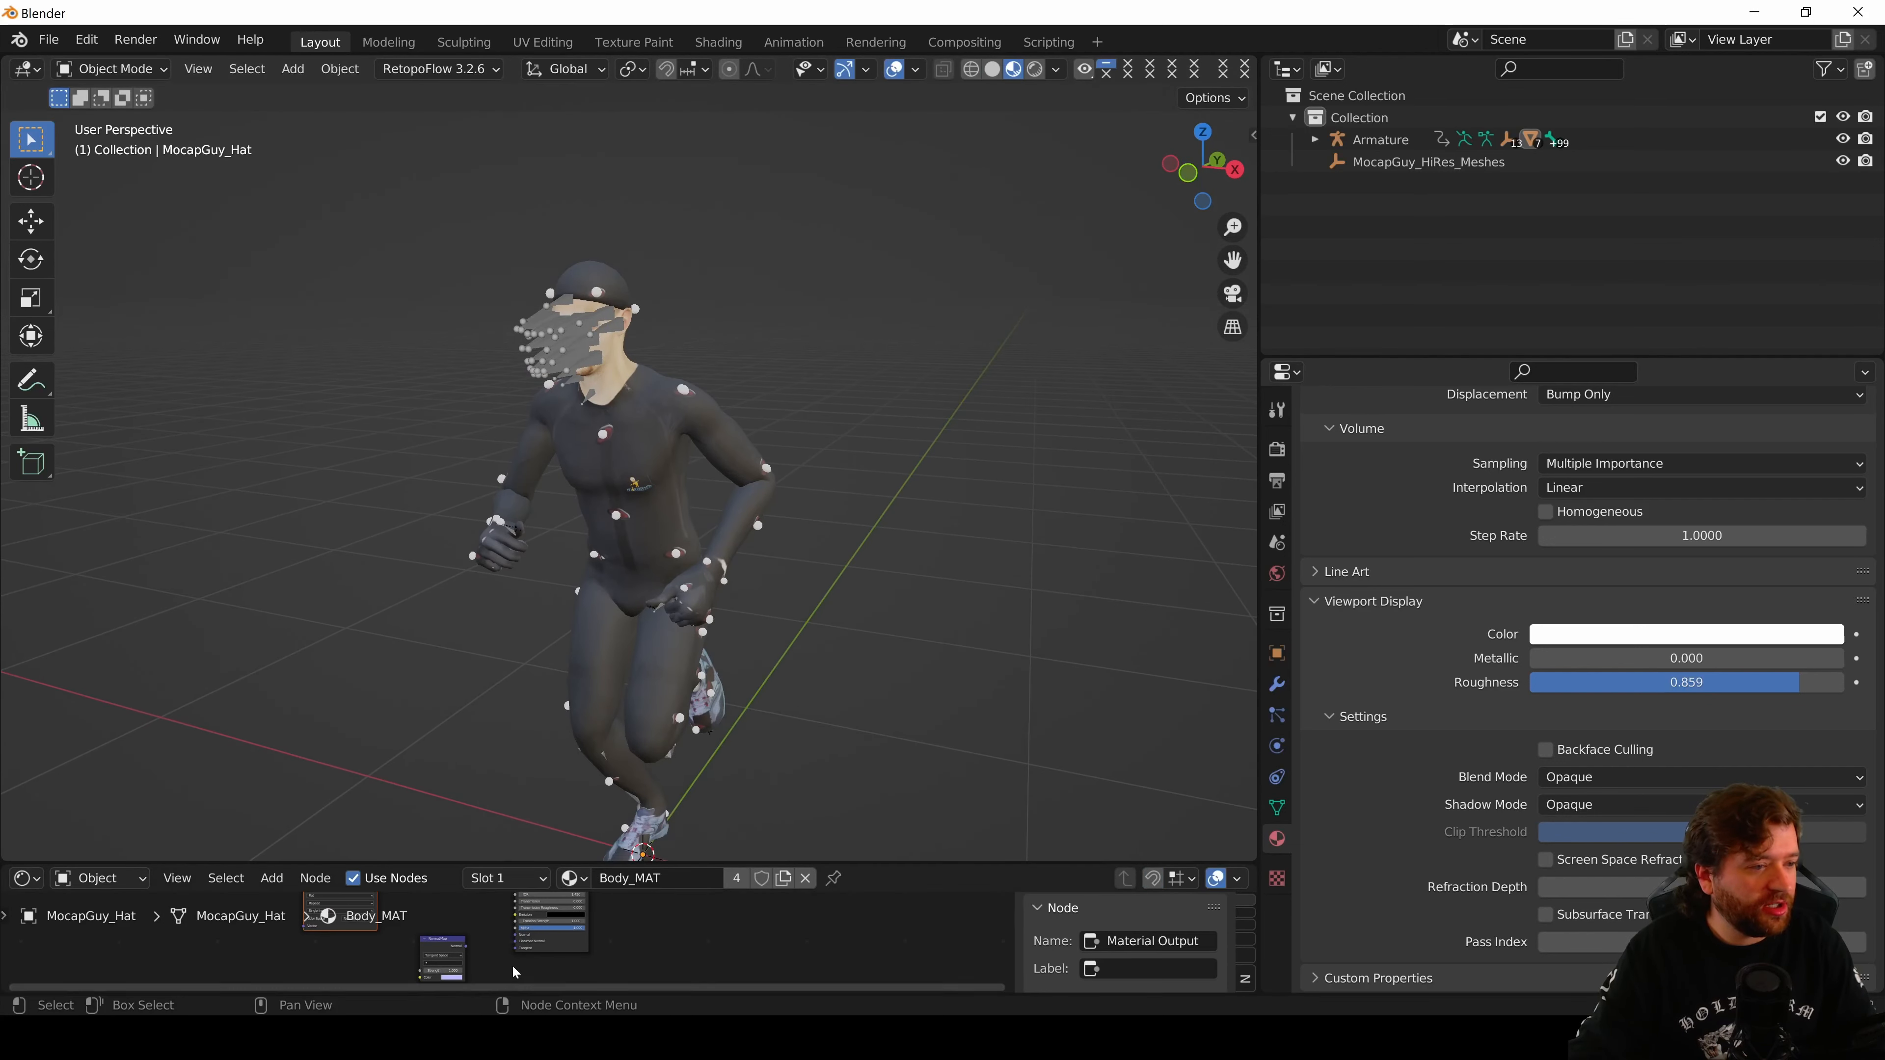
pyautogui.click(25, 878)
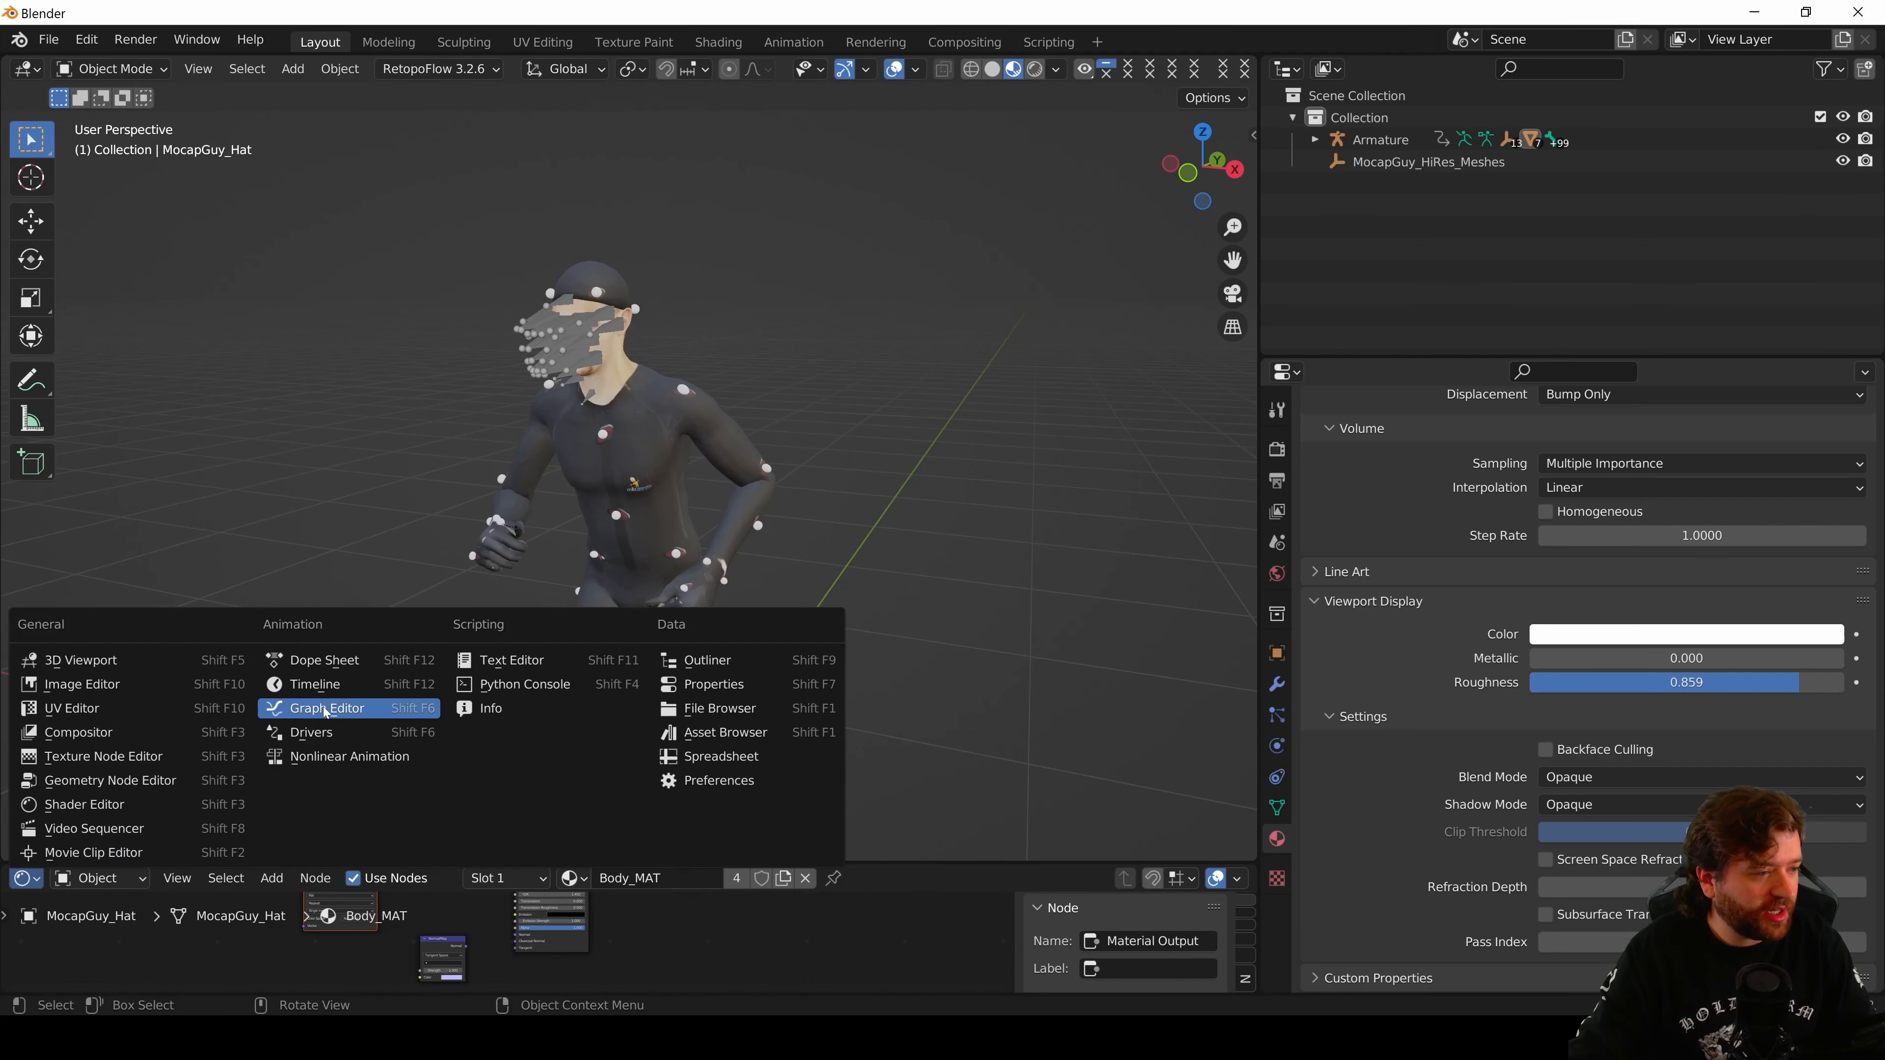
pyautogui.click(315, 684)
# - Play the fall animation and return to the first frame
pyautogui.press('space')
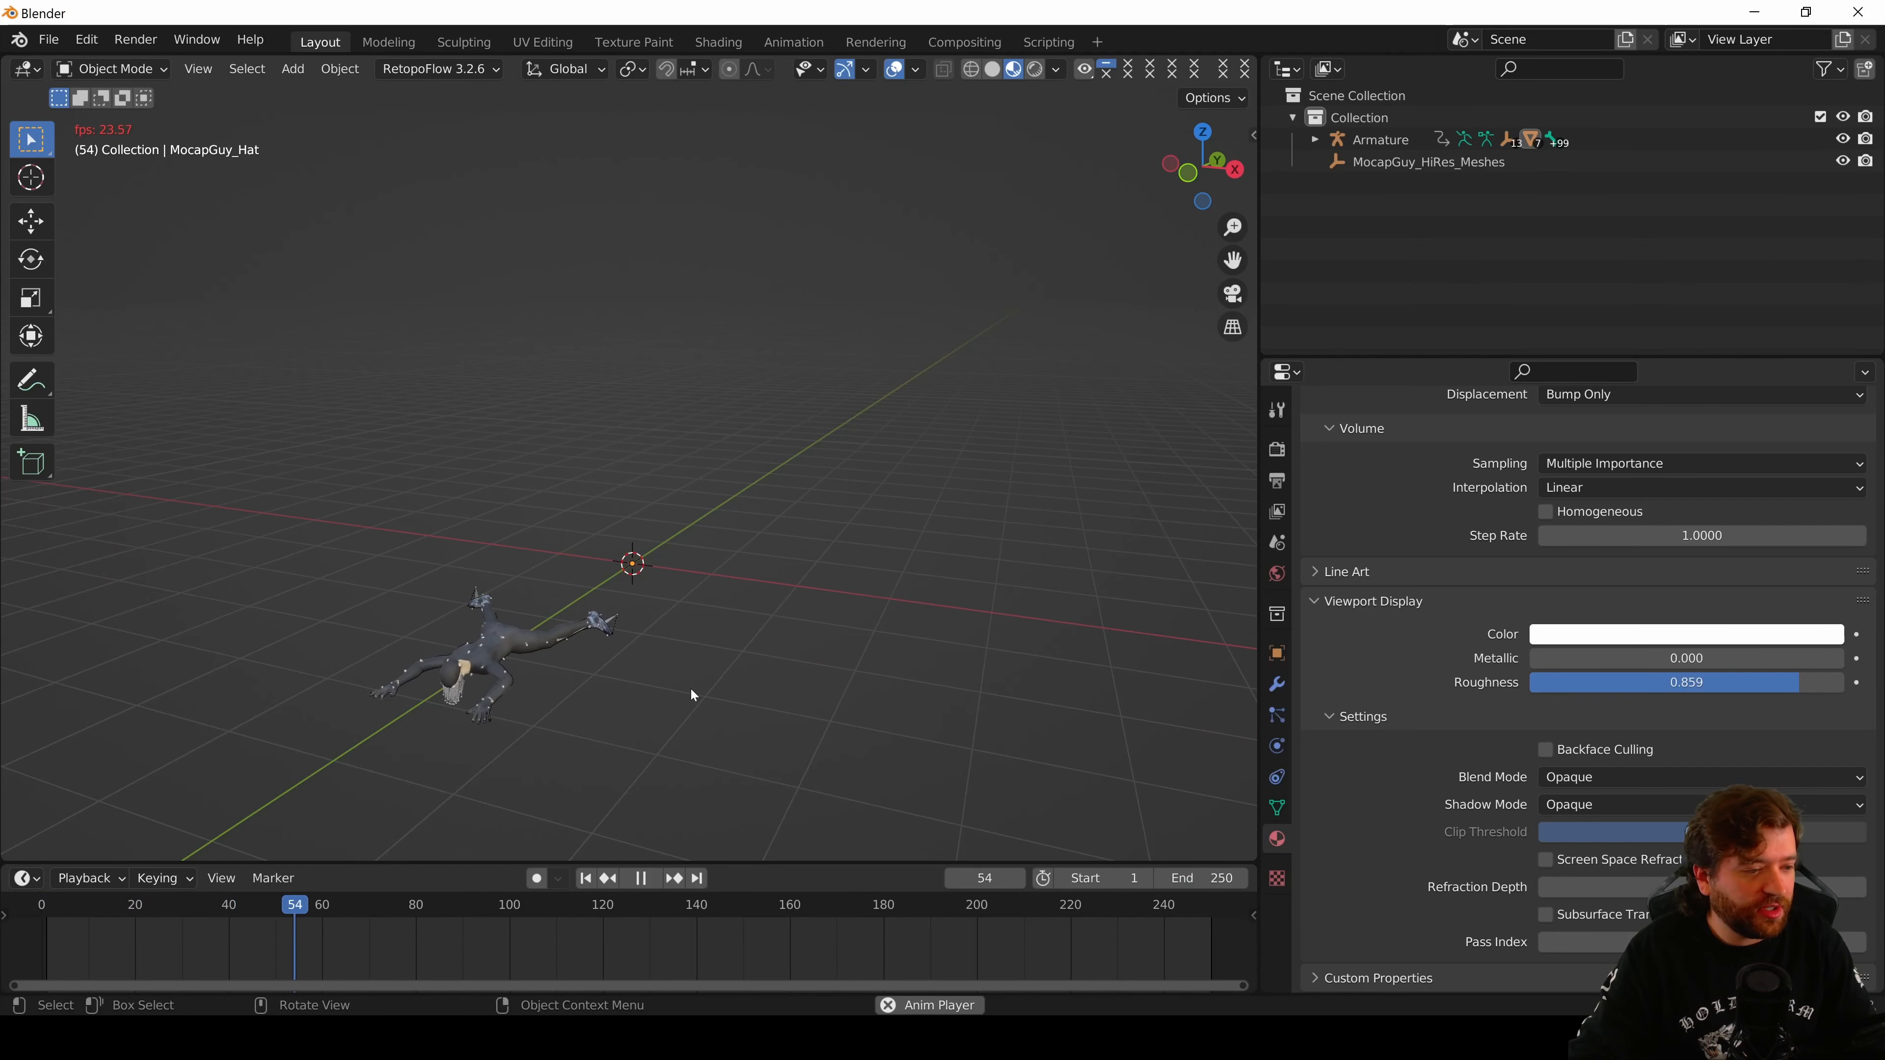
pyautogui.press('space')
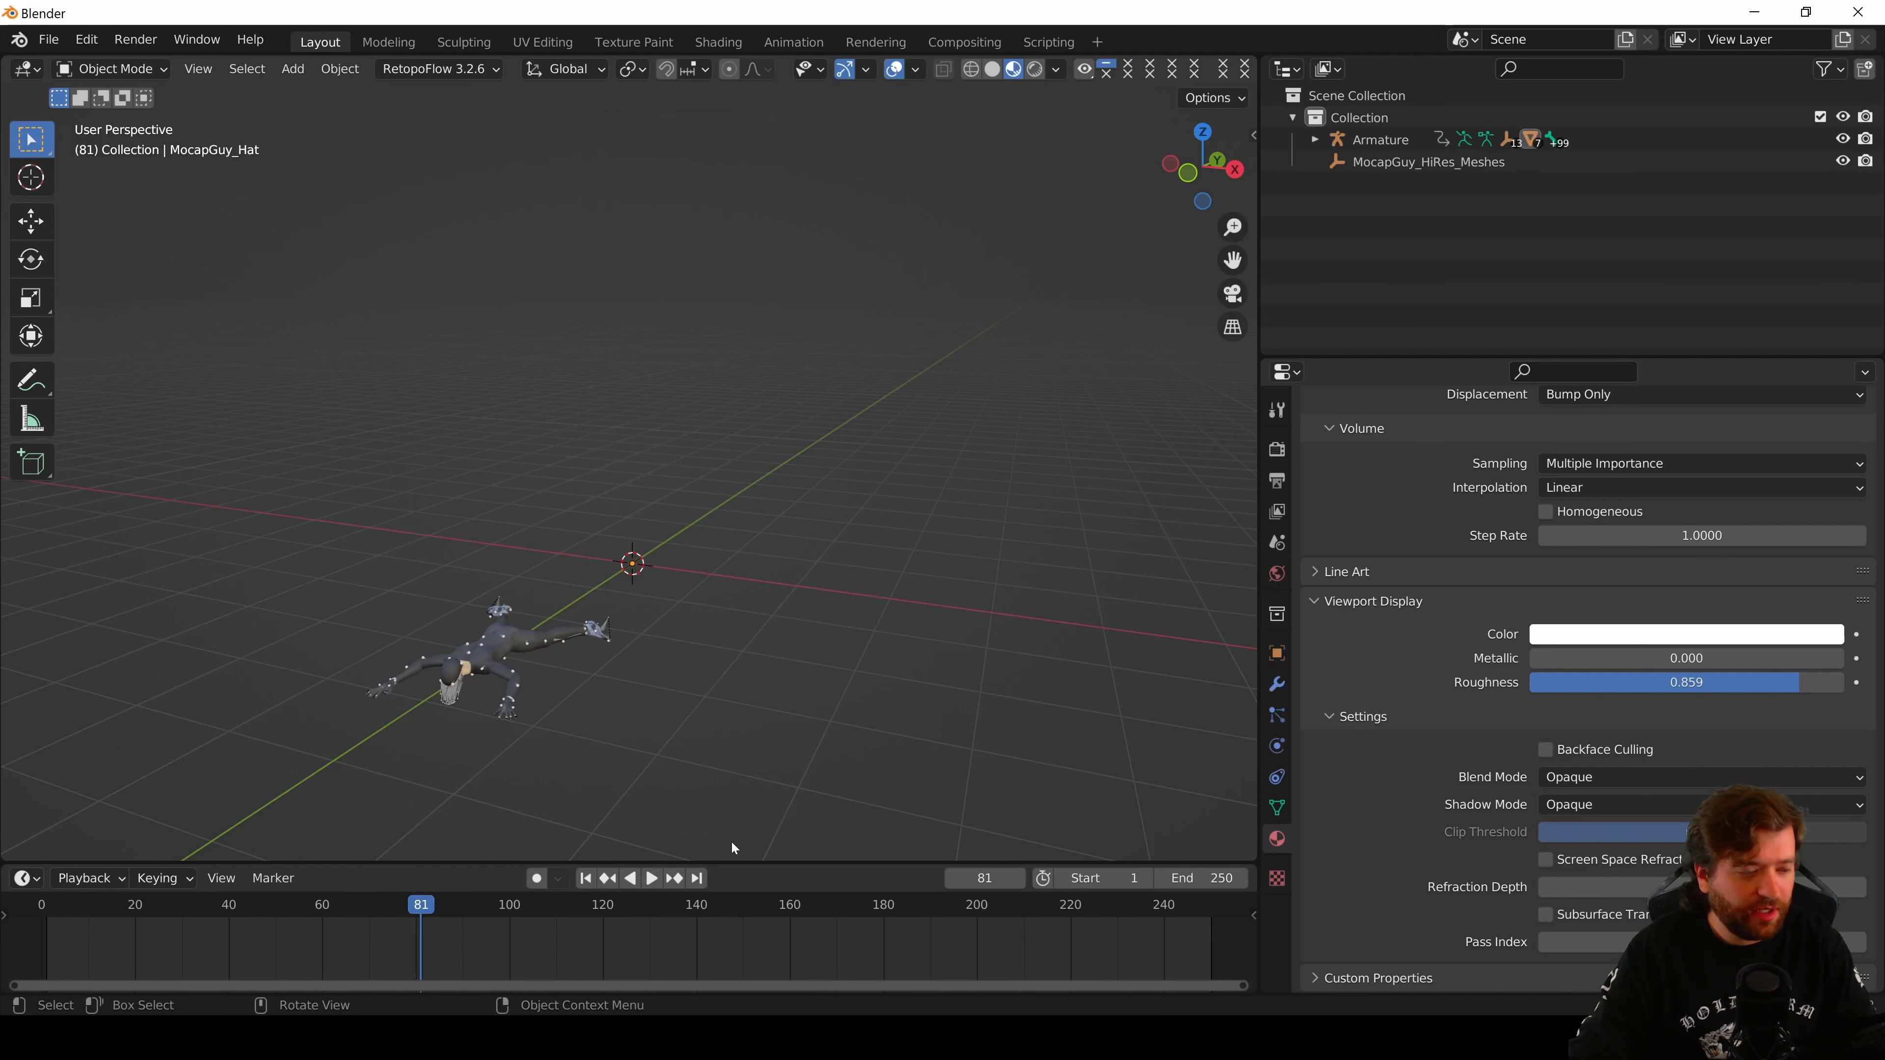
pyautogui.hotkey('shift', 'Left')
pyautogui.scroll(5, 791, 591)
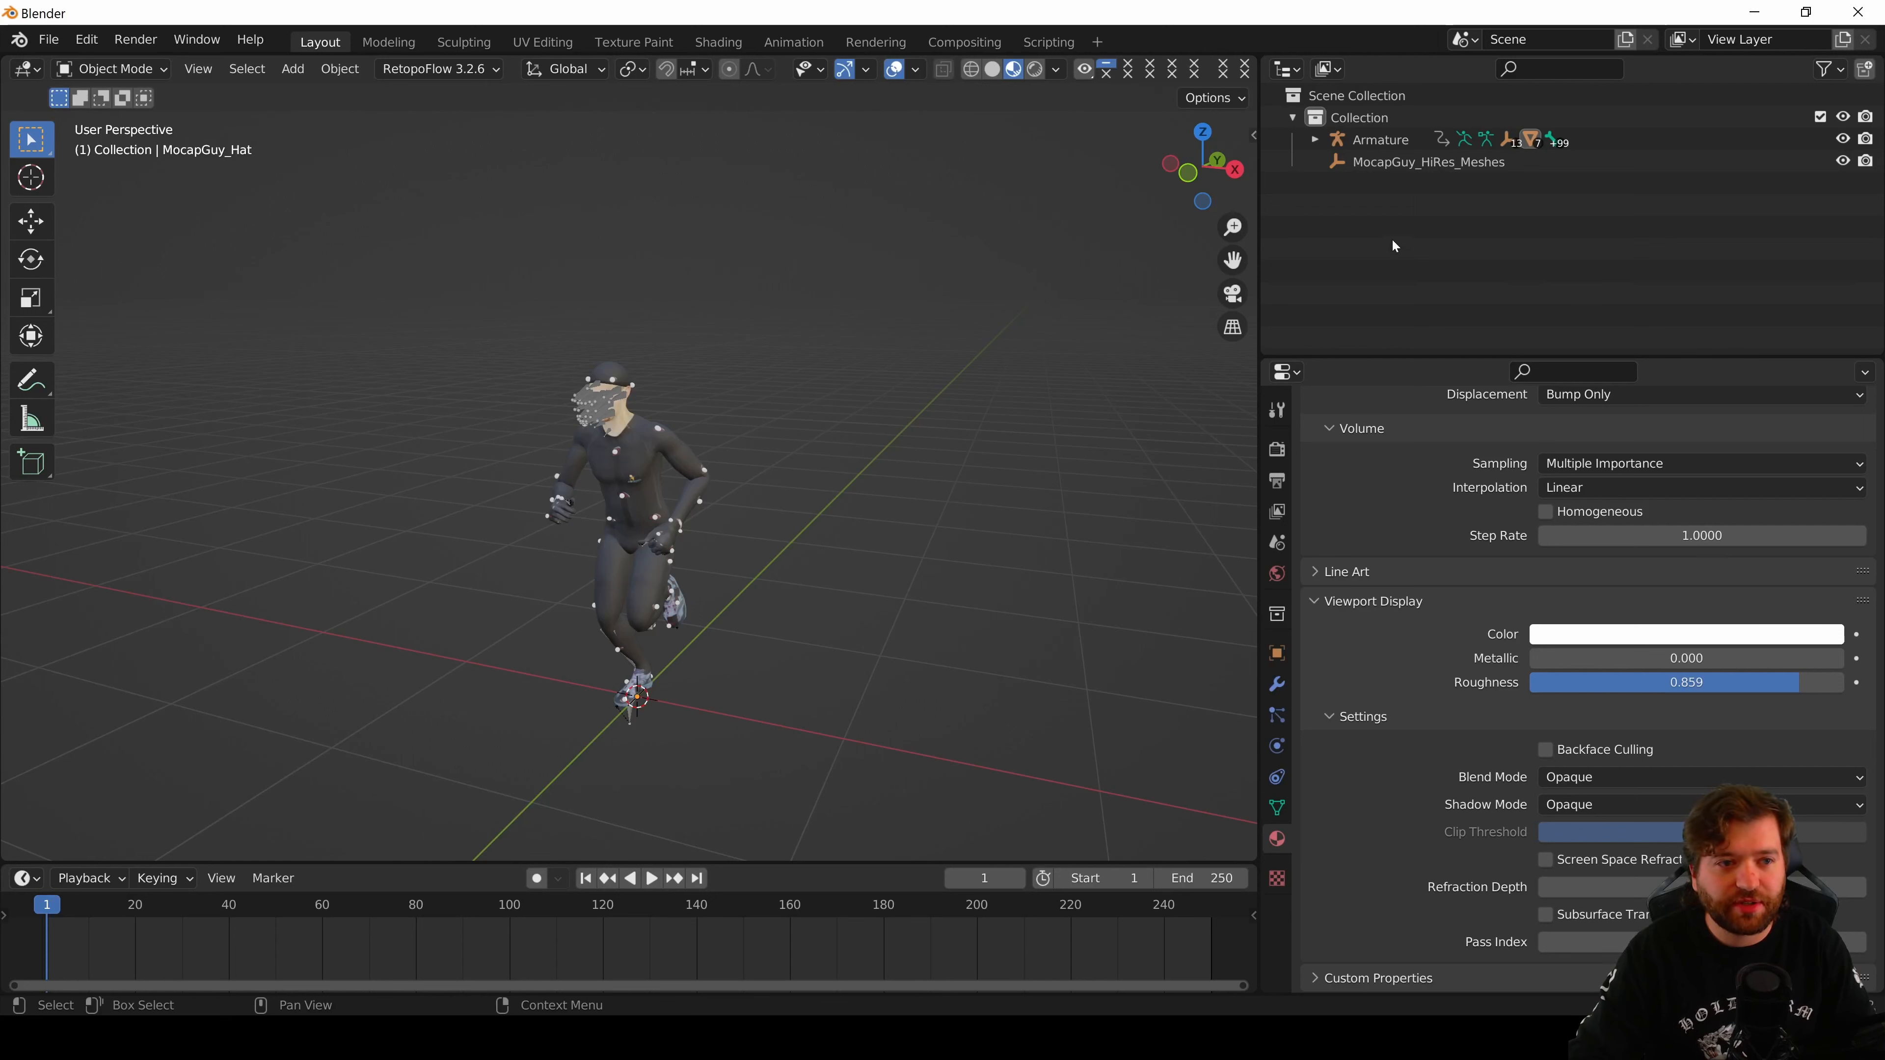
# - Rename the character's collection to MocapAnimation
pyautogui.click(1358, 114)
pyautogui.doubleClick(1359, 117)
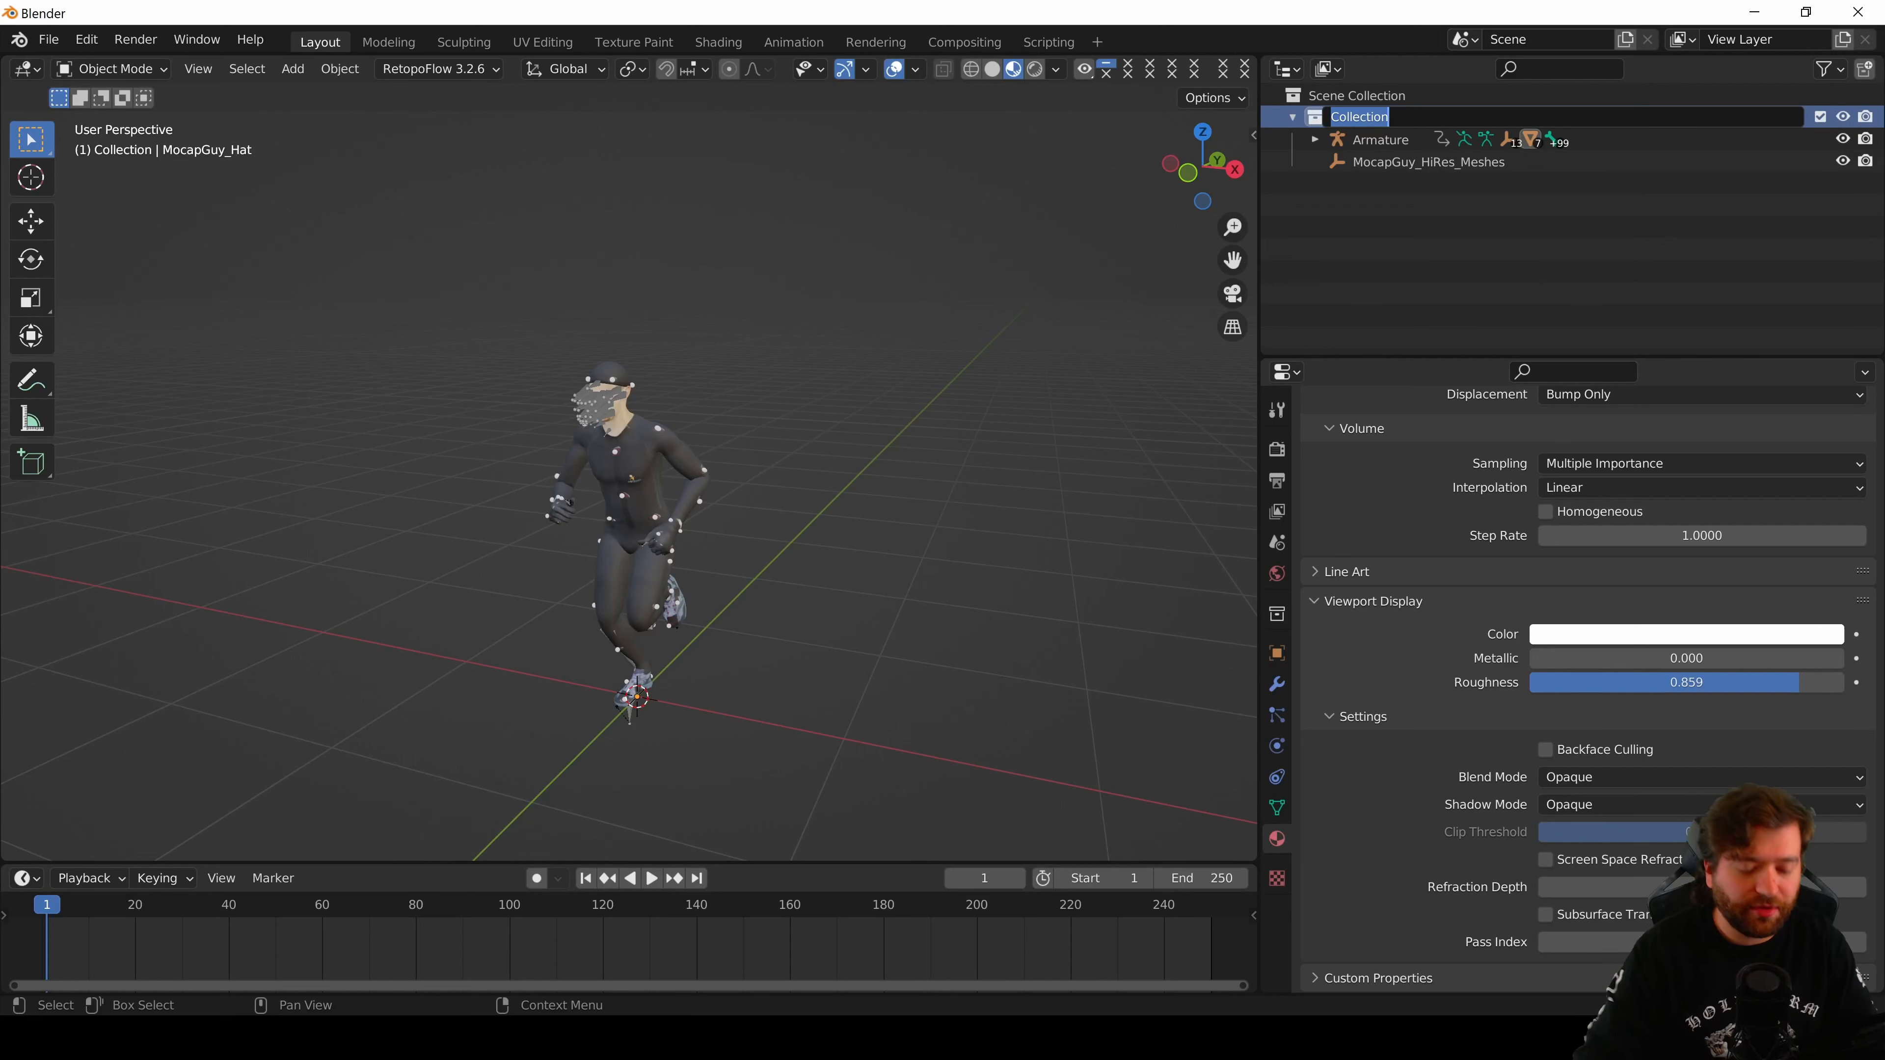
pyautogui.write('MocapAnima')
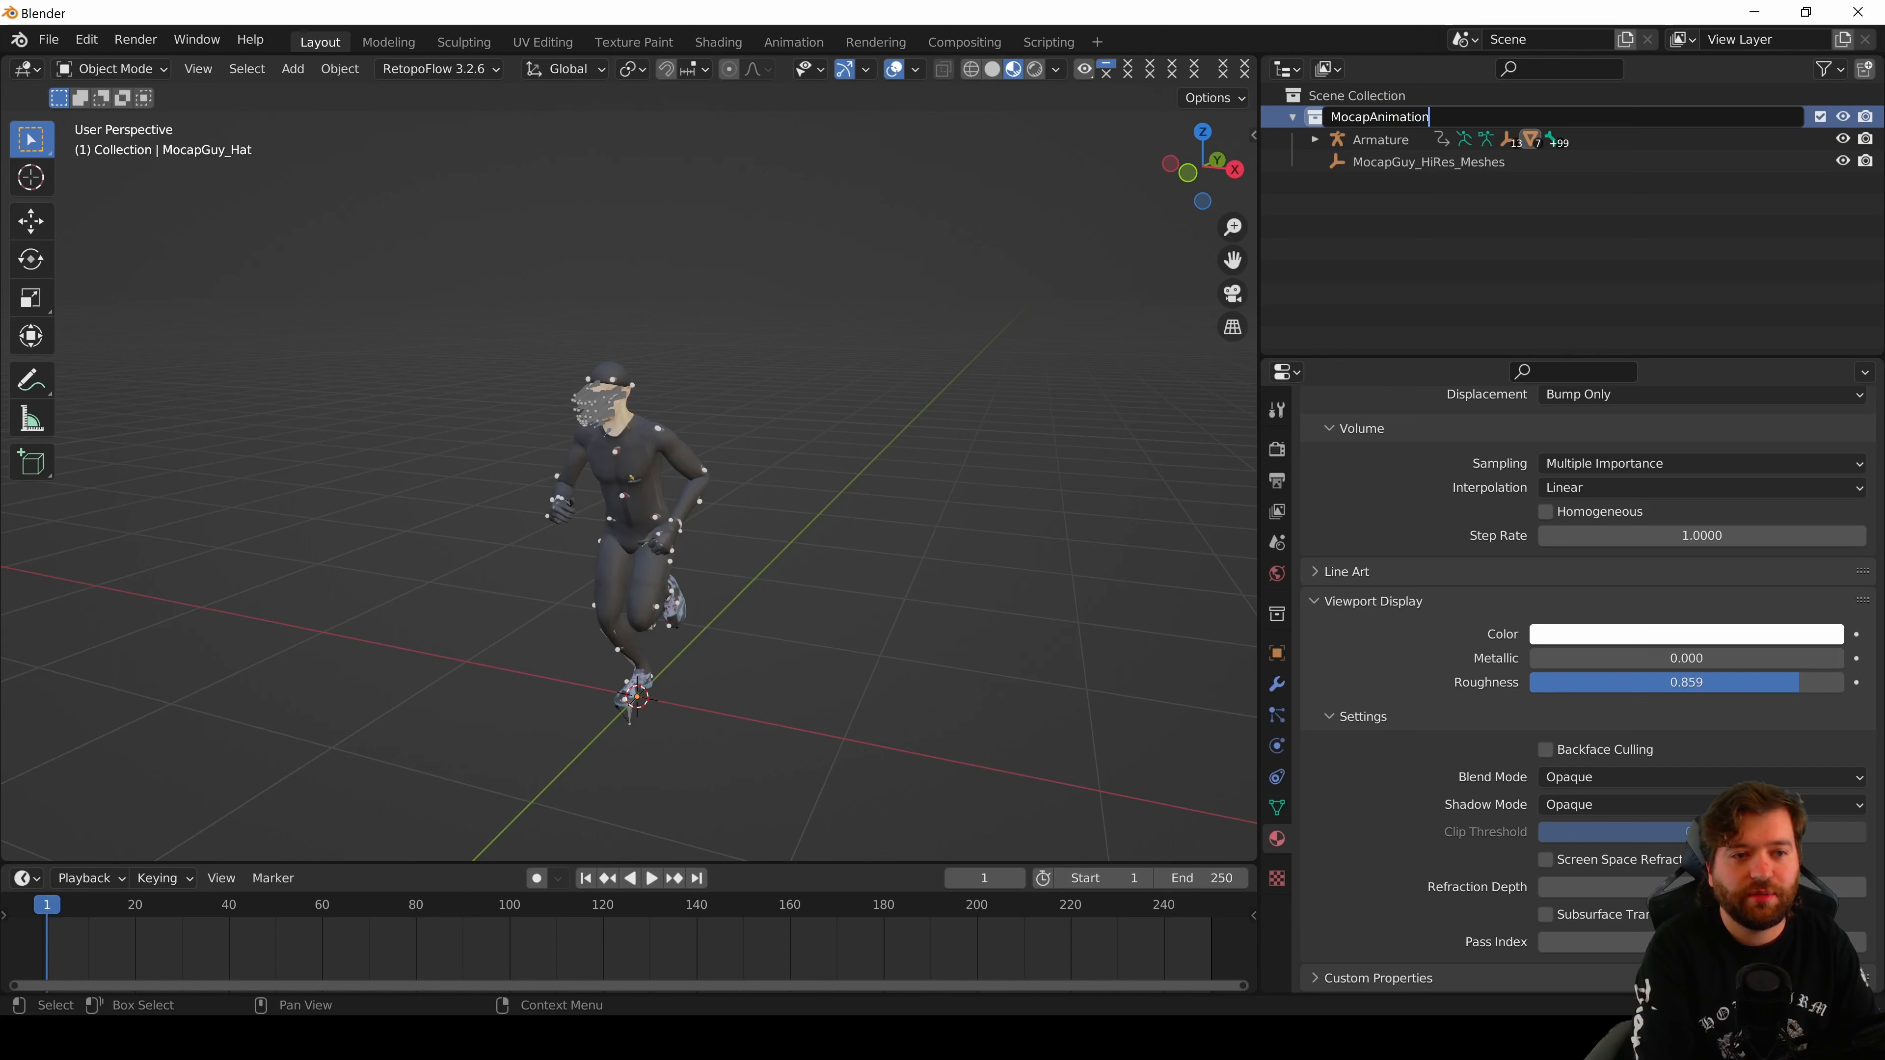
pyautogui.press('Return')
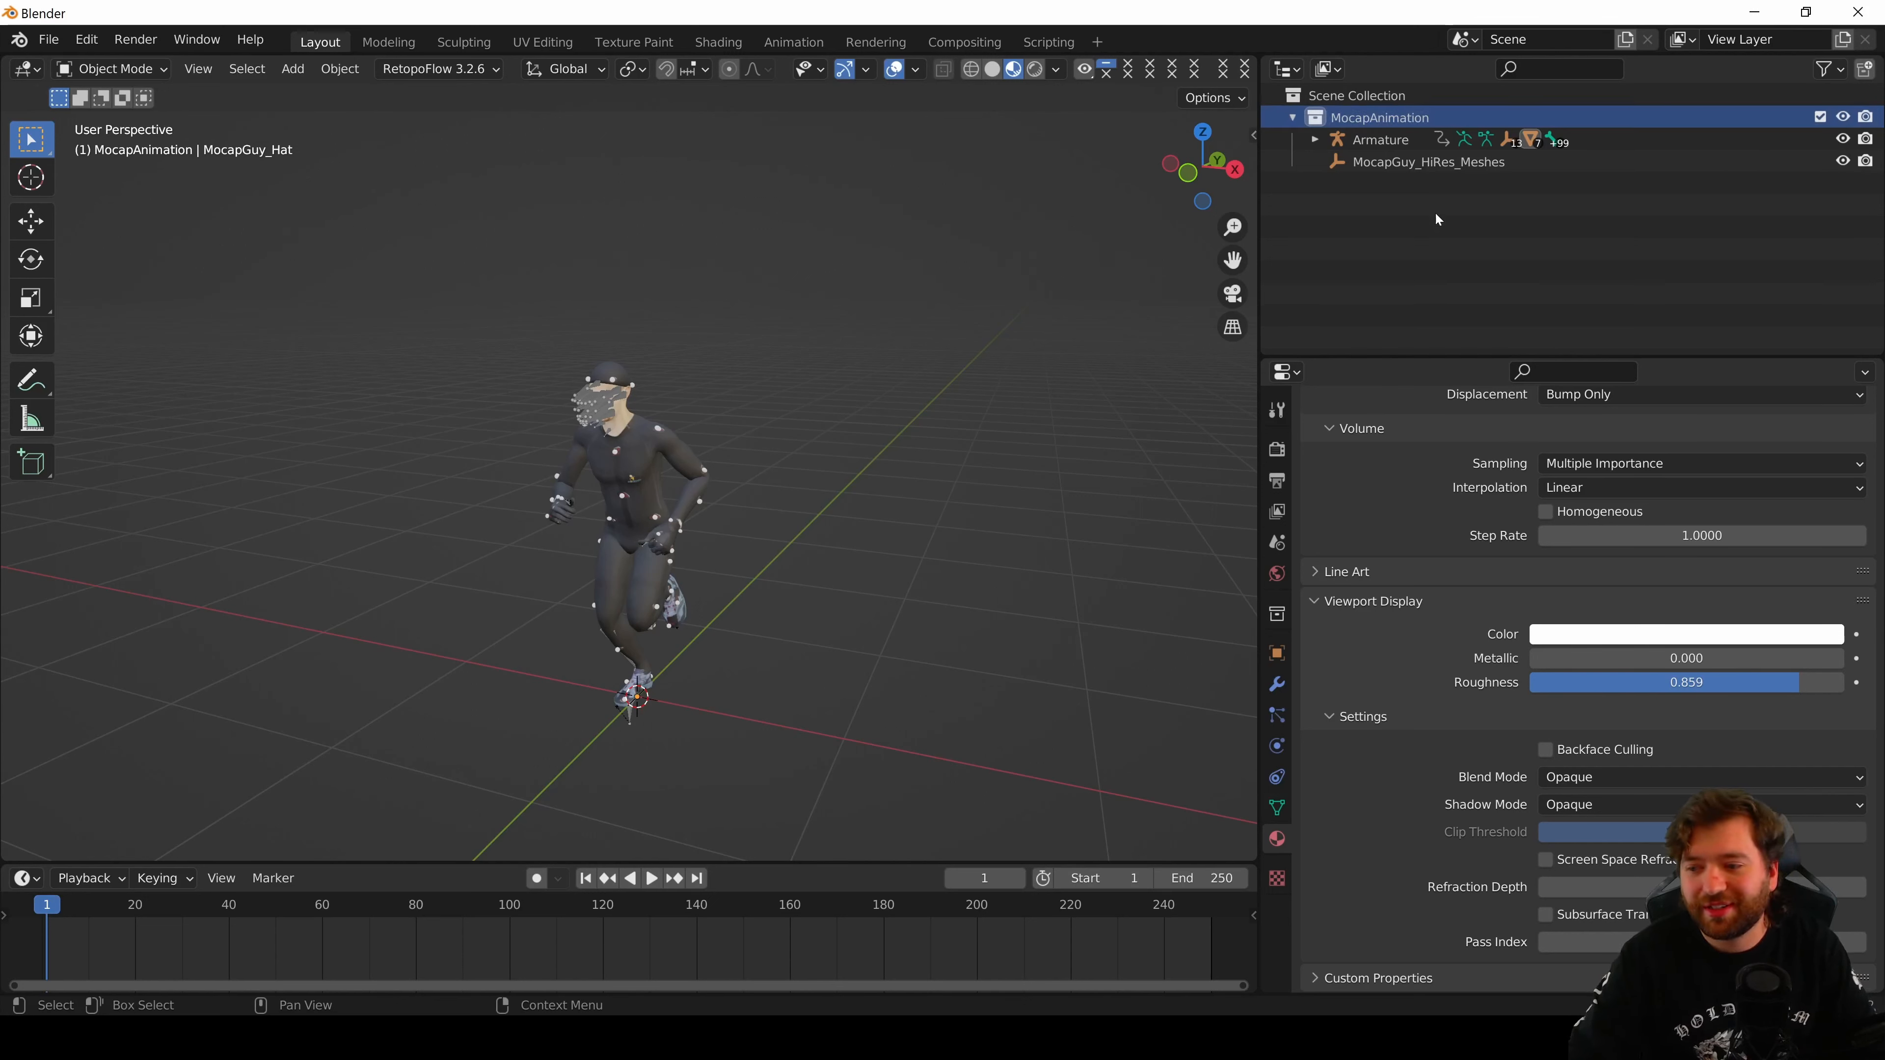
# - Collapse the MocapAnimation collection and create a new collection named Ninja beneath it
pyautogui.click(1292, 118)
pyautogui.press('c')
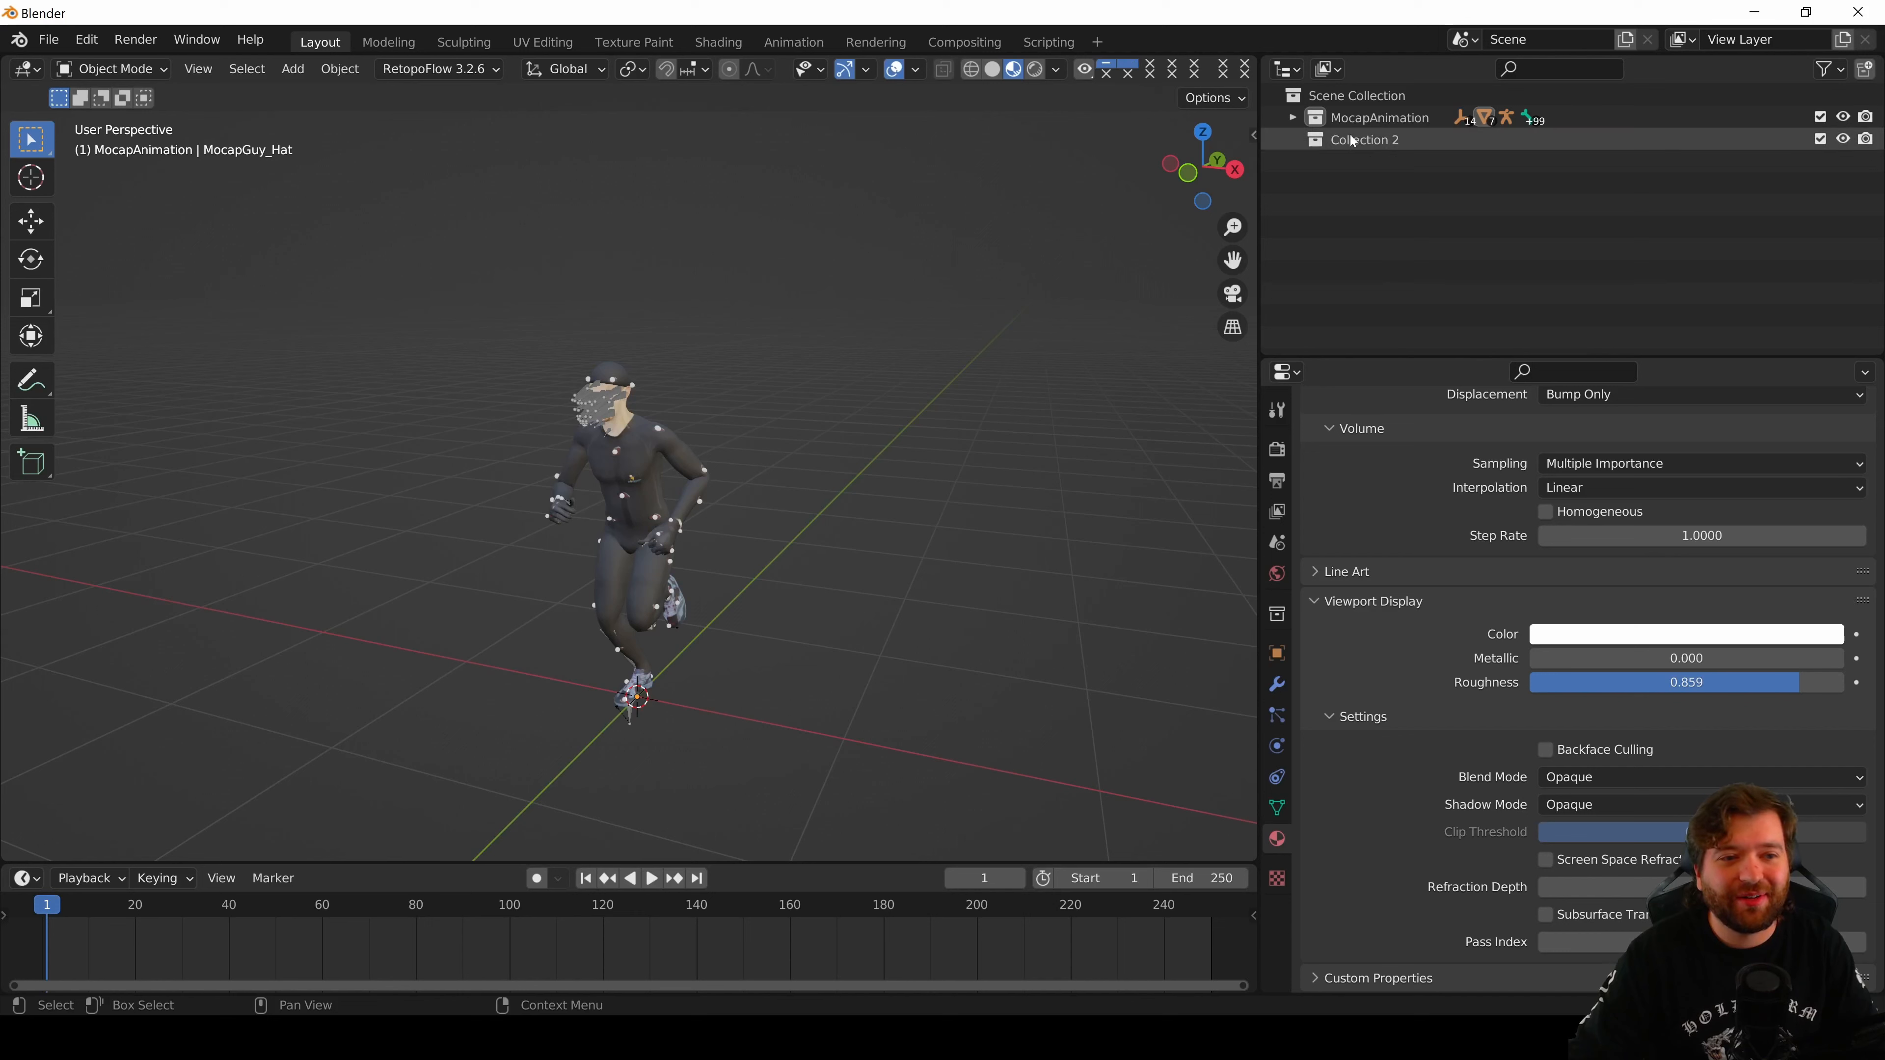
pyautogui.doubleClick(1355, 139)
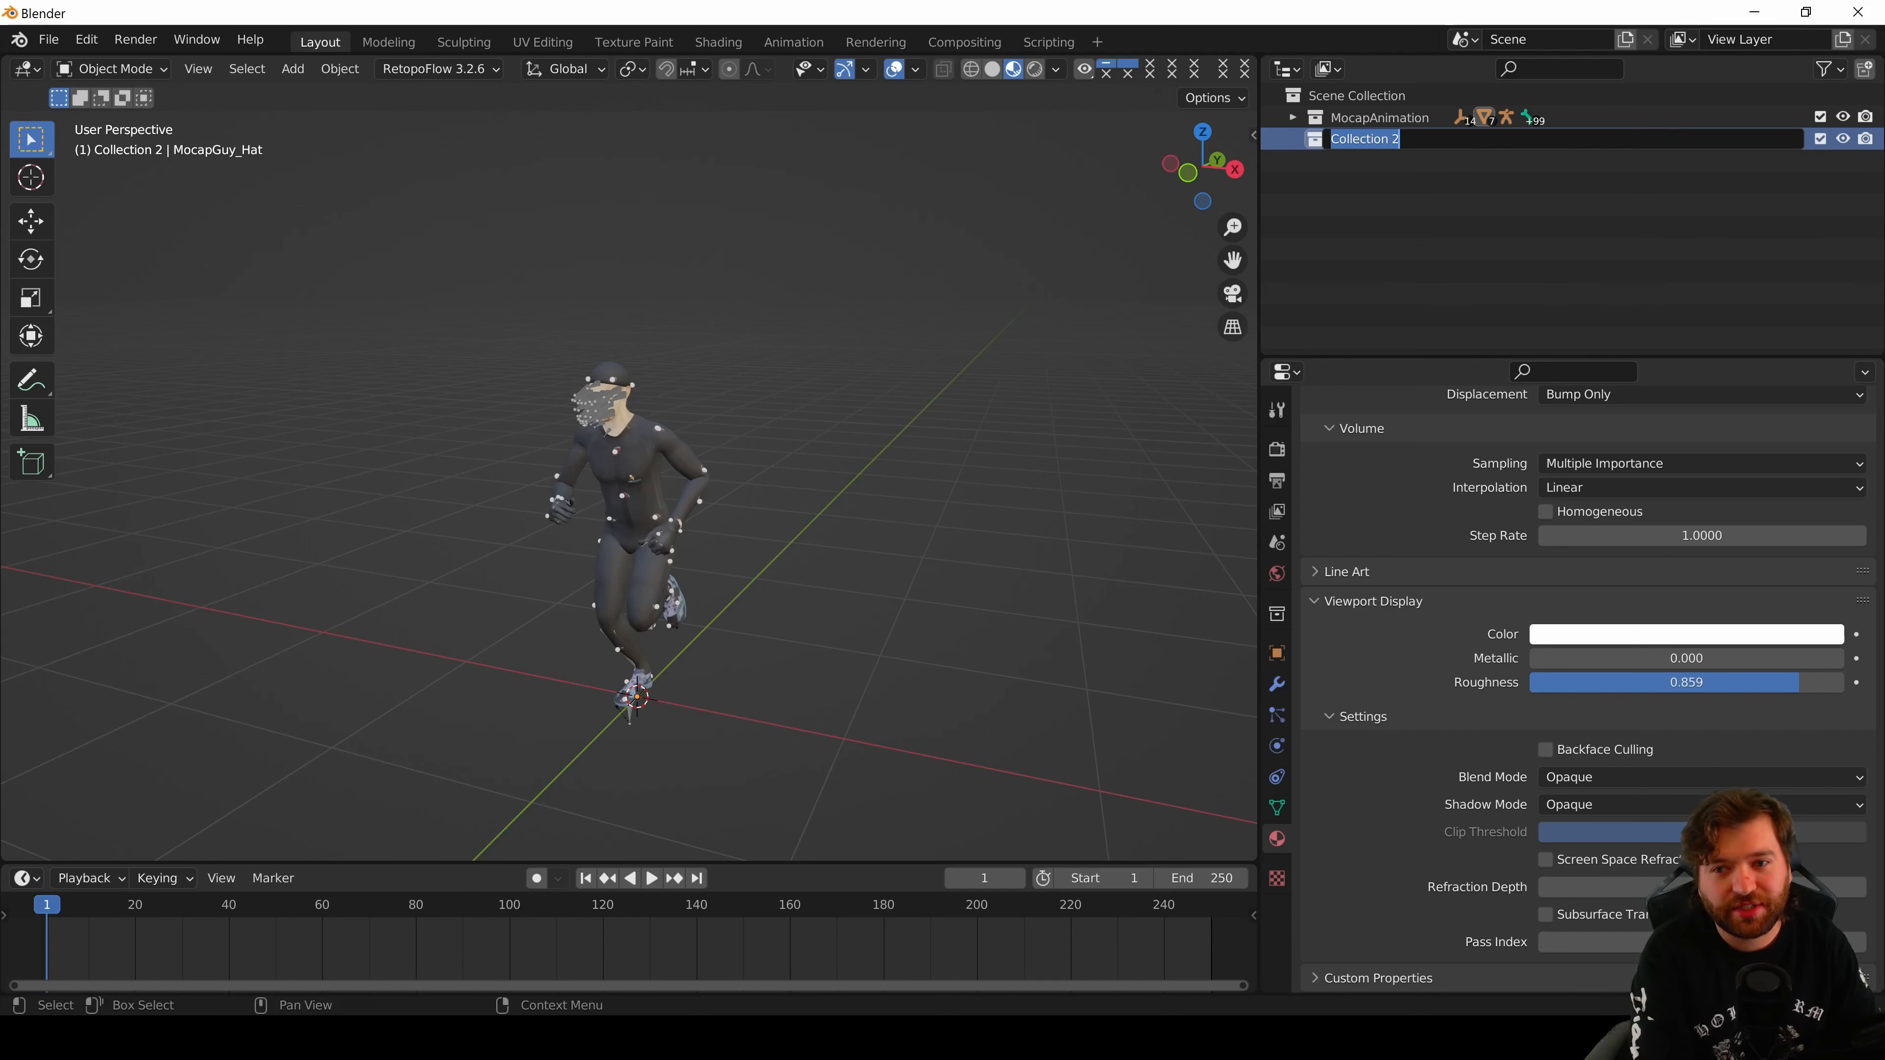
pyautogui.write('Ninja')
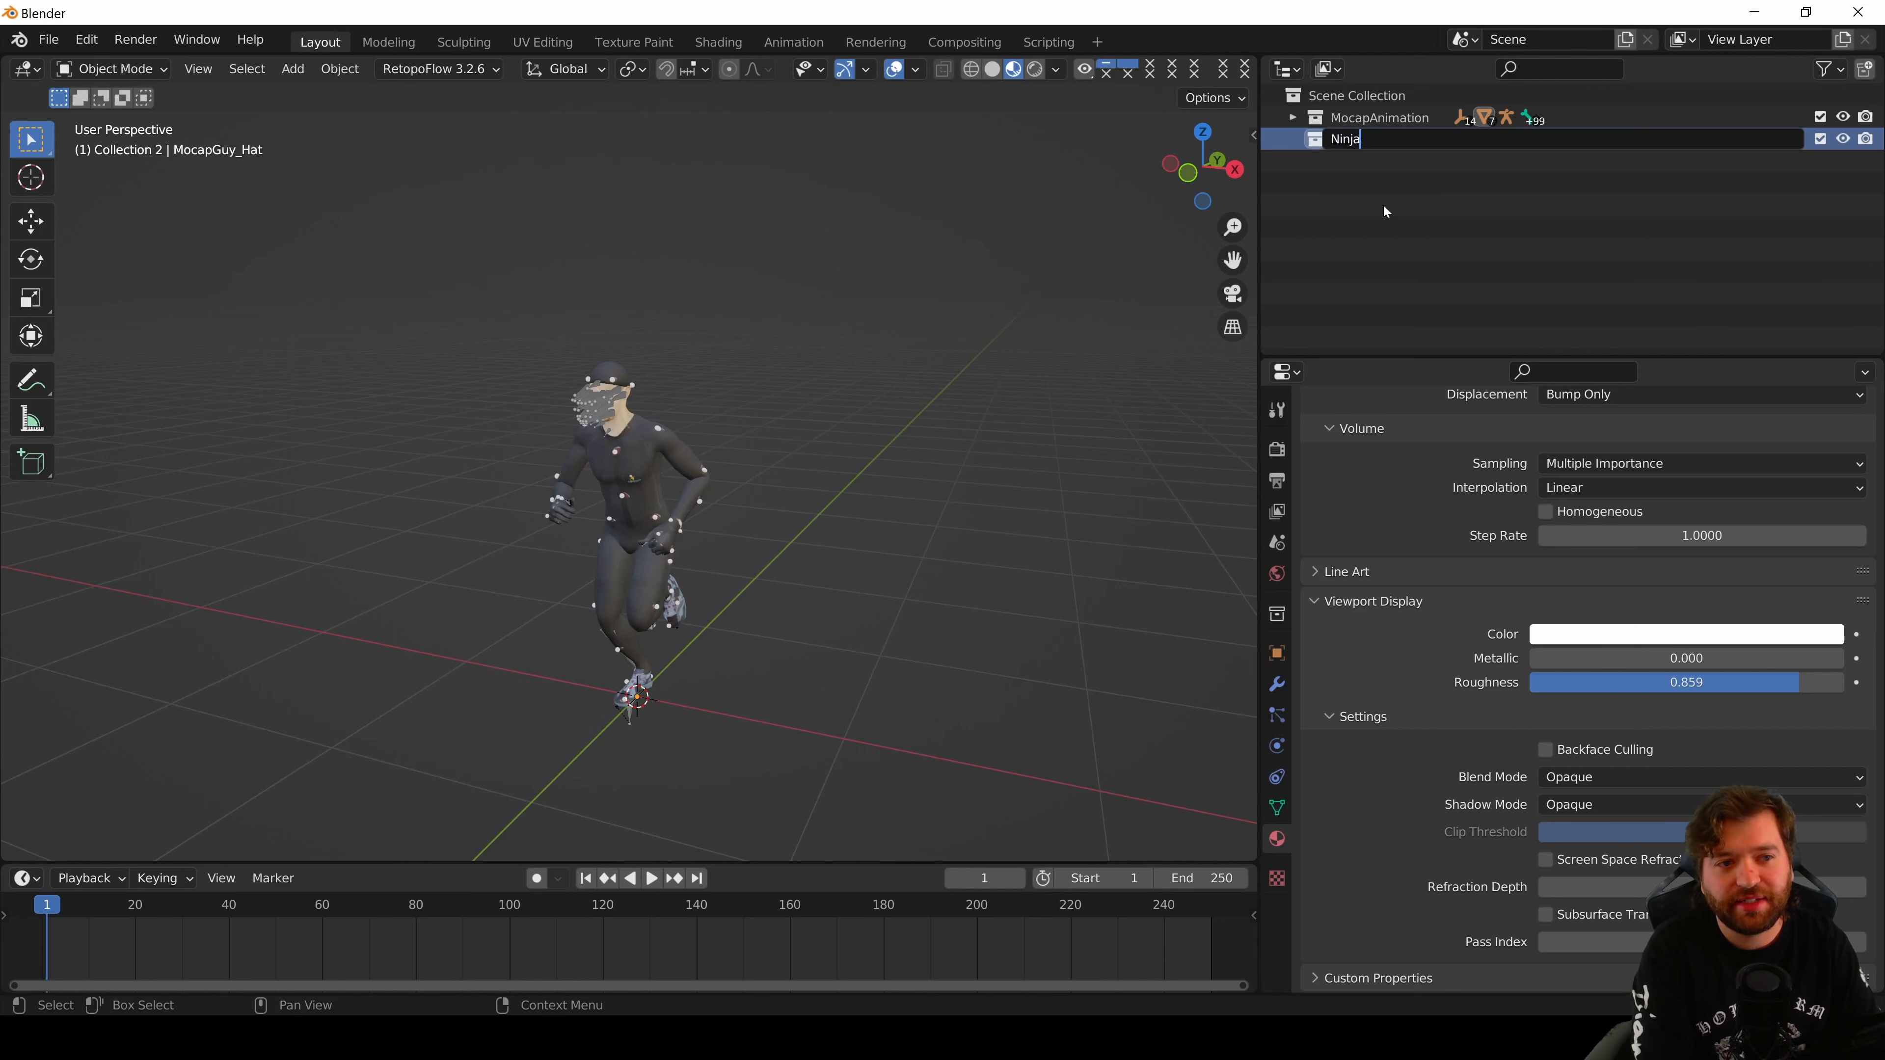
pyautogui.press('Return')
pyautogui.click(1384, 211)
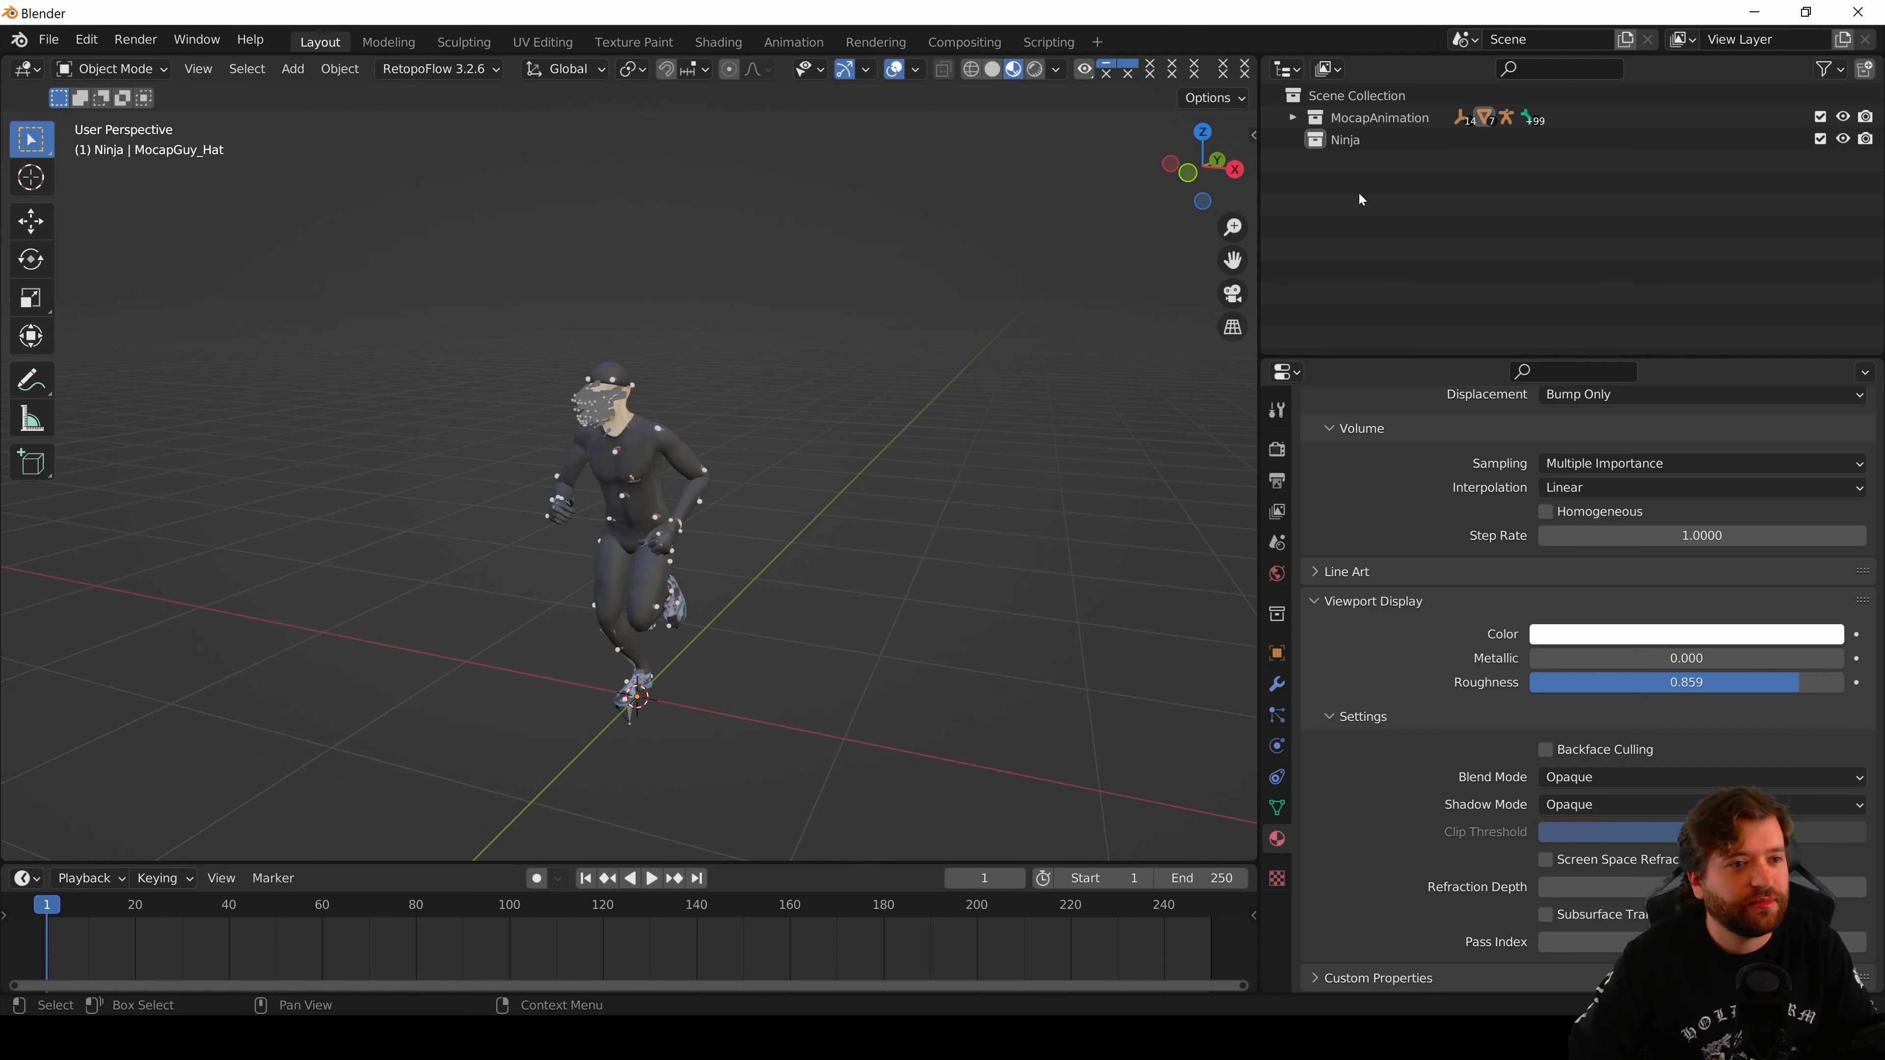
# - Import Fall Flat (2).fbx from Downloads into the Ninja collection with Automatic Bone Orientation enabled
pyautogui.click(48, 40)
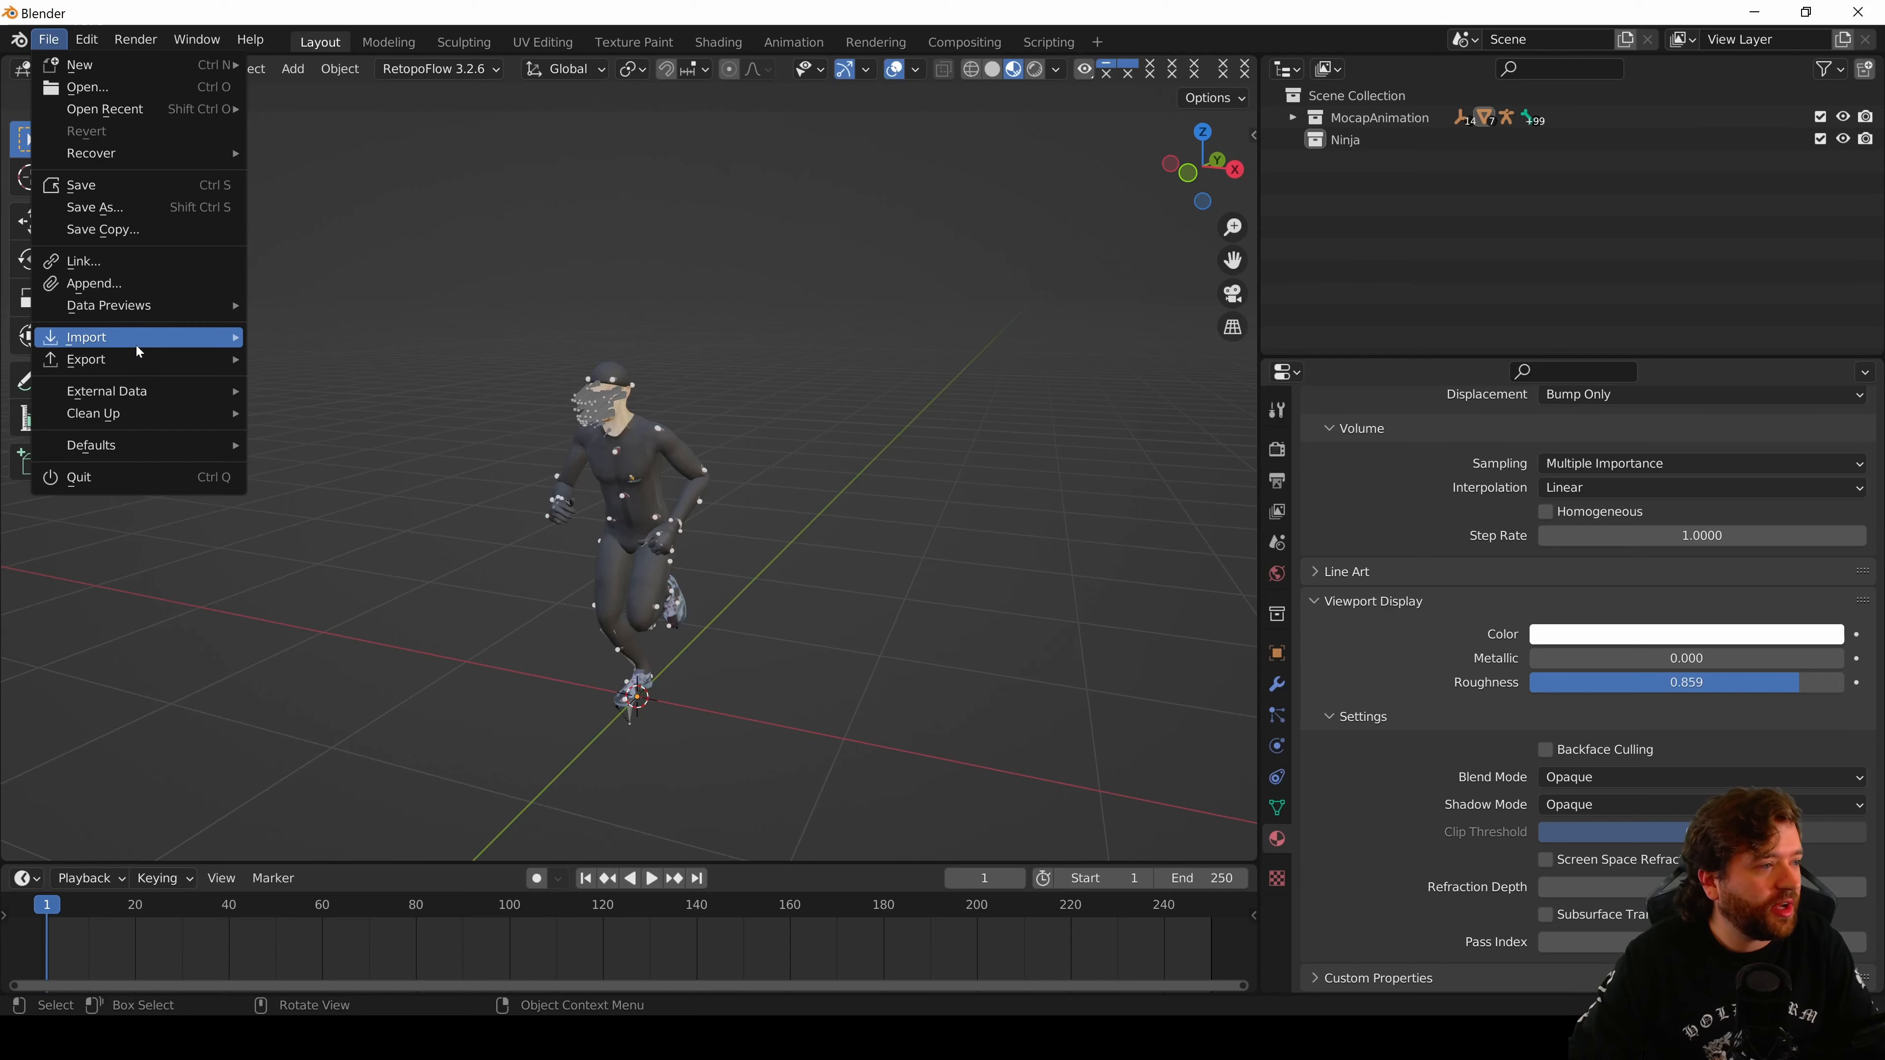
pyautogui.moveTo(136, 345)
pyautogui.click(396, 509)
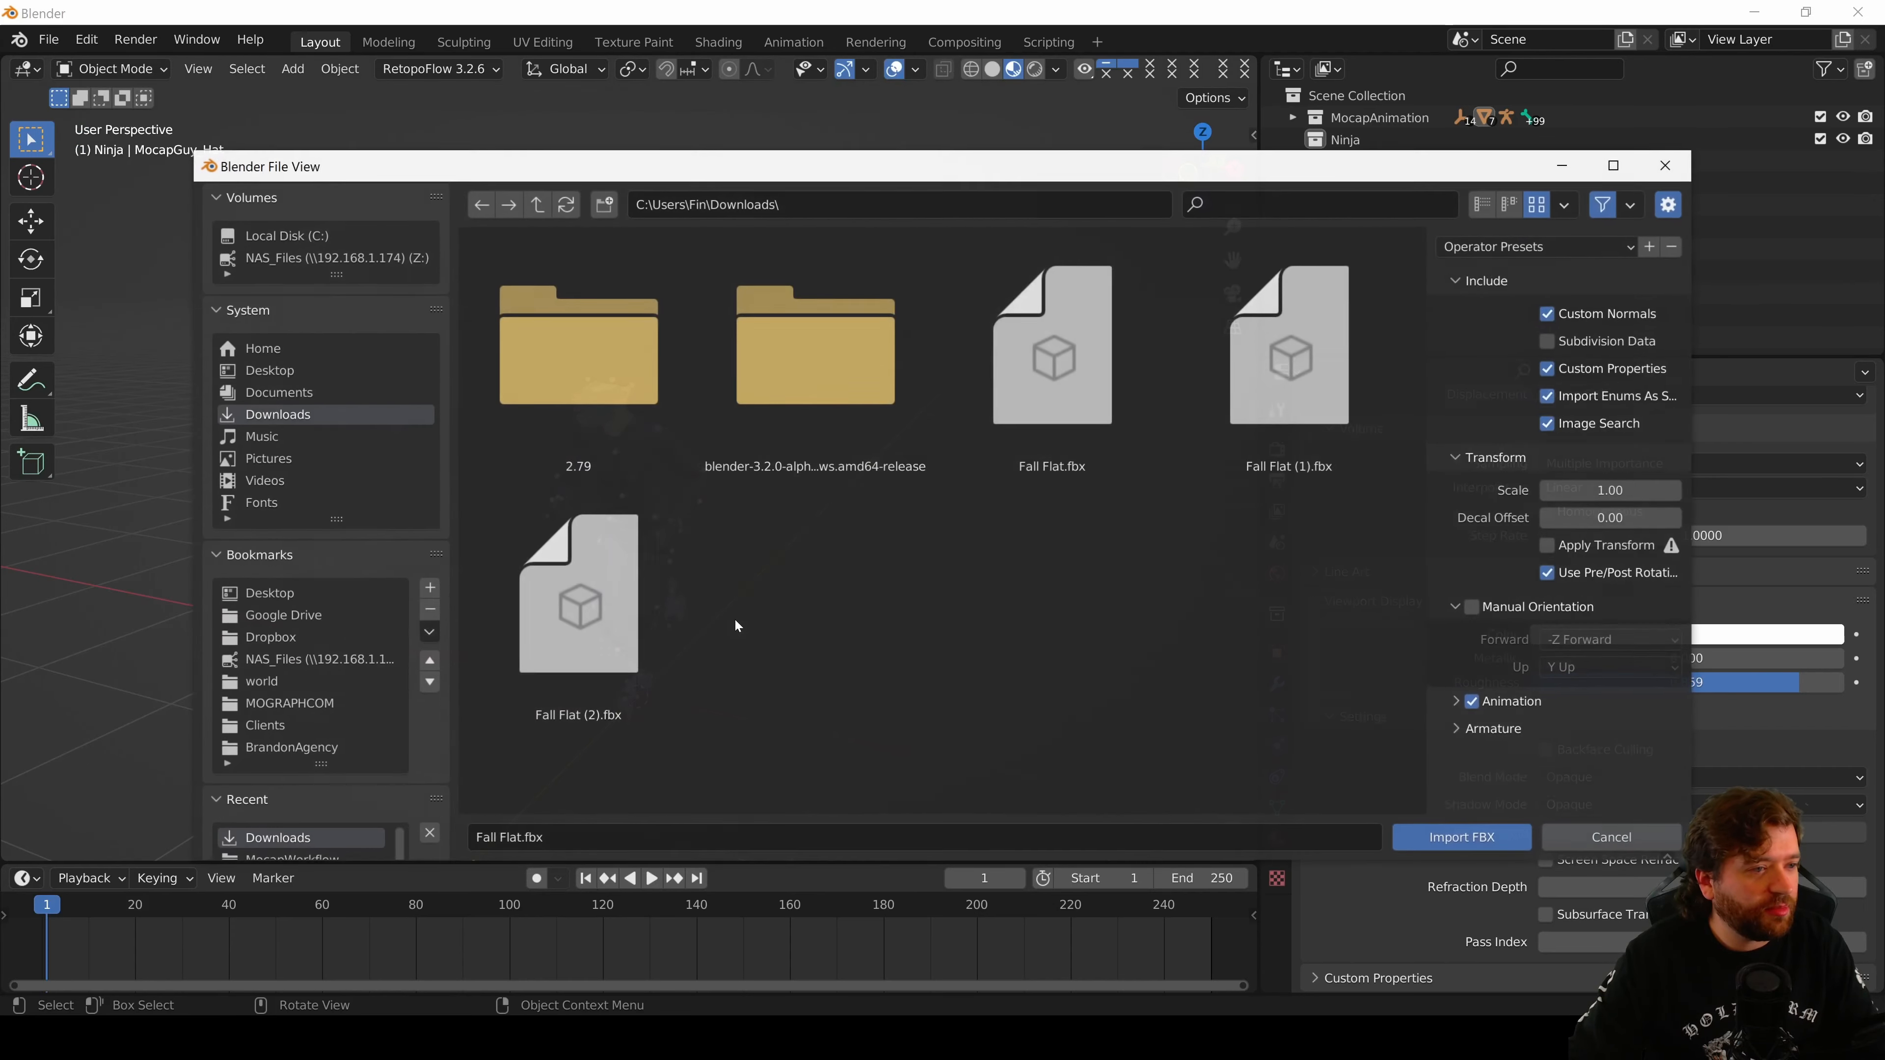
pyautogui.click(652, 639)
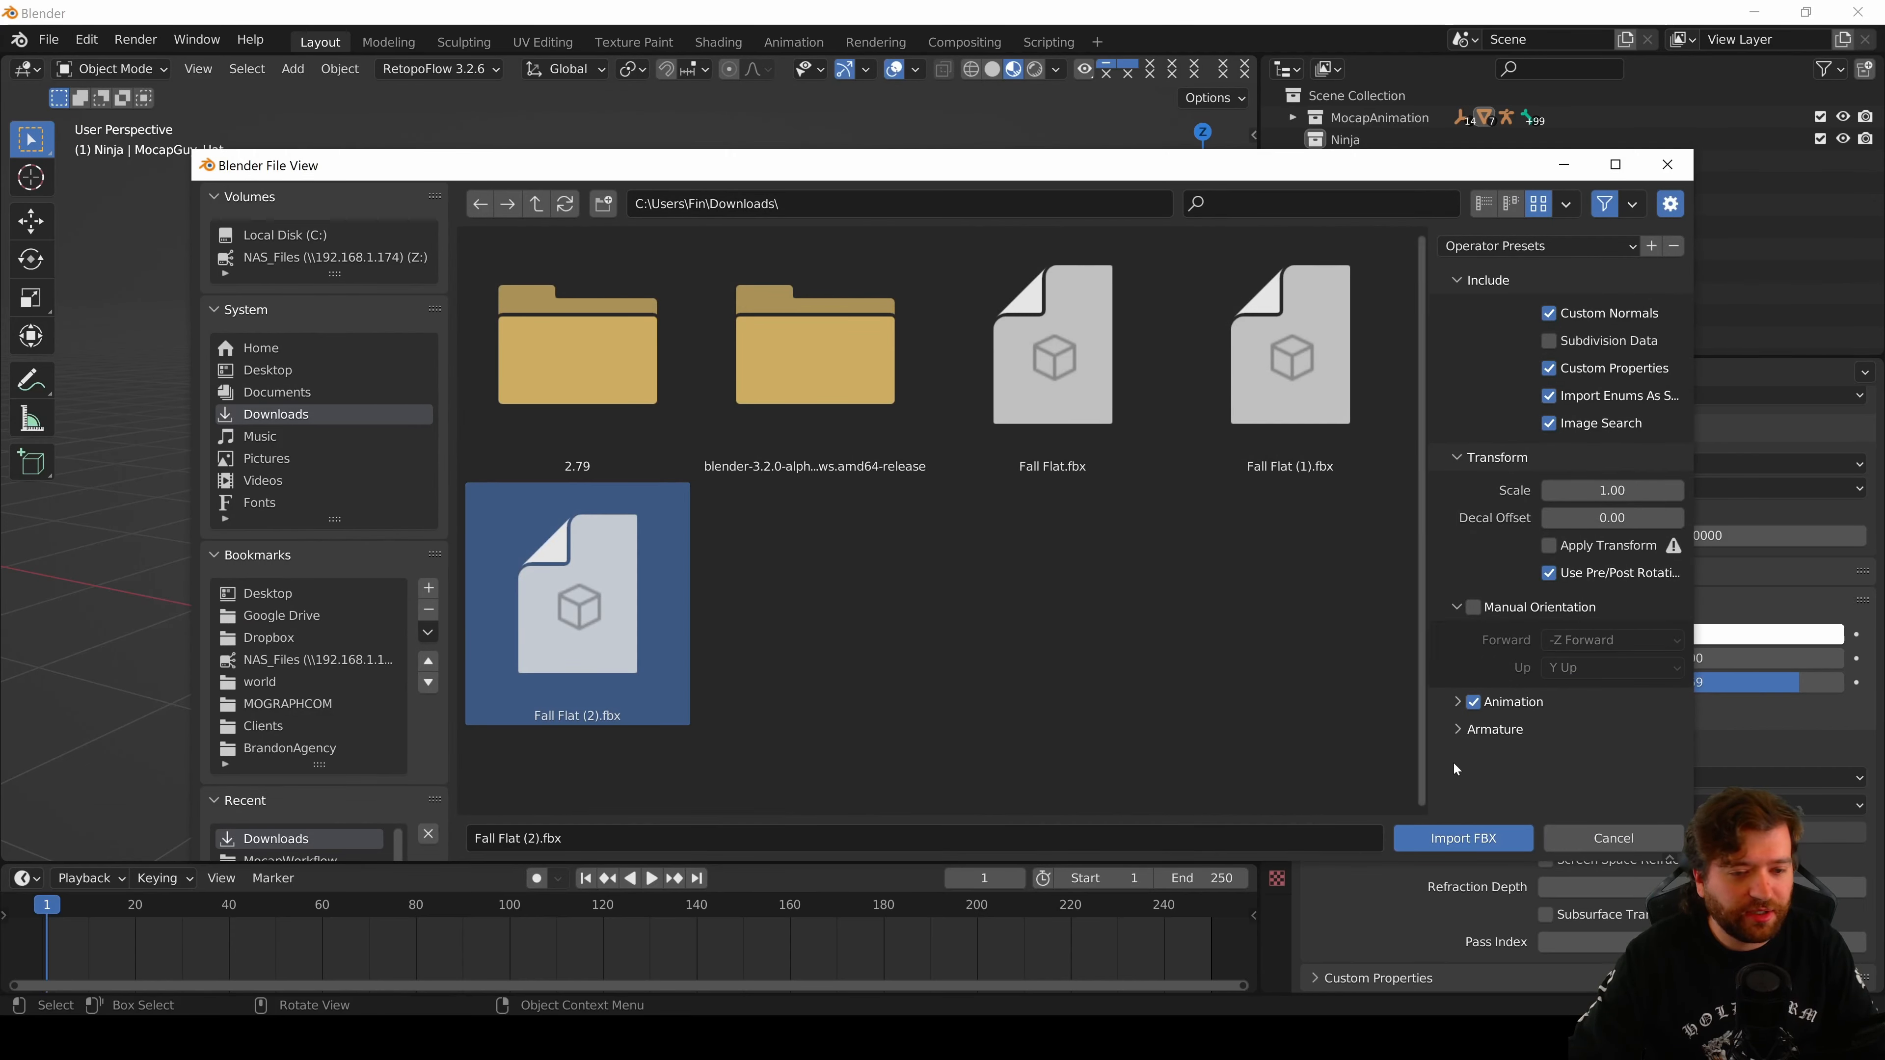
pyautogui.click(1465, 731)
pyautogui.scroll(-2, 1505, 737)
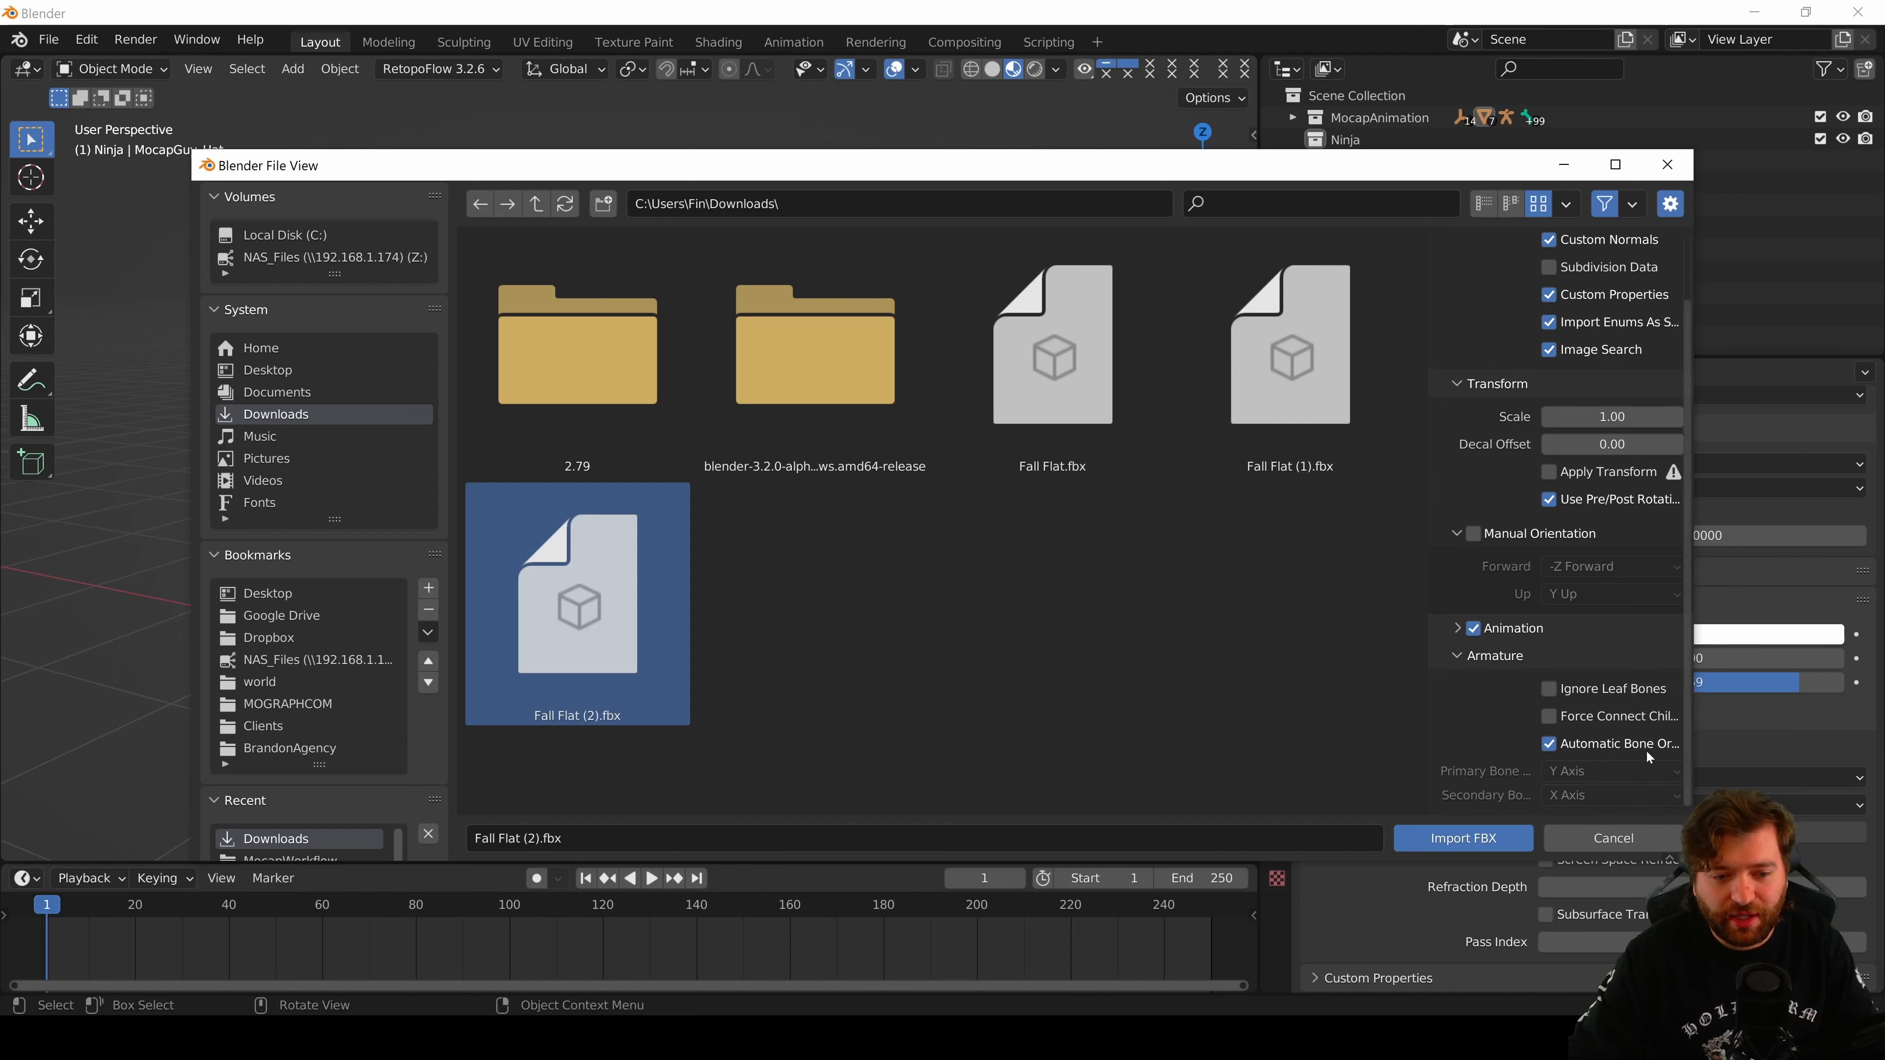
pyautogui.click(1466, 838)
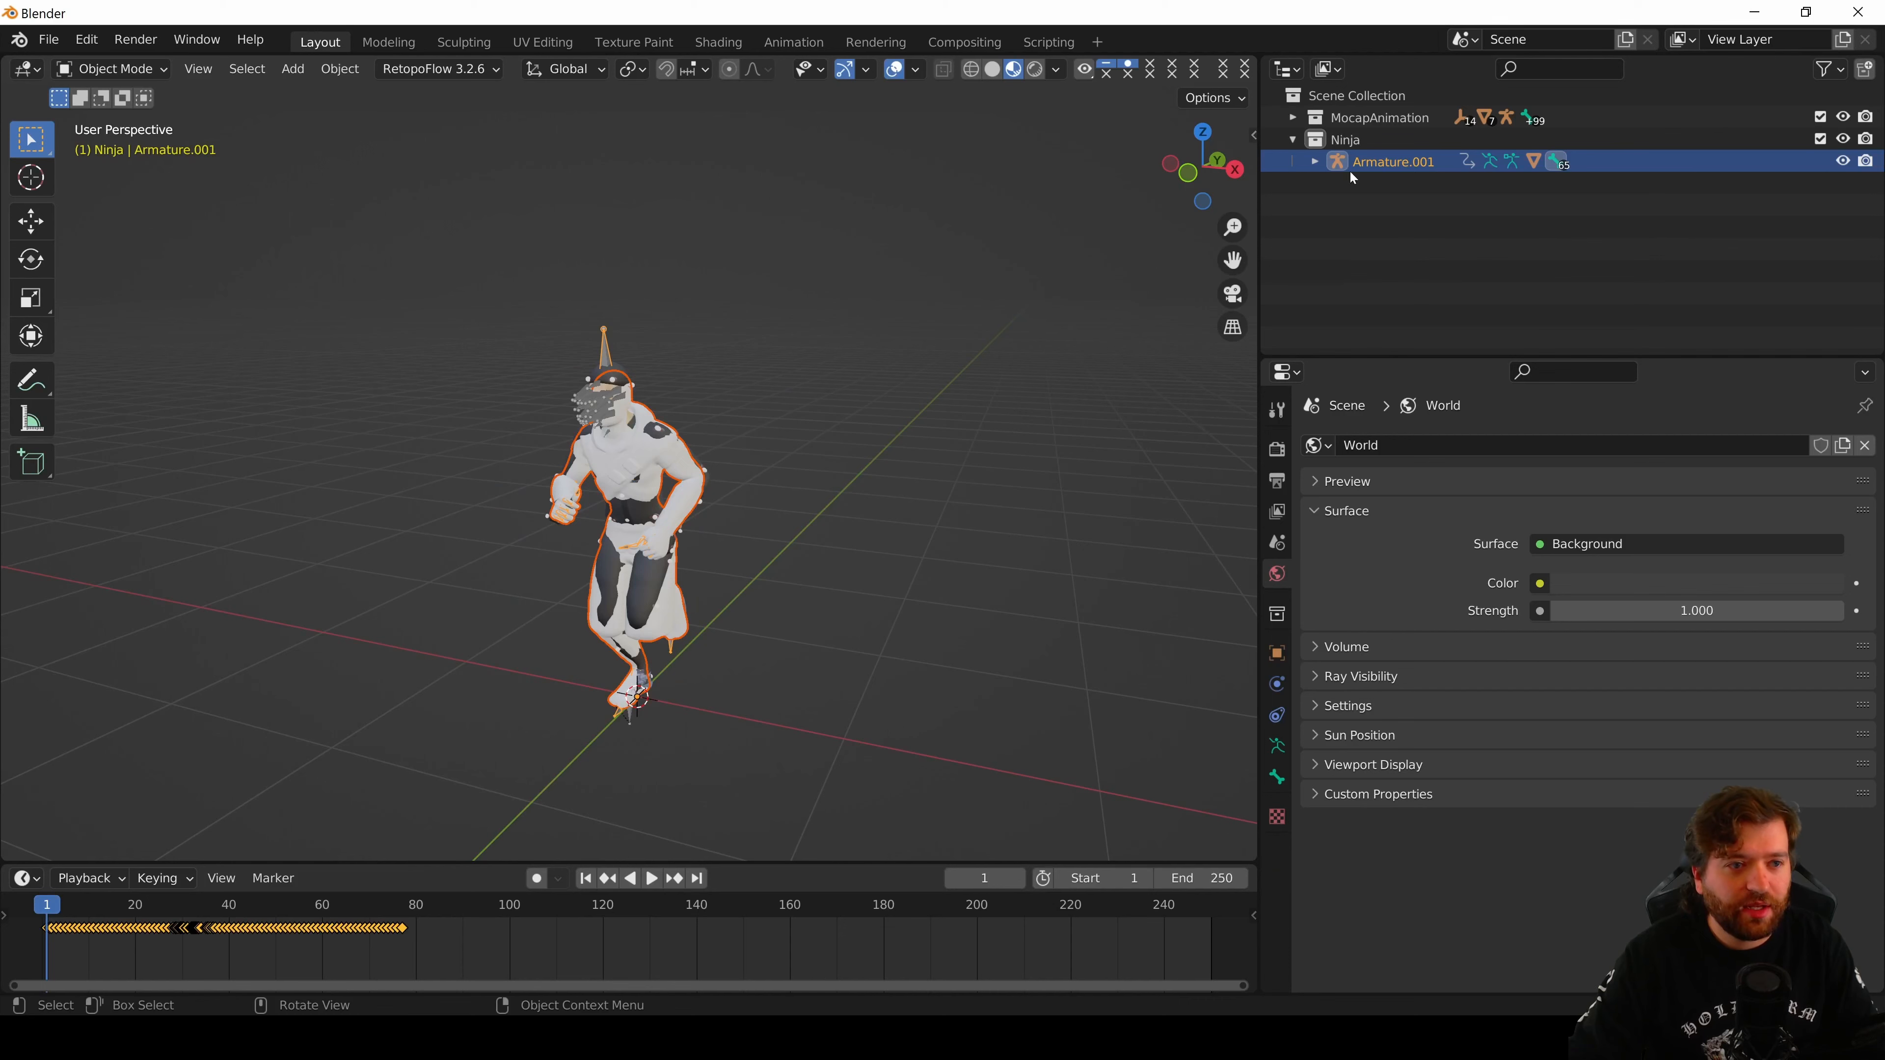
# - Exclude the MocapAnimation collection from the view layer, then preview the ninja's animation and return to frame 1
pyautogui.click(1820, 117)
pyautogui.moveTo(728, 475); pyautogui.dragTo(475, 460, button='middle')
pyautogui.click(650, 878)
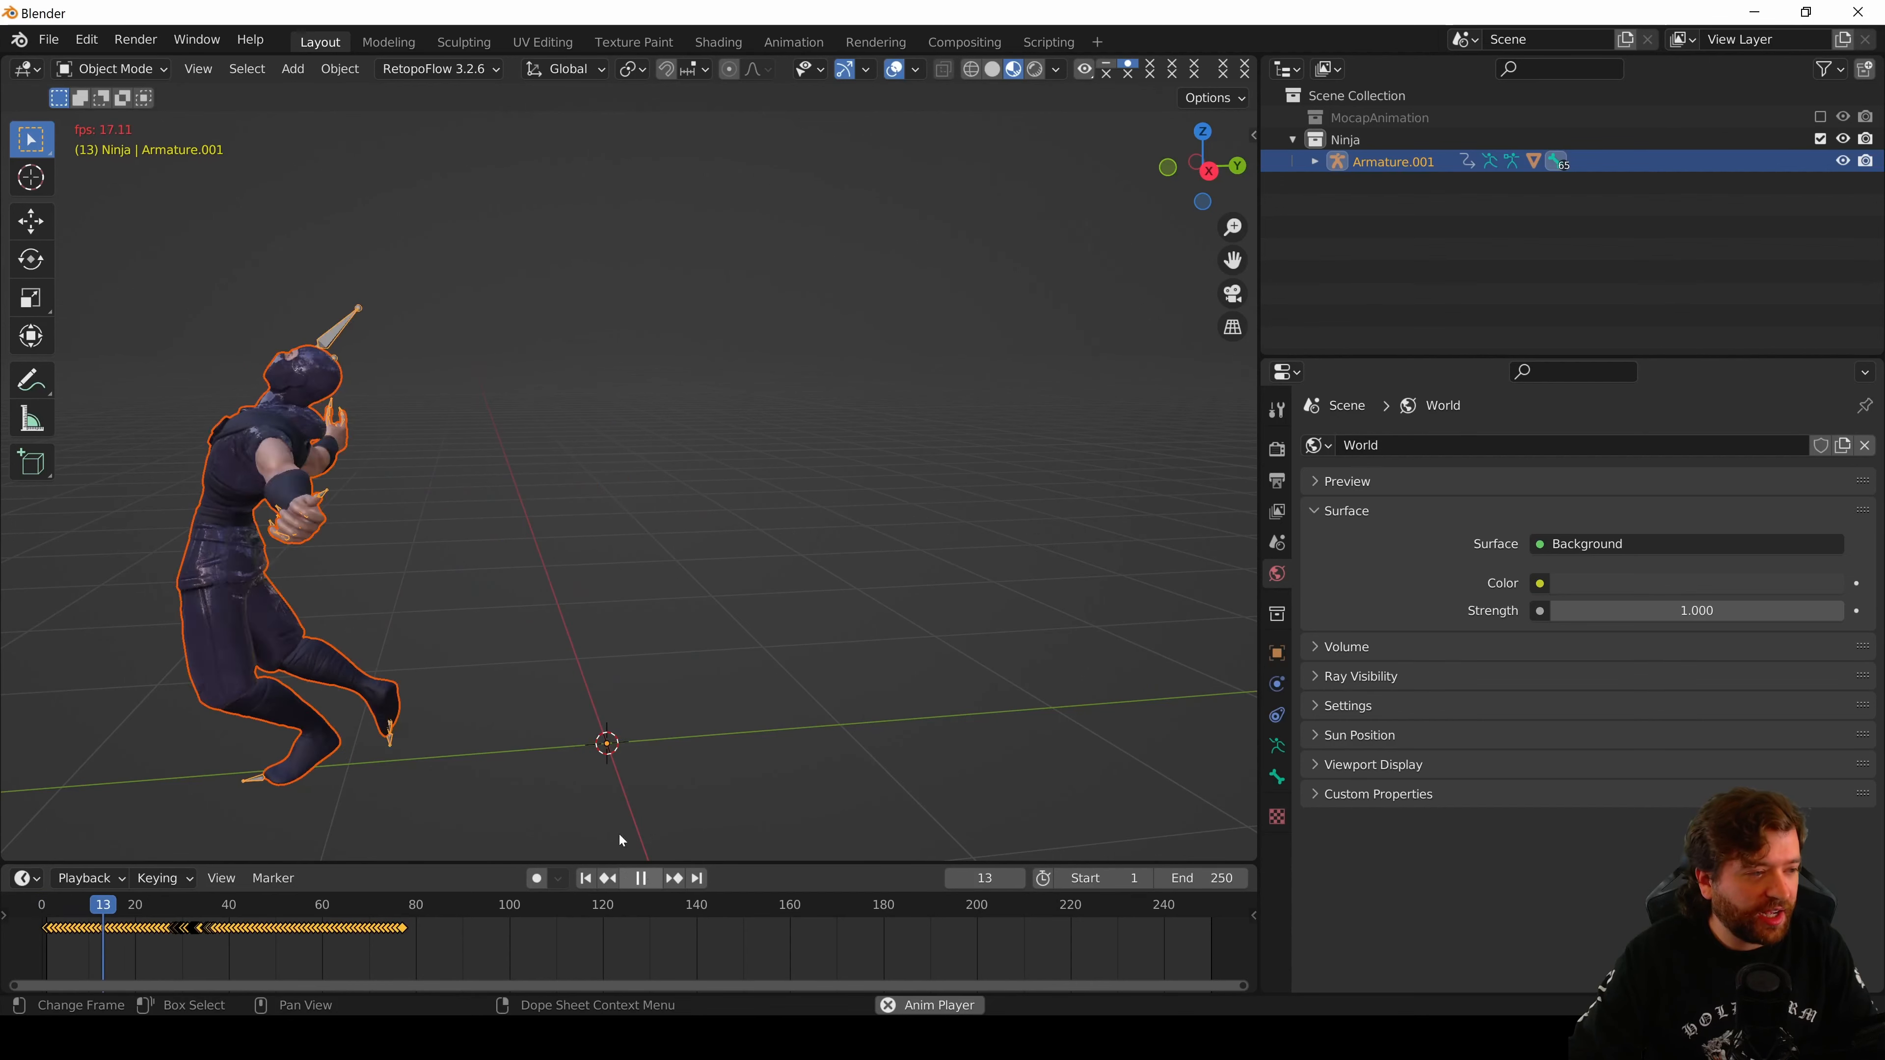
pyautogui.click(584, 879)
pyautogui.press('space')
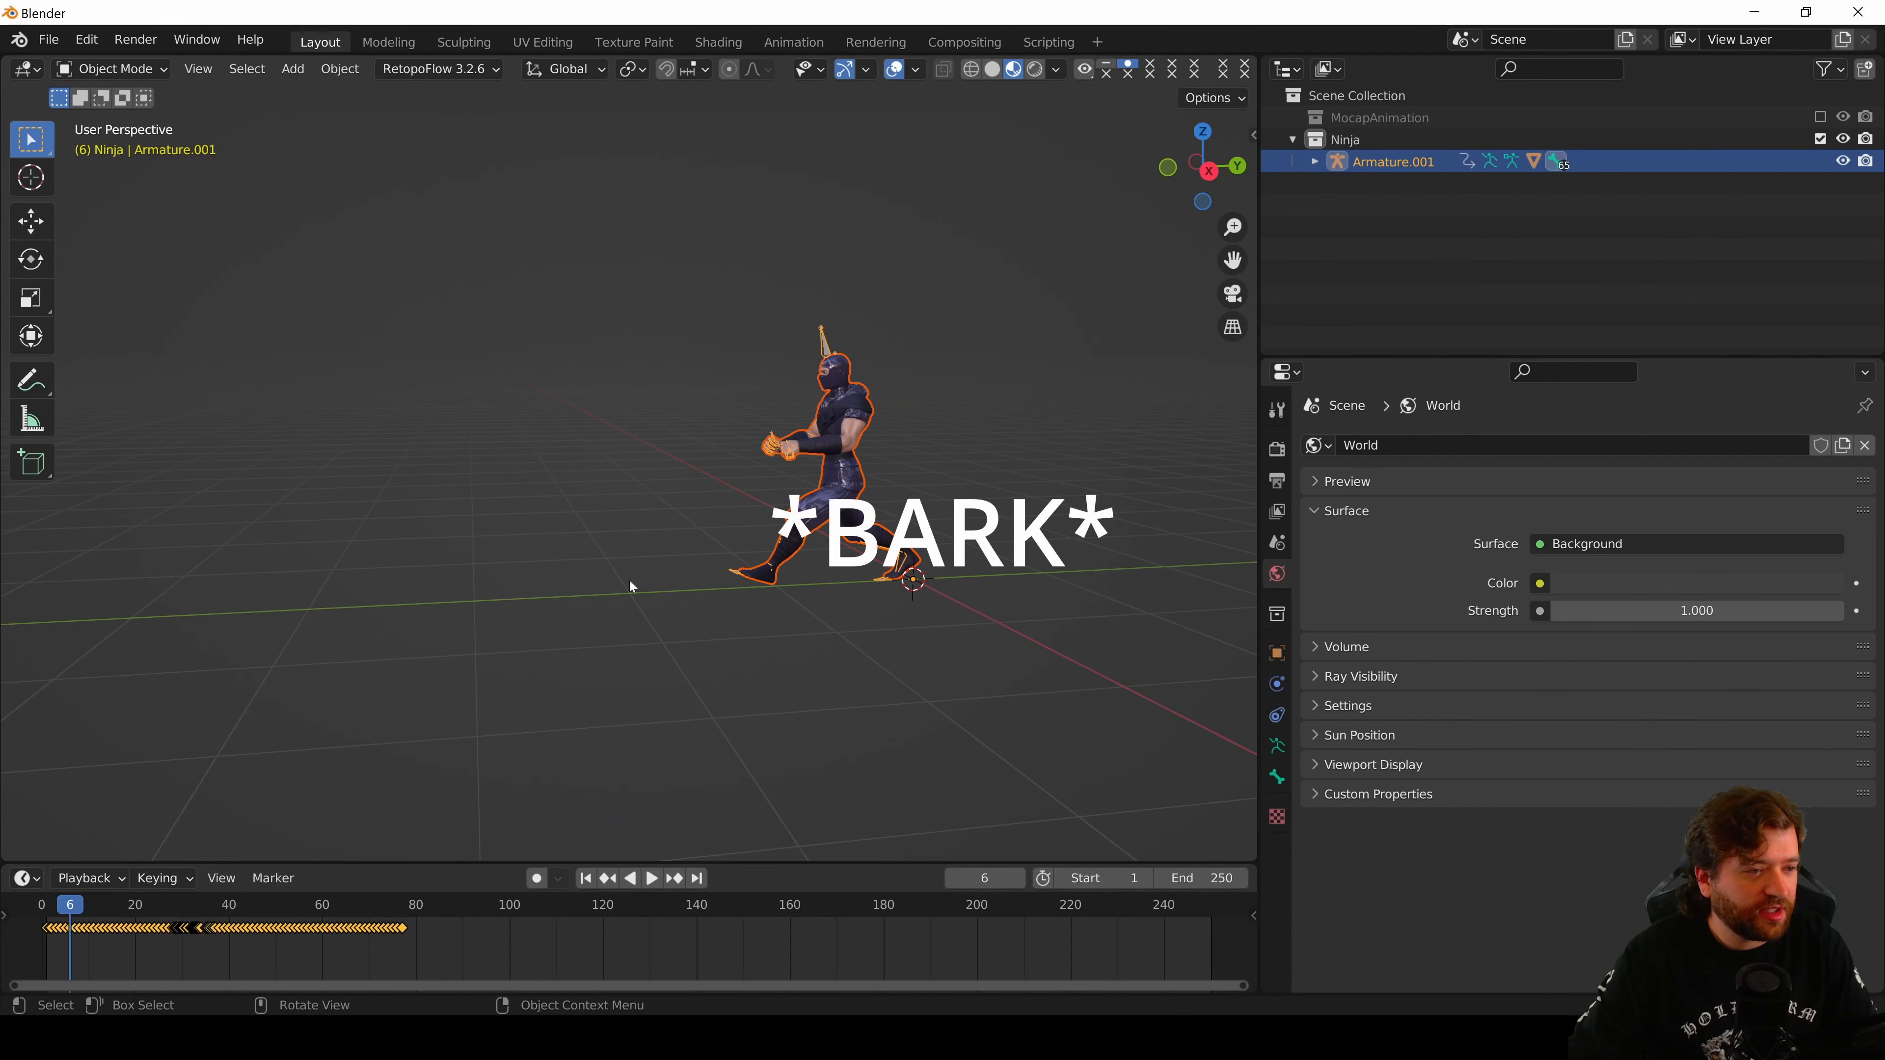
pyautogui.click(590, 878)
pyautogui.keyDown('shift'); pyautogui.moveTo(1031, 475); pyautogui.dragTo(816, 520, button='middle'); pyautogui.keyUp('shift')
pyautogui.moveTo(861, 380); pyautogui.dragTo(902, 377, button='middle')
pyautogui.scroll(2, 901, 377)
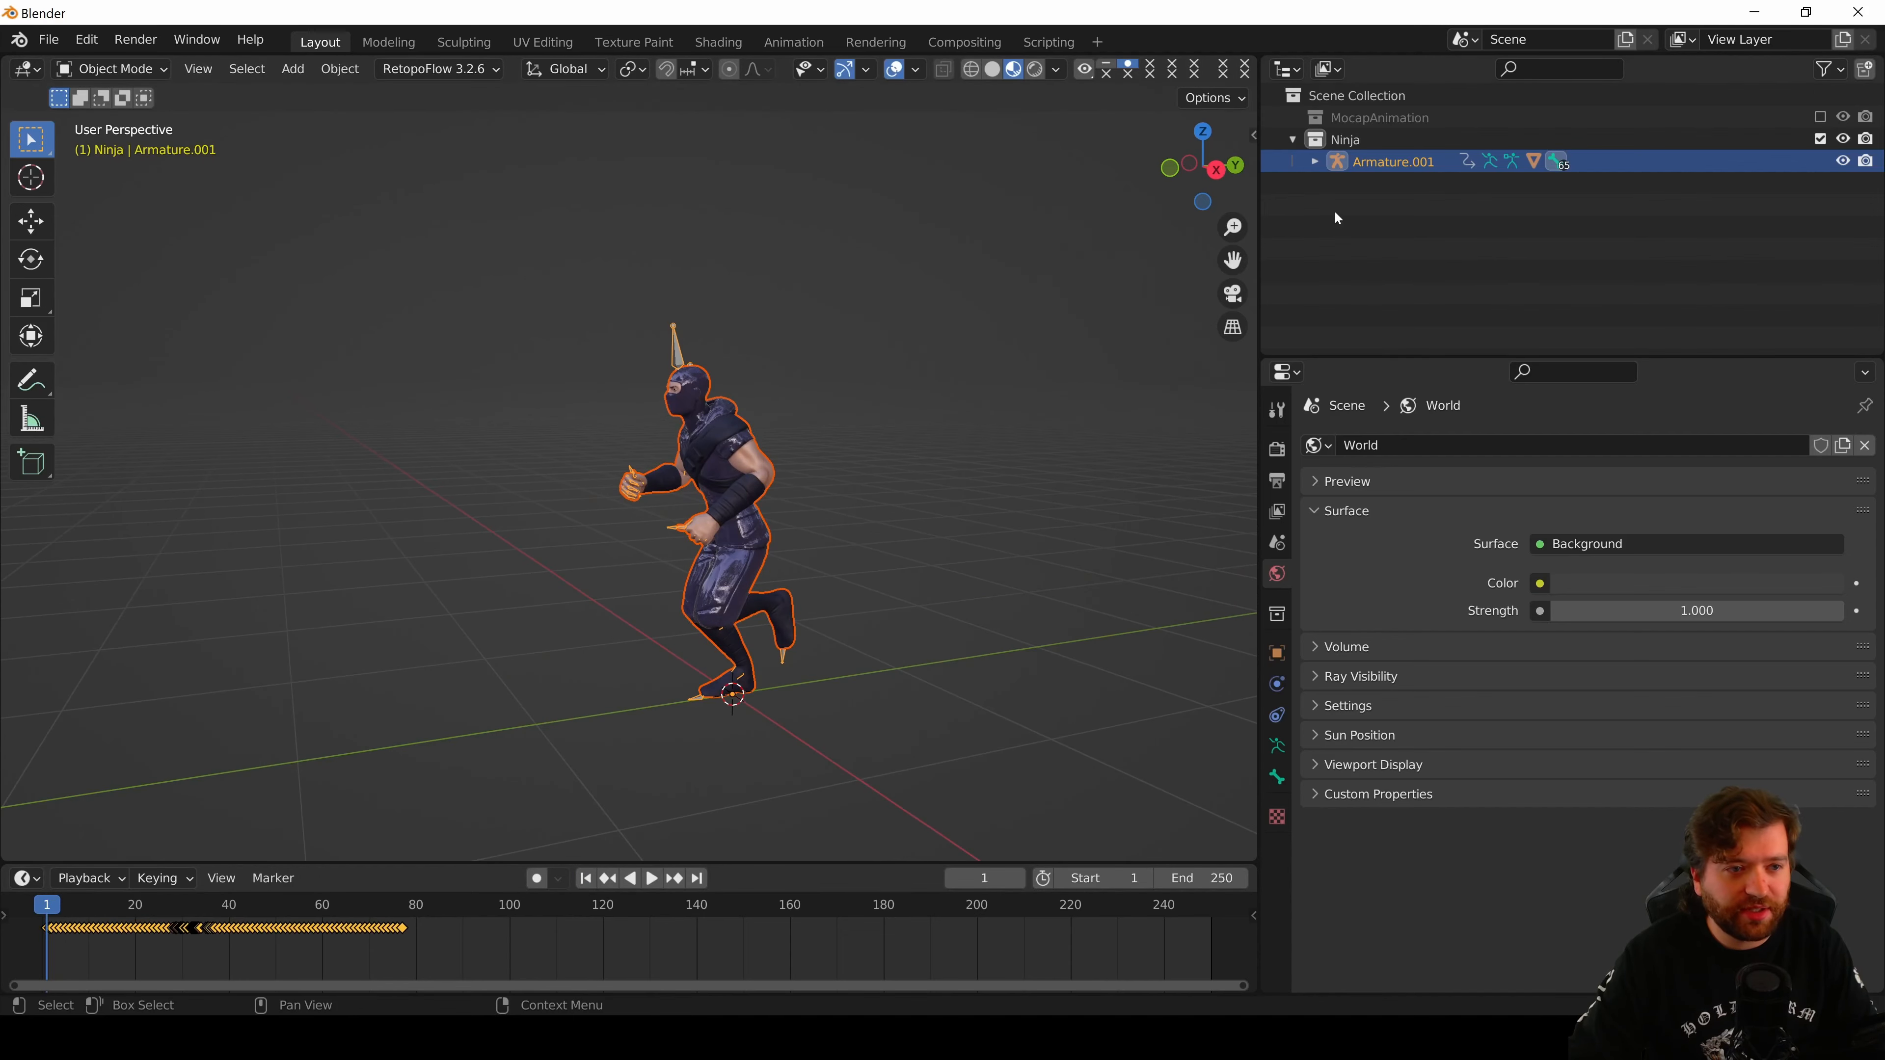
# - Delete the mixamo.com action from the ninja's Armature.001 and play the timeline to check its motion
pyautogui.click(1315, 162)
pyautogui.moveTo(628, 566); pyautogui.dragTo(734, 581, button='middle')
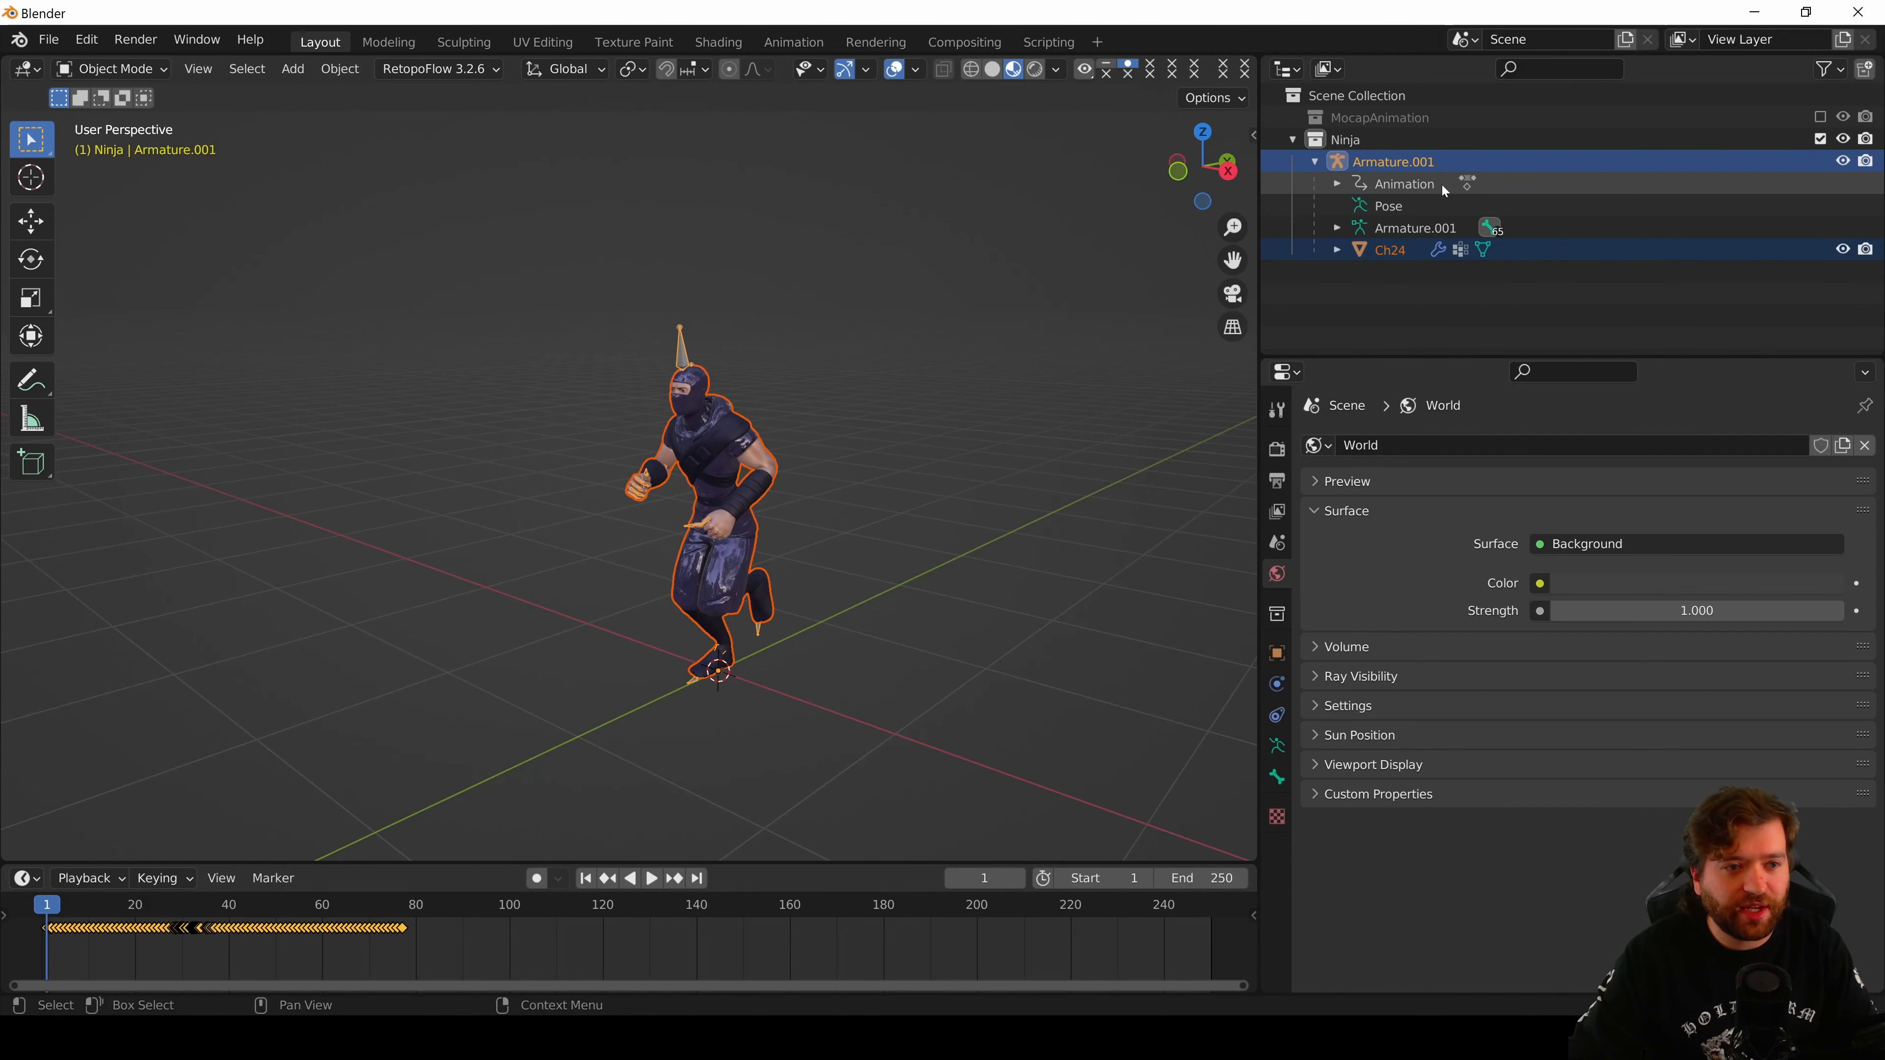
pyautogui.click(1399, 208)
pyautogui.click(1337, 184)
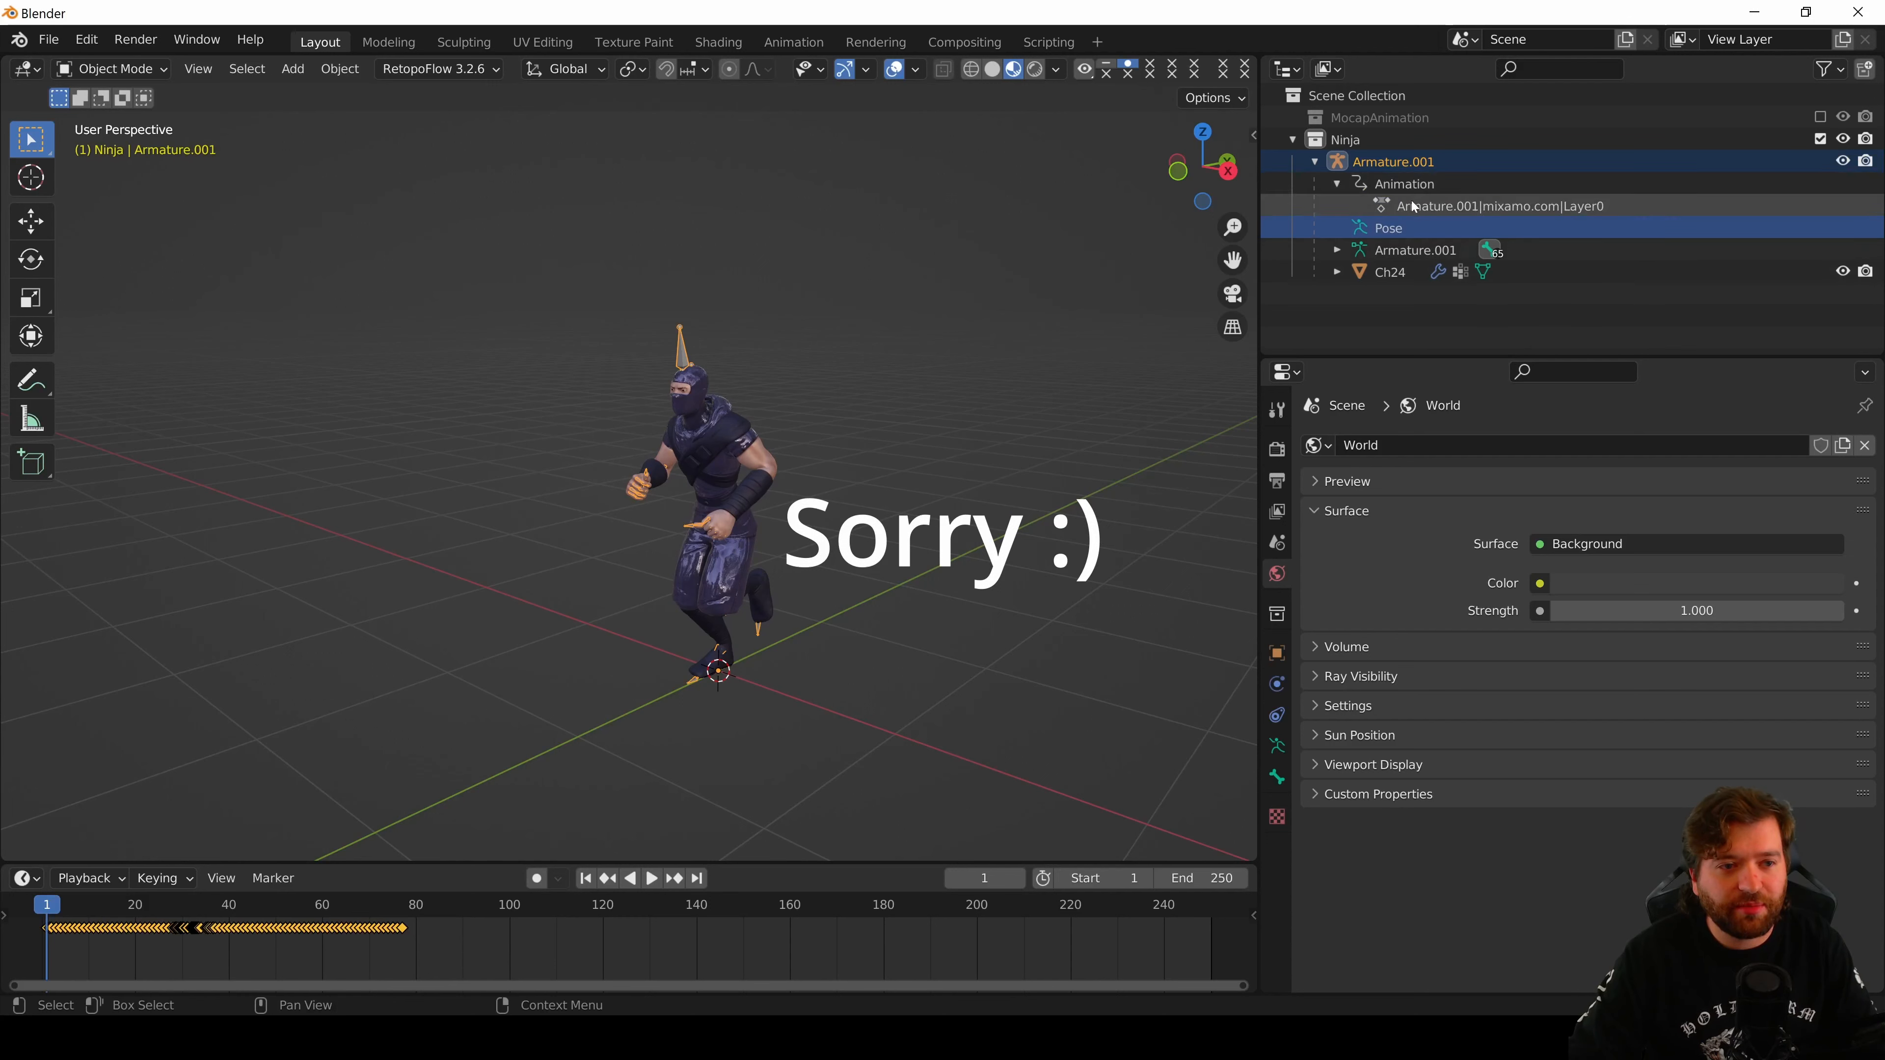
pyautogui.rightClick(1428, 206)
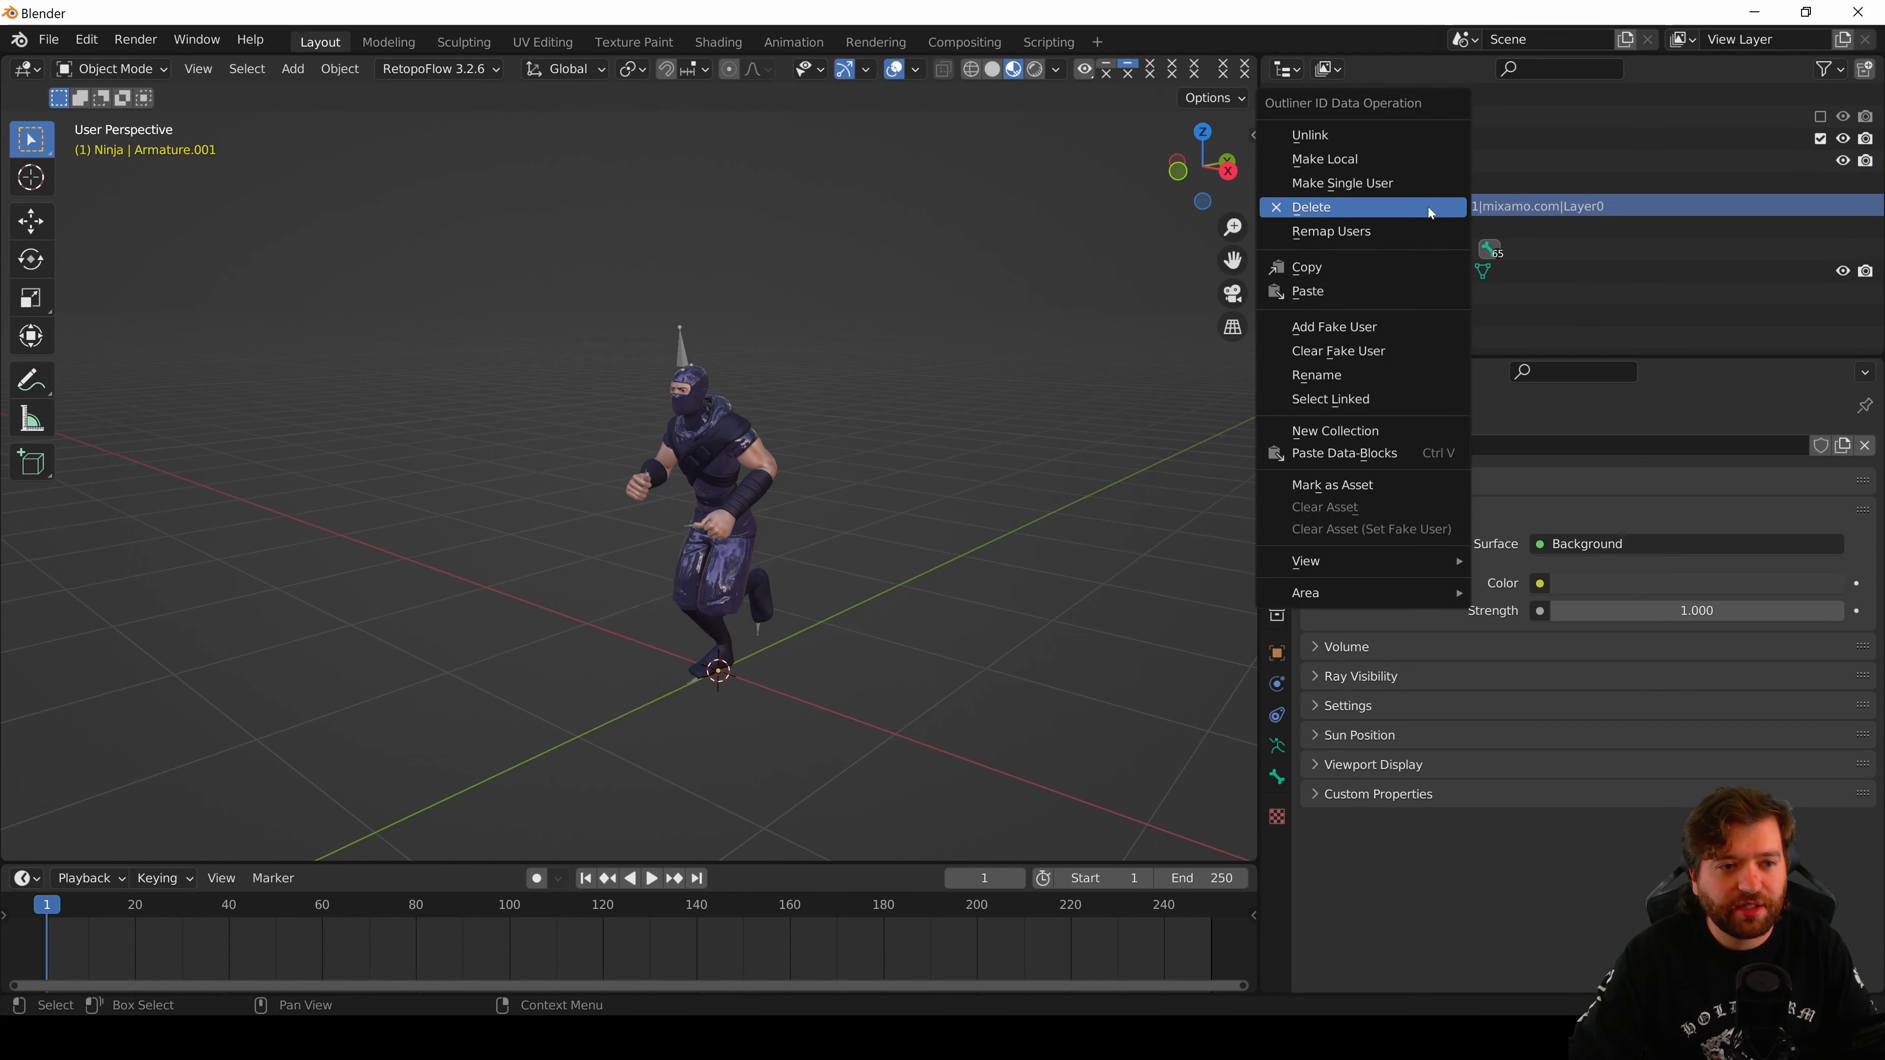
pyautogui.click(1390, 208)
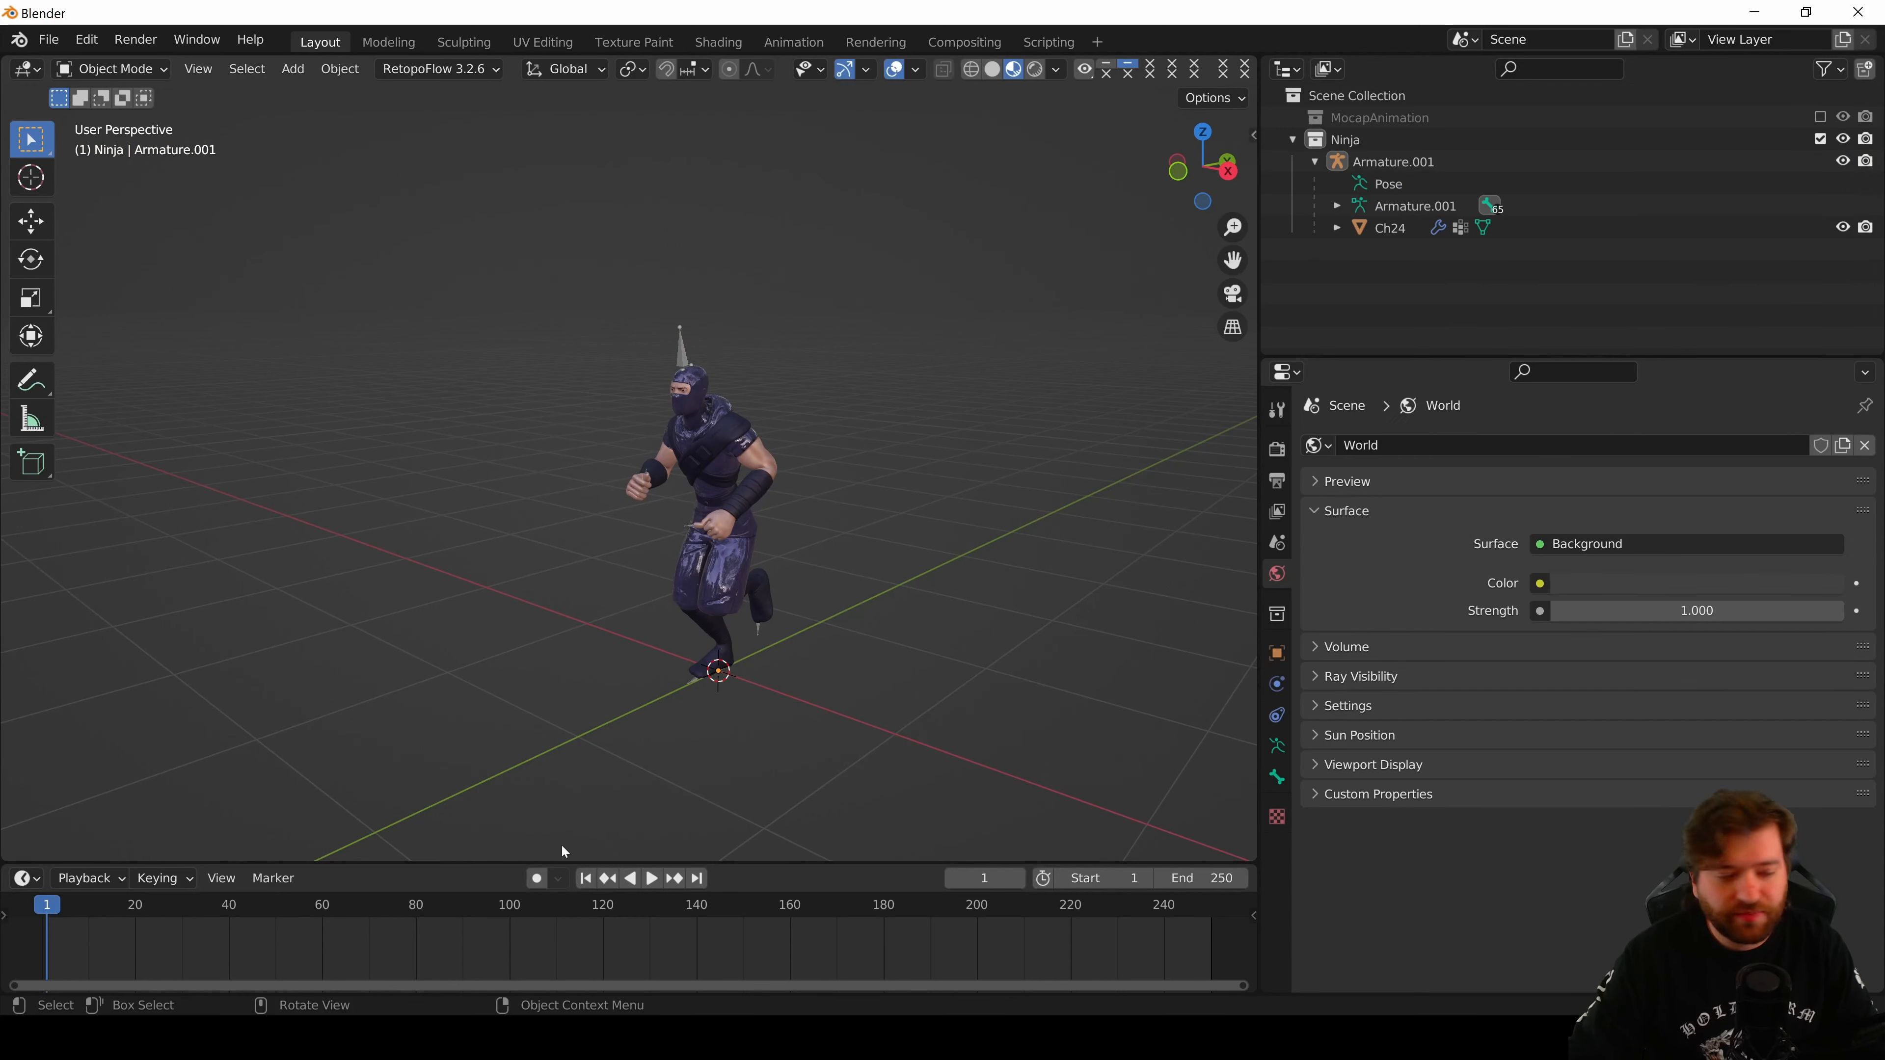
pyautogui.click(650, 878)
pyautogui.click(648, 879)
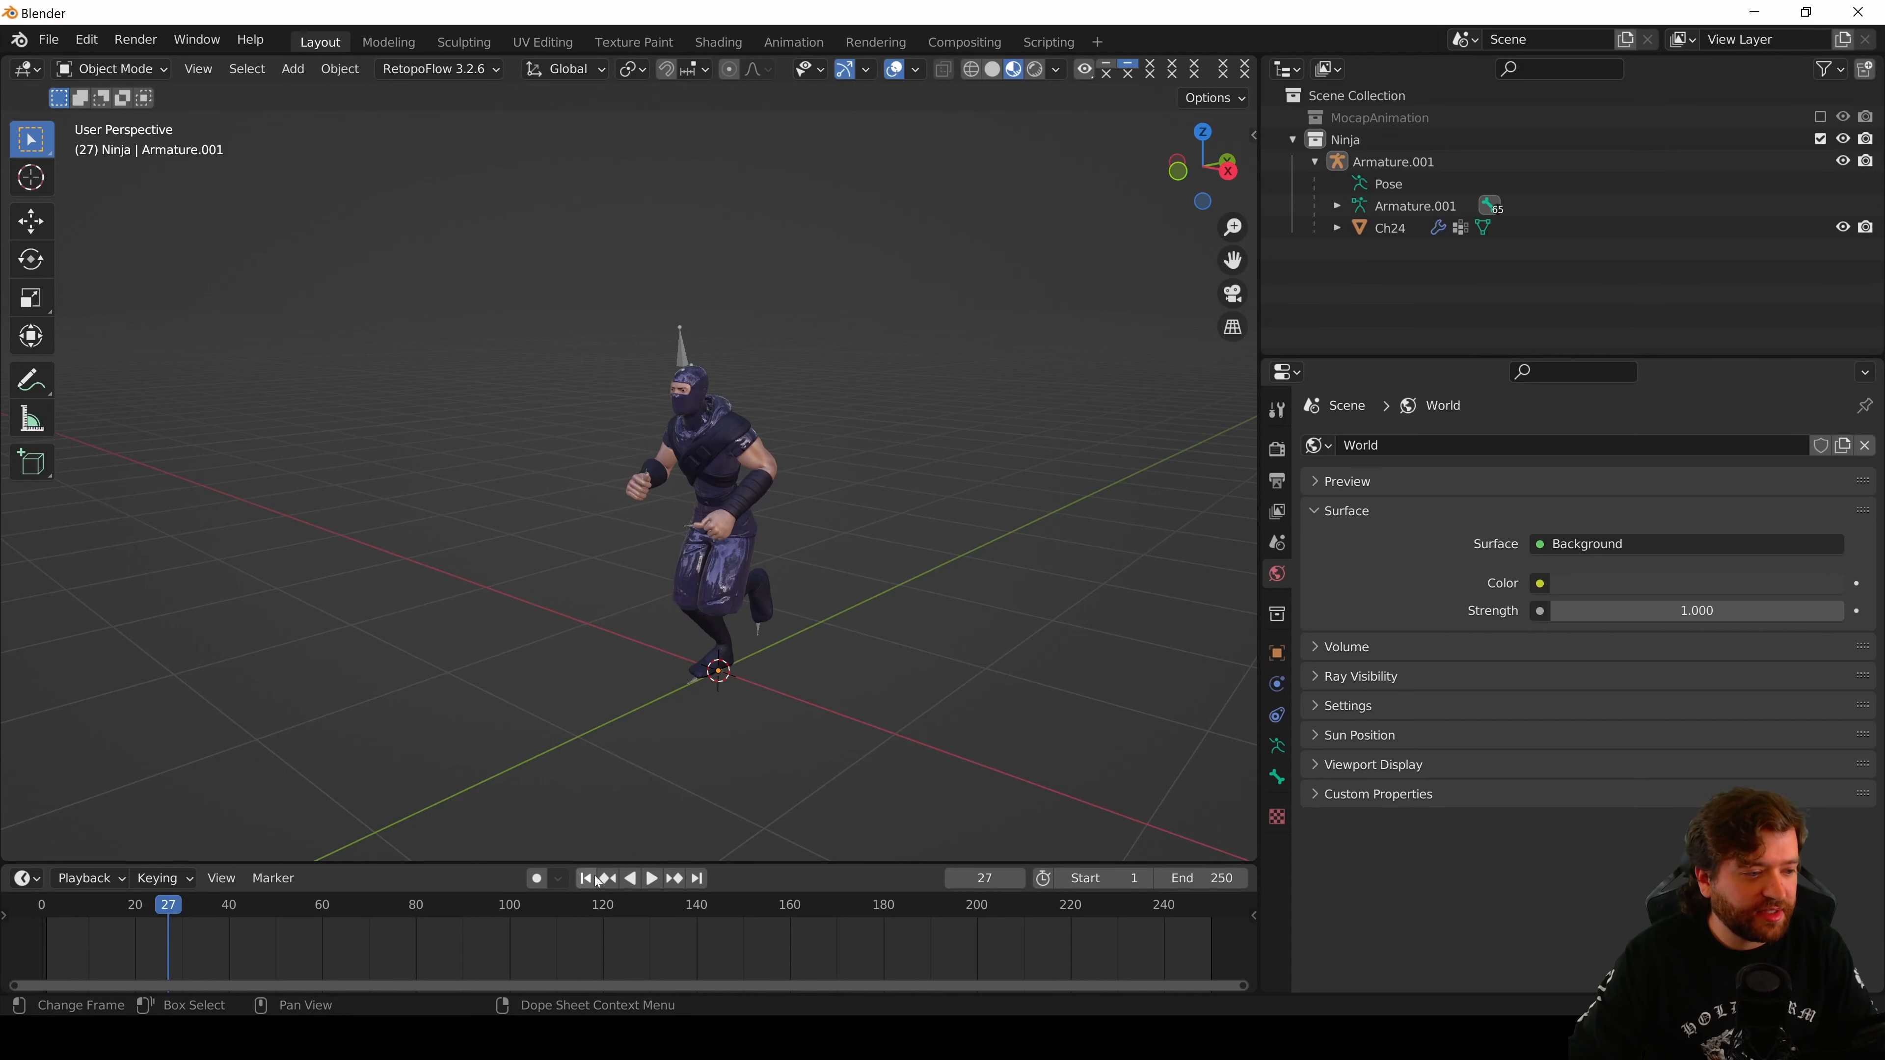
# - Return to frame 1, clear all pose transforms on the ninja's Armature.001 in Pose Mode, and go back to Object Mode
pyautogui.click(47, 907)
pyautogui.scroll(2, 898, 410)
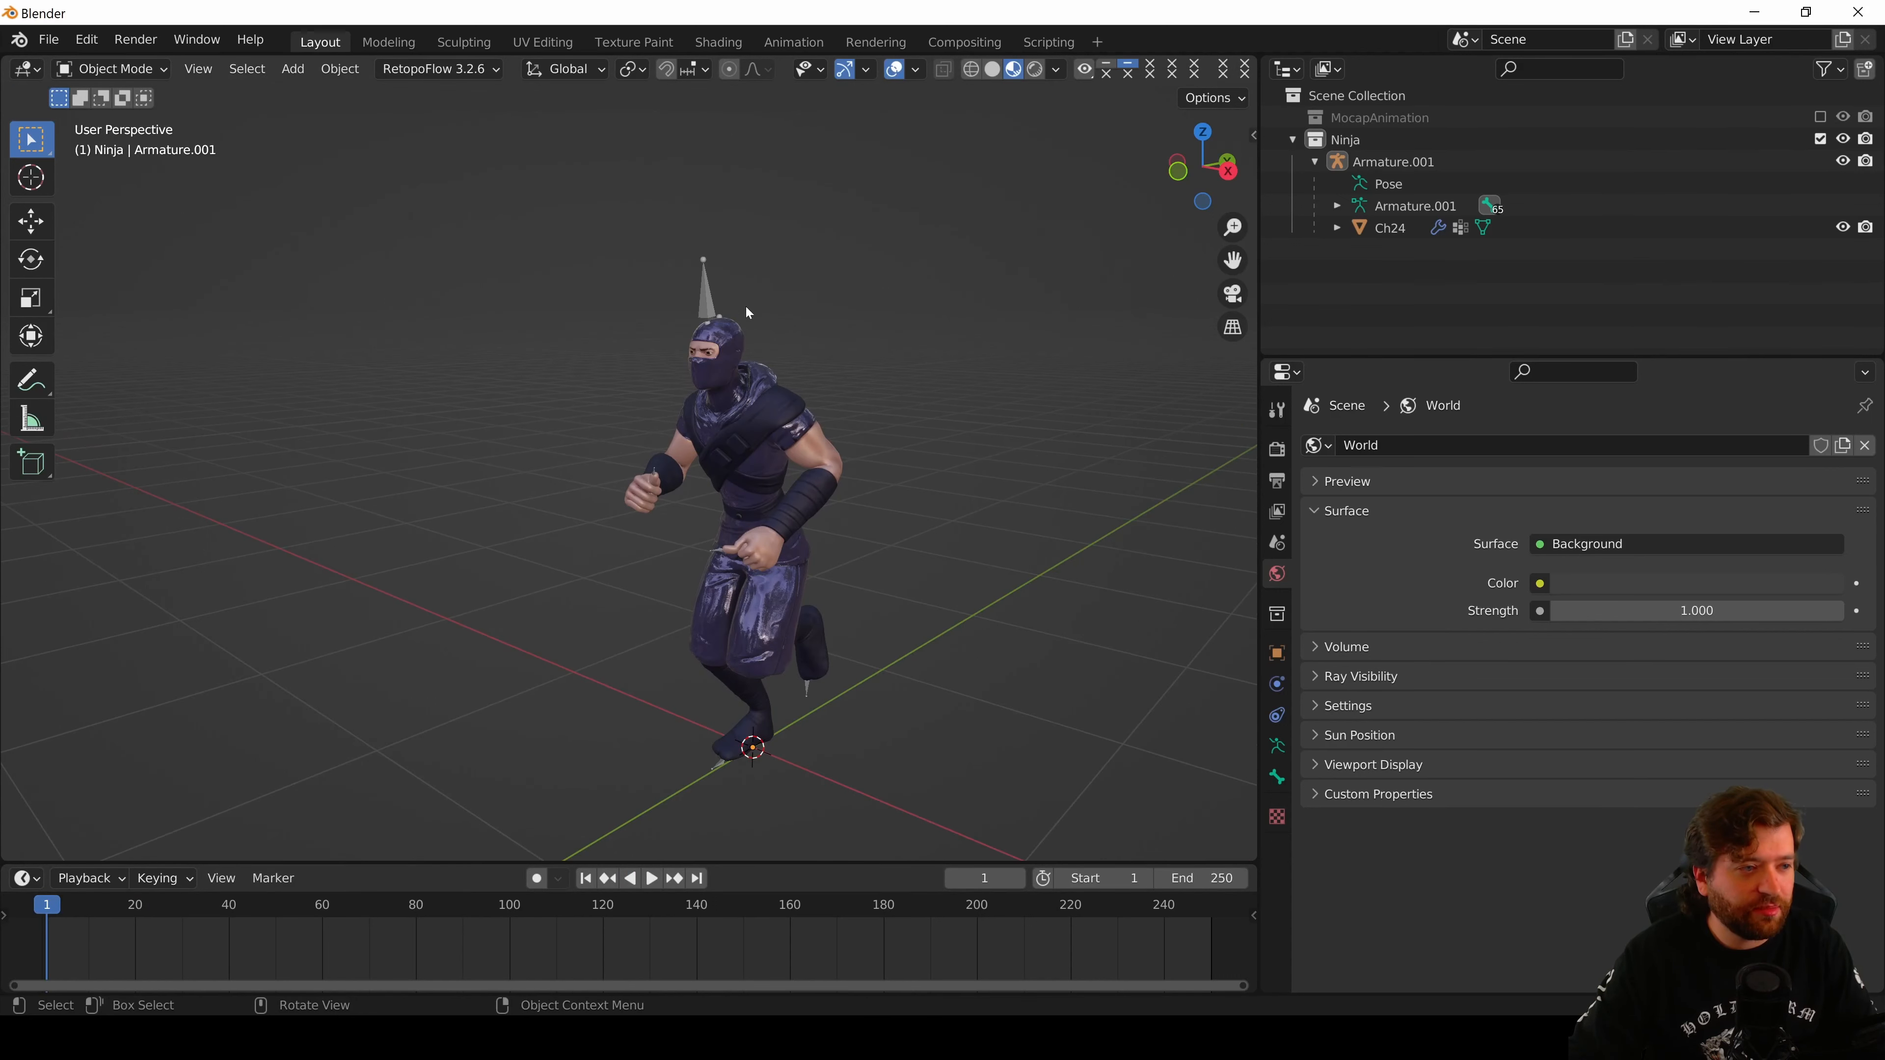
pyautogui.moveTo(719, 500); pyautogui.dragTo(754, 453, button='middle')
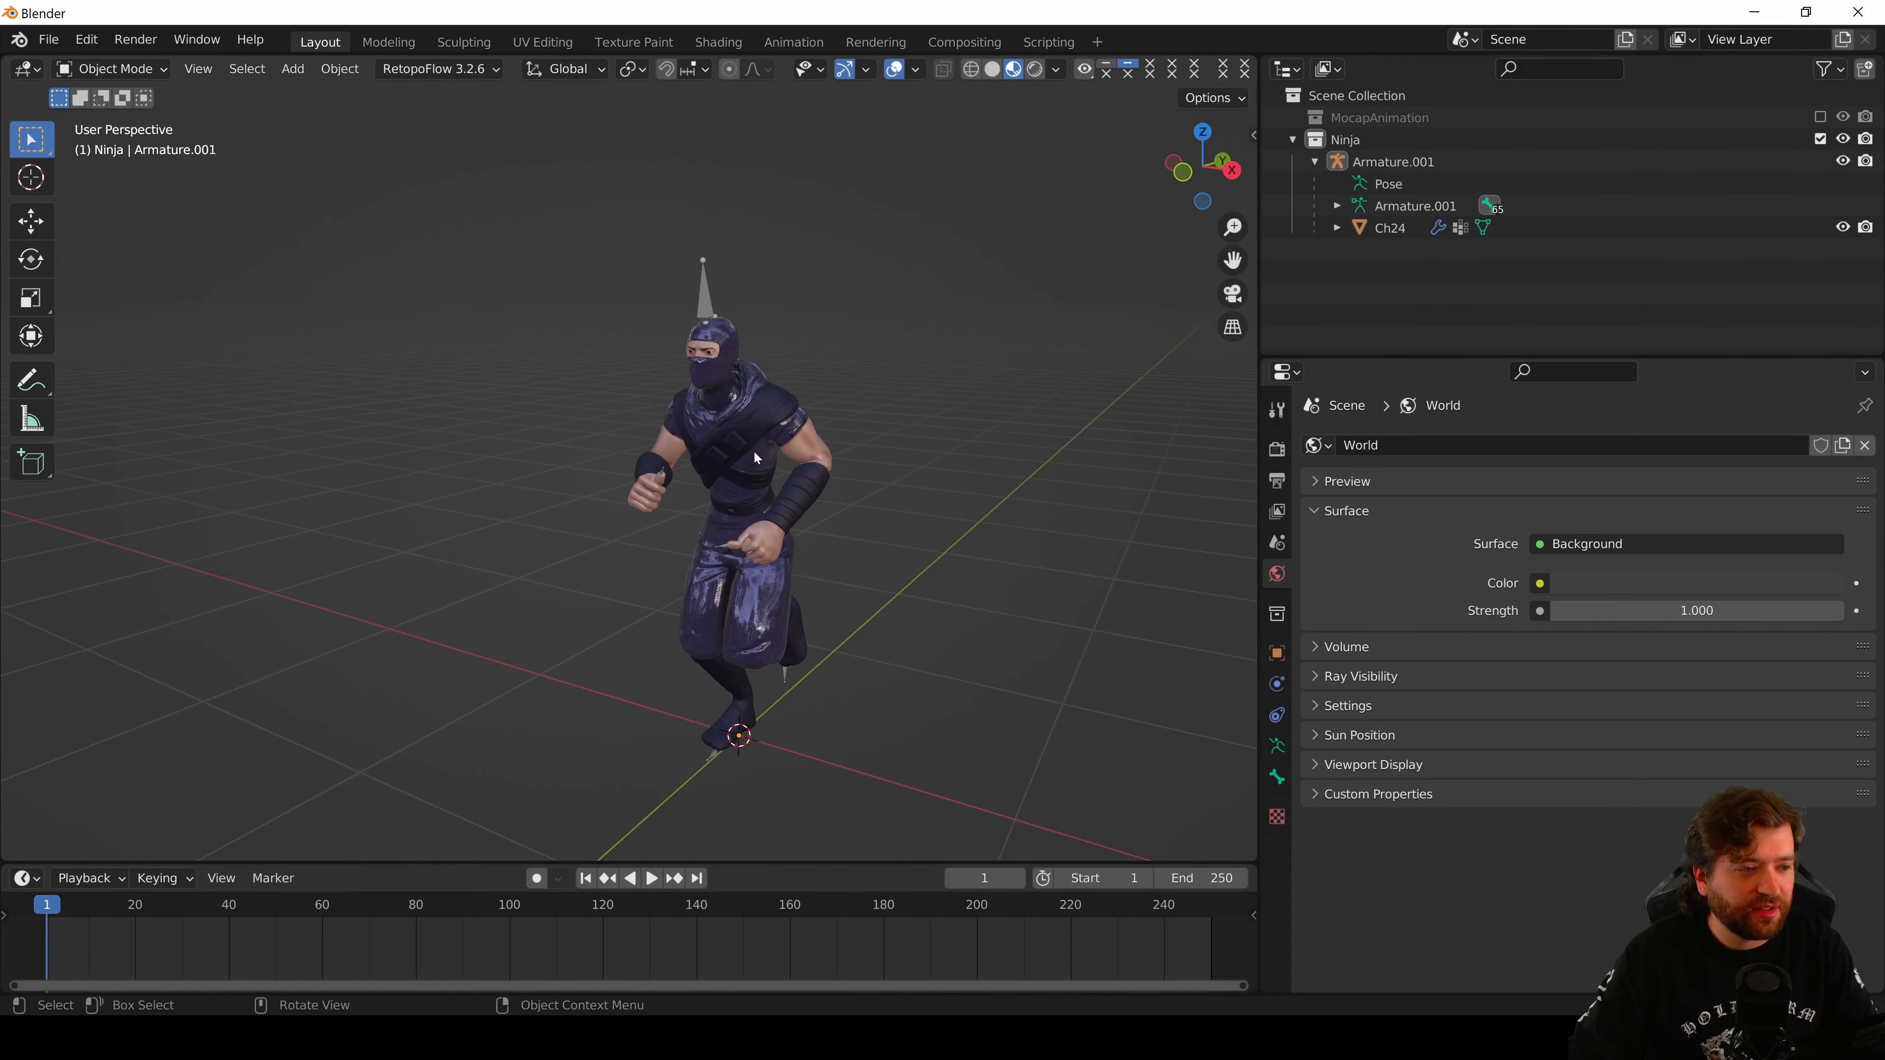
pyautogui.click(712, 295)
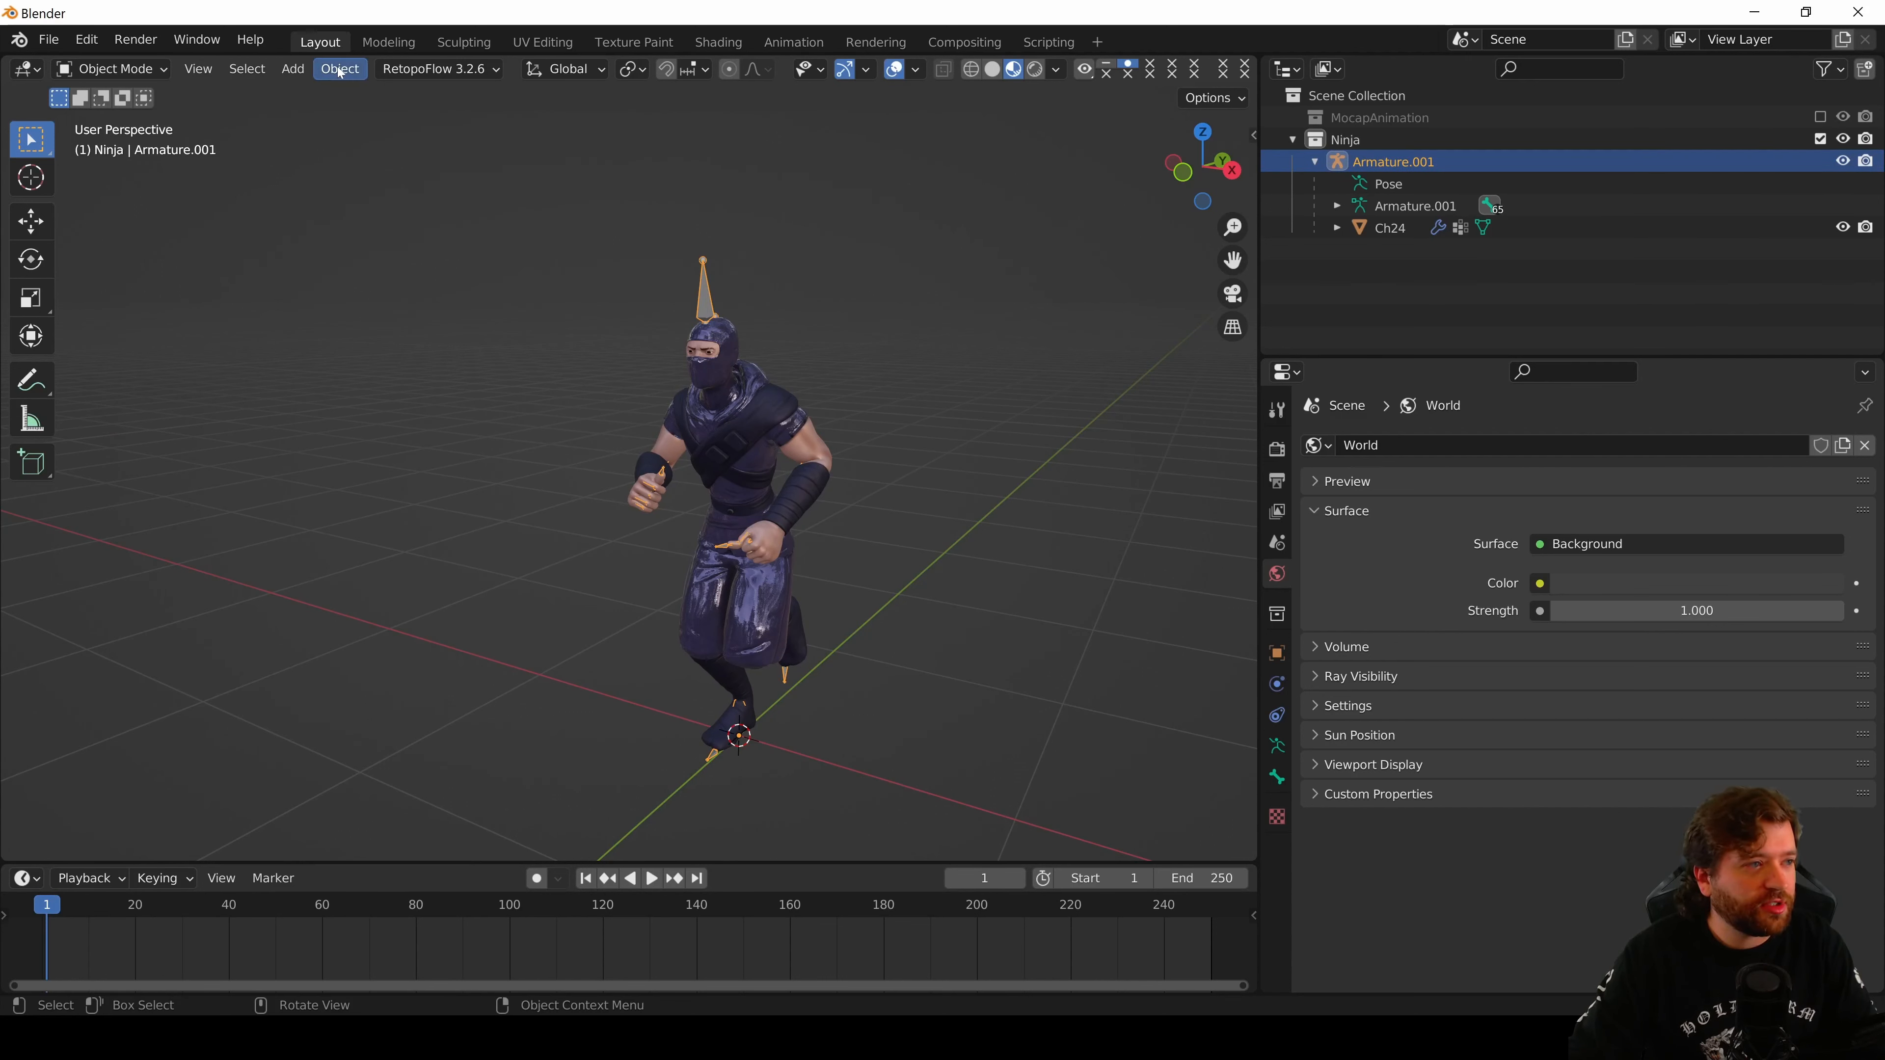
pyautogui.click(358, 69)
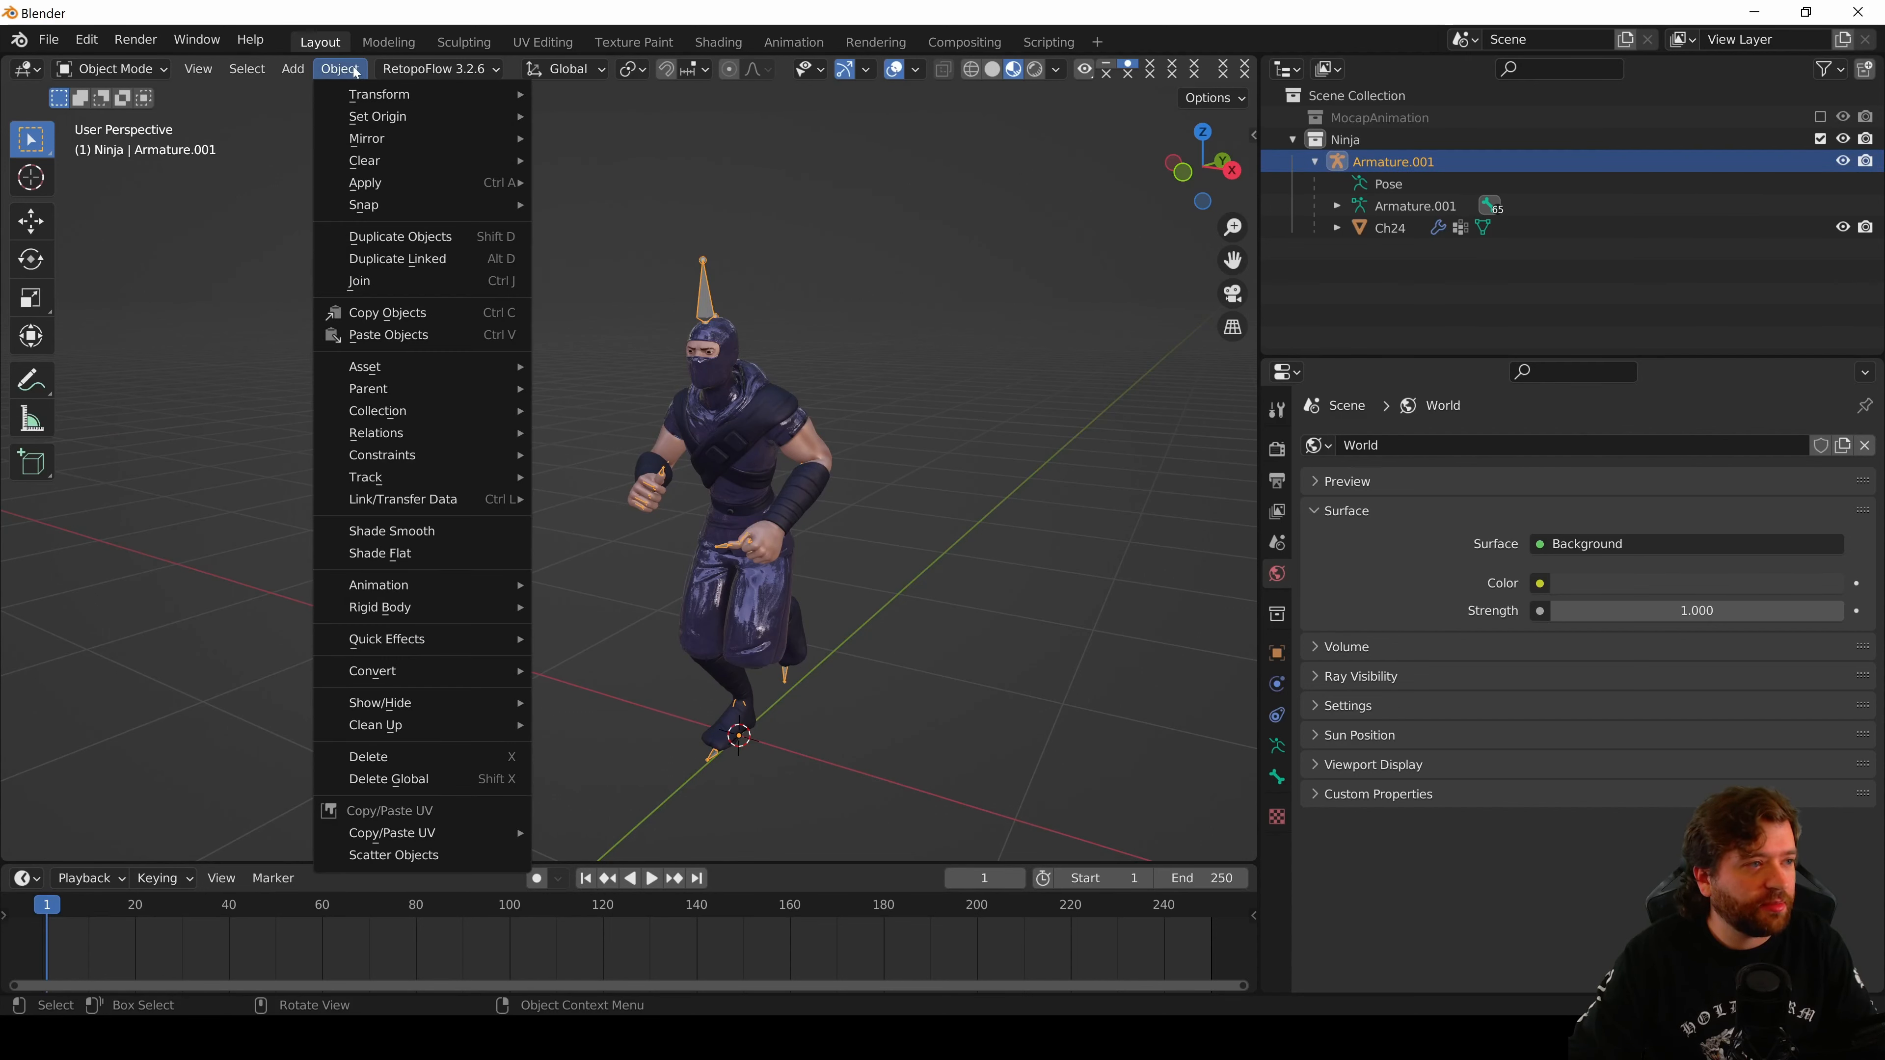
pyautogui.moveTo(369, 104)
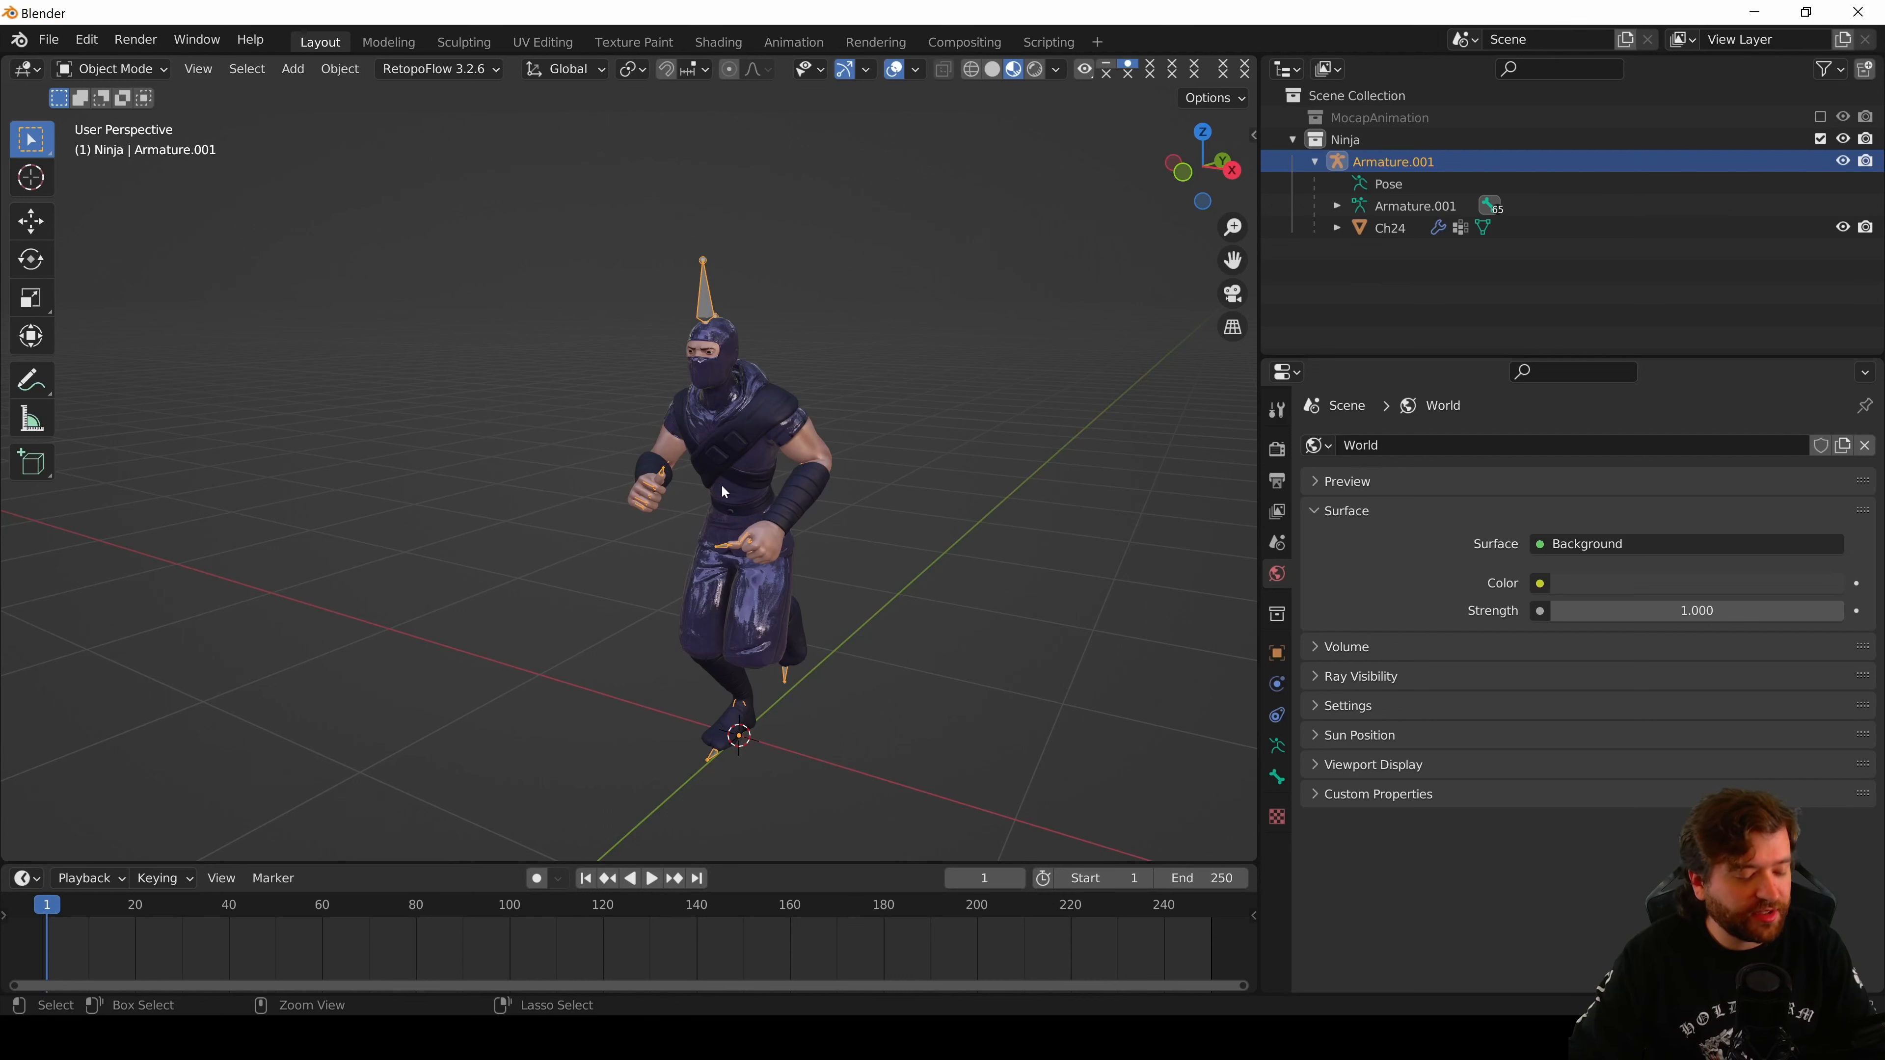
pyautogui.hotkey('ctrl', 'Tab')
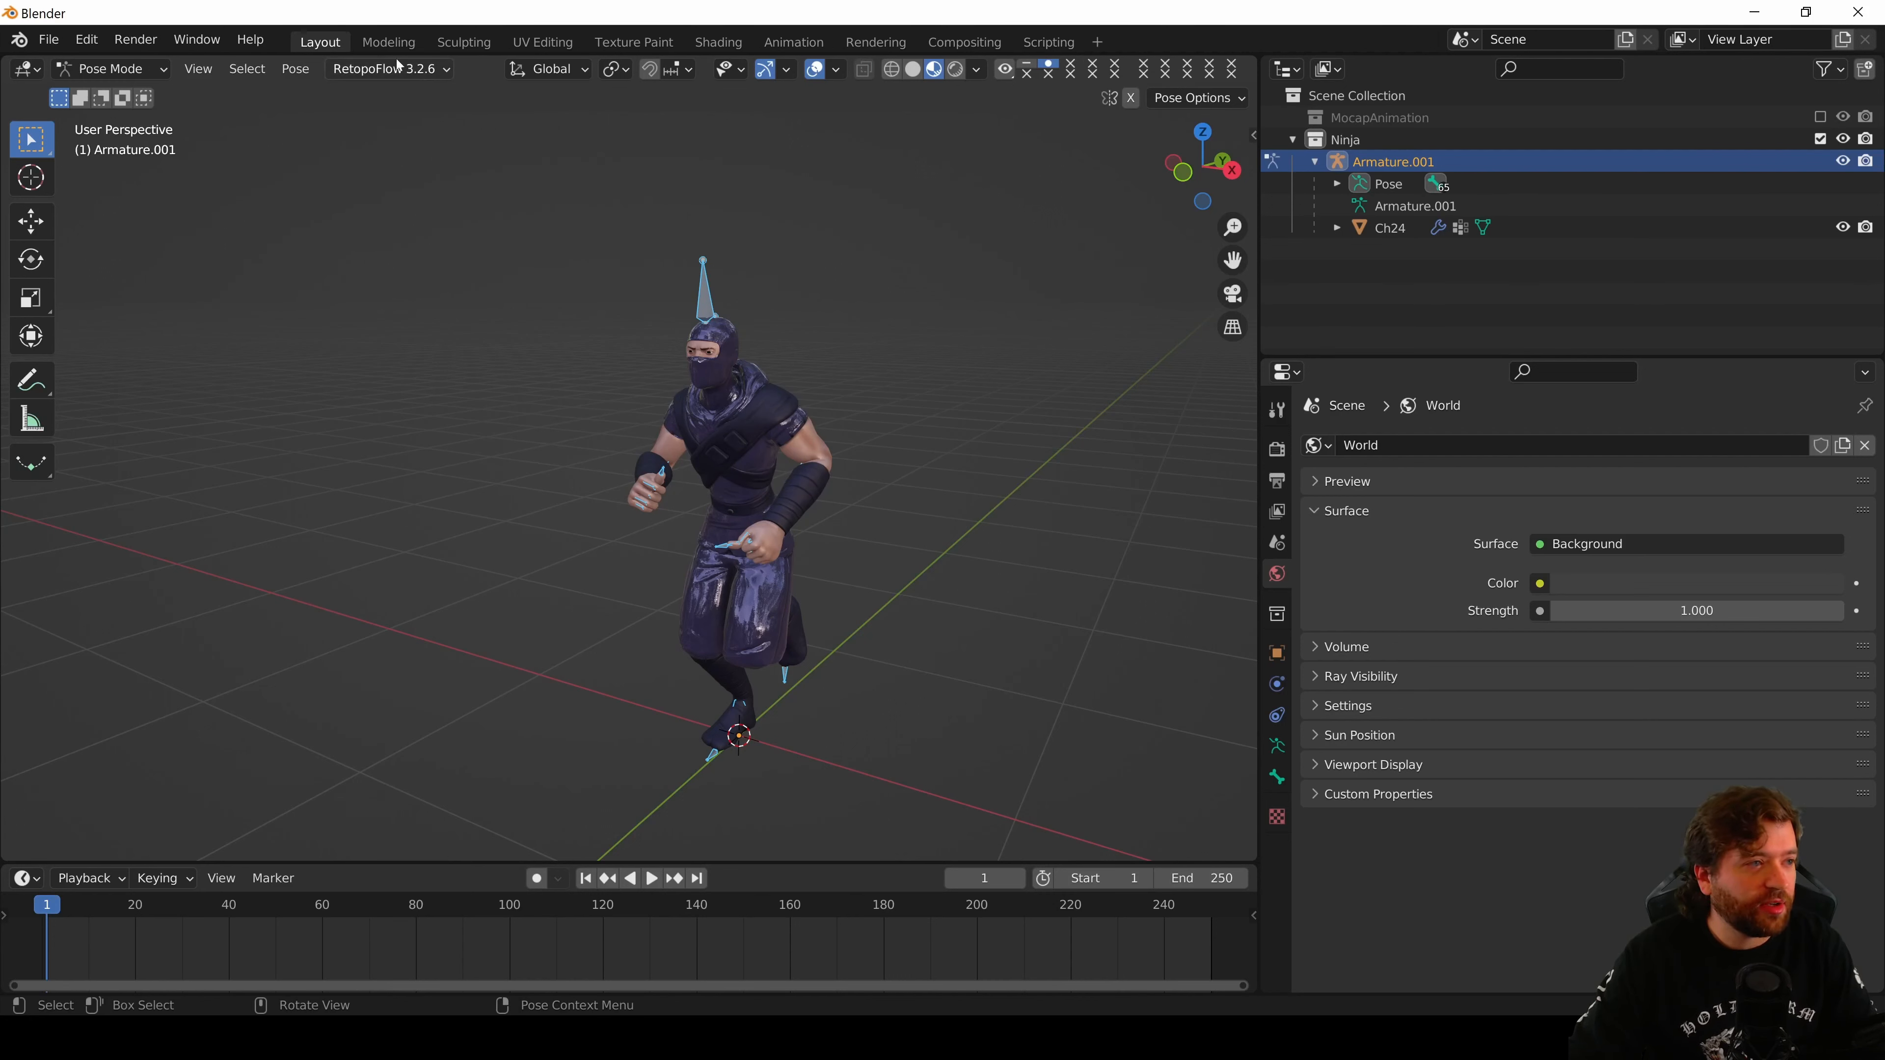
pyautogui.click(296, 68)
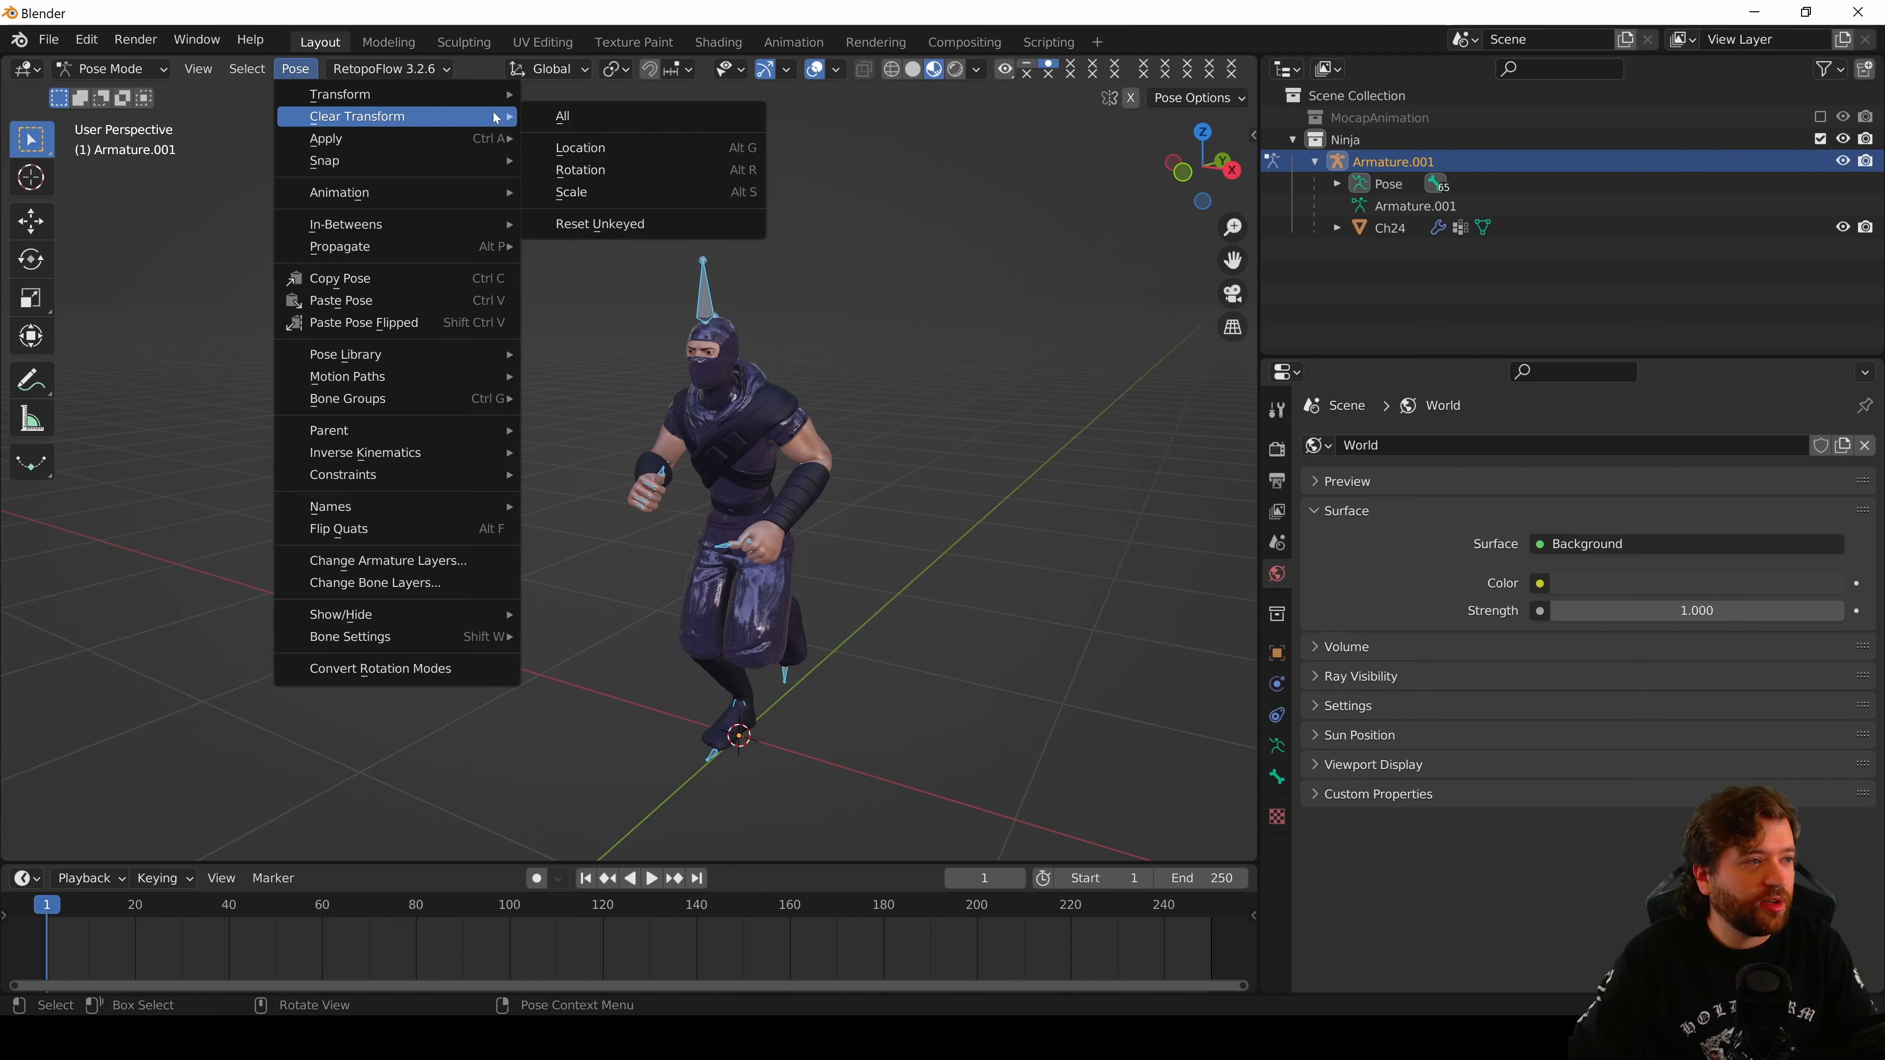
pyautogui.click(603, 123)
pyautogui.moveTo(585, 420); pyautogui.dragTo(810, 374, button='middle')
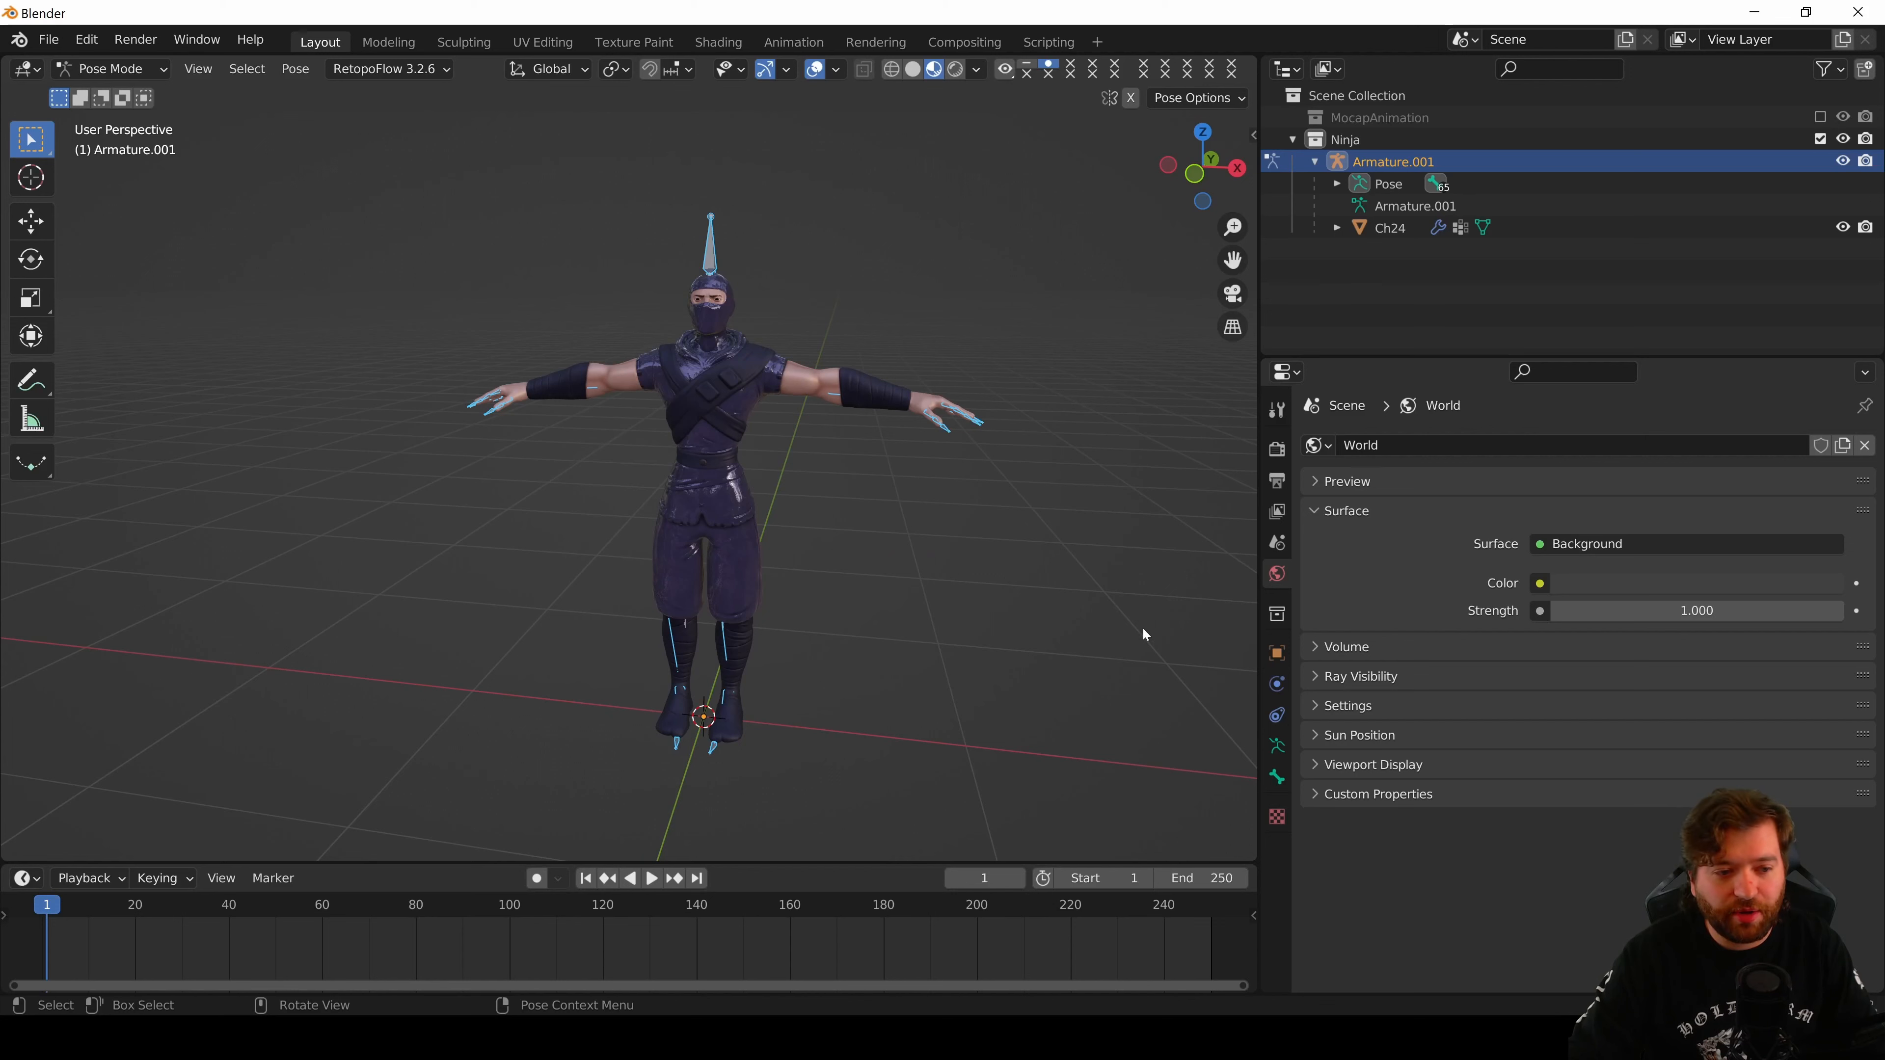
pyautogui.hotkey('ctrl', 'Tab')
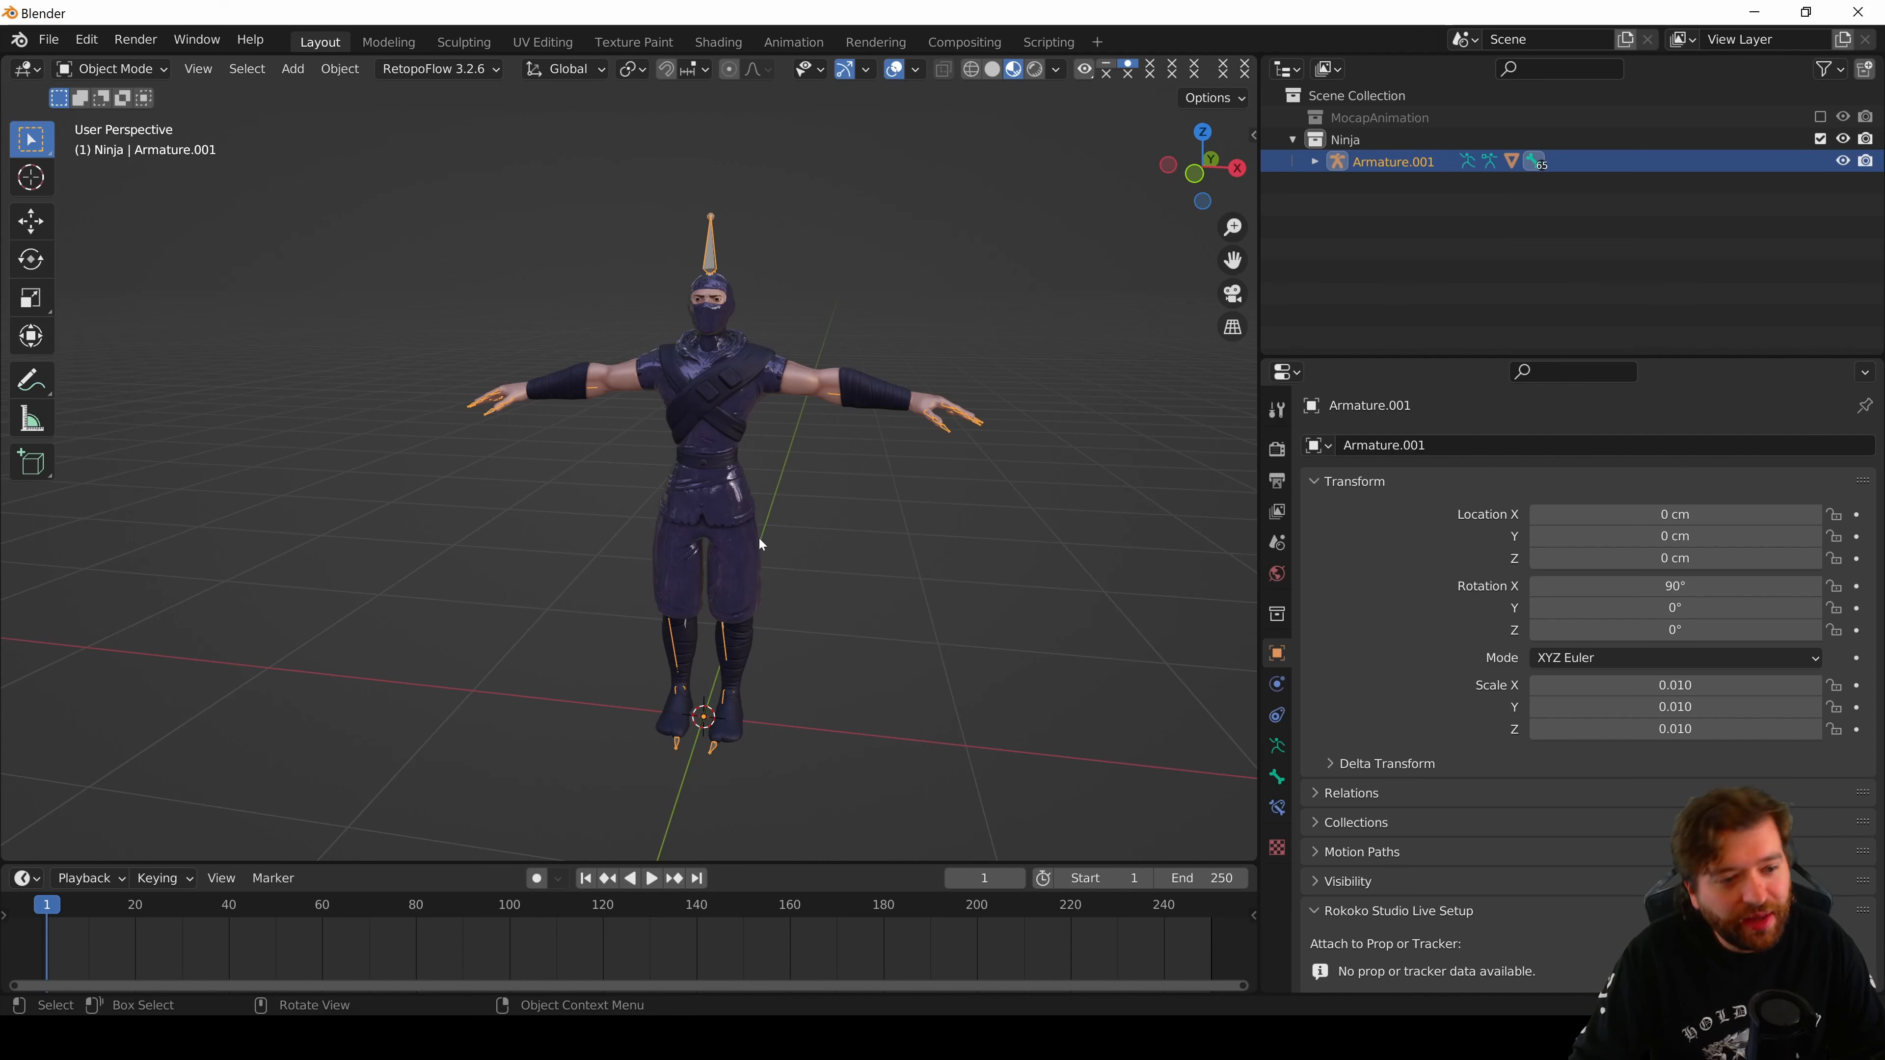
# - Remove the Armature modifier from the ninja mesh Ch24
pyautogui.click(705, 391)
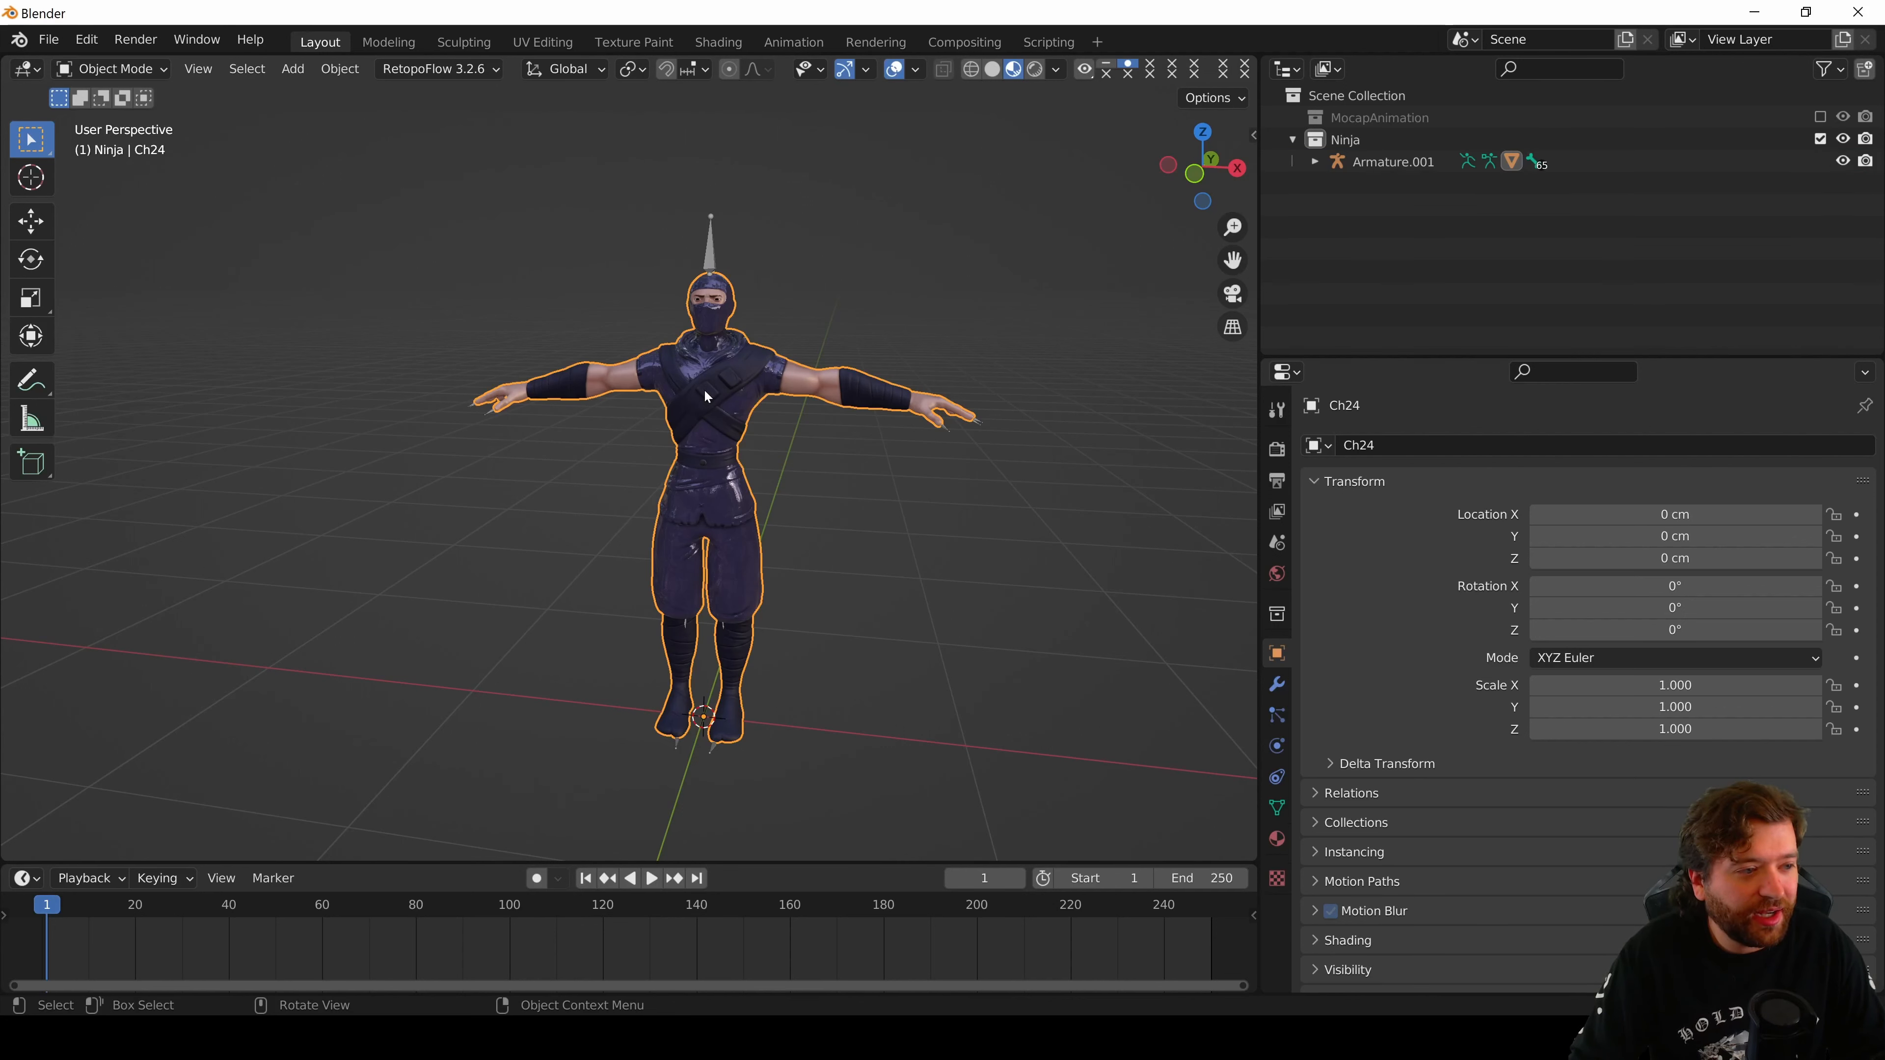
pyautogui.click(1276, 684)
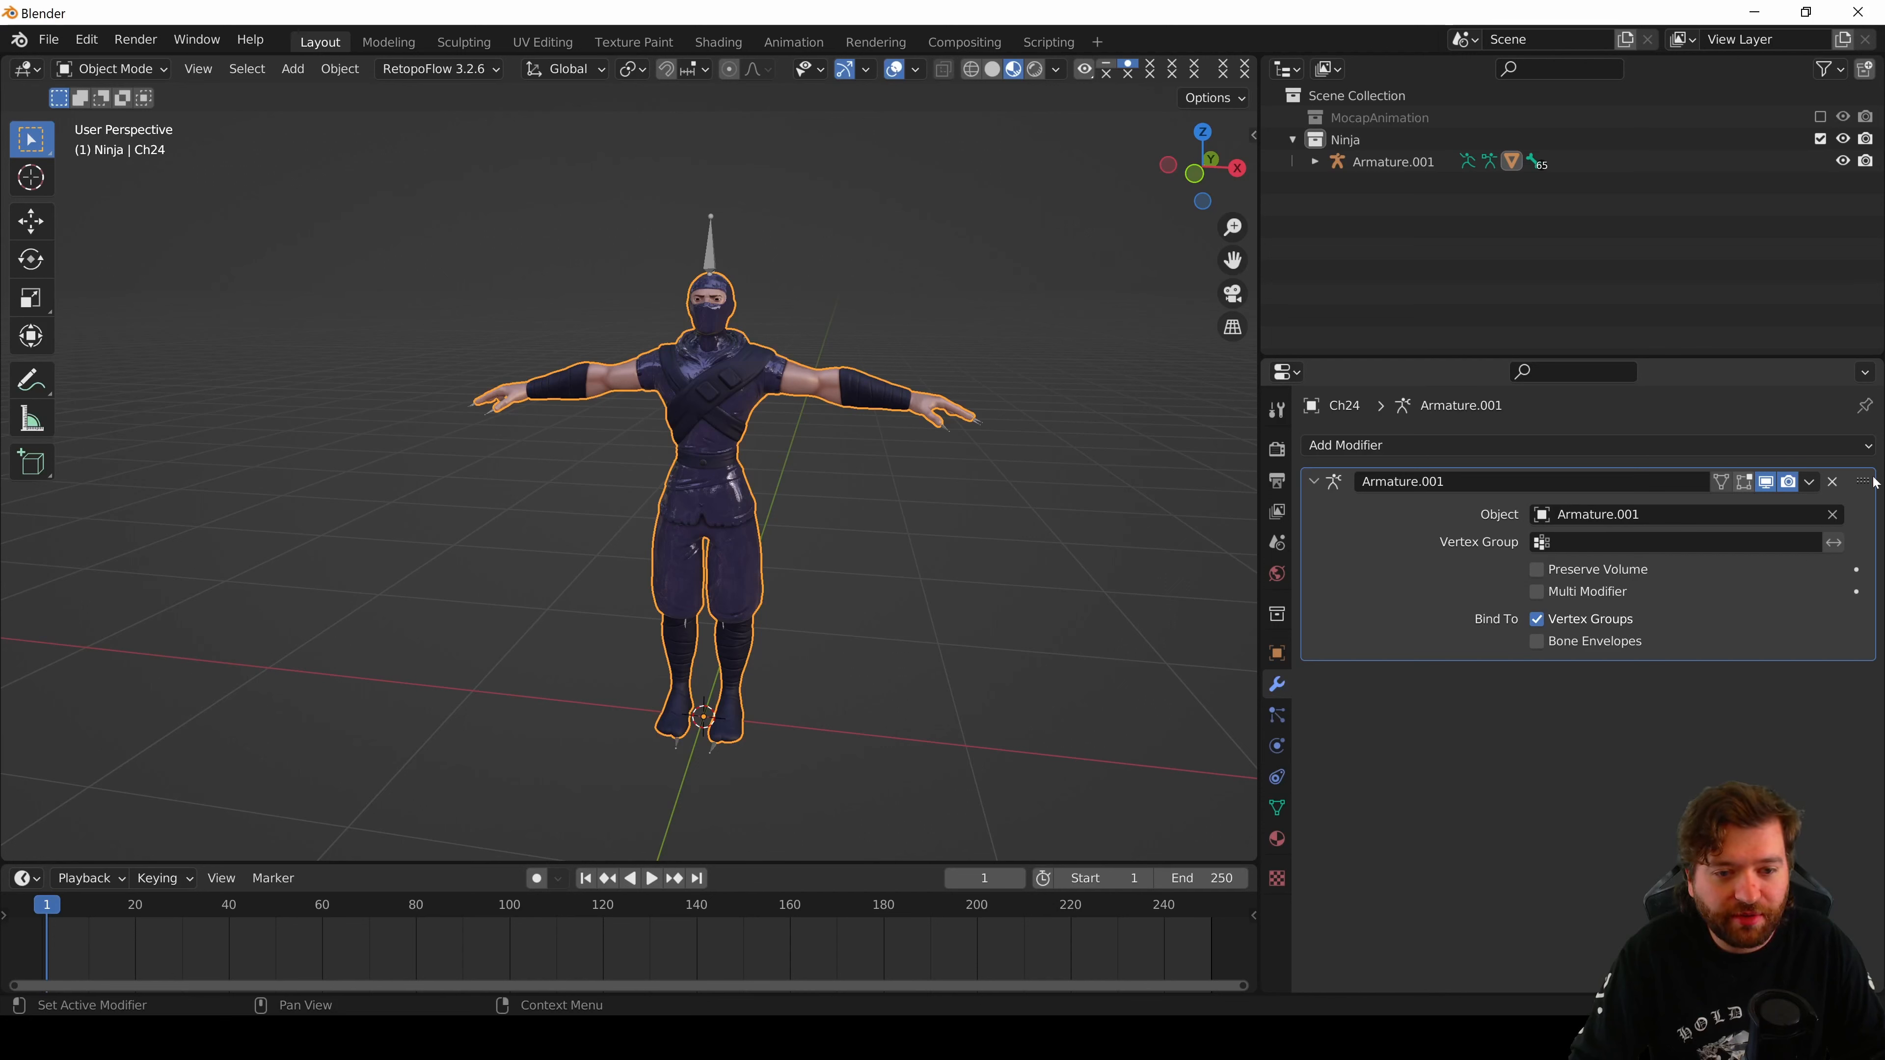
pyautogui.click(1833, 483)
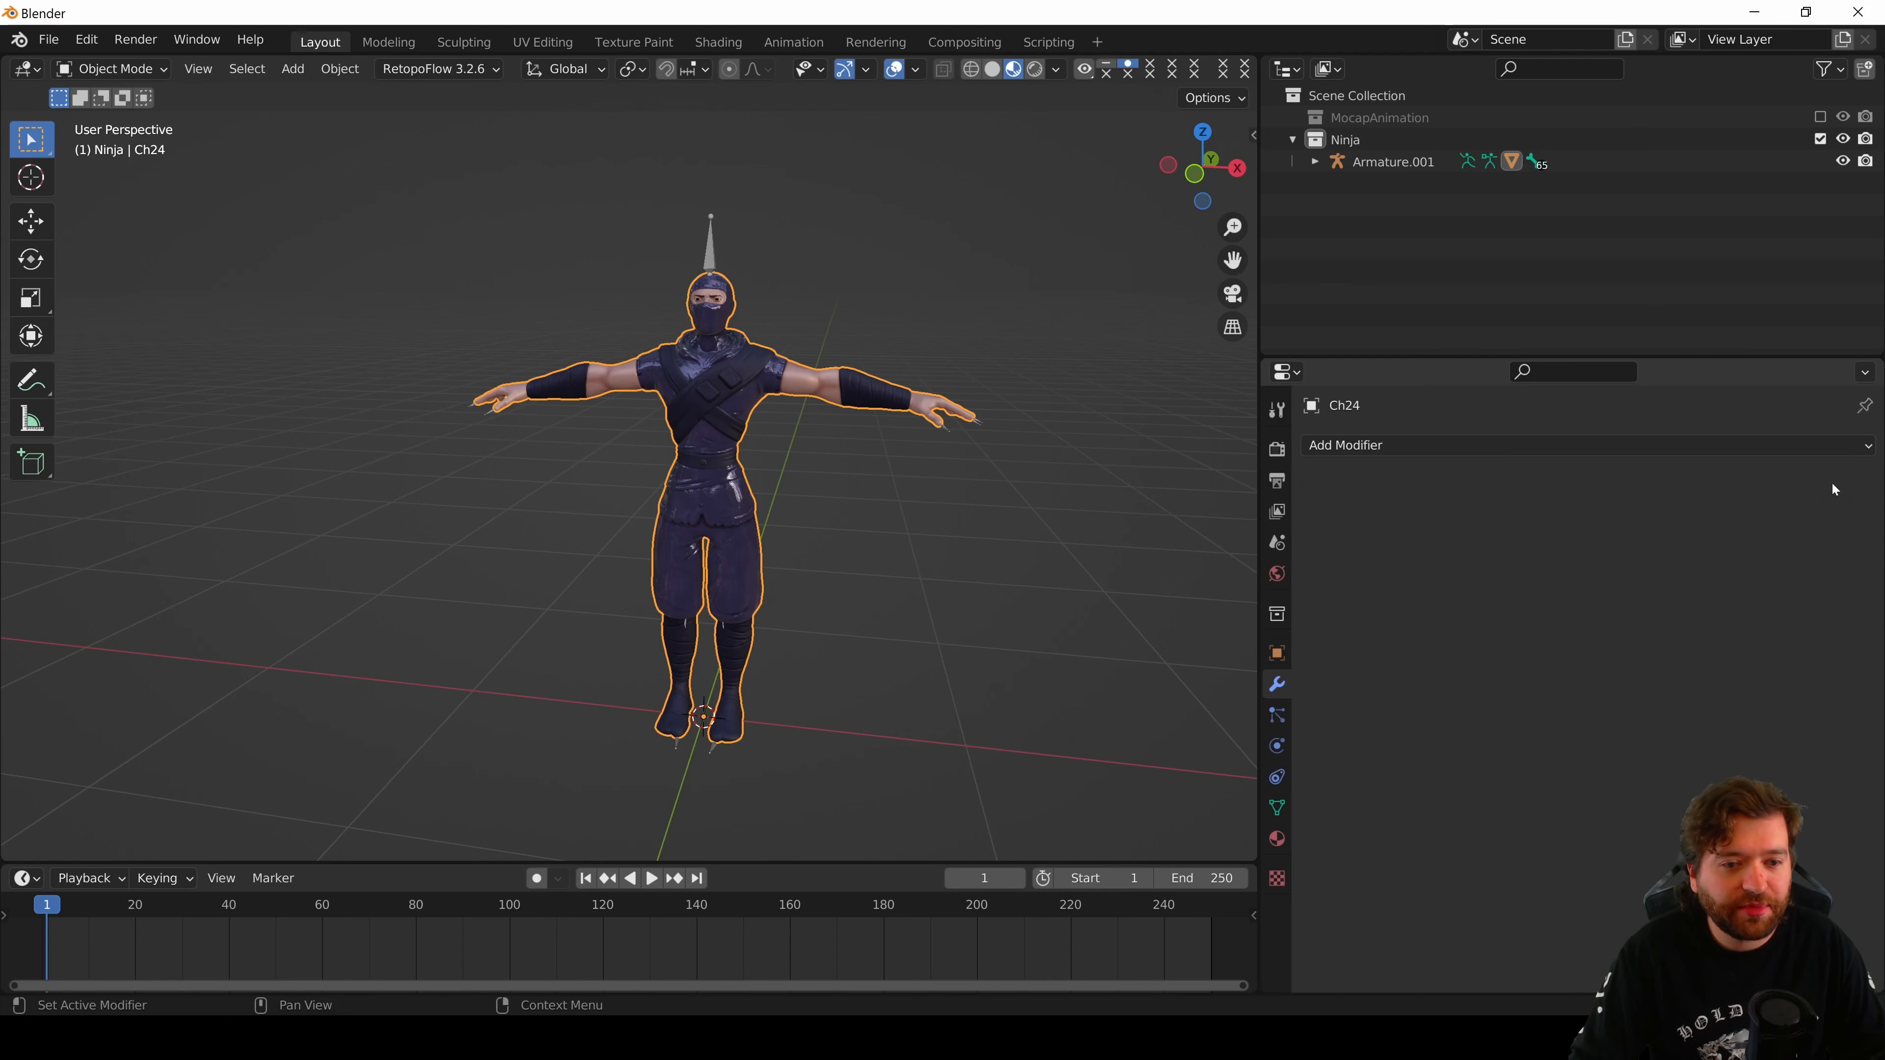
# - Try deleting Armature.001 while Ch24 is still parented to it, and undo the deletion
pyautogui.click(709, 244)
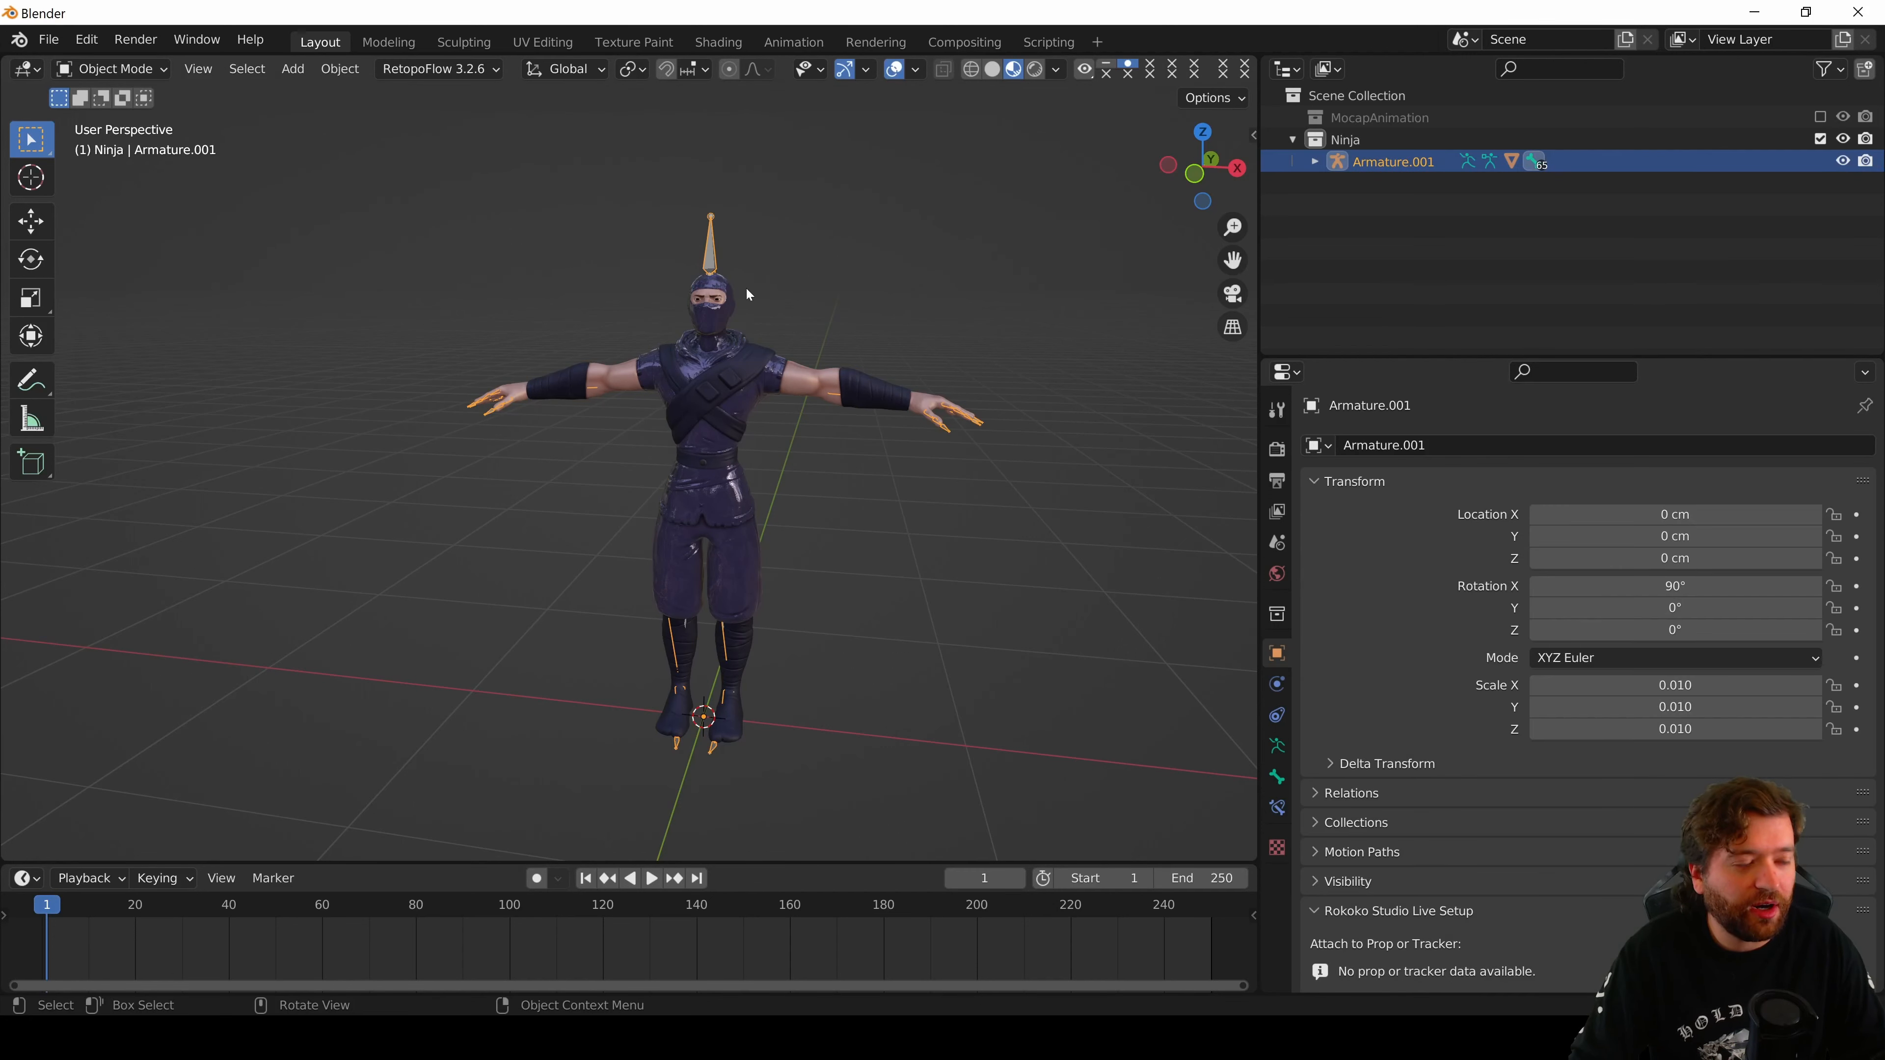
pyautogui.press('x')
pyautogui.click(830, 319)
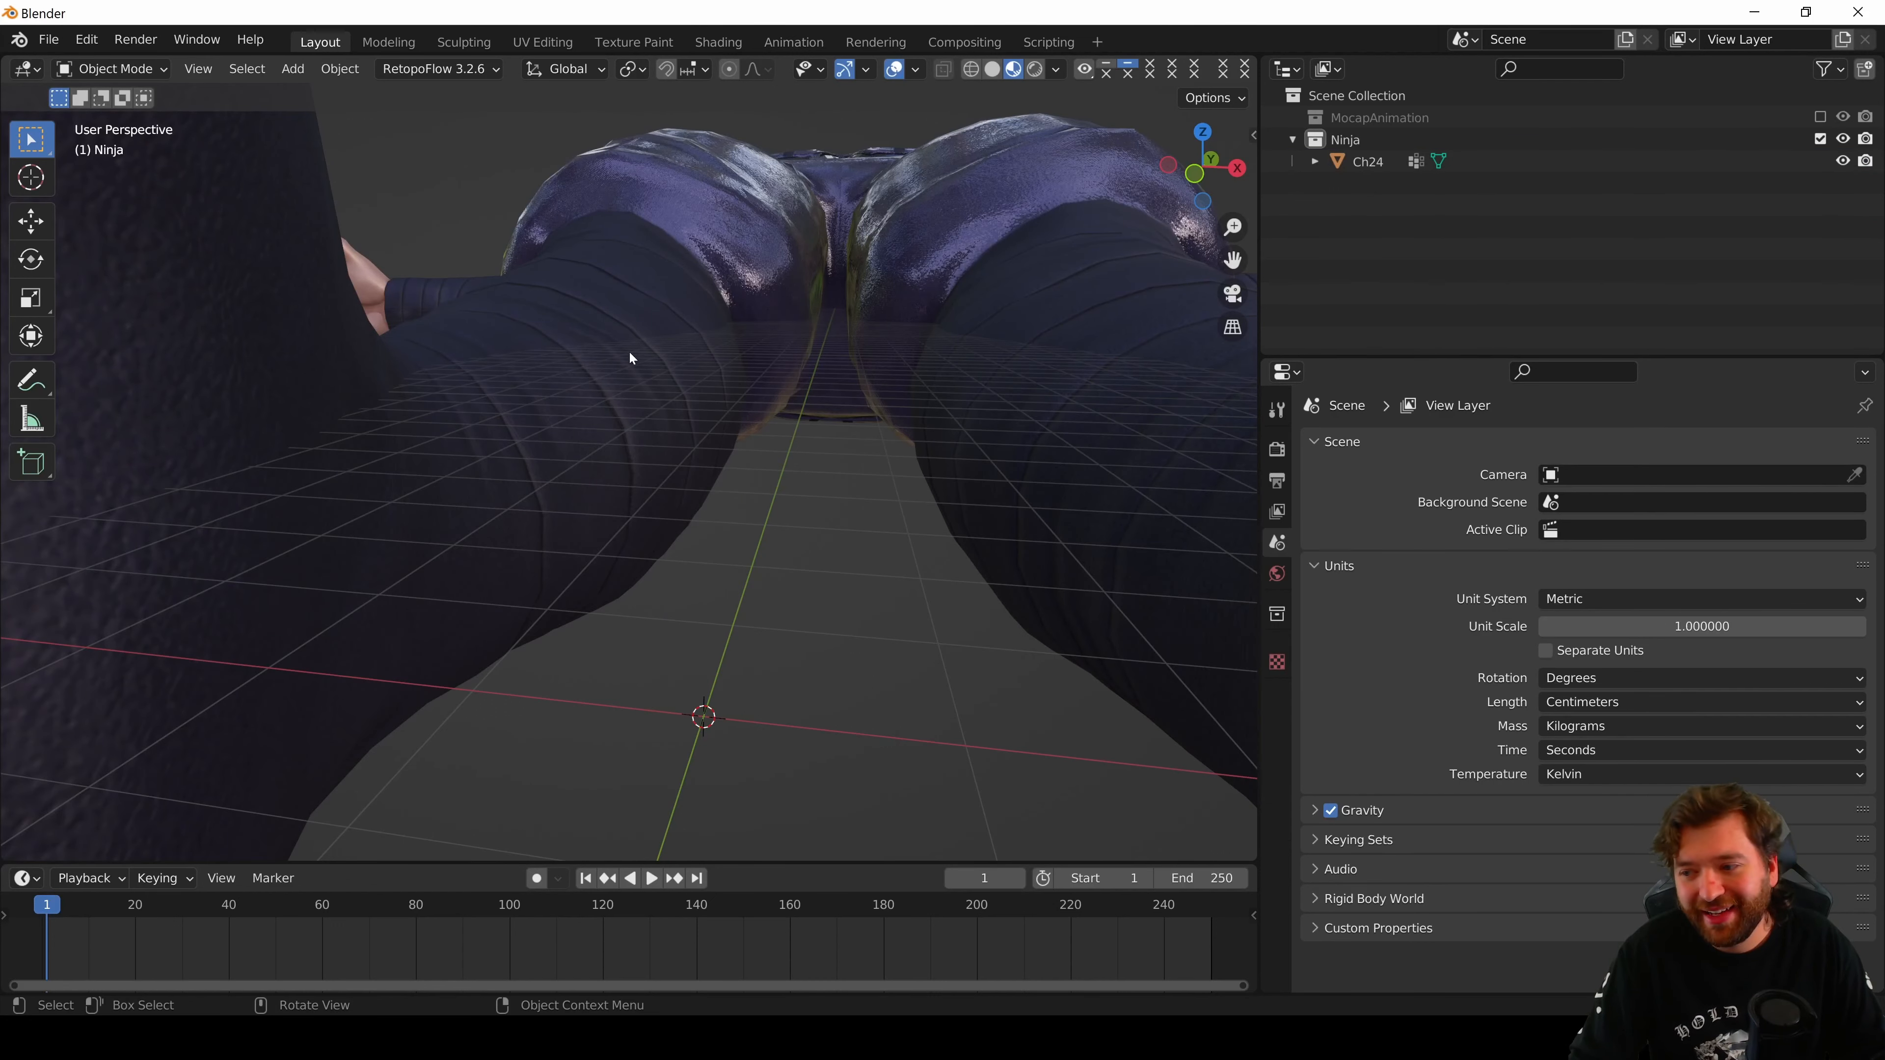
pyautogui.hotkey('ctrl', 'z')
# - Unparent the Ch24 mesh from Armature.001 using Clear and Keep Transformation
pyautogui.click(1325, 162)
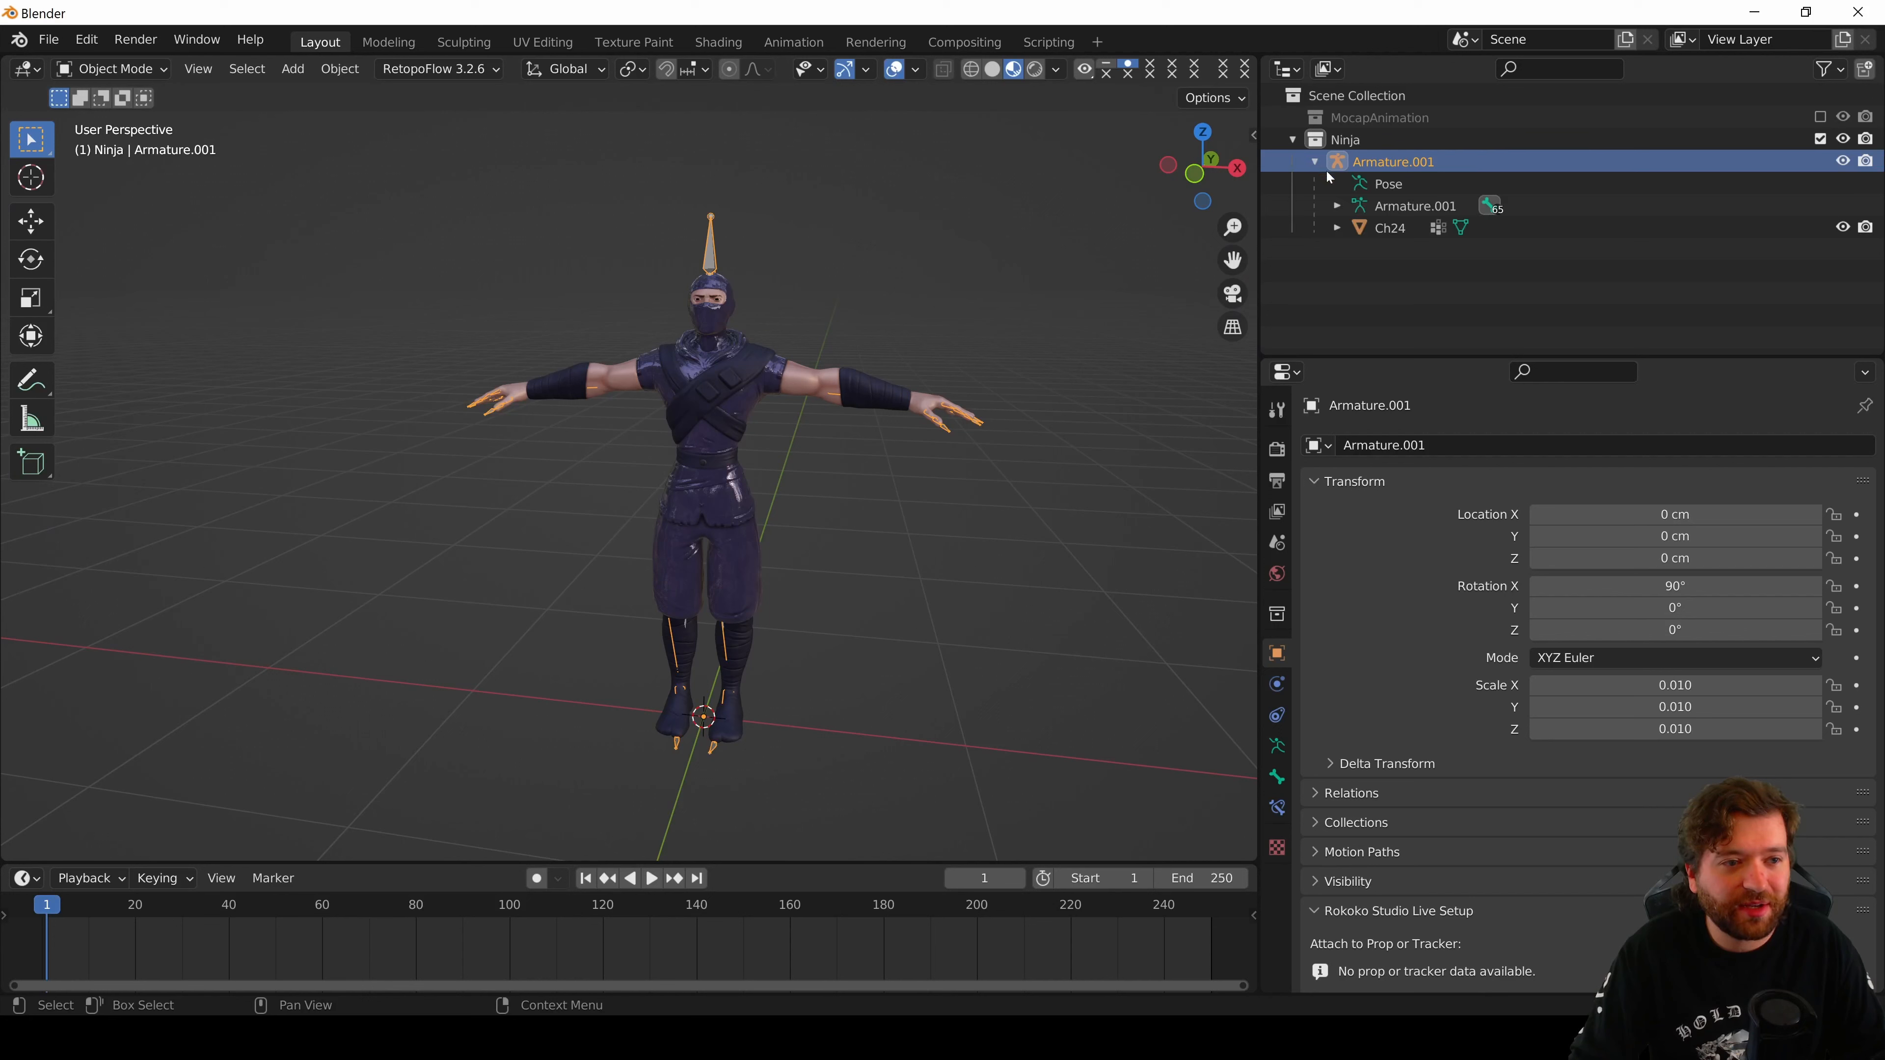
pyautogui.click(1403, 230)
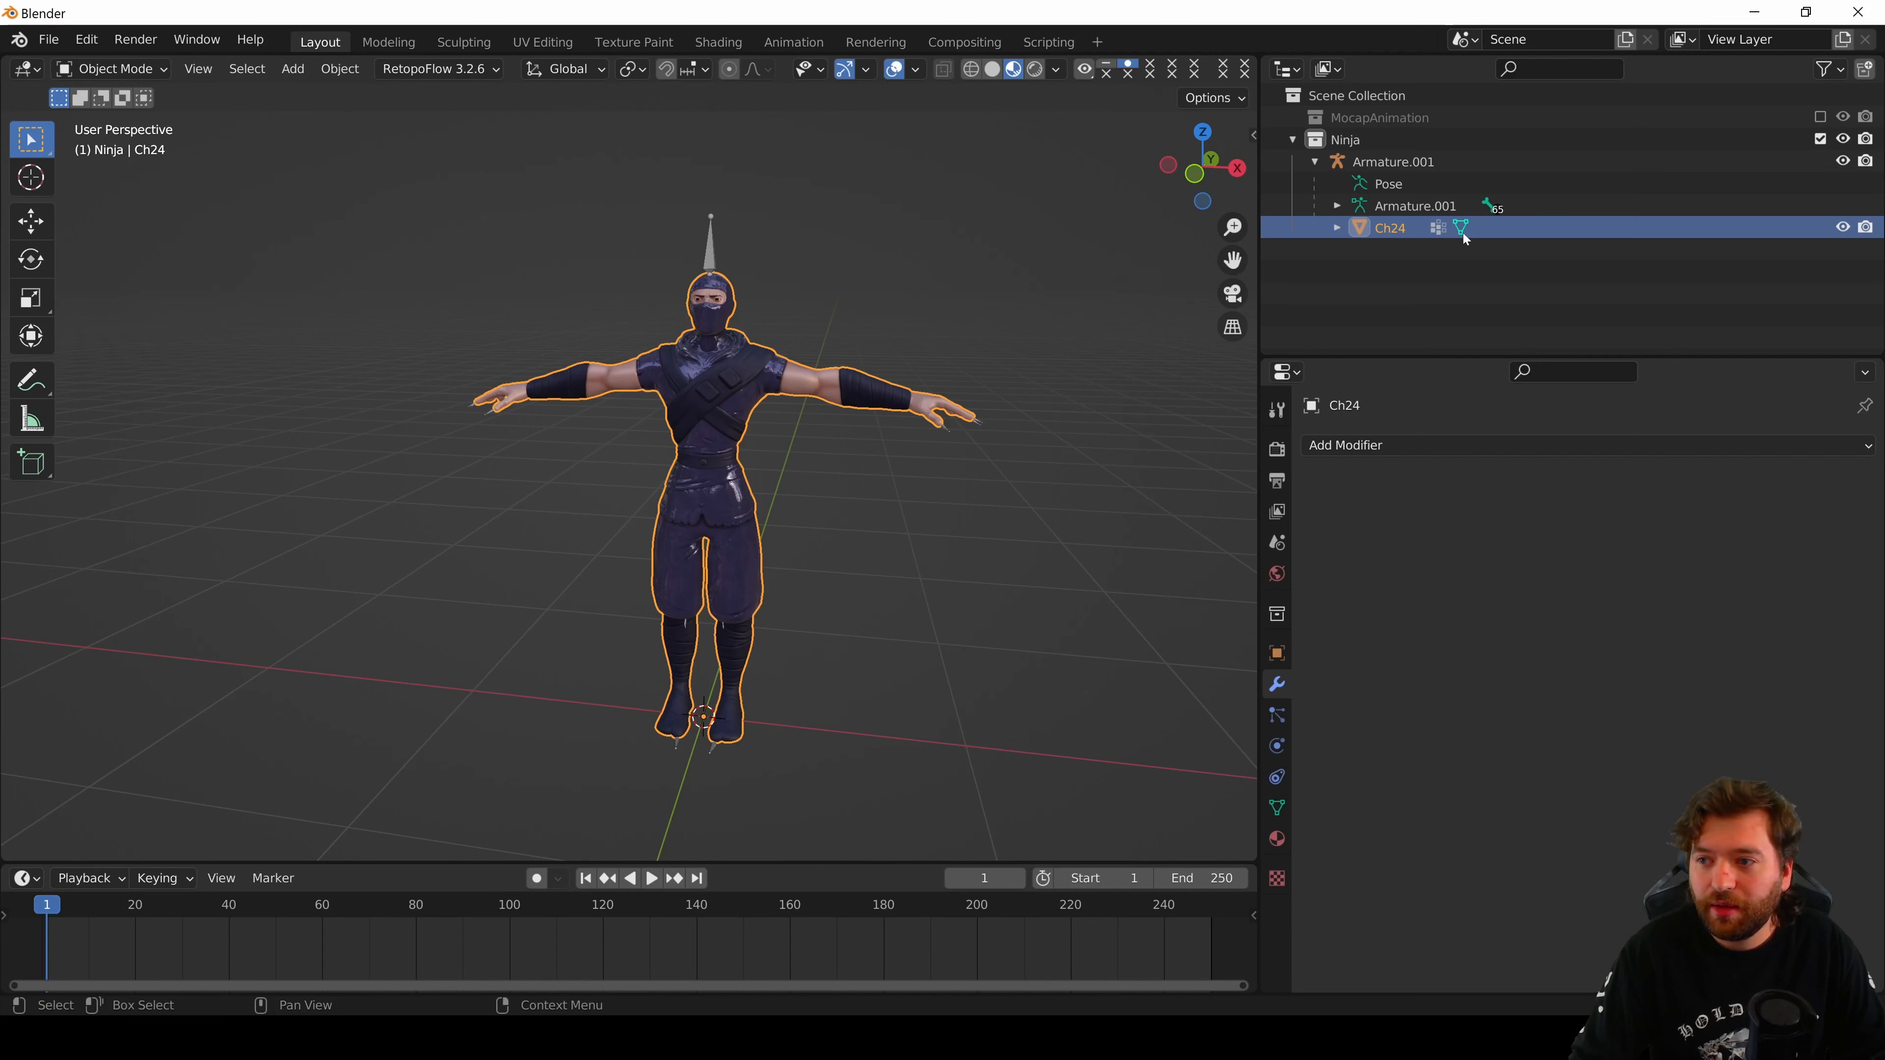
pyautogui.click(1367, 227)
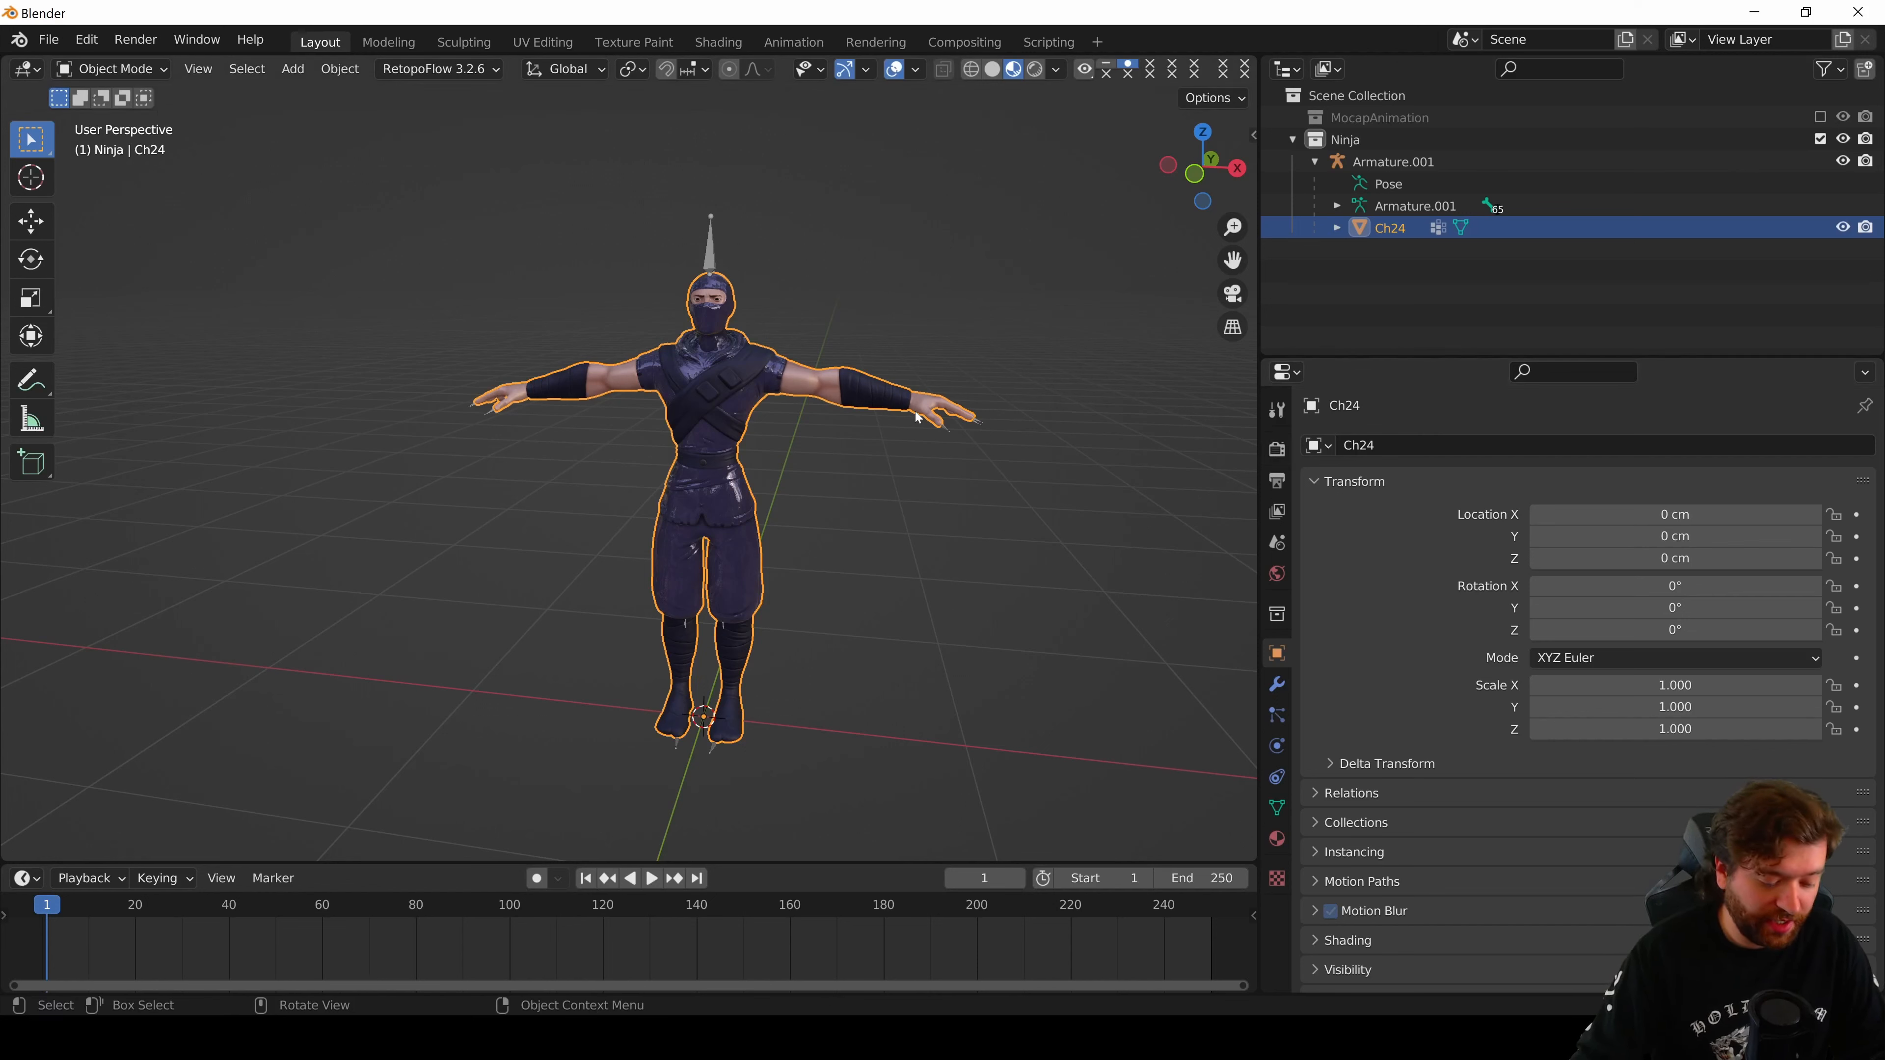
pyautogui.hotkey('alt', 'p')
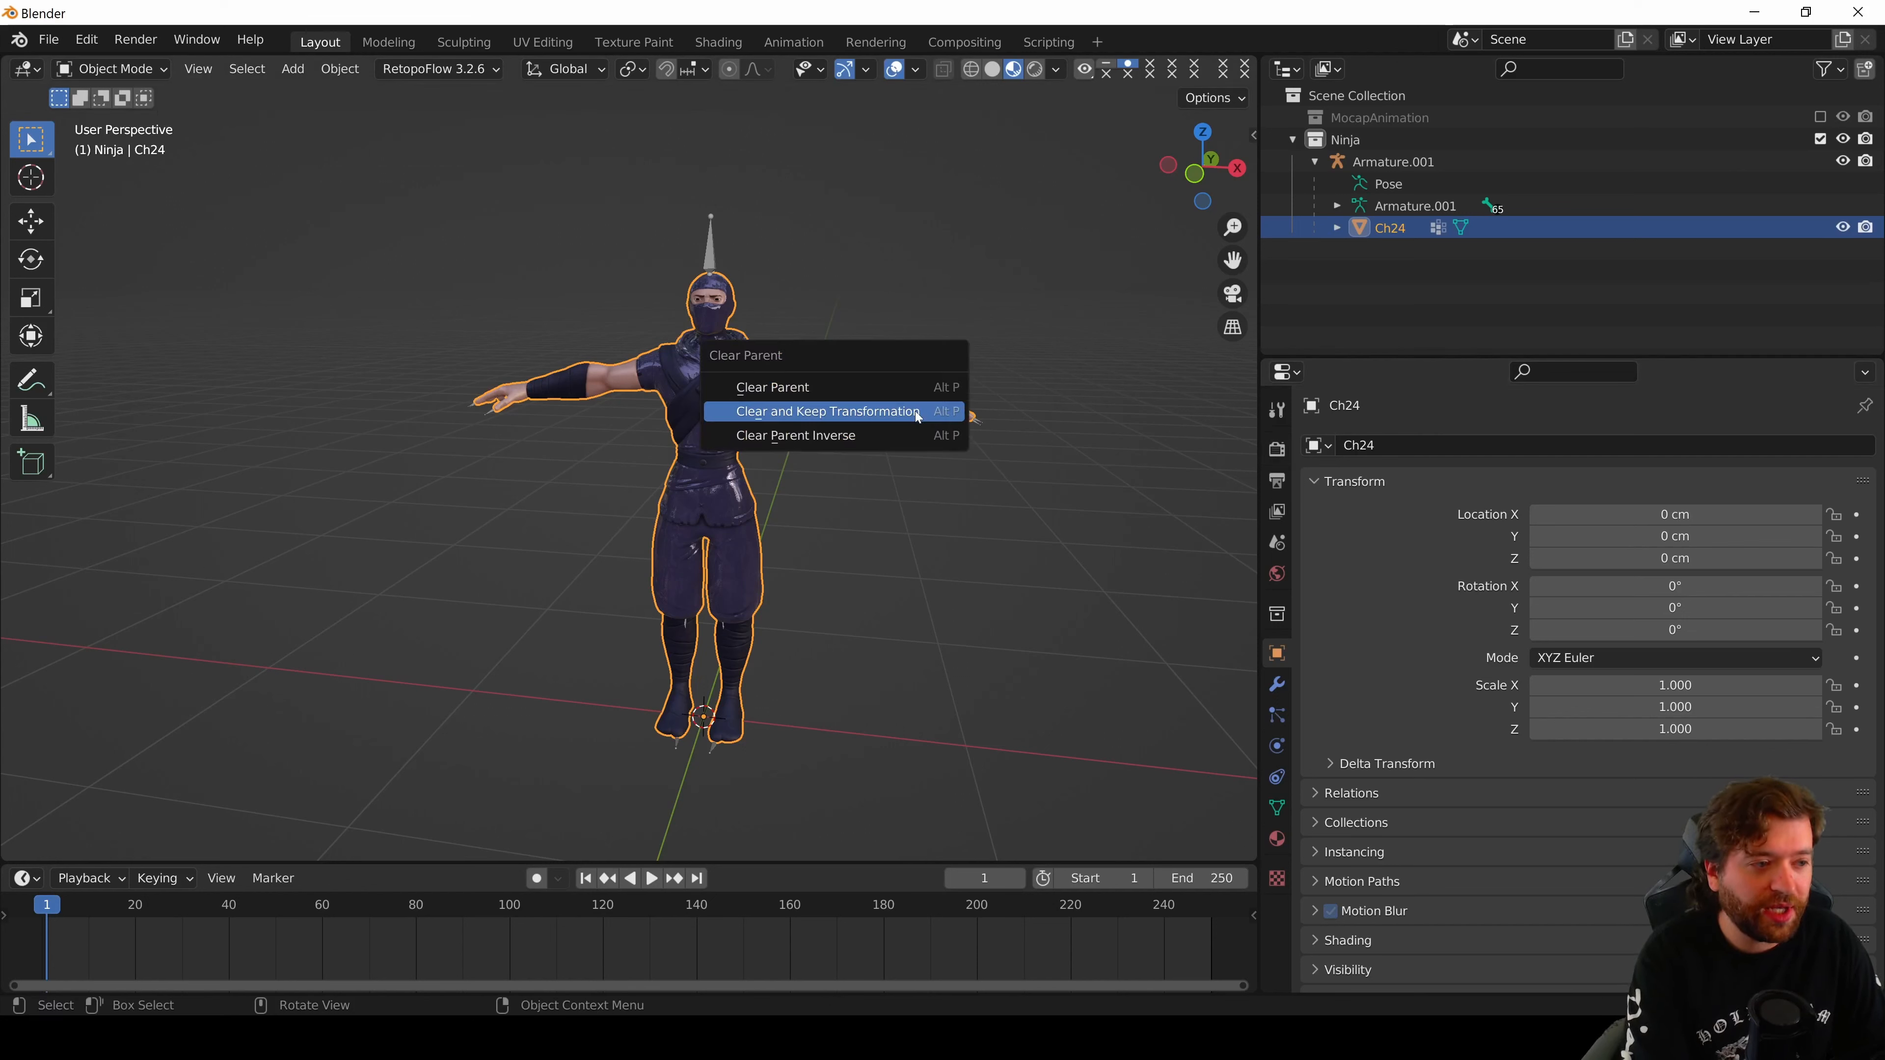
pyautogui.click(858, 415)
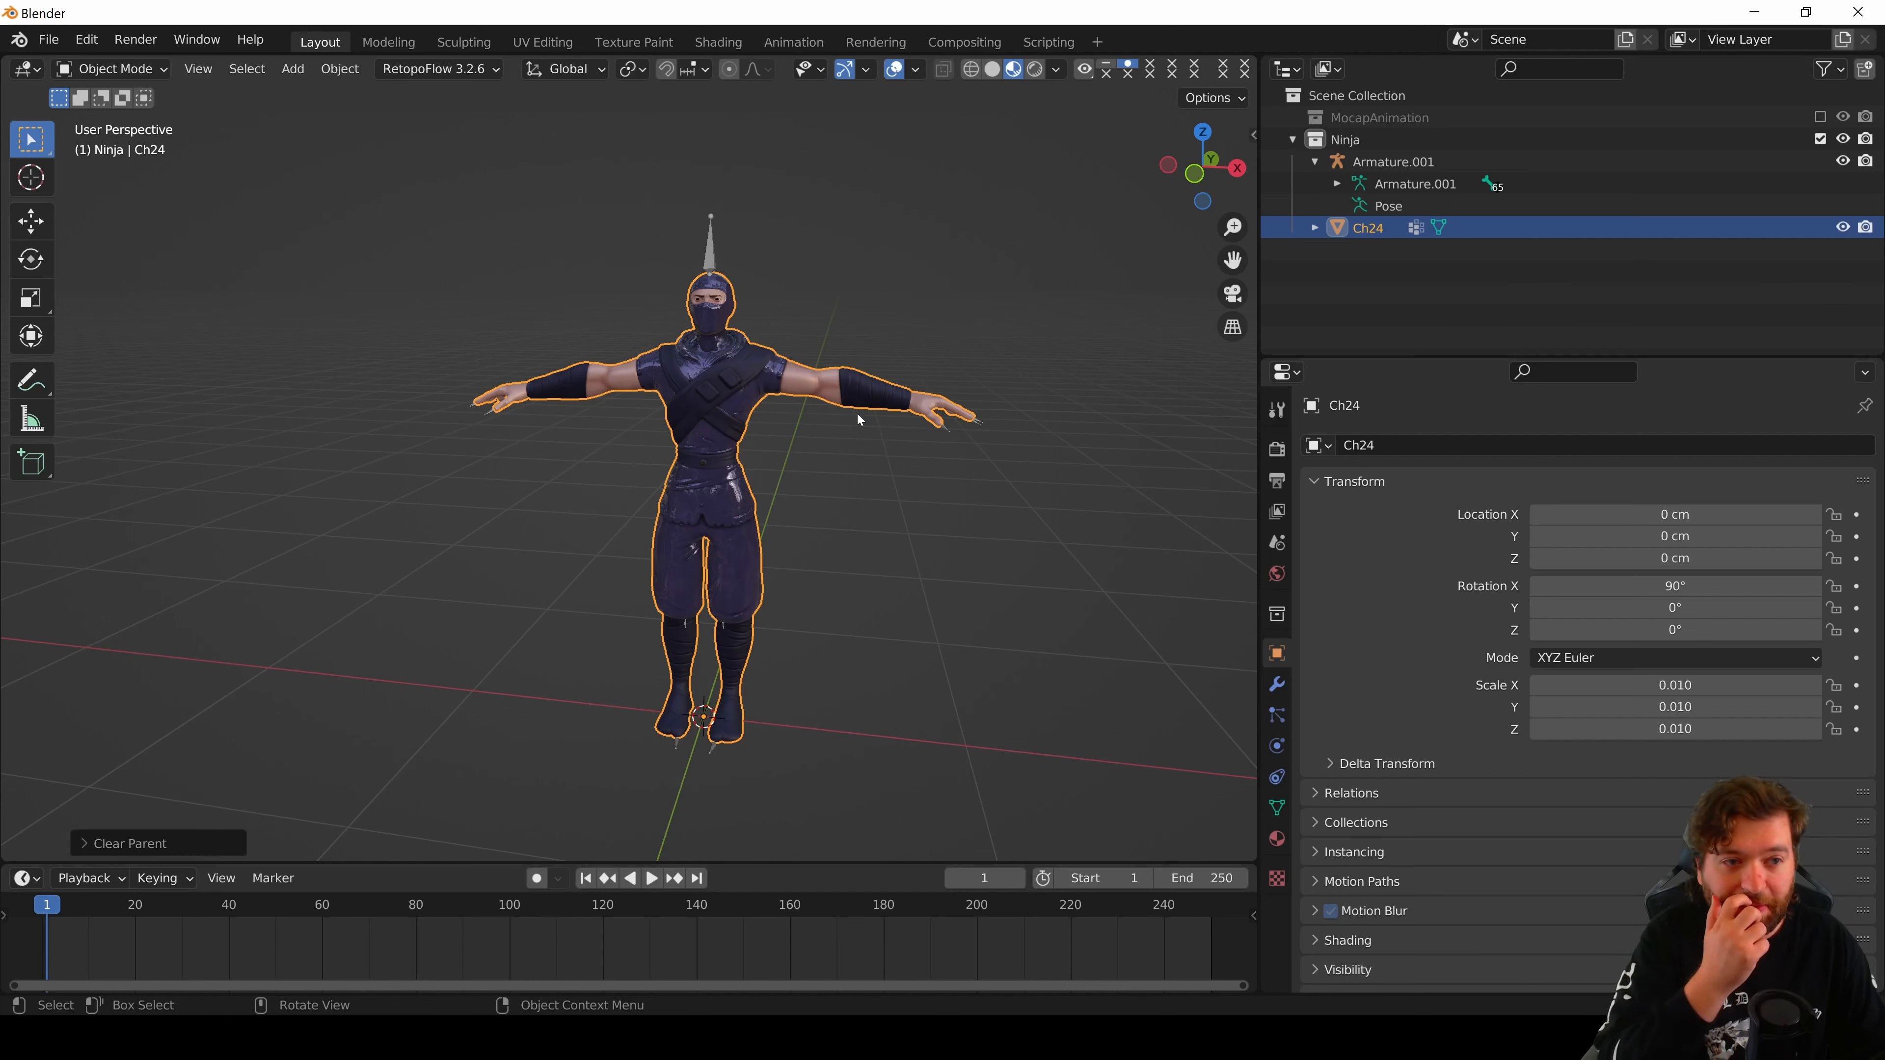
# - Delete Armature.001 from the Ninja collection and inspect the remaining ninja mesh from several angles
pyautogui.click(1388, 161)
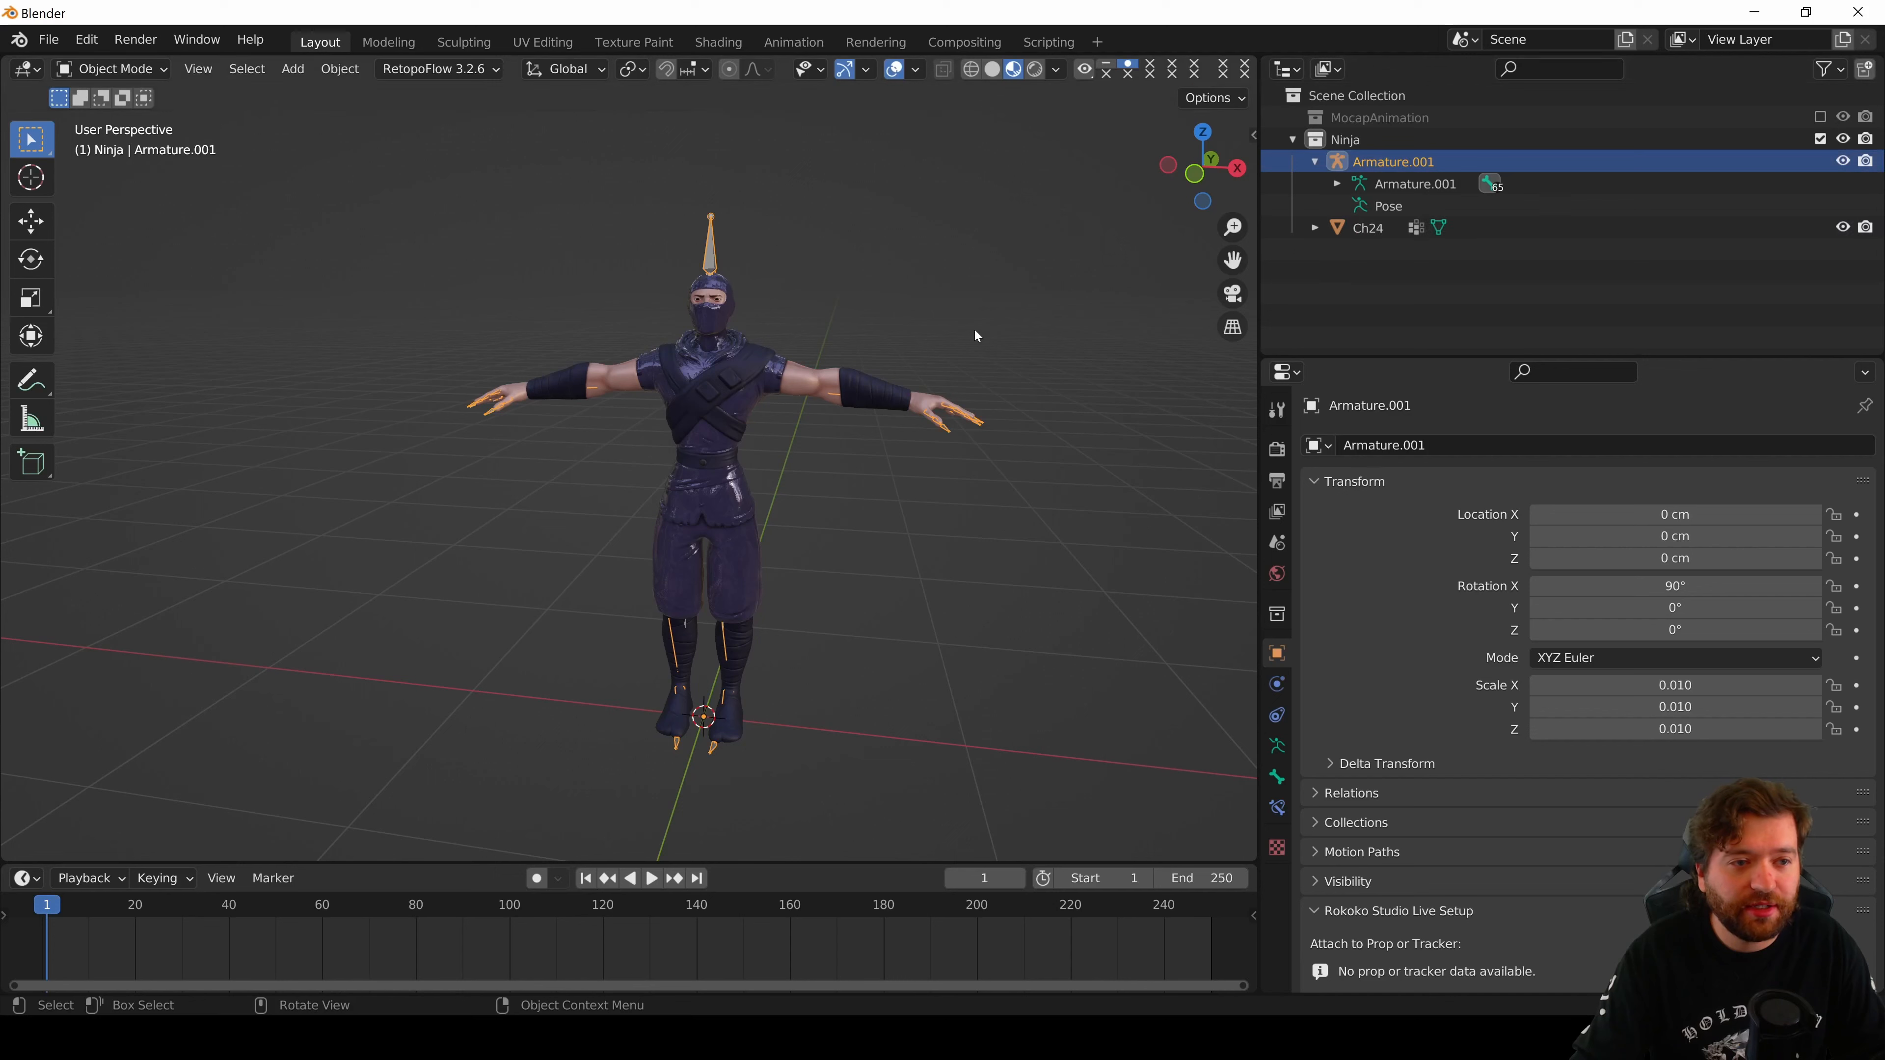
pyautogui.press('x')
pyautogui.click(748, 380)
pyautogui.moveTo(719, 489); pyautogui.dragTo(717, 484, button='middle')
pyautogui.moveTo(740, 407); pyautogui.dragTo(800, 378, button='middle')
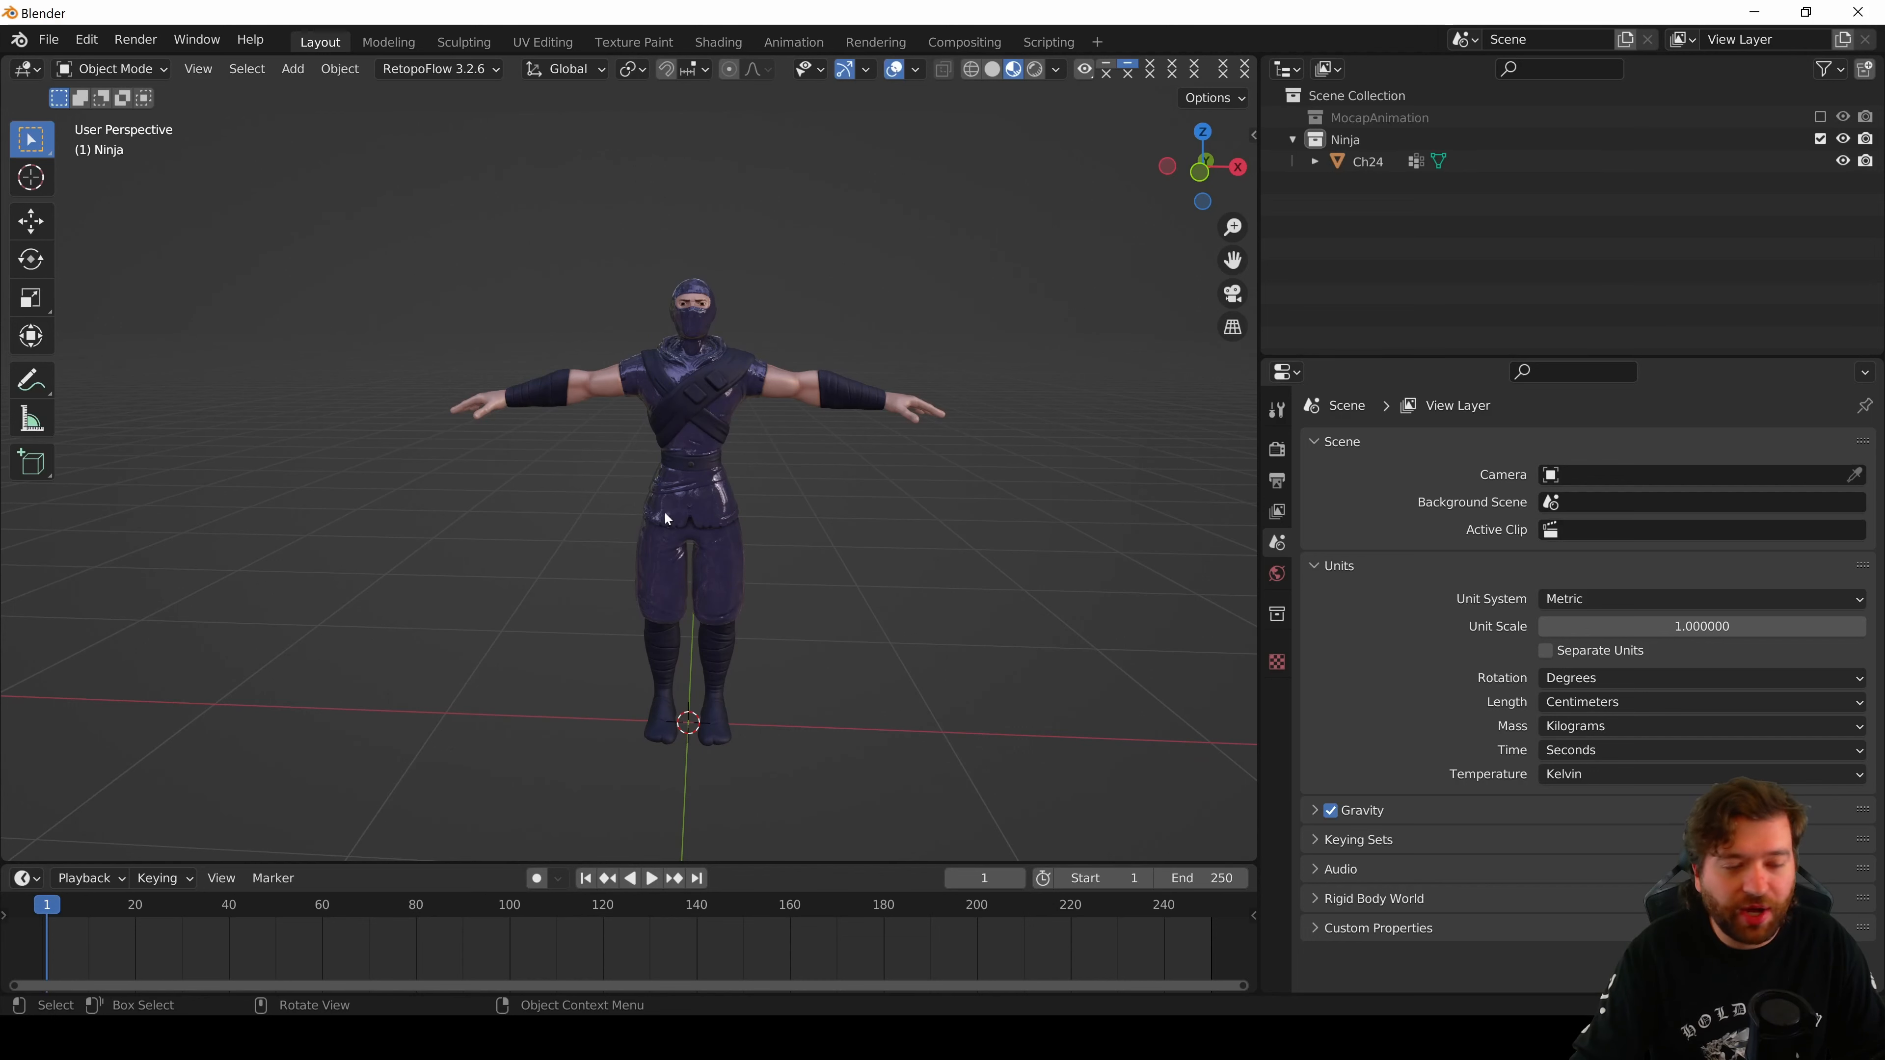
pyautogui.scroll(2, 664, 510)
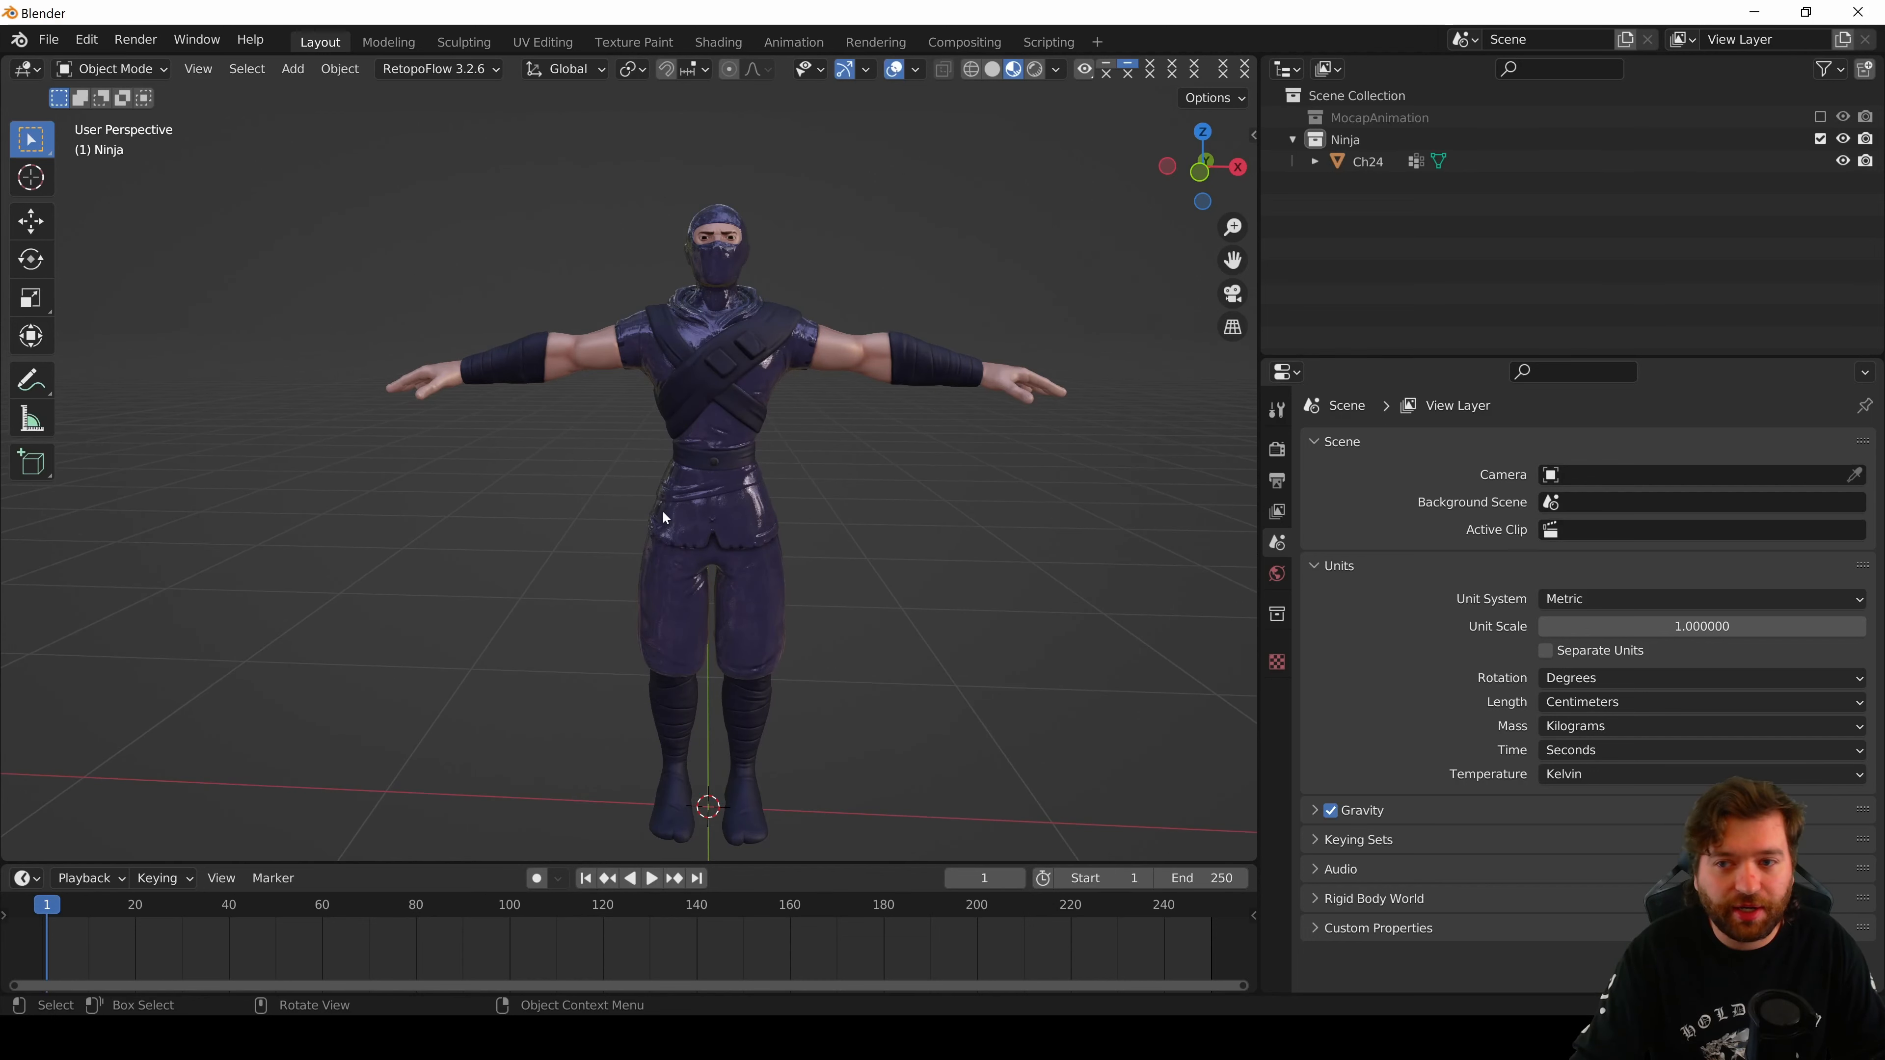
pyautogui.moveTo(664, 517); pyautogui.dragTo(726, 492, button='middle')
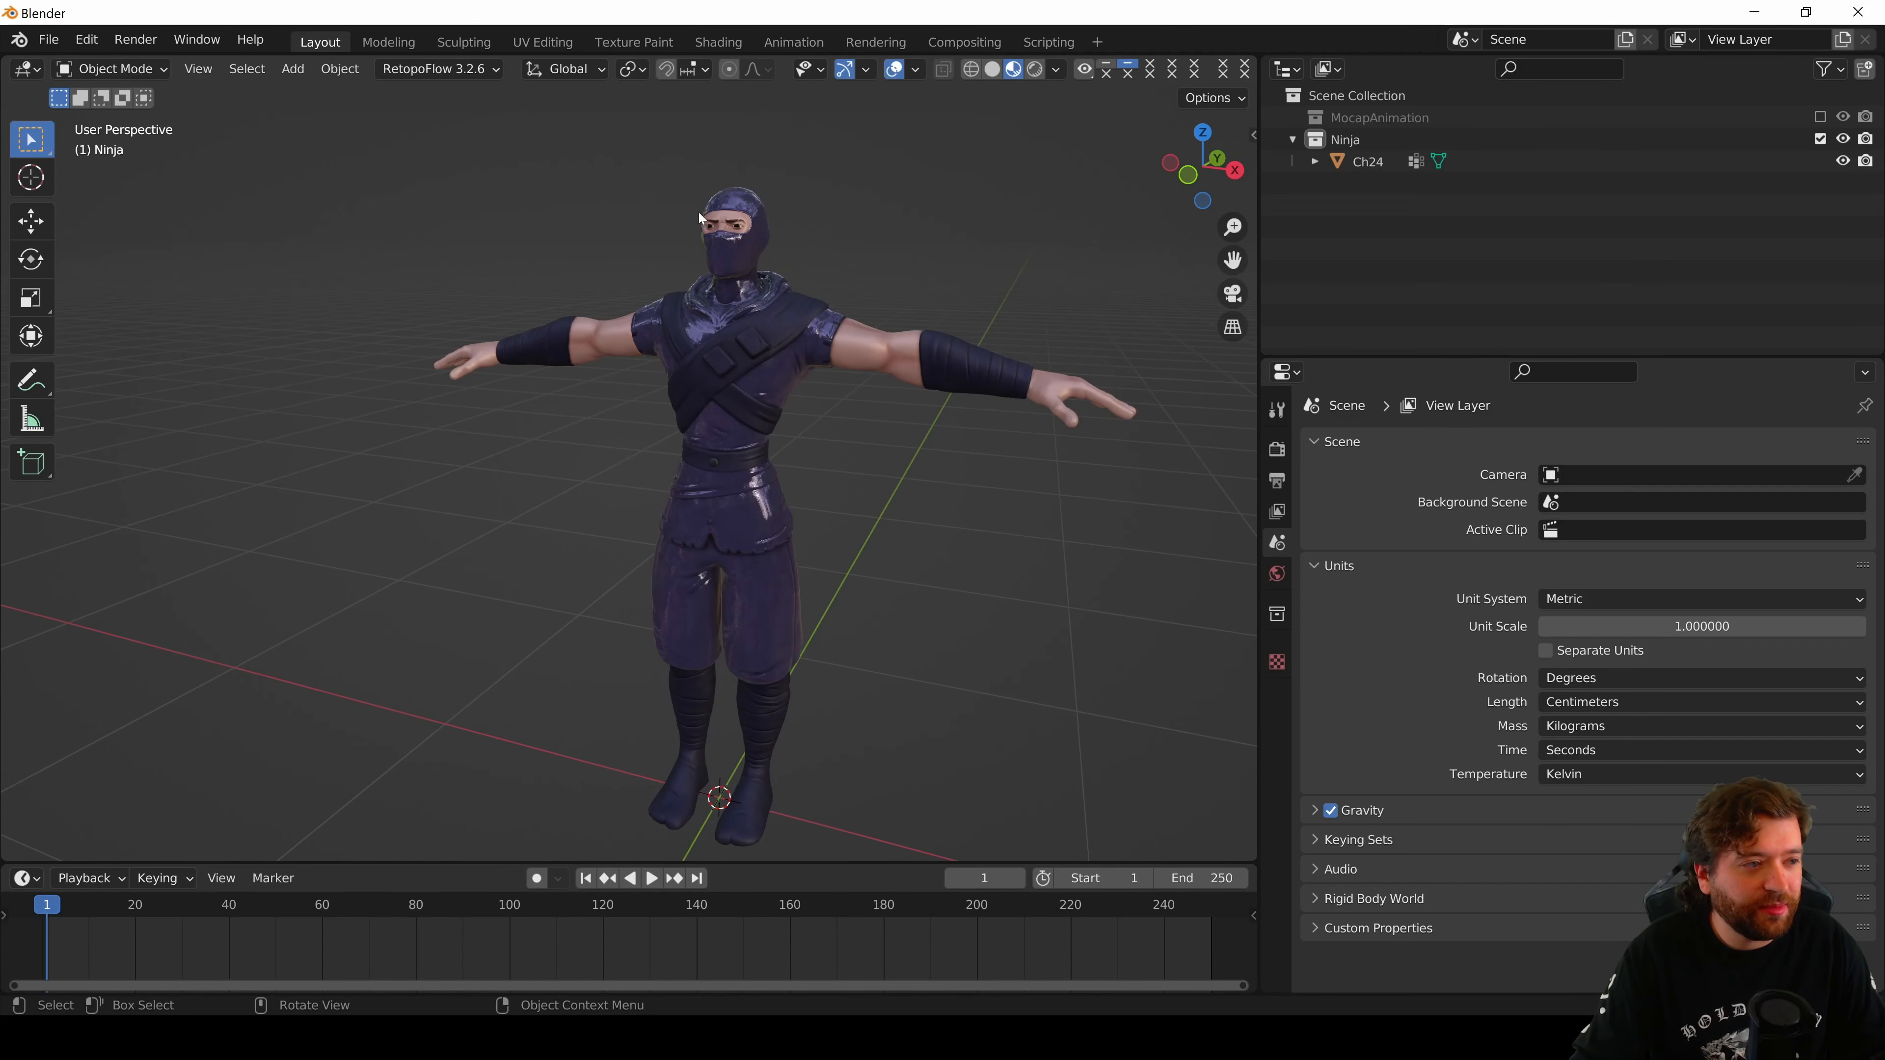
# - Show Ch24's material in a Shader Editor in place of the timeline and enlarge that area
pyautogui.click(744, 527)
pyautogui.click(26, 877)
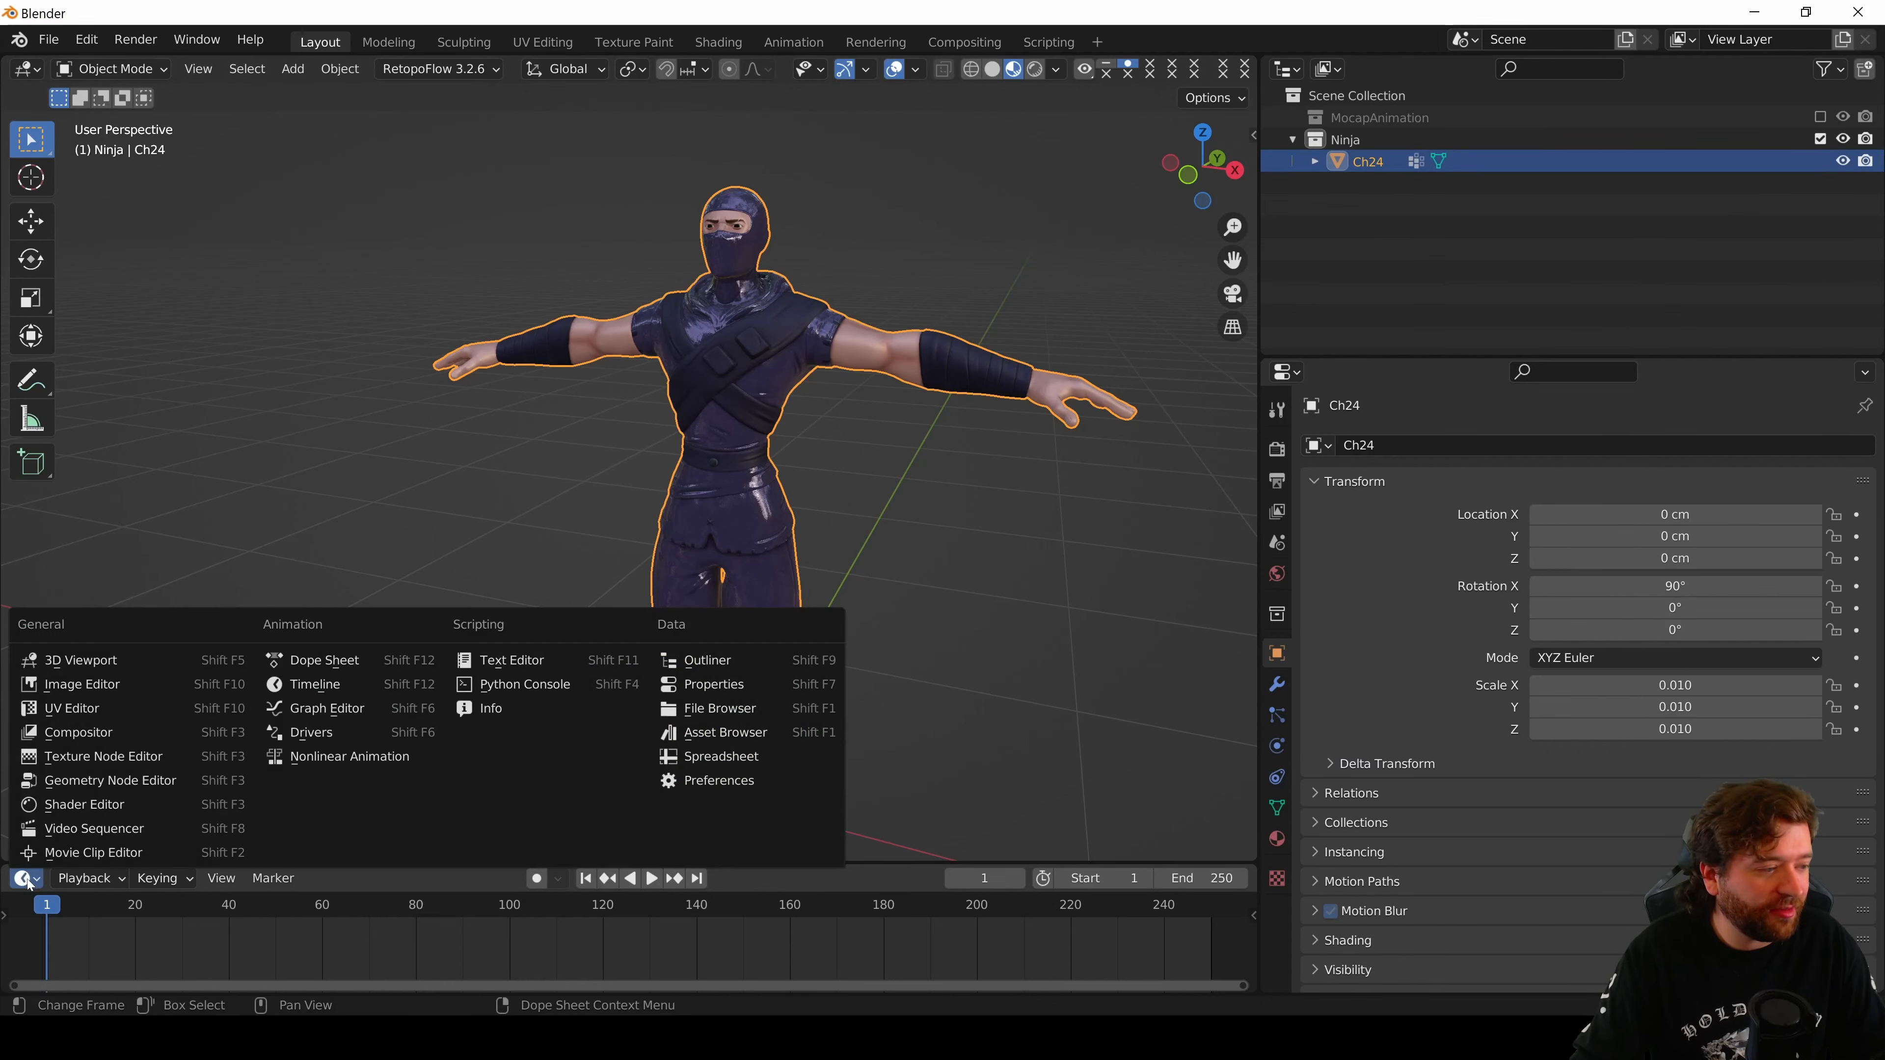
pyautogui.click(144, 806)
pyautogui.moveTo(547, 863); pyautogui.dragTo(581, 530)
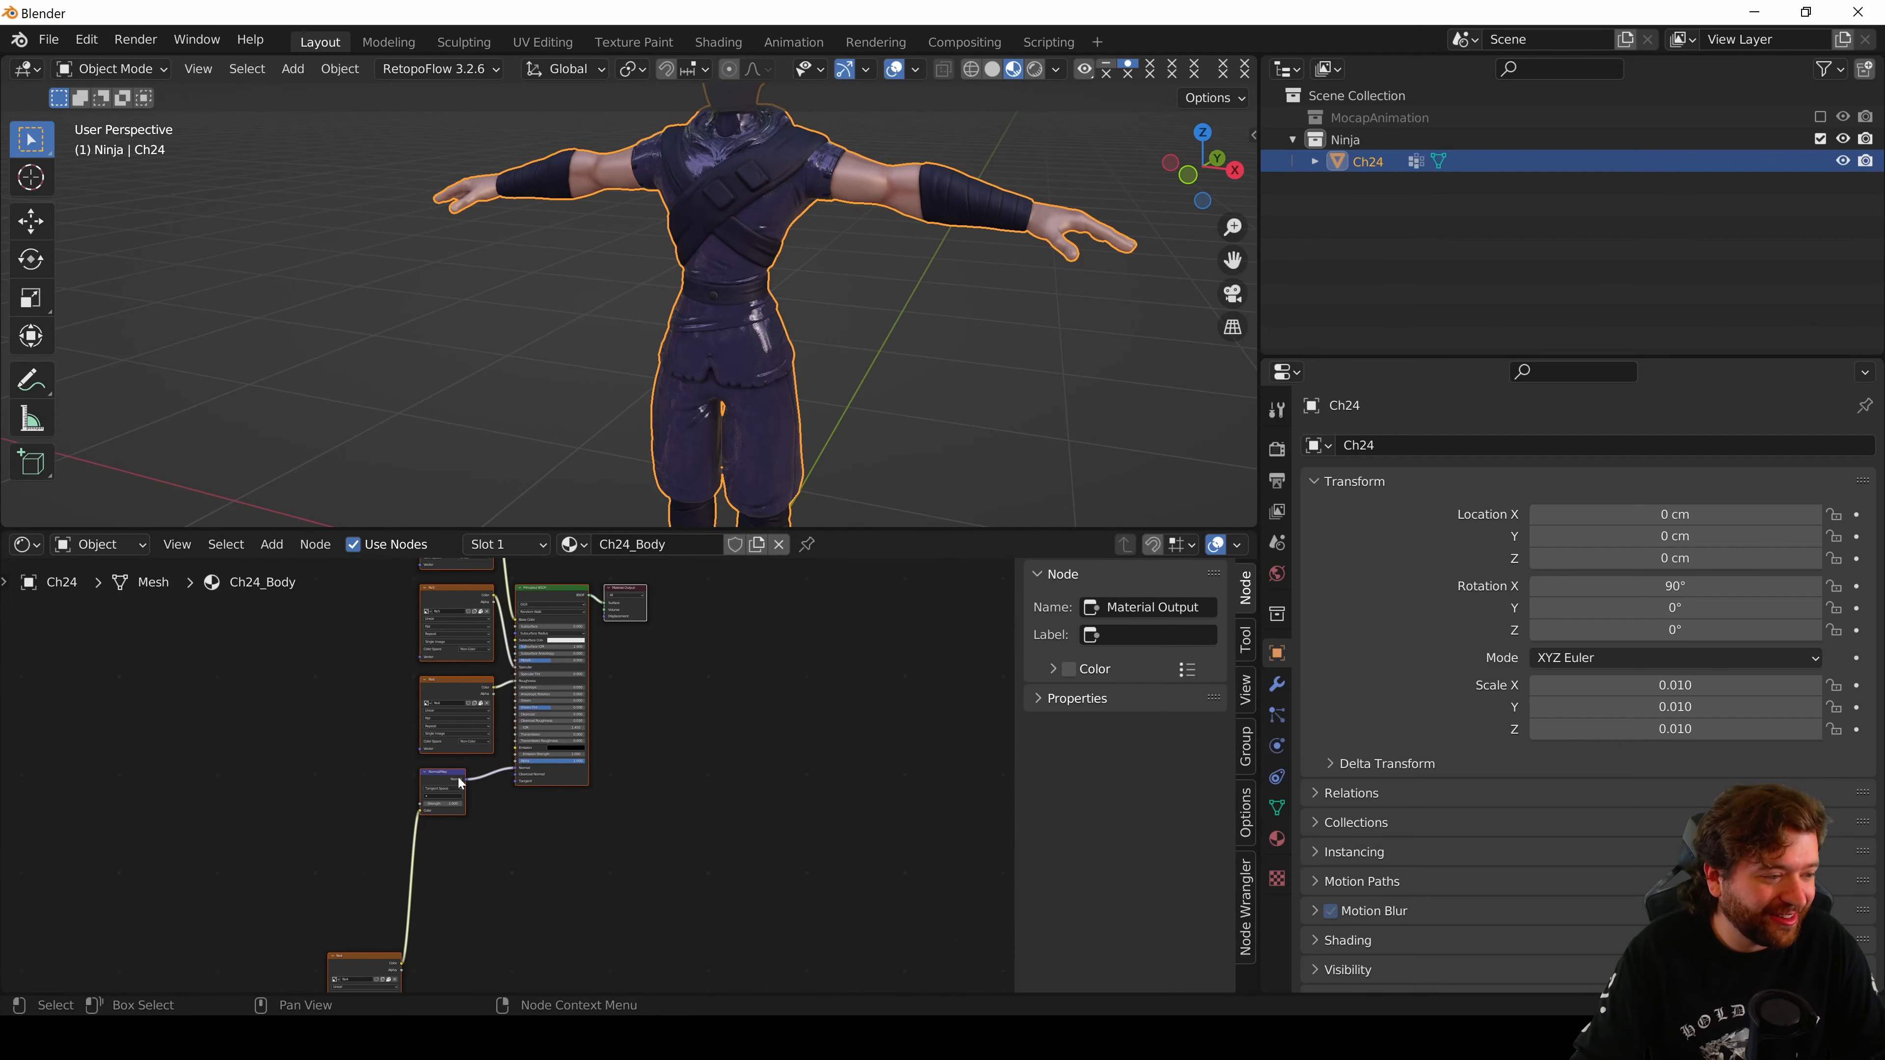
# - Move the normal map's image texture up beside its node and the roughness texture away from the Principled shader
pyautogui.moveTo(335, 974); pyautogui.dragTo(305, 683)
pyautogui.hotkey('alt', 'a')
pyautogui.scroll(3, 538, 685)
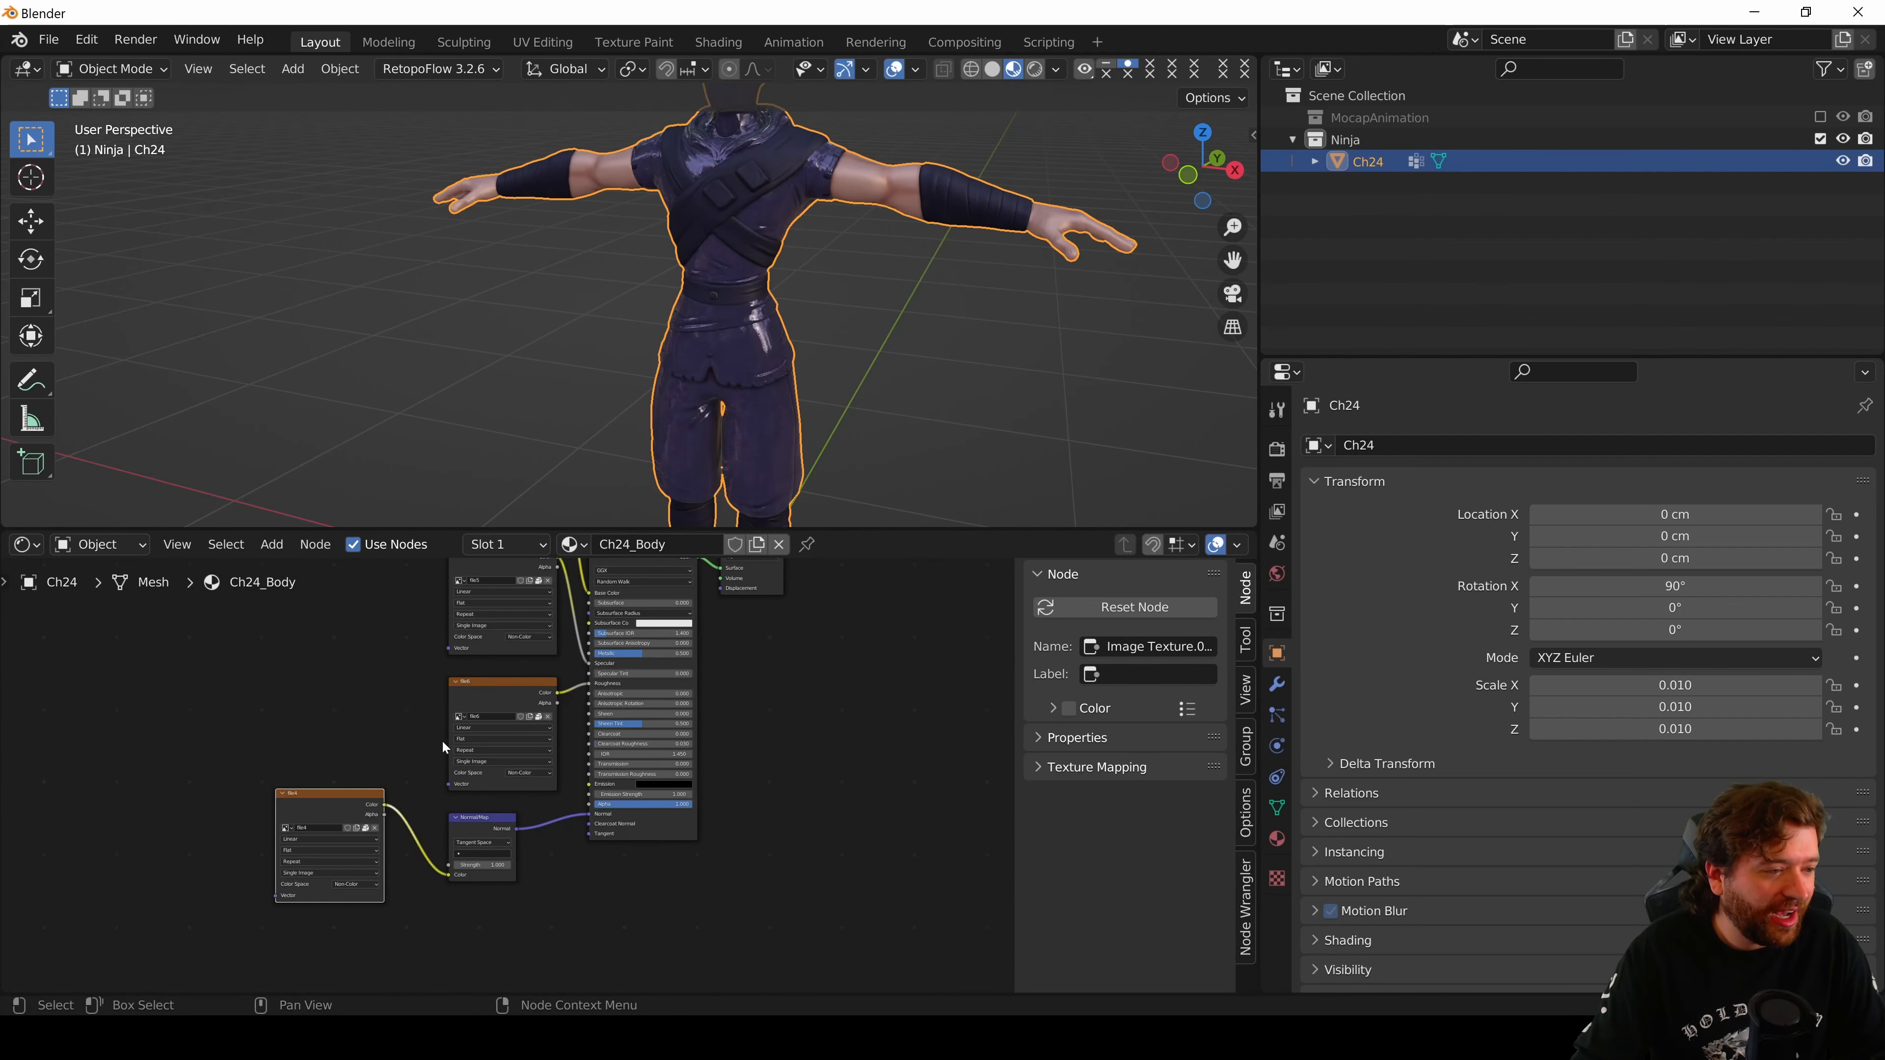
pyautogui.moveTo(538, 685); pyautogui.dragTo(251, 671)
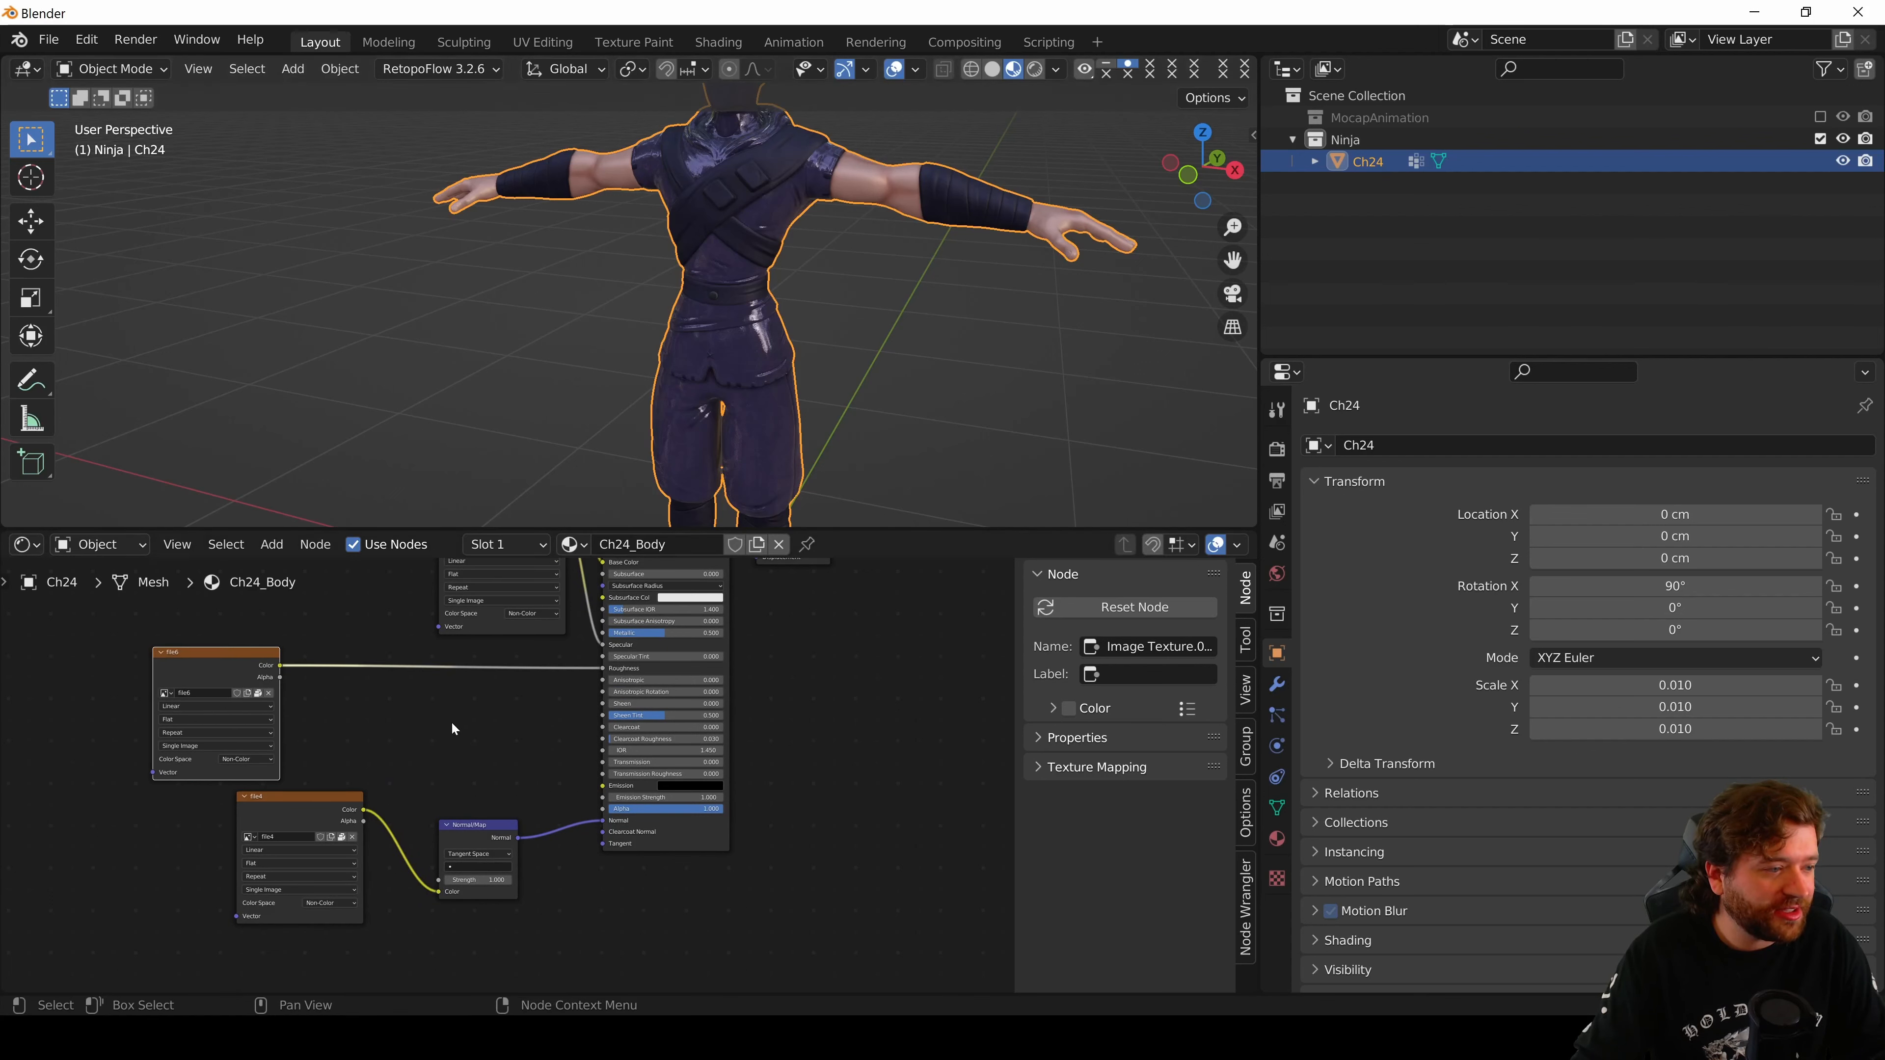
# - Insert a ColorRamp between the roughness texture and the shader's Roughness input, and flip the ramp
pyautogui.hotkey('shift', 'a')
pyautogui.click(434, 722)
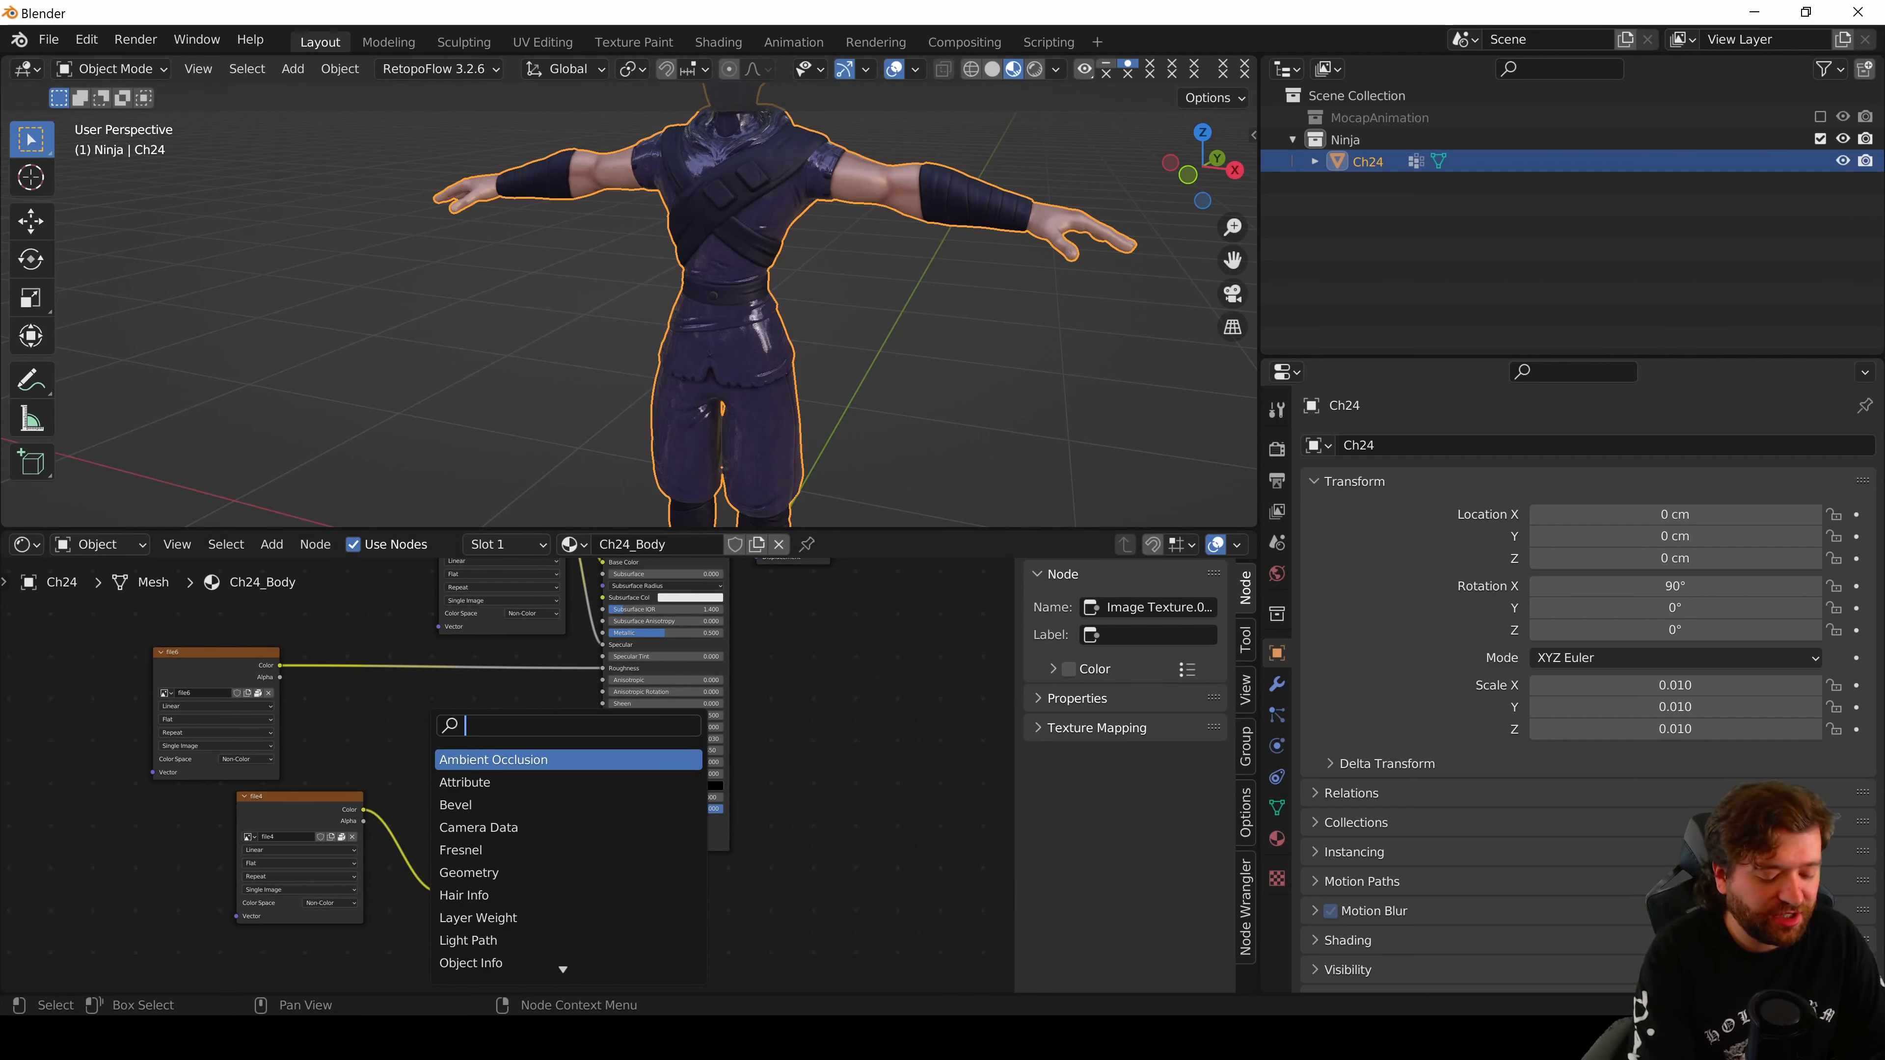
pyautogui.write('ramp')
pyautogui.press('Return')
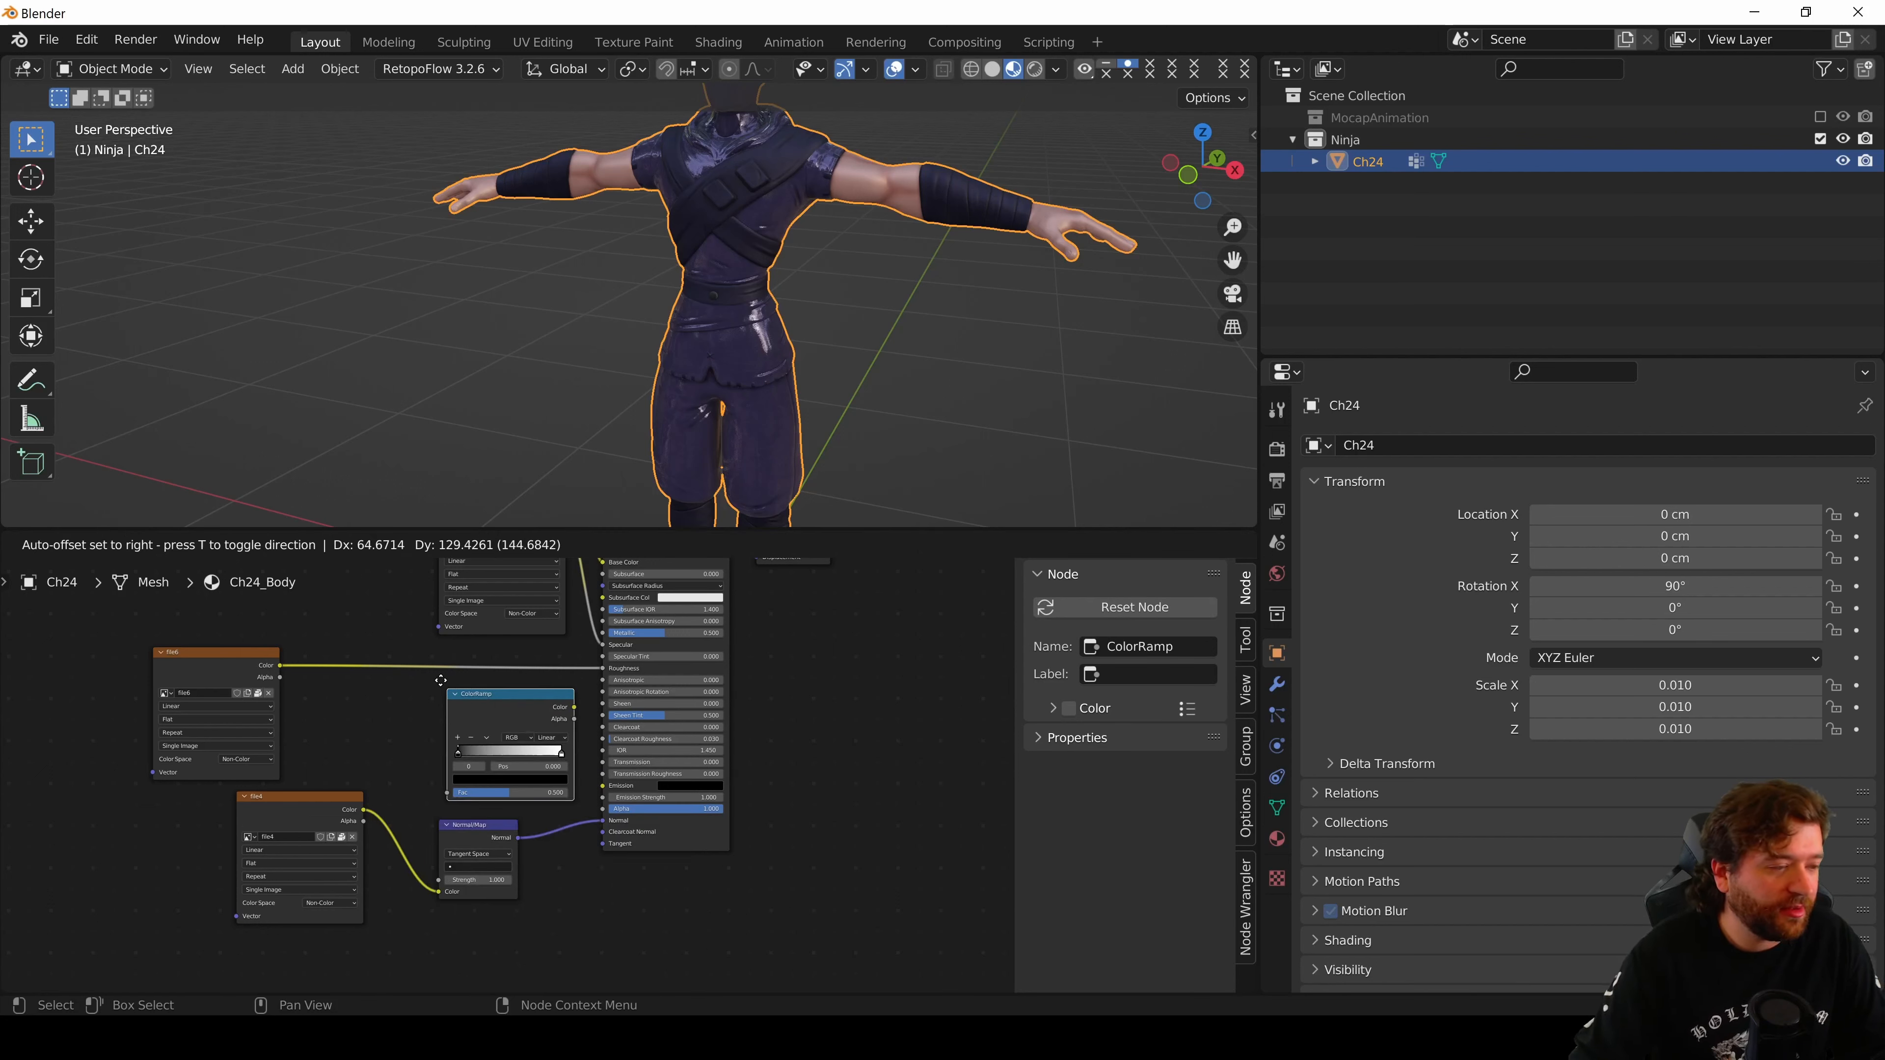
pyautogui.click(410, 652)
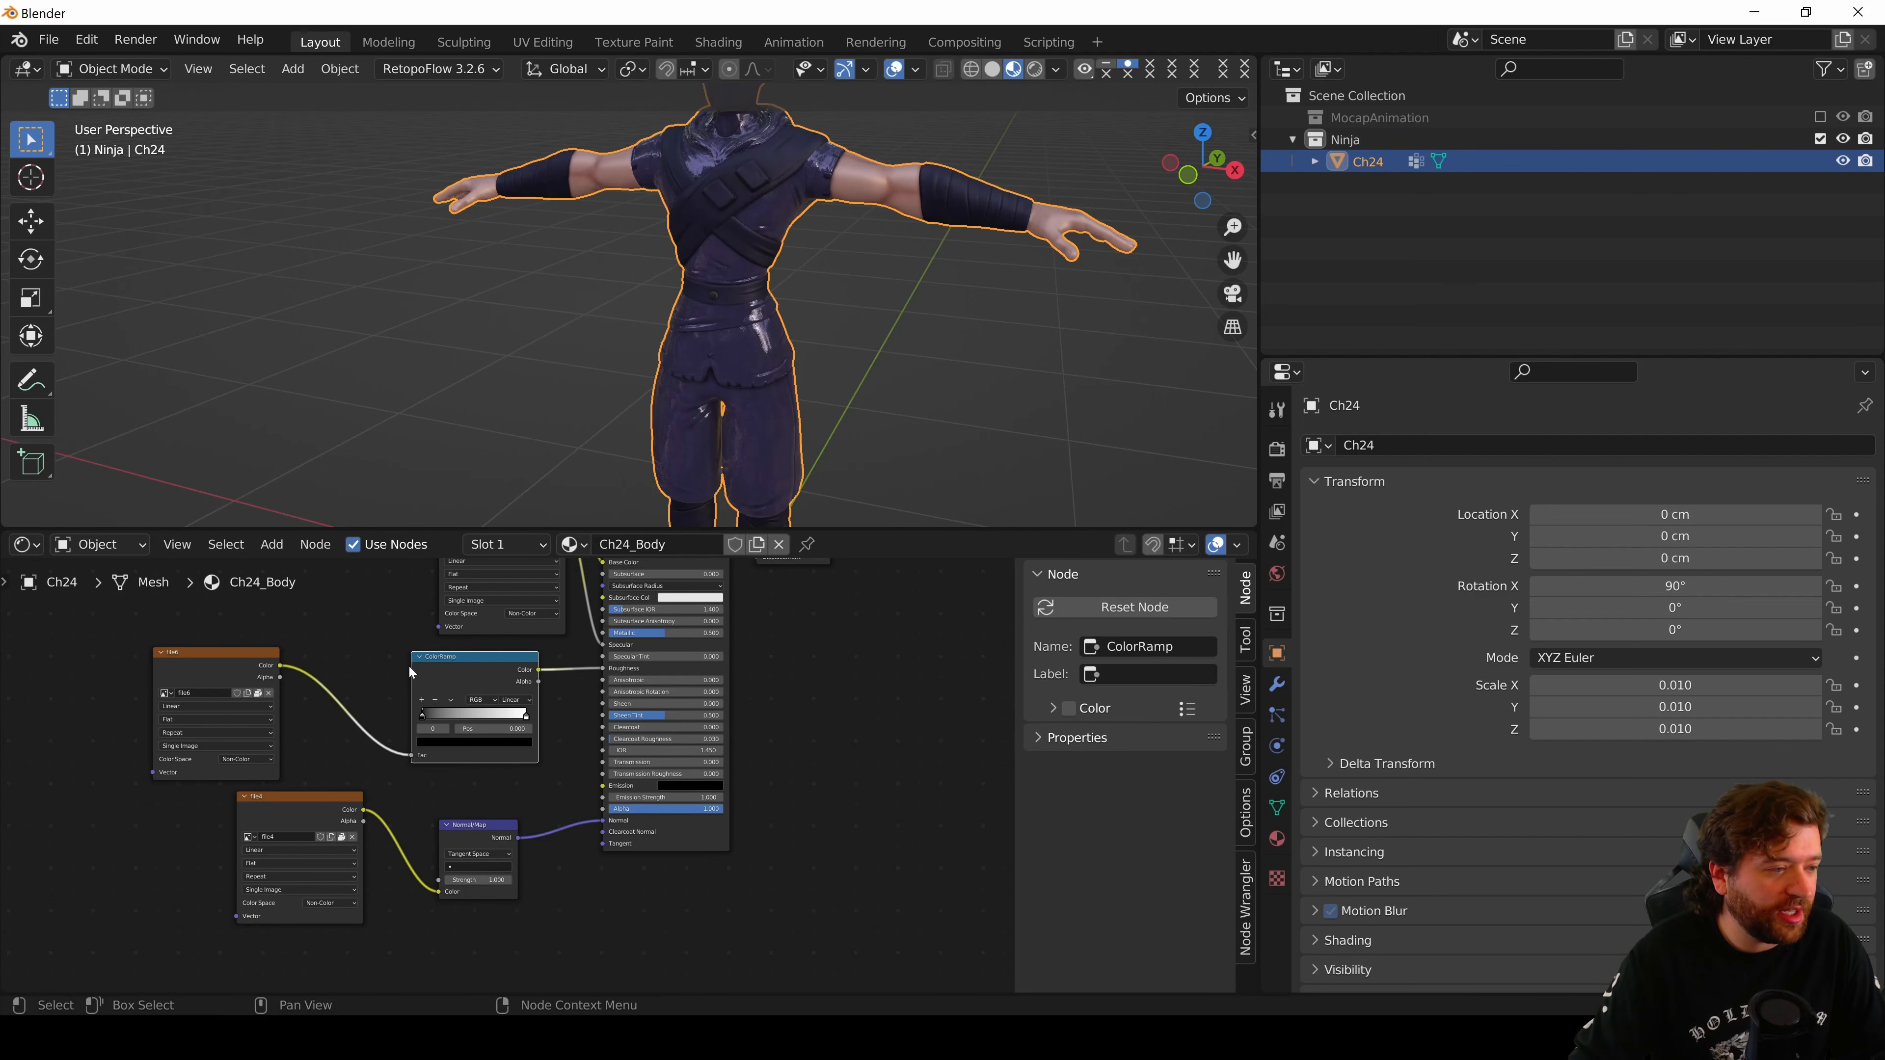
pyautogui.click(451, 700)
pyautogui.click(464, 717)
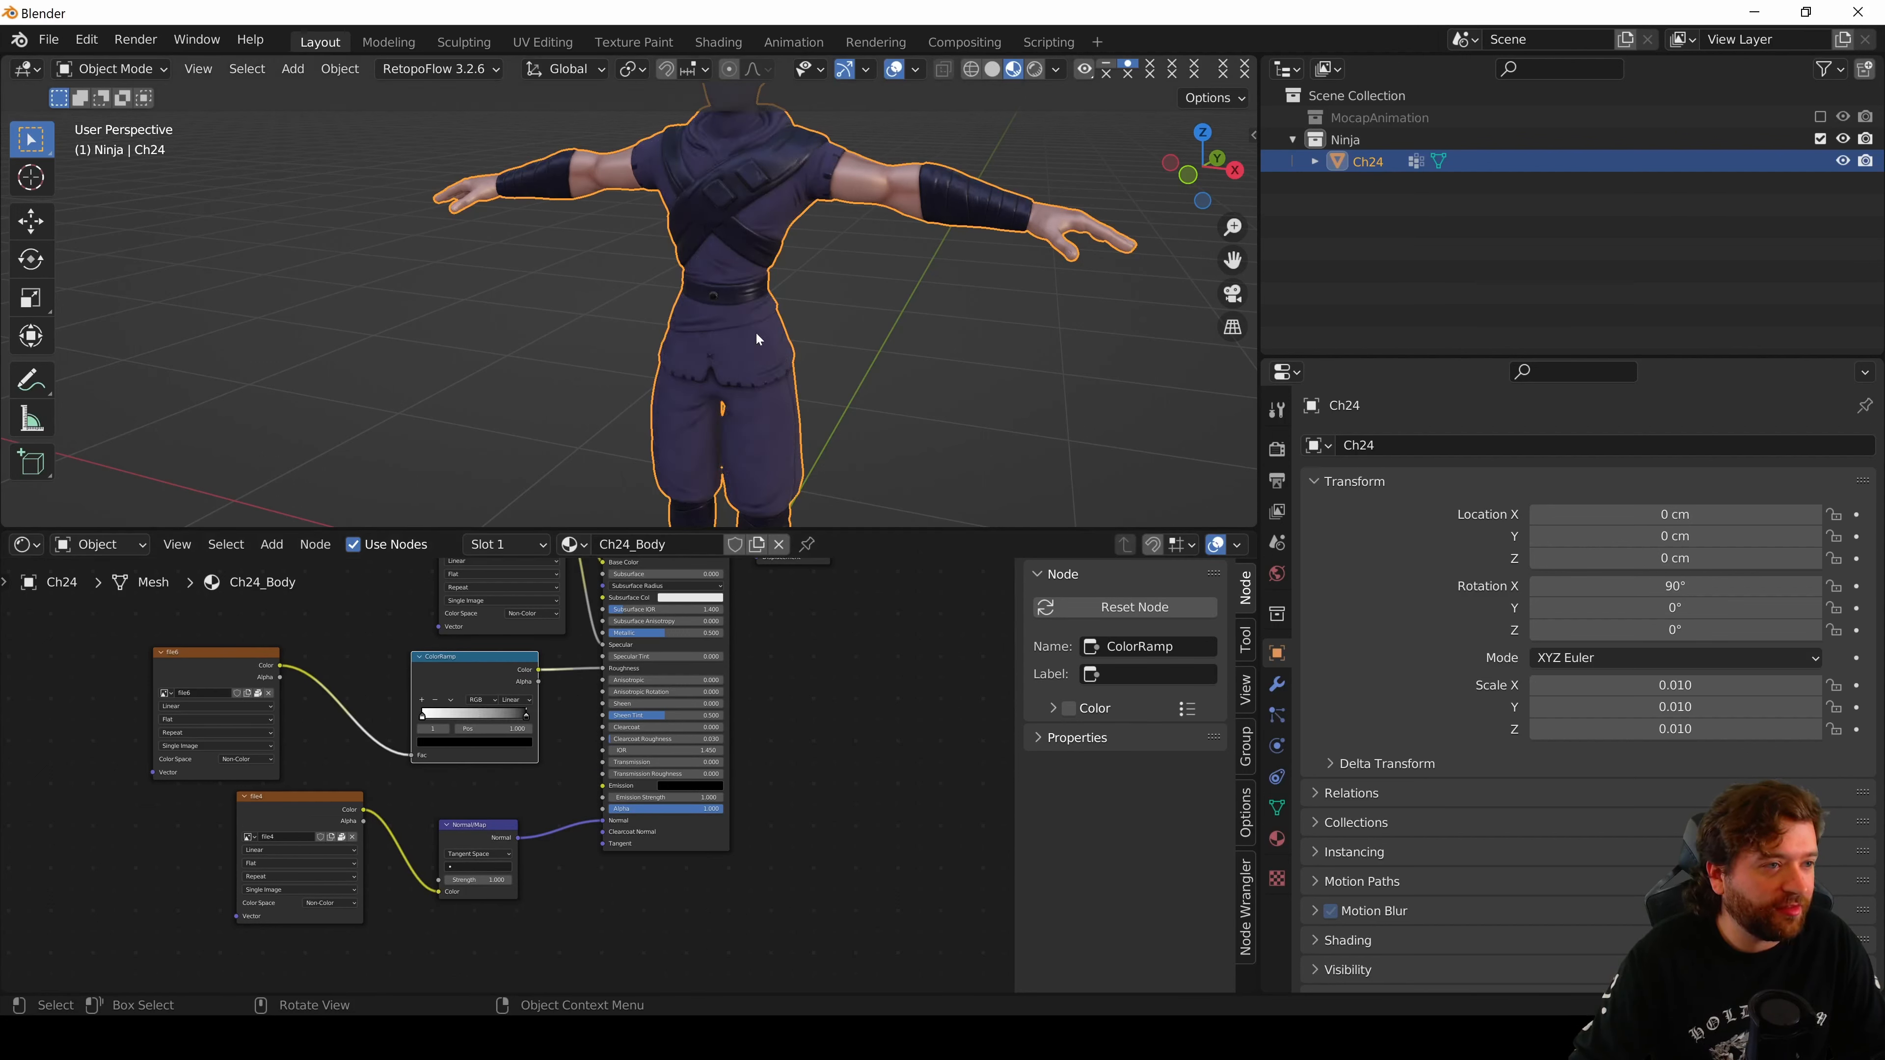
# - Shrink the Shader Editor area and turn it back into a Timeline, frame and deselect the ninja, and widen the 3D viewport
pyautogui.moveTo(891, 527); pyautogui.dragTo(891, 912)
pyautogui.click(23, 923)
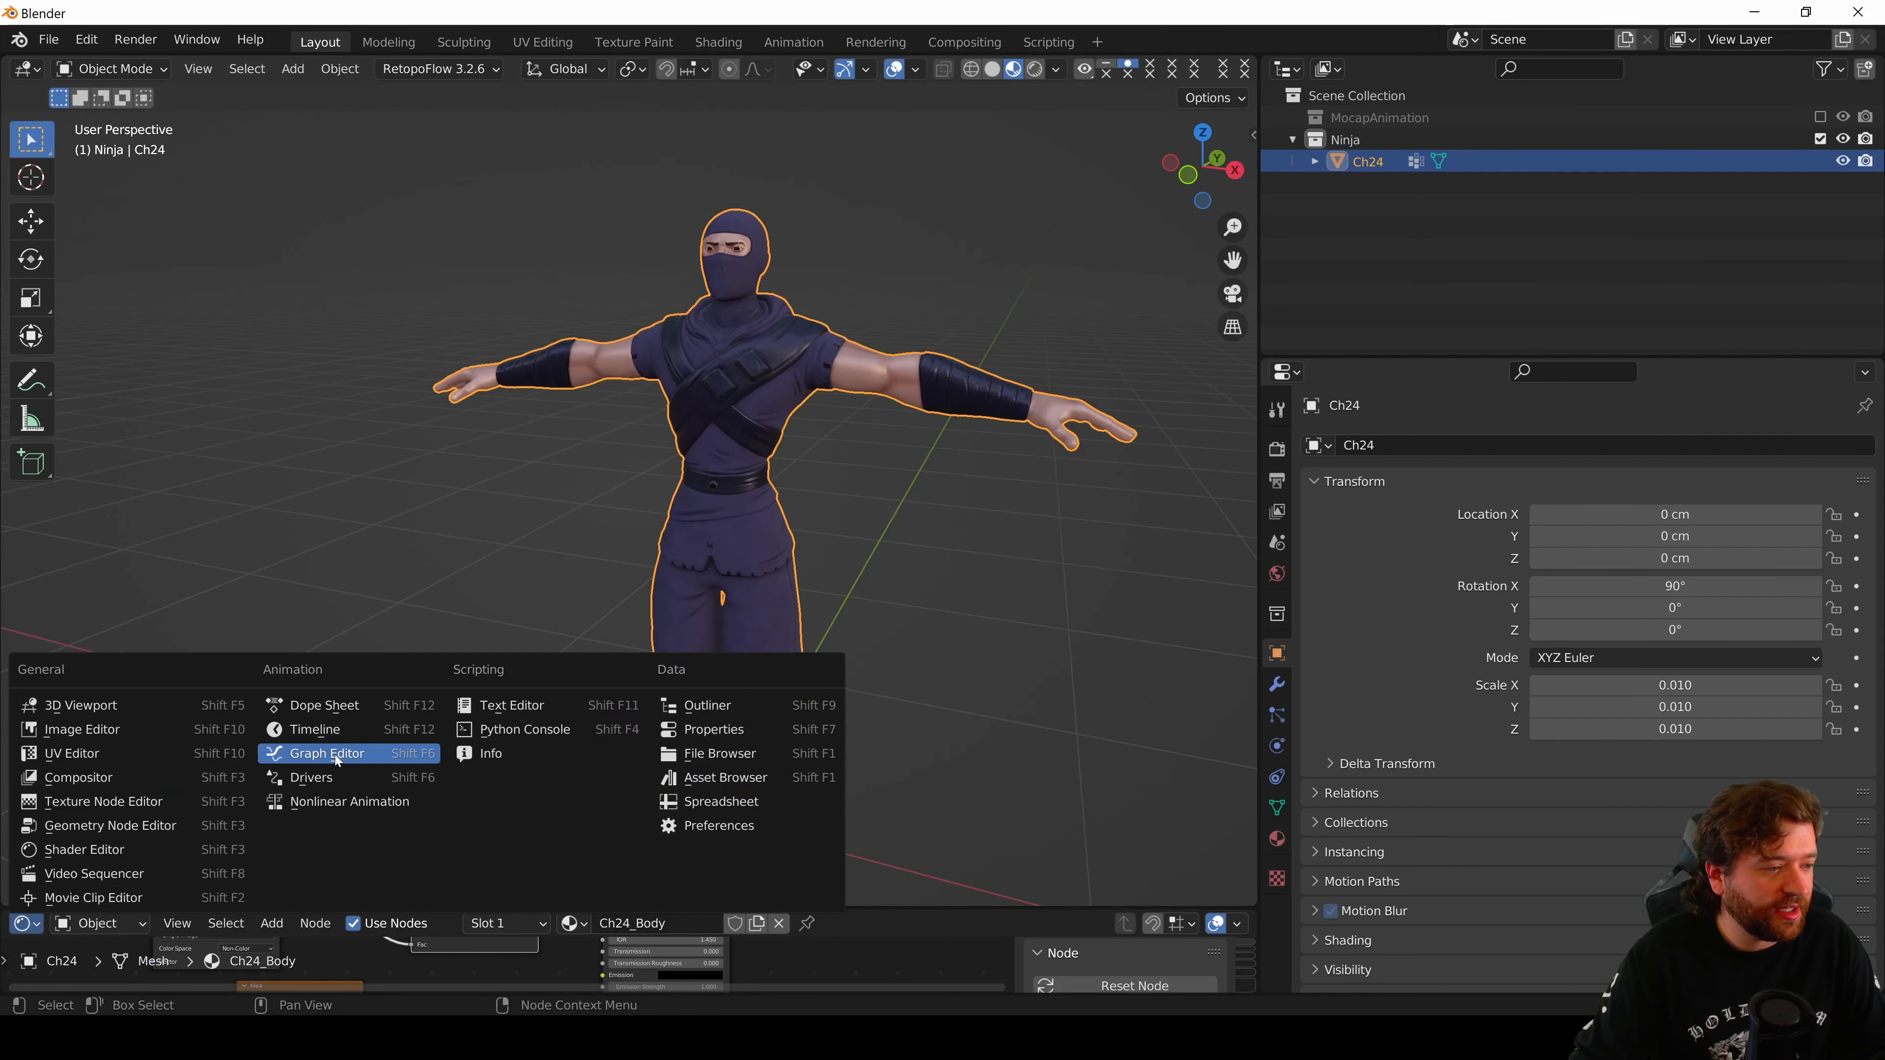
pyautogui.click(364, 728)
pyautogui.press('KP_Decimal')
pyautogui.click(779, 614)
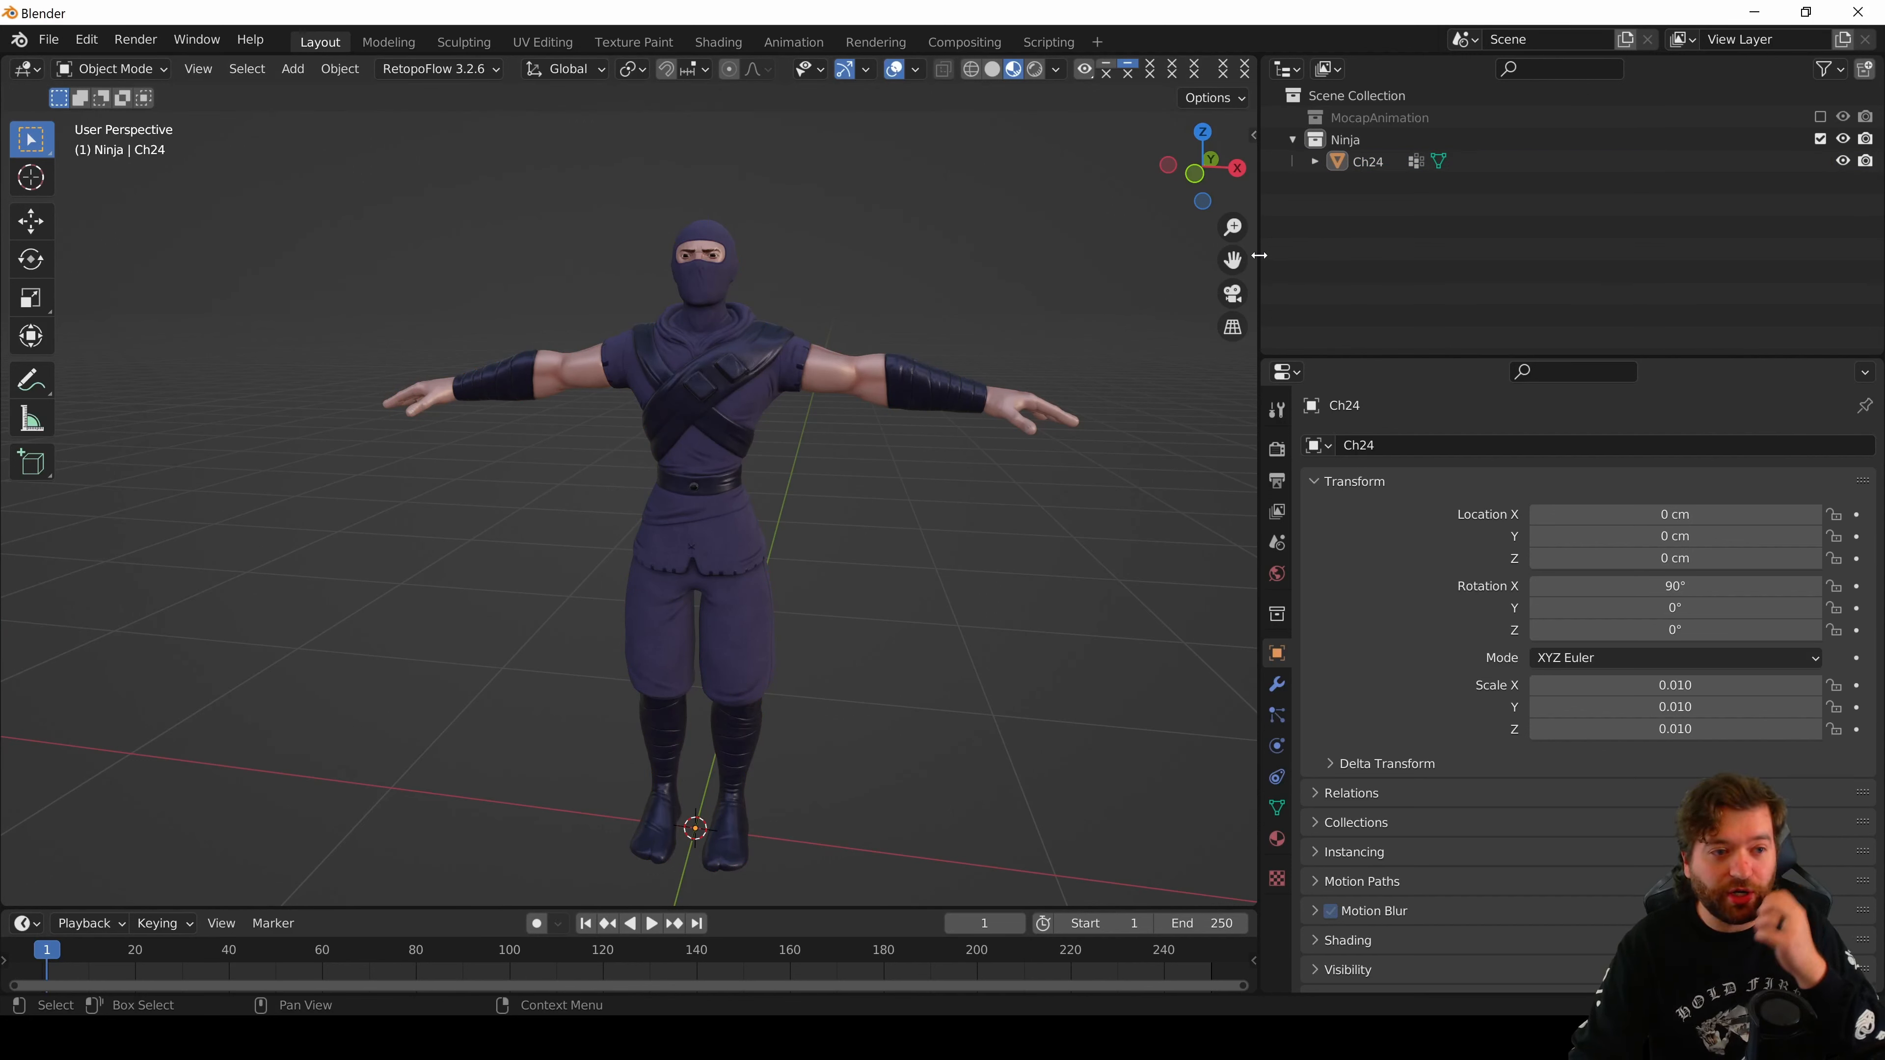
pyautogui.moveTo(1260, 255); pyautogui.dragTo(1318, 266)
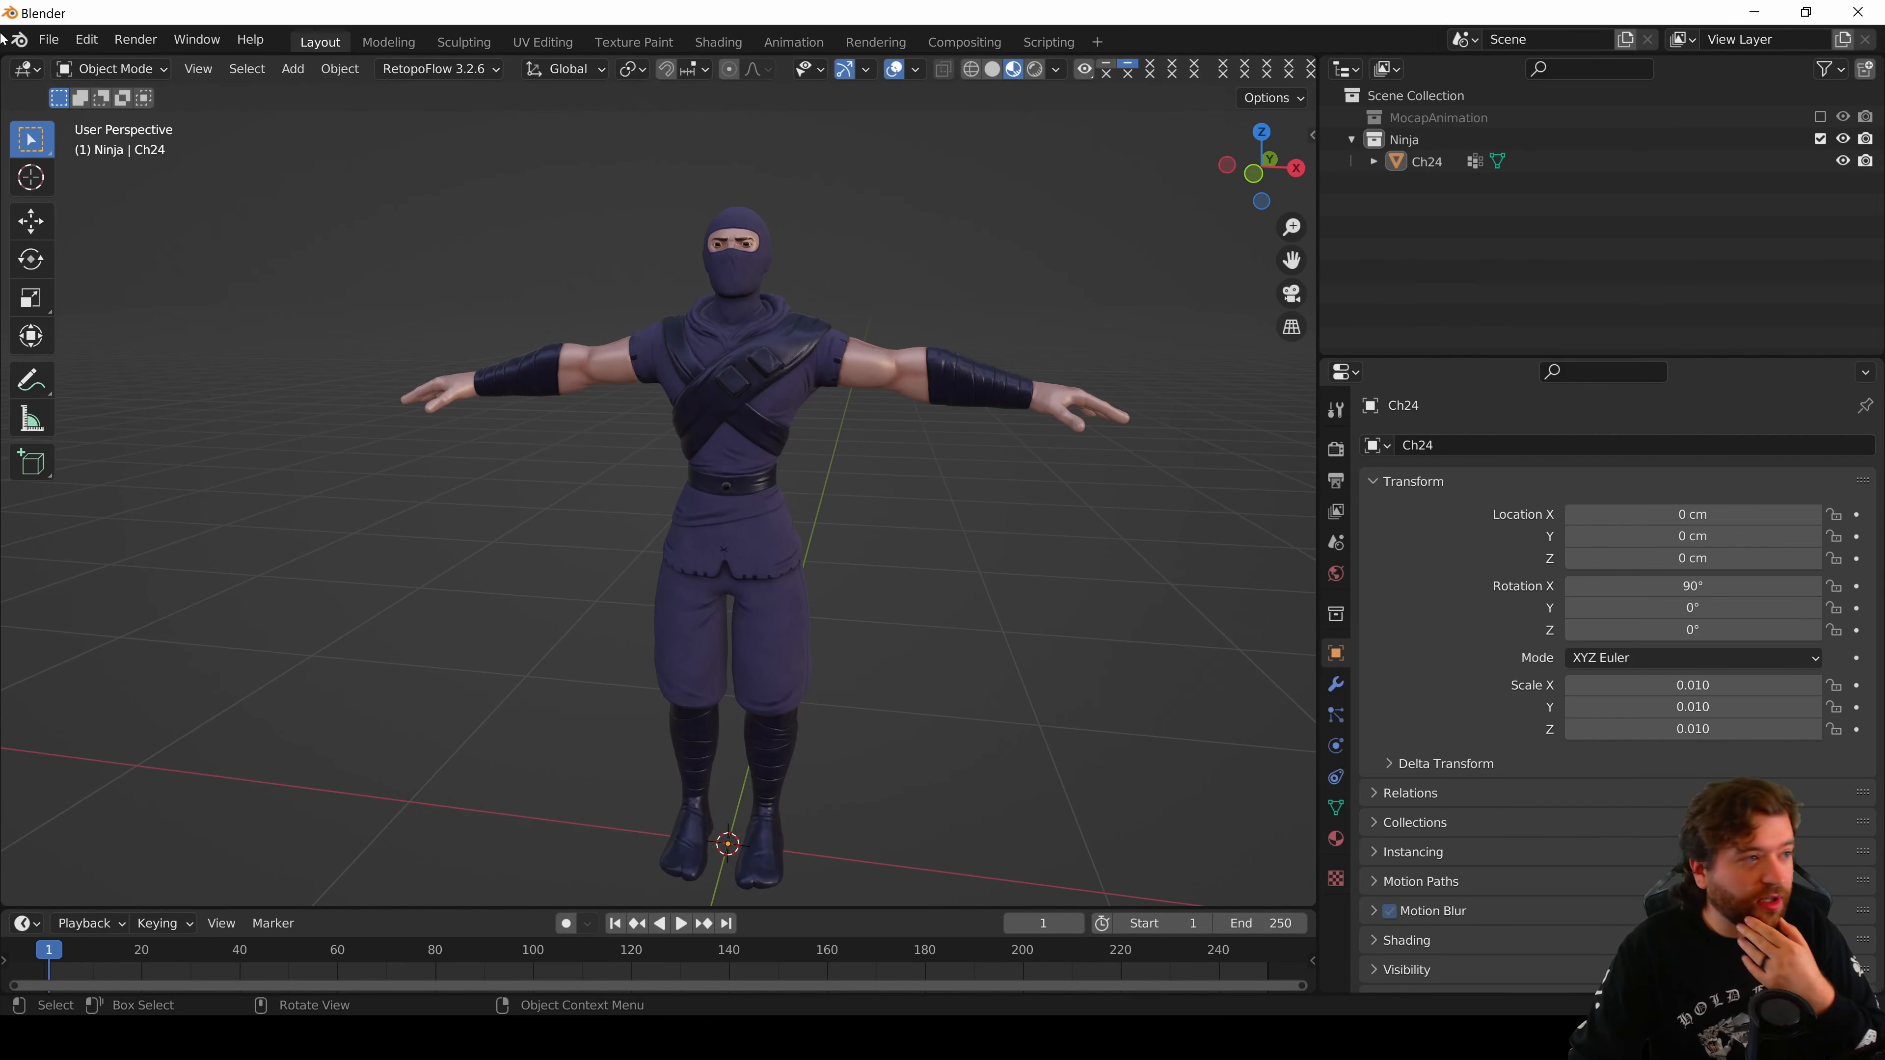
# - Search the add-on preferences for "auto" and view the details of Auto-Rig Pro and Auto-Rig Pro Tools
pyautogui.click(87, 39)
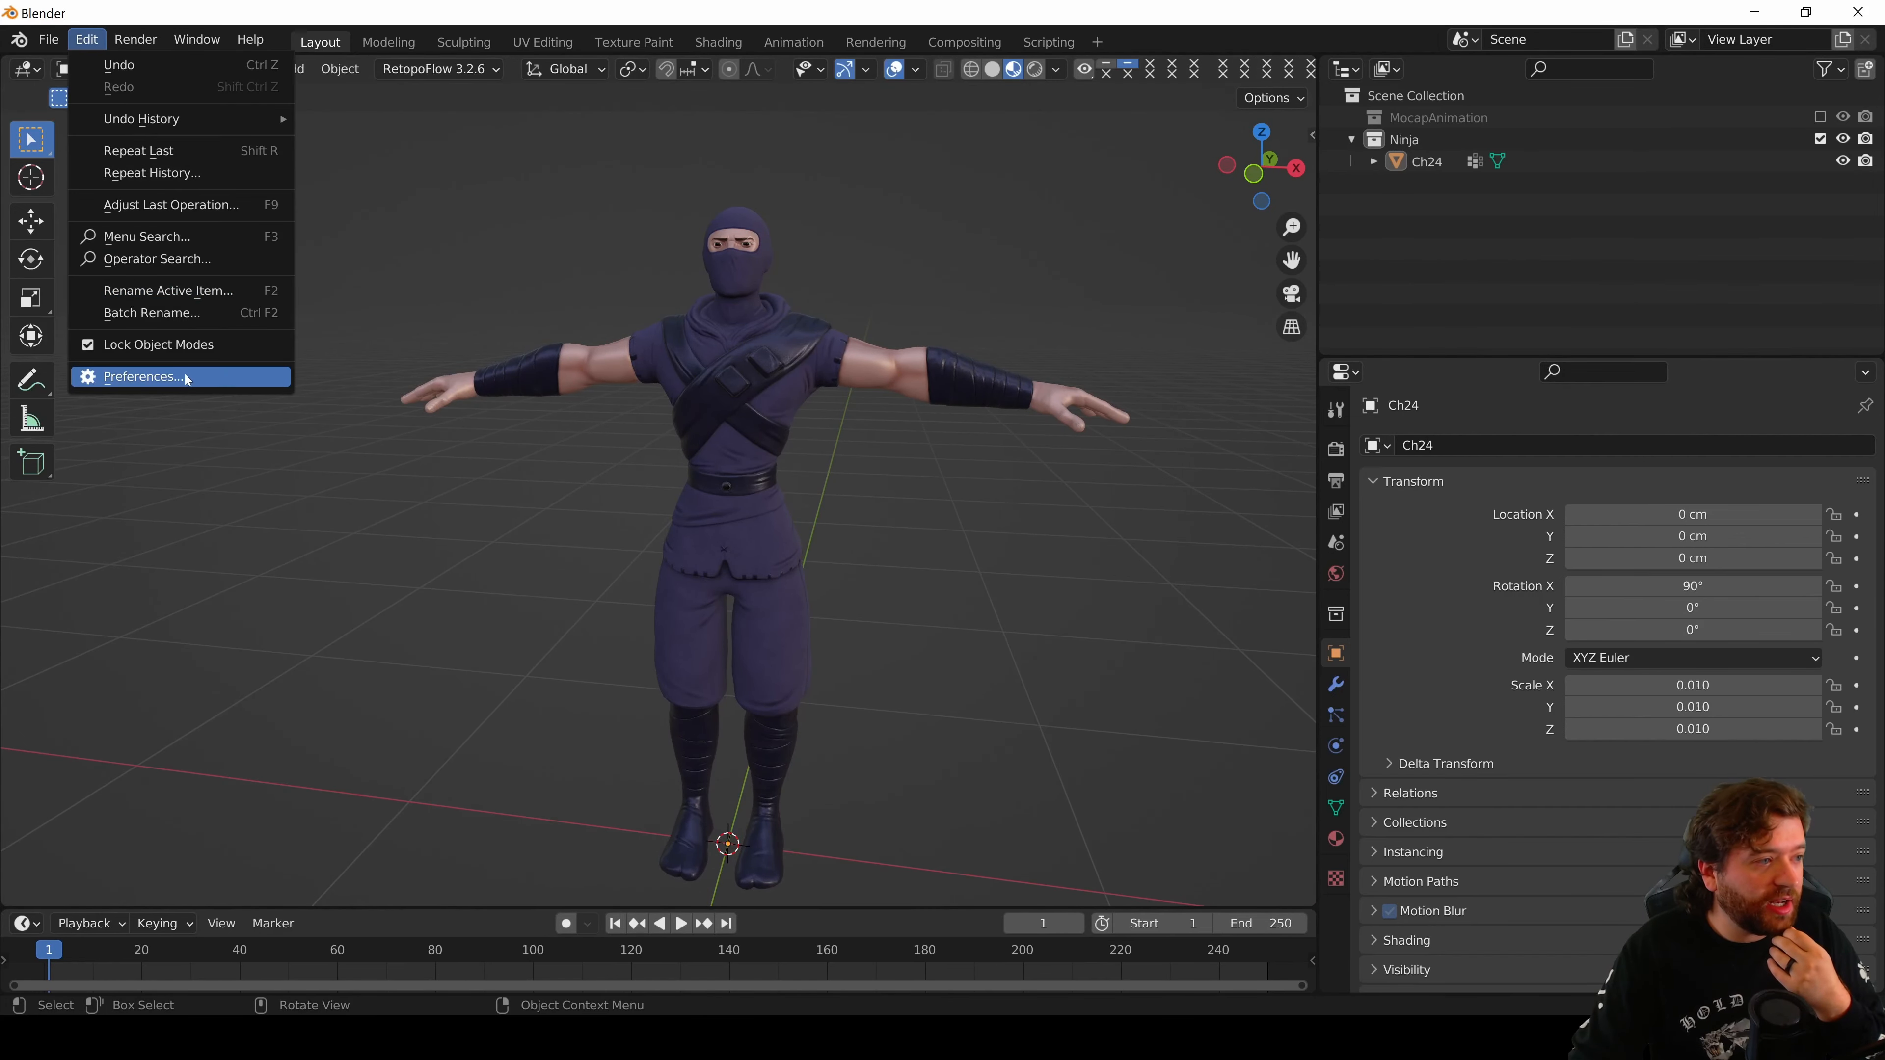
pyautogui.click(133, 377)
pyautogui.moveTo(386, 74); pyautogui.dragTo(713, 162)
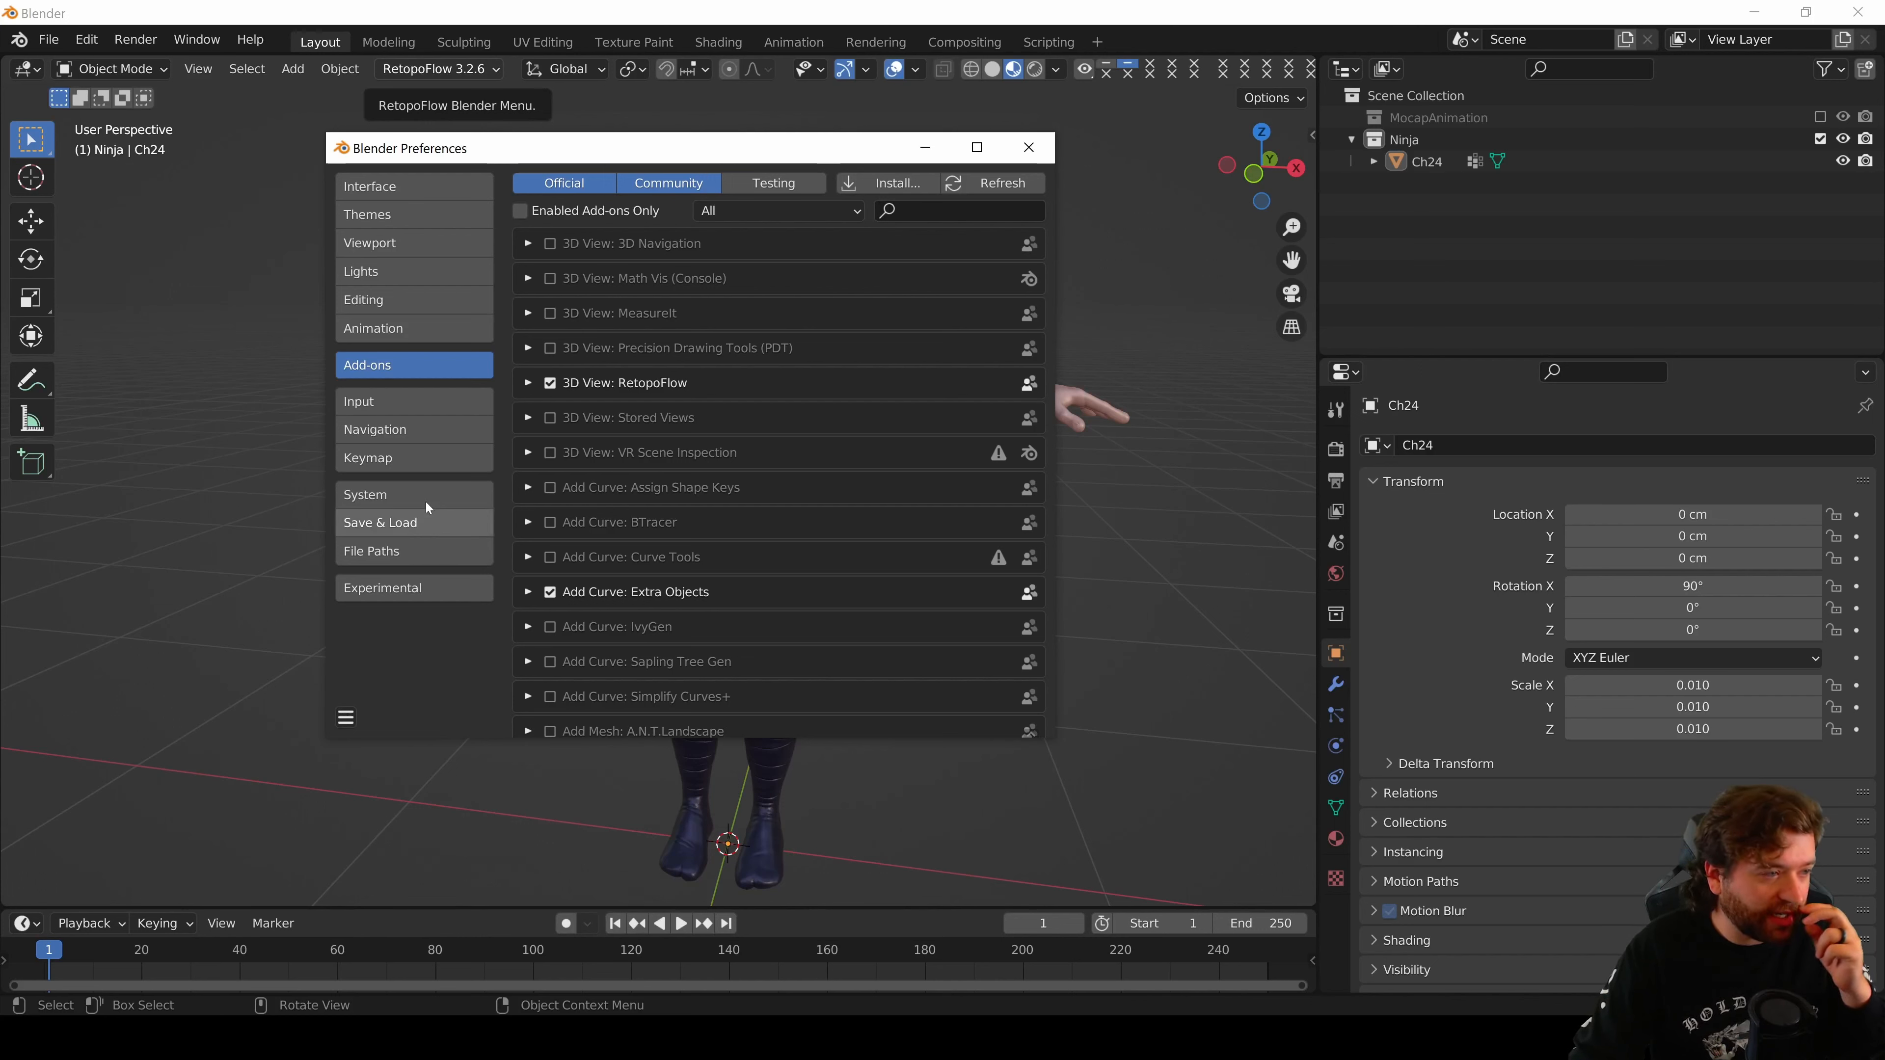
pyautogui.click(945, 211)
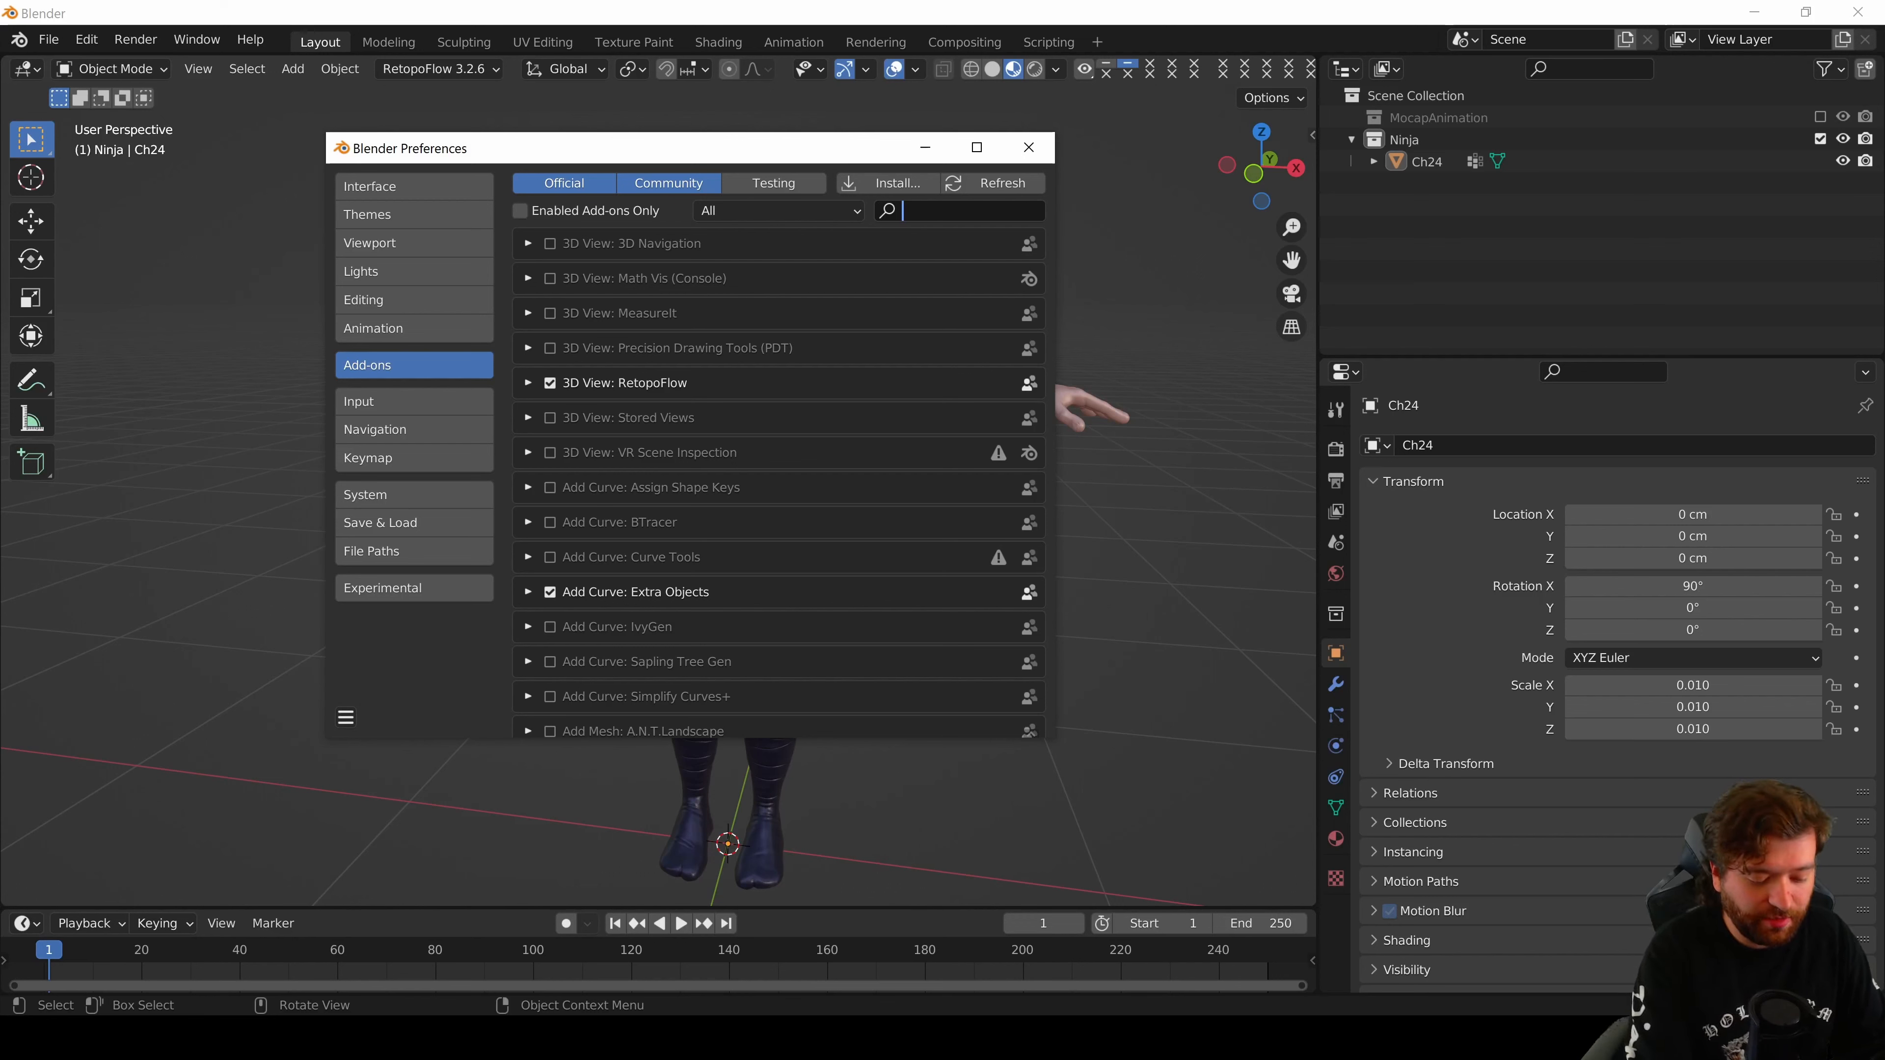
pyautogui.write('r')
pyautogui.write('uto')
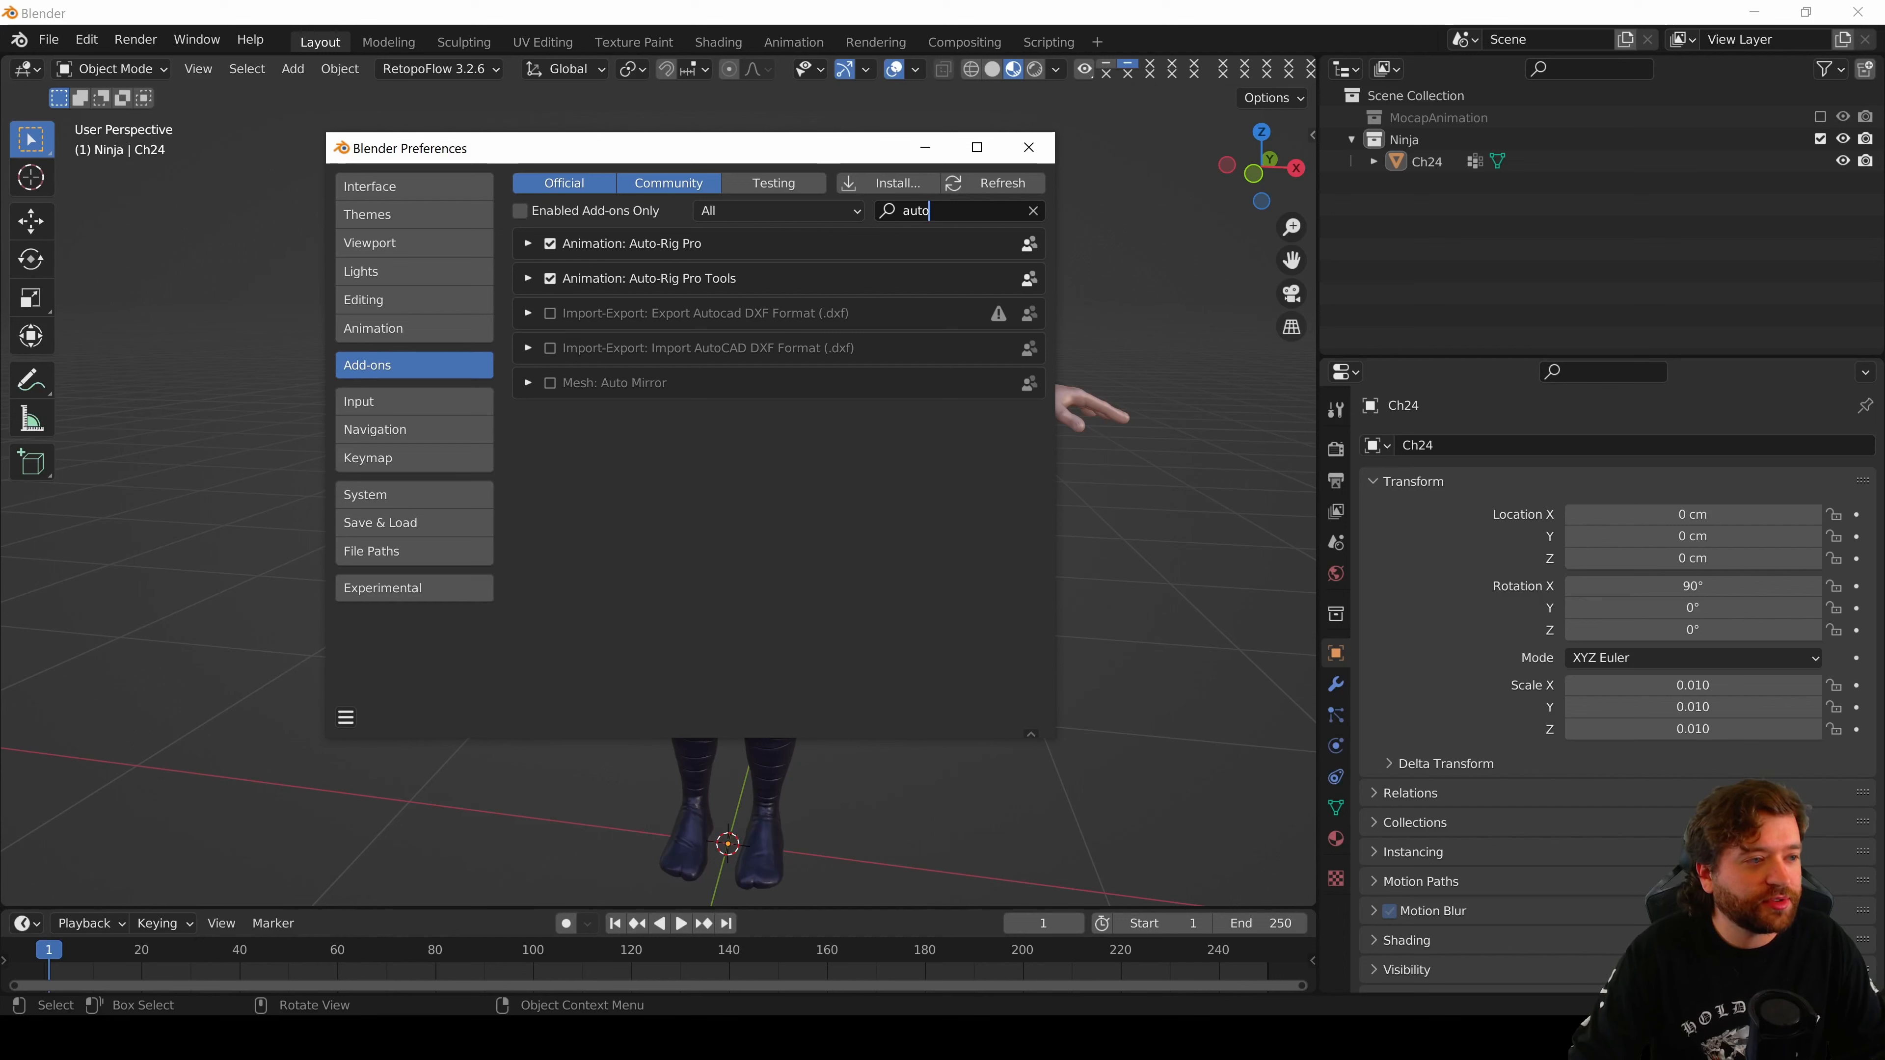
pyautogui.click(528, 279)
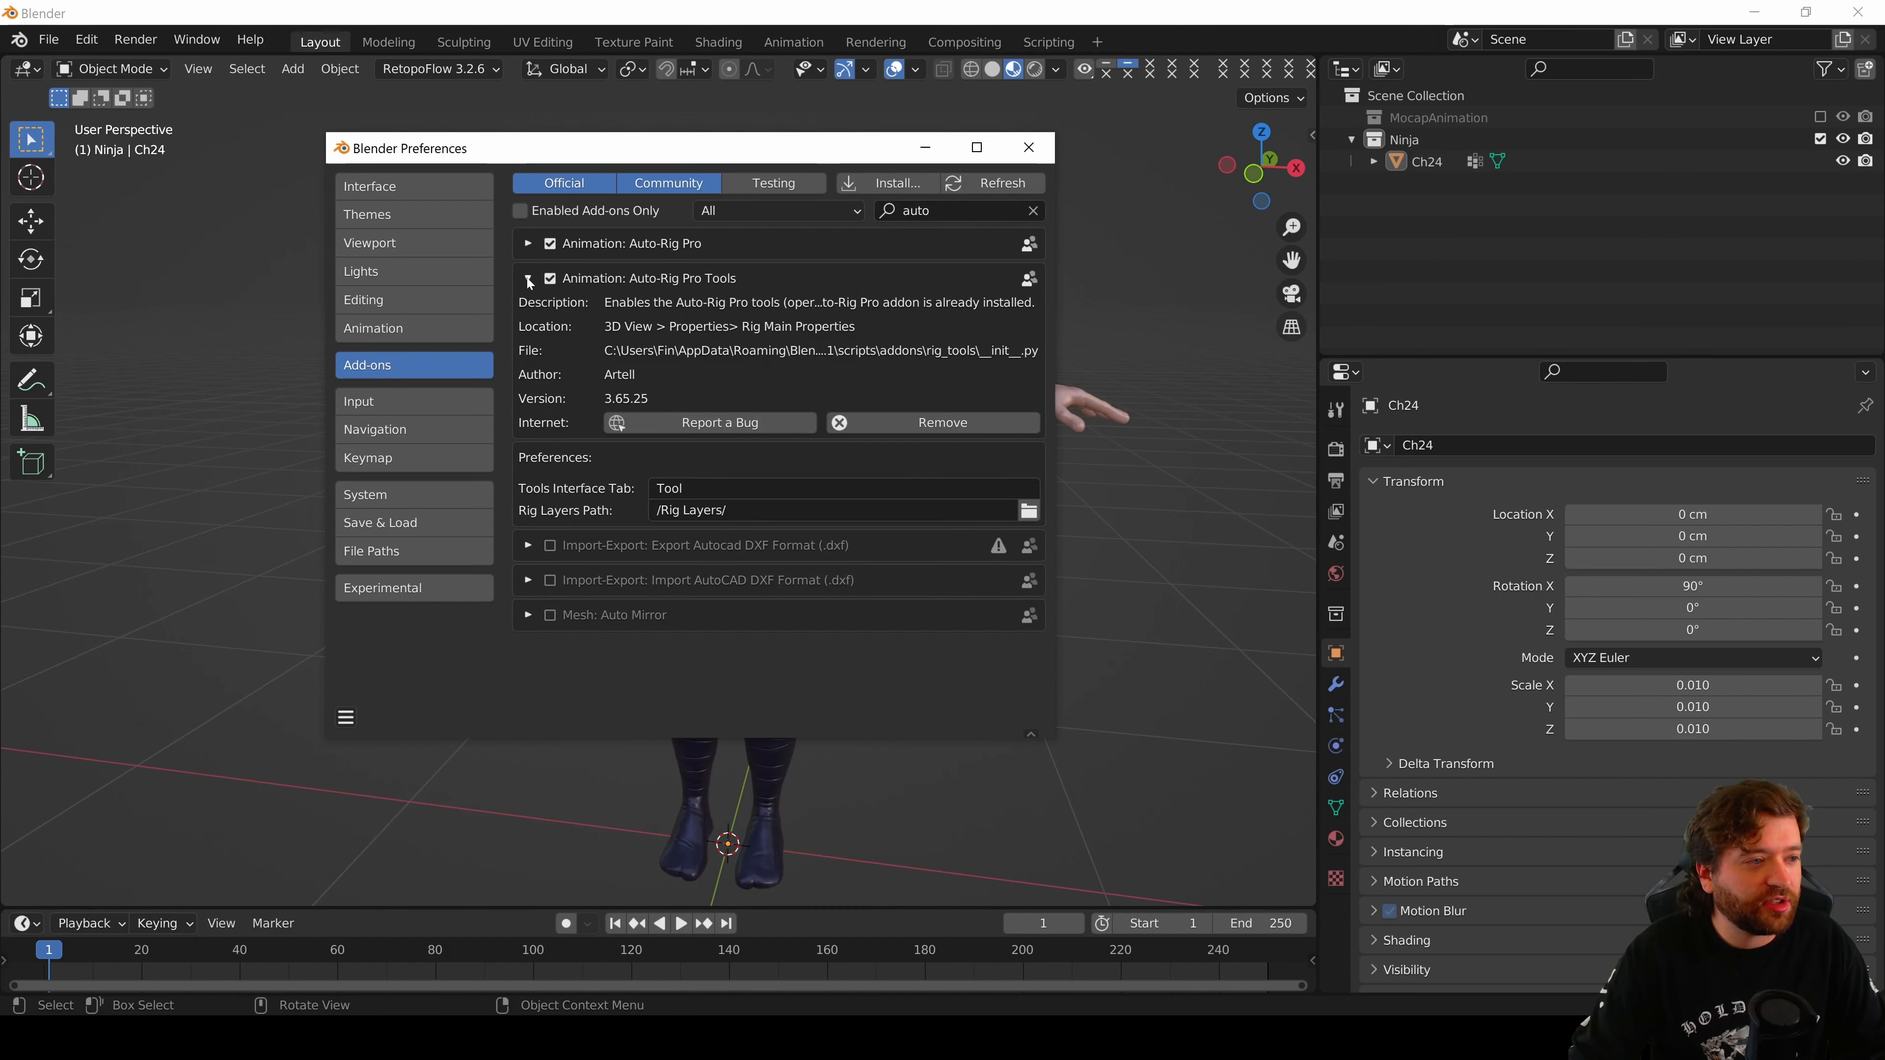
pyautogui.click(528, 245)
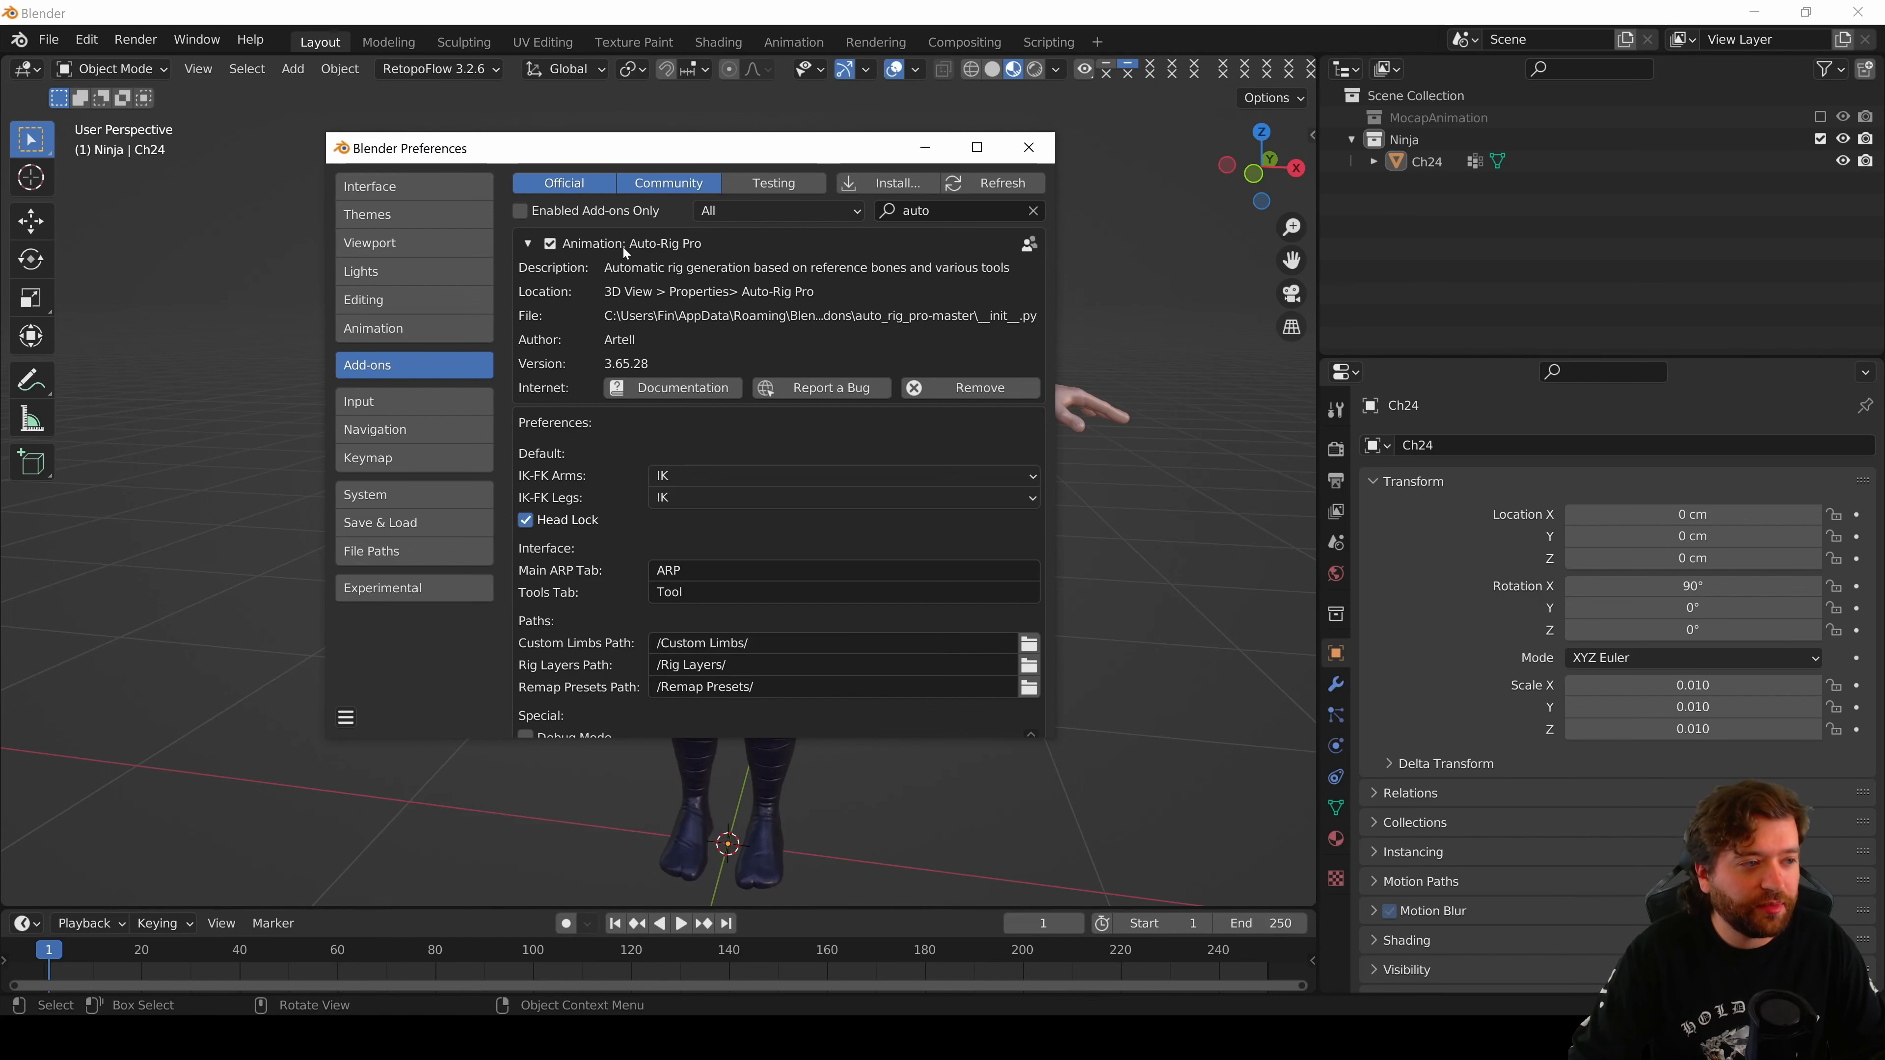
pyautogui.click(865, 184)
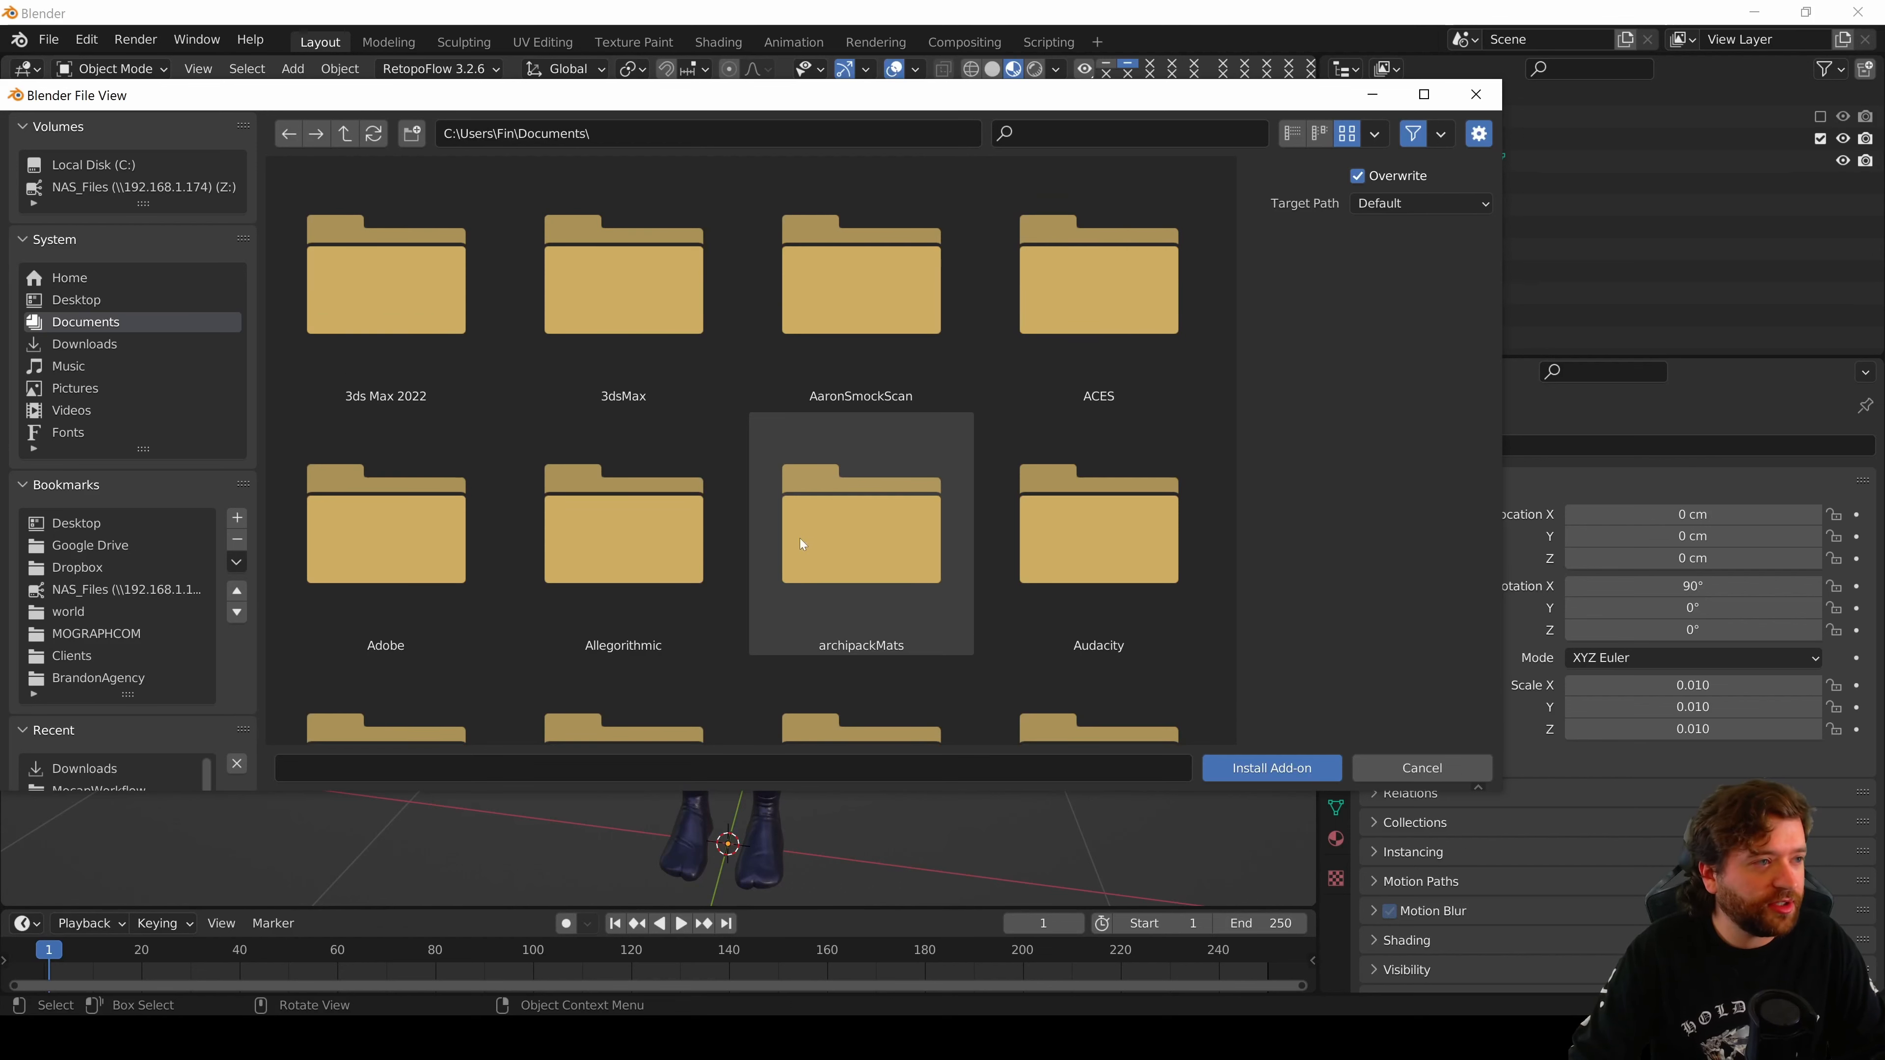
pyautogui.click(130, 337)
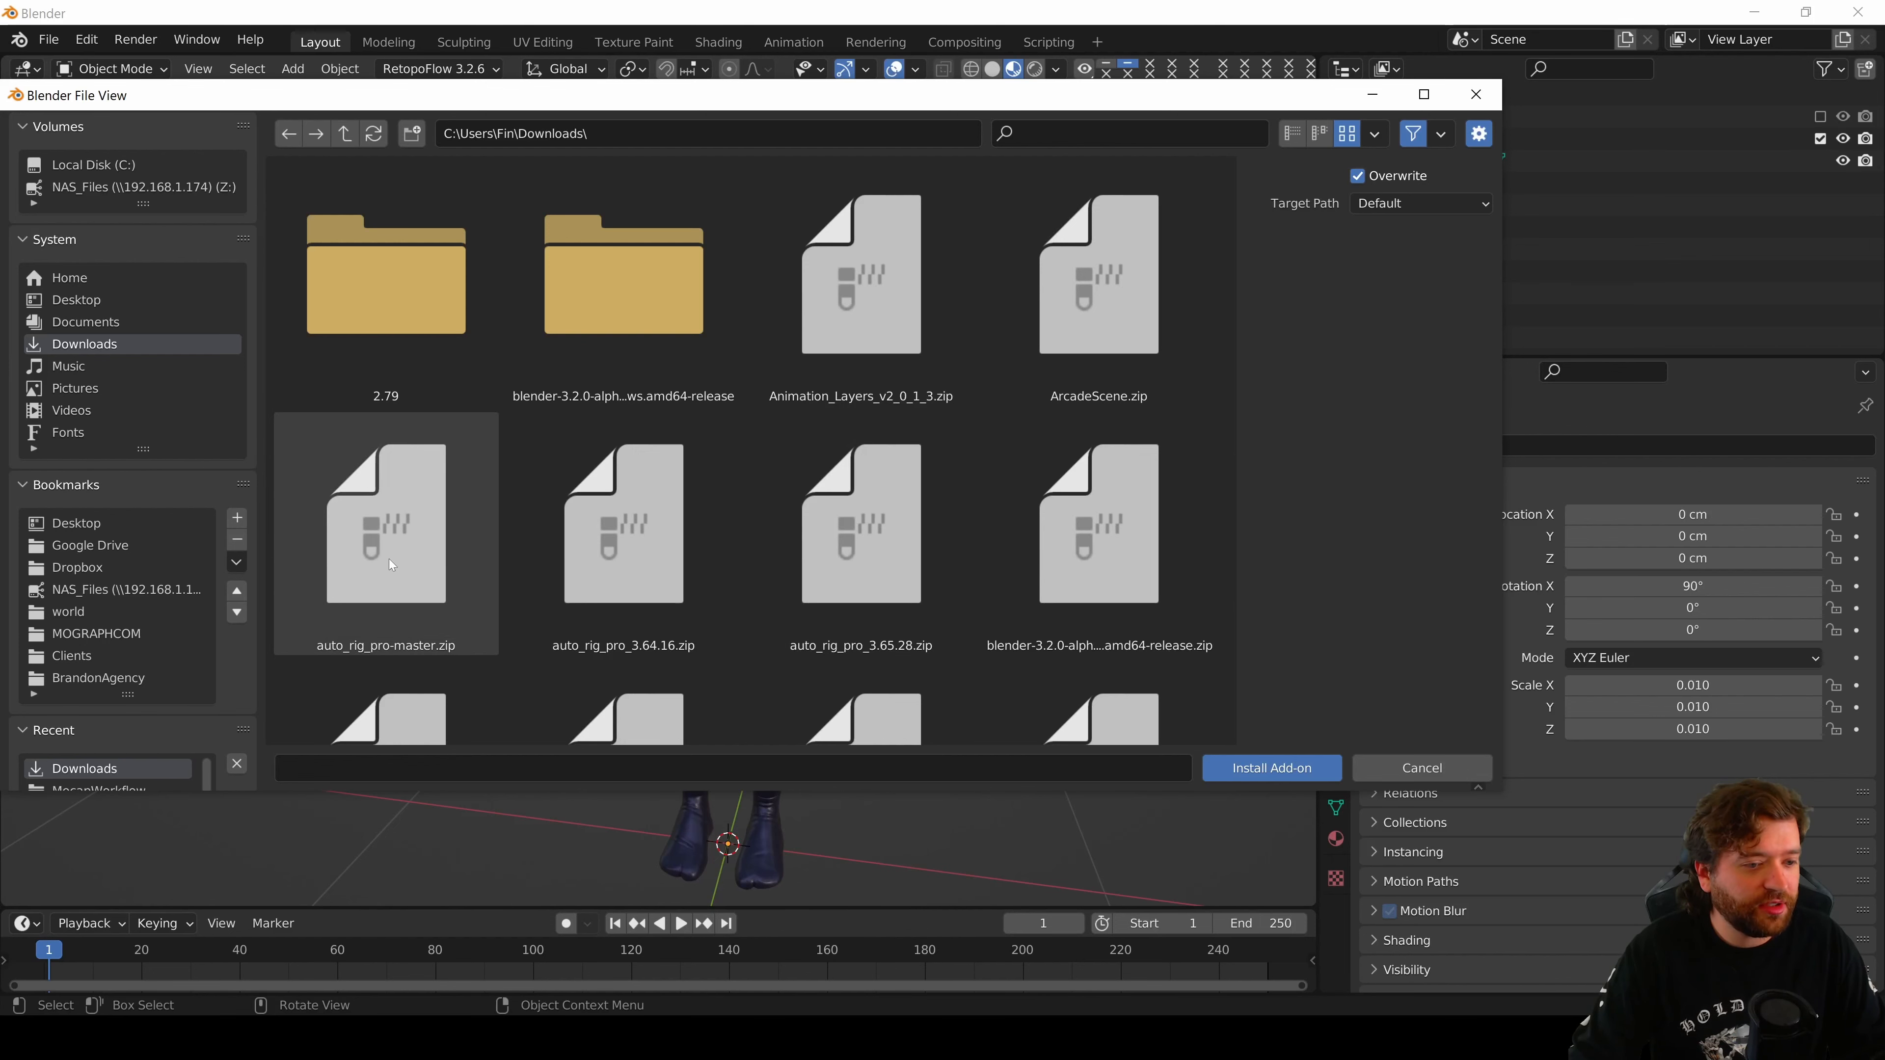
pyautogui.click(1418, 769)
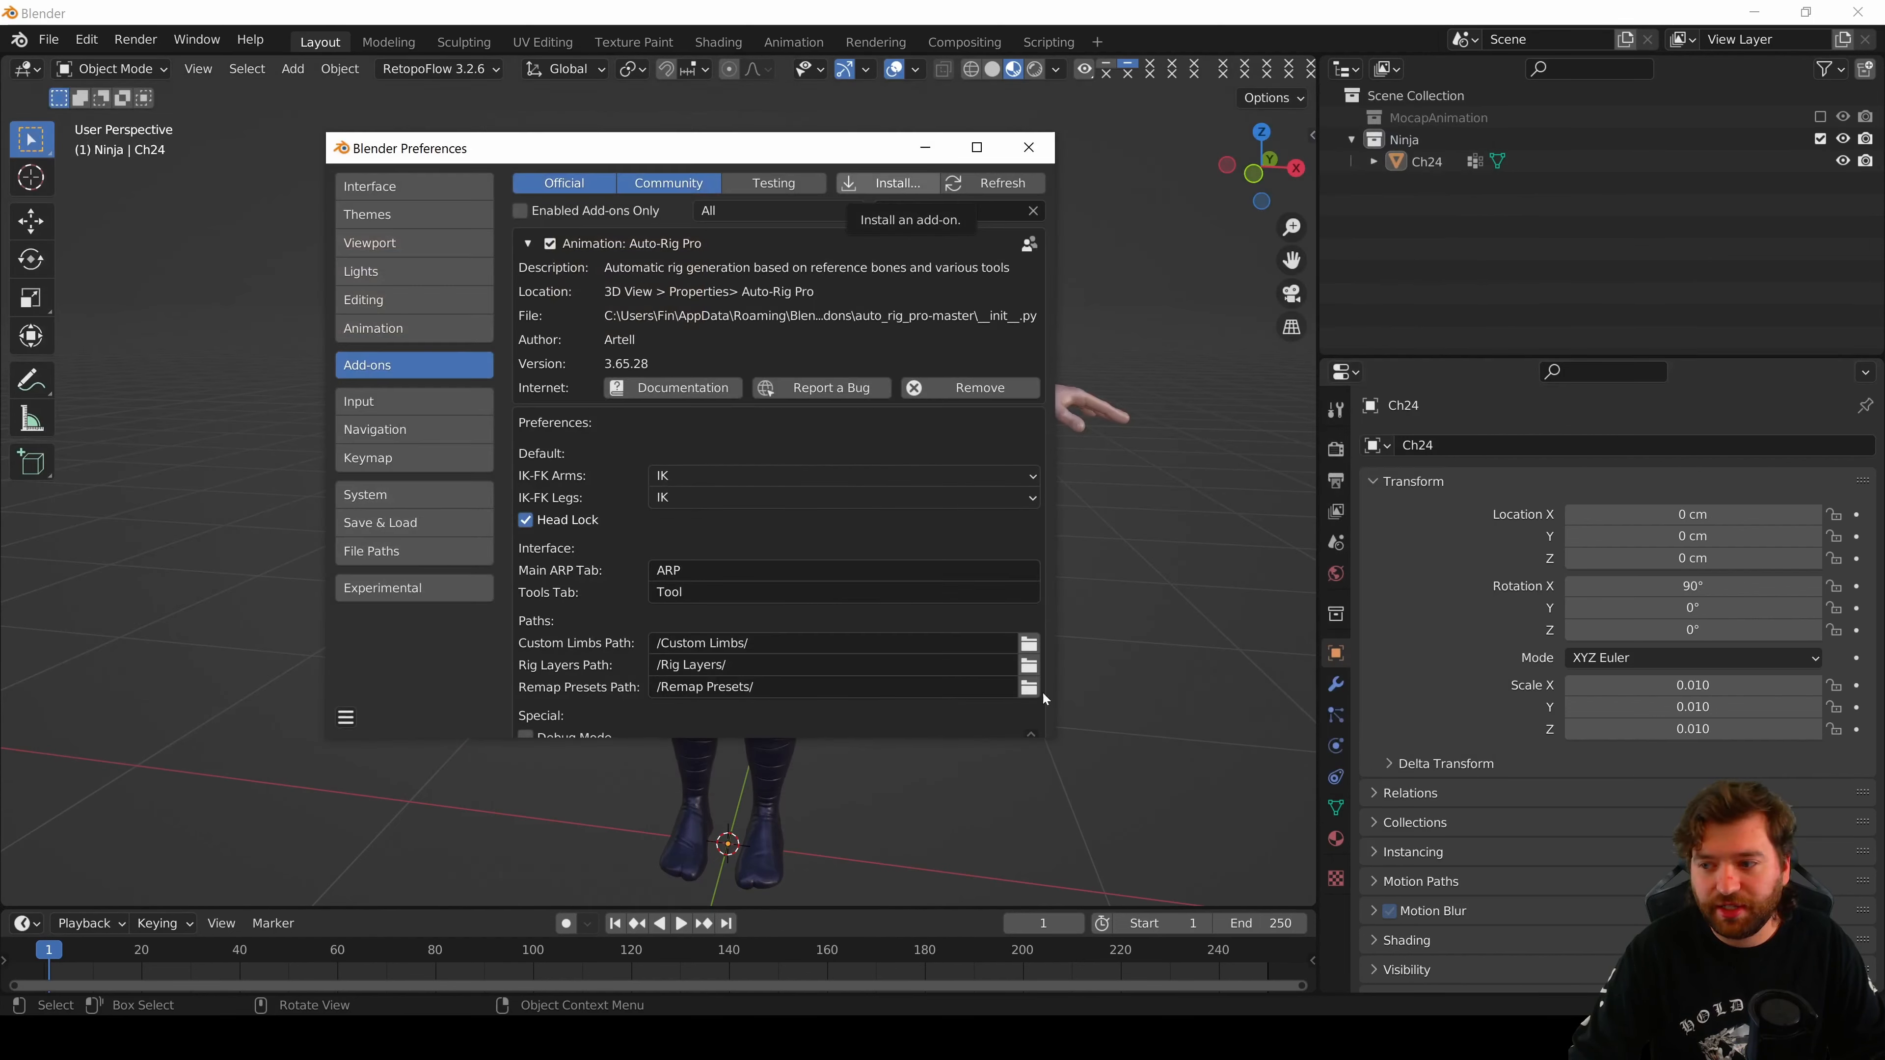
# - Collapse both Auto-Rig Pro add-on entries, save the preferences and close their window
pyautogui.click(528, 244)
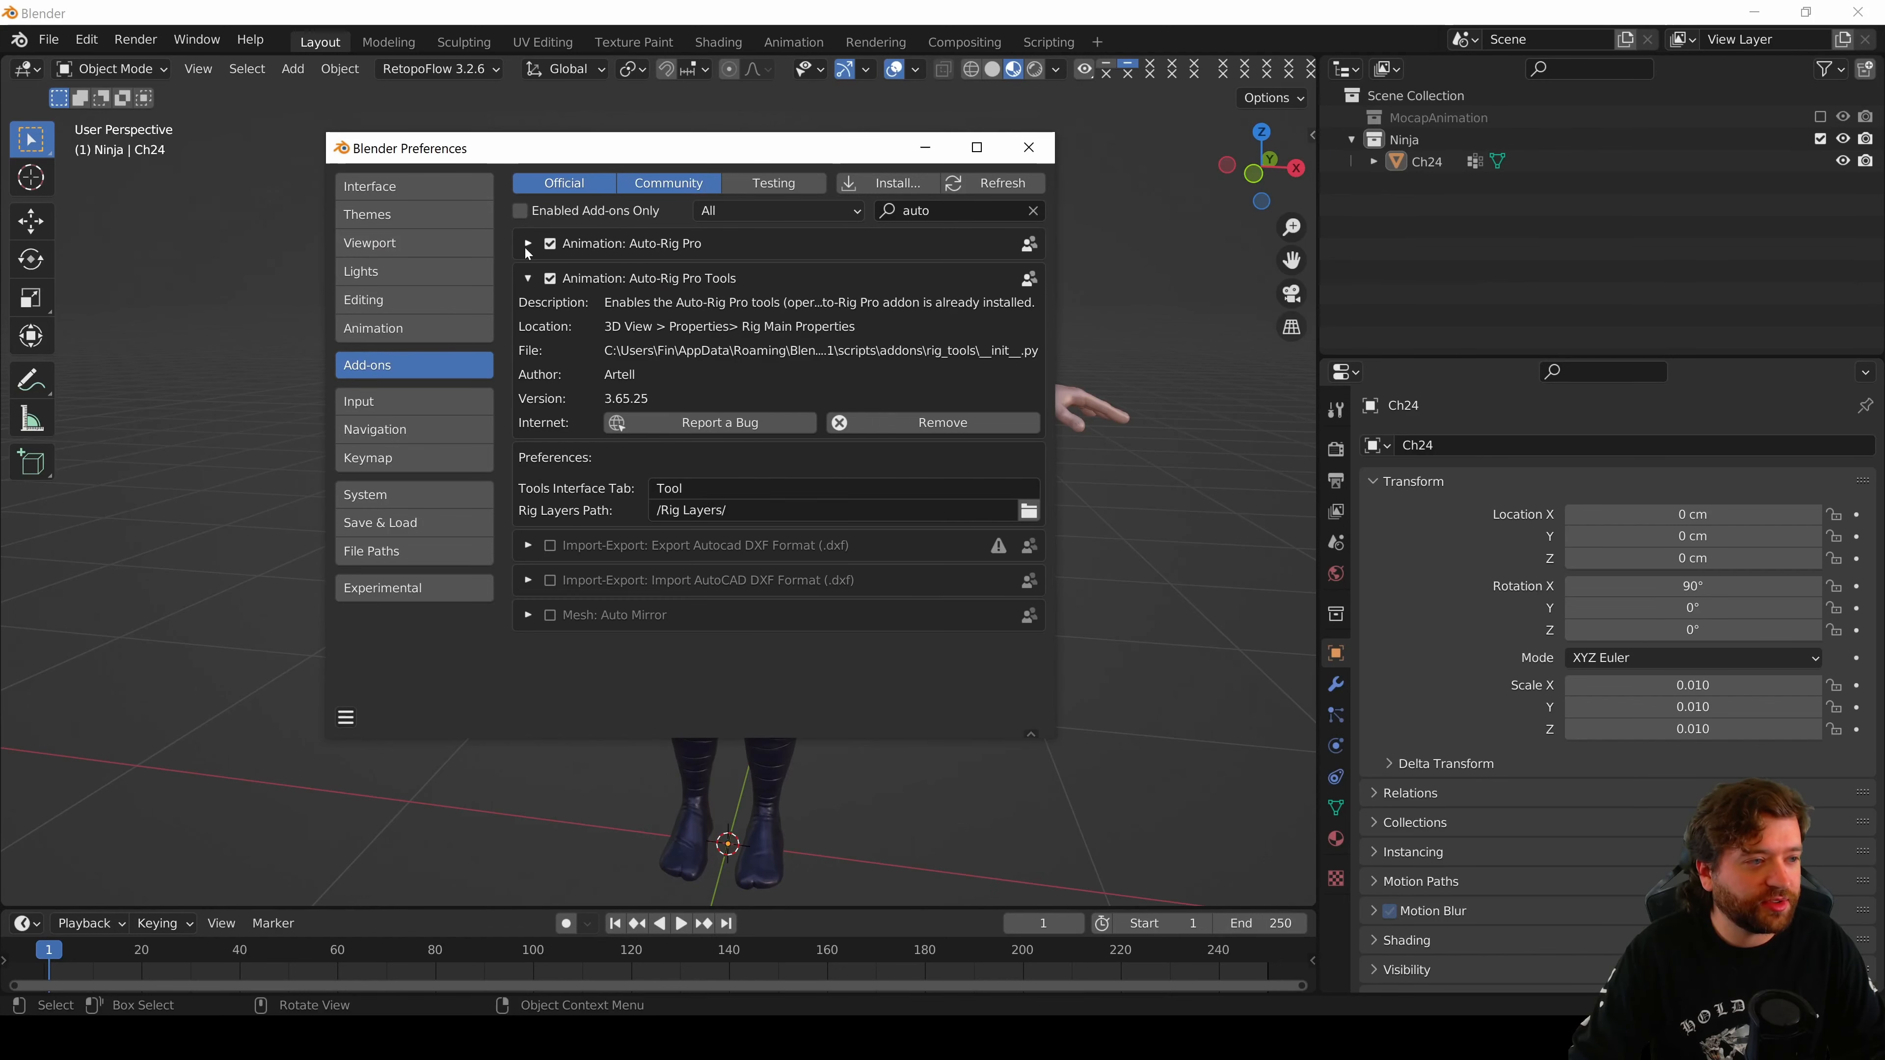
pyautogui.click(528, 278)
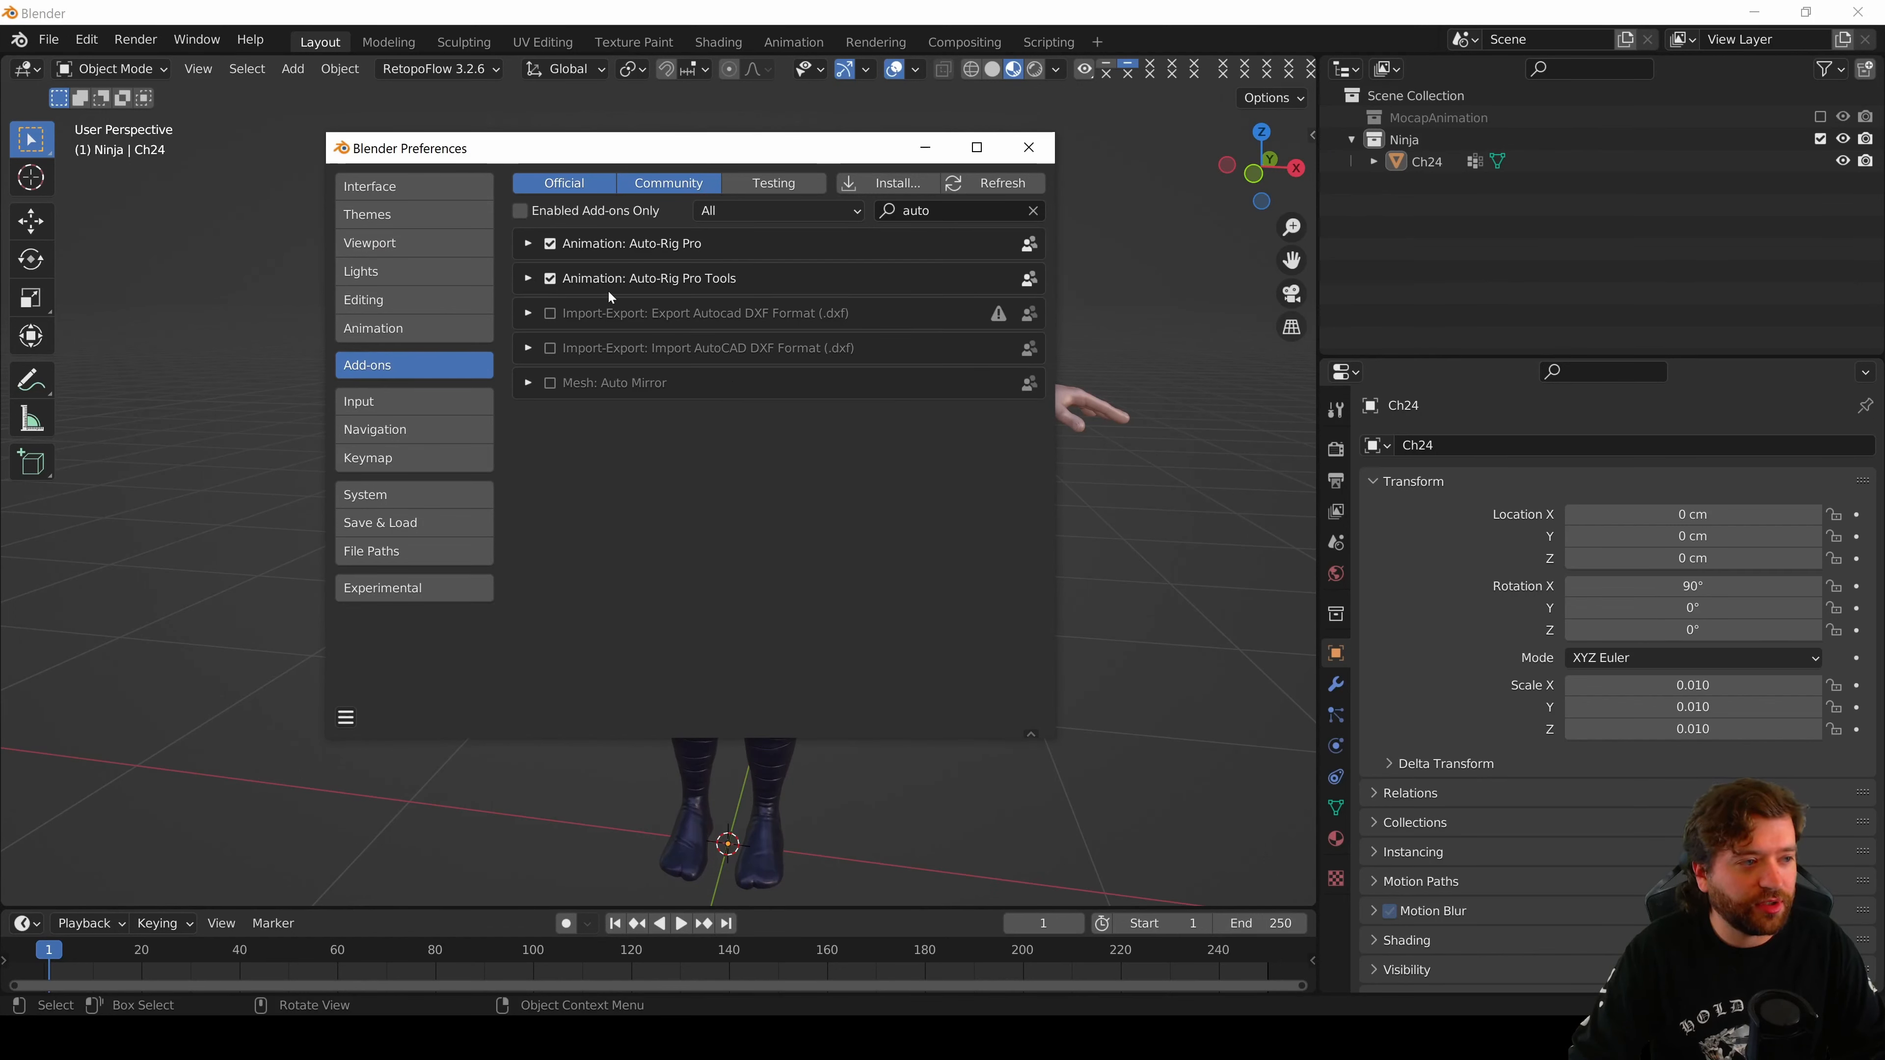
pyautogui.click(346, 718)
pyautogui.click(432, 661)
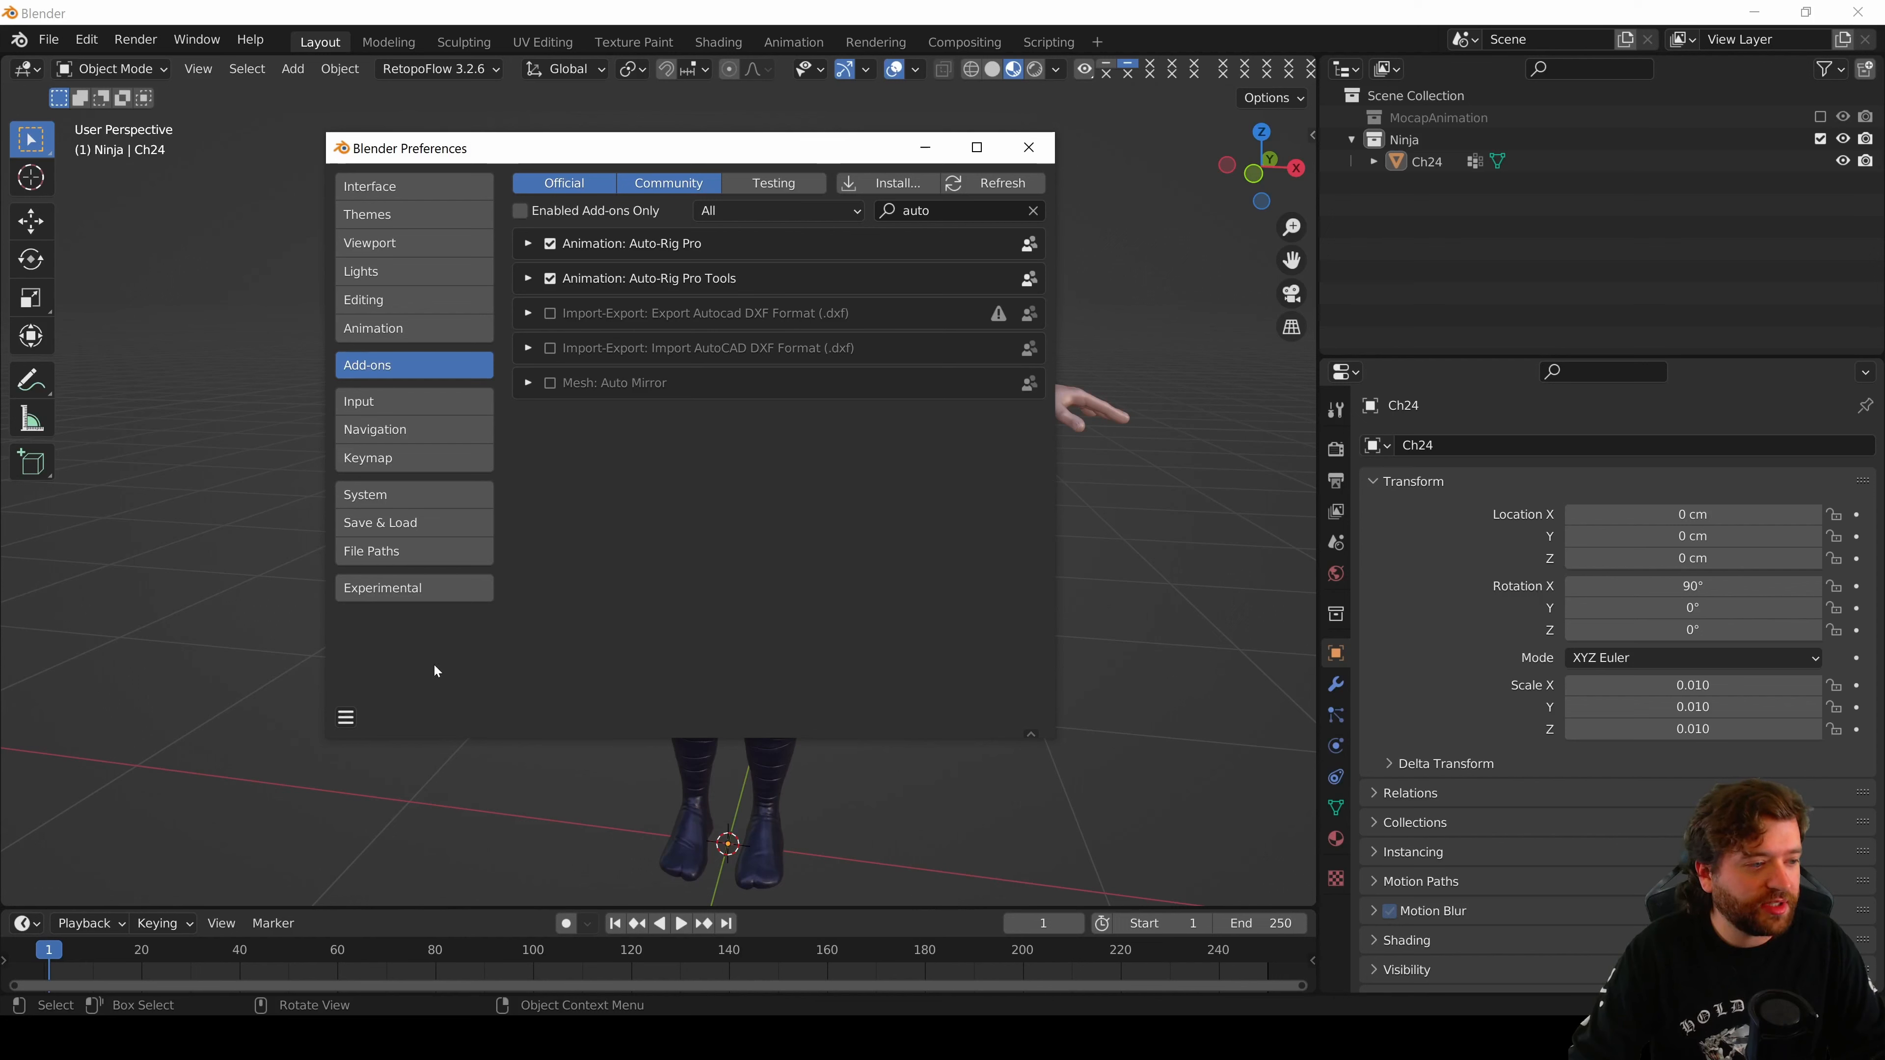
pyautogui.click(1028, 147)
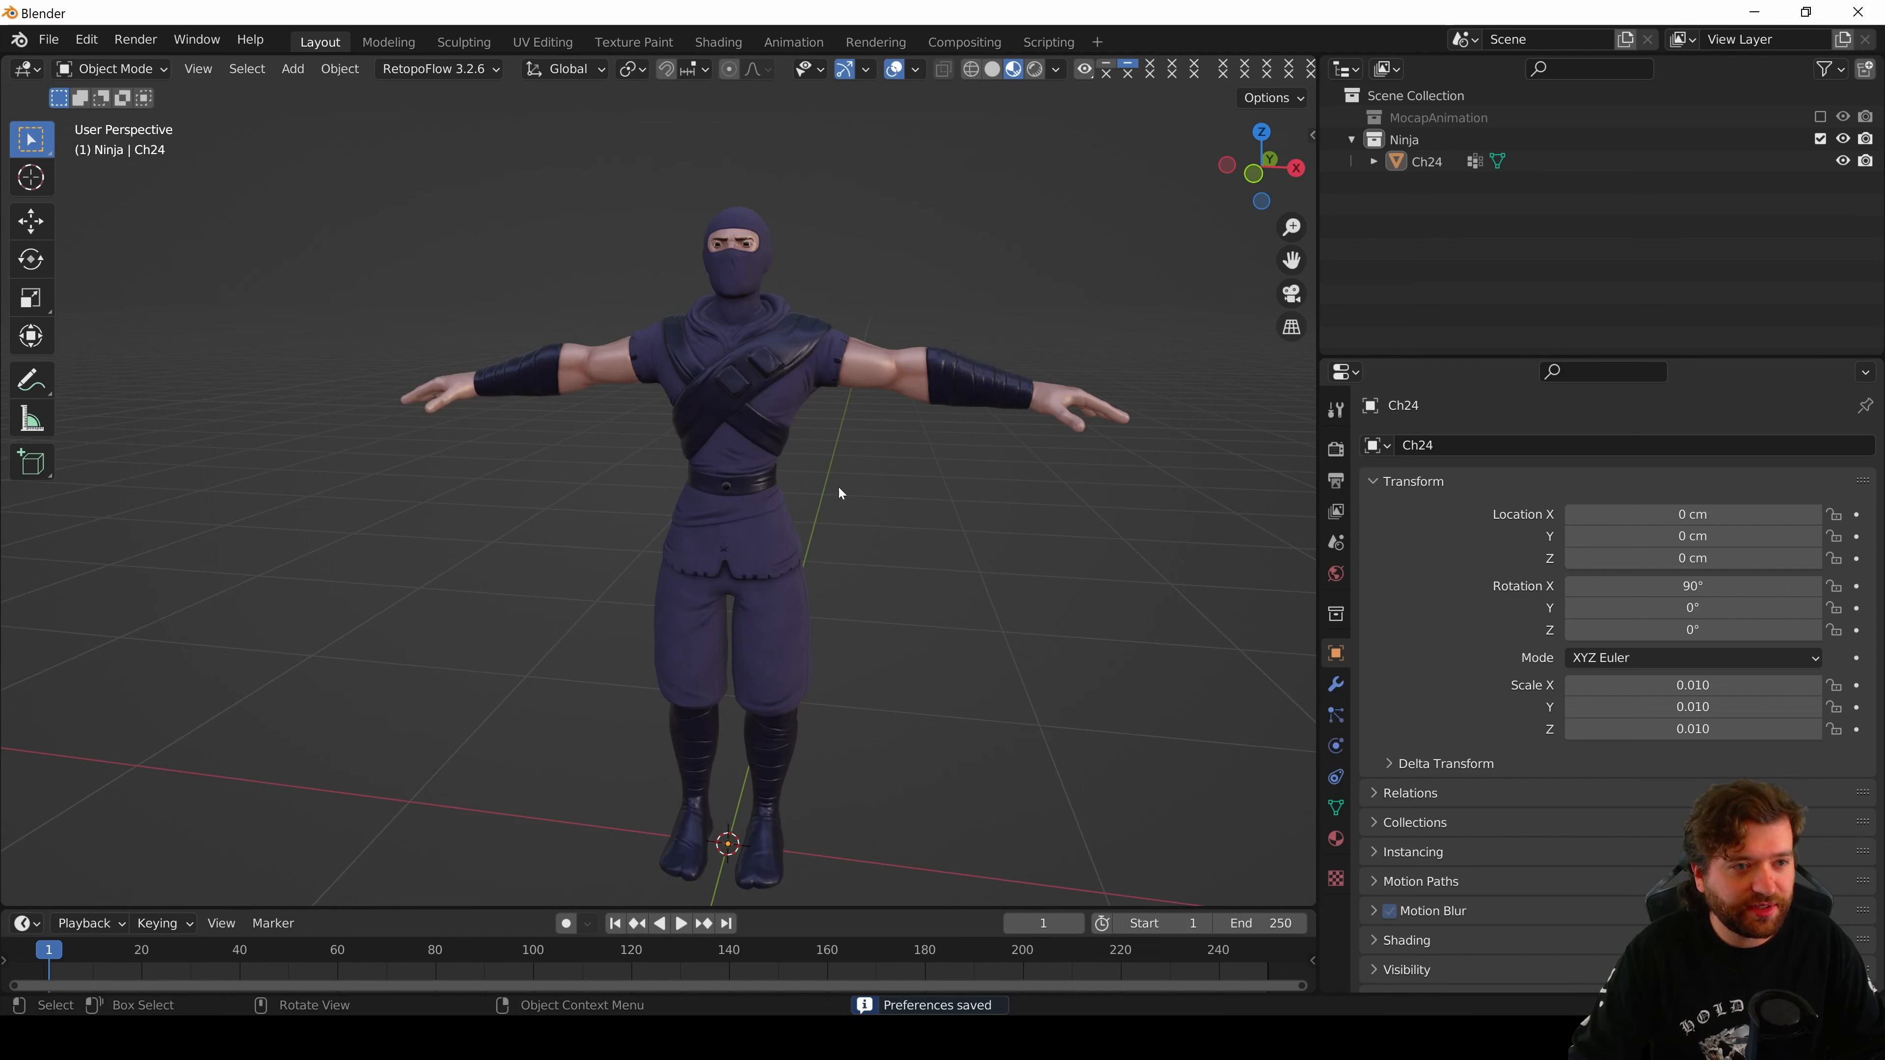
# - Show the Auto-Rig Pro tools beside the viewport with only the Smart section expanded
pyautogui.press('n')
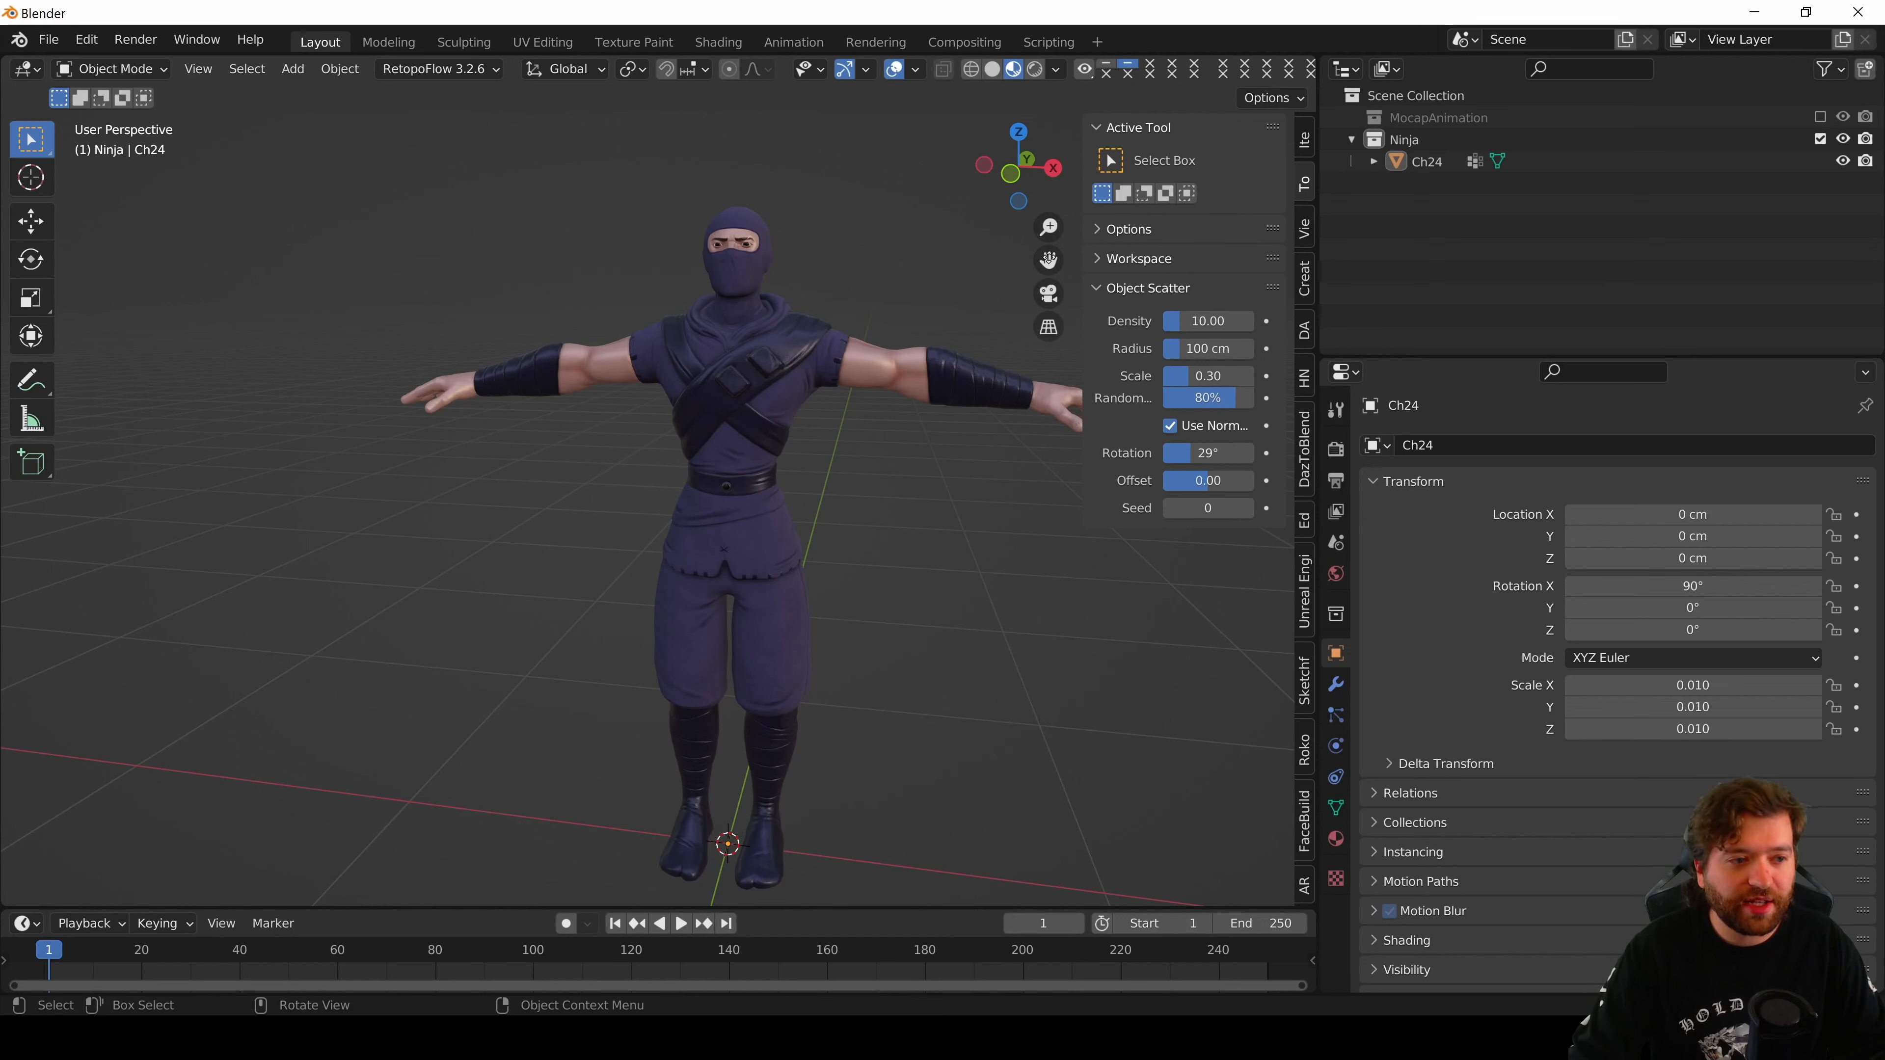
pyautogui.click(1148, 288)
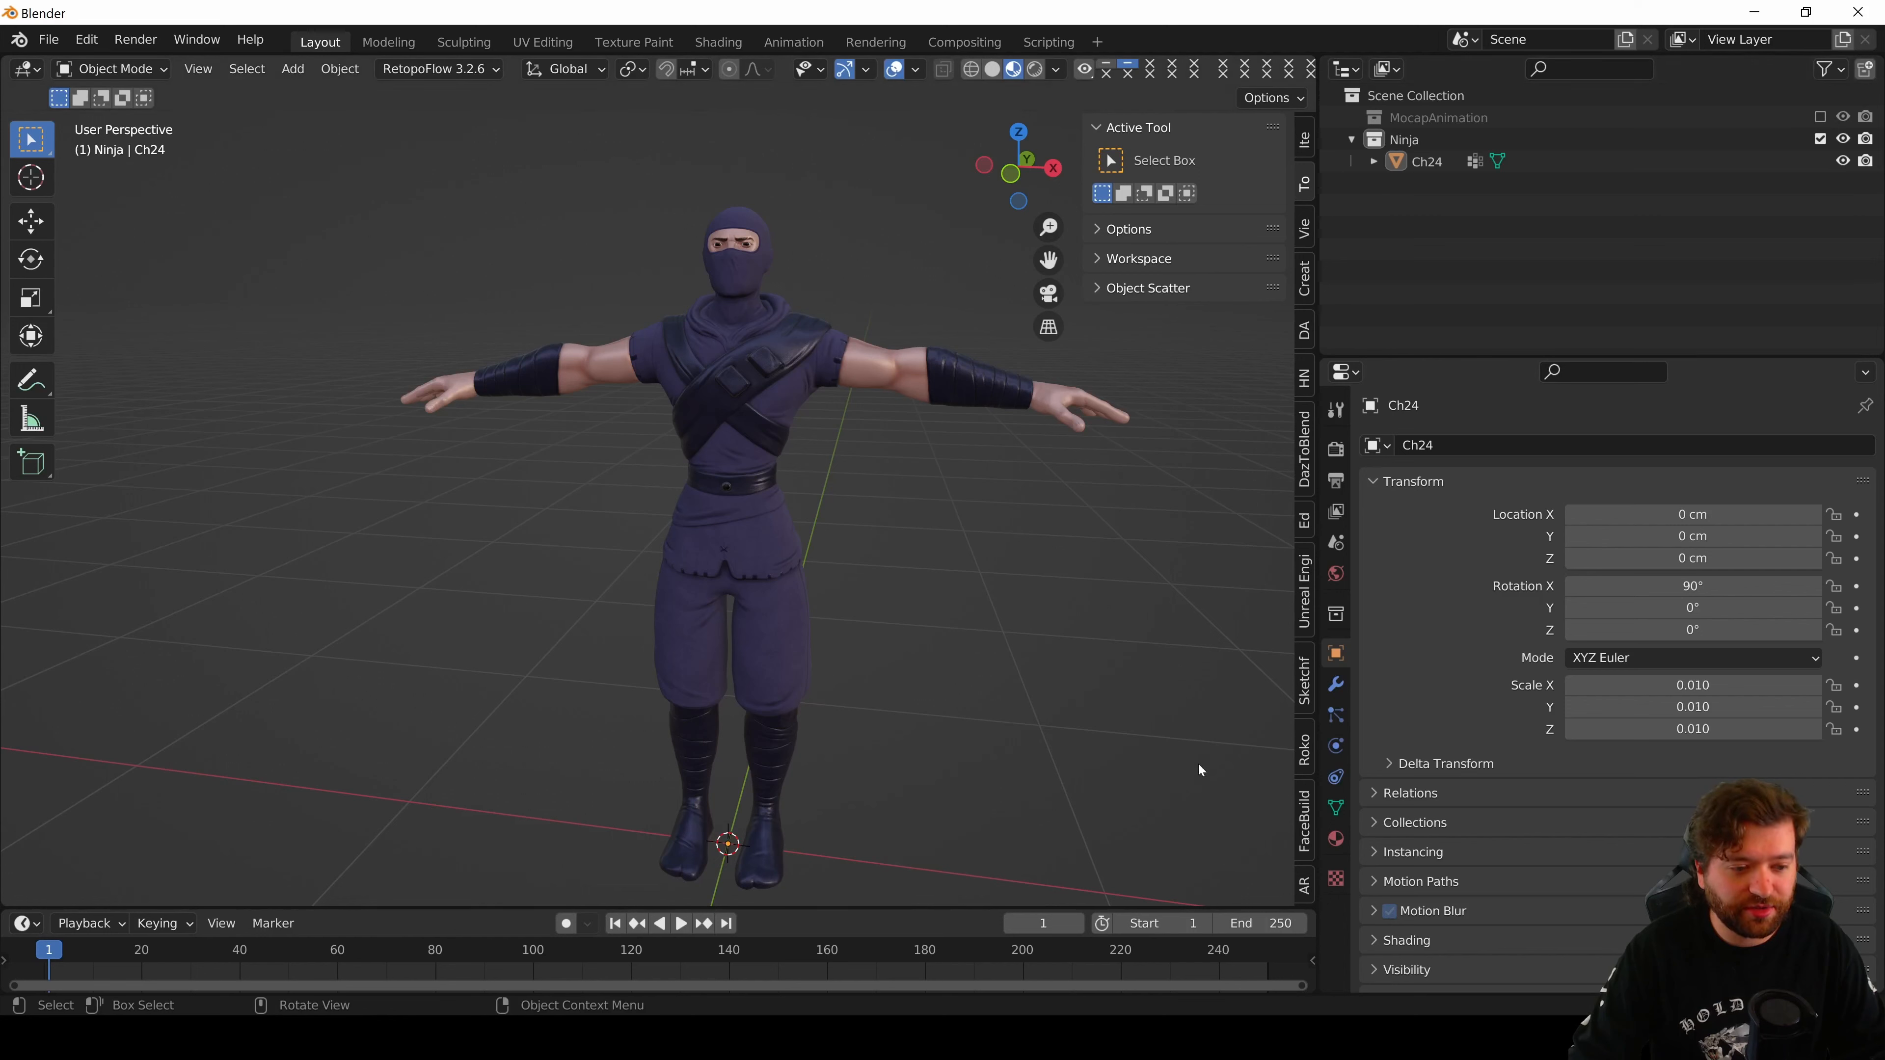
pyautogui.click(1304, 884)
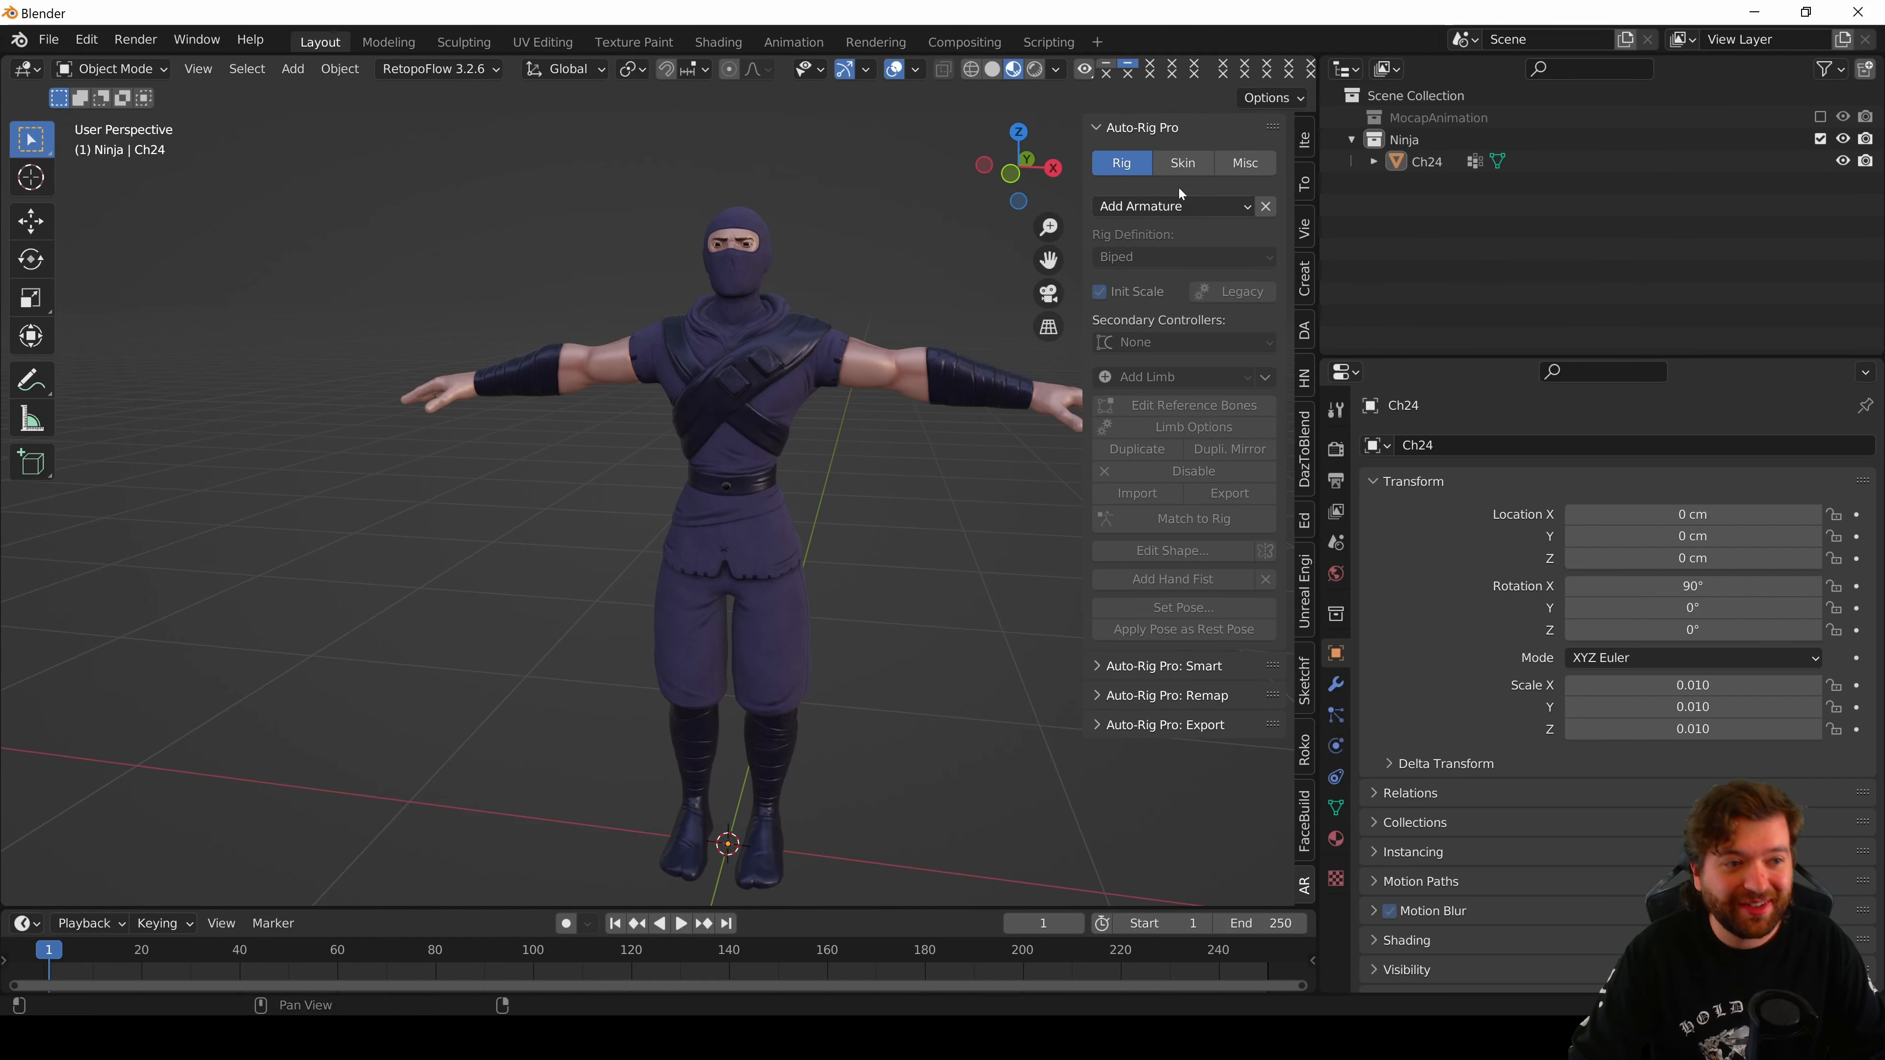
pyautogui.moveTo(731, 417); pyautogui.dragTo(1006, 401, button='middle')
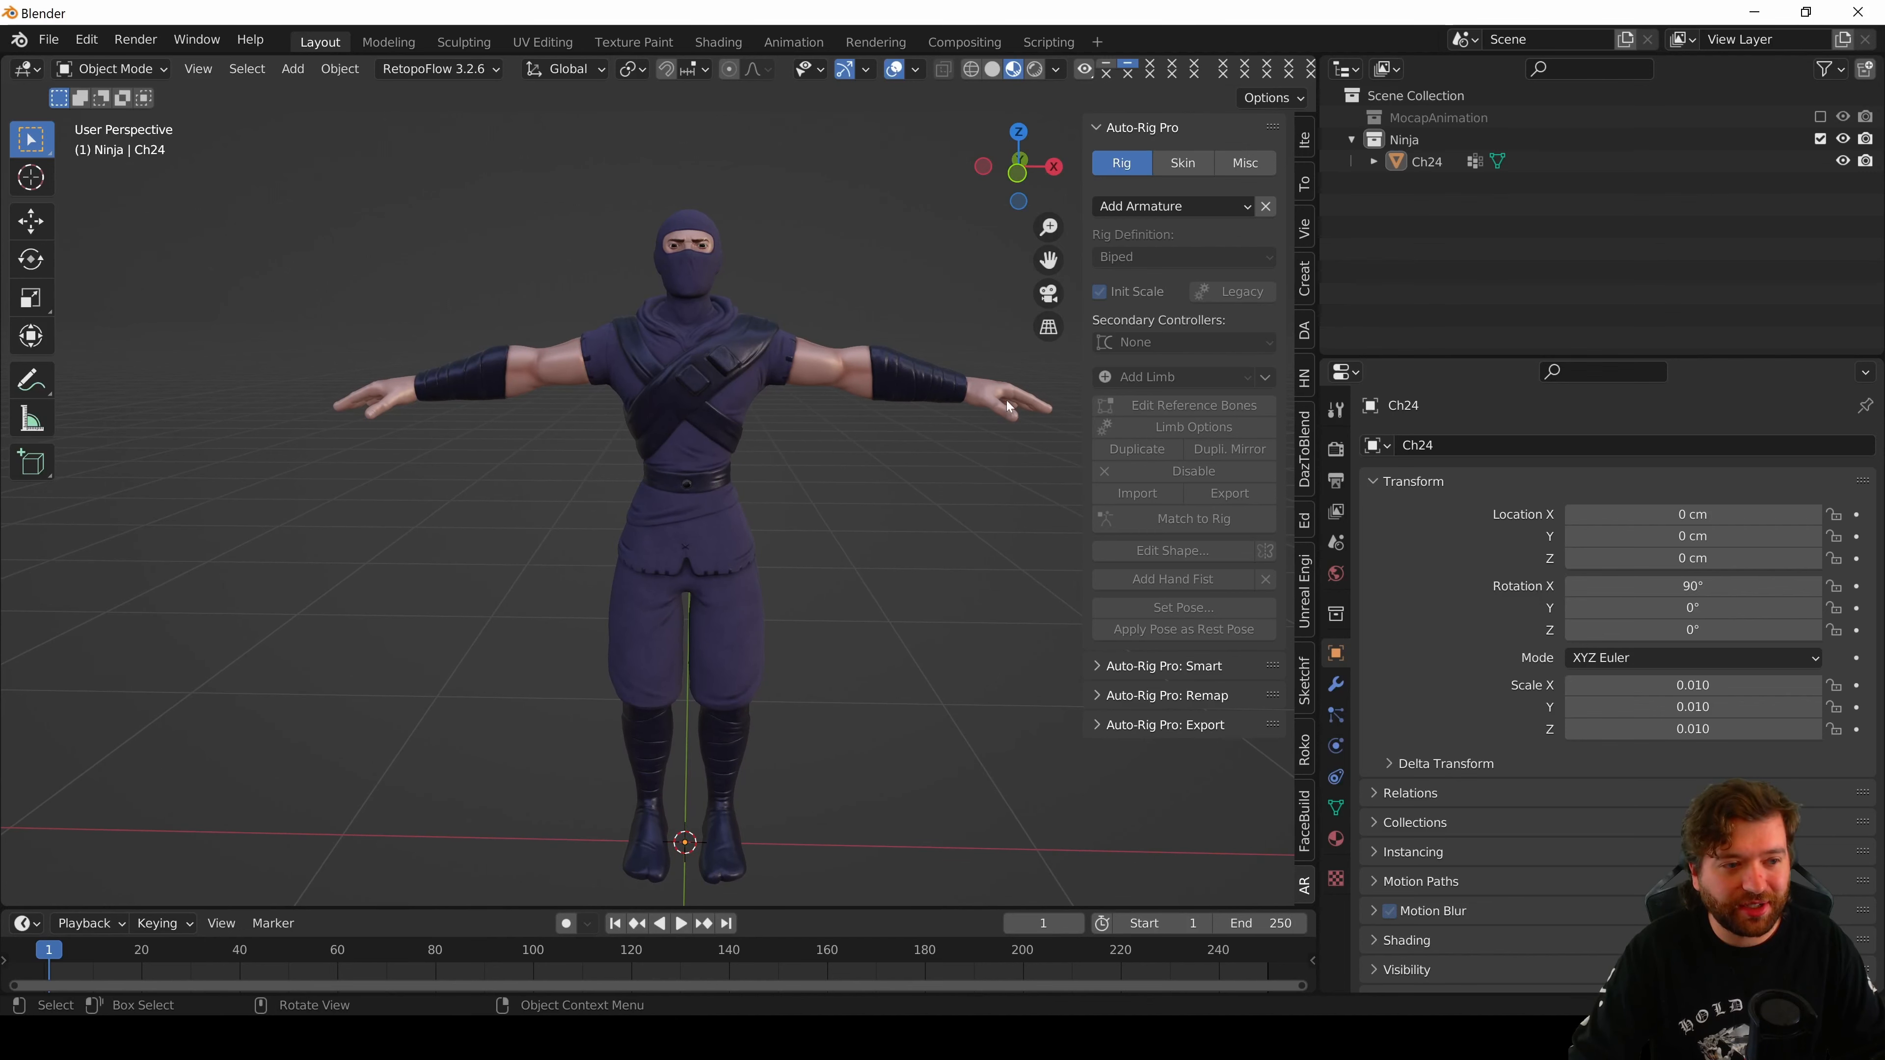
pyautogui.click(1131, 128)
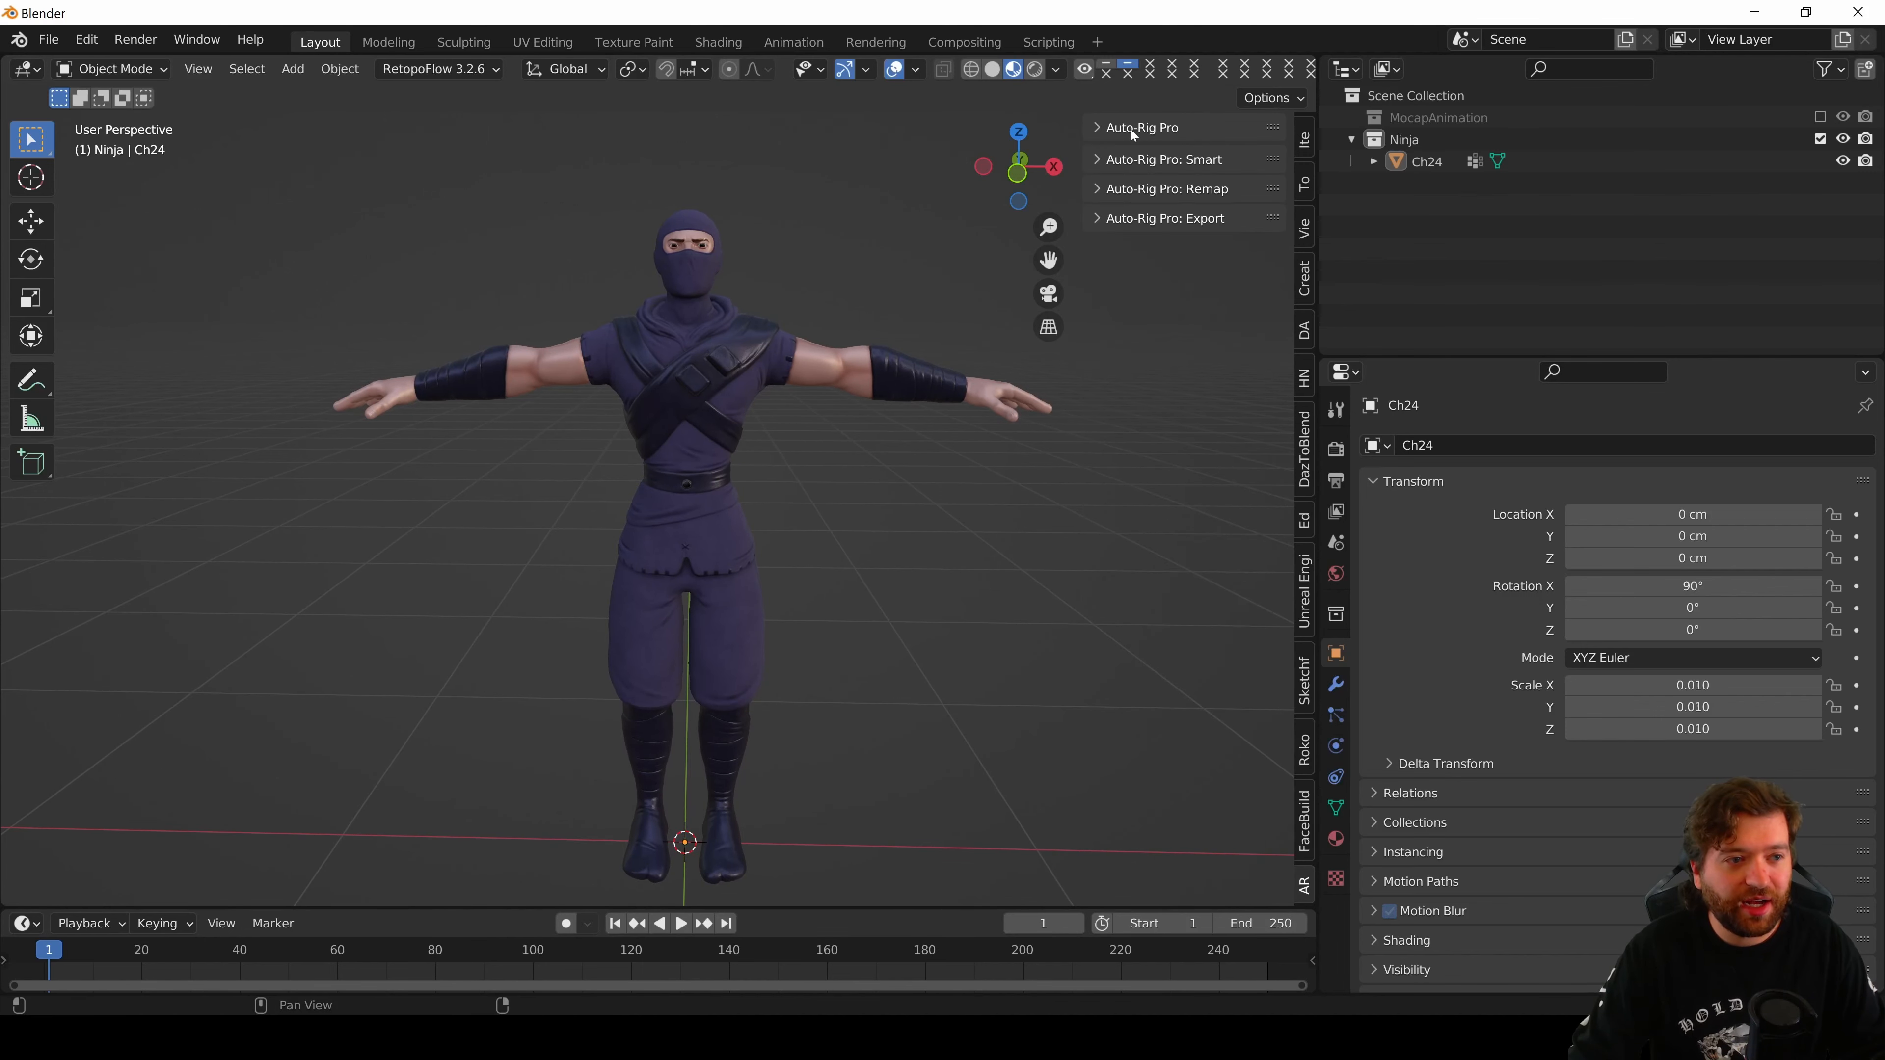
pyautogui.click(1126, 158)
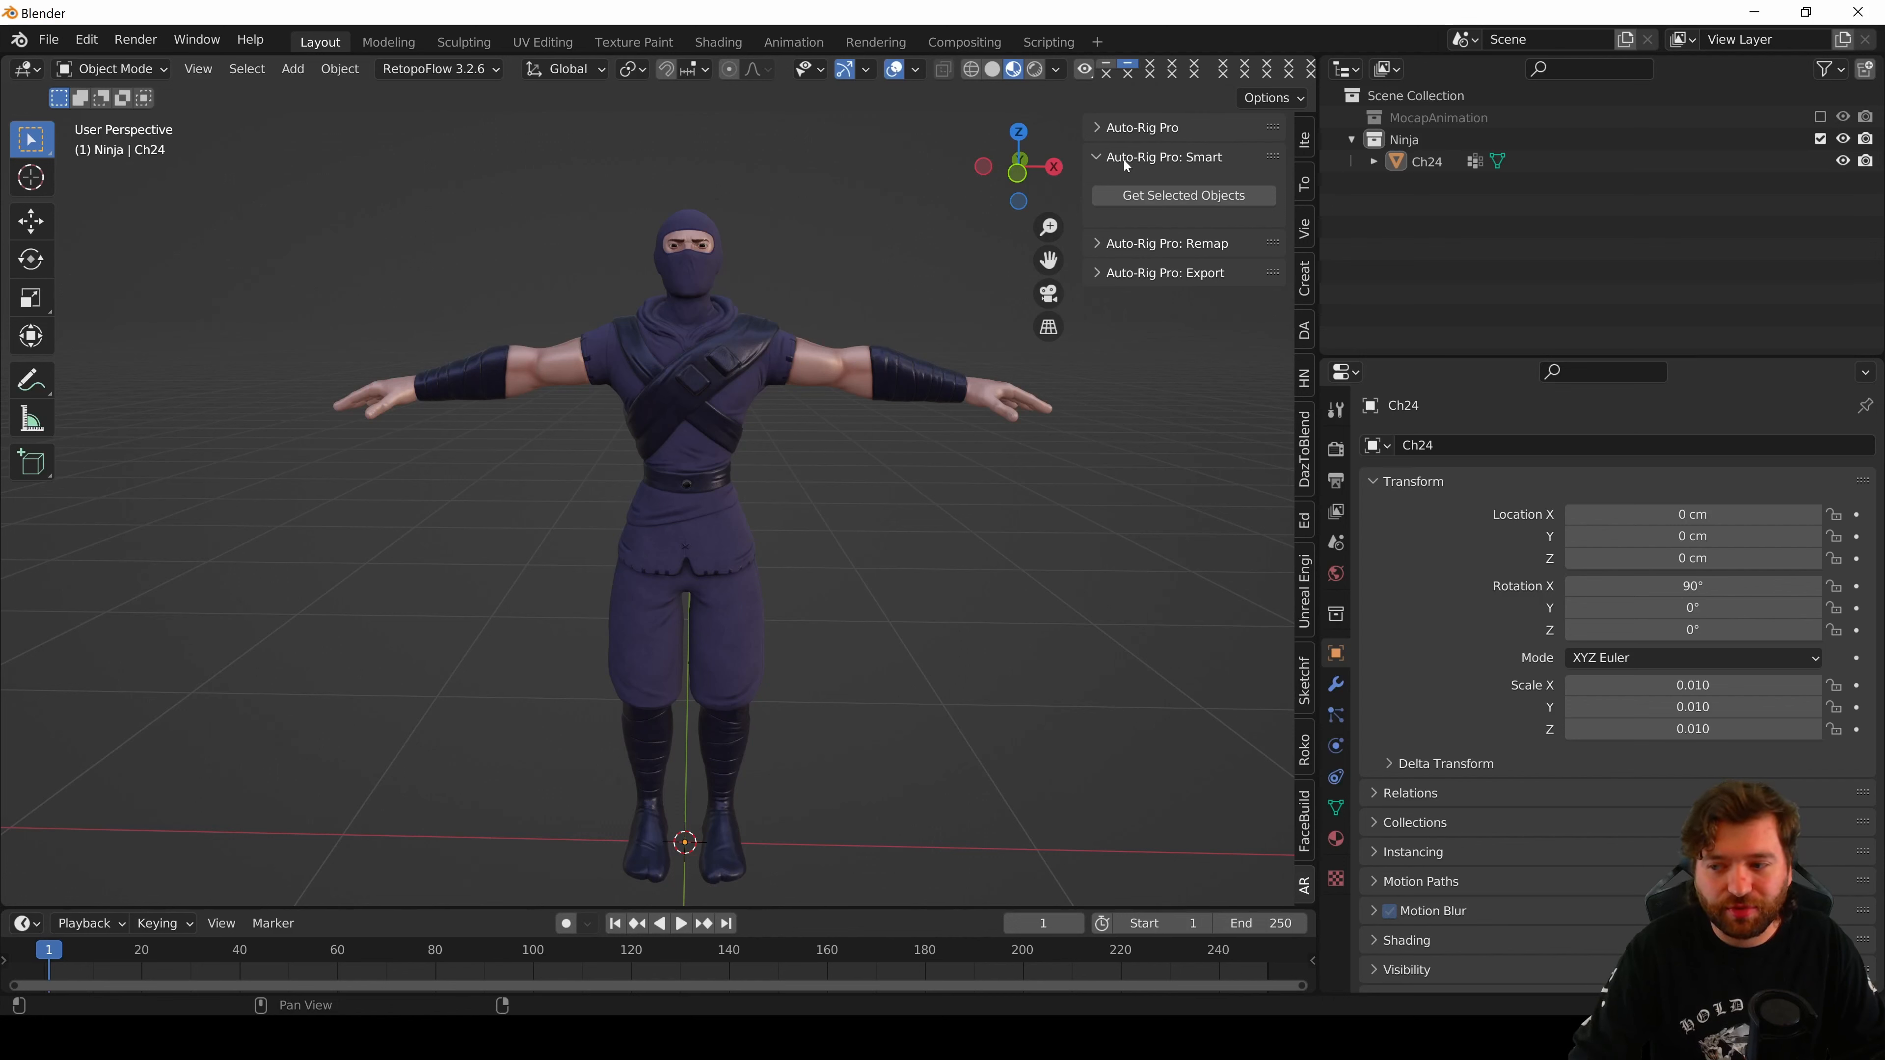
# - Select the ninja mesh and load it into Auto-Rig Pro Smart as a Full Body character
pyautogui.click(1130, 194)
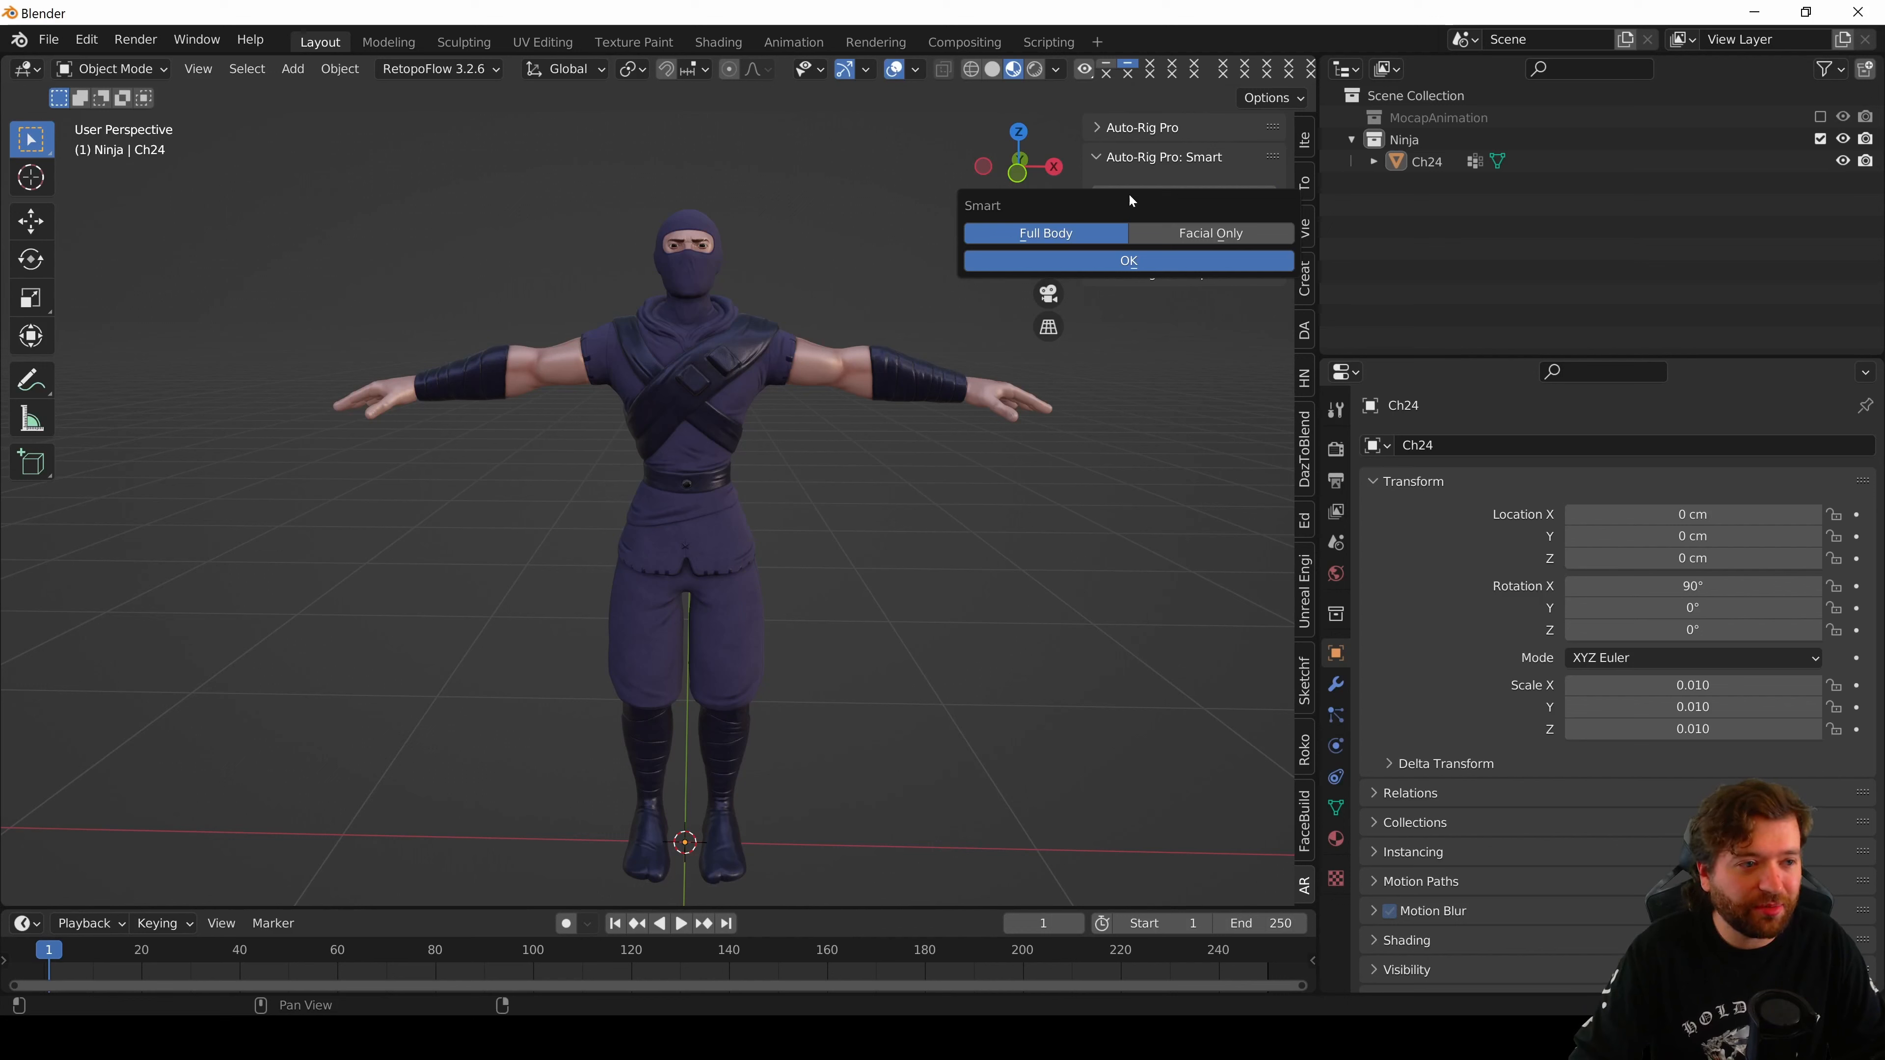
pyautogui.click(1097, 260)
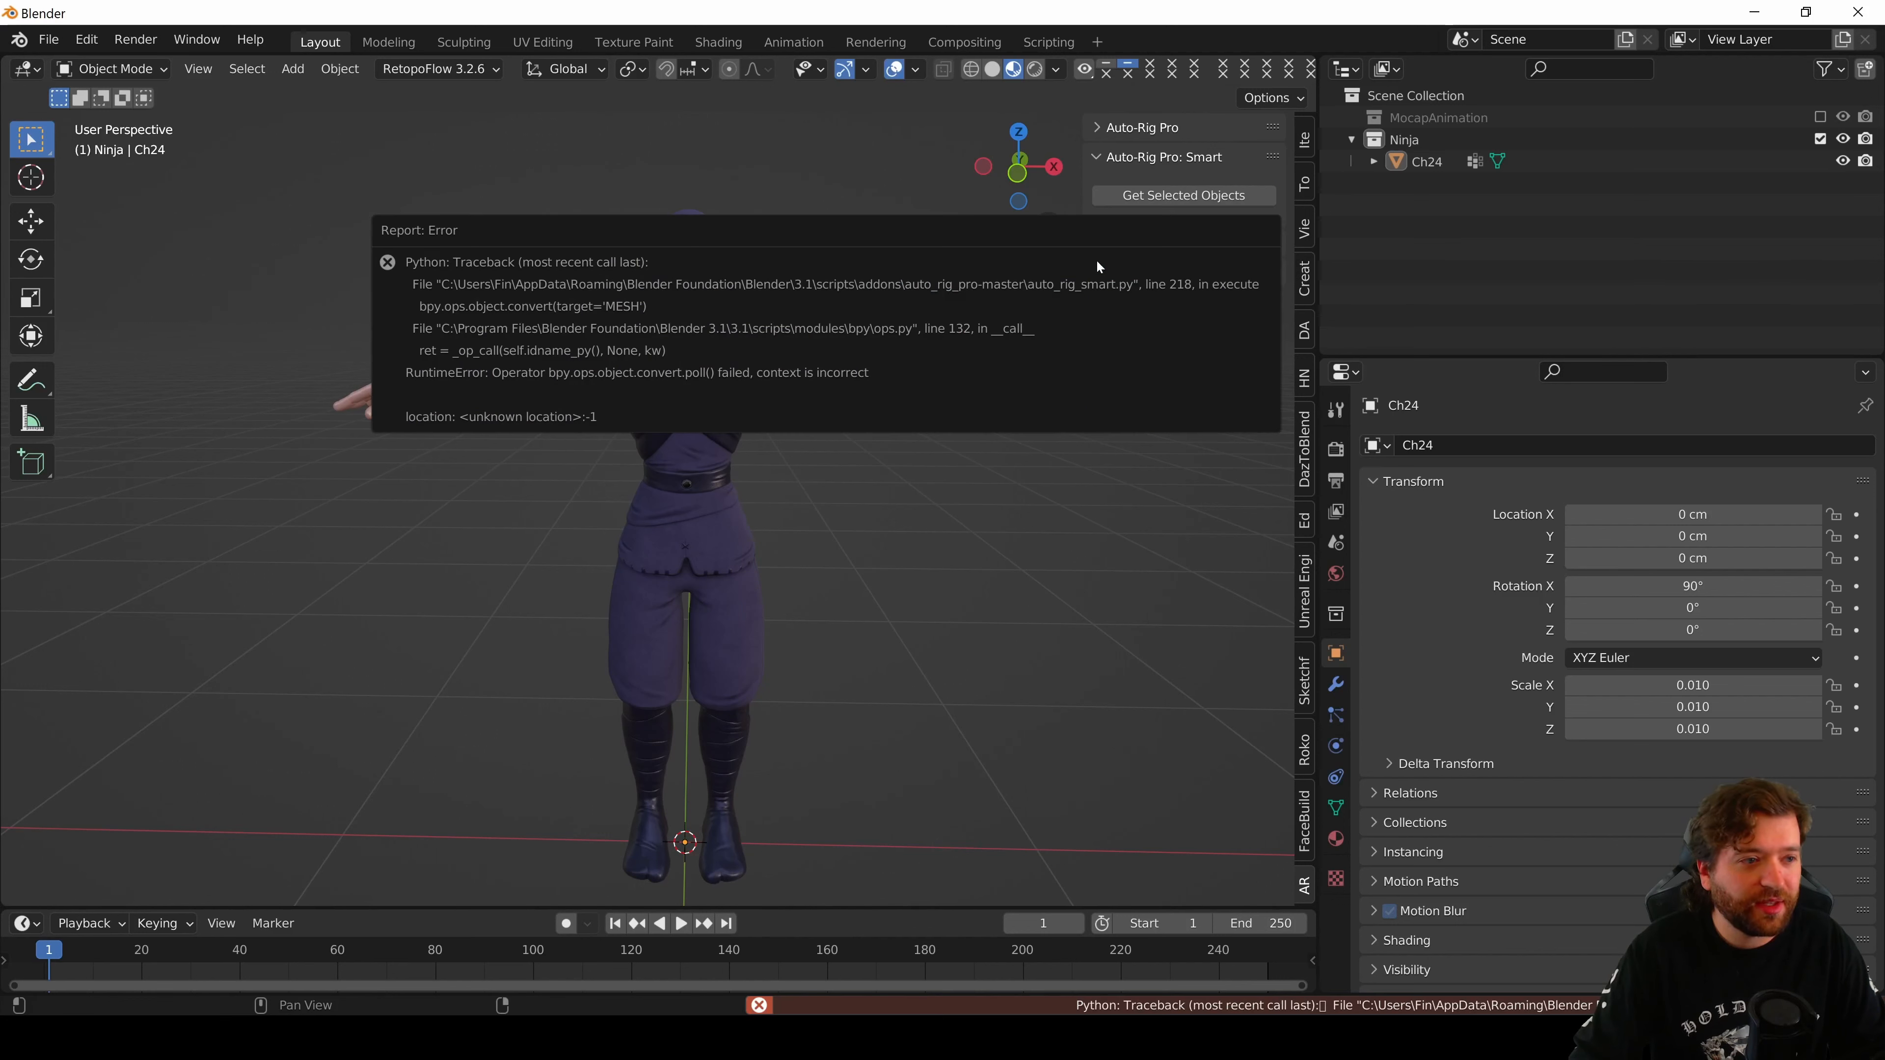
pyautogui.click(654, 343)
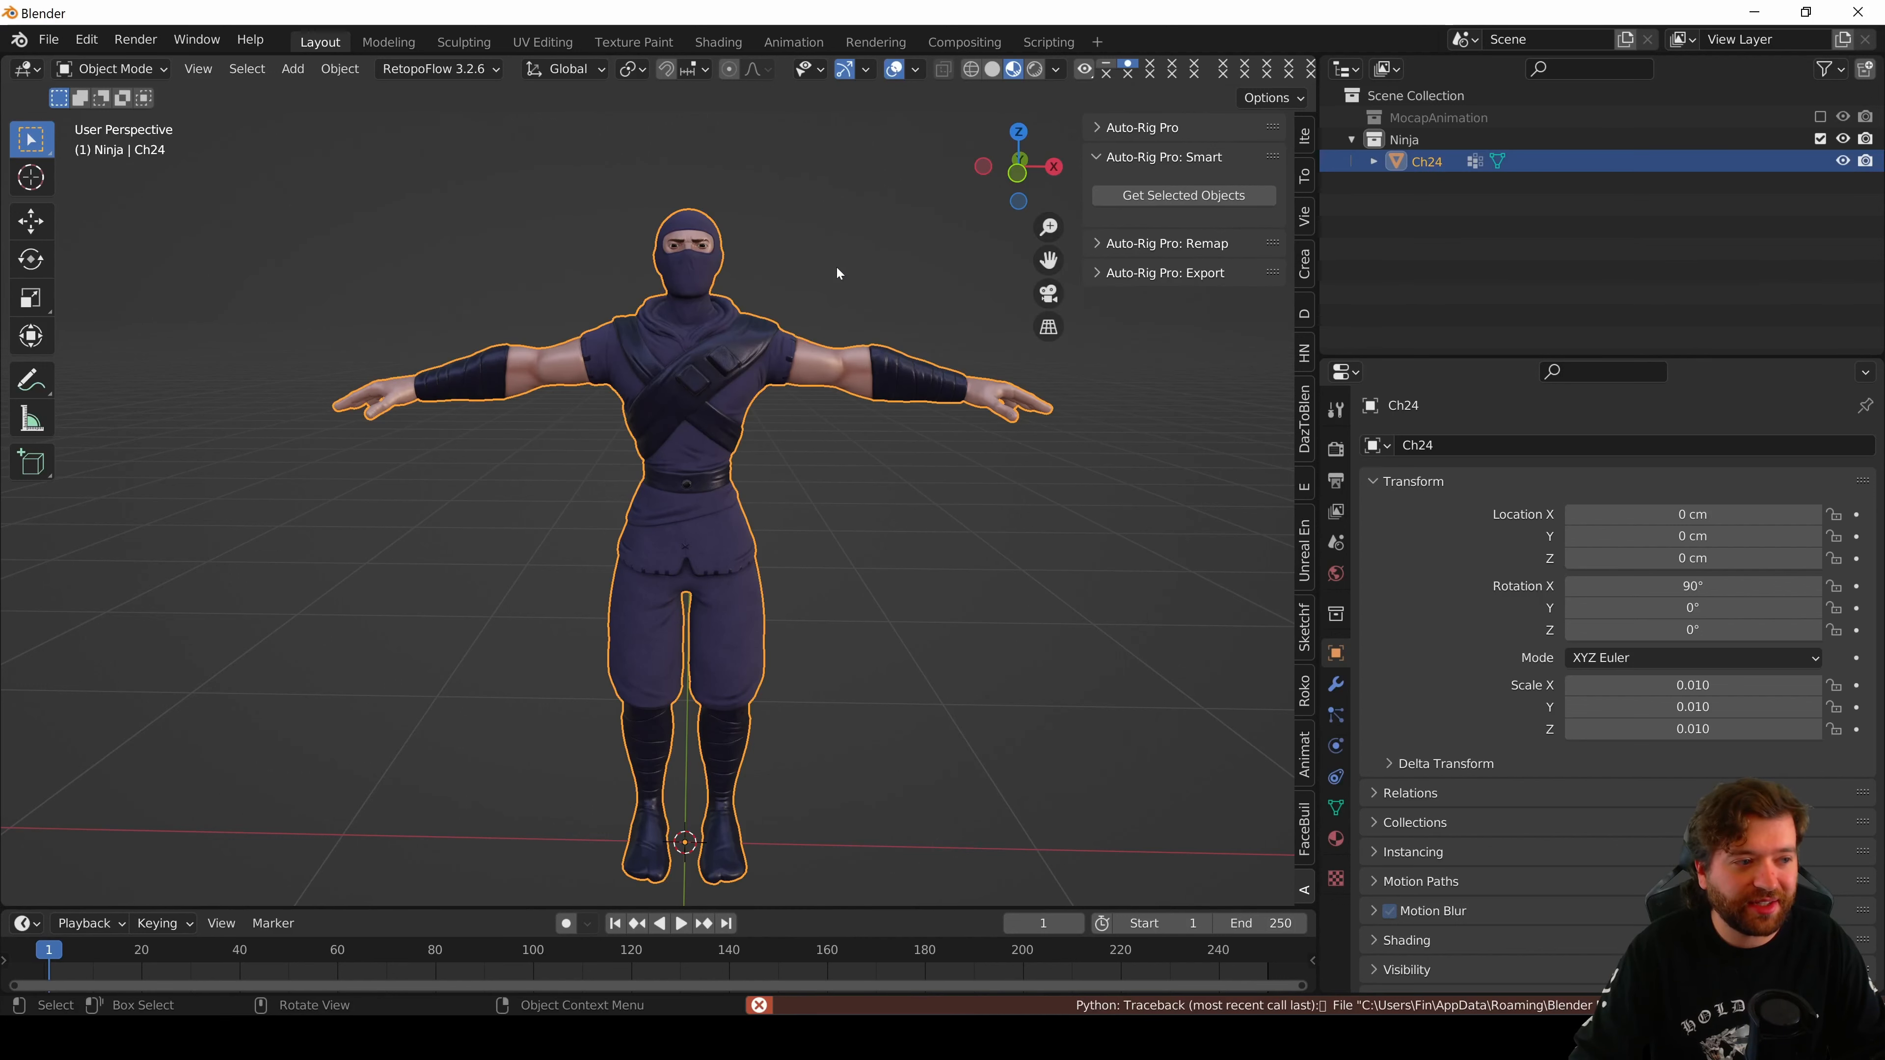
pyautogui.click(1177, 195)
pyautogui.click(1107, 252)
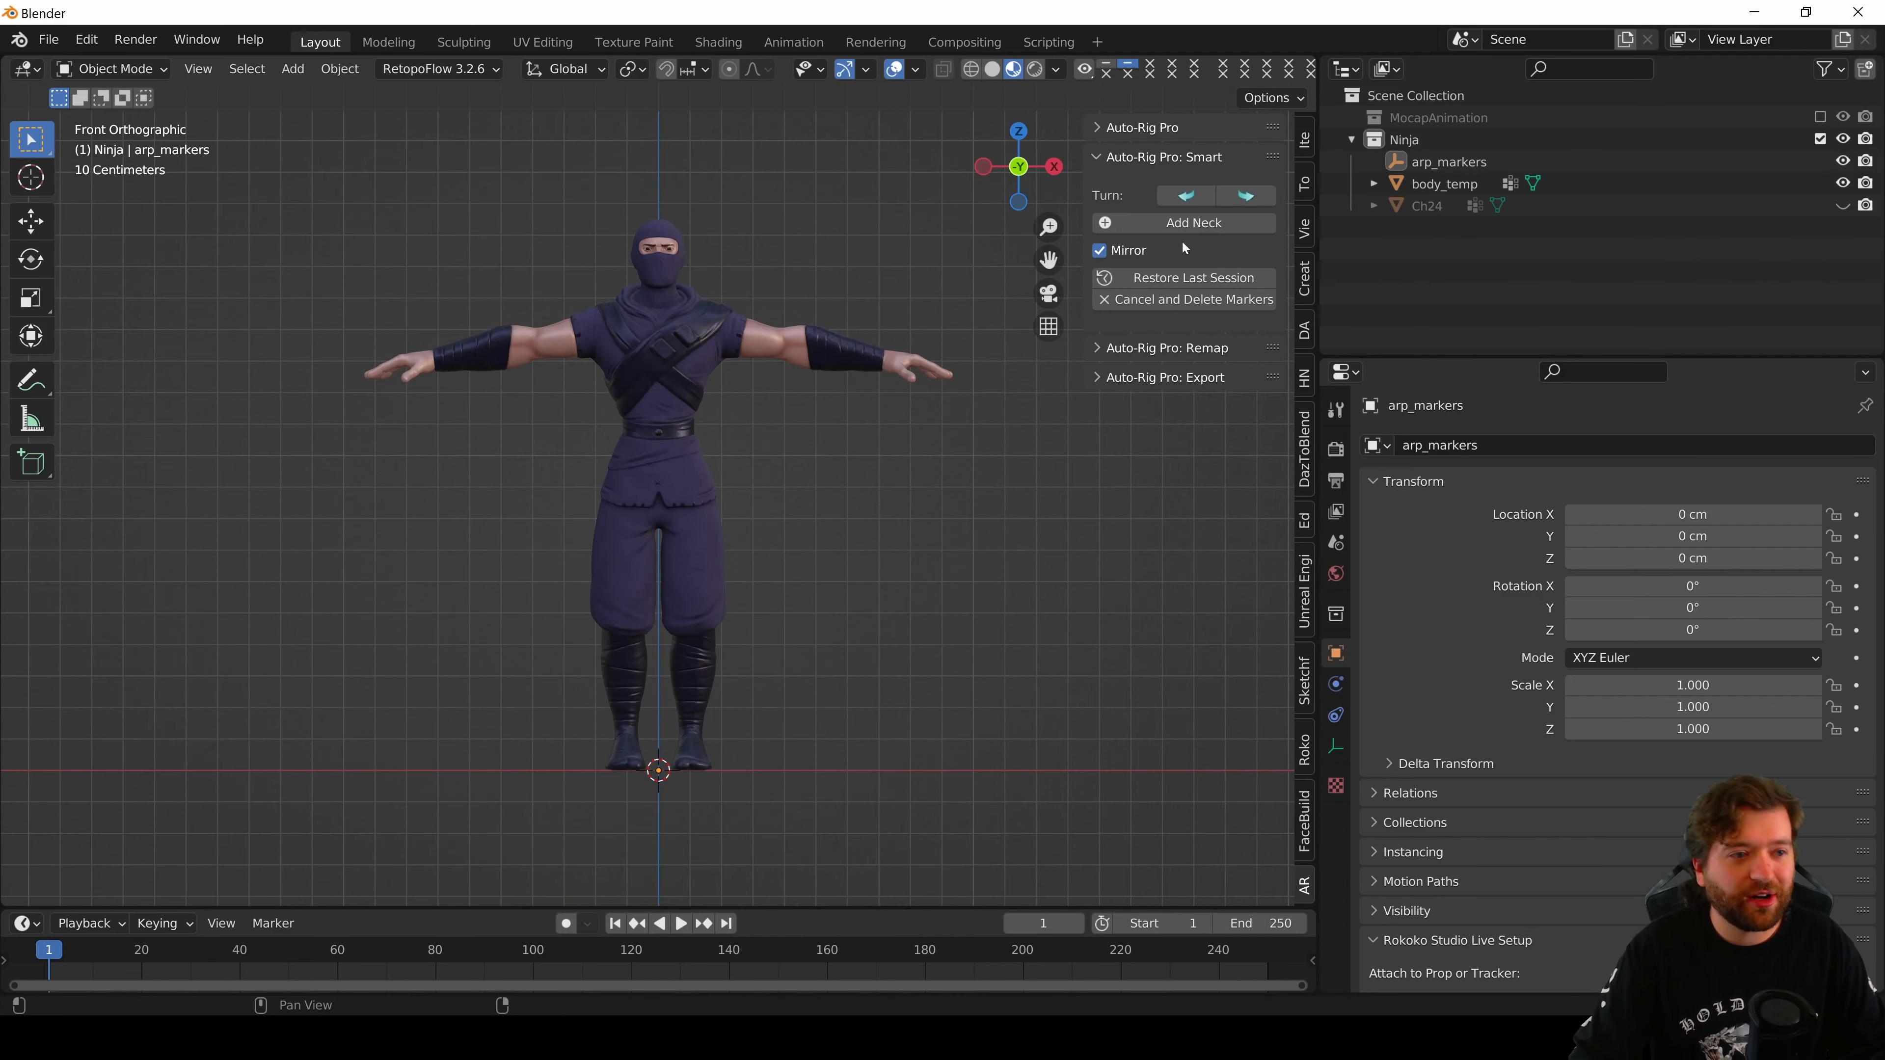
# - Place the neck marker at about 149 cm height and the chin marker at about 155 cm
pyautogui.click(1191, 224)
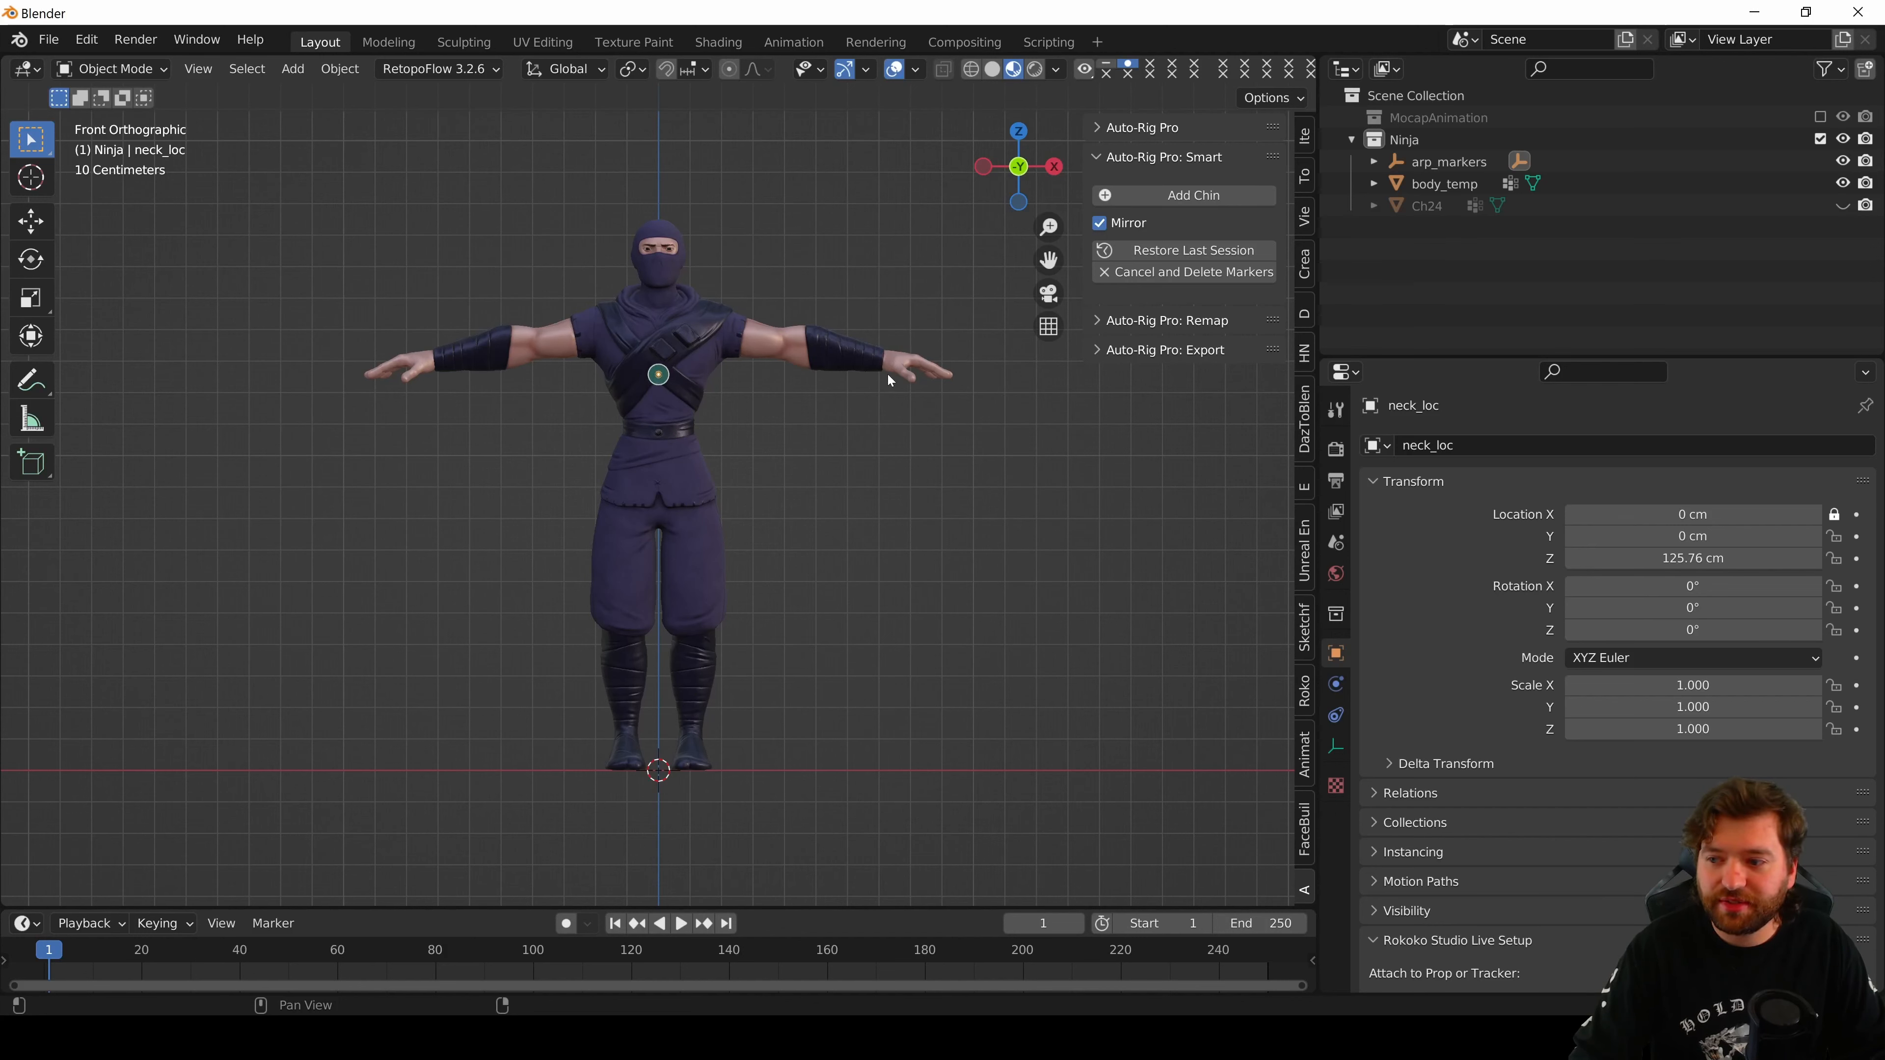
pyautogui.click(887, 300)
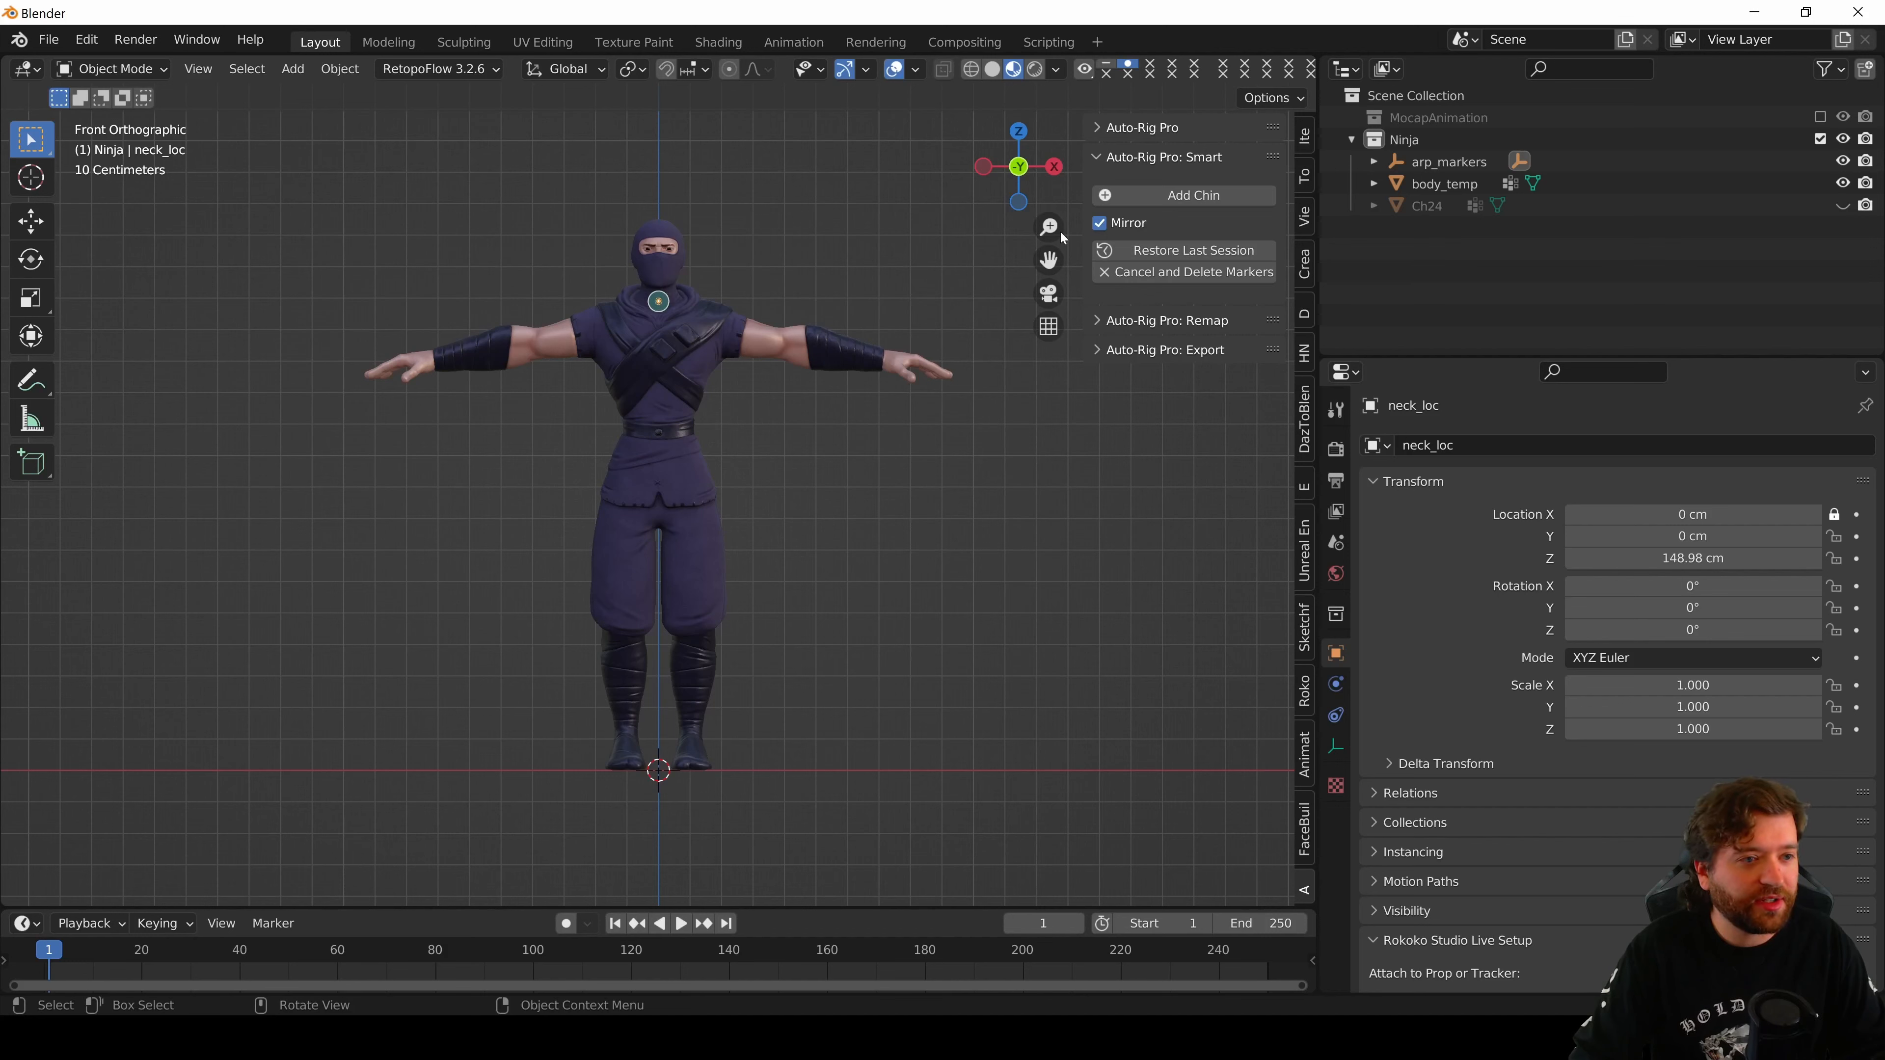
pyautogui.click(1181, 196)
pyautogui.click(812, 281)
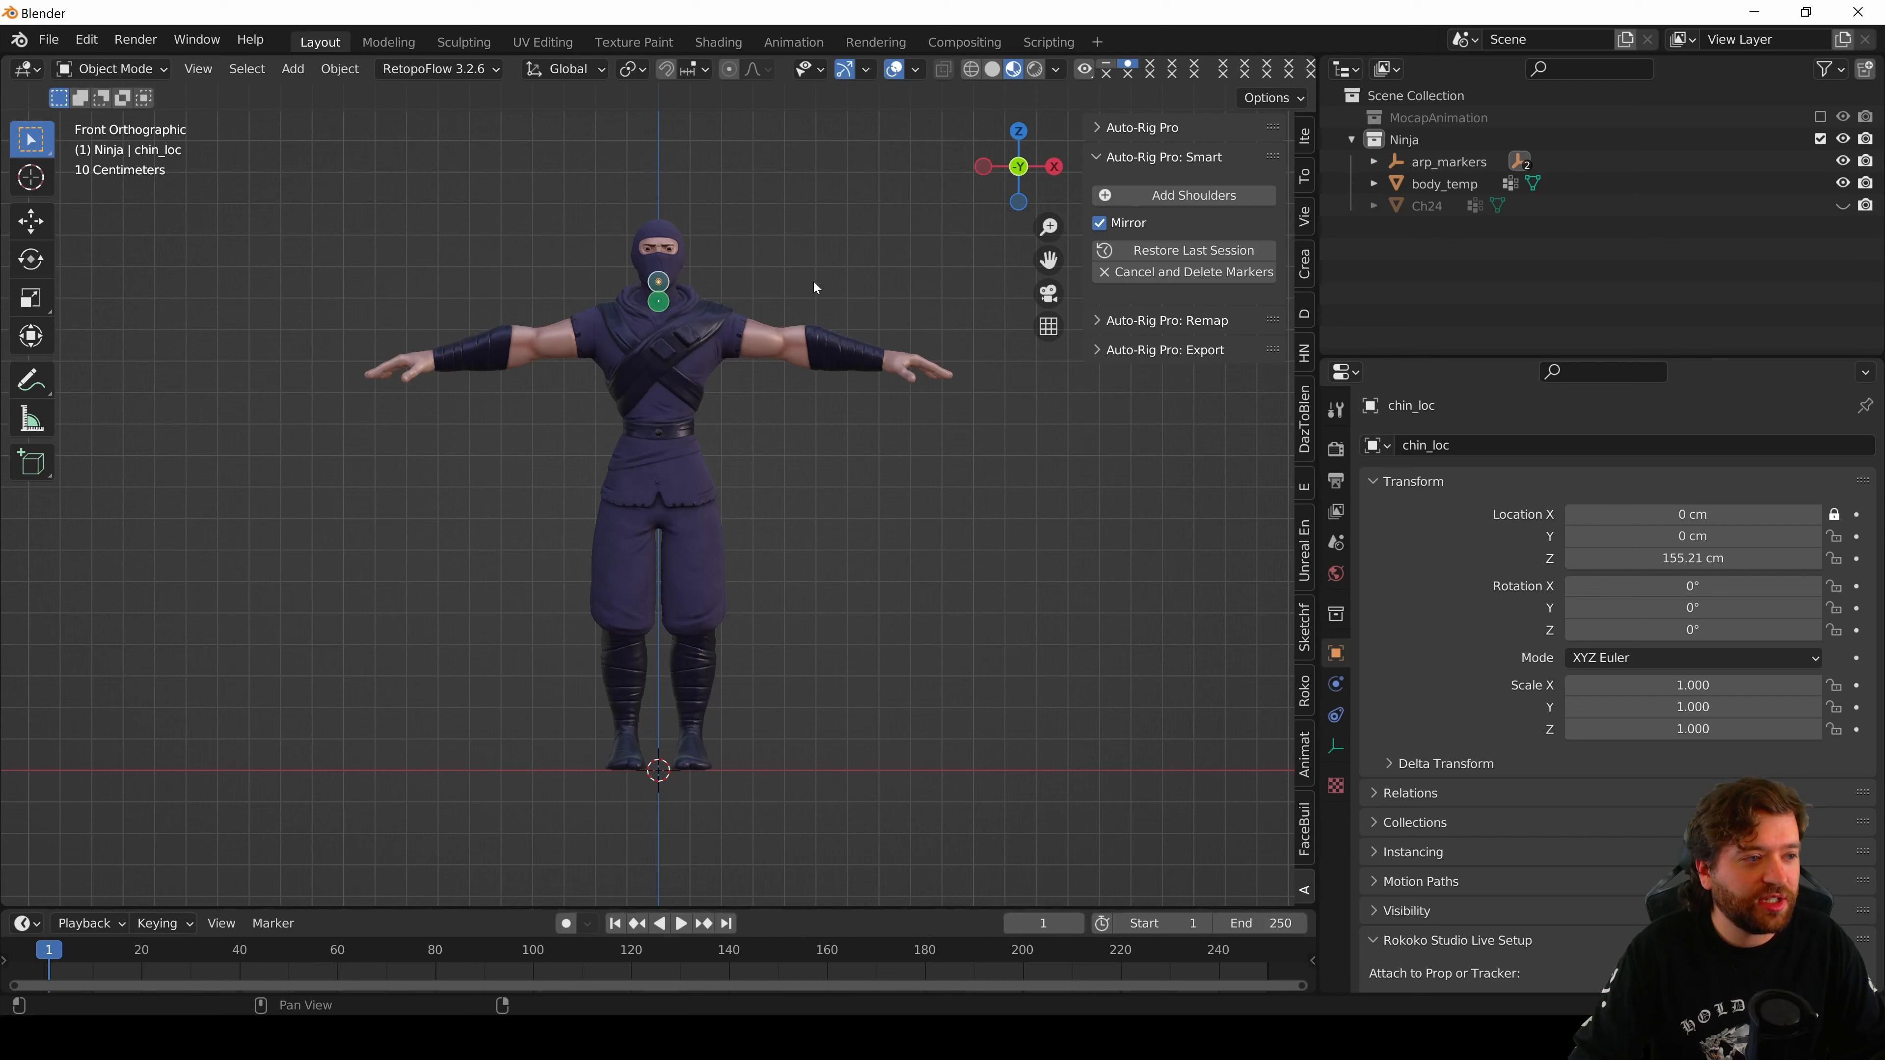
# - Place mirrored shoulder markers at about 139 cm height, wrists at 130 cm, the spine root at 90 cm and ankles at 12 cm
pyautogui.click(1185, 200)
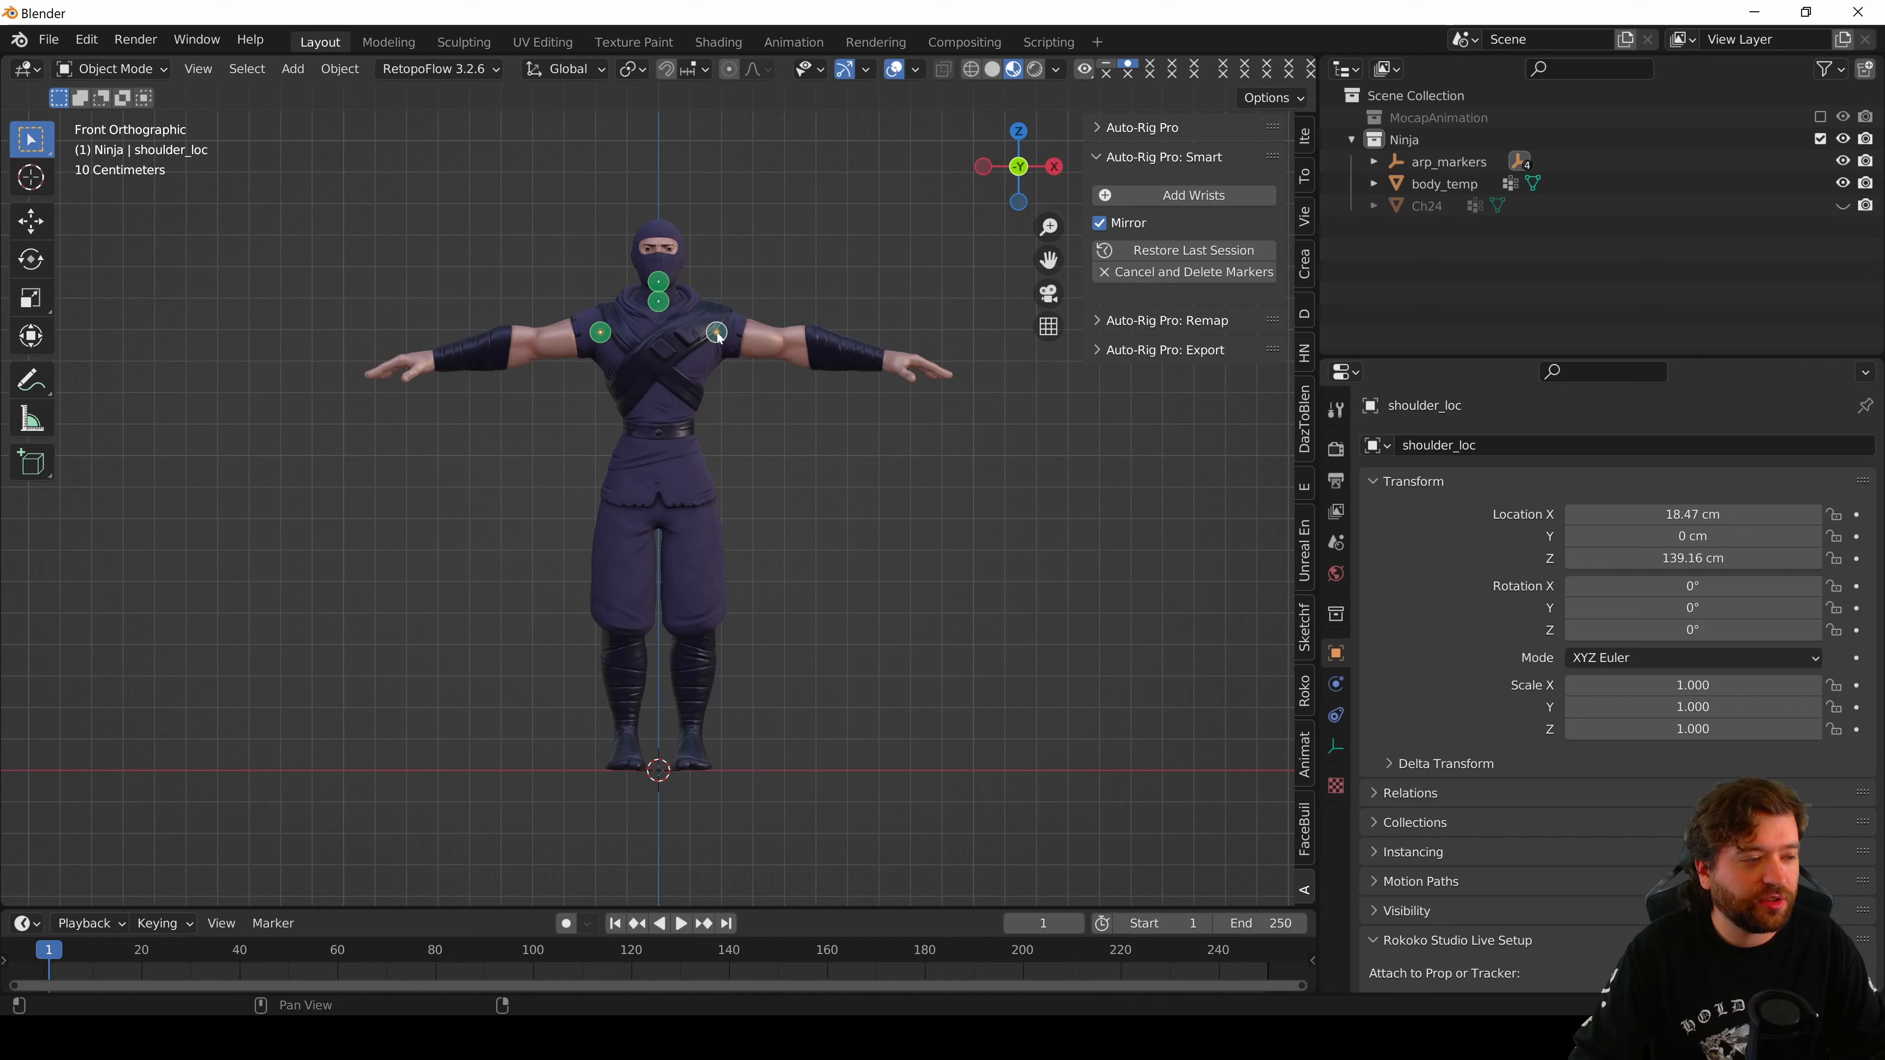
pyautogui.click(1157, 195)
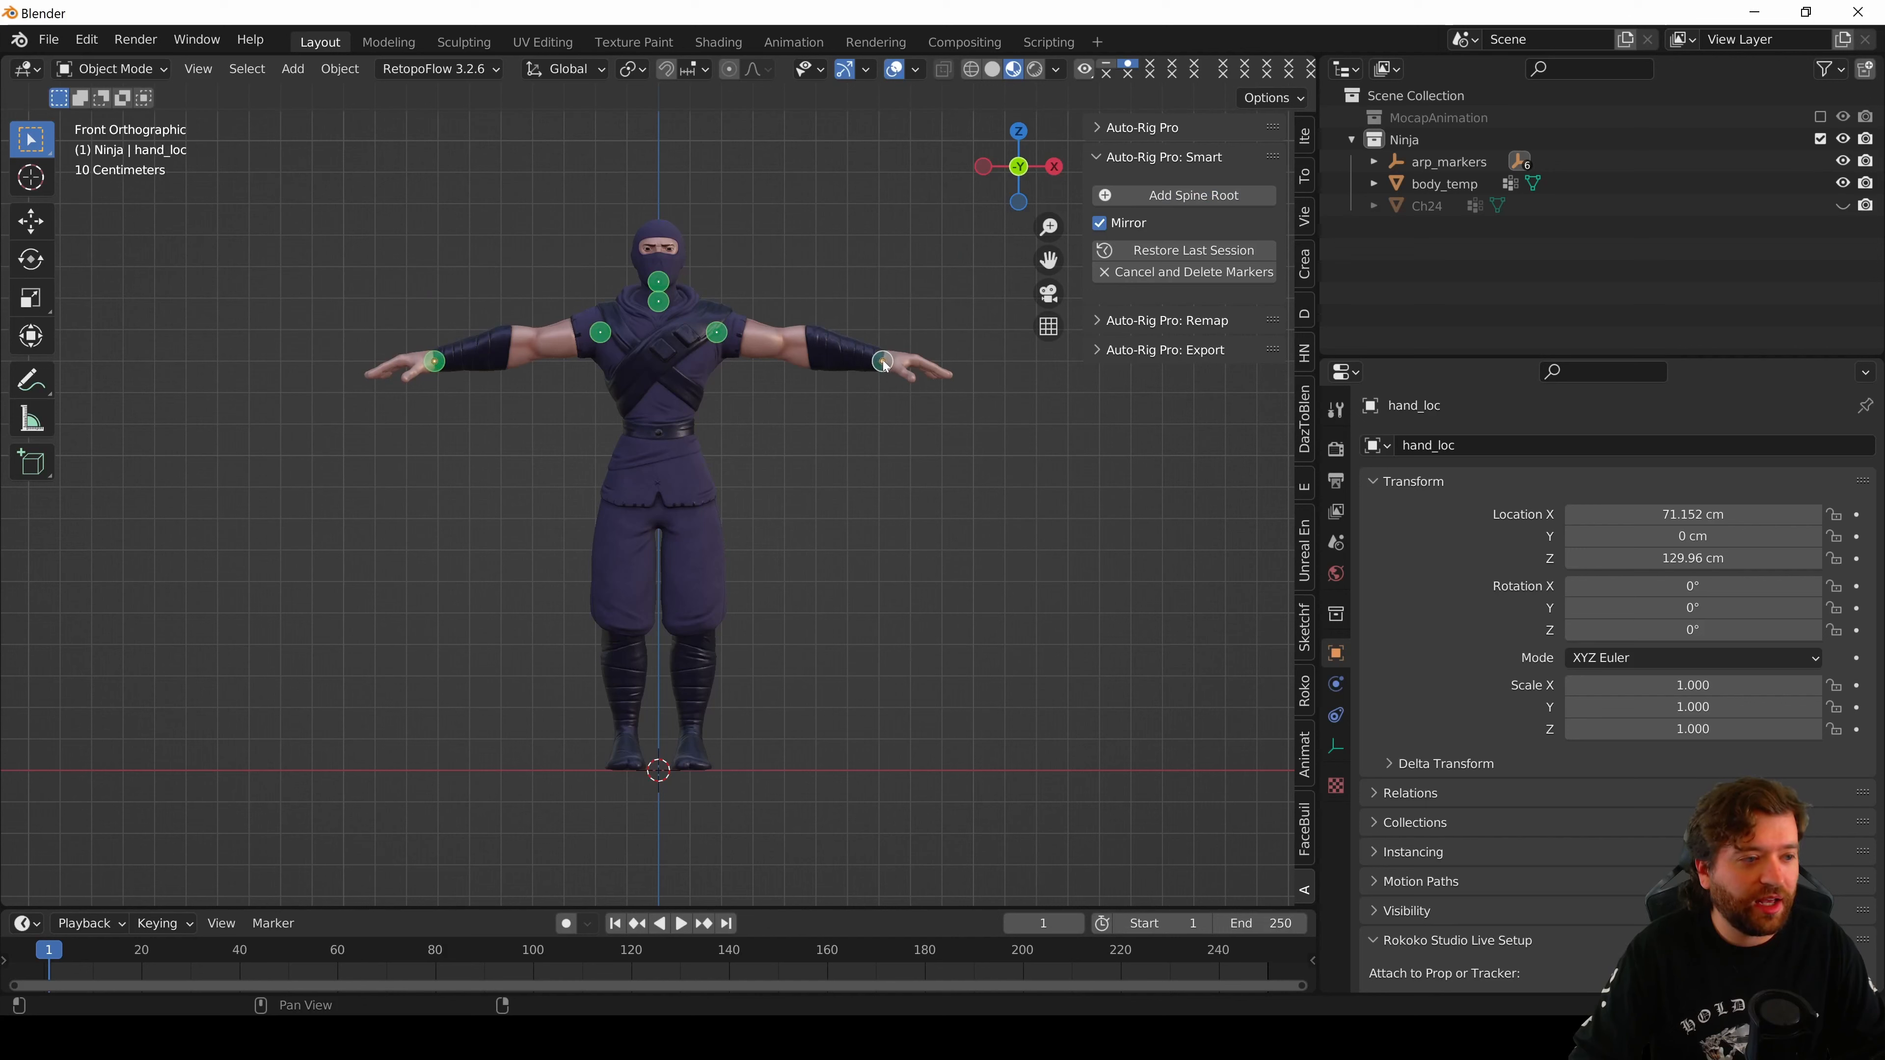
pyautogui.click(1173, 196)
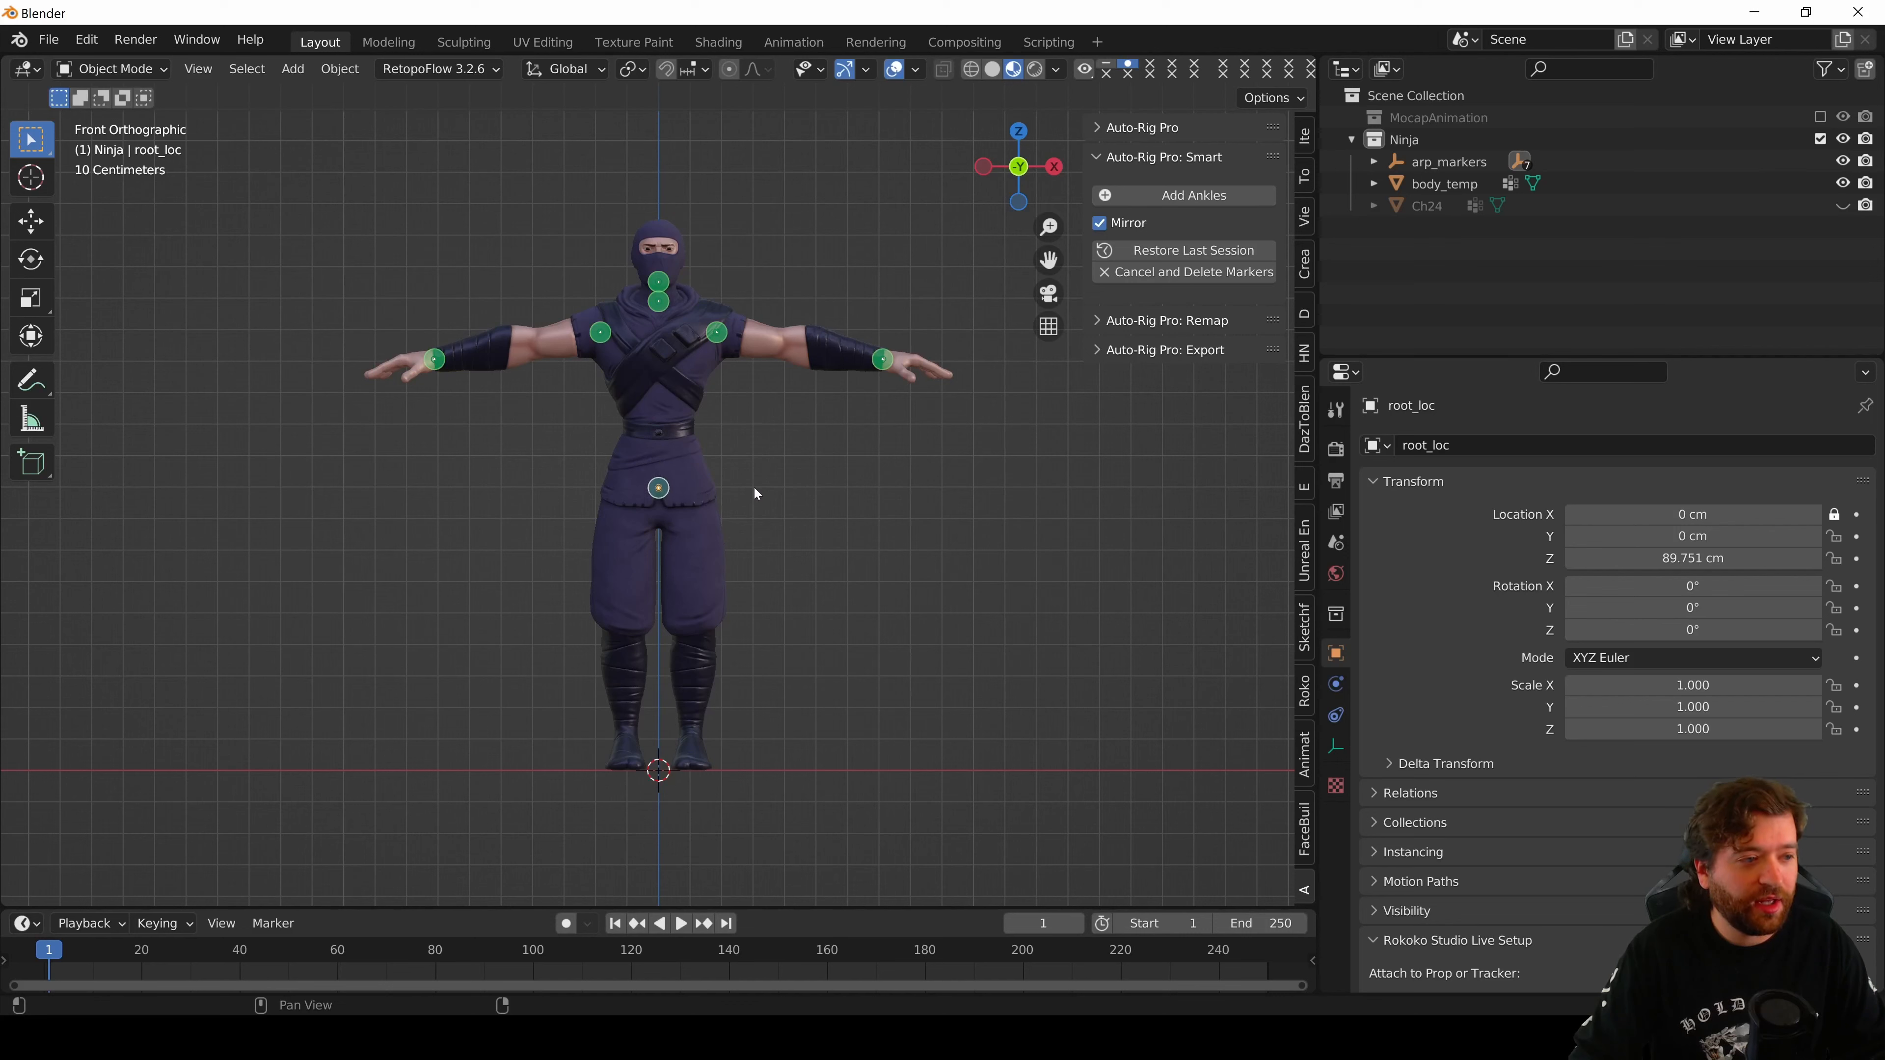
pyautogui.click(1218, 197)
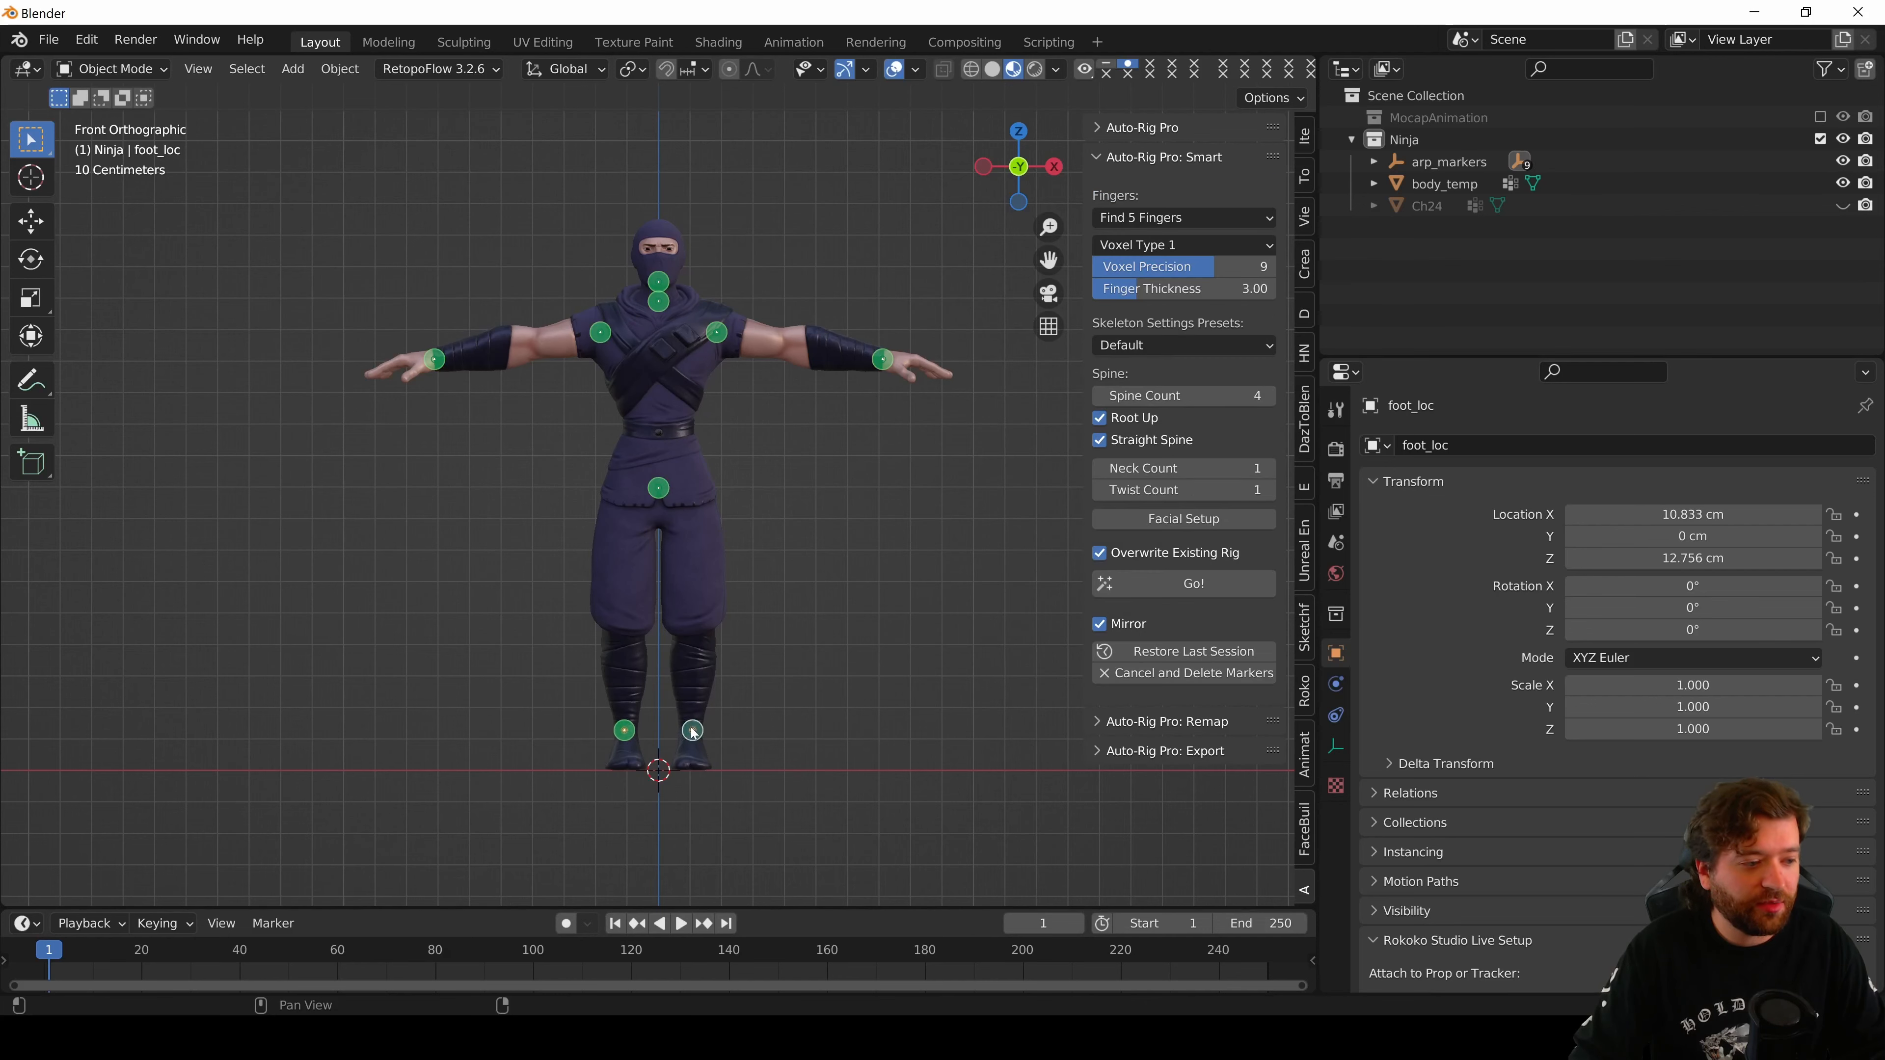
pyautogui.click(693, 735)
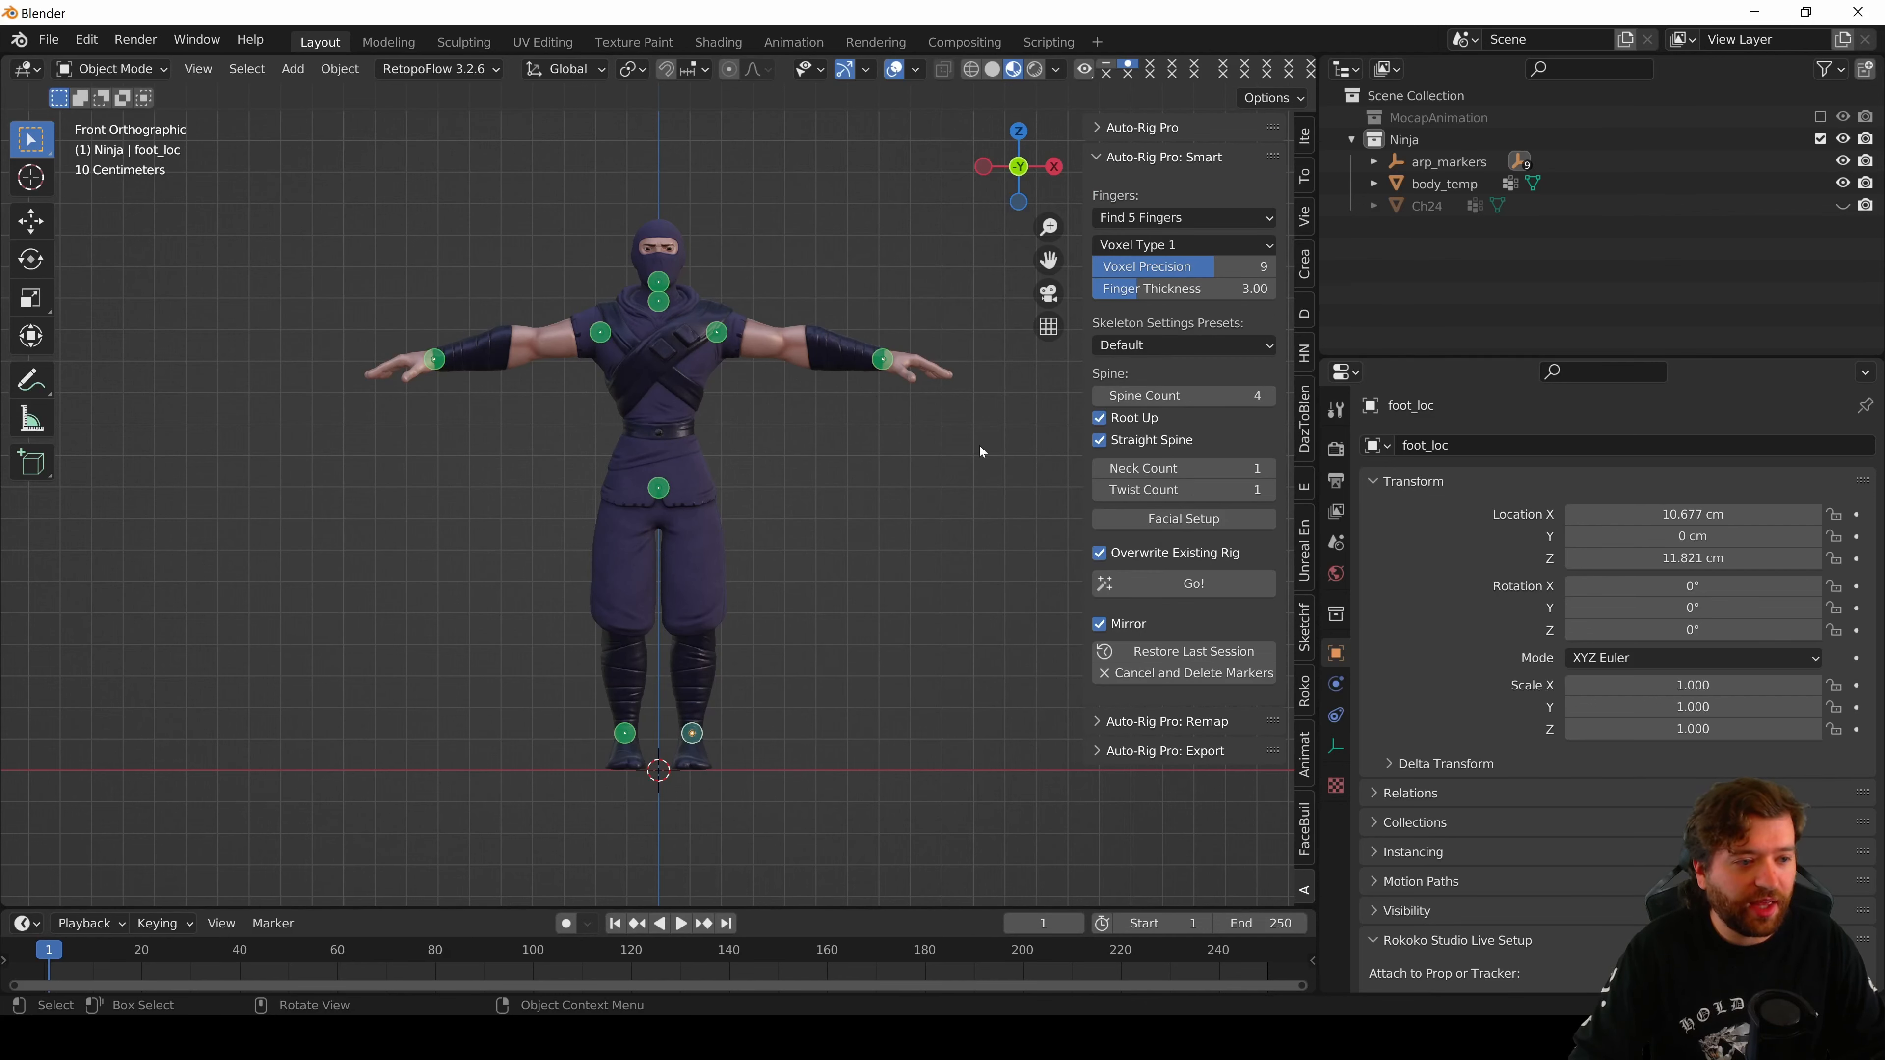
# - Generate the reference skeleton with five fingers and the default skeleton preset, and check its bones from the top and right side
pyautogui.click(1147, 588)
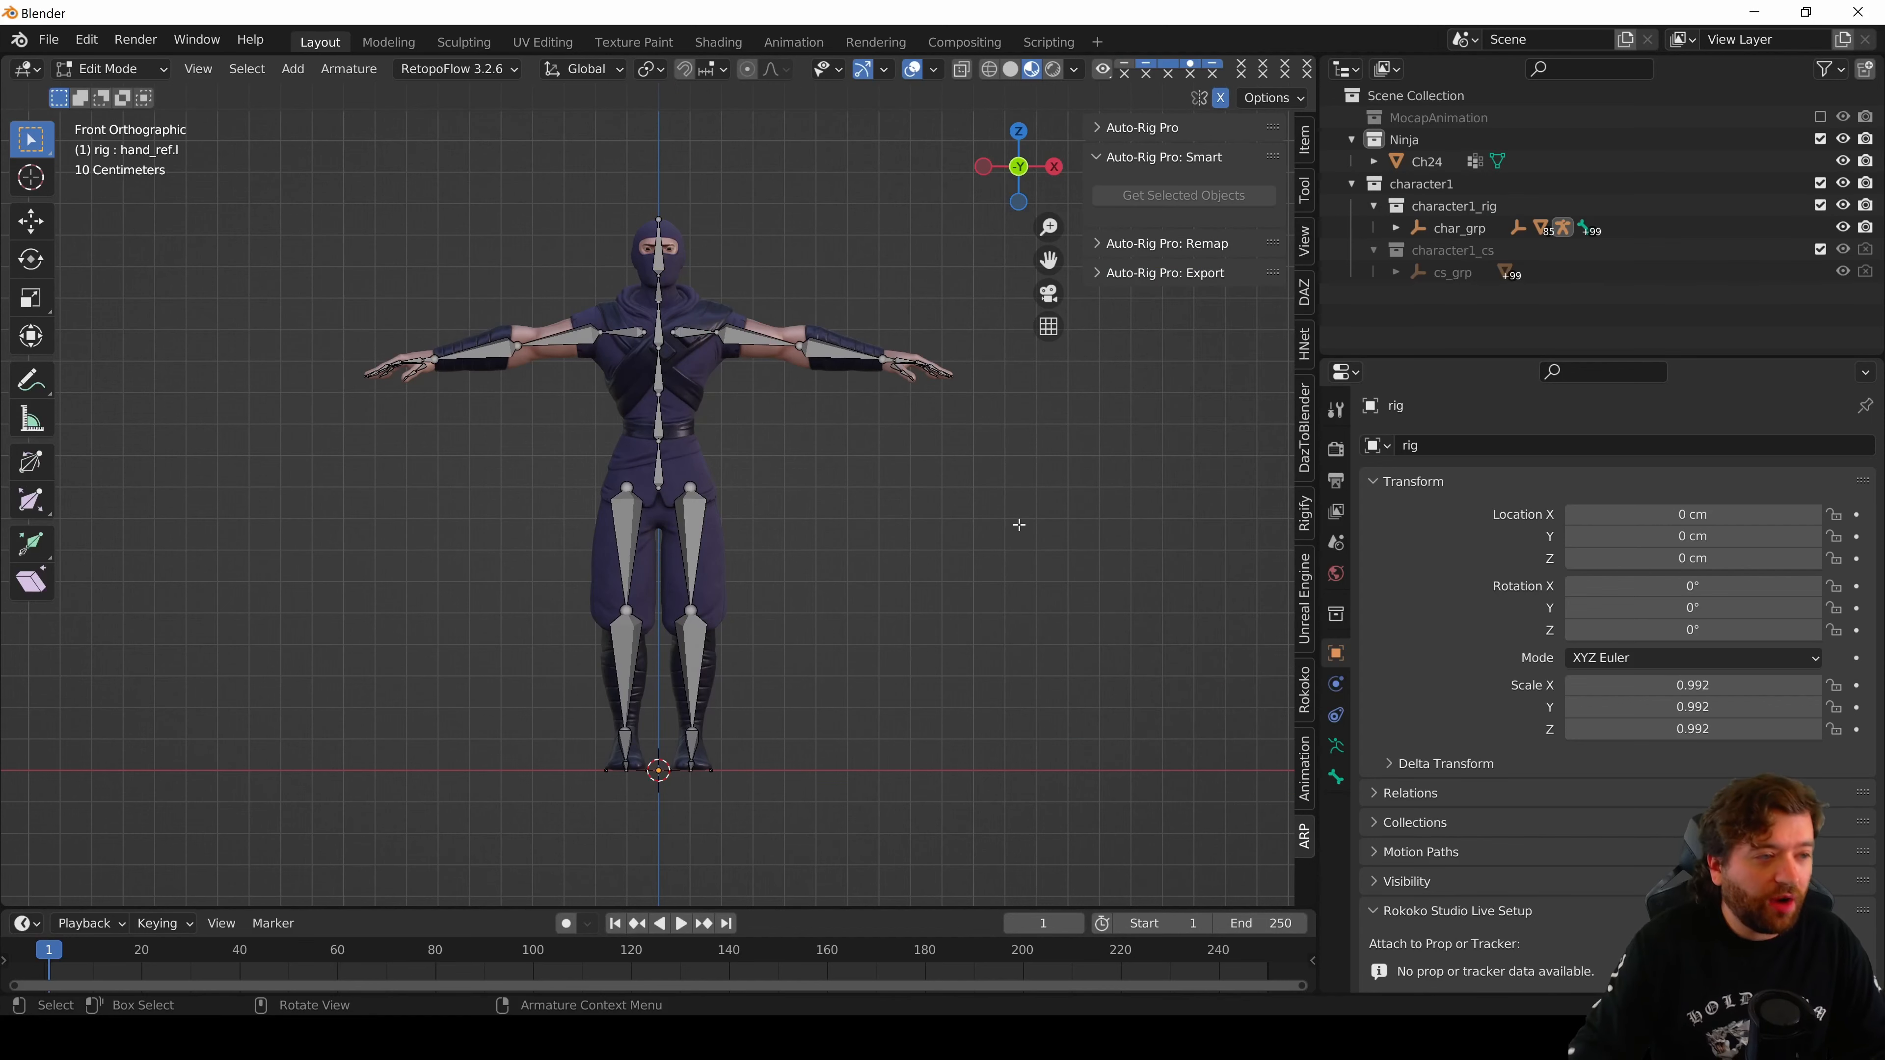
pyautogui.moveTo(732, 547); pyautogui.dragTo(468, 653, button='middle')
pyautogui.press('KP_7')
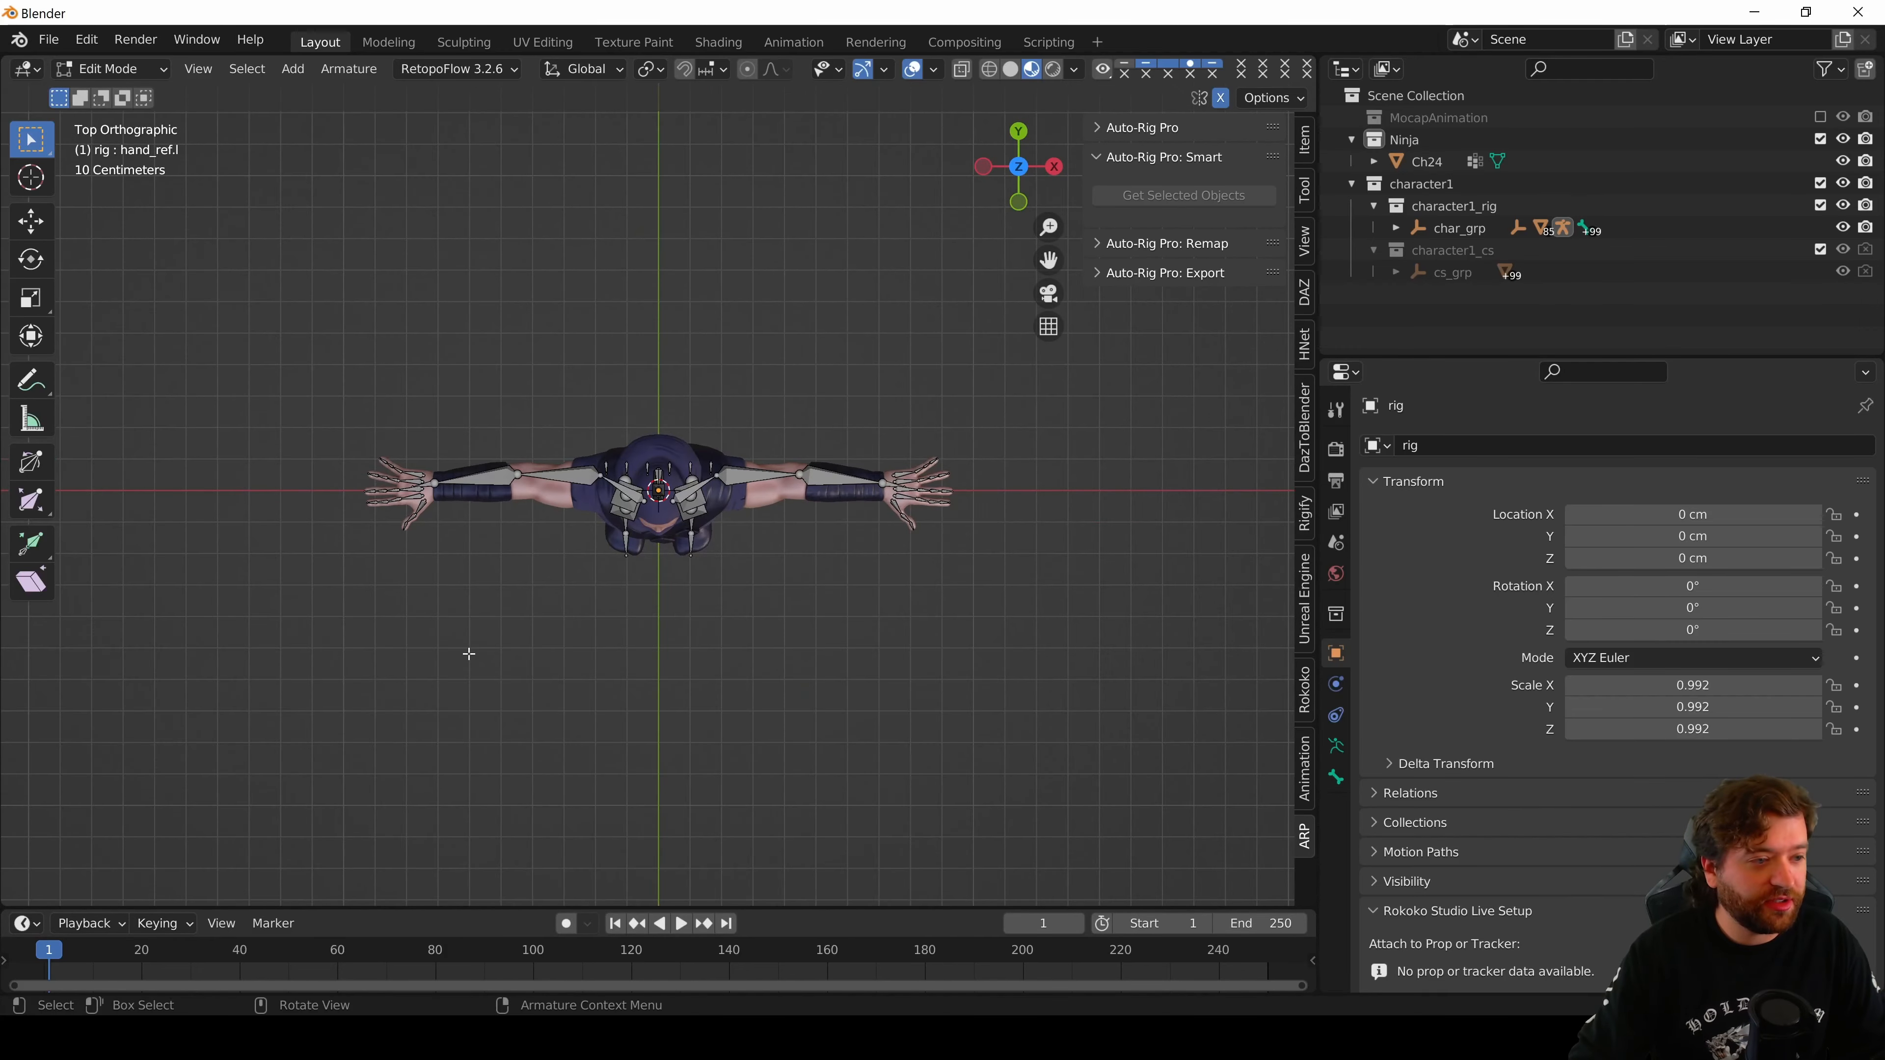
pyautogui.scroll(3, 460, 620)
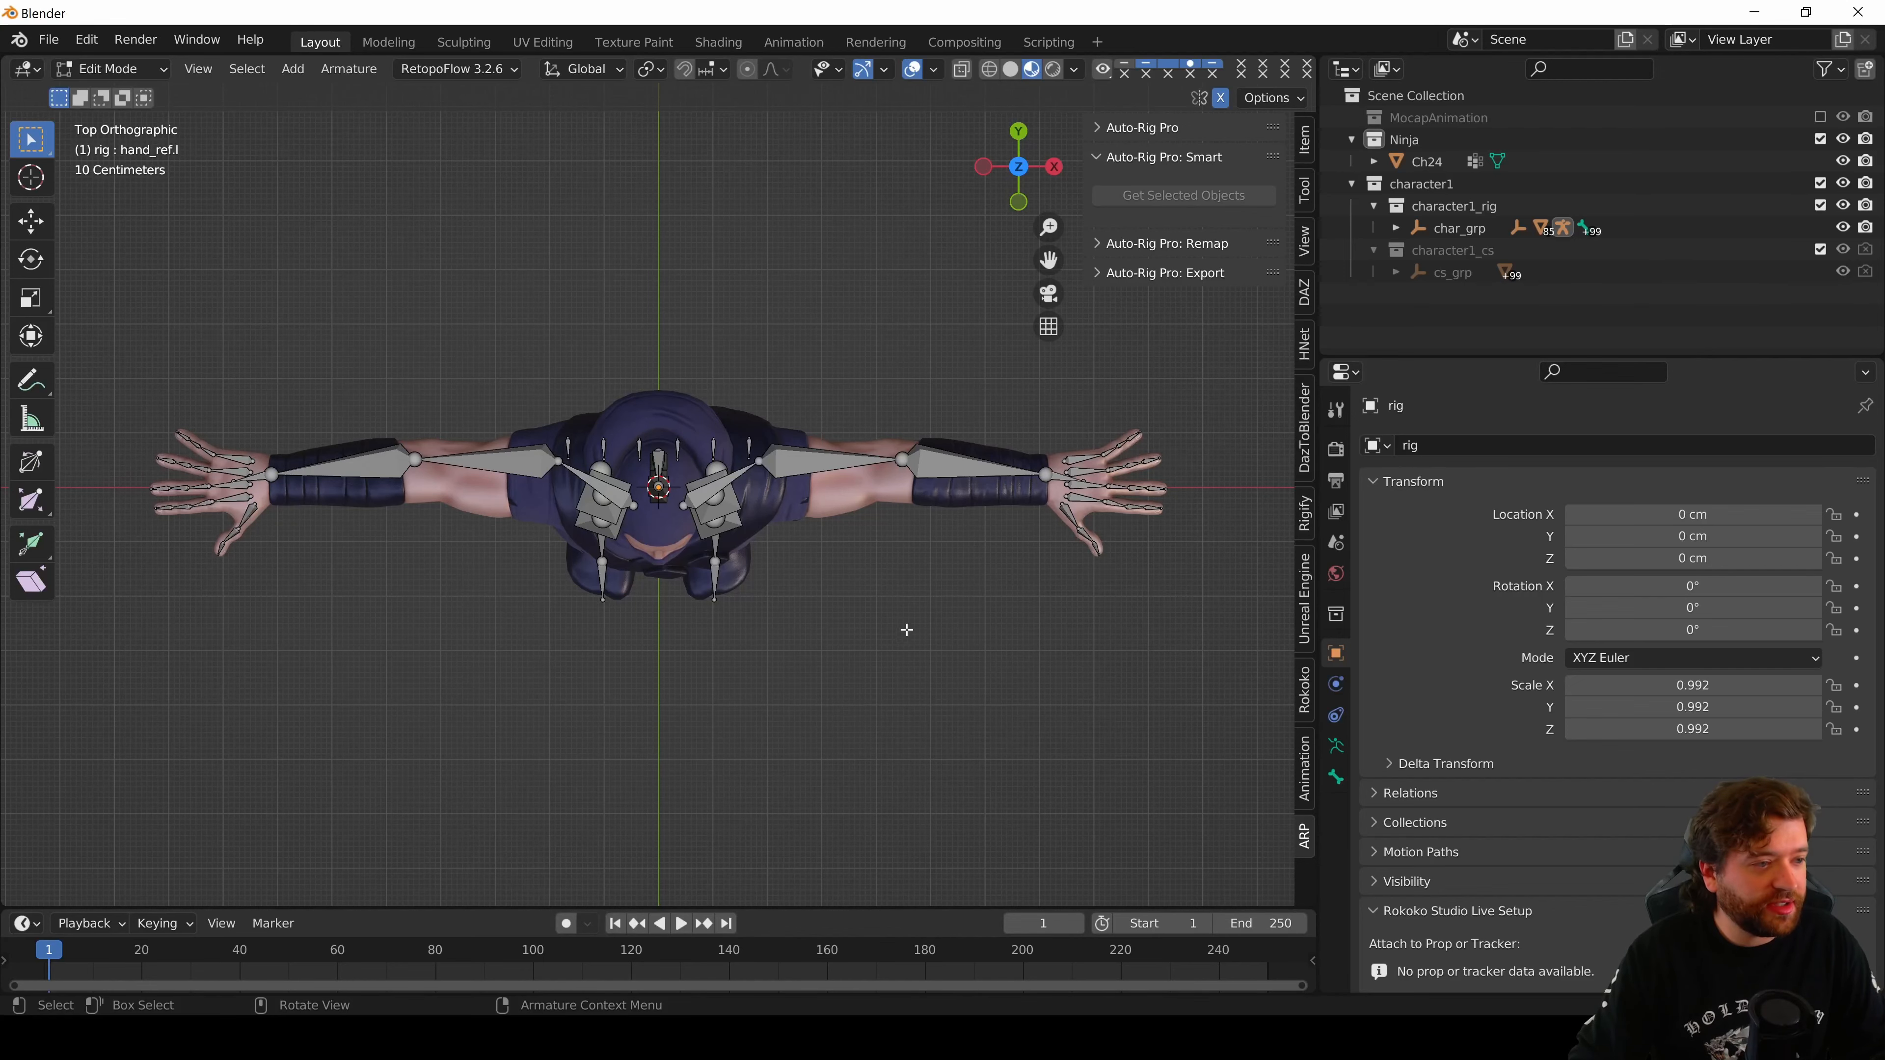
pyautogui.moveTo(834, 620); pyautogui.dragTo(661, 518, button='middle')
pyautogui.press('KP_3')
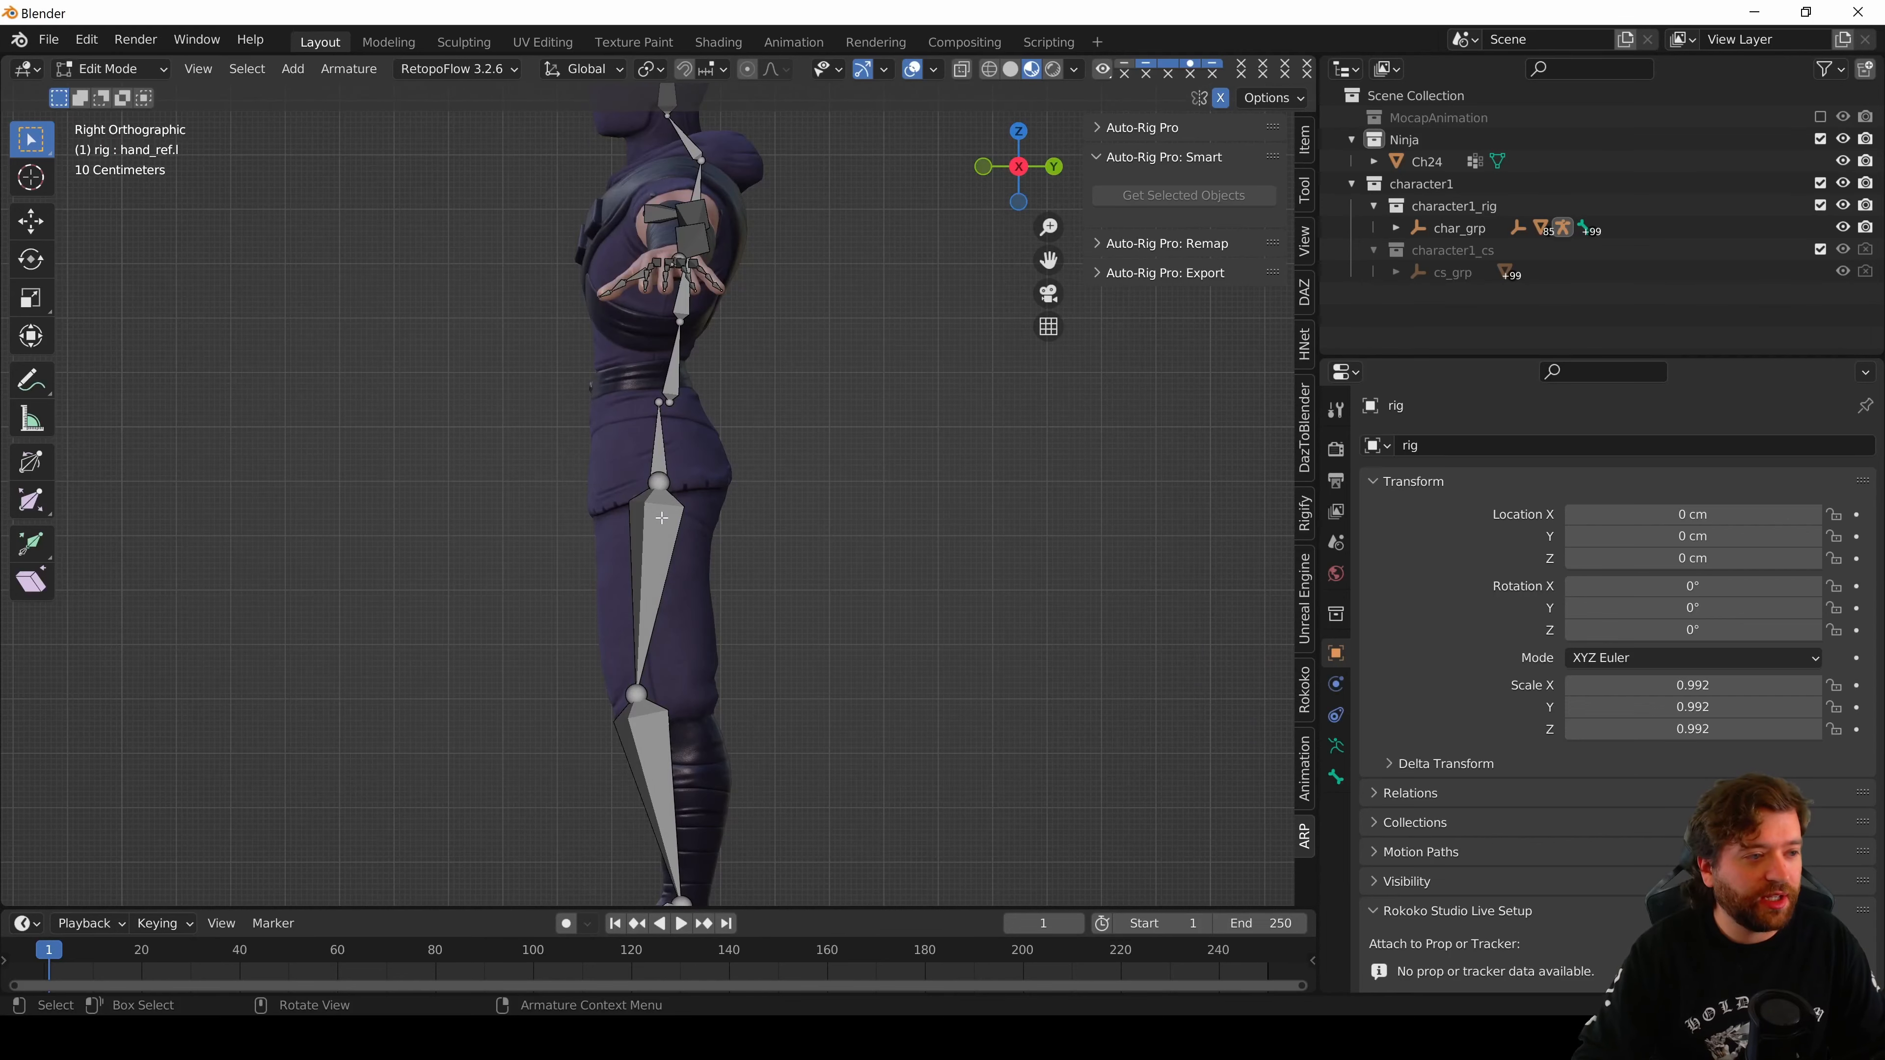
# - Move the spine_01_ref.x reference joint above the waist forward along the Y axis by about 1.2 cm
pyautogui.keyDown('shift'); pyautogui.scroll(4, 653, 342); pyautogui.keyUp('shift')
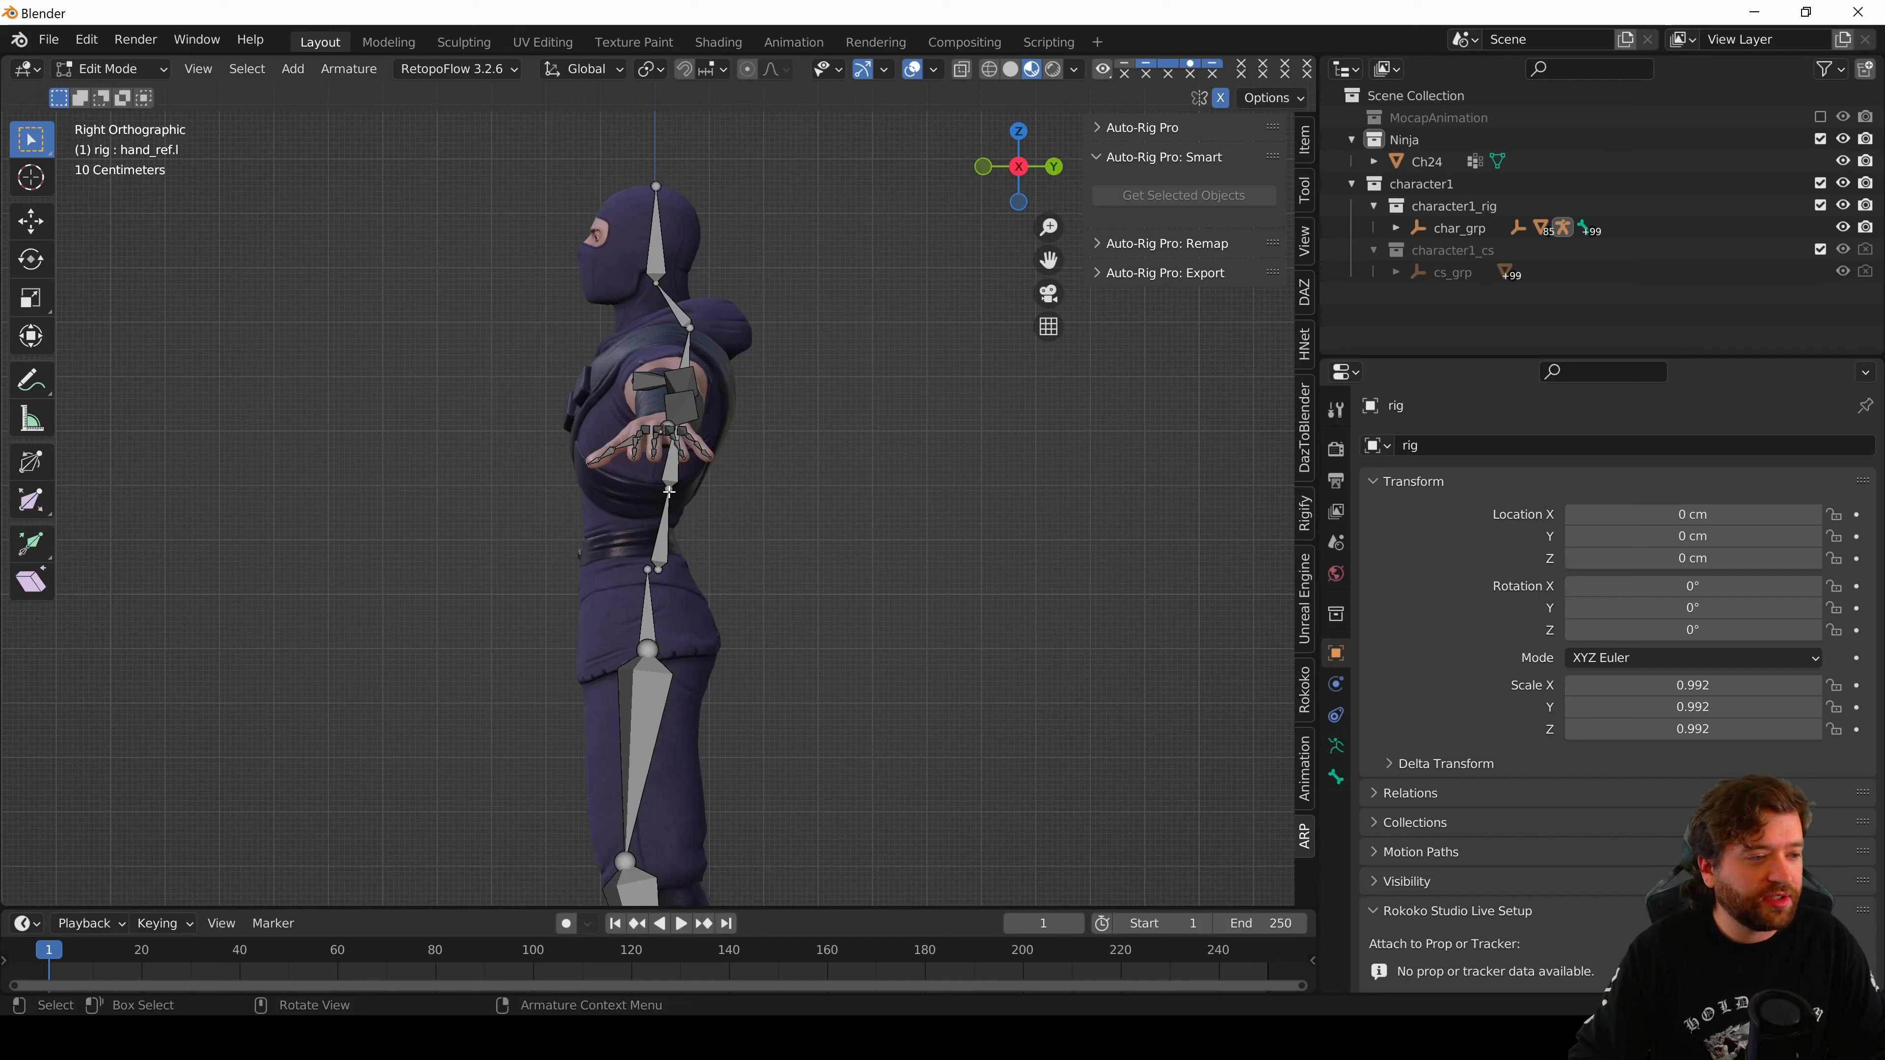
pyautogui.click(669, 490)
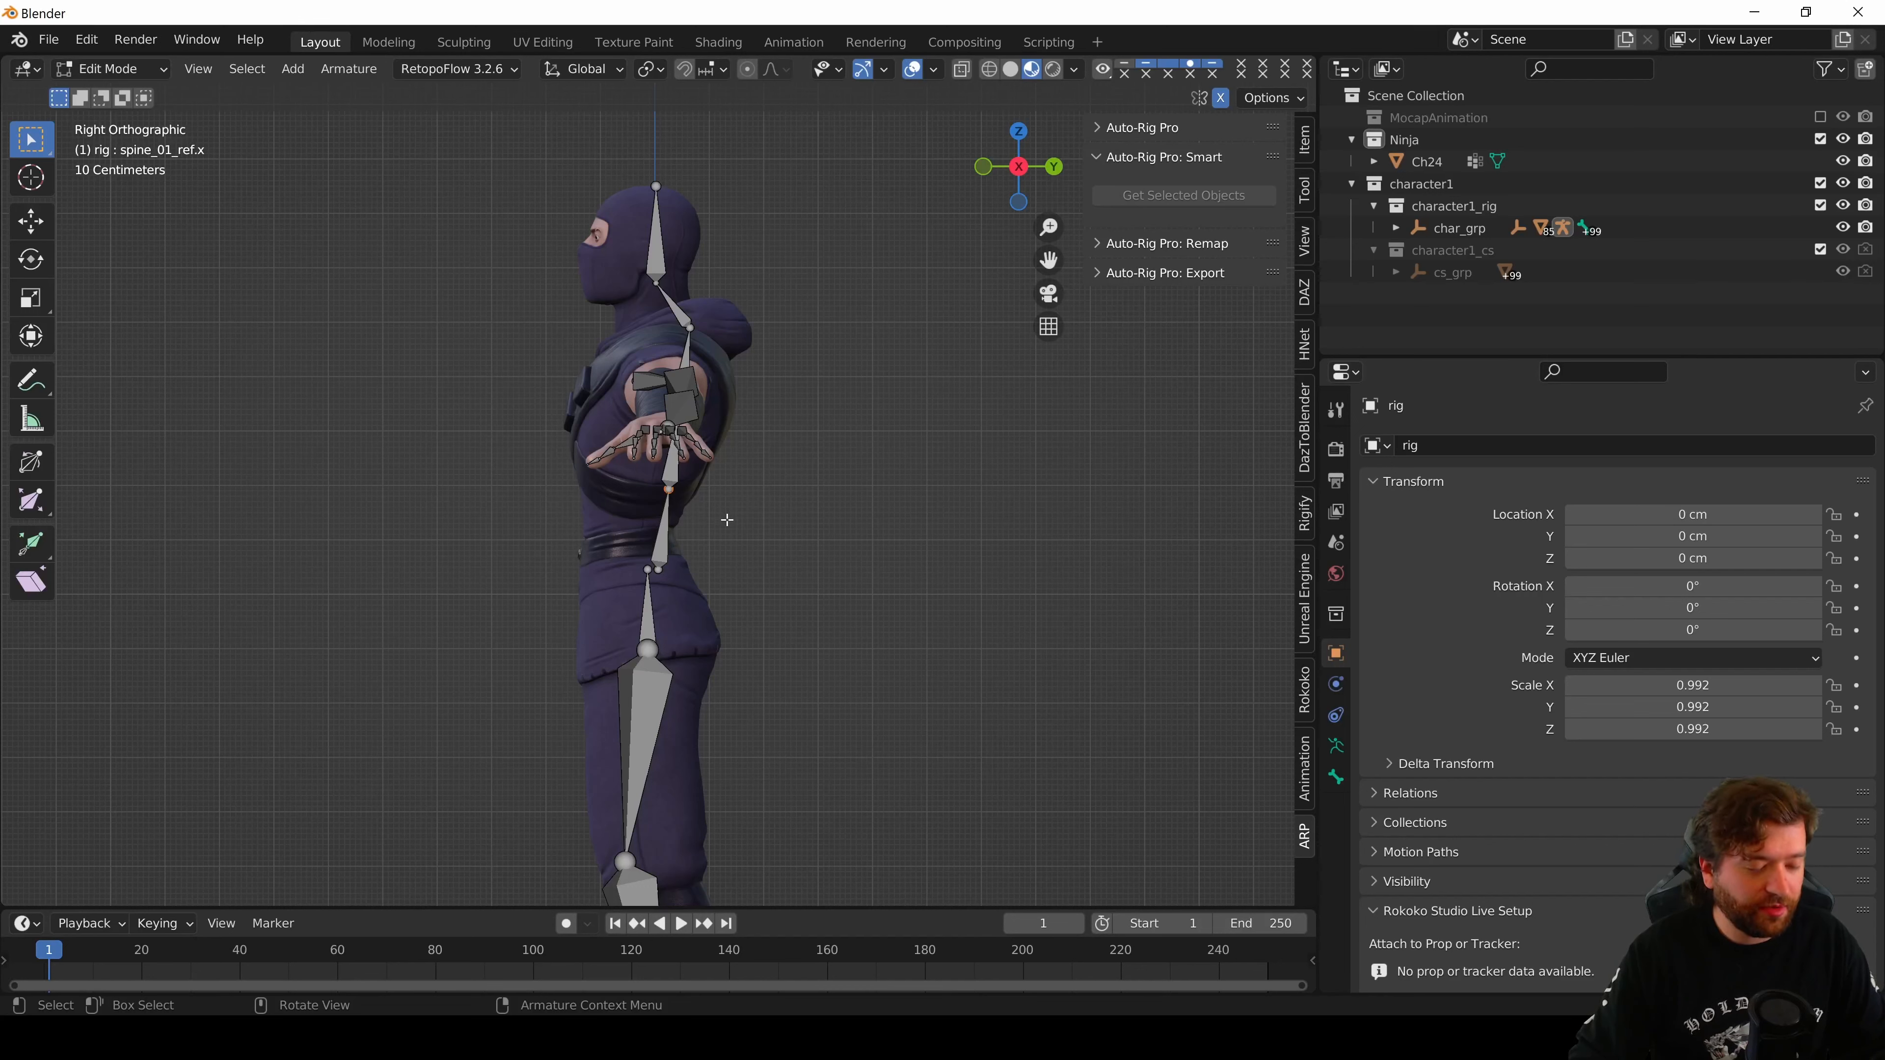
pyautogui.press('g')
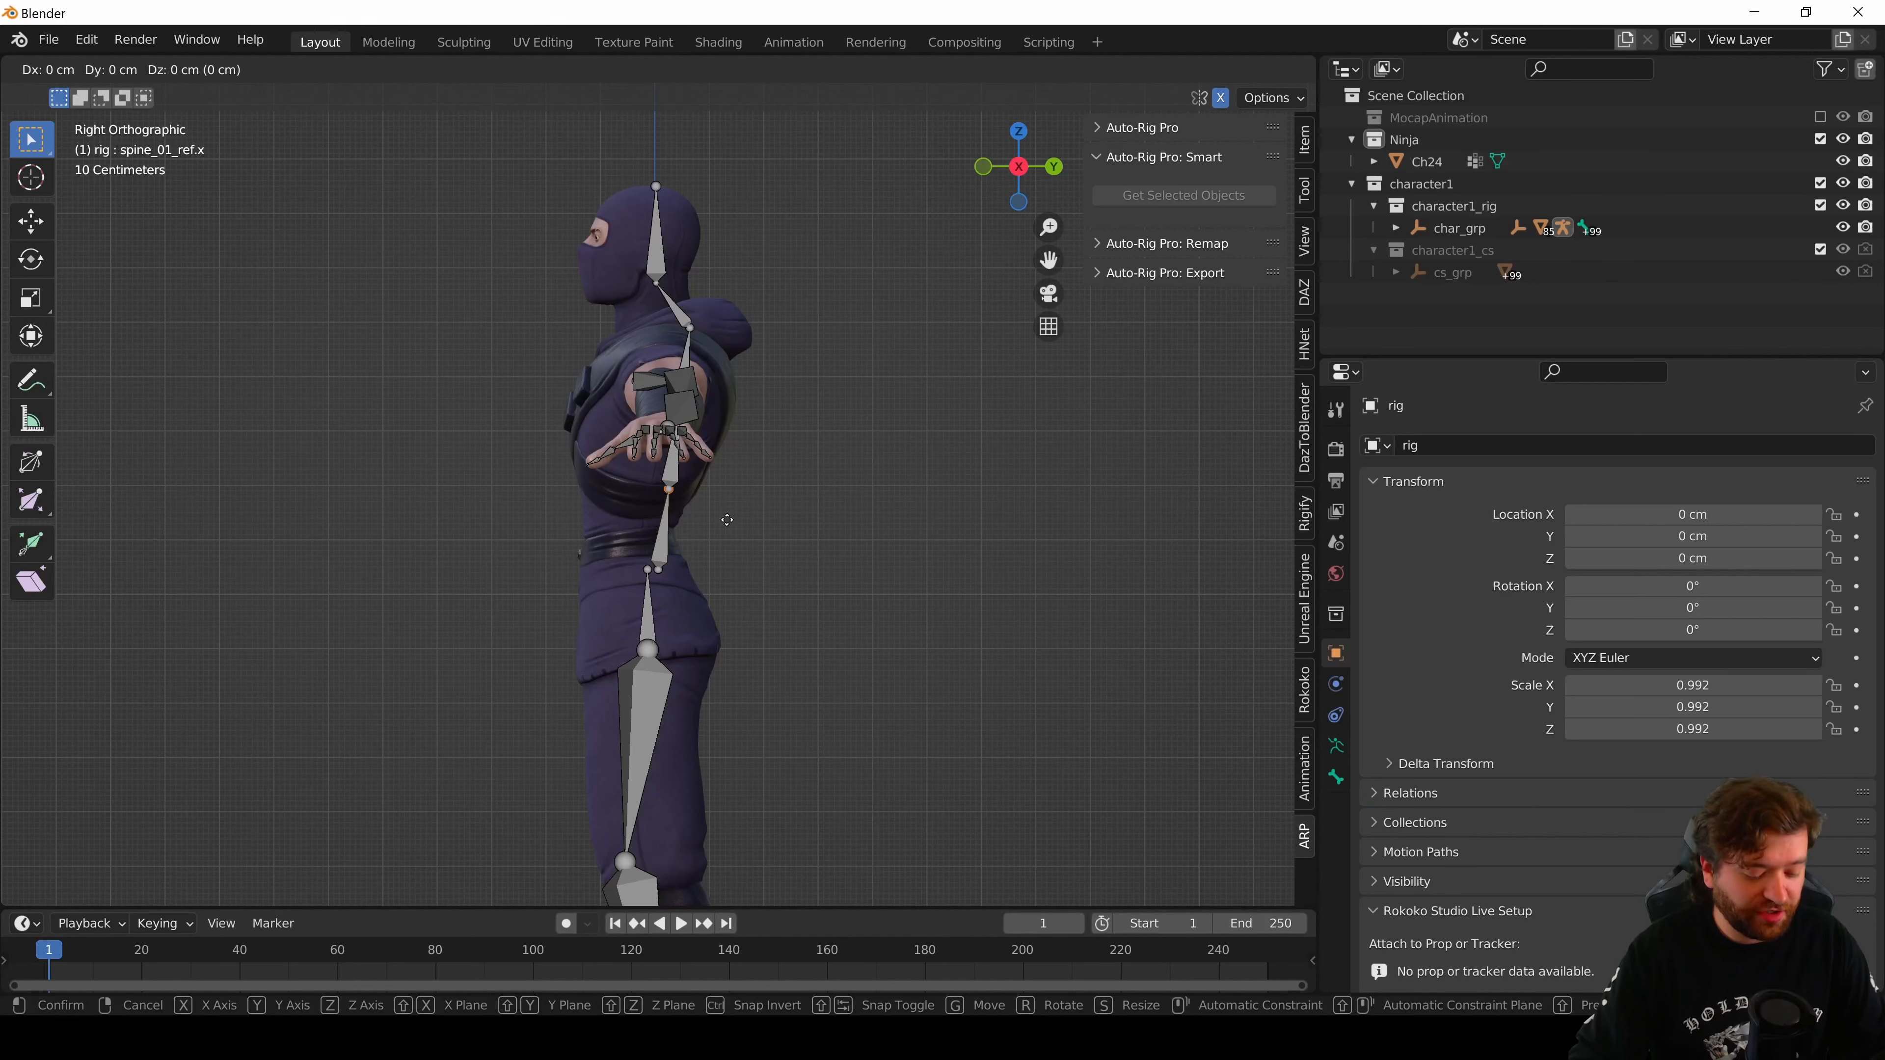
pyautogui.press('y')
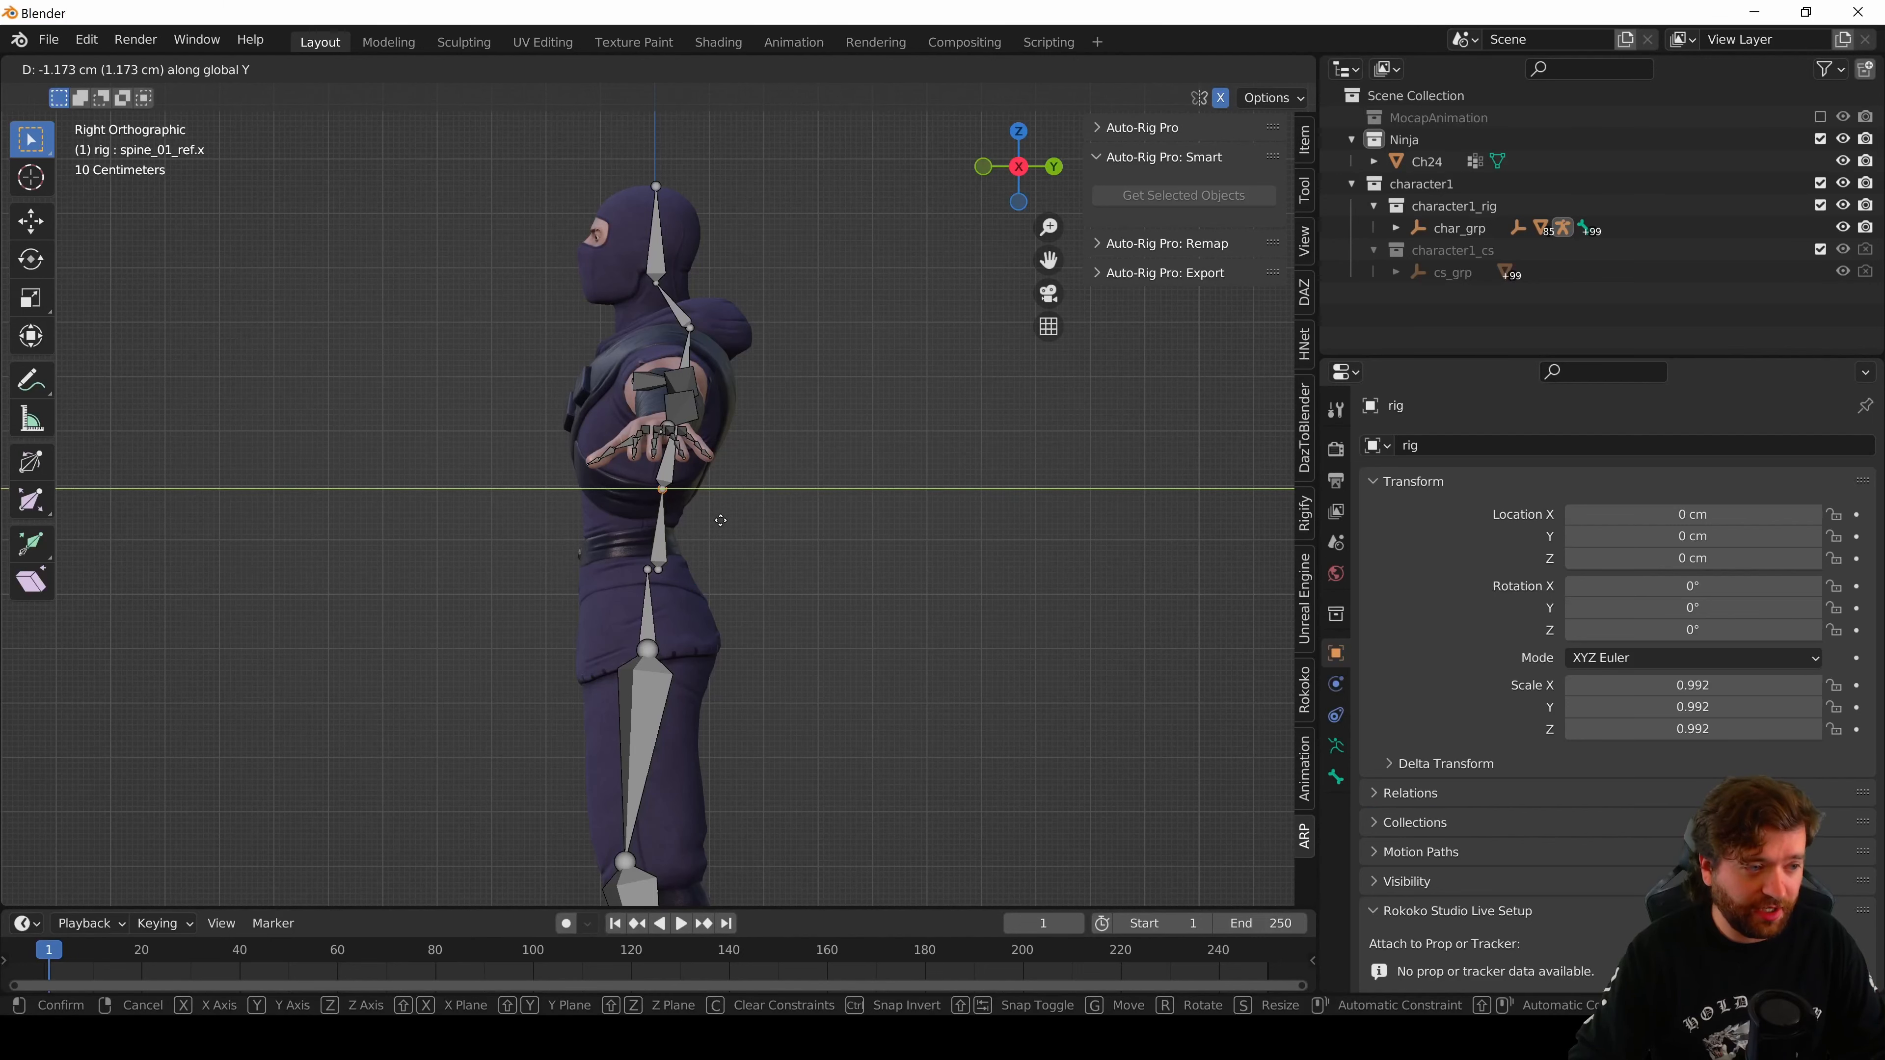
pyautogui.click(721, 520)
# - From the top view, shift the mirrored shoulder reference joints slightly forward along the Y axis
pyautogui.moveTo(697, 524); pyautogui.dragTo(691, 610, button='middle')
pyautogui.press('KP_7')
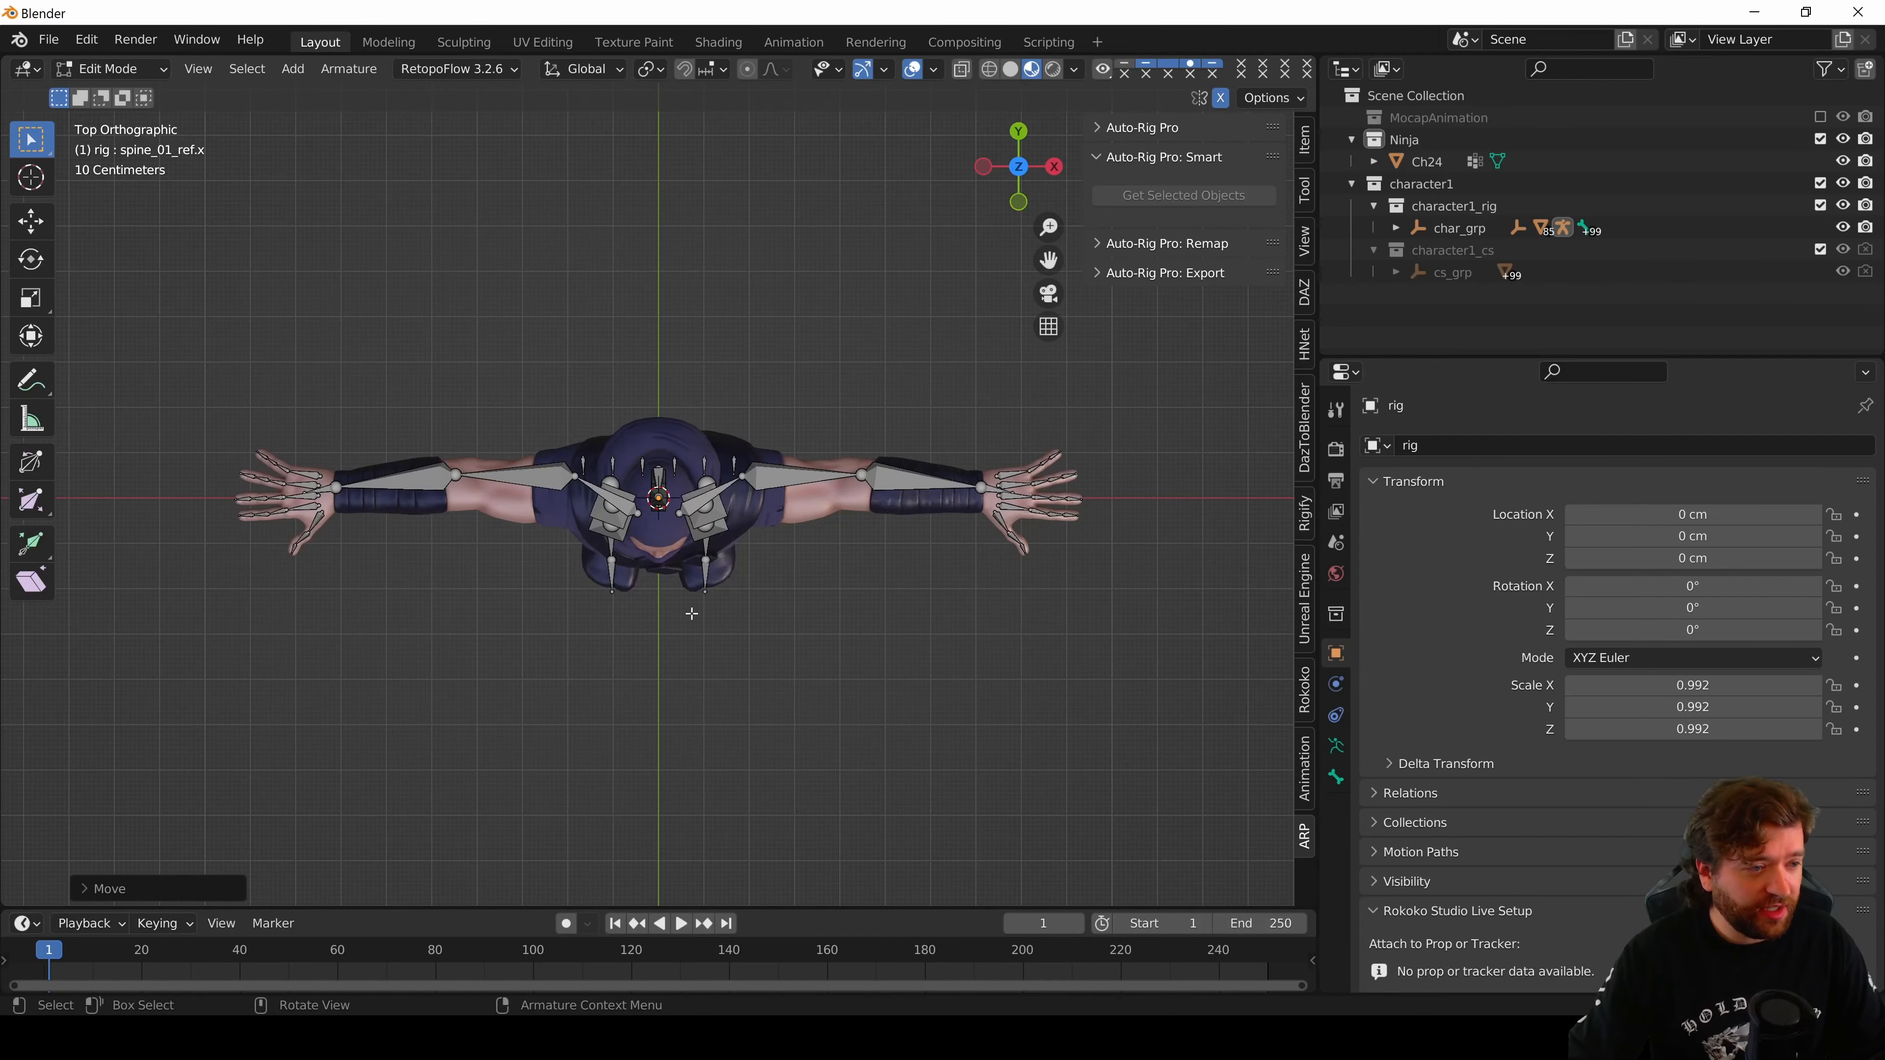
pyautogui.click(541, 470)
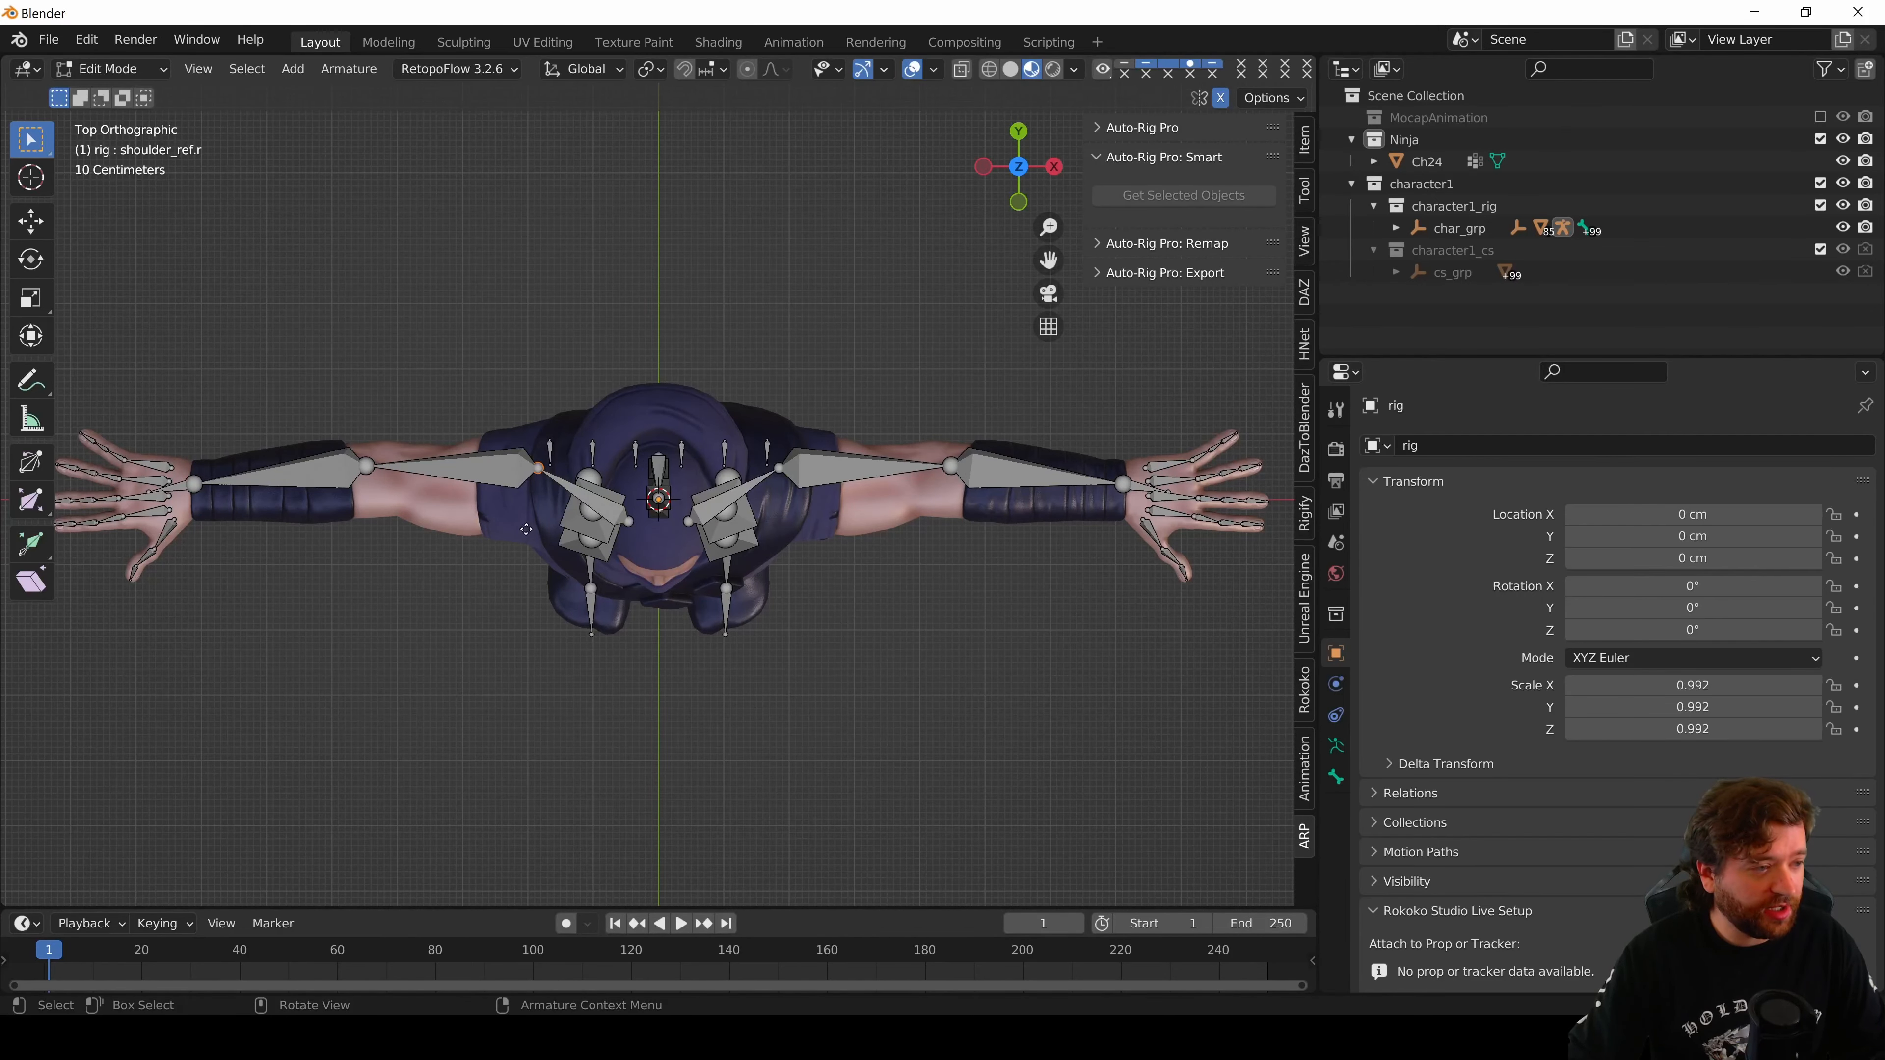
pyautogui.press('g')
pyautogui.press('y')
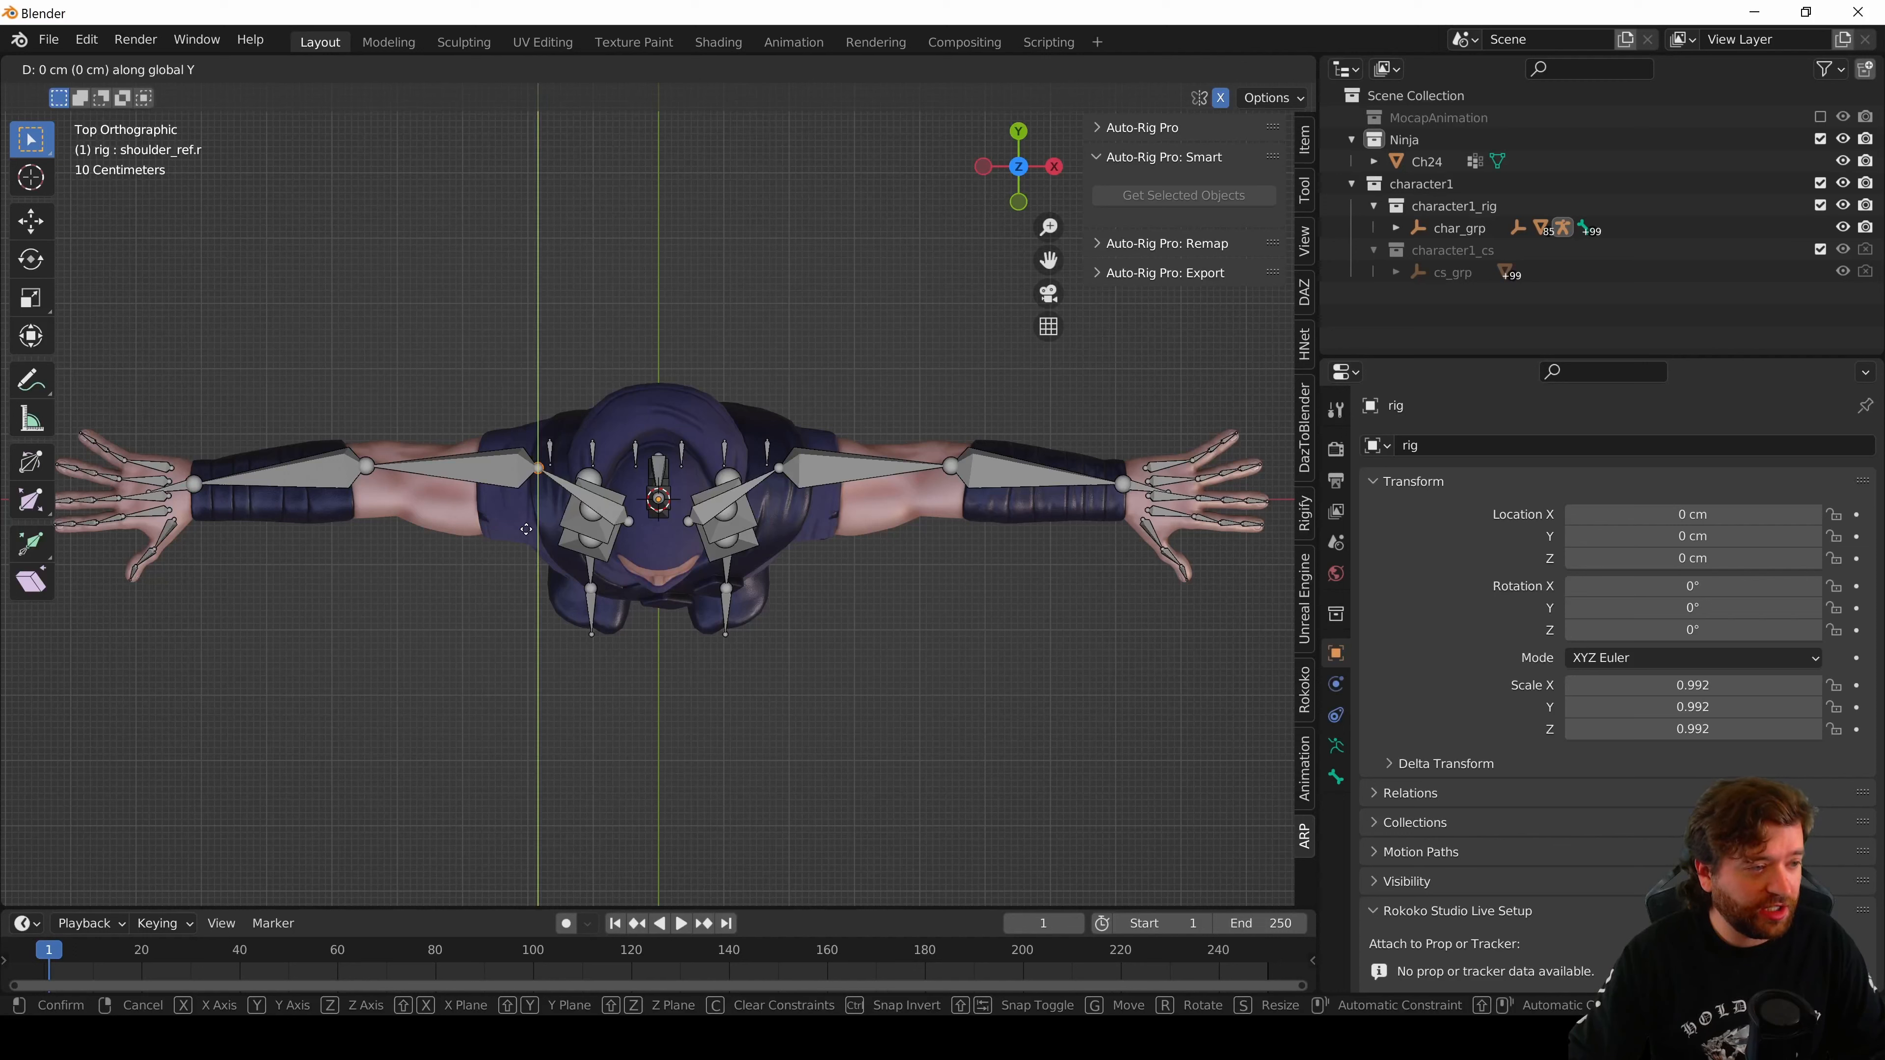
pyautogui.click(524, 539)
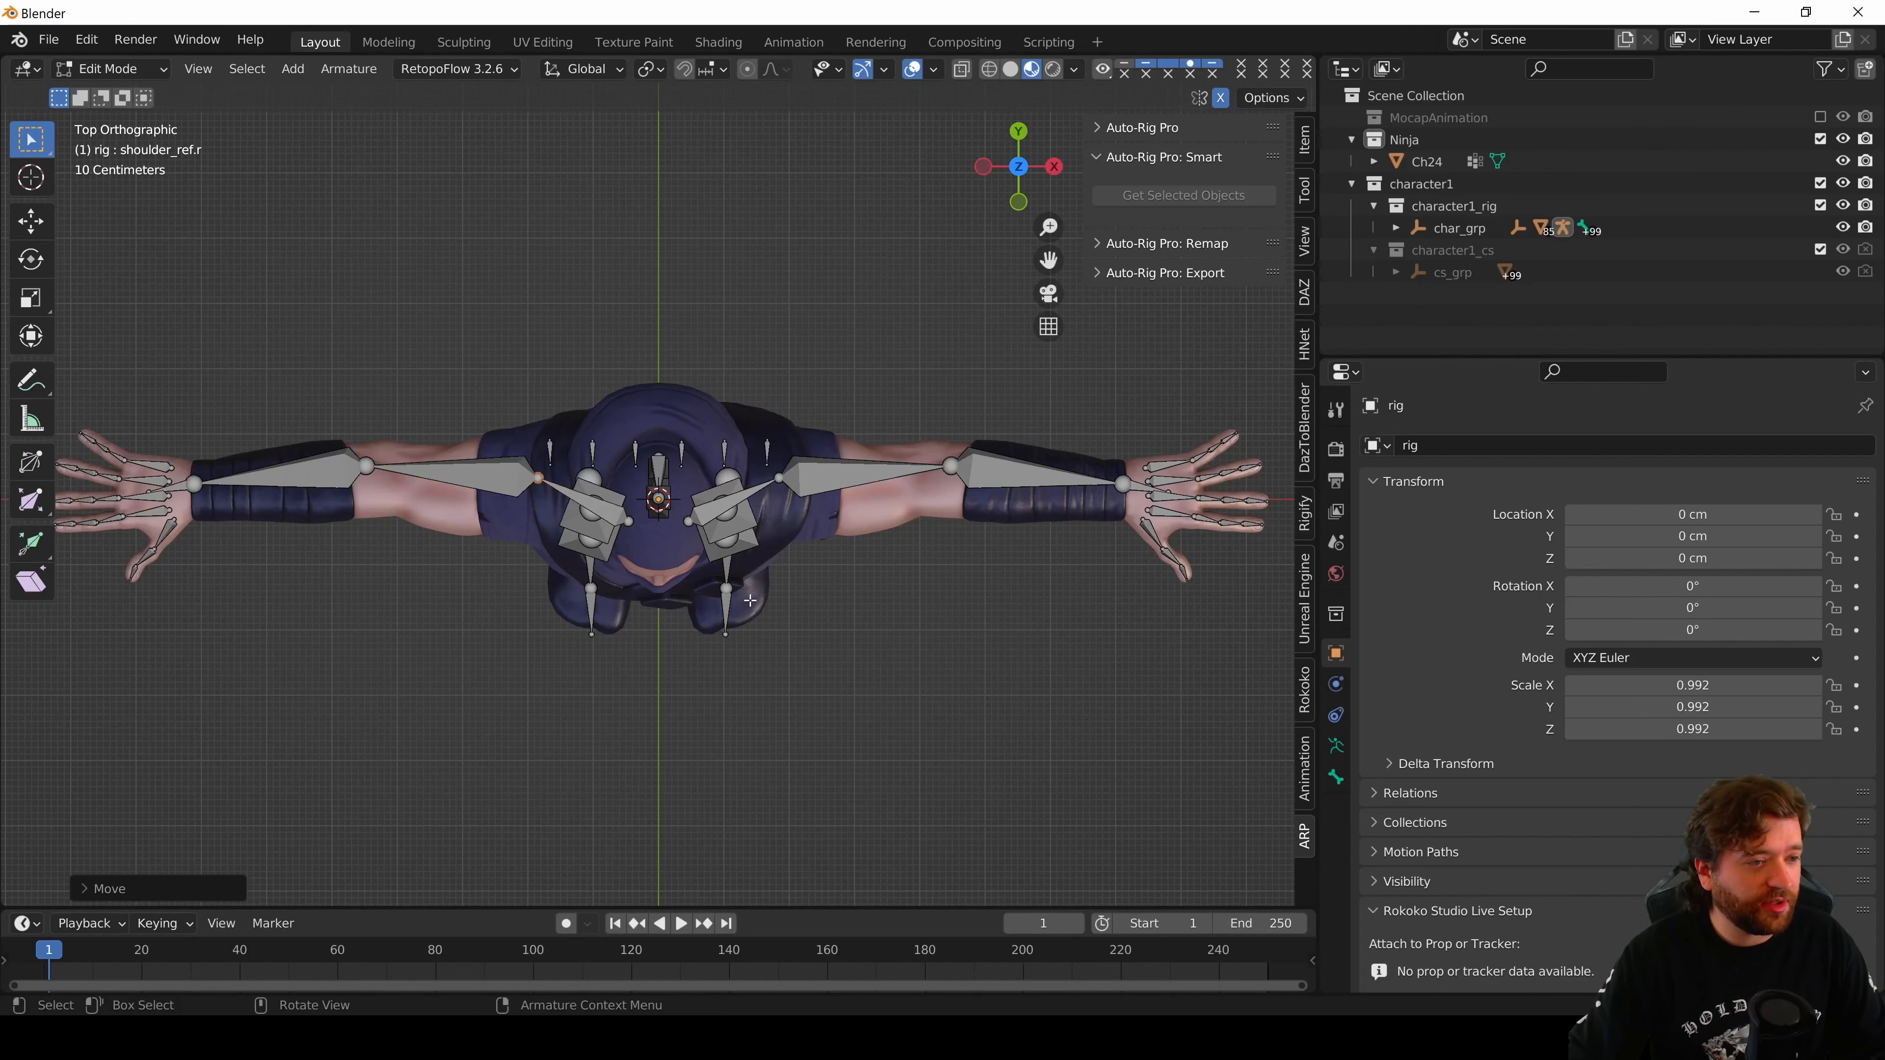
# - Check the leg bones from the right side, leave bone editing and generate the biped control rig with Match to Rig
pyautogui.moveTo(749, 600); pyautogui.dragTo(617, 774, button='middle')
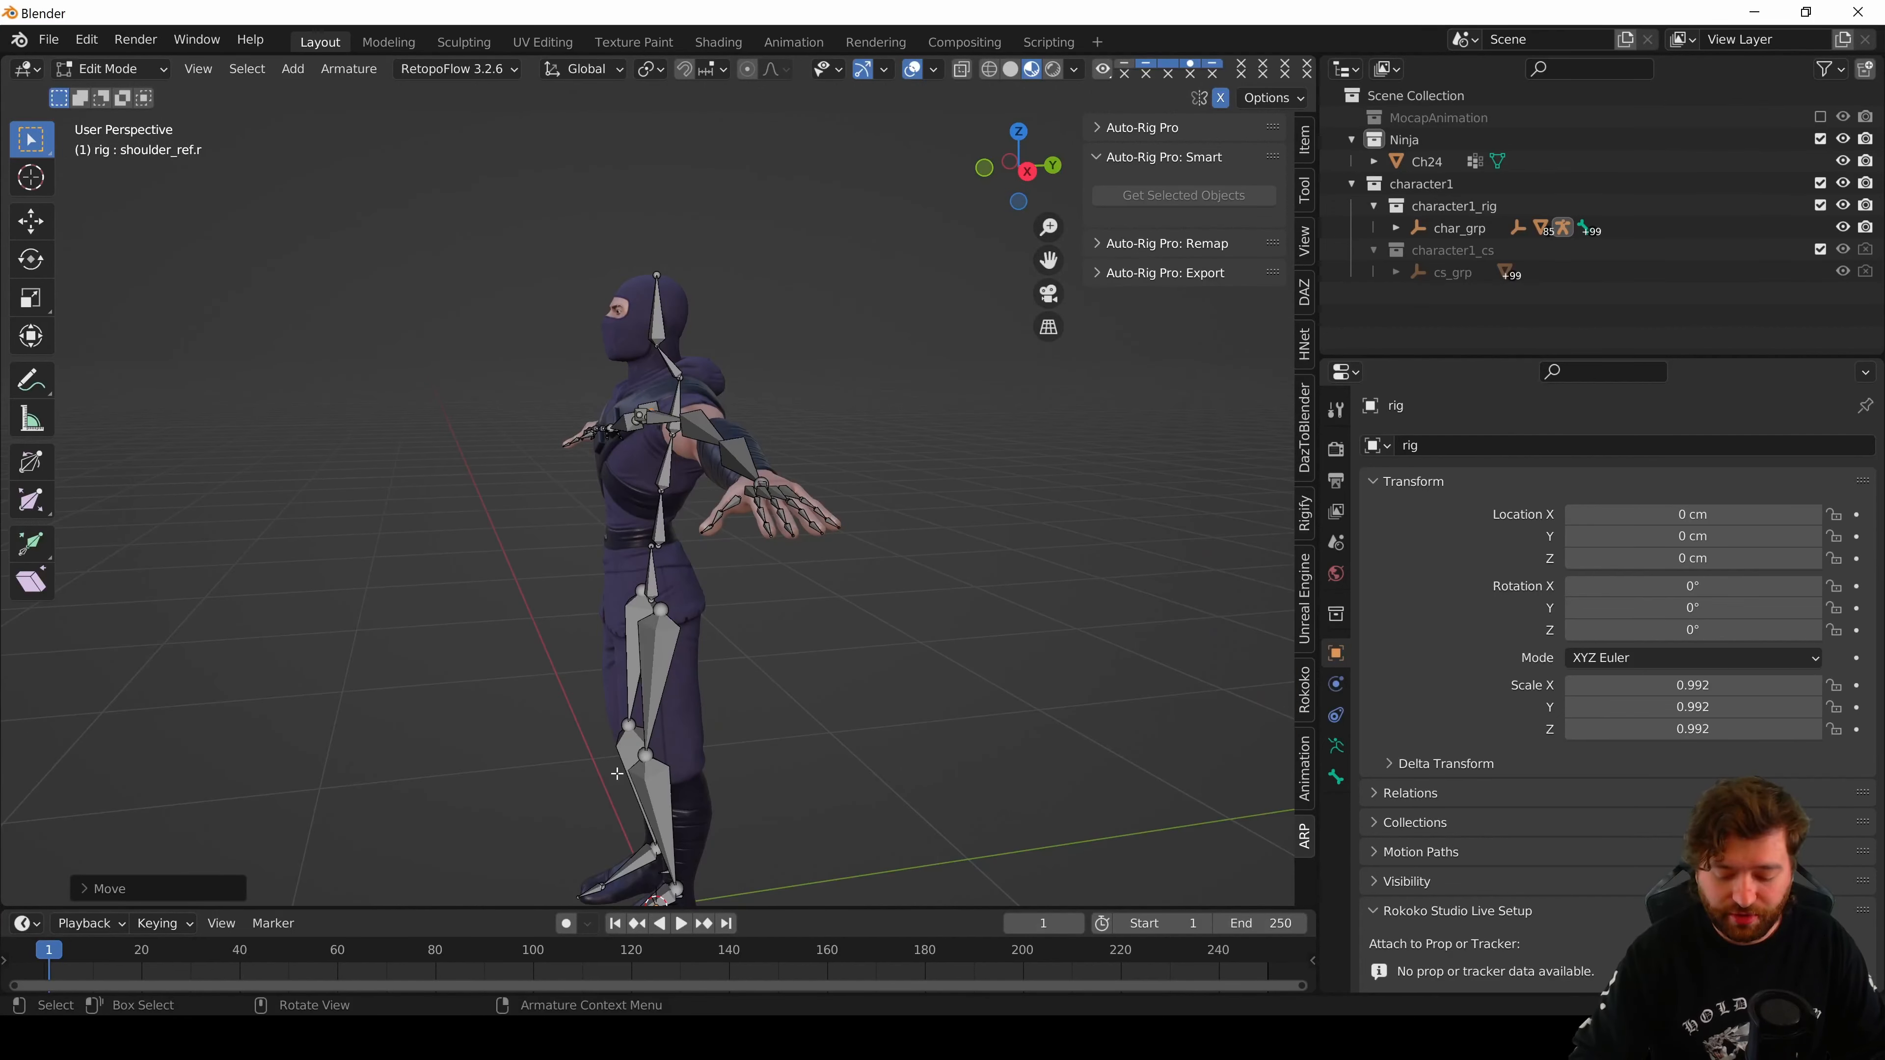
pyautogui.press('KP_3')
pyautogui.keyDown('shift'); pyautogui.moveTo(776, 785); pyautogui.dragTo(745, 579, button='middle'); pyautogui.keyUp('shift')
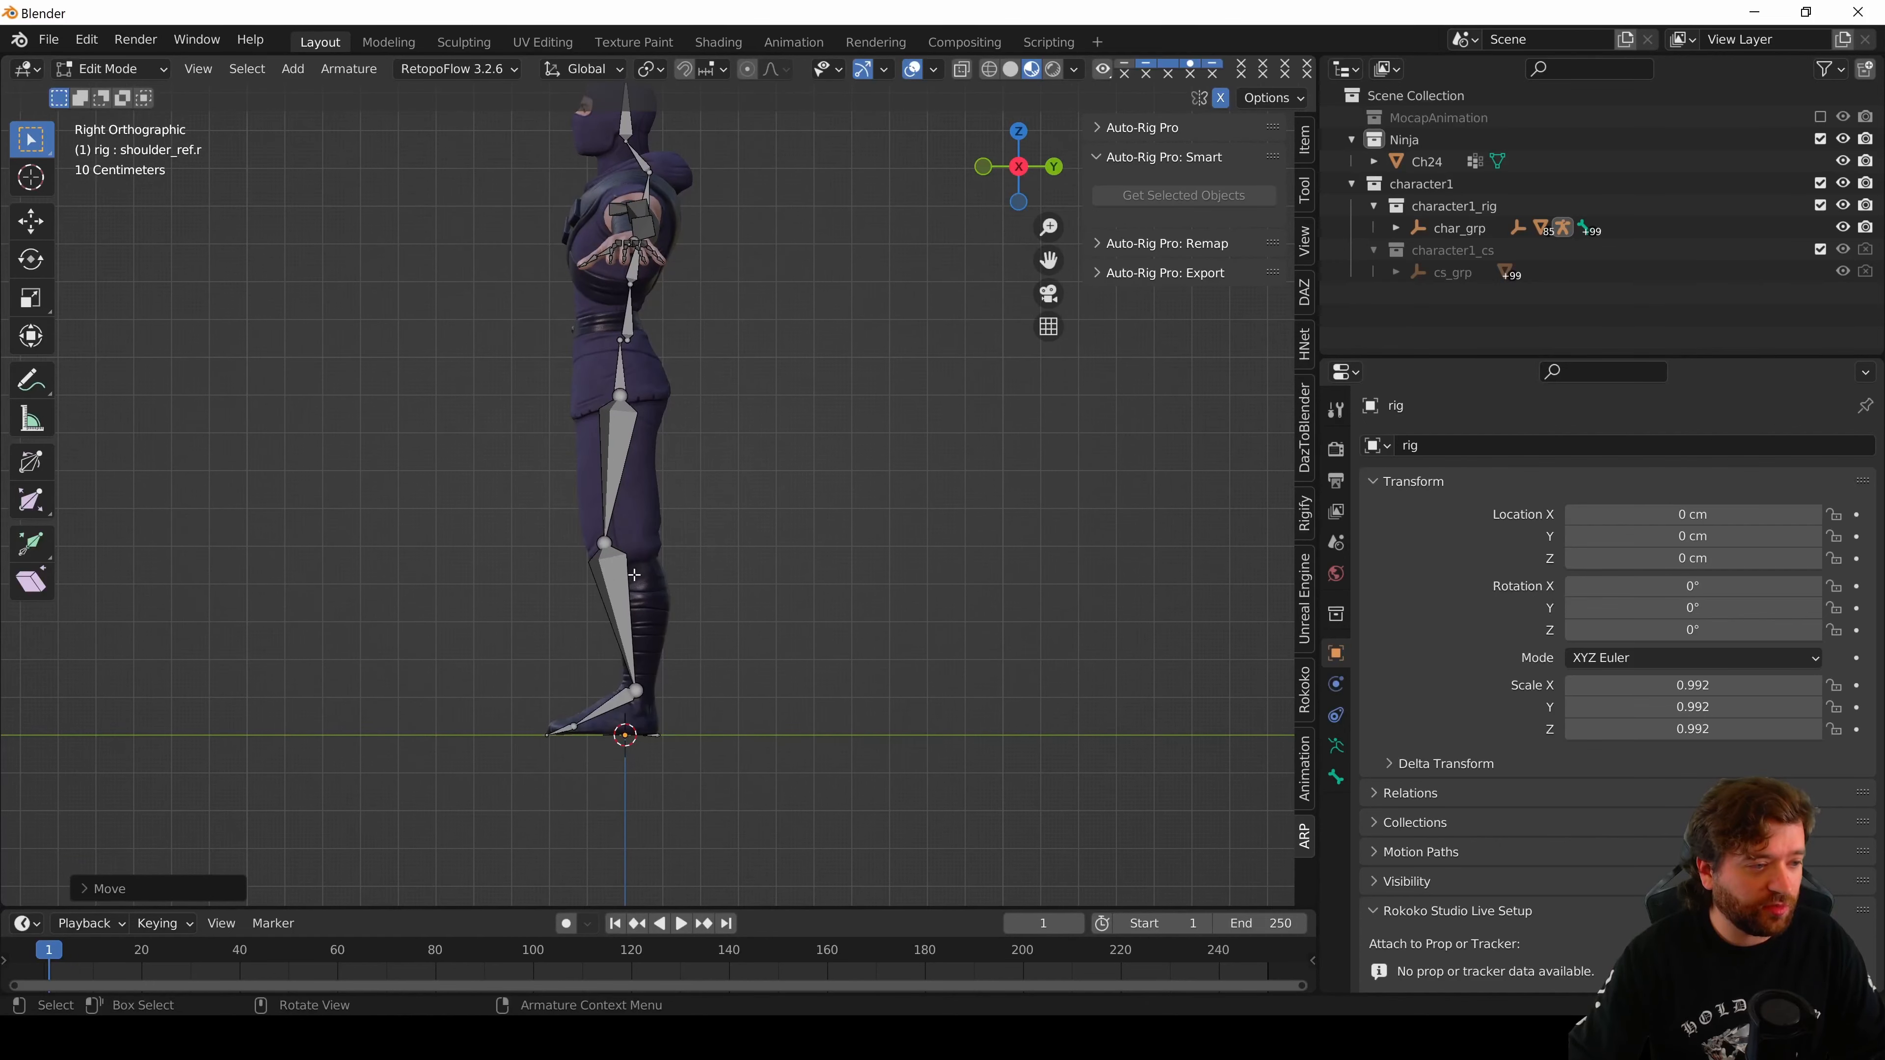
pyautogui.moveTo(747, 349); pyautogui.dragTo(819, 501, button='middle')
pyautogui.press('Tab')
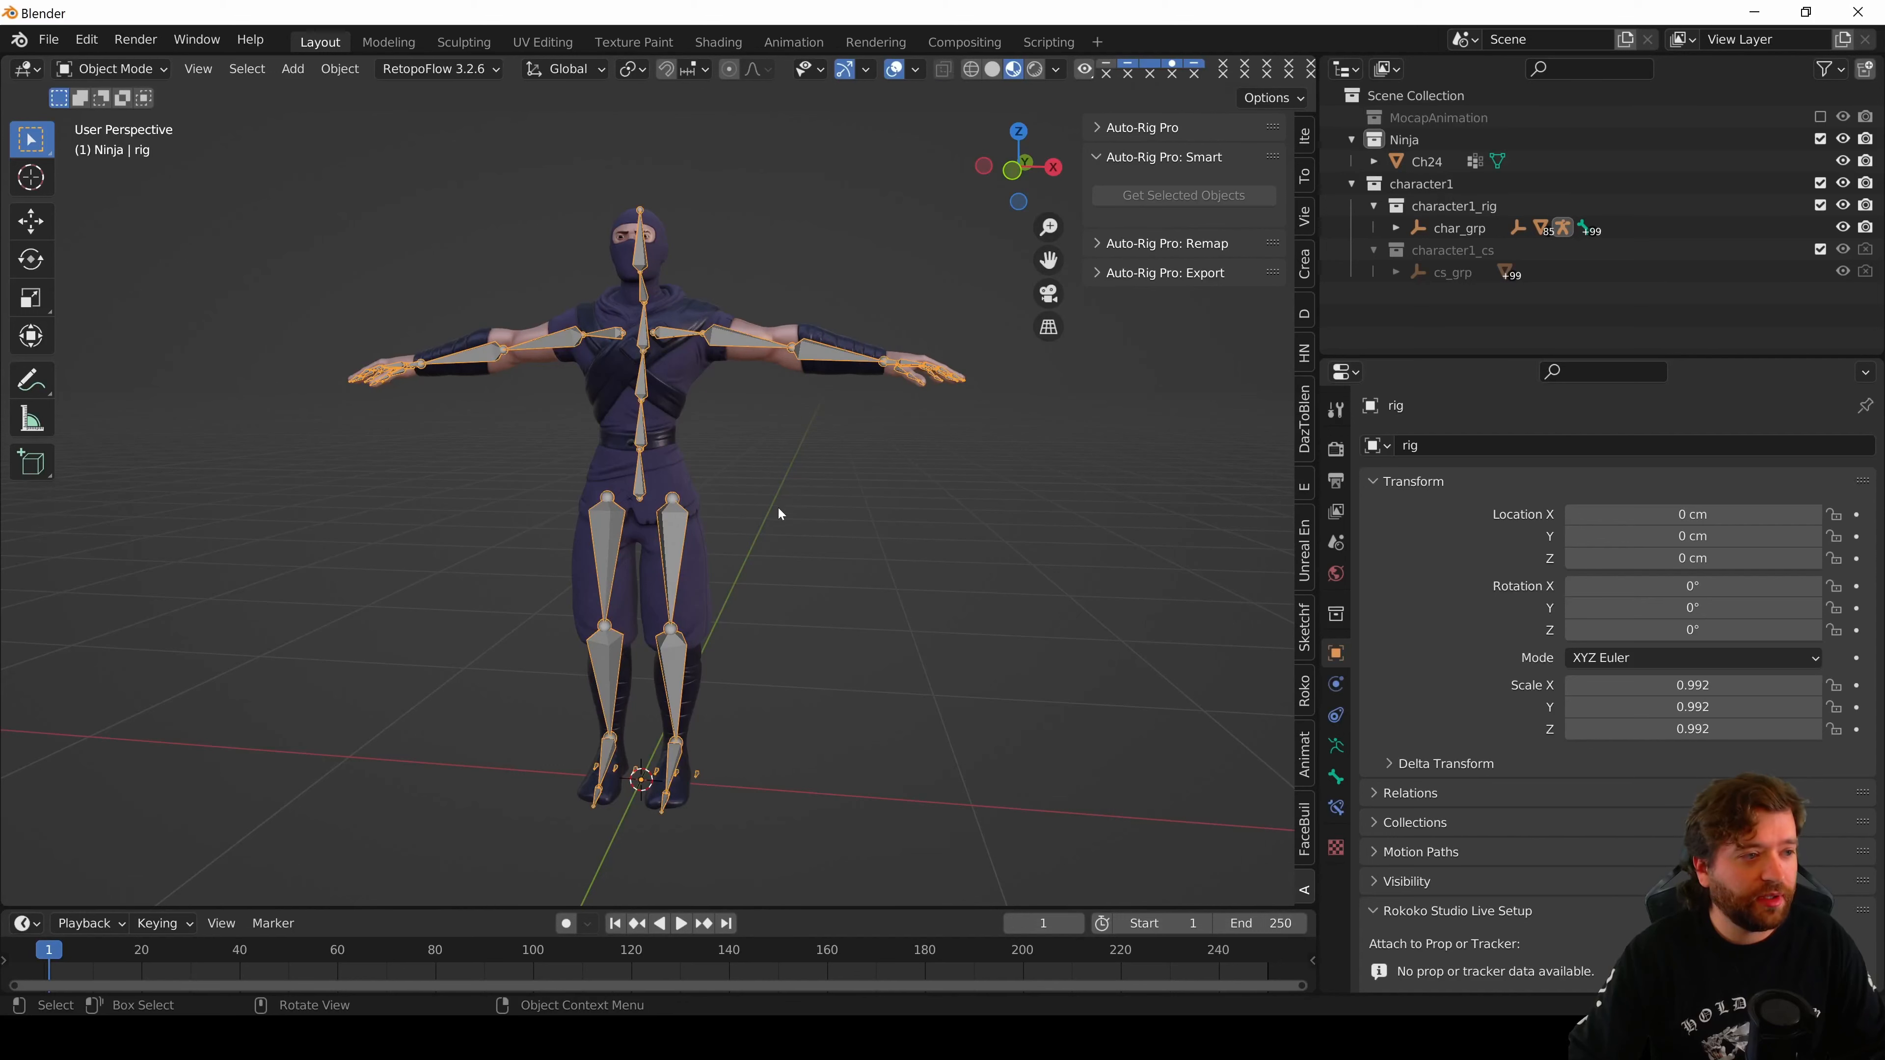
pyautogui.click(1102, 164)
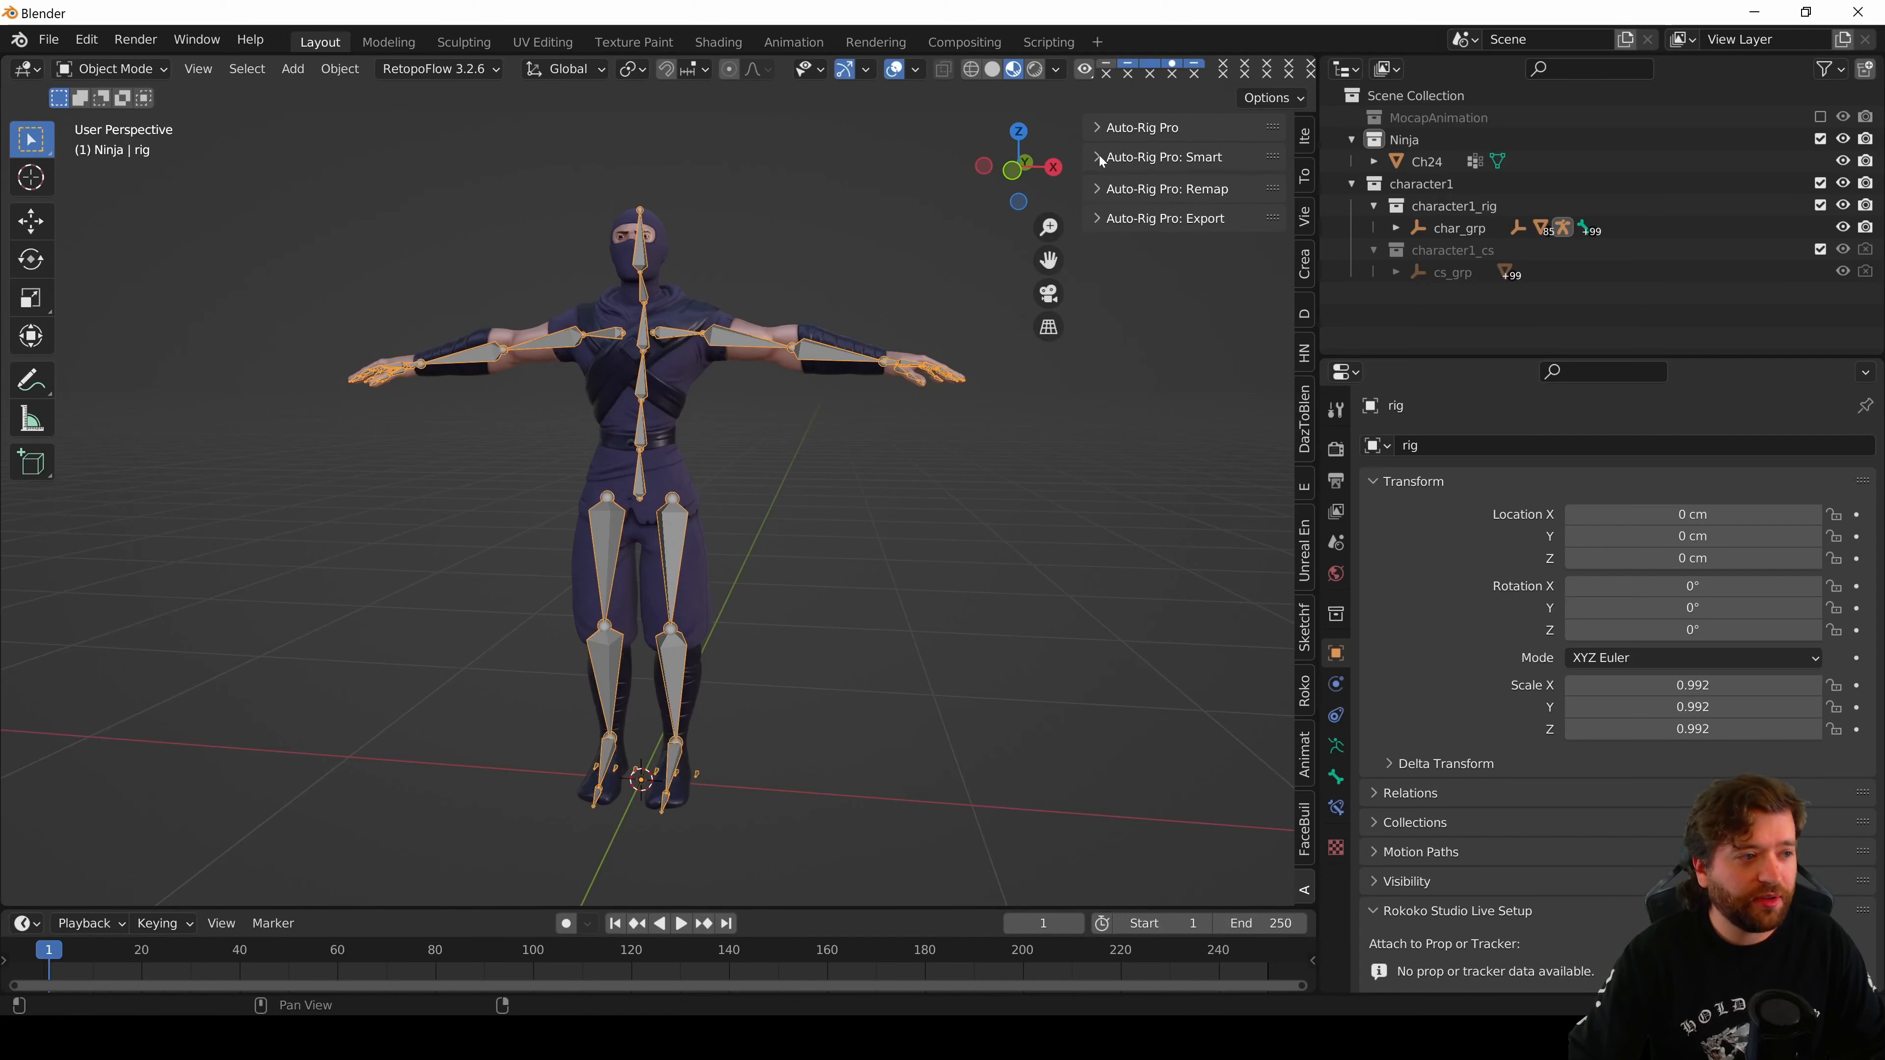
pyautogui.click(1166, 187)
pyautogui.click(1165, 187)
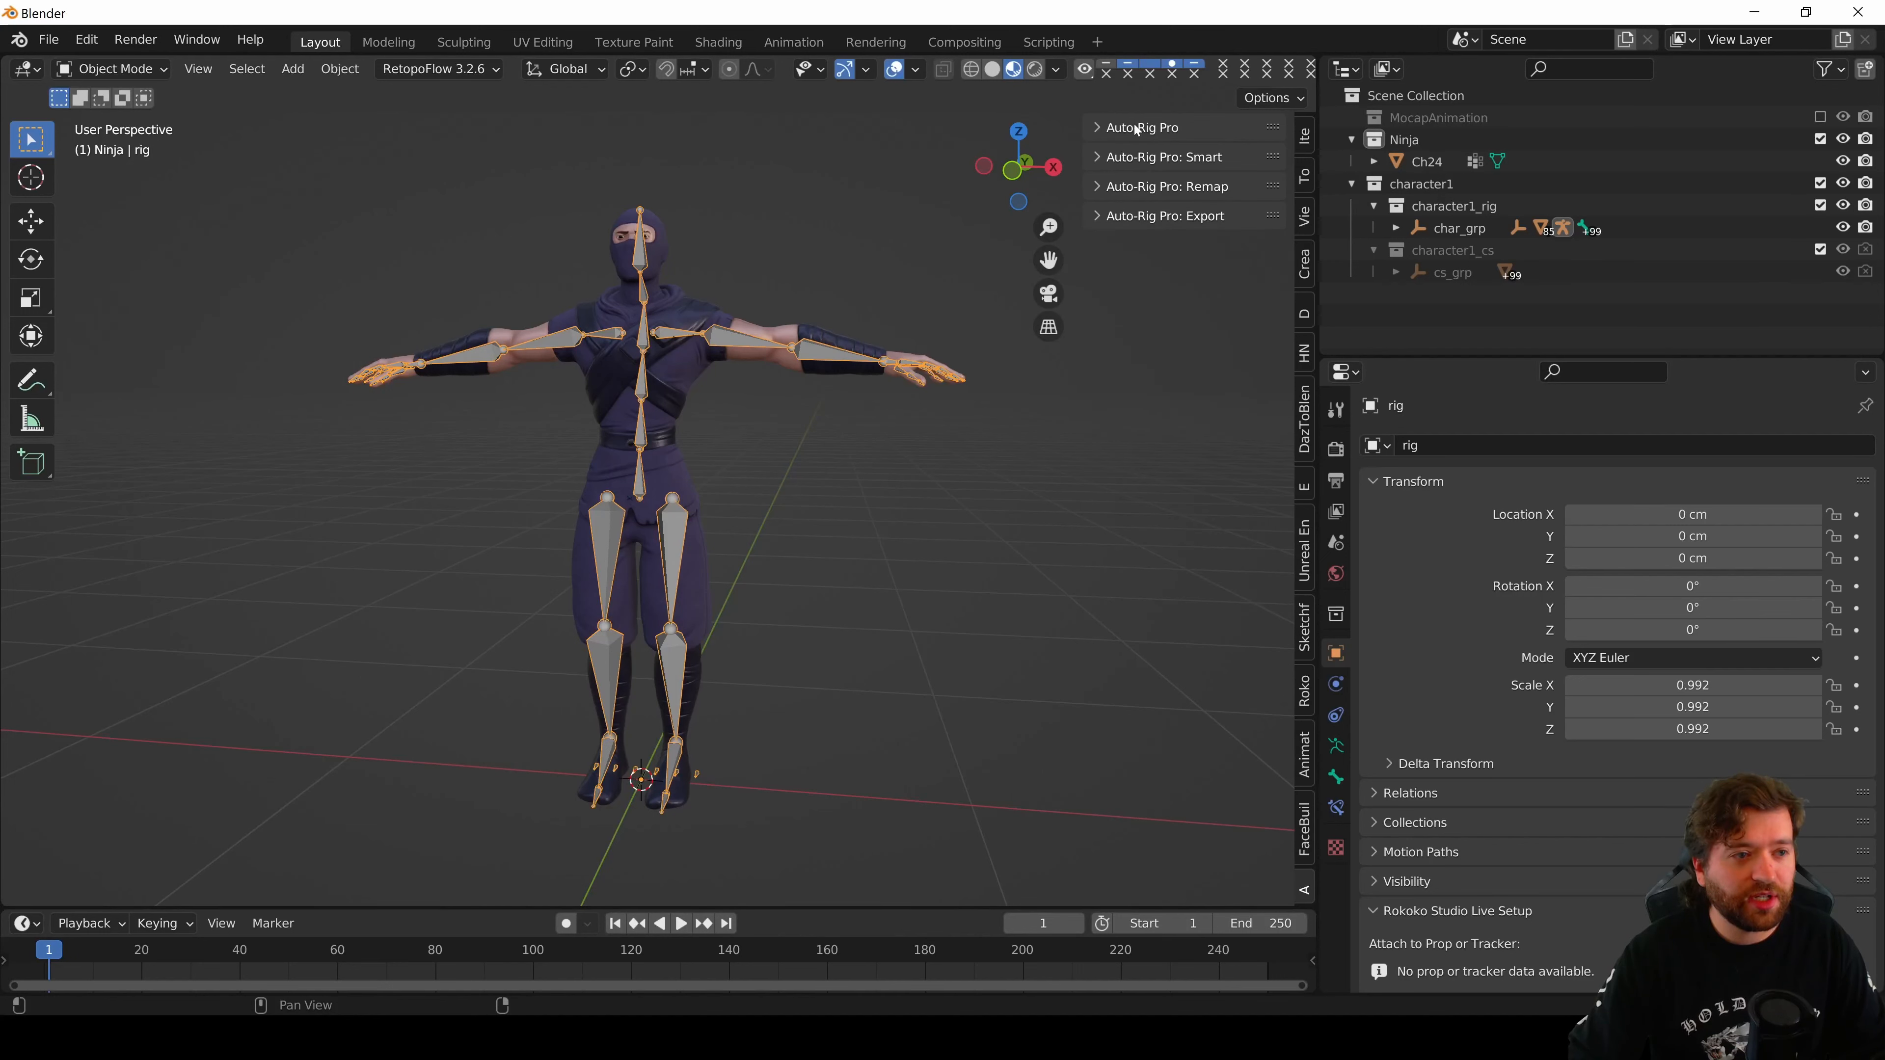
pyautogui.click(1136, 128)
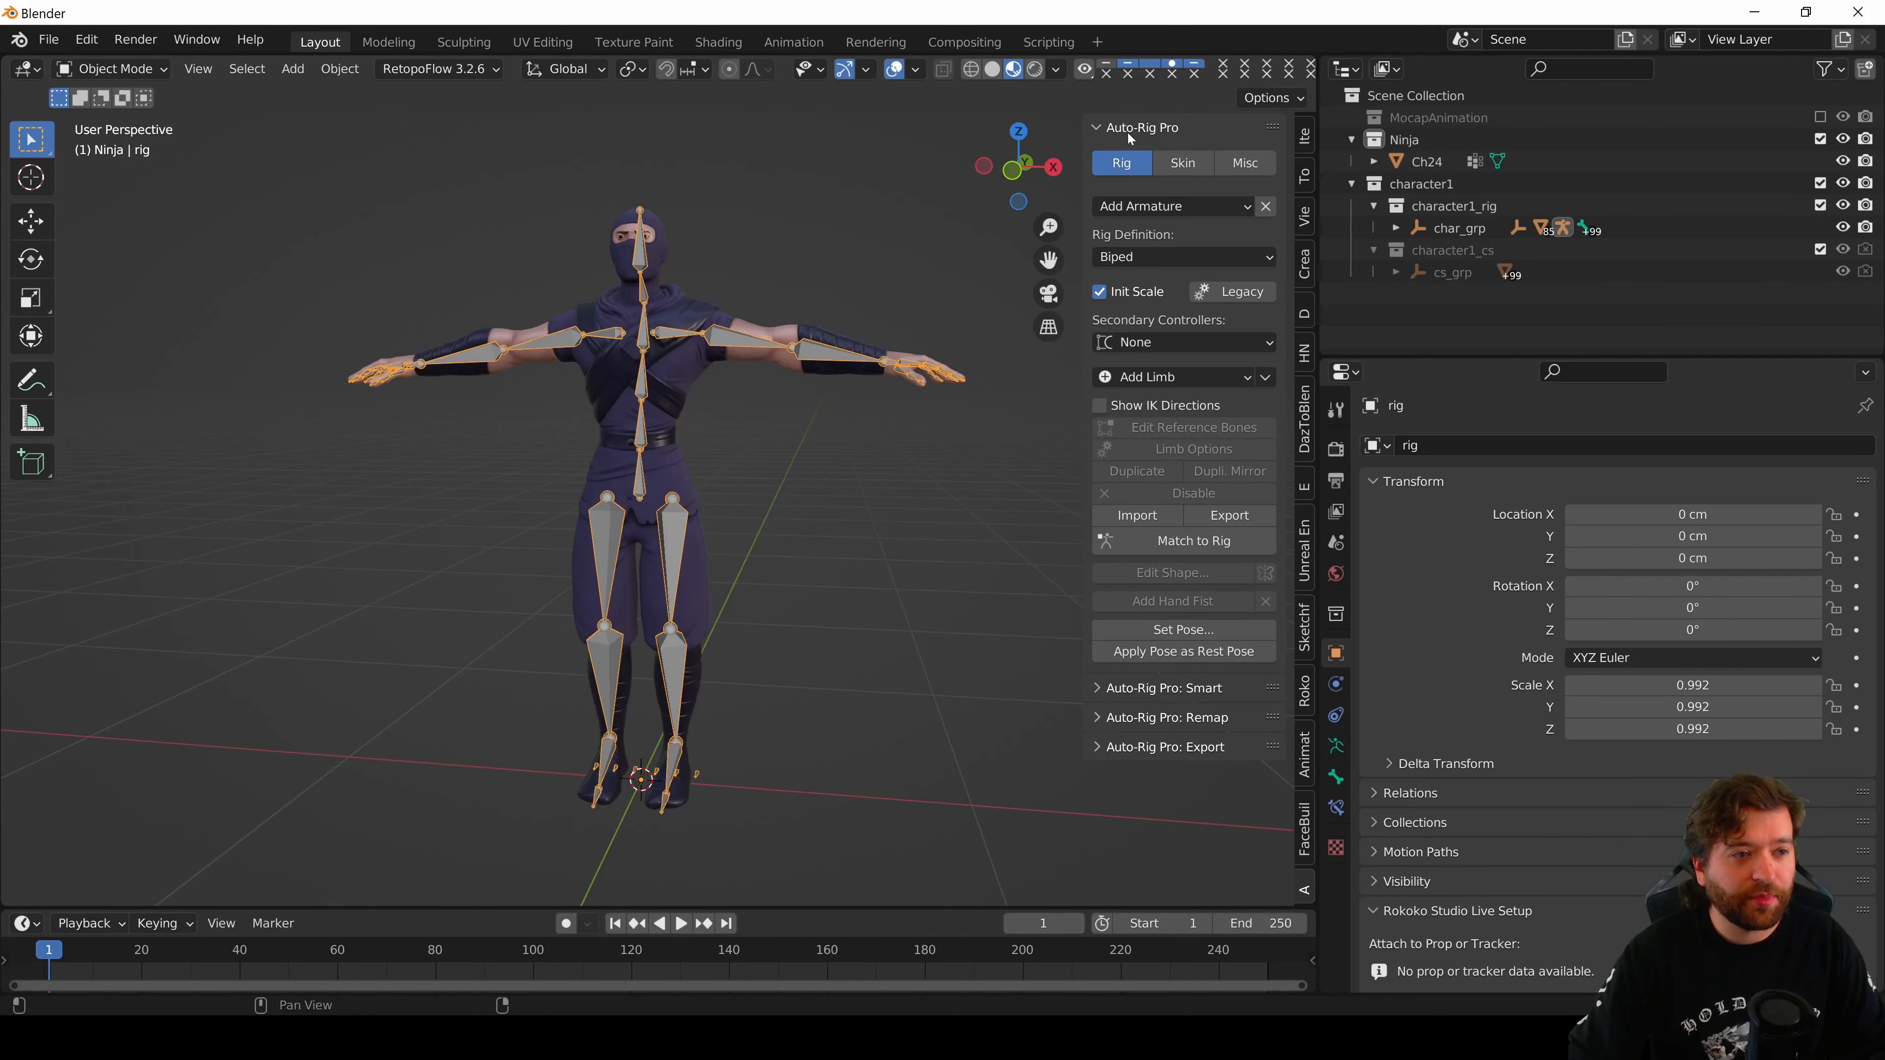
pyautogui.moveTo(921, 237); pyautogui.dragTo(973, 226, button='middle')
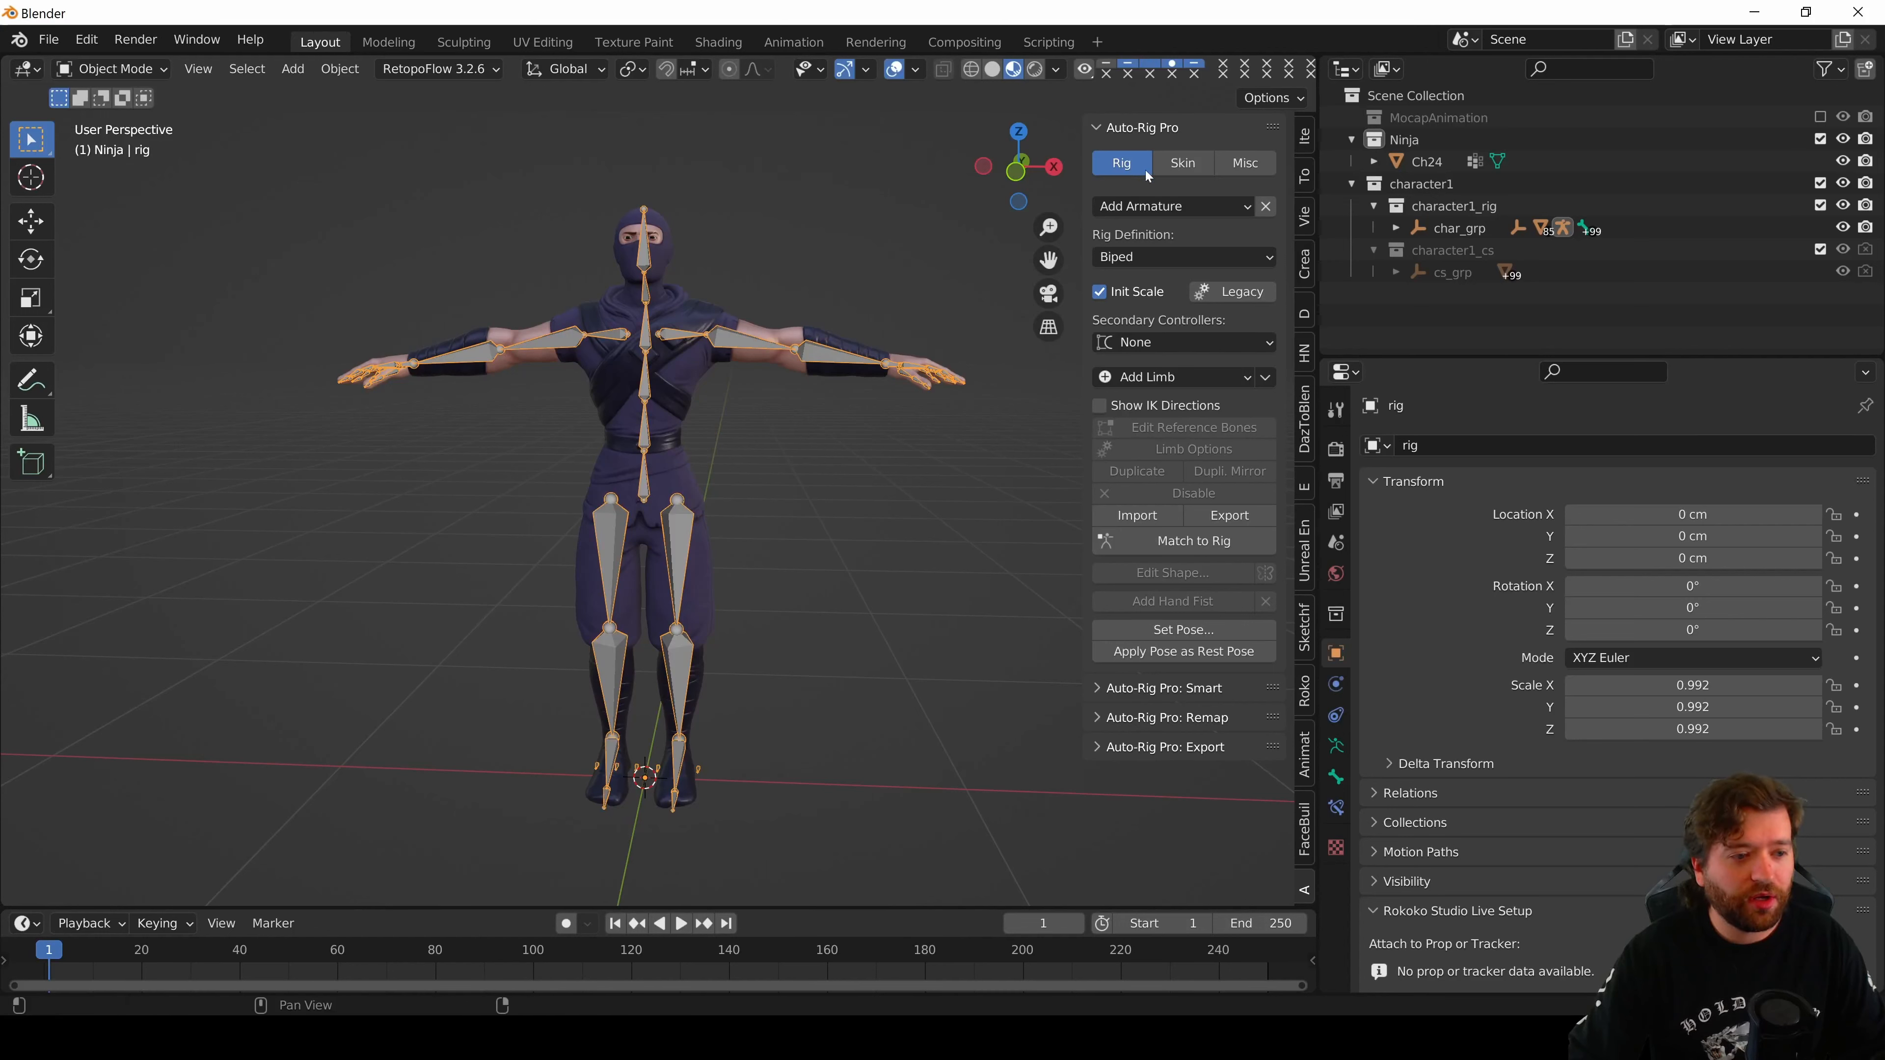
pyautogui.click(1172, 546)
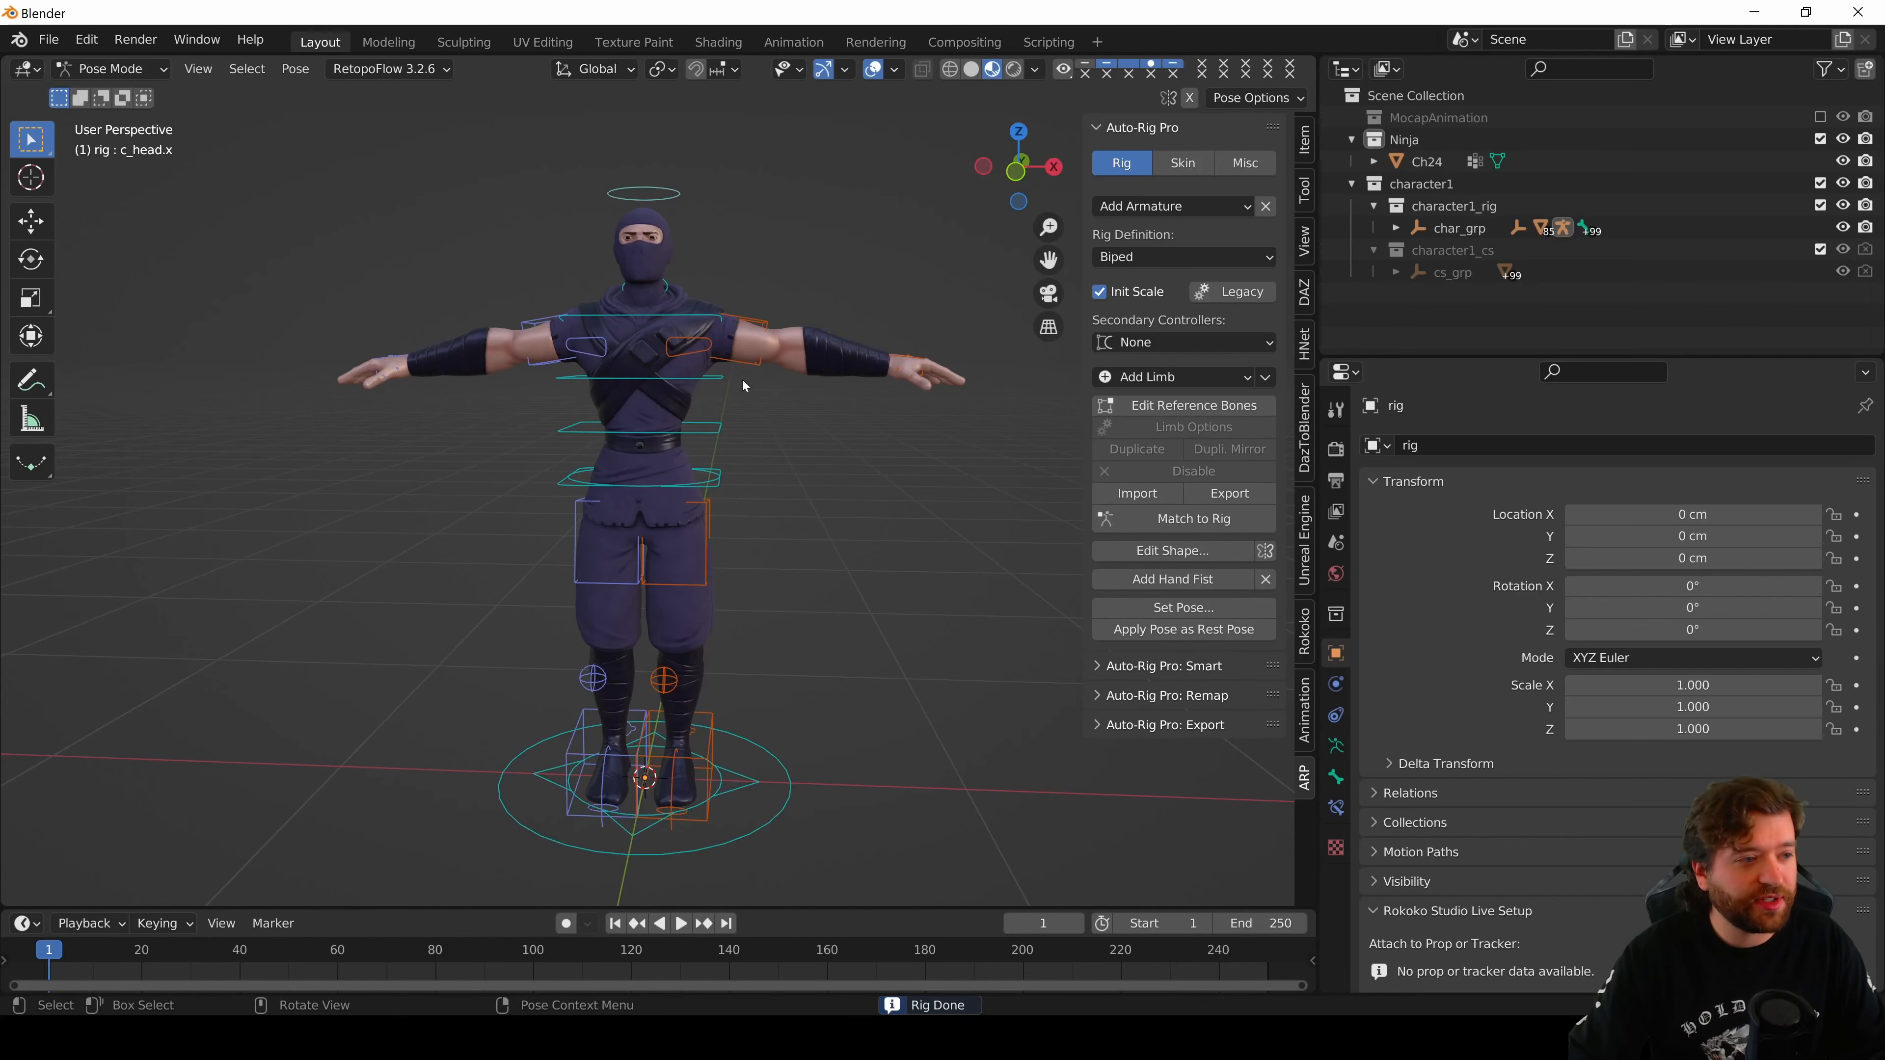
# - Examine the generated control shapes around the ninja's body and select the right-hand IK controller
pyautogui.moveTo(676, 505); pyautogui.dragTo(712, 538, button='middle')
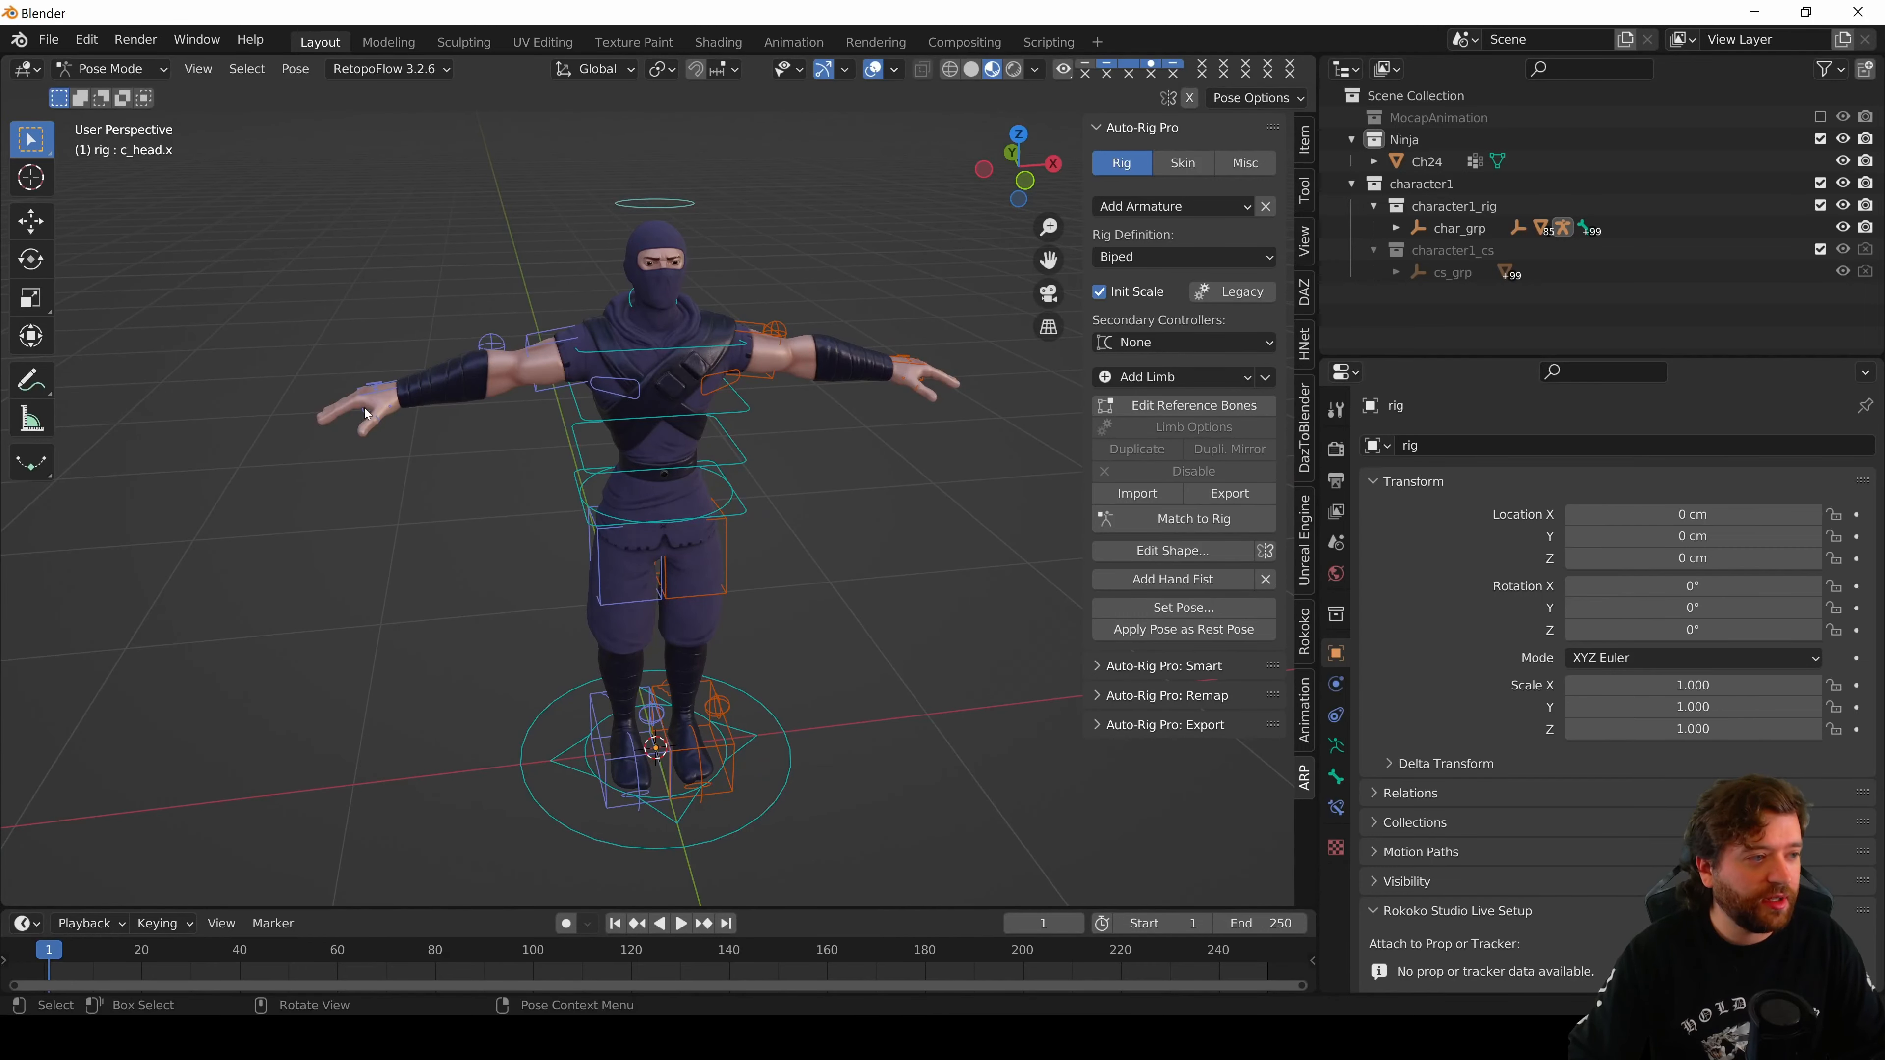
pyautogui.moveTo(916, 372); pyautogui.dragTo(1062, 475, button='middle')
pyautogui.scroll(3, 764, 485)
pyautogui.moveTo(513, 501); pyautogui.dragTo(640, 488, button='middle')
pyautogui.keyDown('shift'); pyautogui.moveTo(215, 505); pyautogui.dragTo(605, 425, button='middle'); pyautogui.keyUp('shift')
pyautogui.click(524, 413)
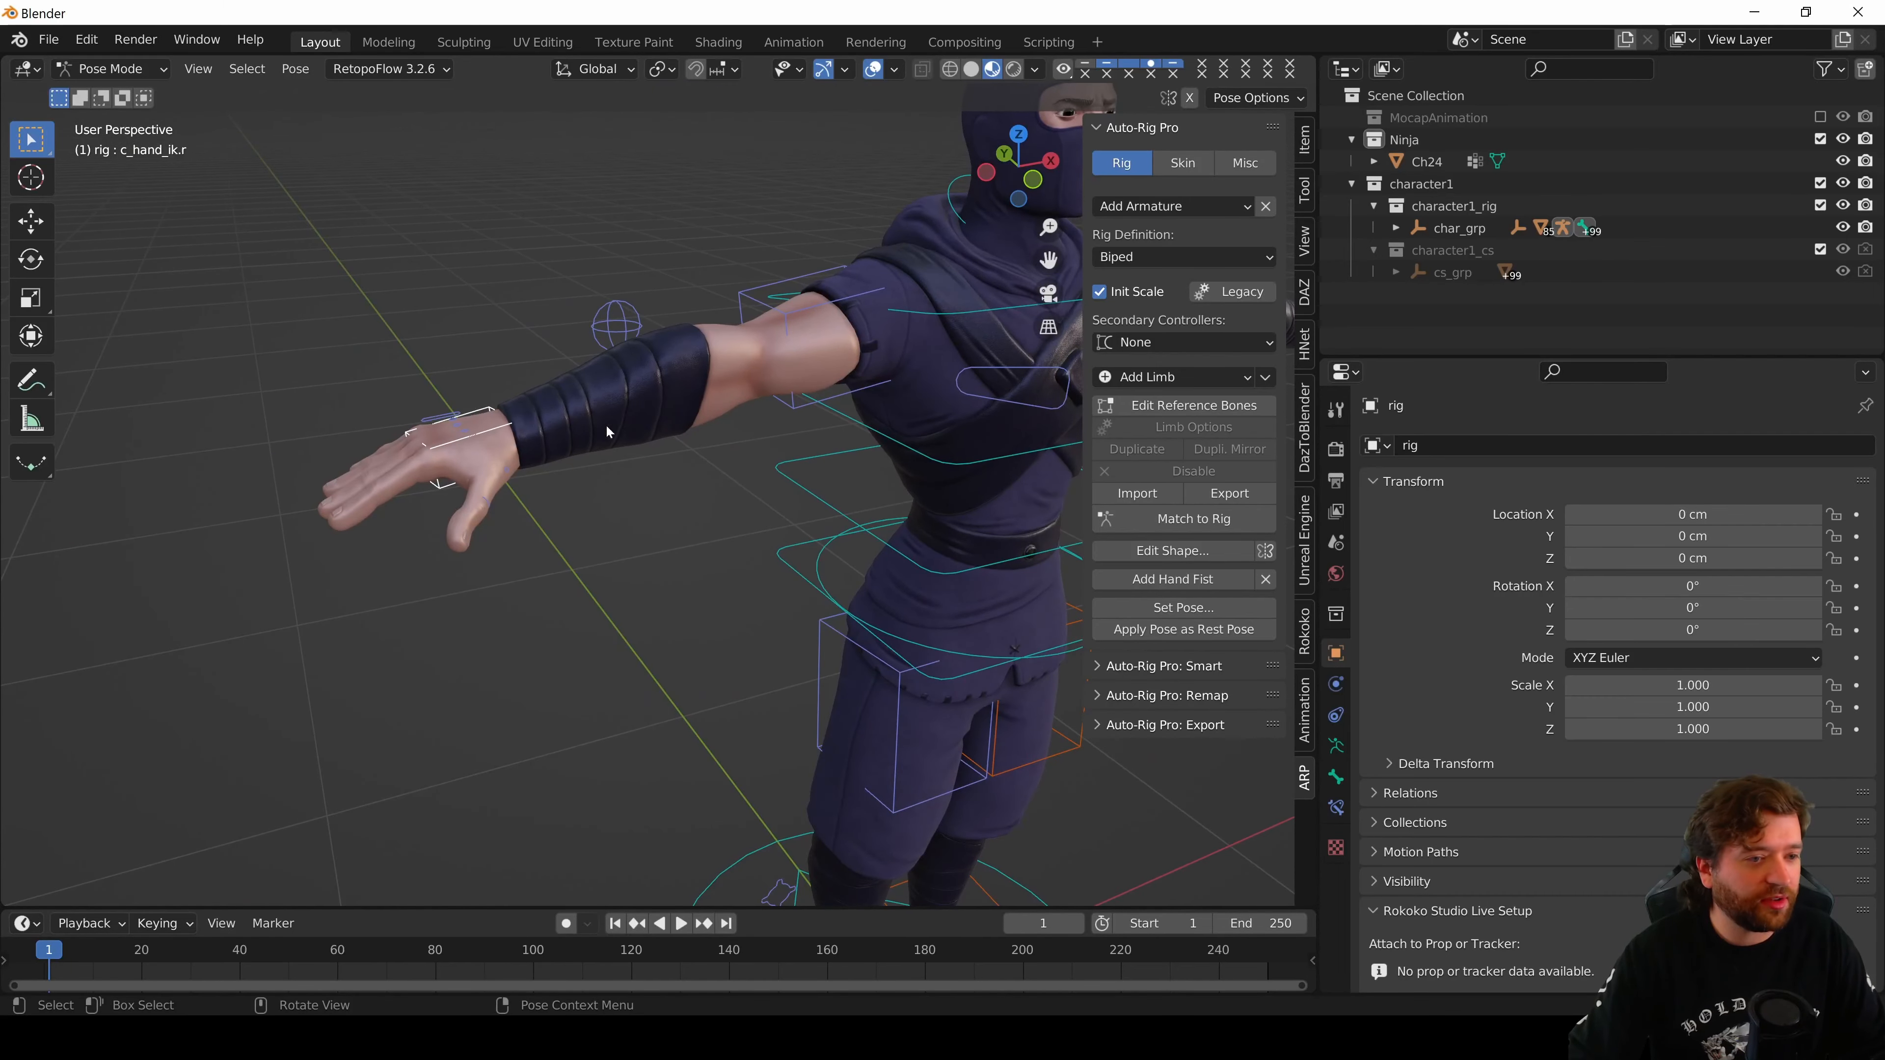
# - Edit the left-hand IK controller's custom shape, scale it up by about 1.86 and apply the shape
pyautogui.scroll(-5, 808, 501)
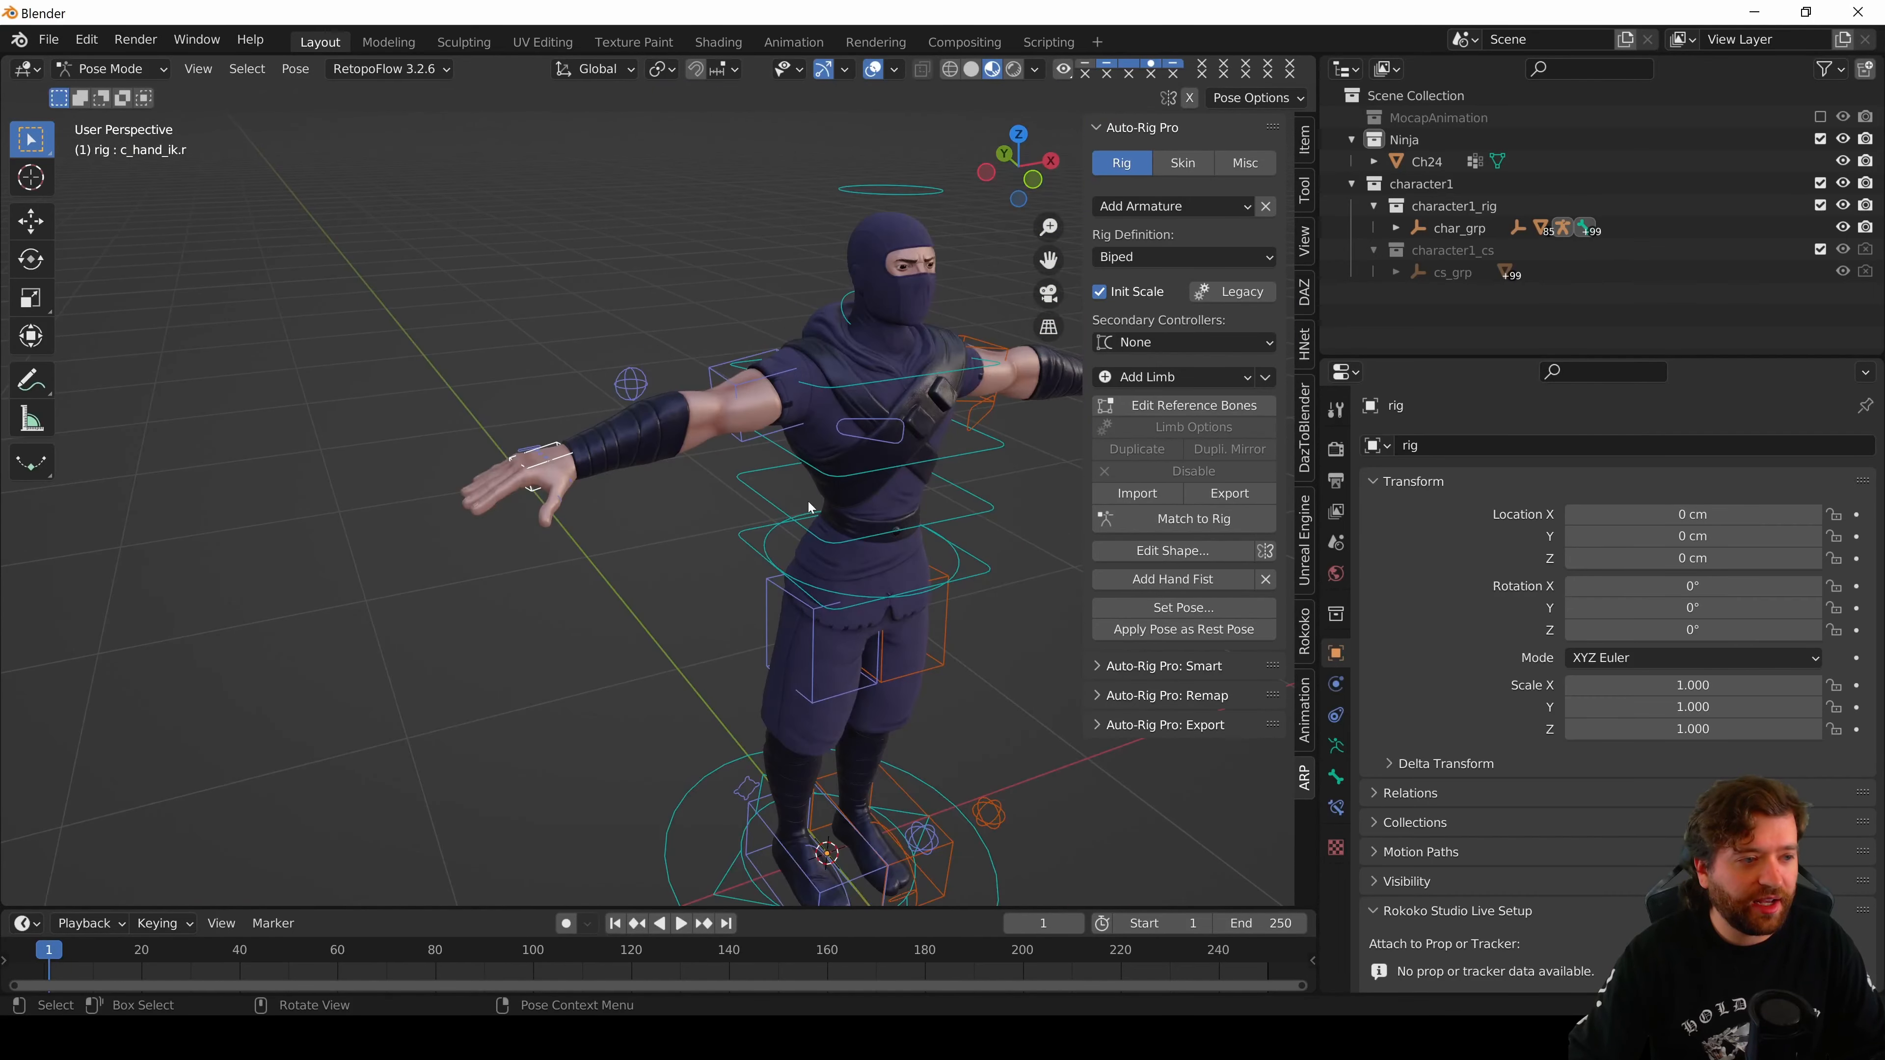
pyautogui.scroll(2, 825, 486)
pyautogui.keyDown('shift'); pyautogui.moveTo(825, 485); pyautogui.dragTo(684, 419, button='middle'); pyautogui.keyUp('shift')
pyautogui.click(687, 425)
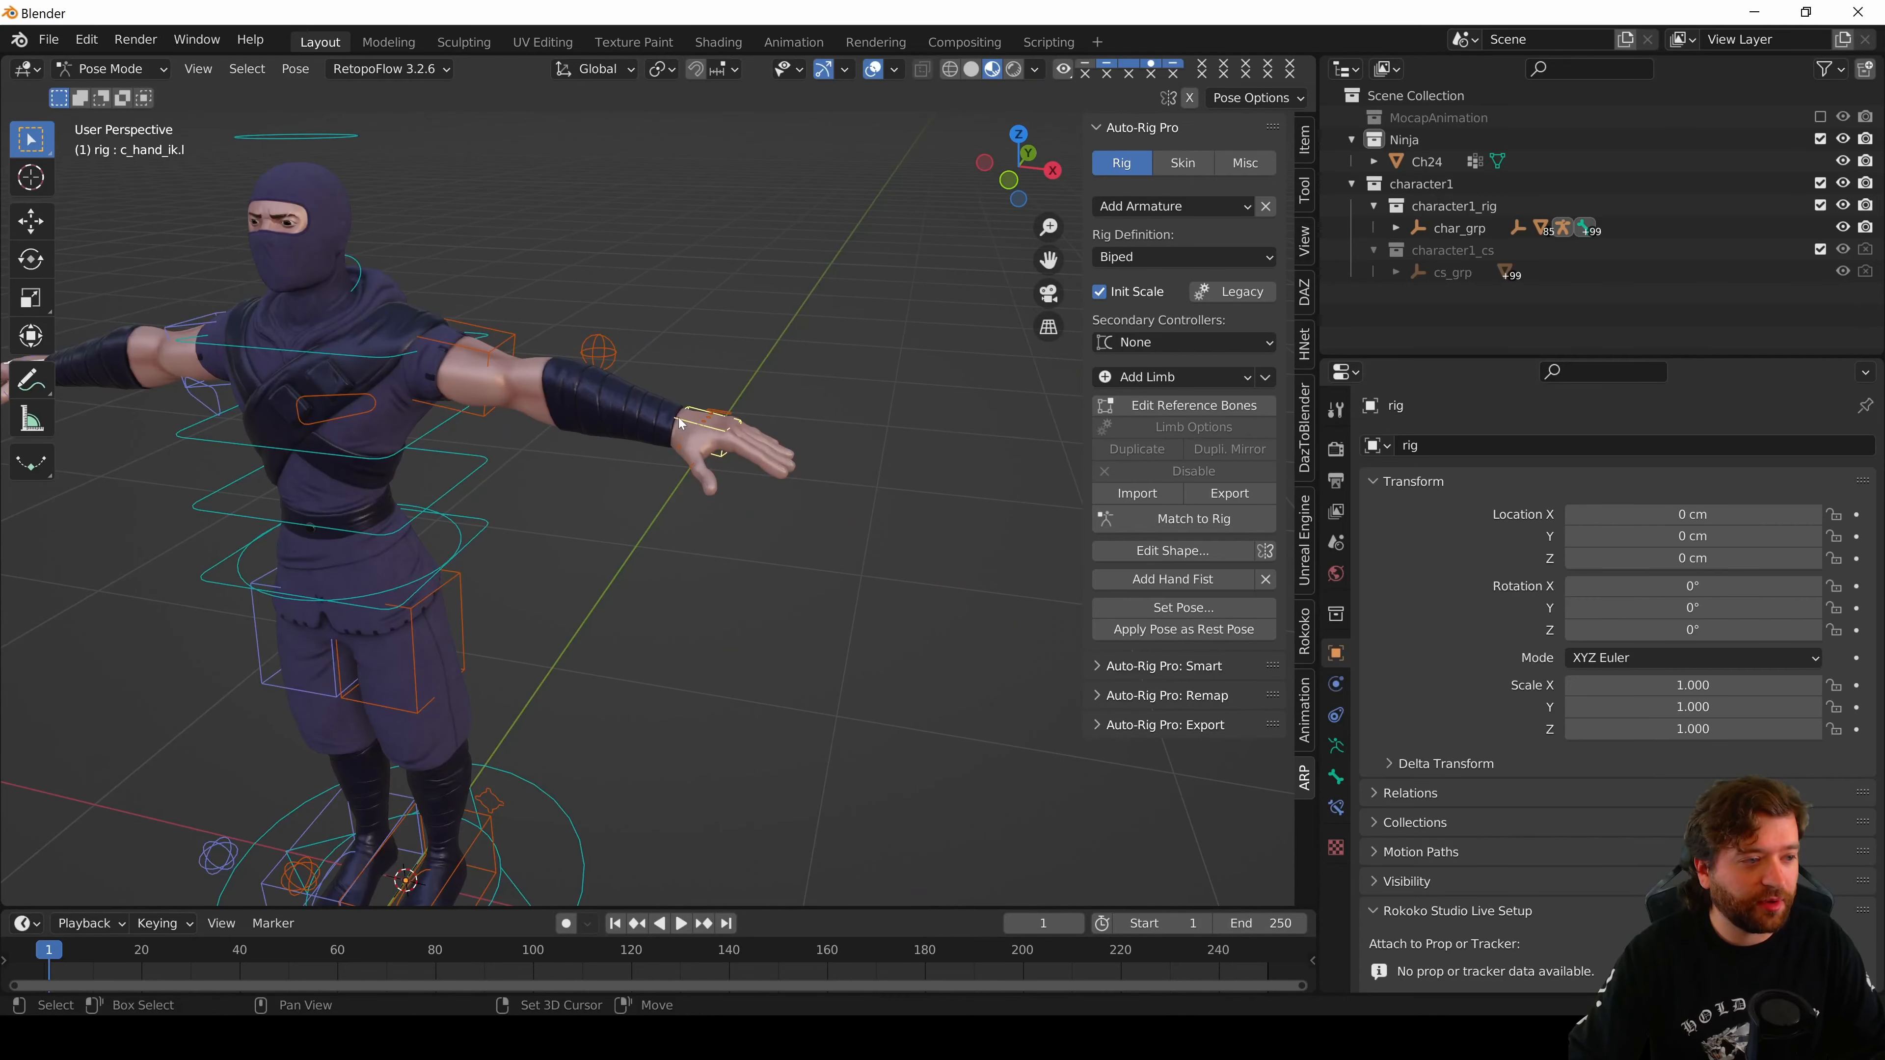
pyautogui.press('Home')
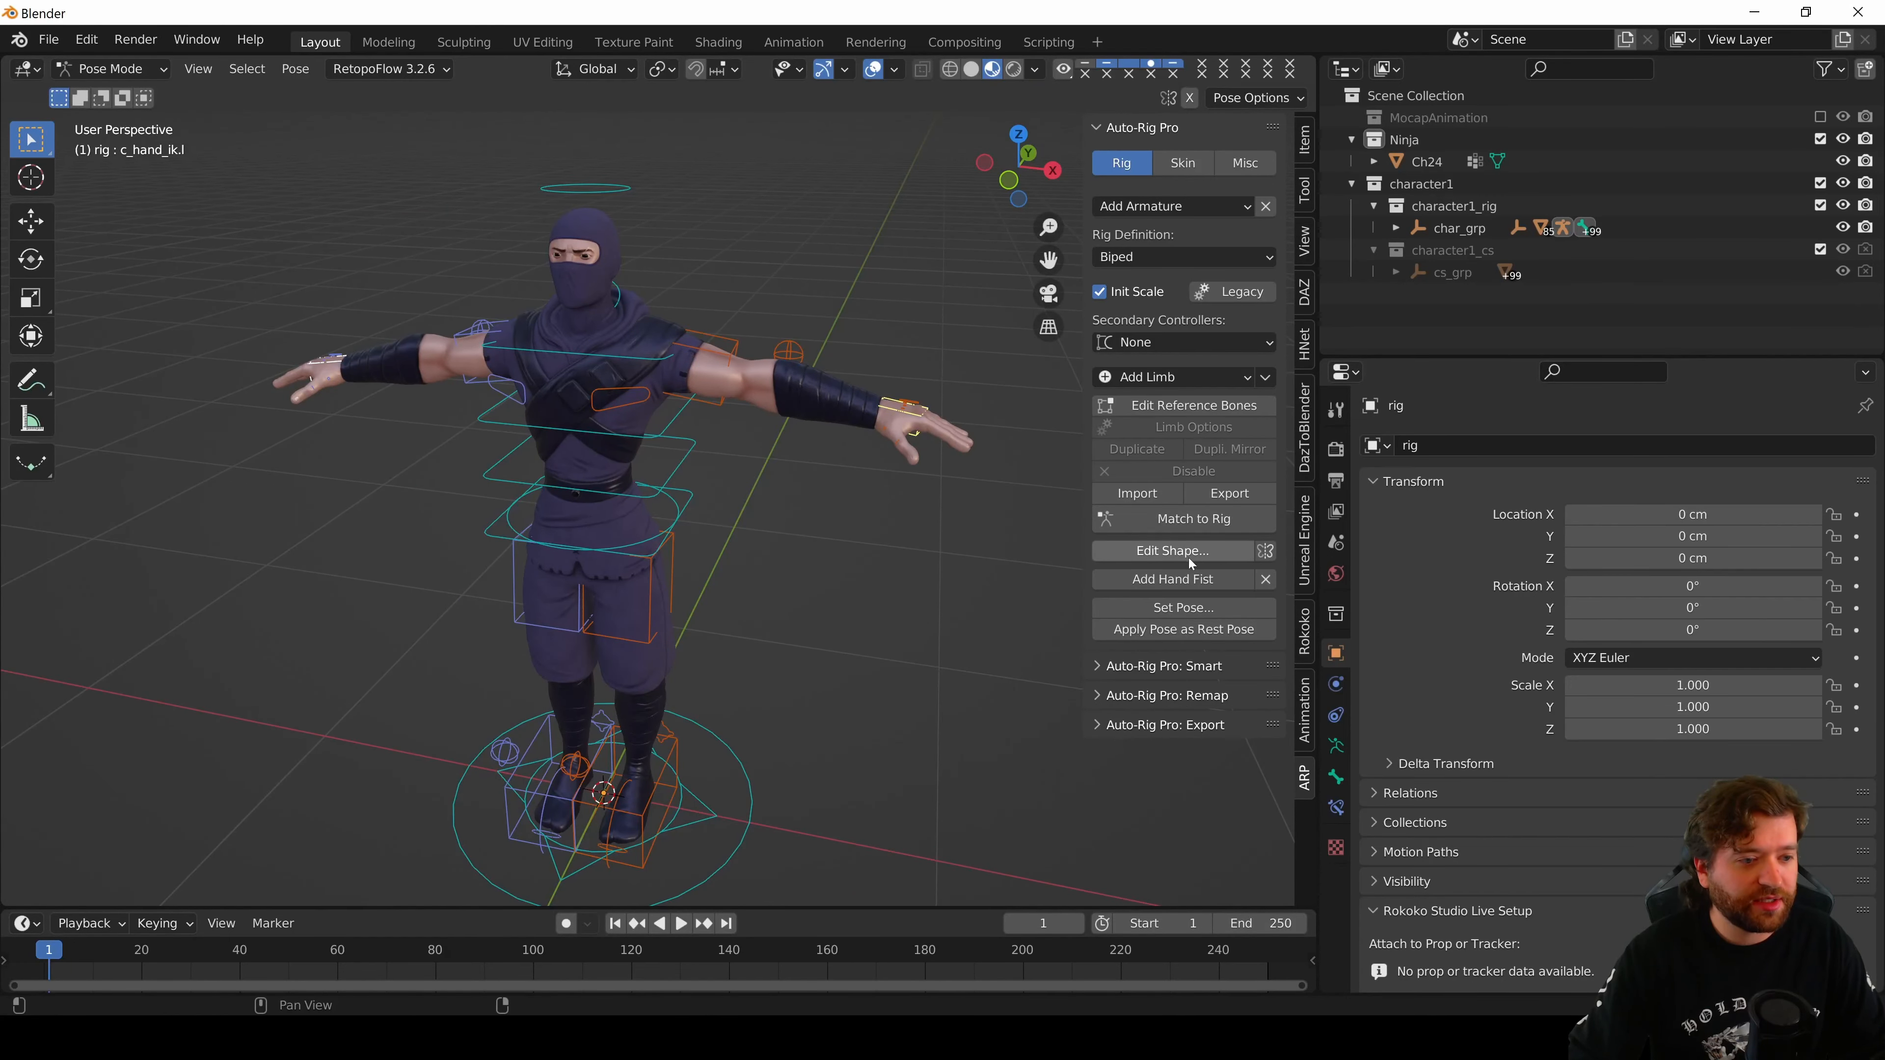
pyautogui.click(1183, 552)
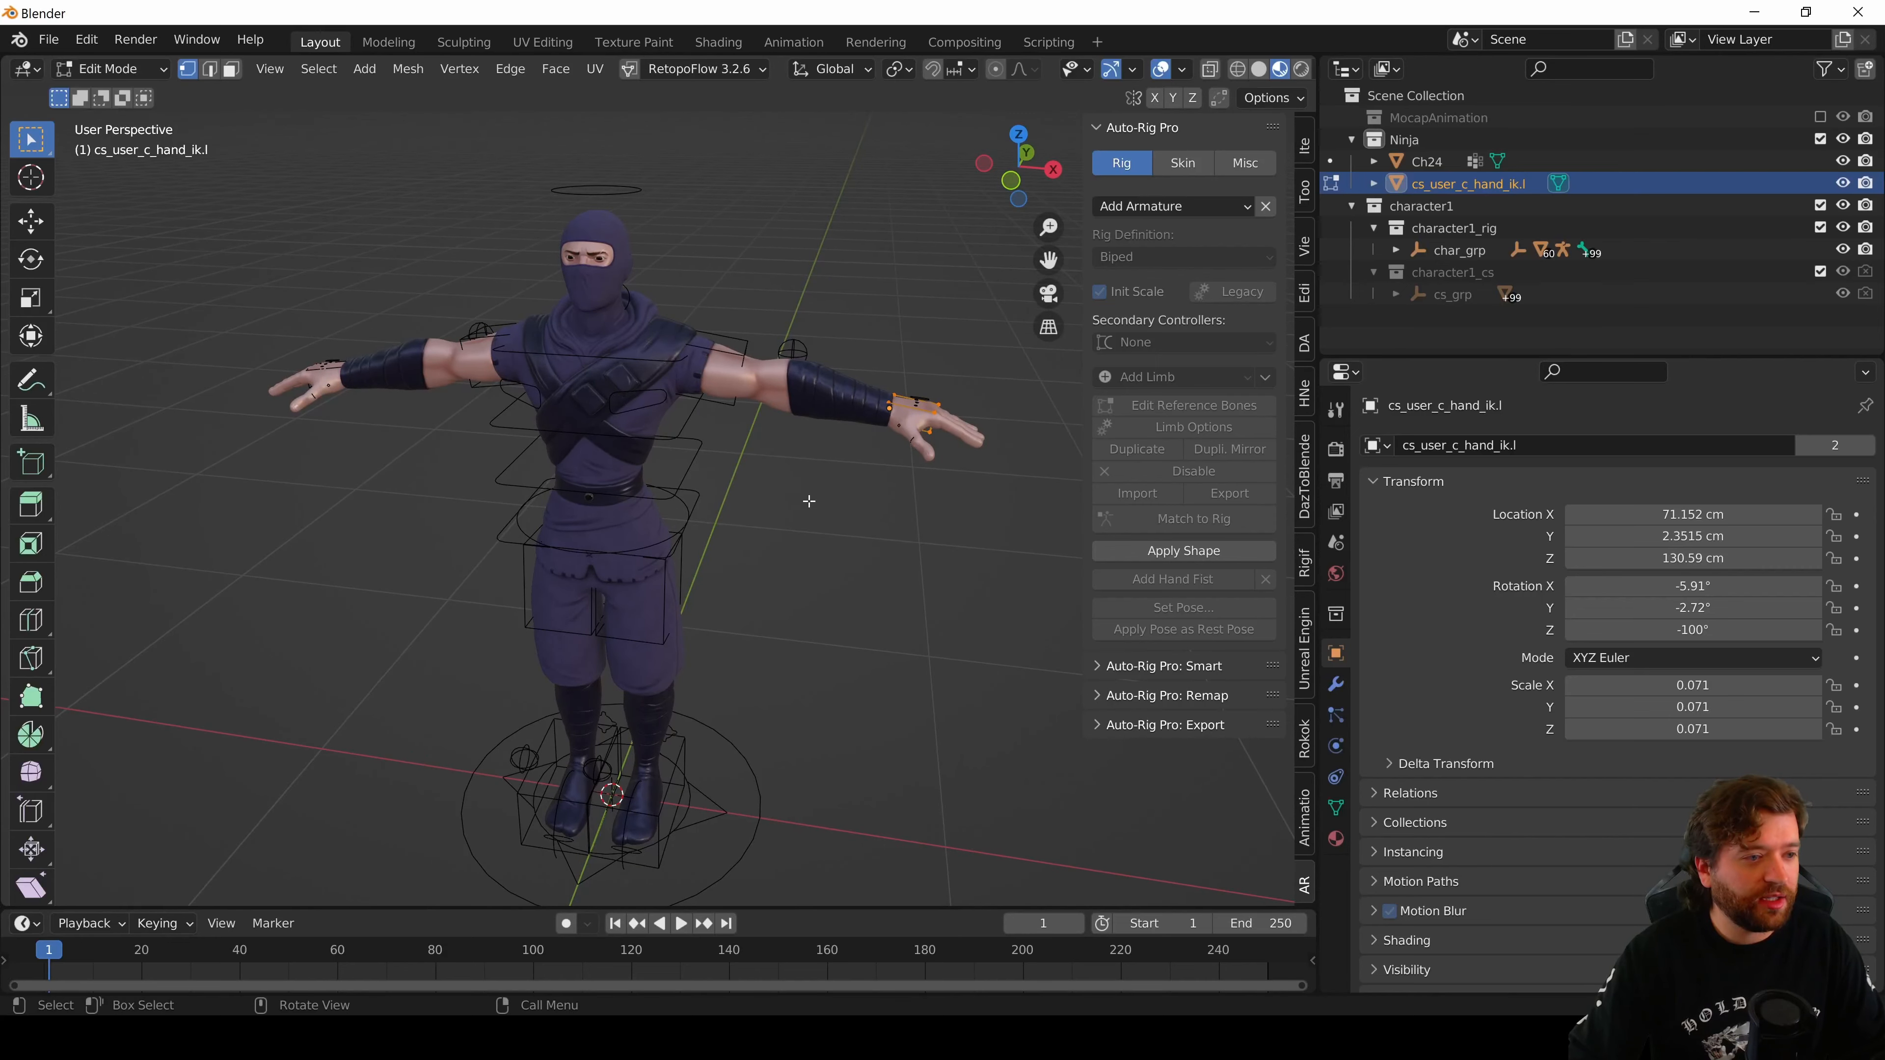
pyautogui.moveTo(809, 501); pyautogui.dragTo(706, 469, button='middle')
pyautogui.scroll(4, 706, 469)
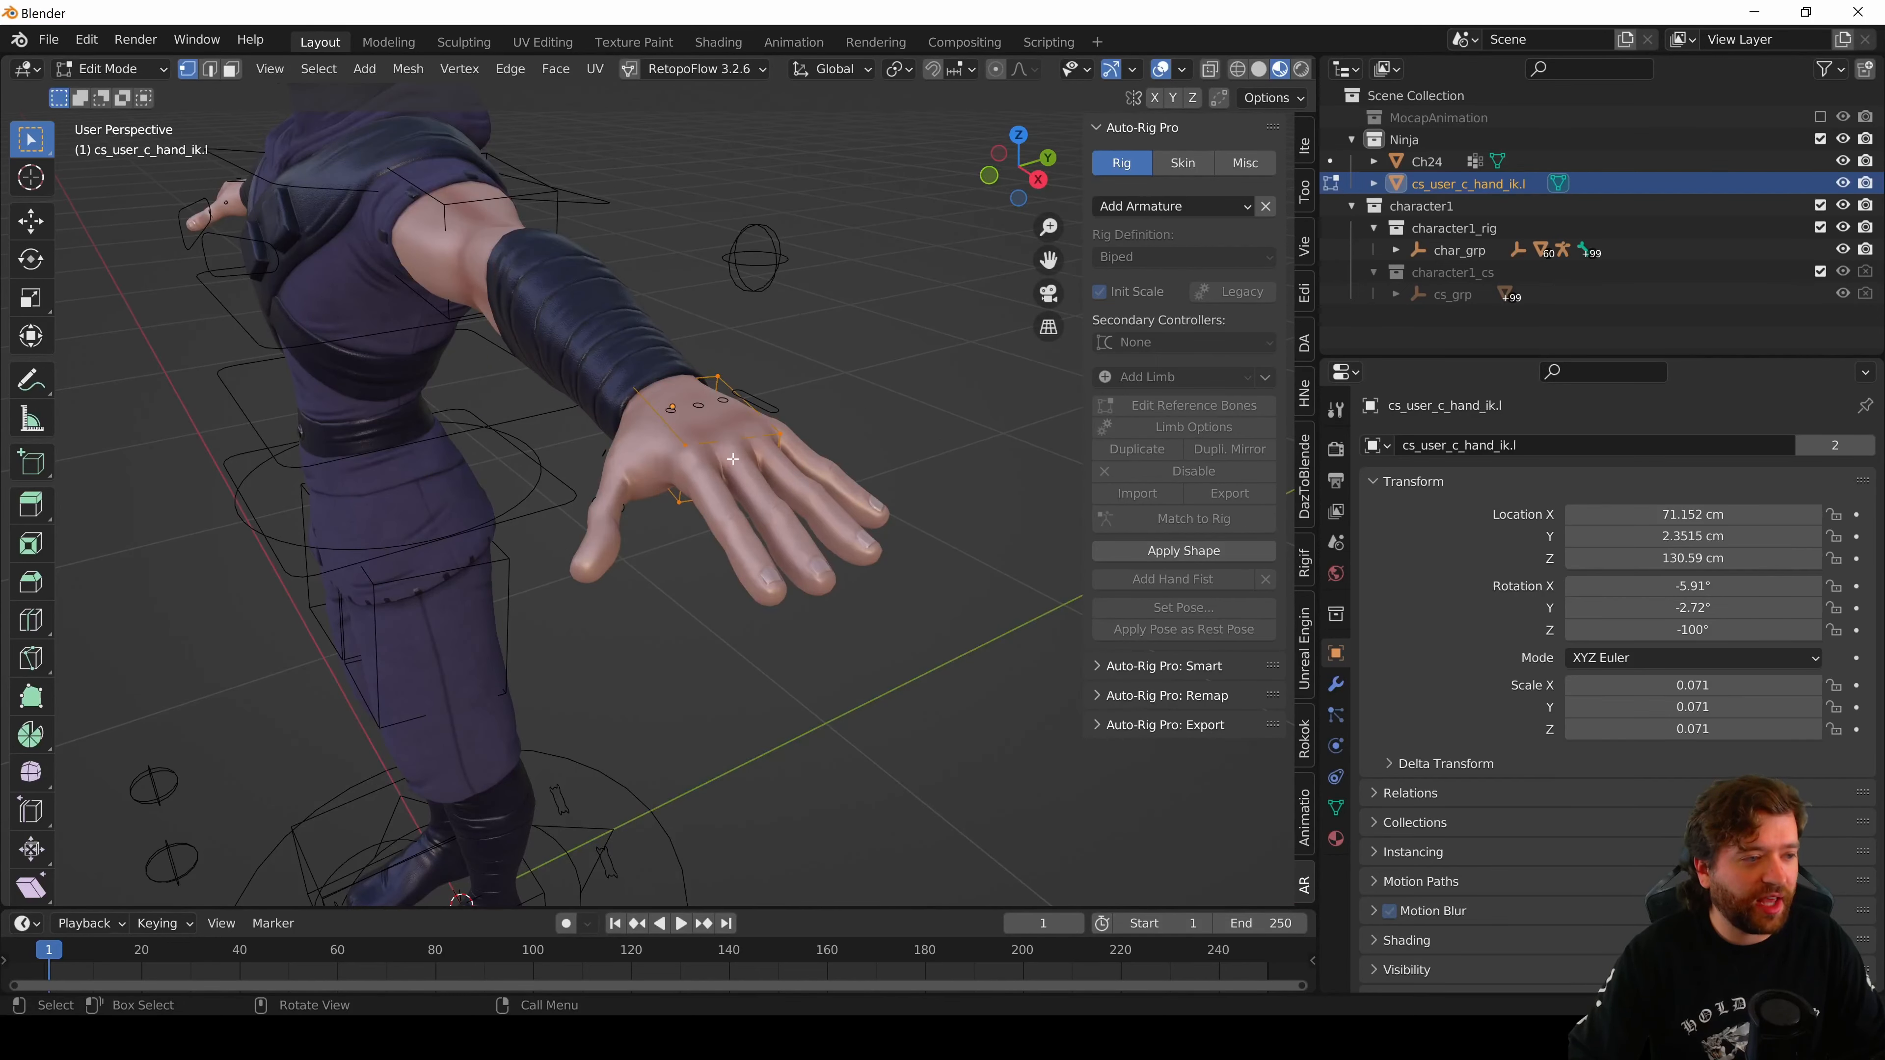
pyautogui.press('s')
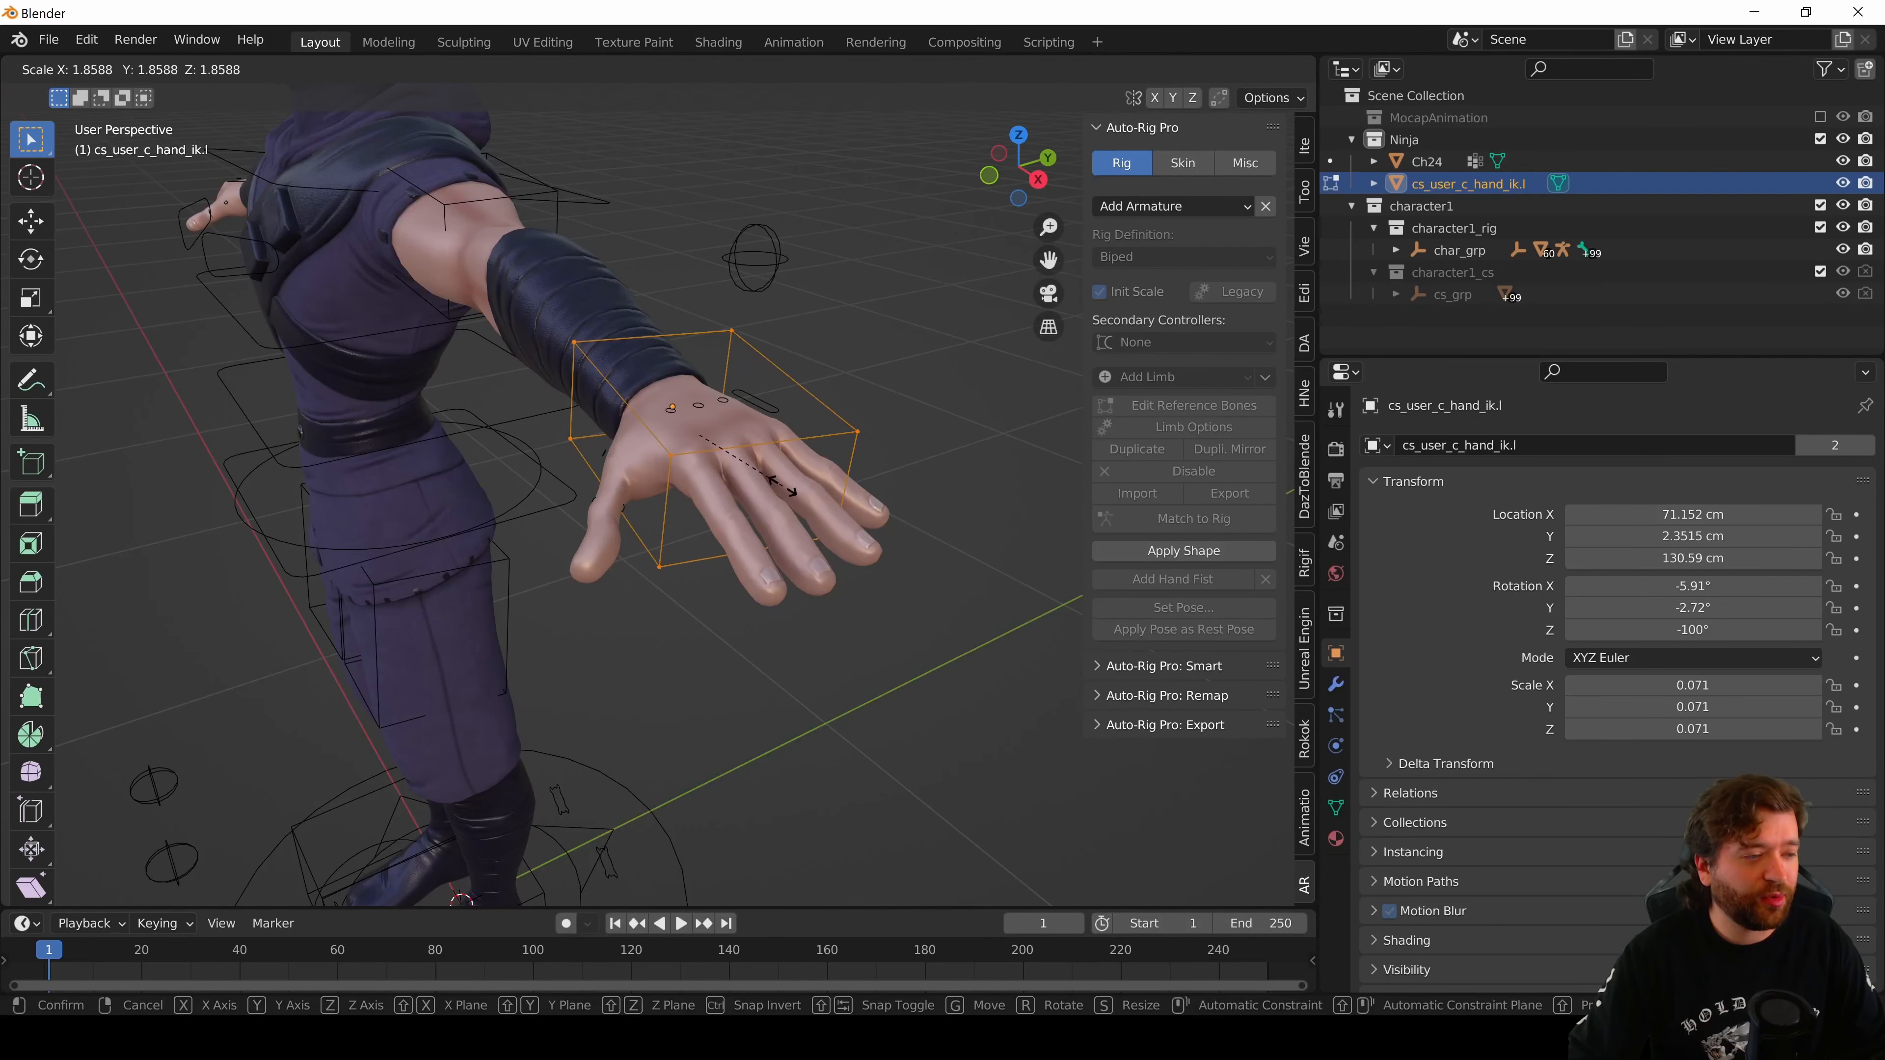
pyautogui.click(782, 488)
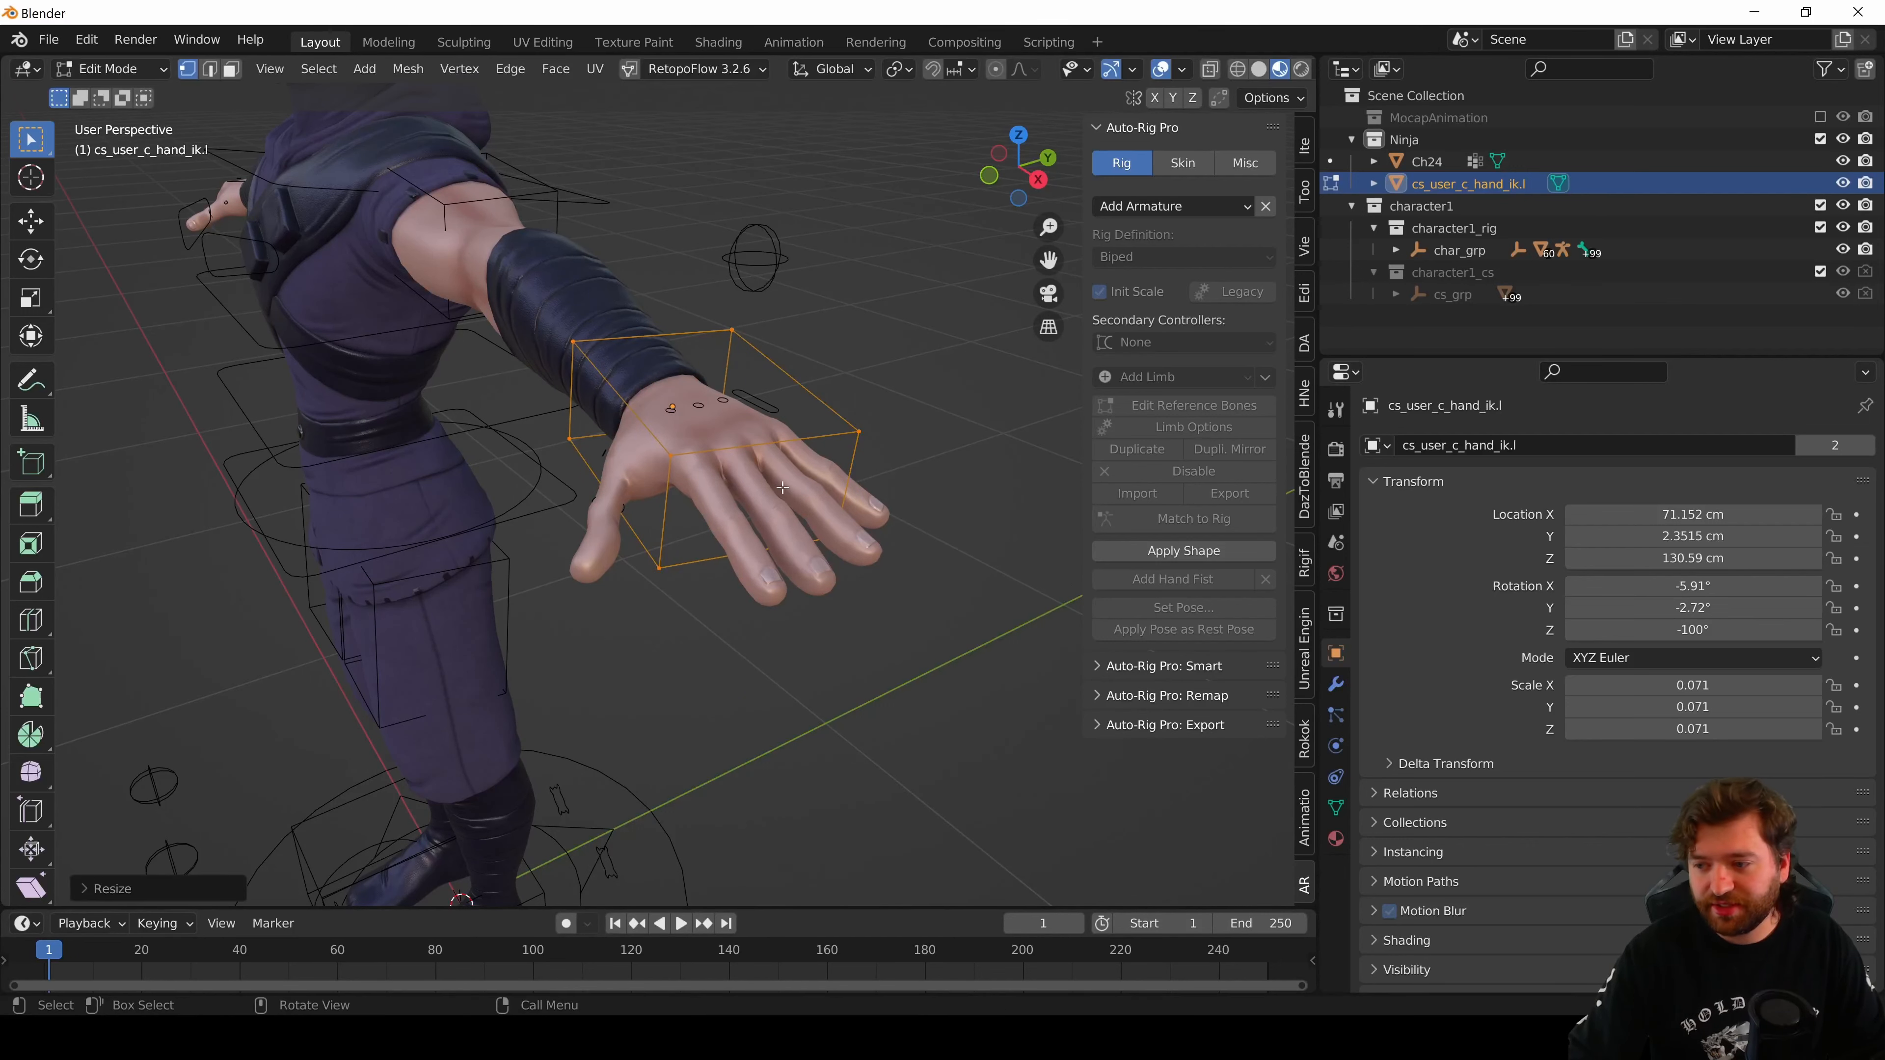
pyautogui.scroll(-5, 673, 476)
pyautogui.moveTo(673, 476); pyautogui.dragTo(791, 460, button='middle')
pyautogui.click(1171, 551)
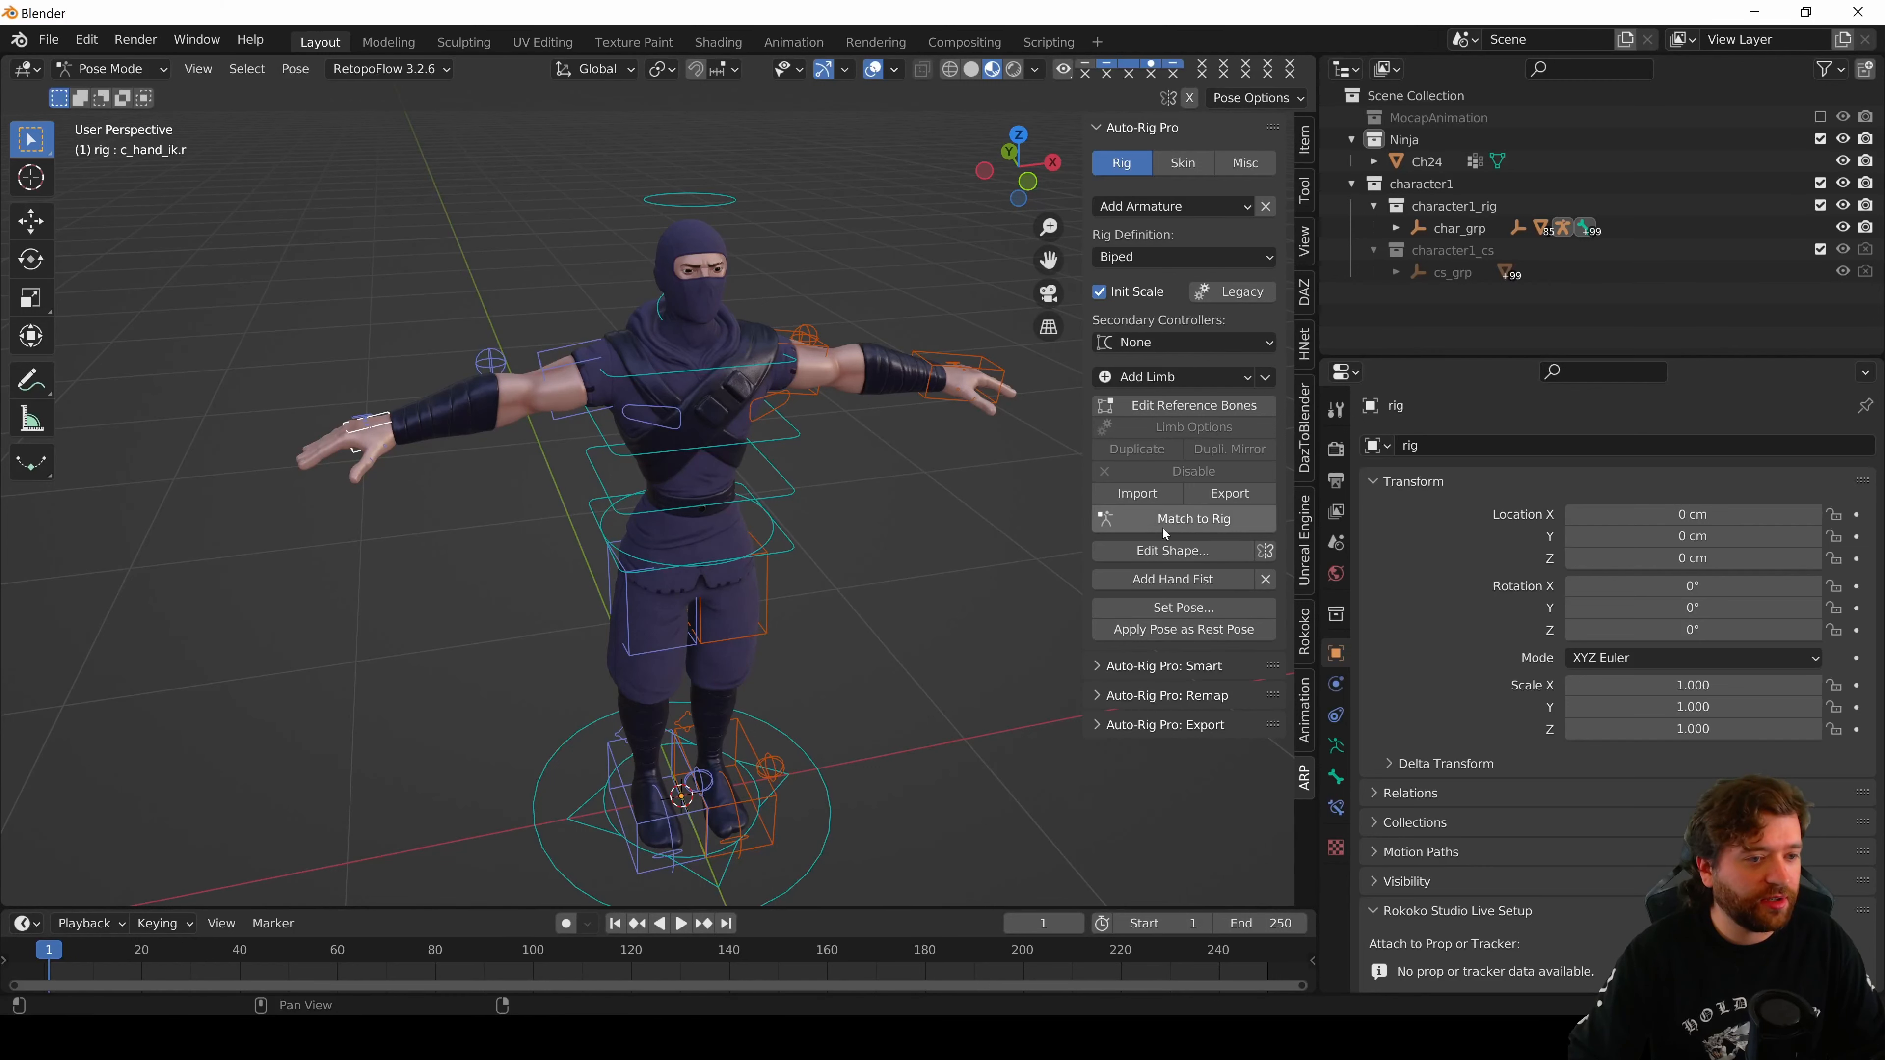
# - Edit the right-hand IK controller's custom shape, enlarge it around the hand and apply the shape
pyautogui.click(1154, 551)
pyautogui.moveTo(445, 454); pyautogui.dragTo(523, 450, button='middle')
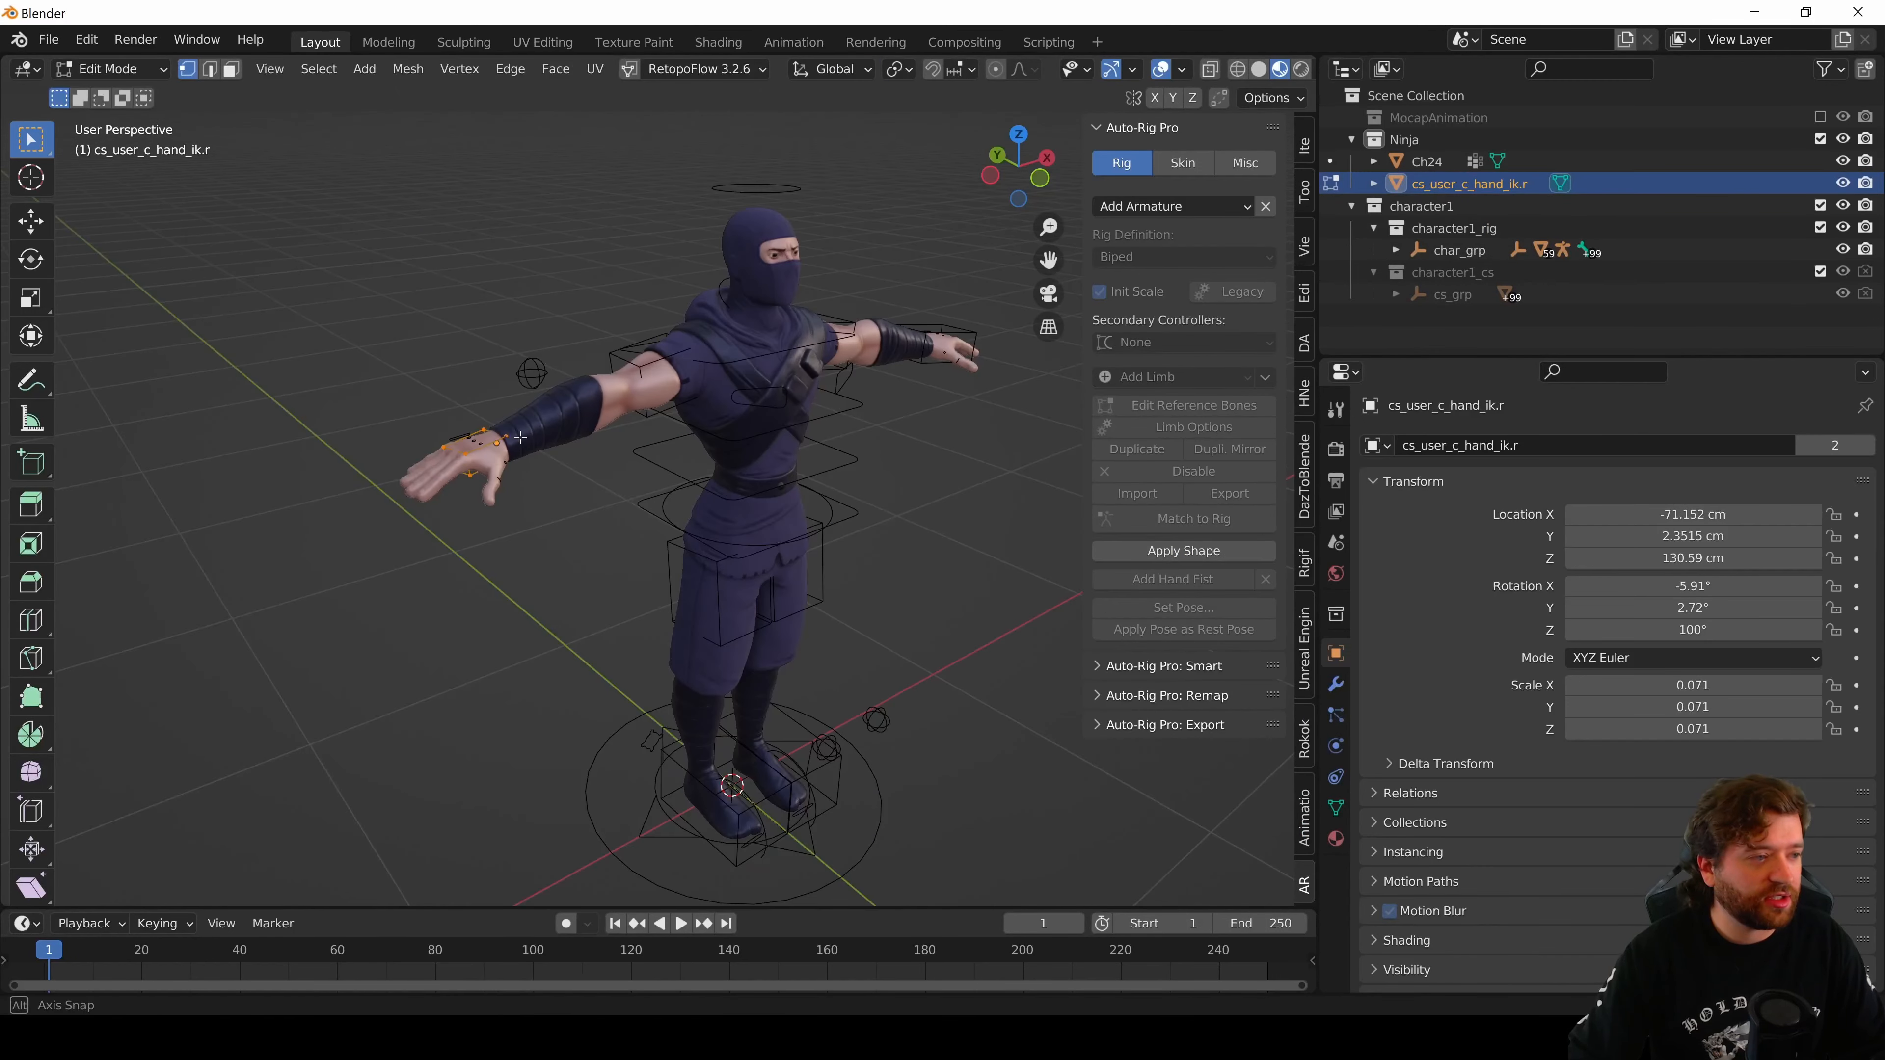
pyautogui.press('s')
pyautogui.click(554, 449)
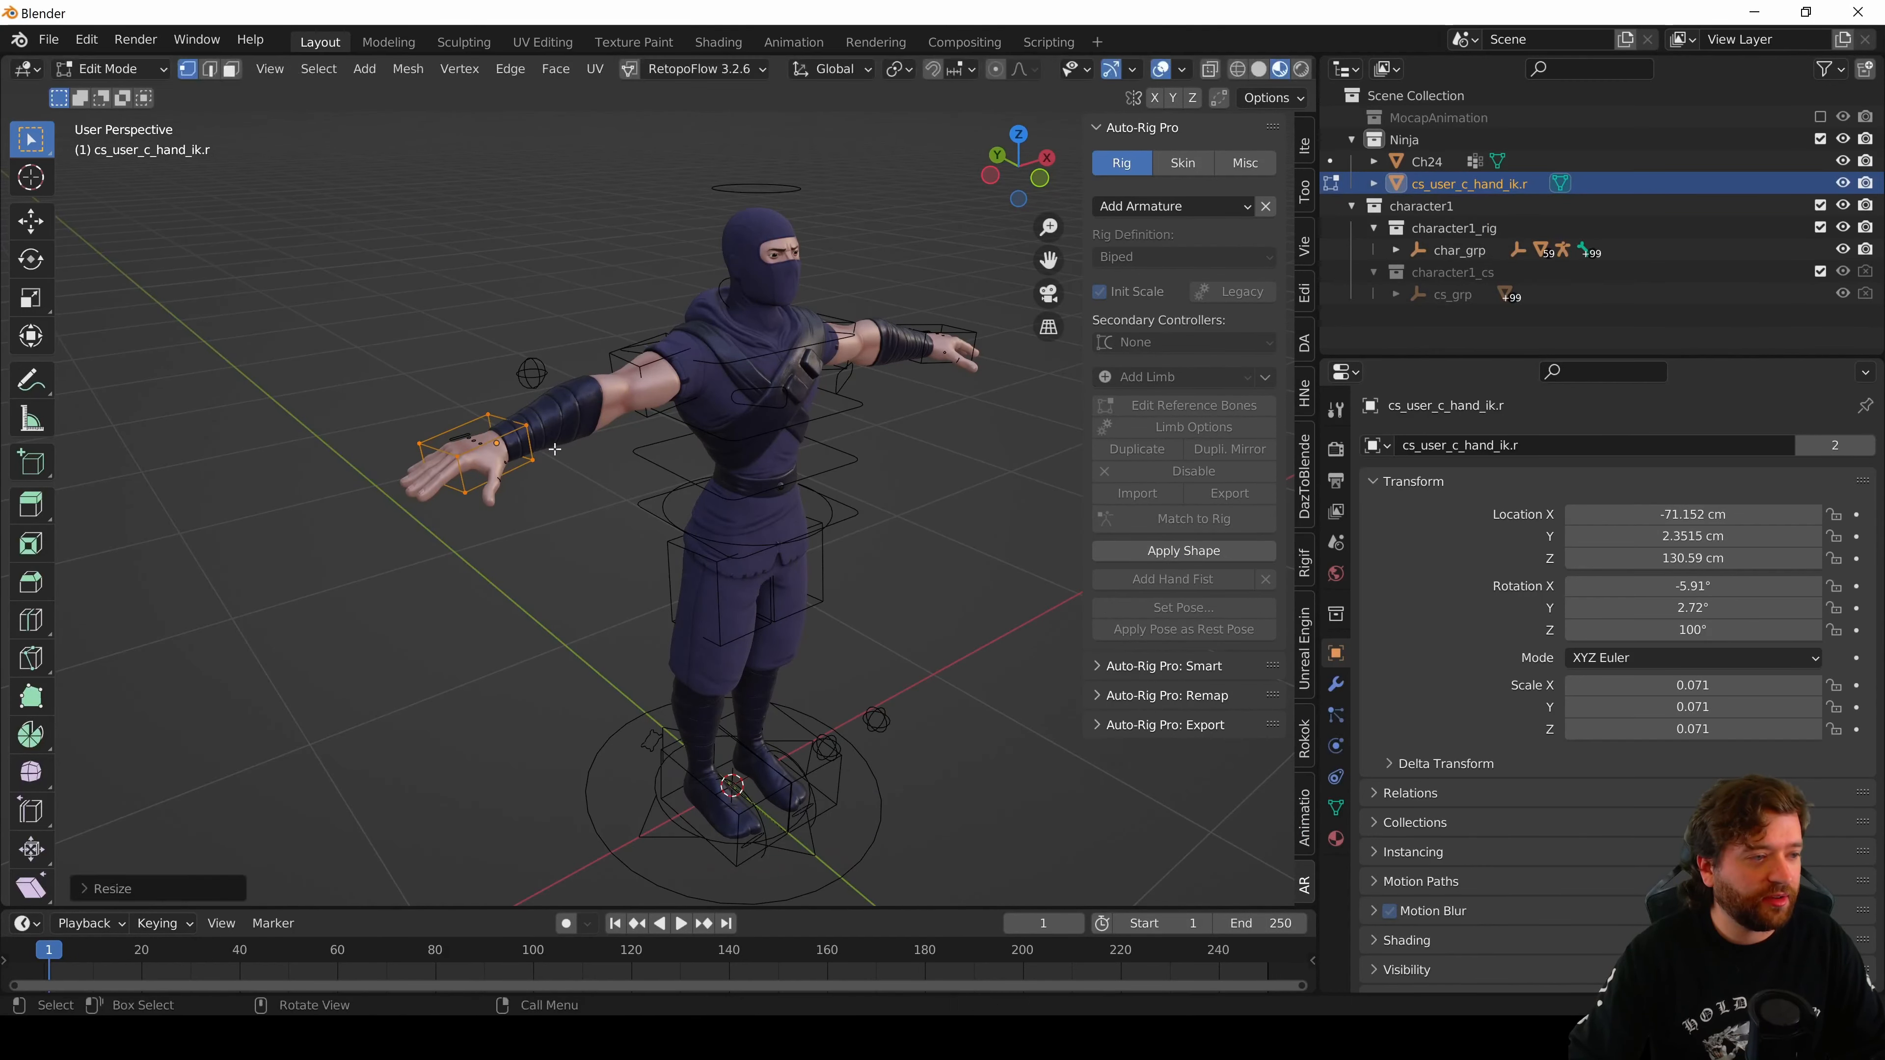
pyautogui.click(1163, 549)
# - Examine the enlarged hand controllers up close and the full set of control shapes around the ninja
pyautogui.scroll(3, 401, 433)
pyautogui.moveTo(399, 433); pyautogui.dragTo(497, 439, button='middle')
pyautogui.moveTo(776, 534); pyautogui.dragTo(632, 463, button='middle')
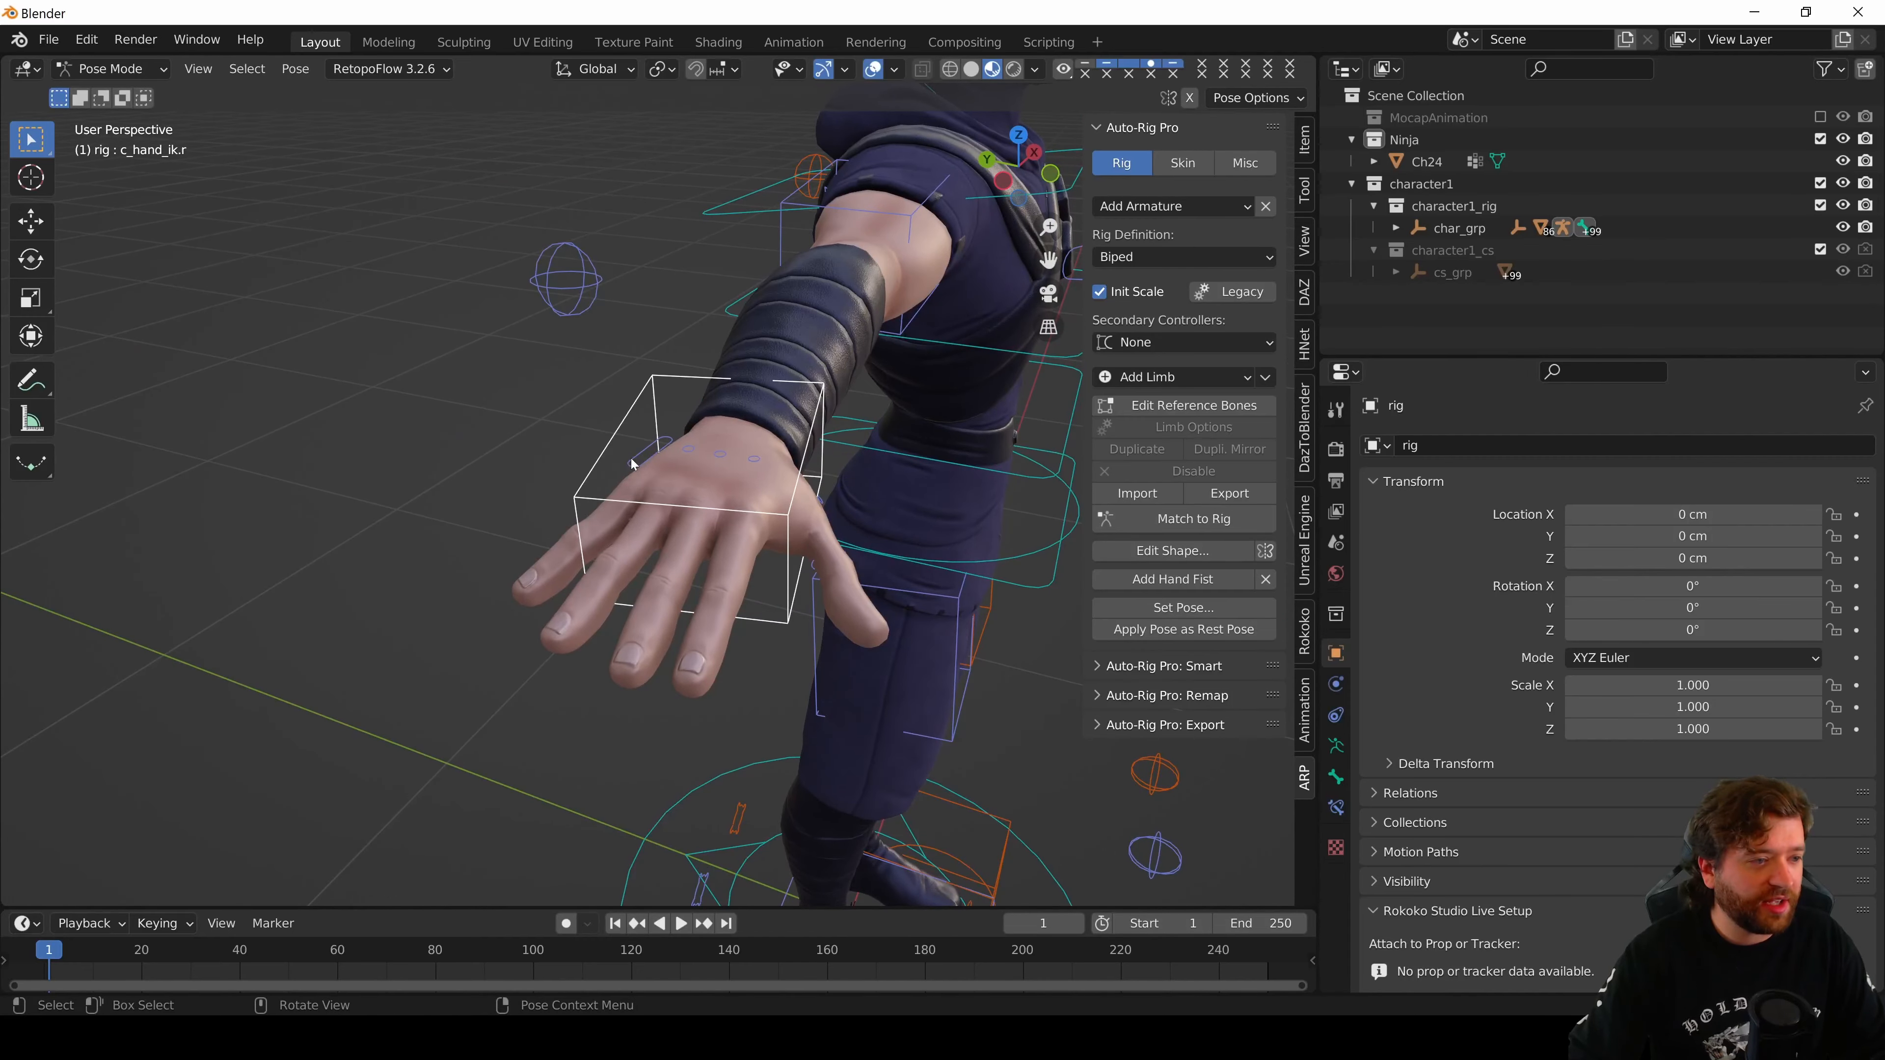
pyautogui.moveTo(775, 472); pyautogui.dragTo(543, 444, button='middle')
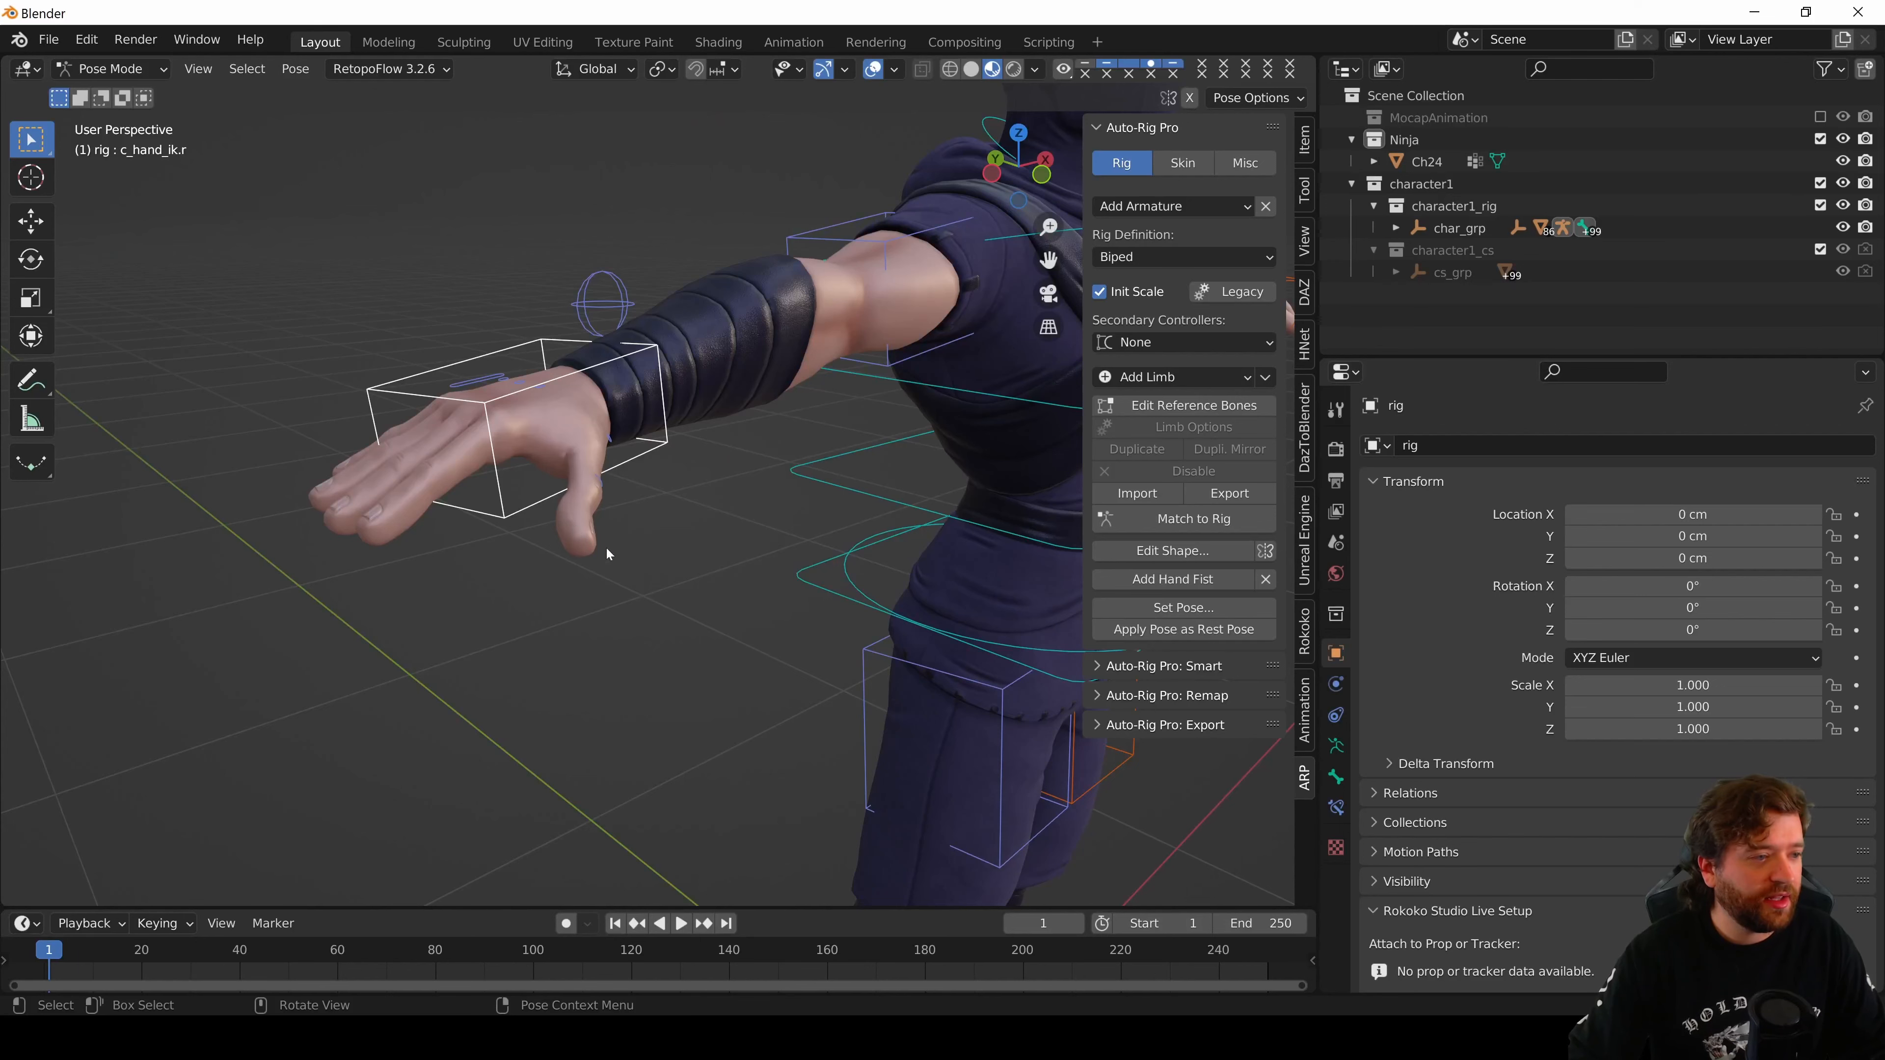
pyautogui.moveTo(694, 525); pyautogui.dragTo(590, 511, button='middle')
pyautogui.scroll(-3, 590, 511)
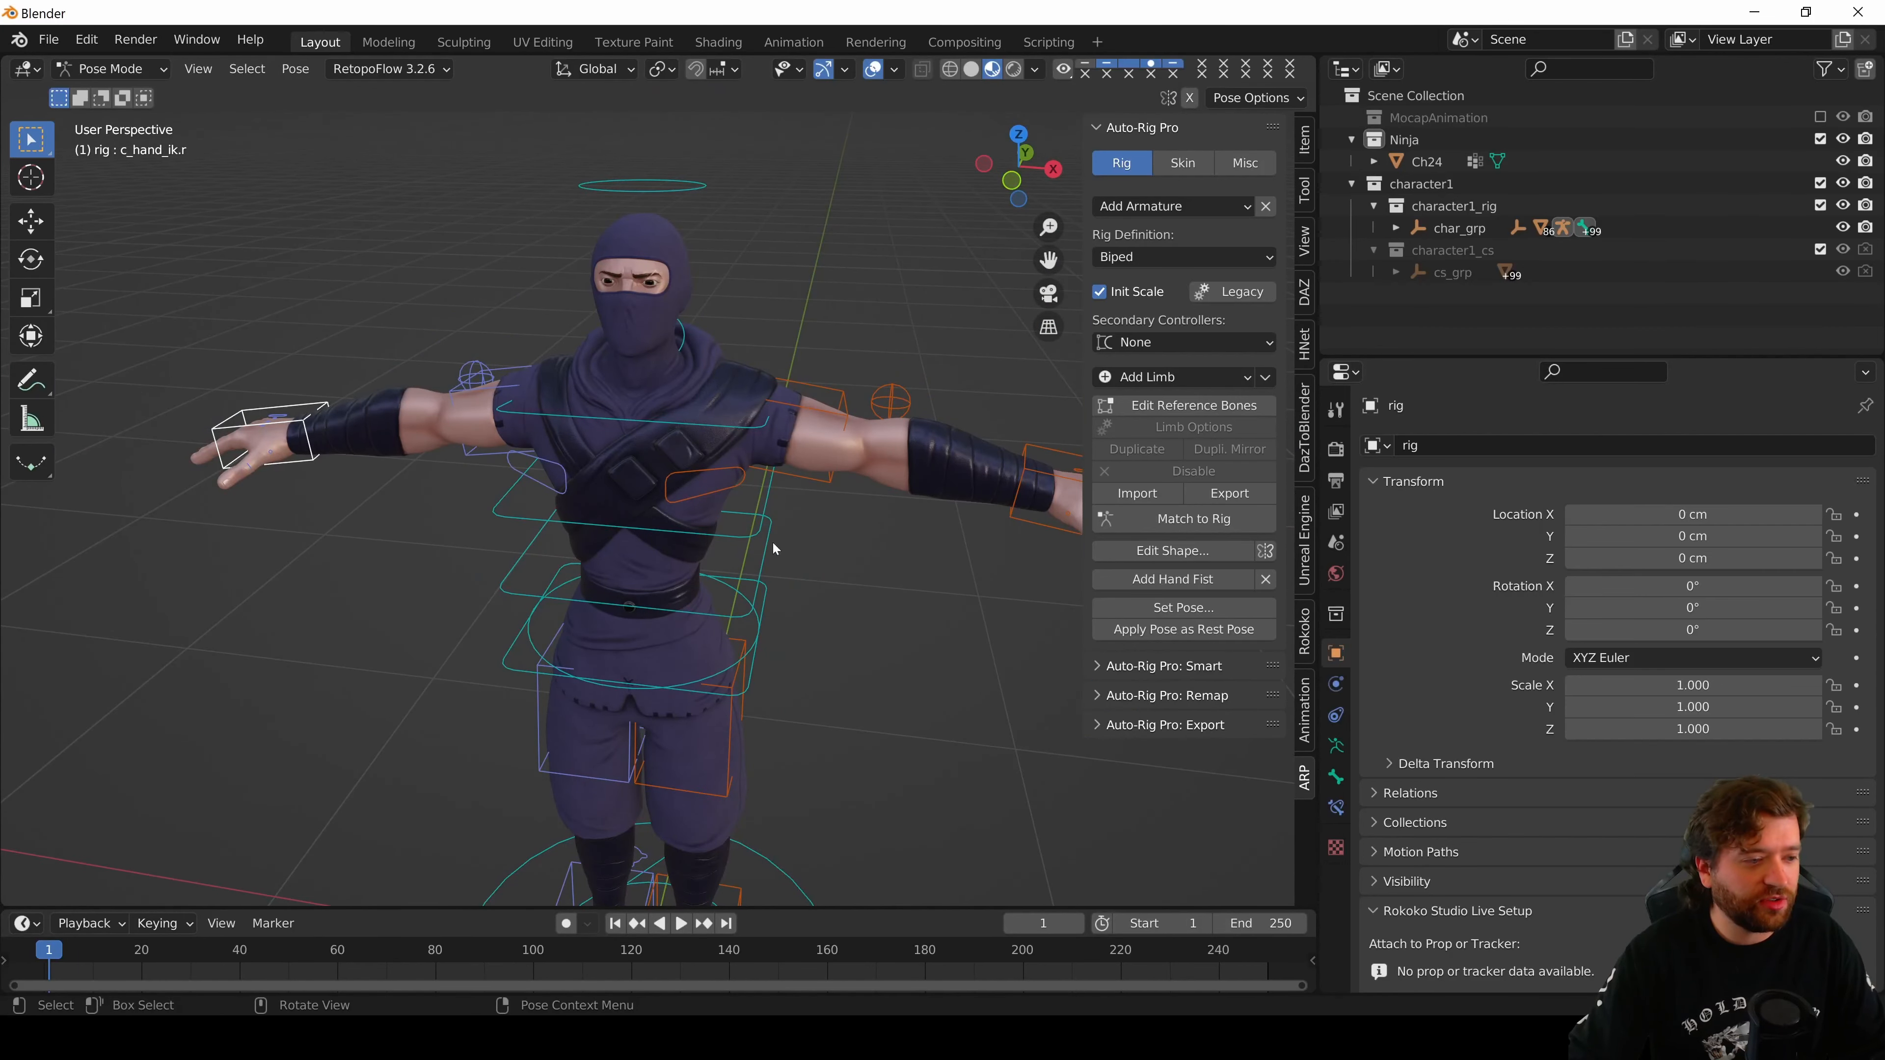
pyautogui.moveTo(772, 546); pyautogui.dragTo(690, 468, button='middle')
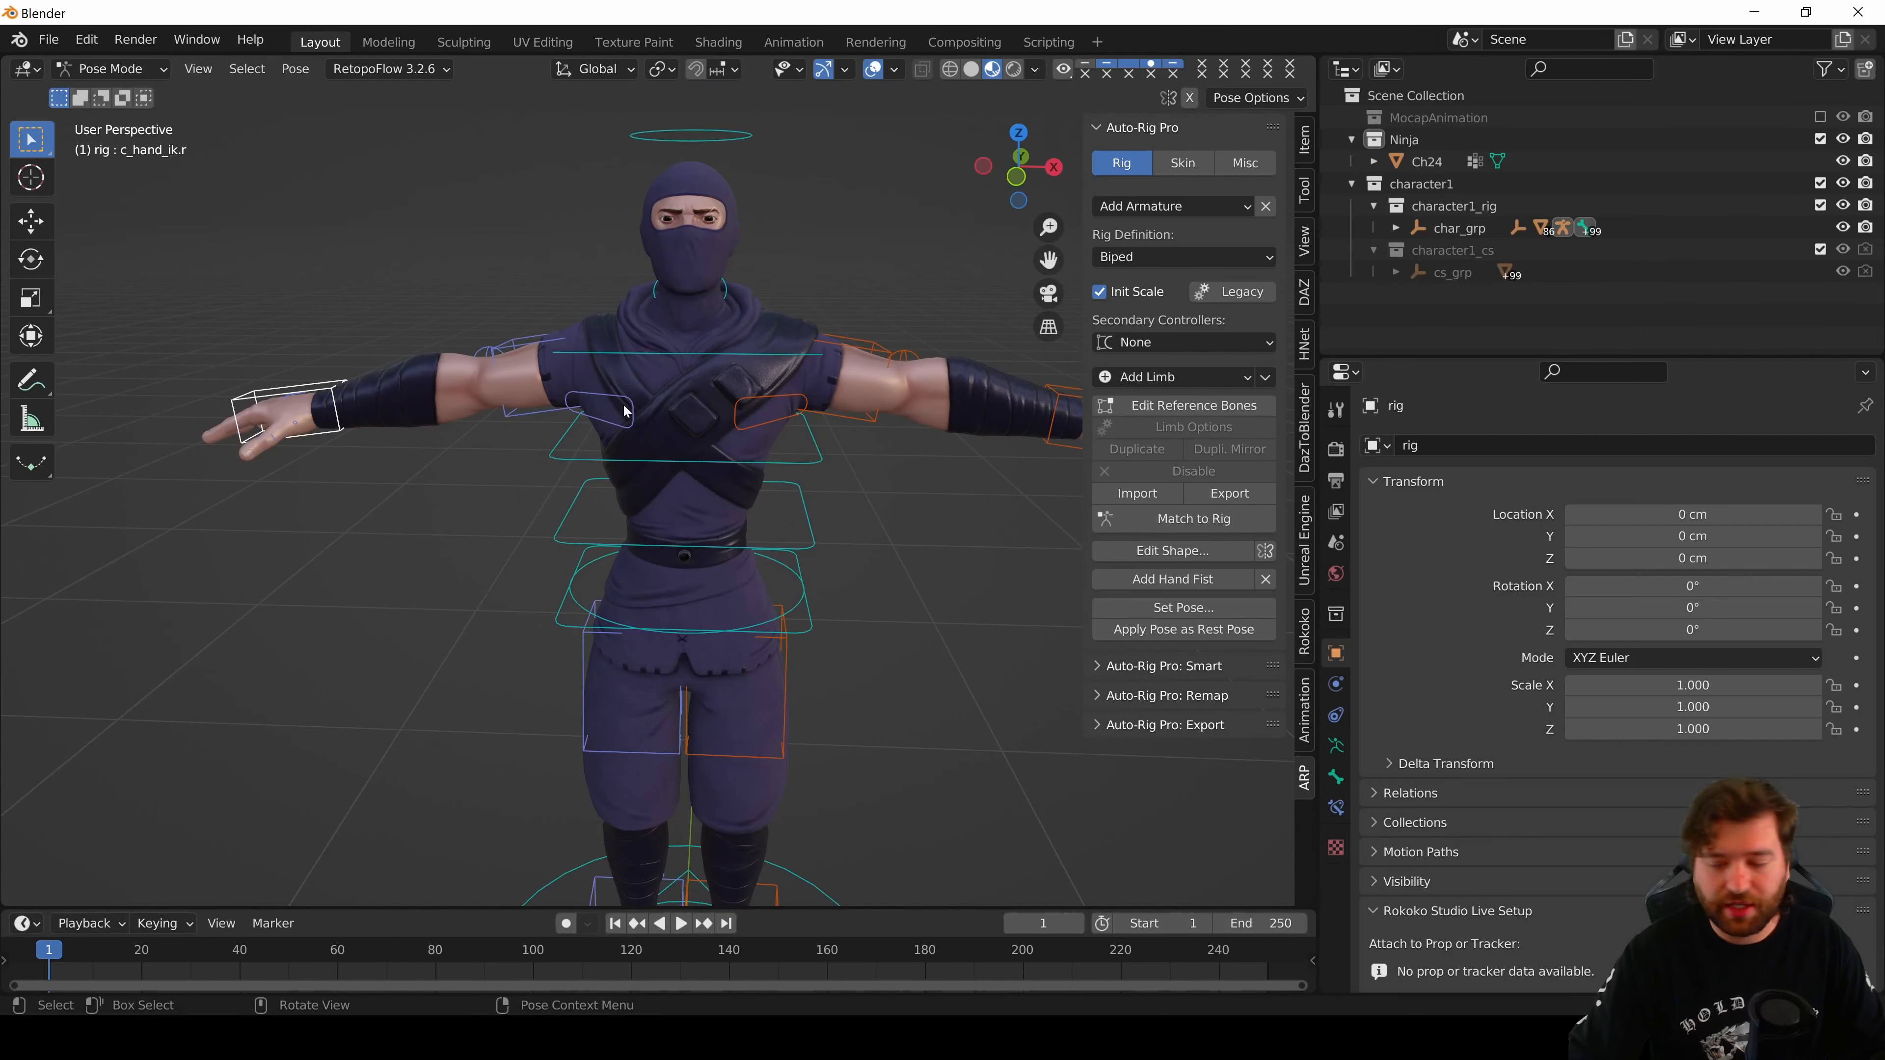
pyautogui.moveTo(624, 410); pyautogui.dragTo(766, 518, button='middle')
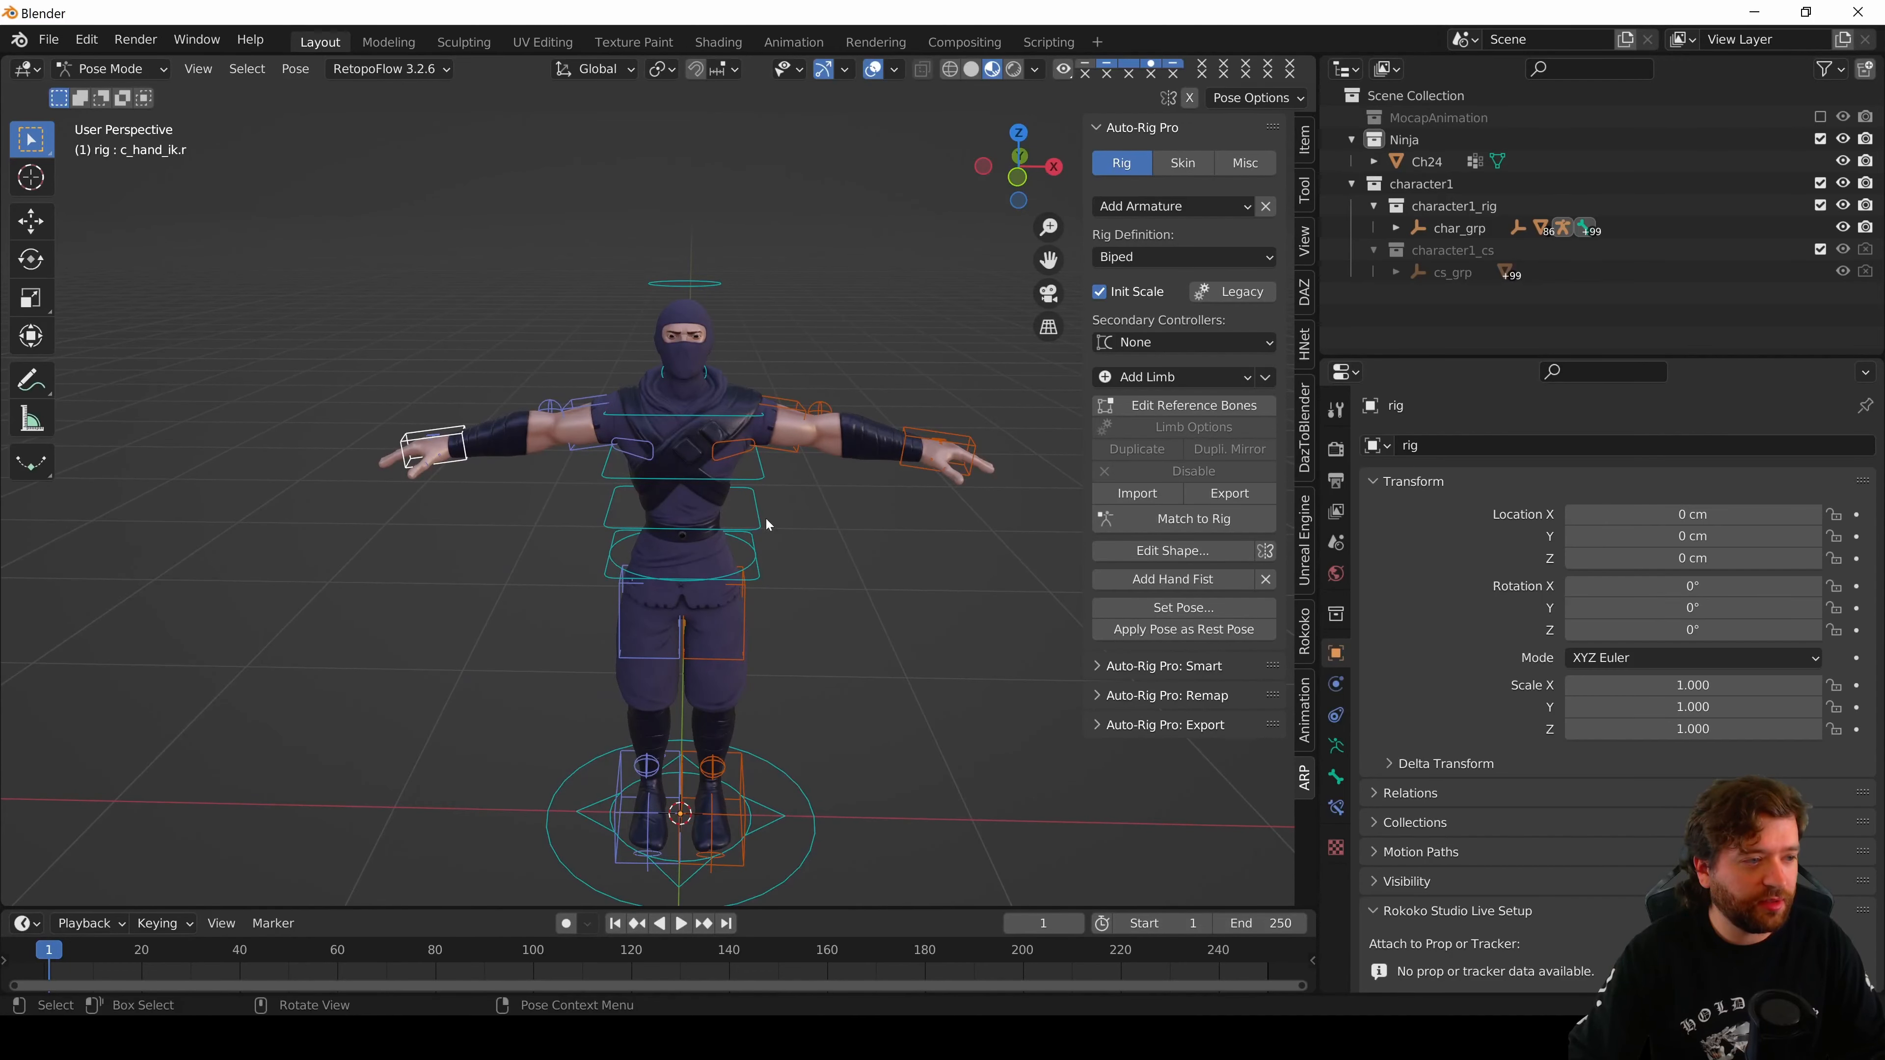
# - Test-move the left-hand IK controller down and inward, and cancel the move
pyautogui.click(939, 452)
pyautogui.press('g')
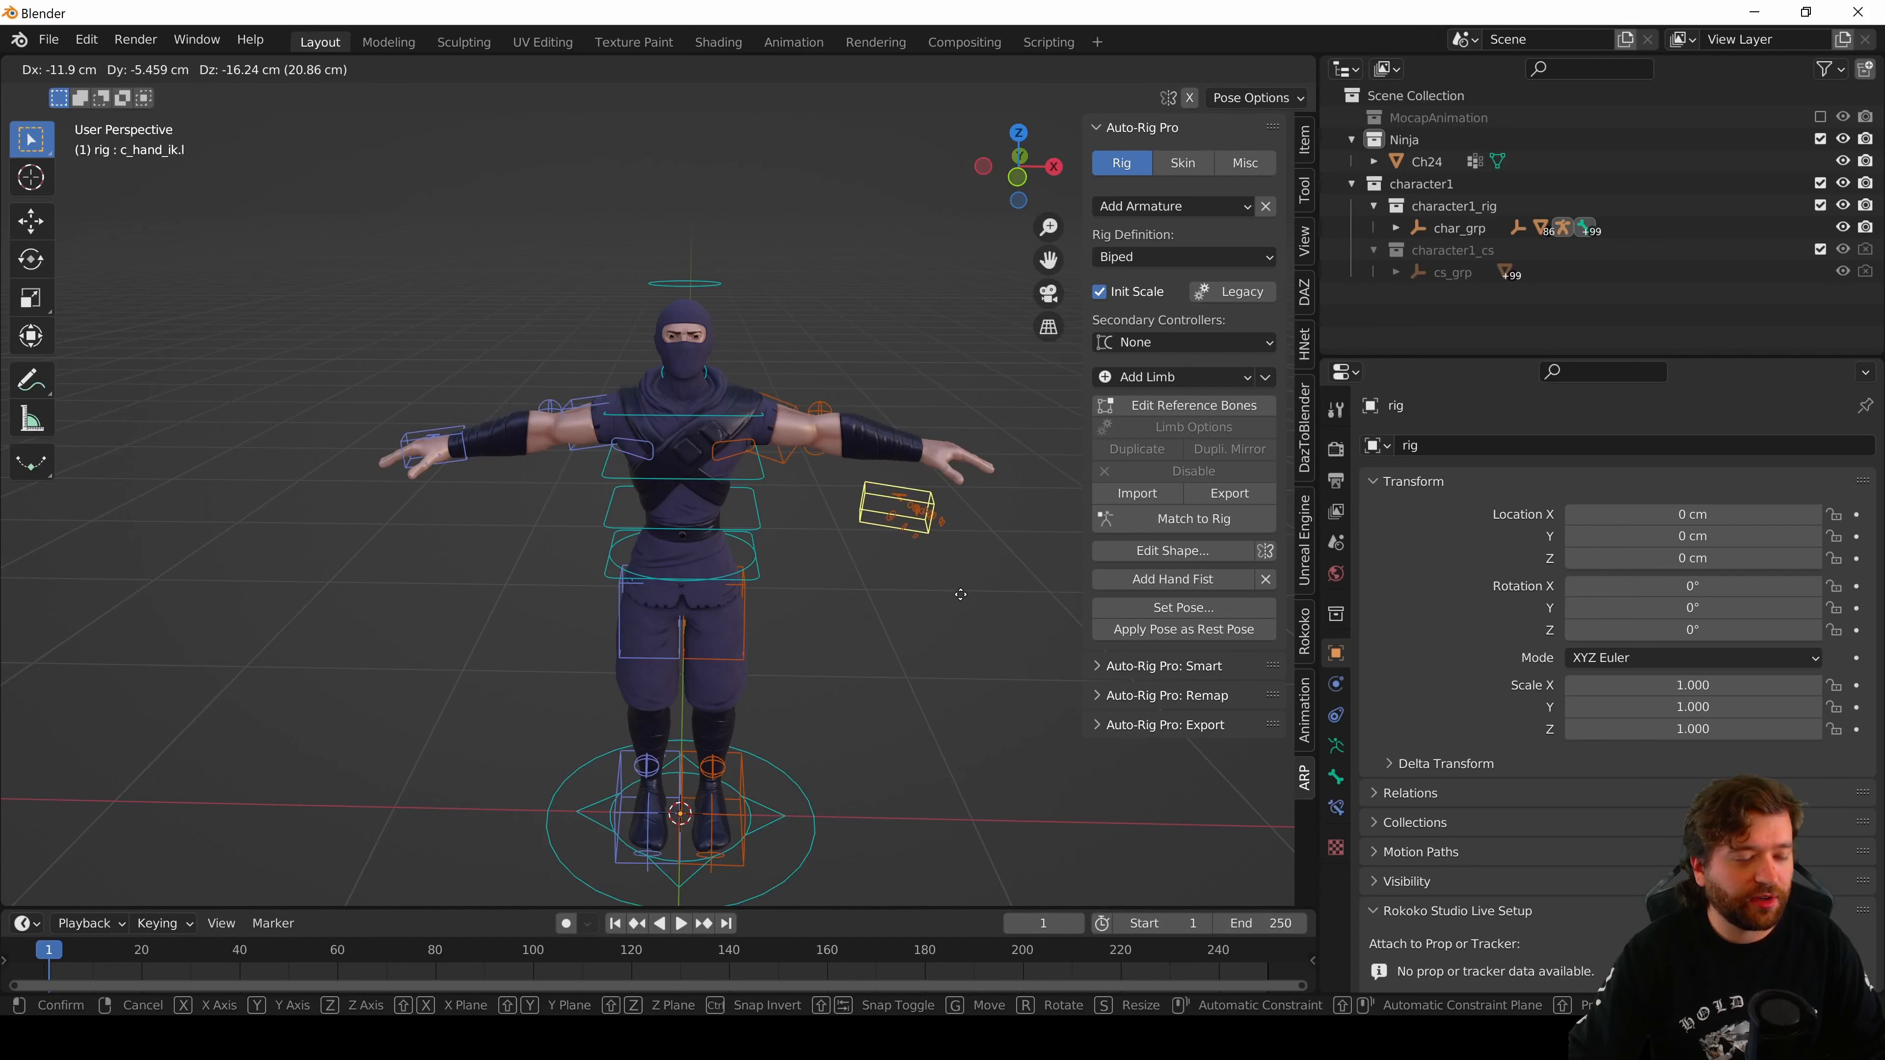
pyautogui.press('Escape')
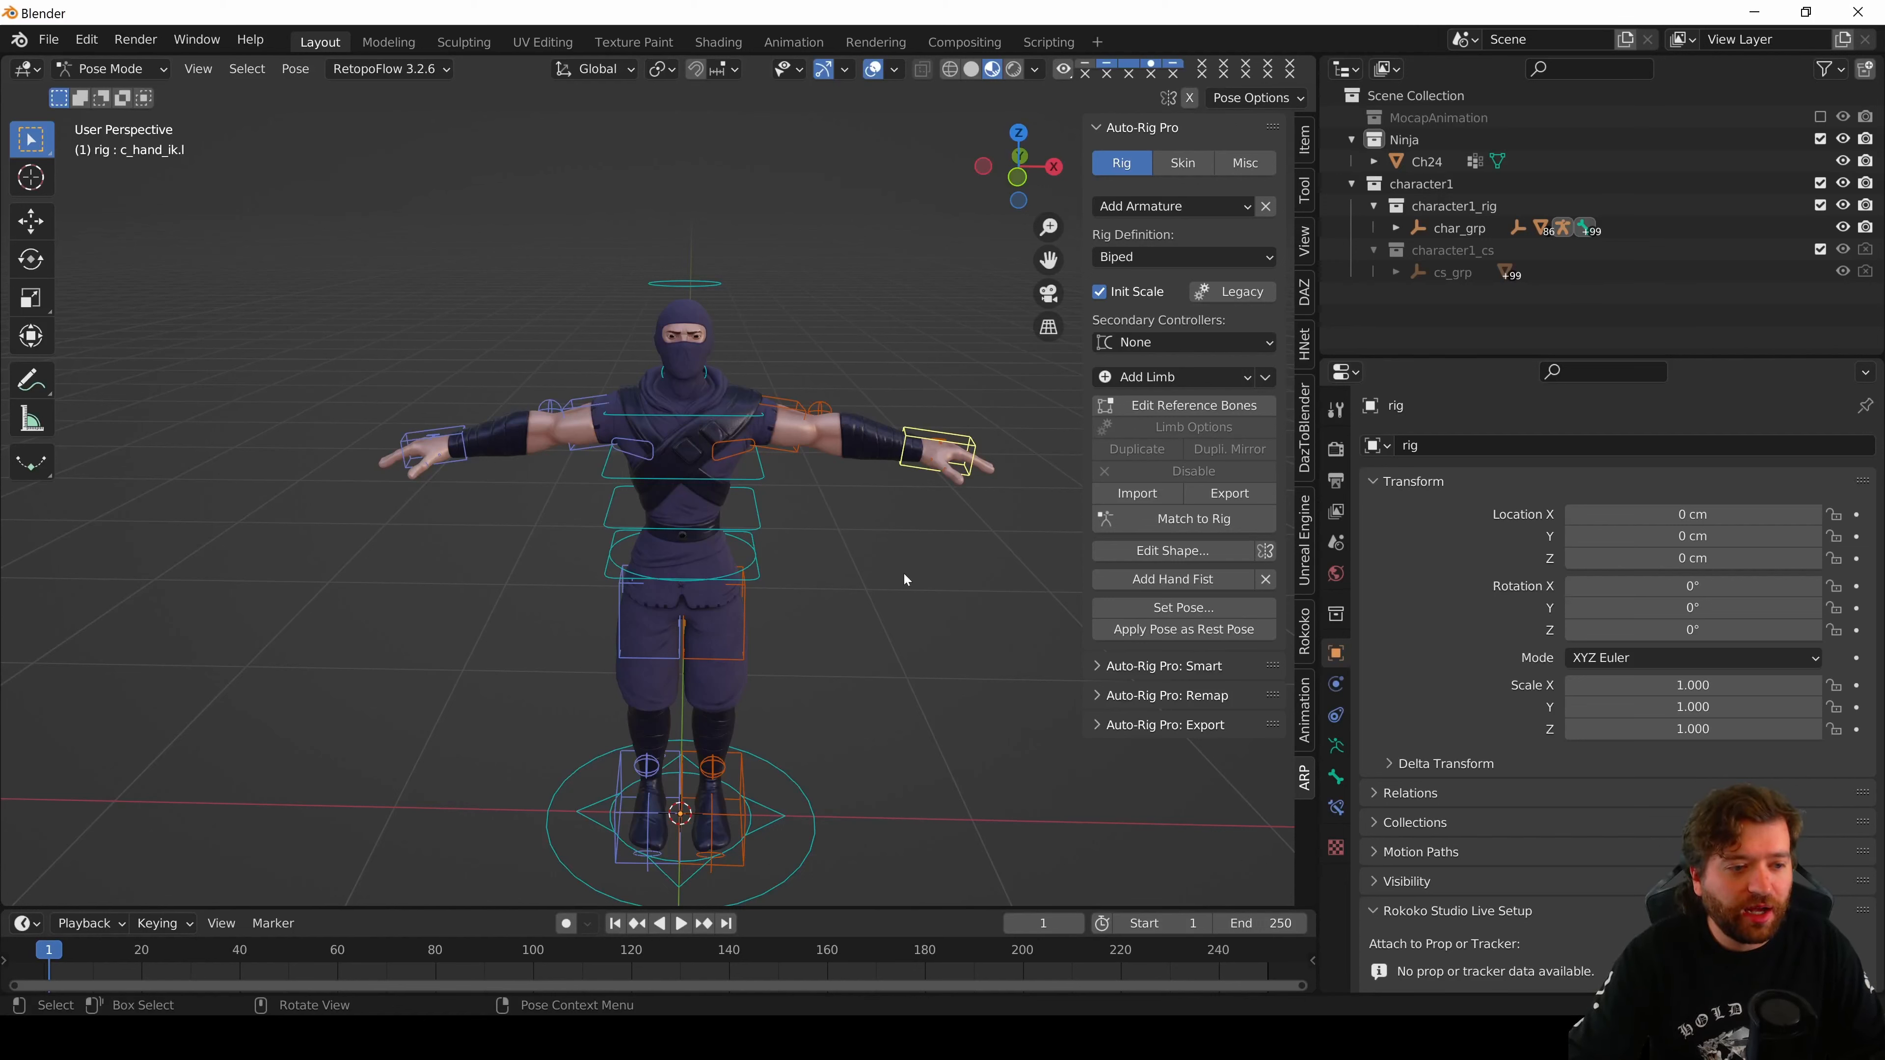
# - In Object Mode, select the ninja mesh and the rig and bind them with Auto-Rig Pro's Heat Maps engine
pyautogui.click(1183, 163)
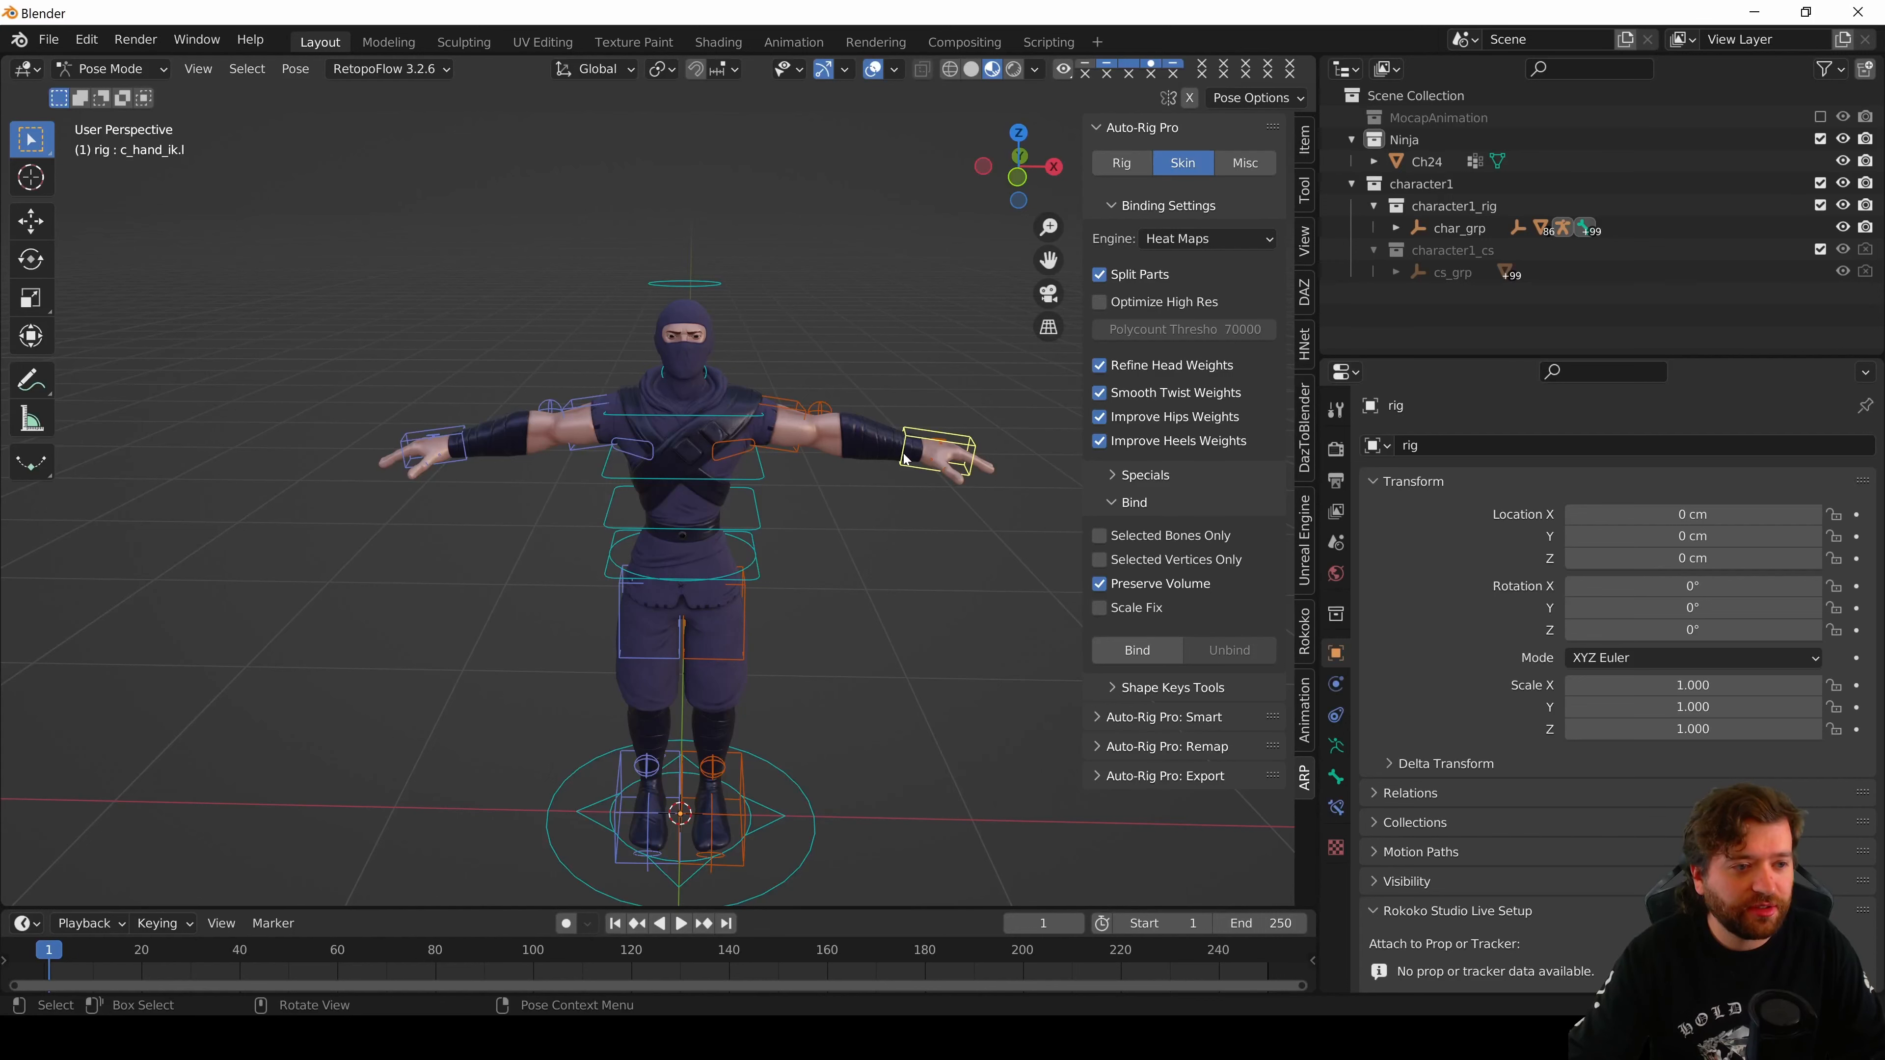
pyautogui.moveTo(905, 458); pyautogui.dragTo(844, 331, button='middle')
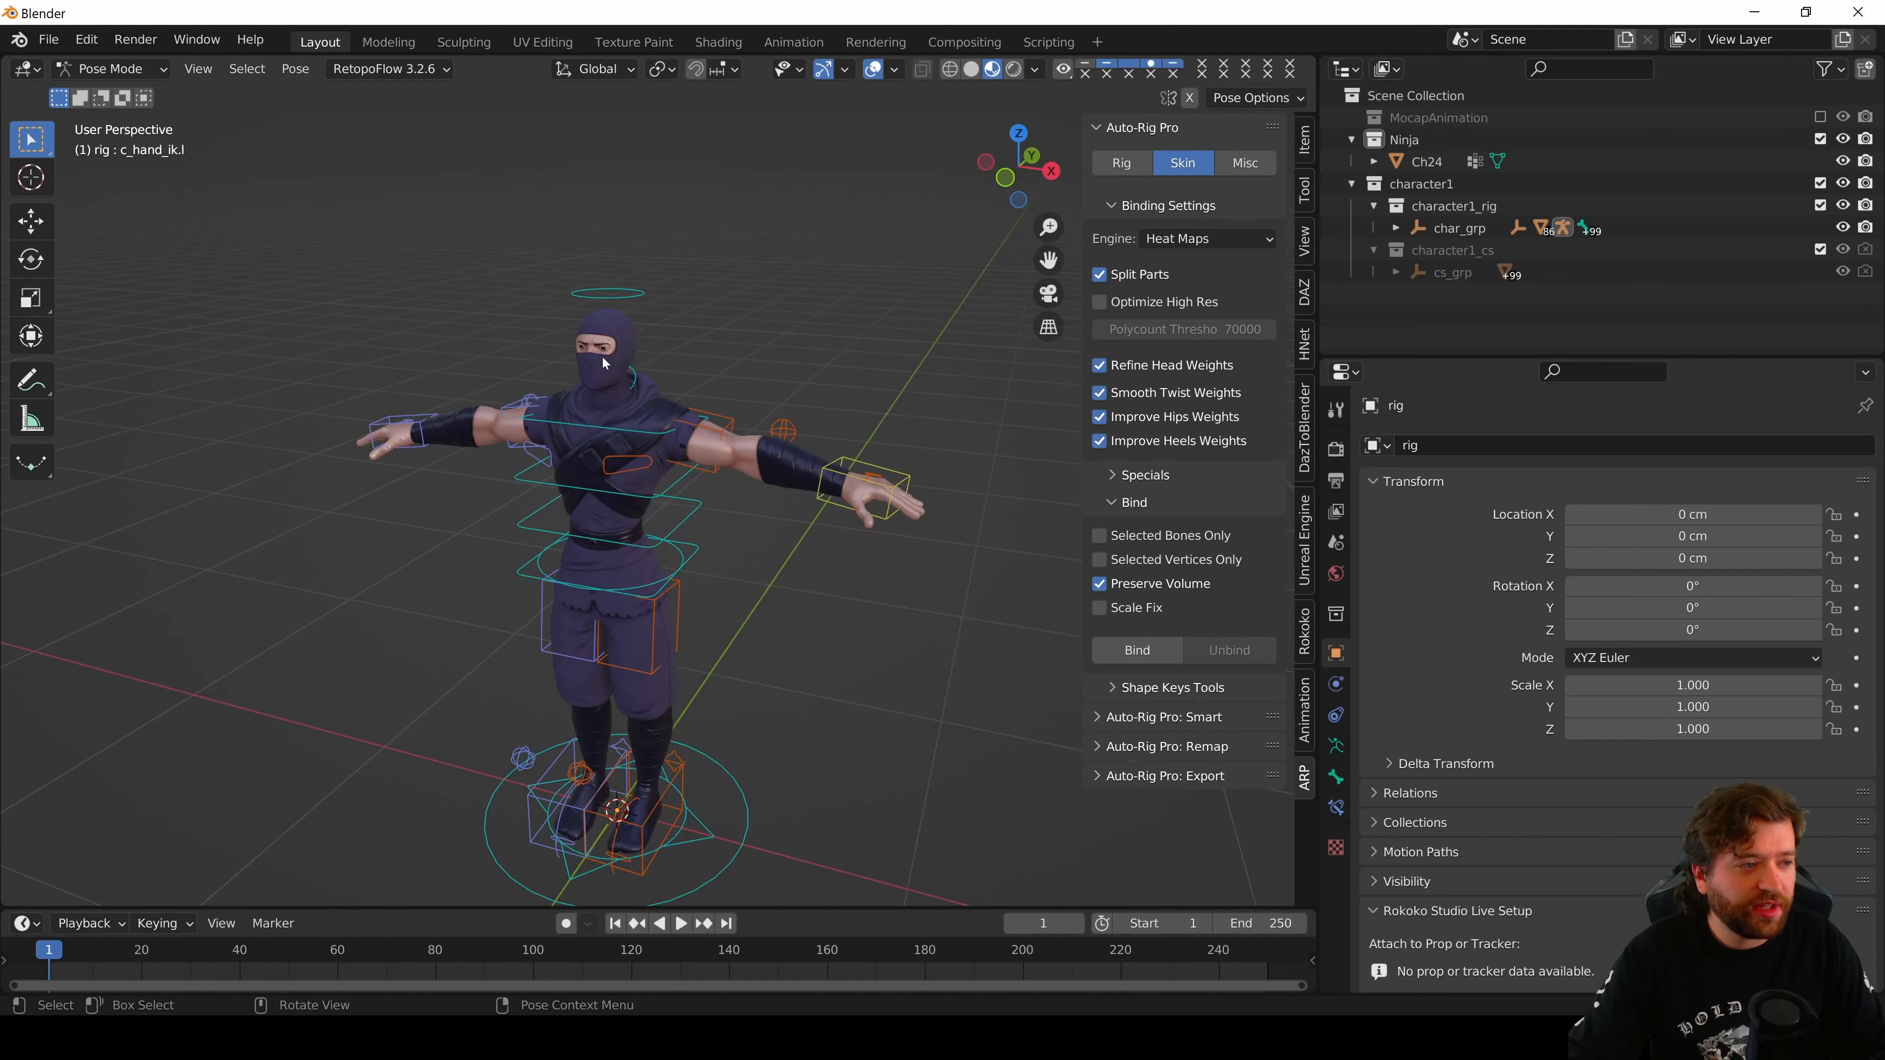
pyautogui.click(111, 68)
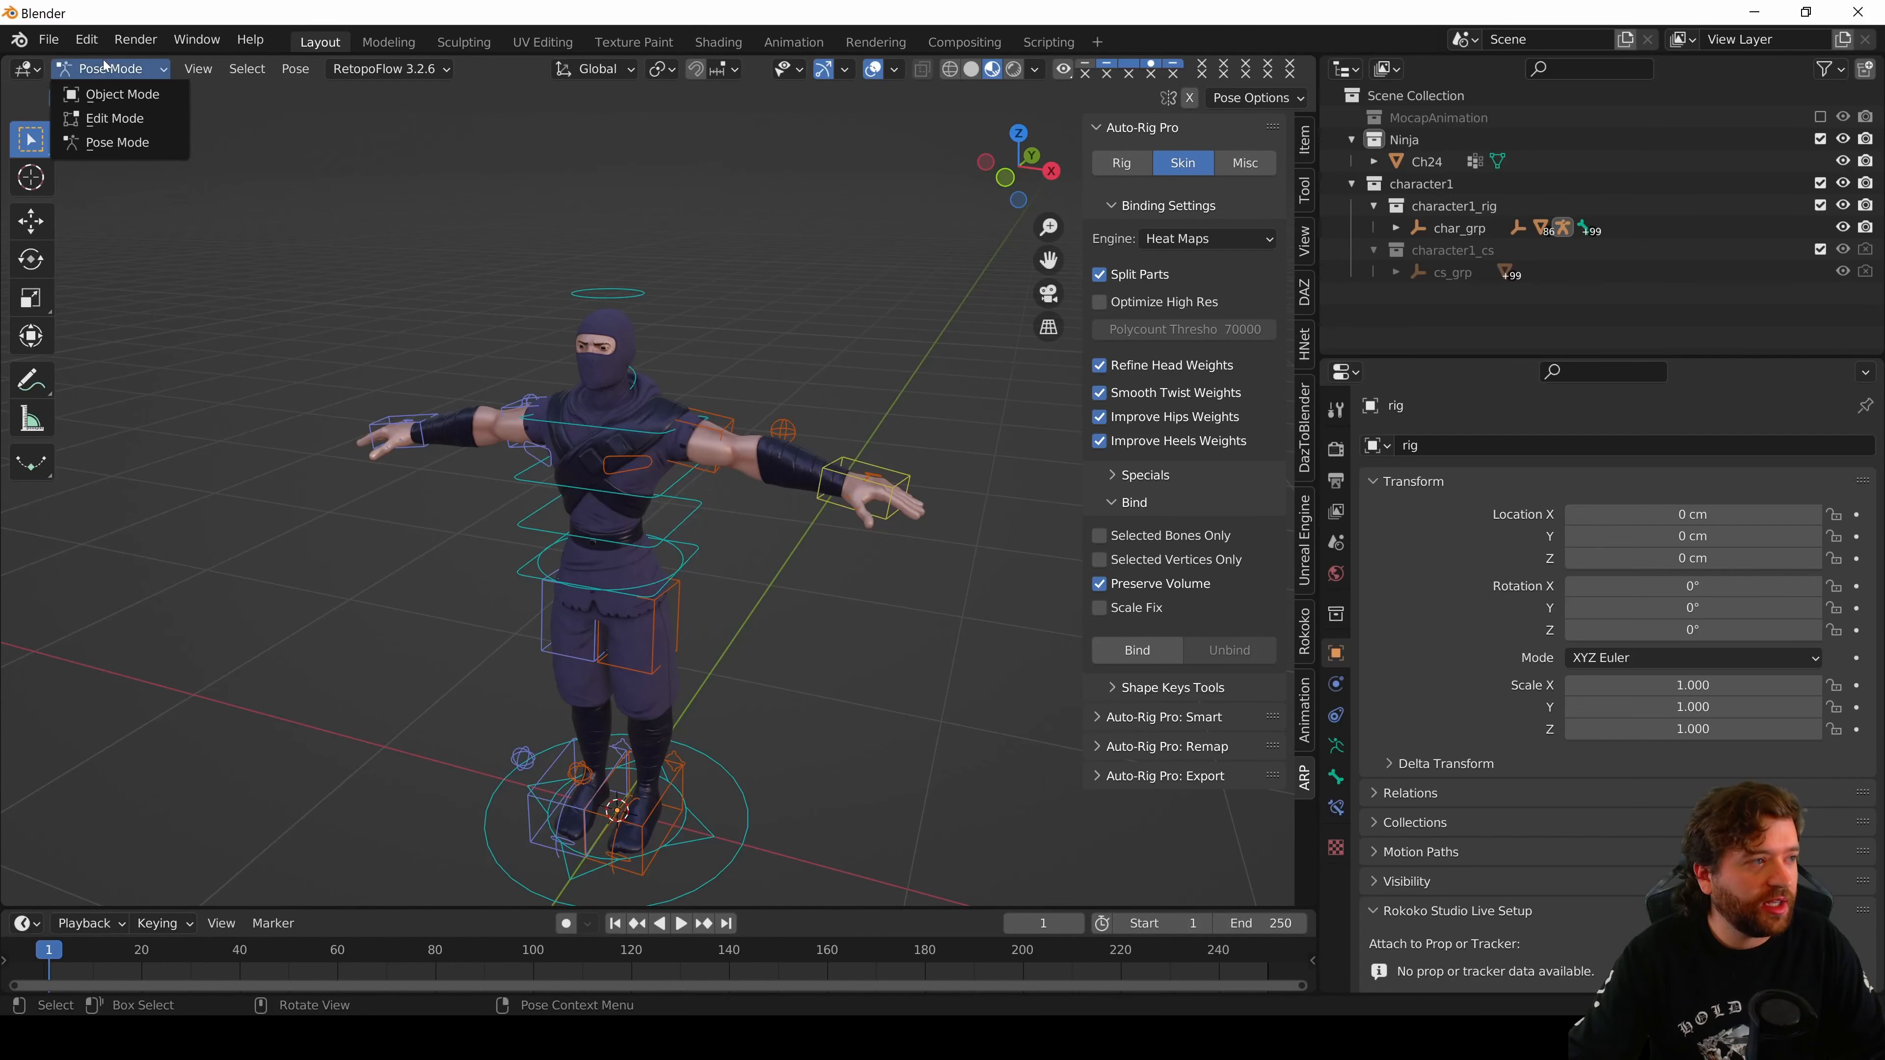
pyautogui.click(112, 98)
pyautogui.click(785, 341)
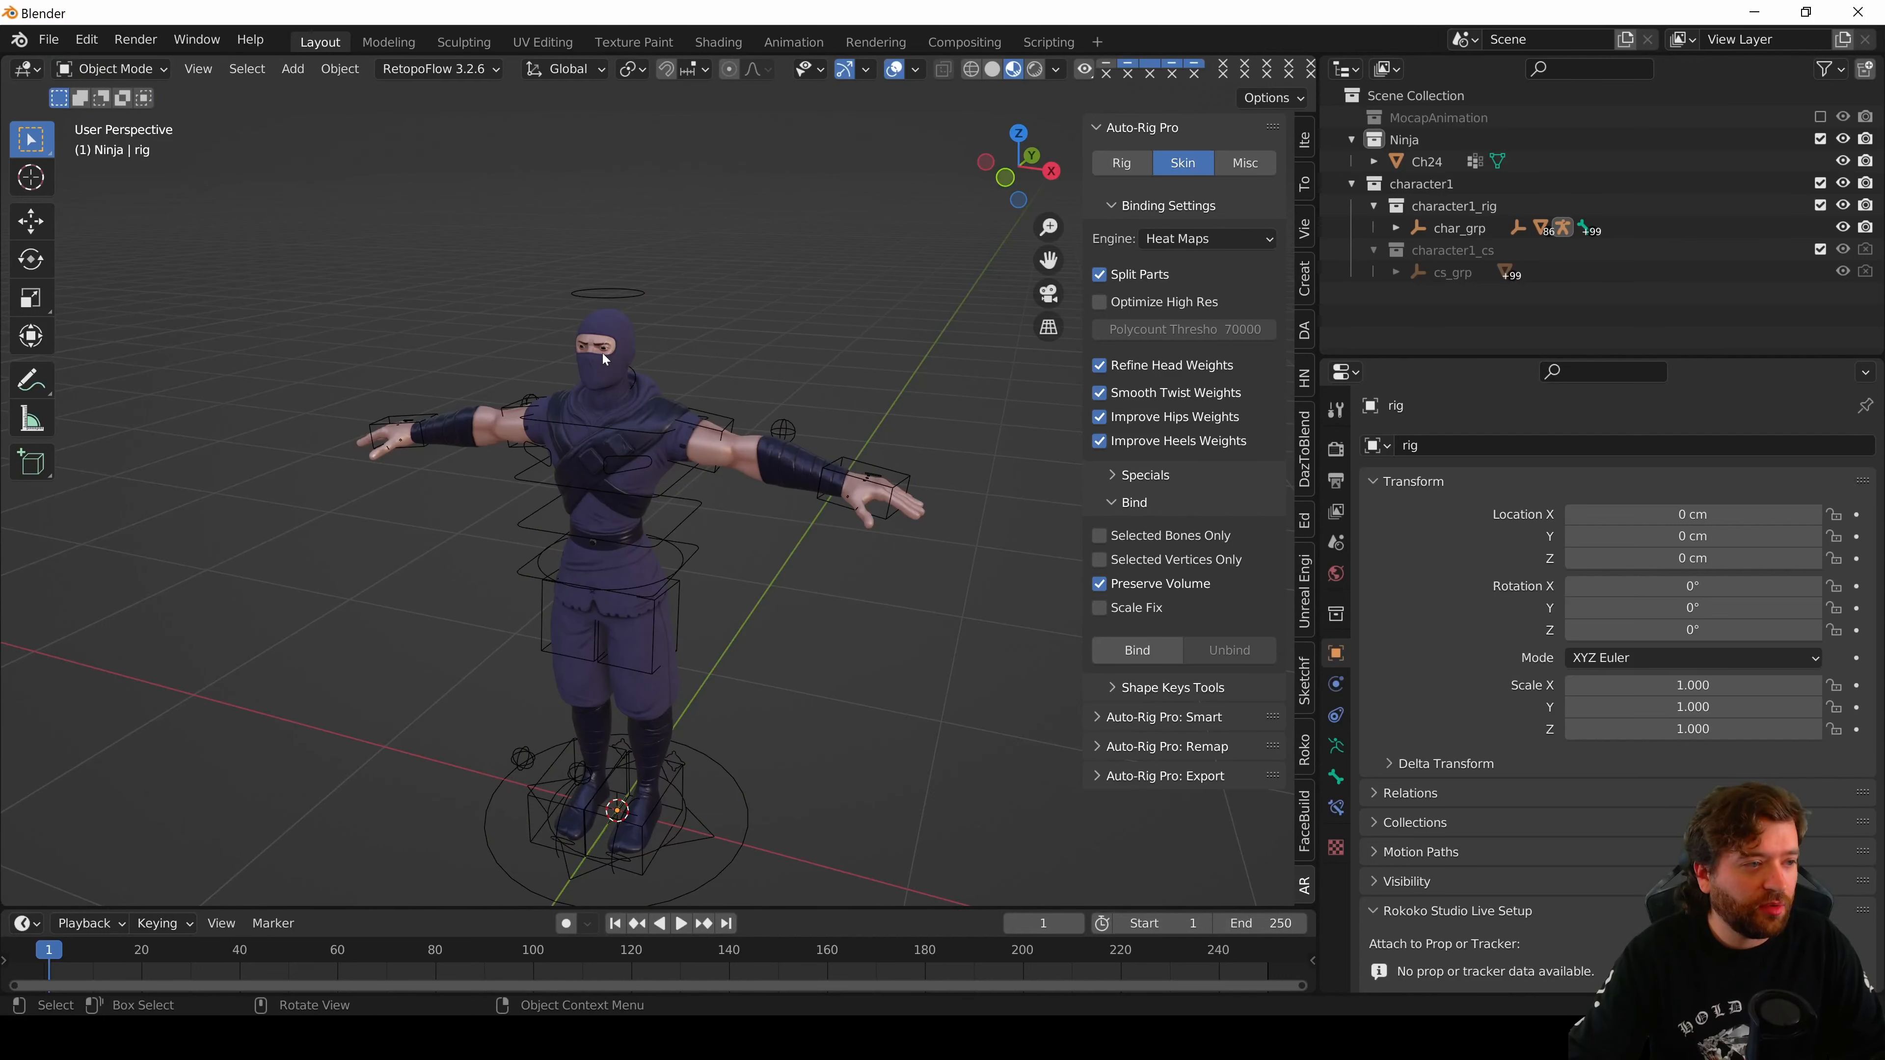
pyautogui.click(595, 396)
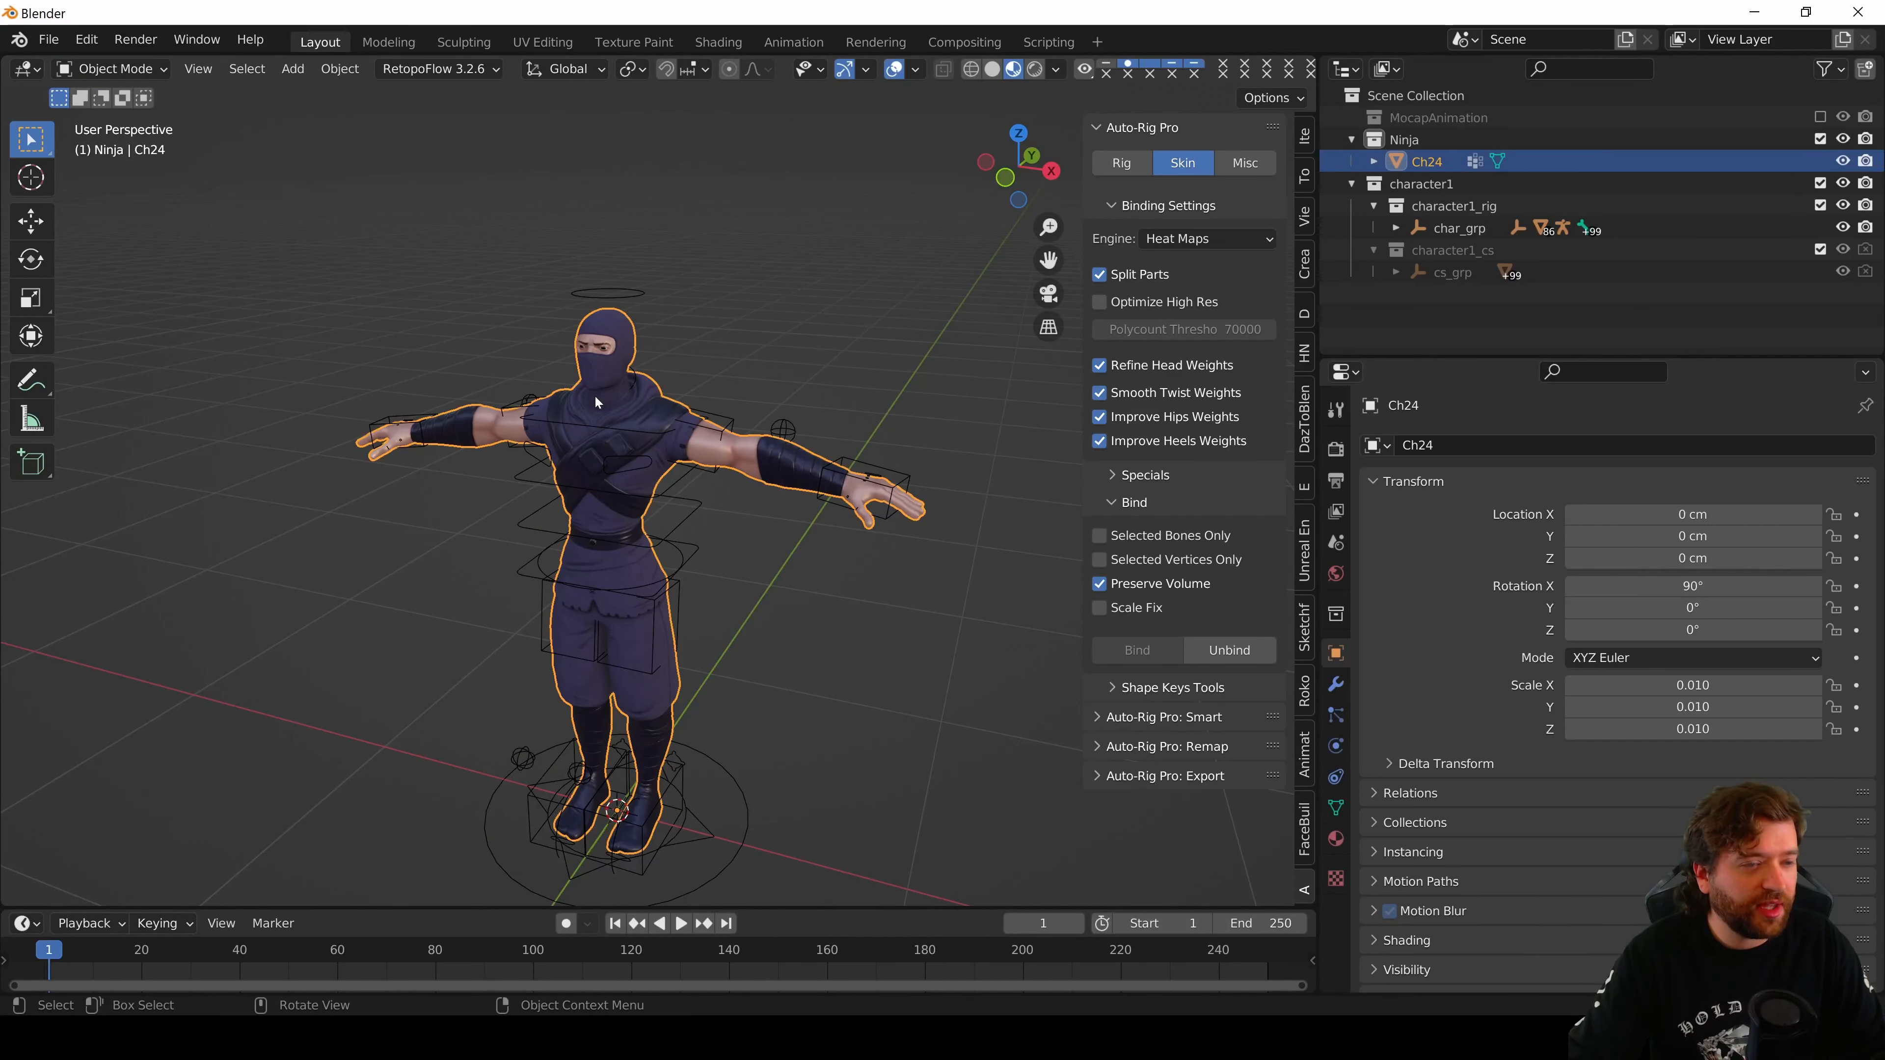
pyautogui.keyDown('shift'); pyautogui.click(747, 815); pyautogui.keyUp('shift')
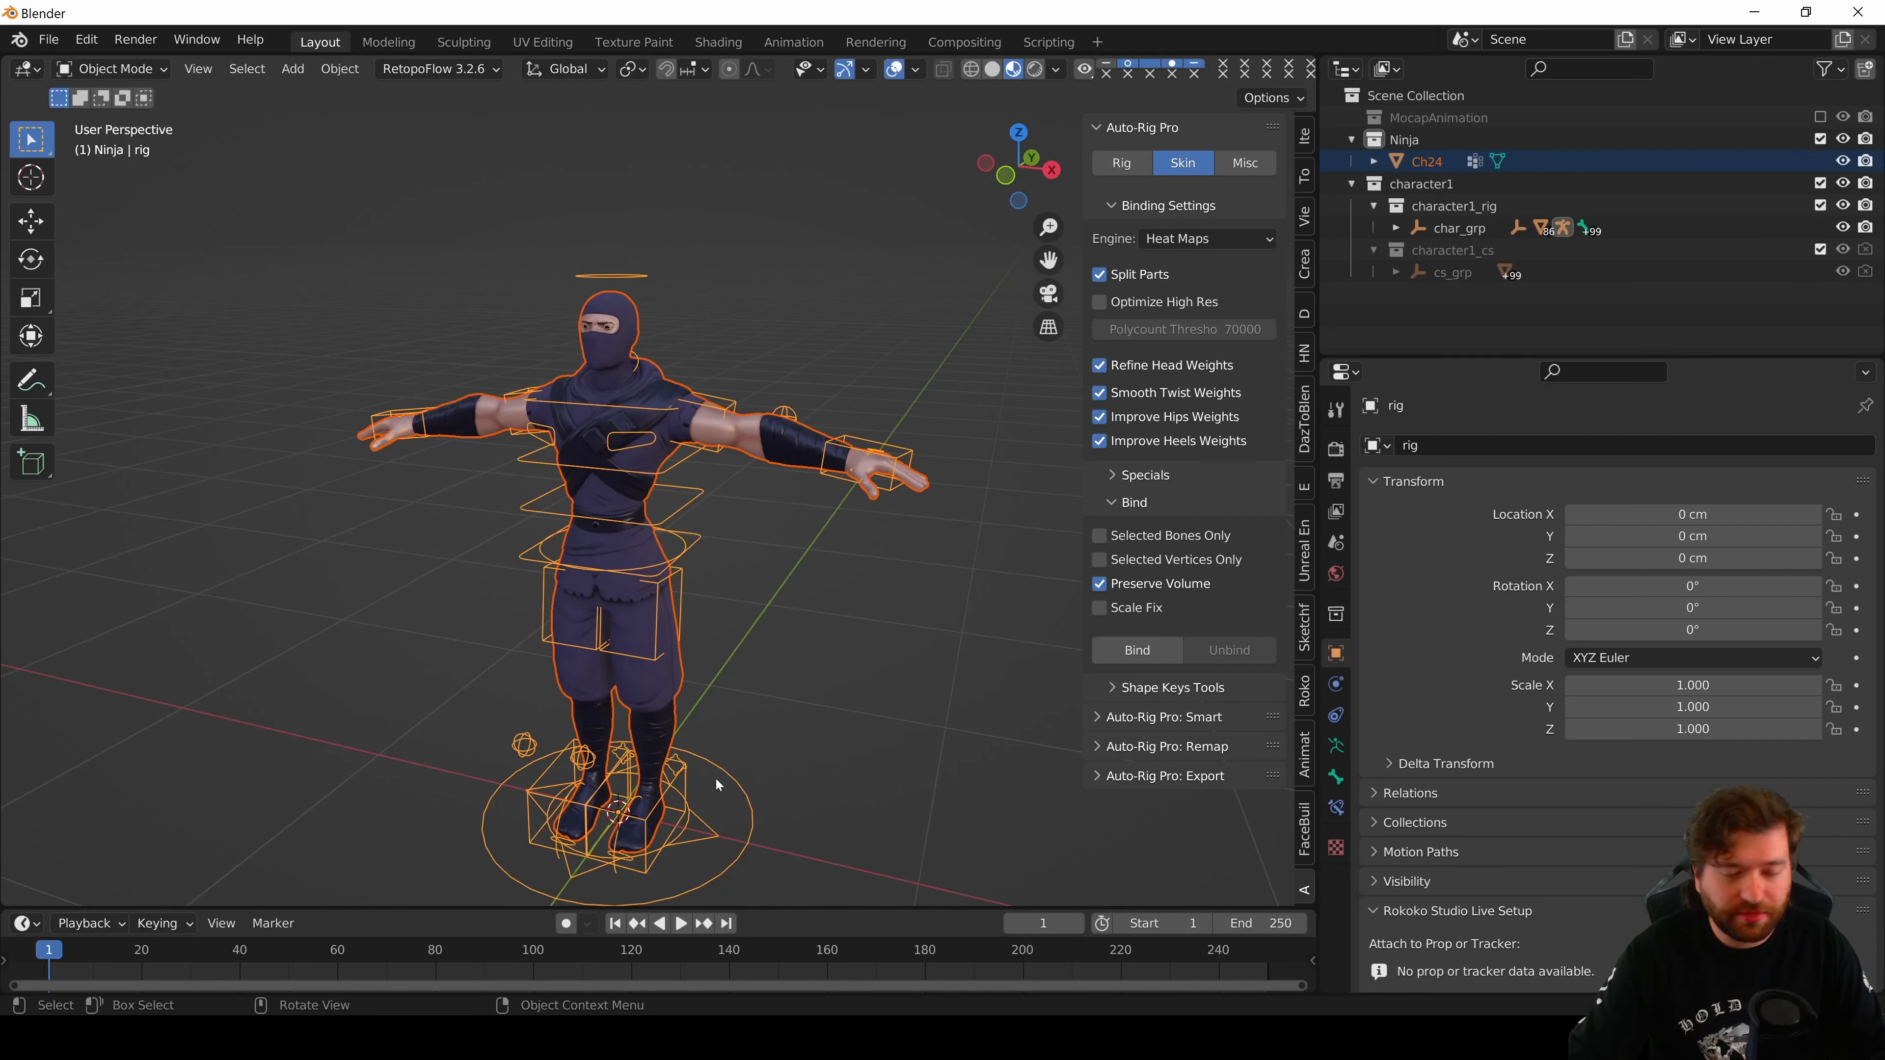
pyautogui.moveTo(715, 778); pyautogui.dragTo(725, 738, button='middle')
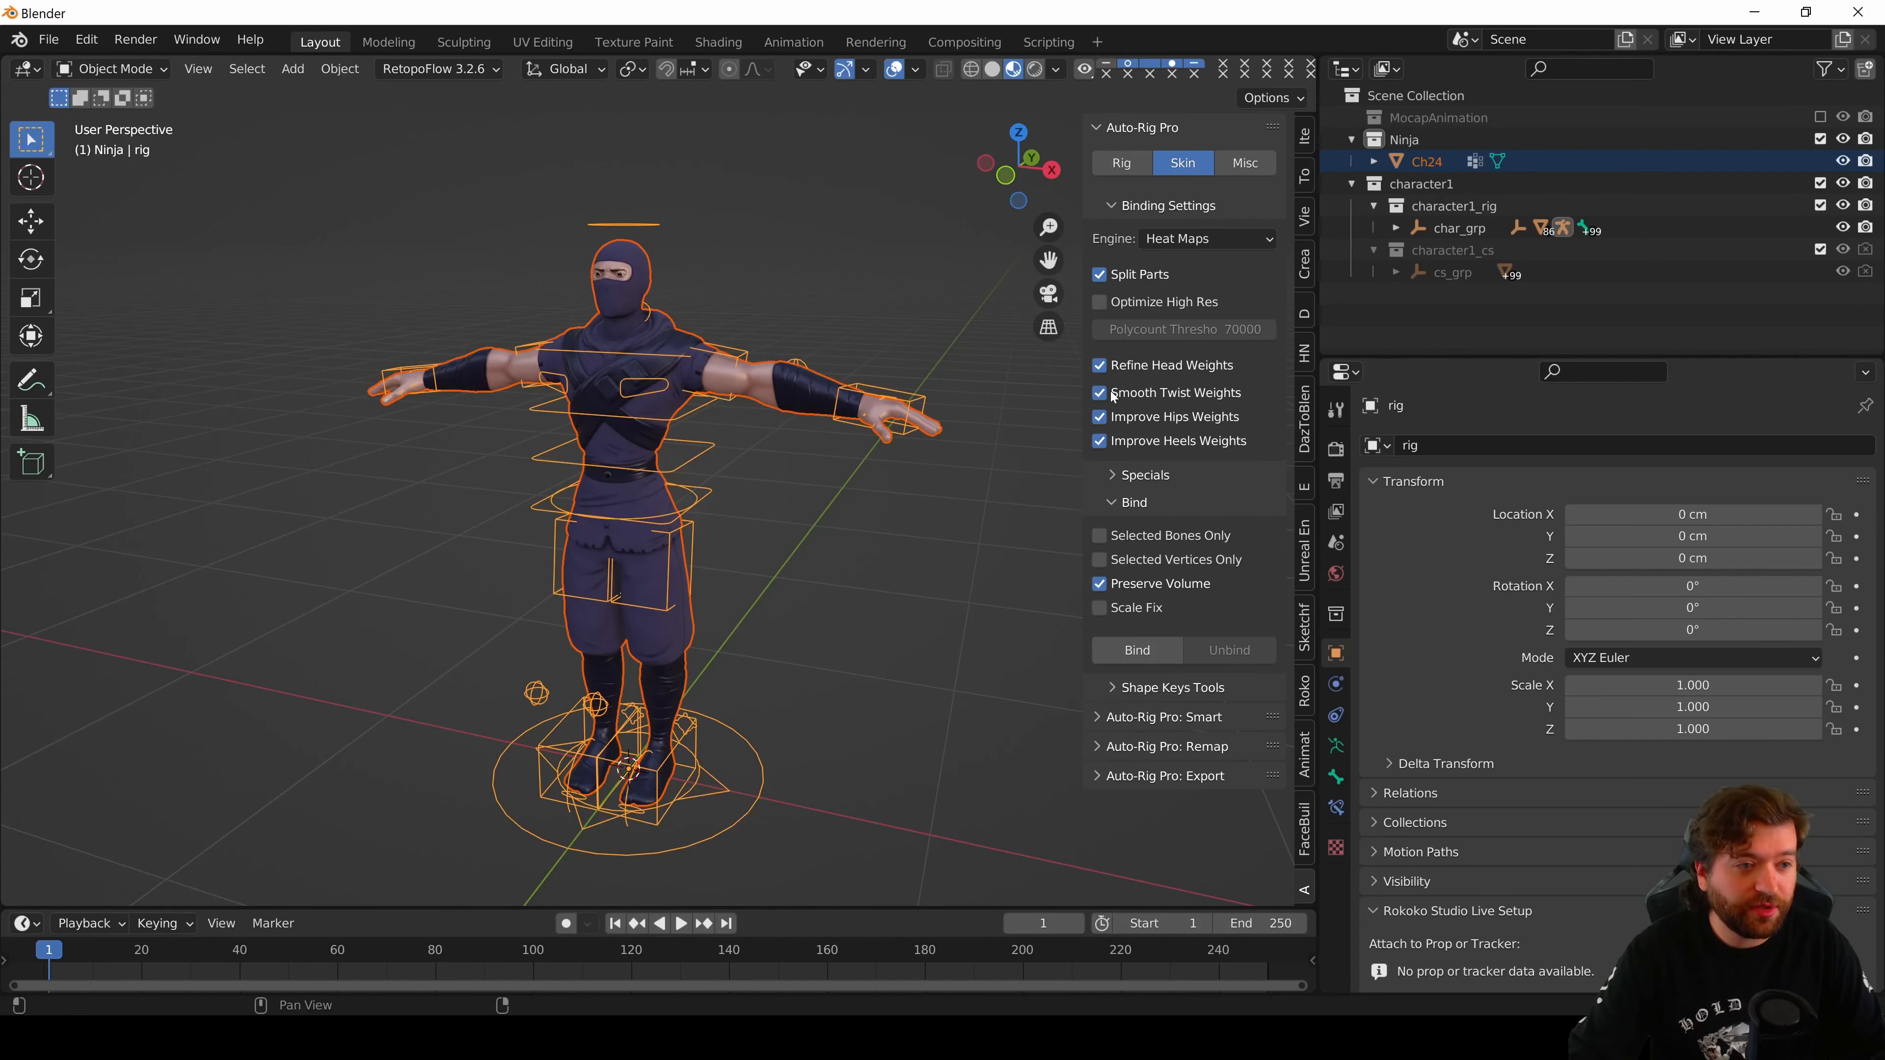
pyautogui.click(1184, 242)
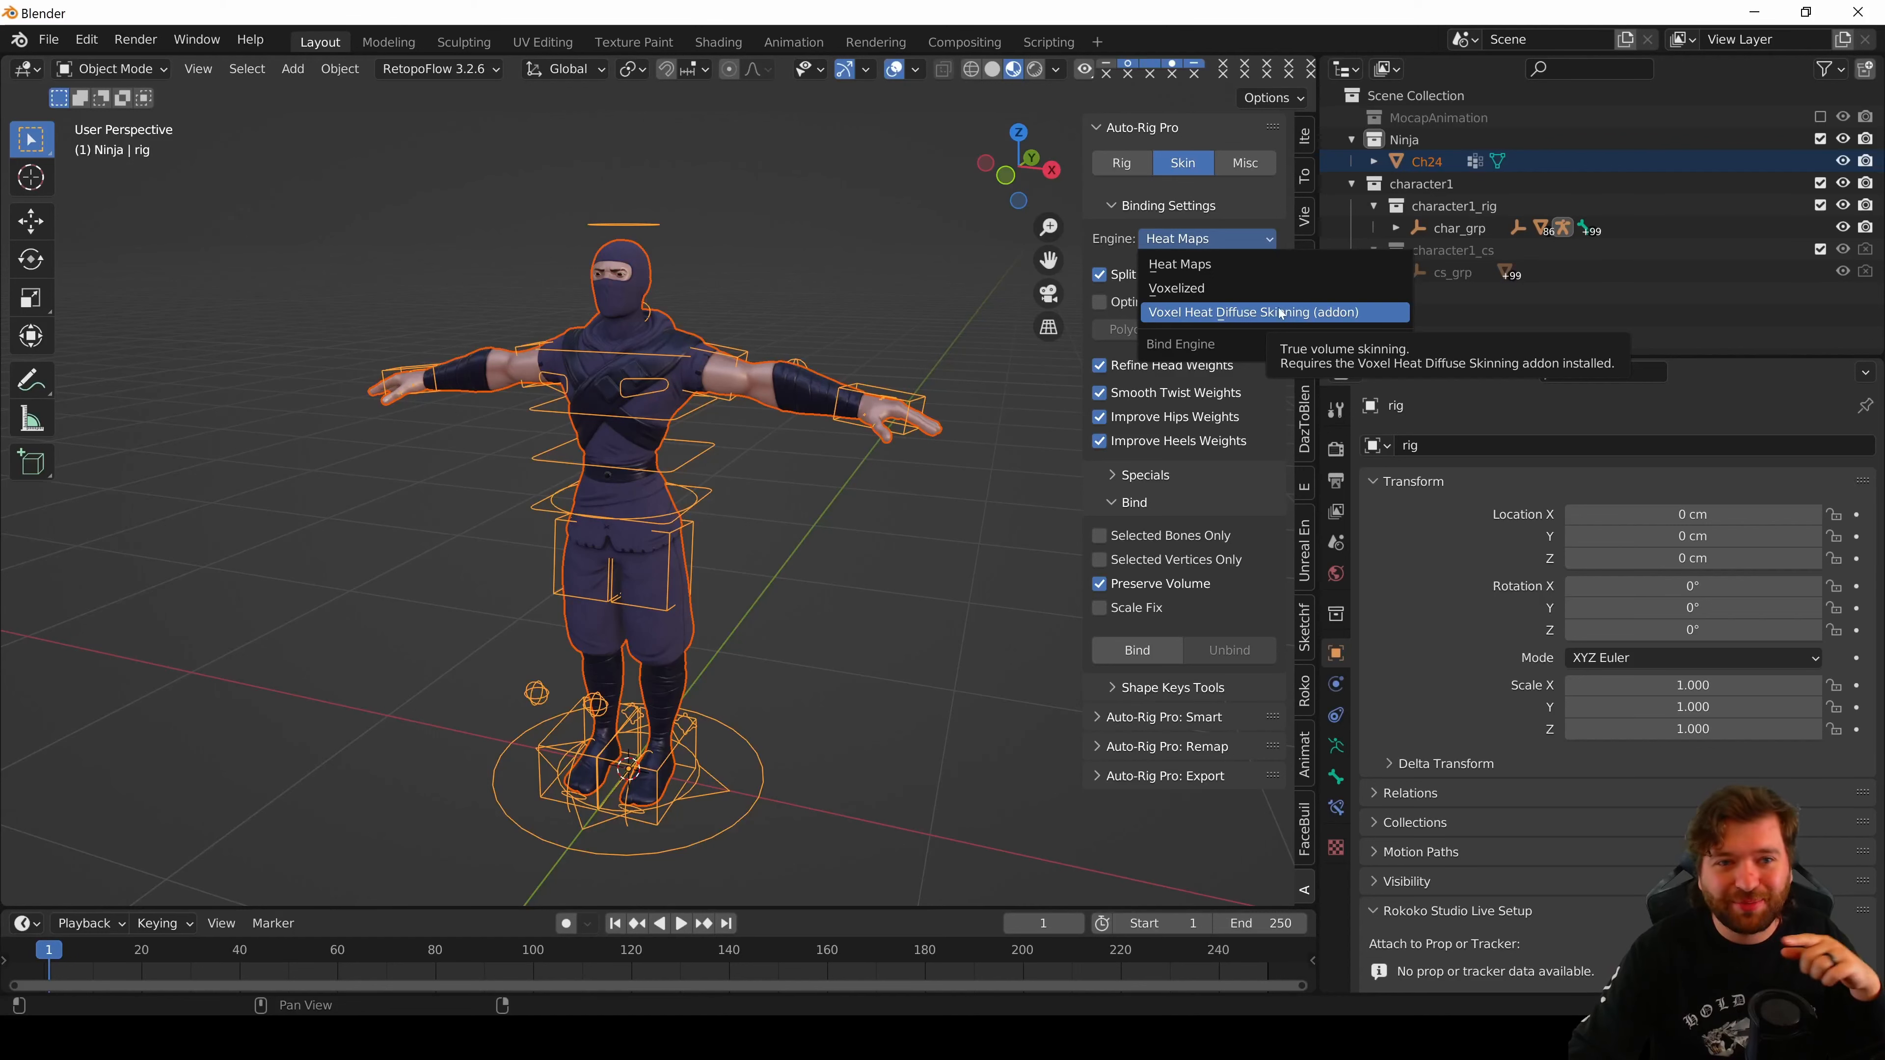
pyautogui.click(1196, 268)
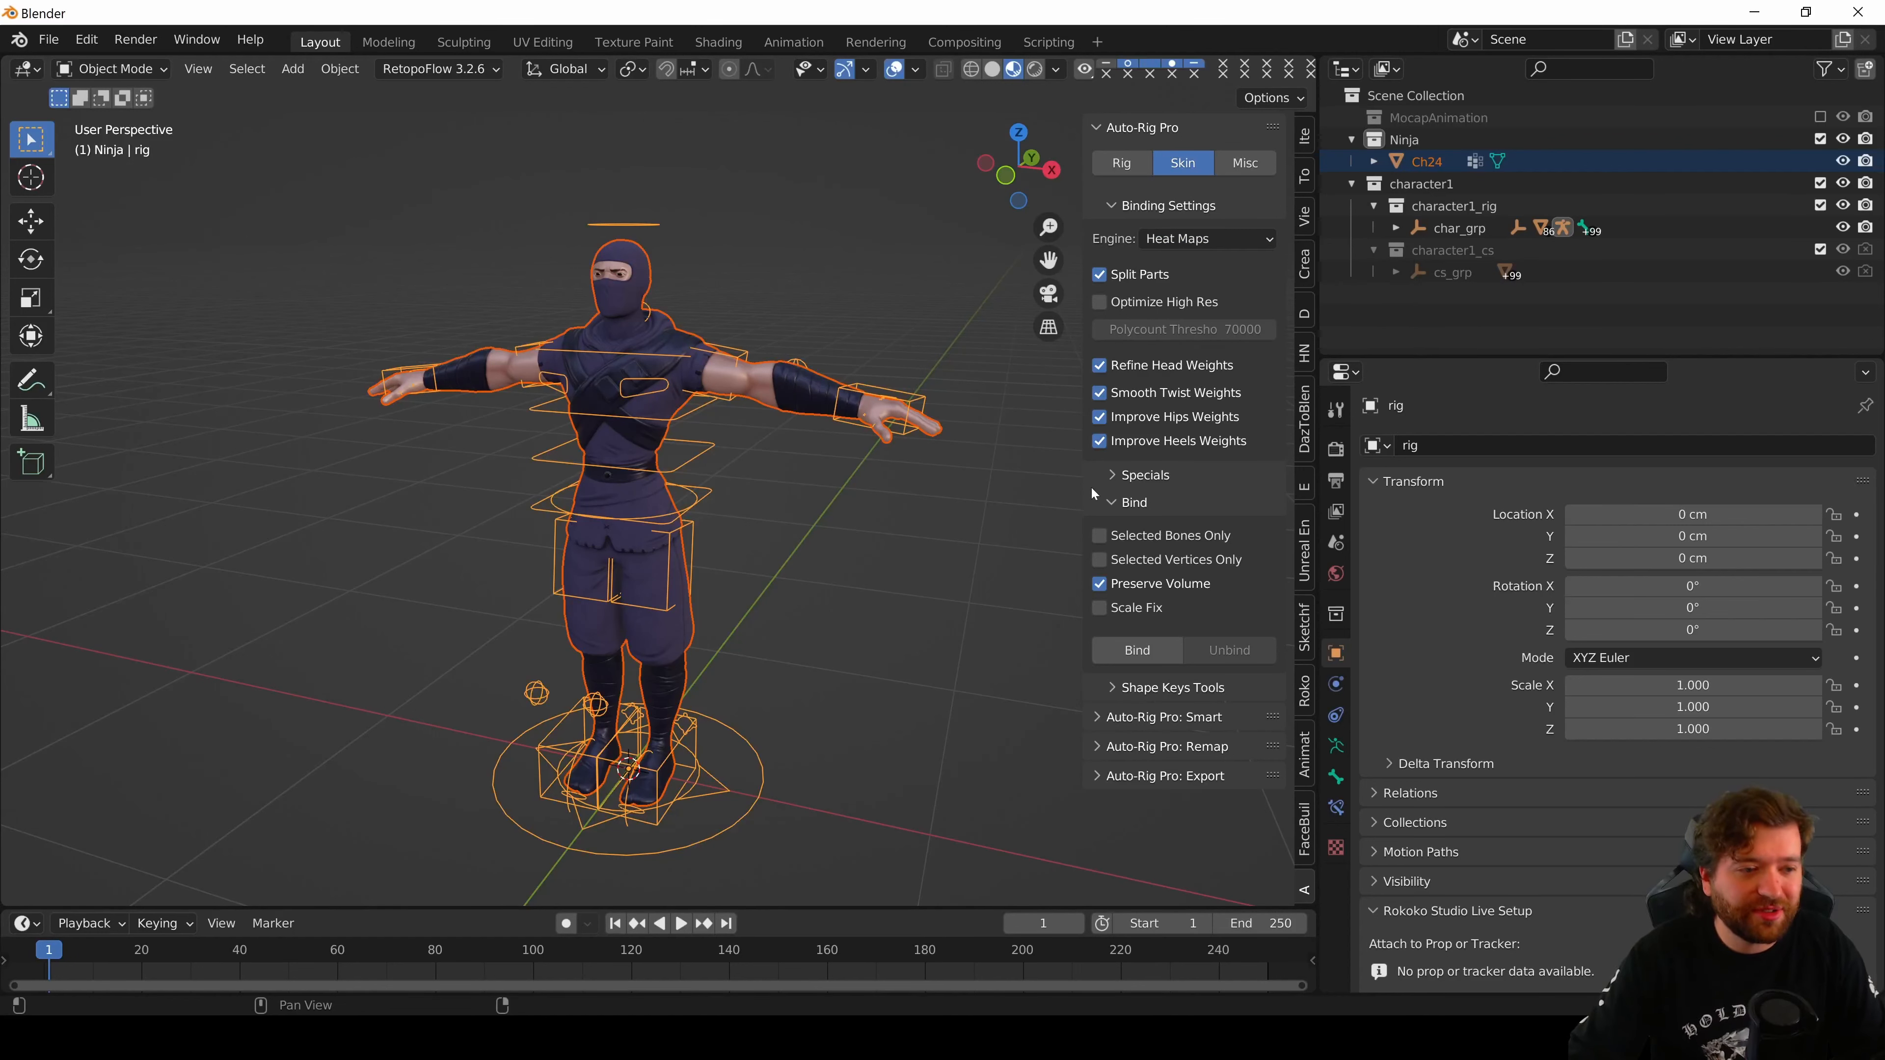
pyautogui.click(1137, 650)
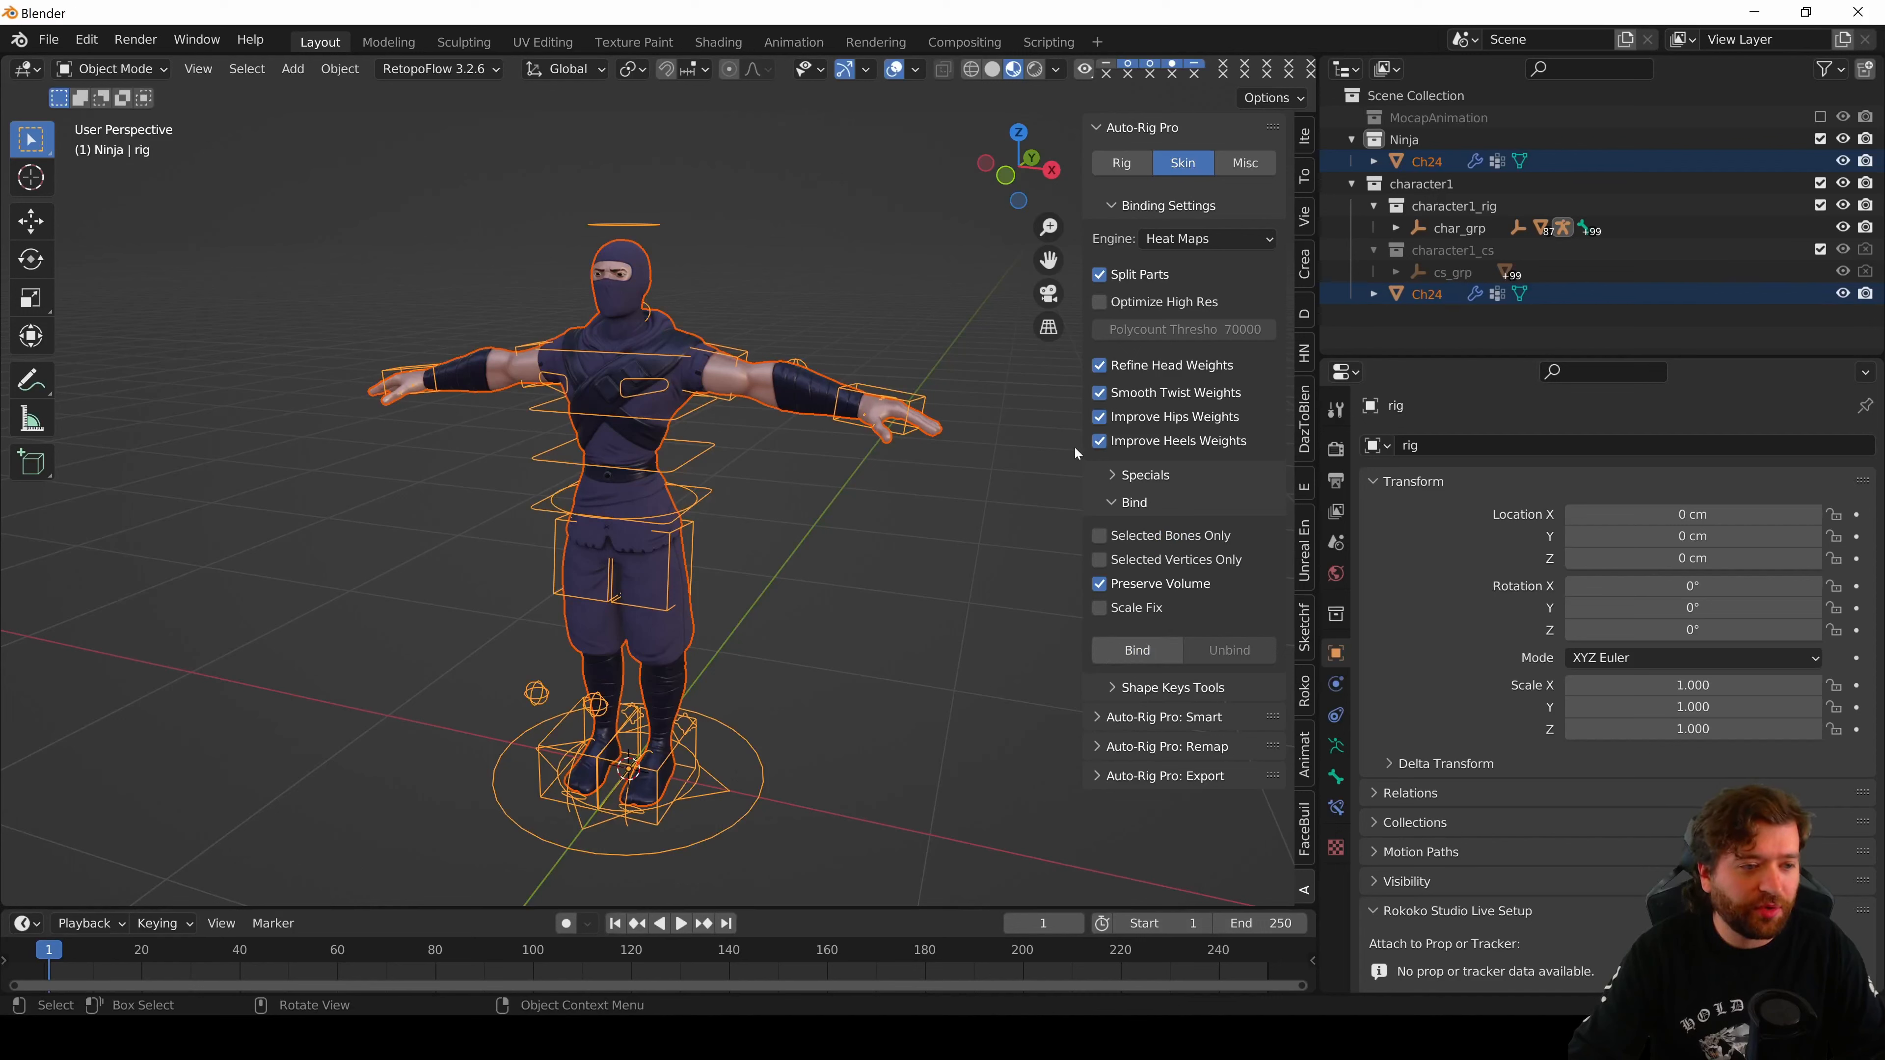
# - Look over the Specials skinning options and fold away the Specials and Bind settings
pyautogui.click(1143, 475)
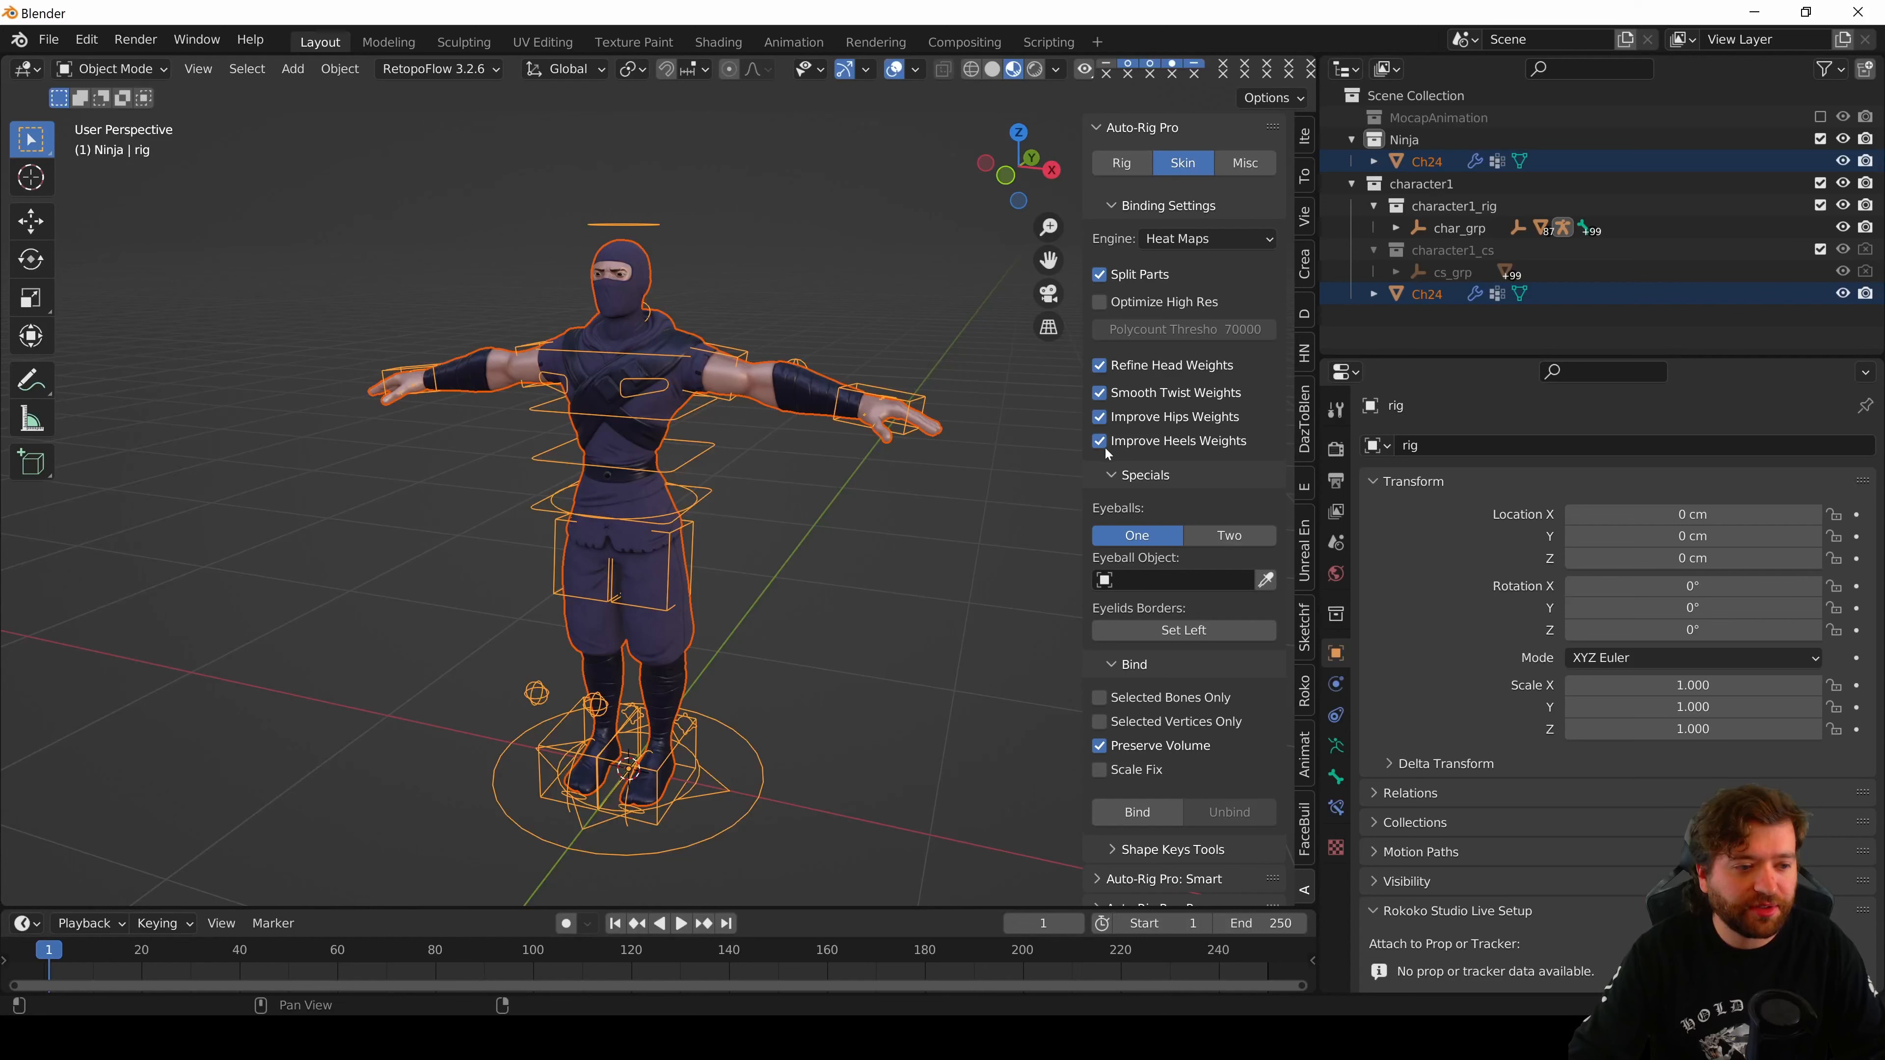
pyautogui.click(1122, 476)
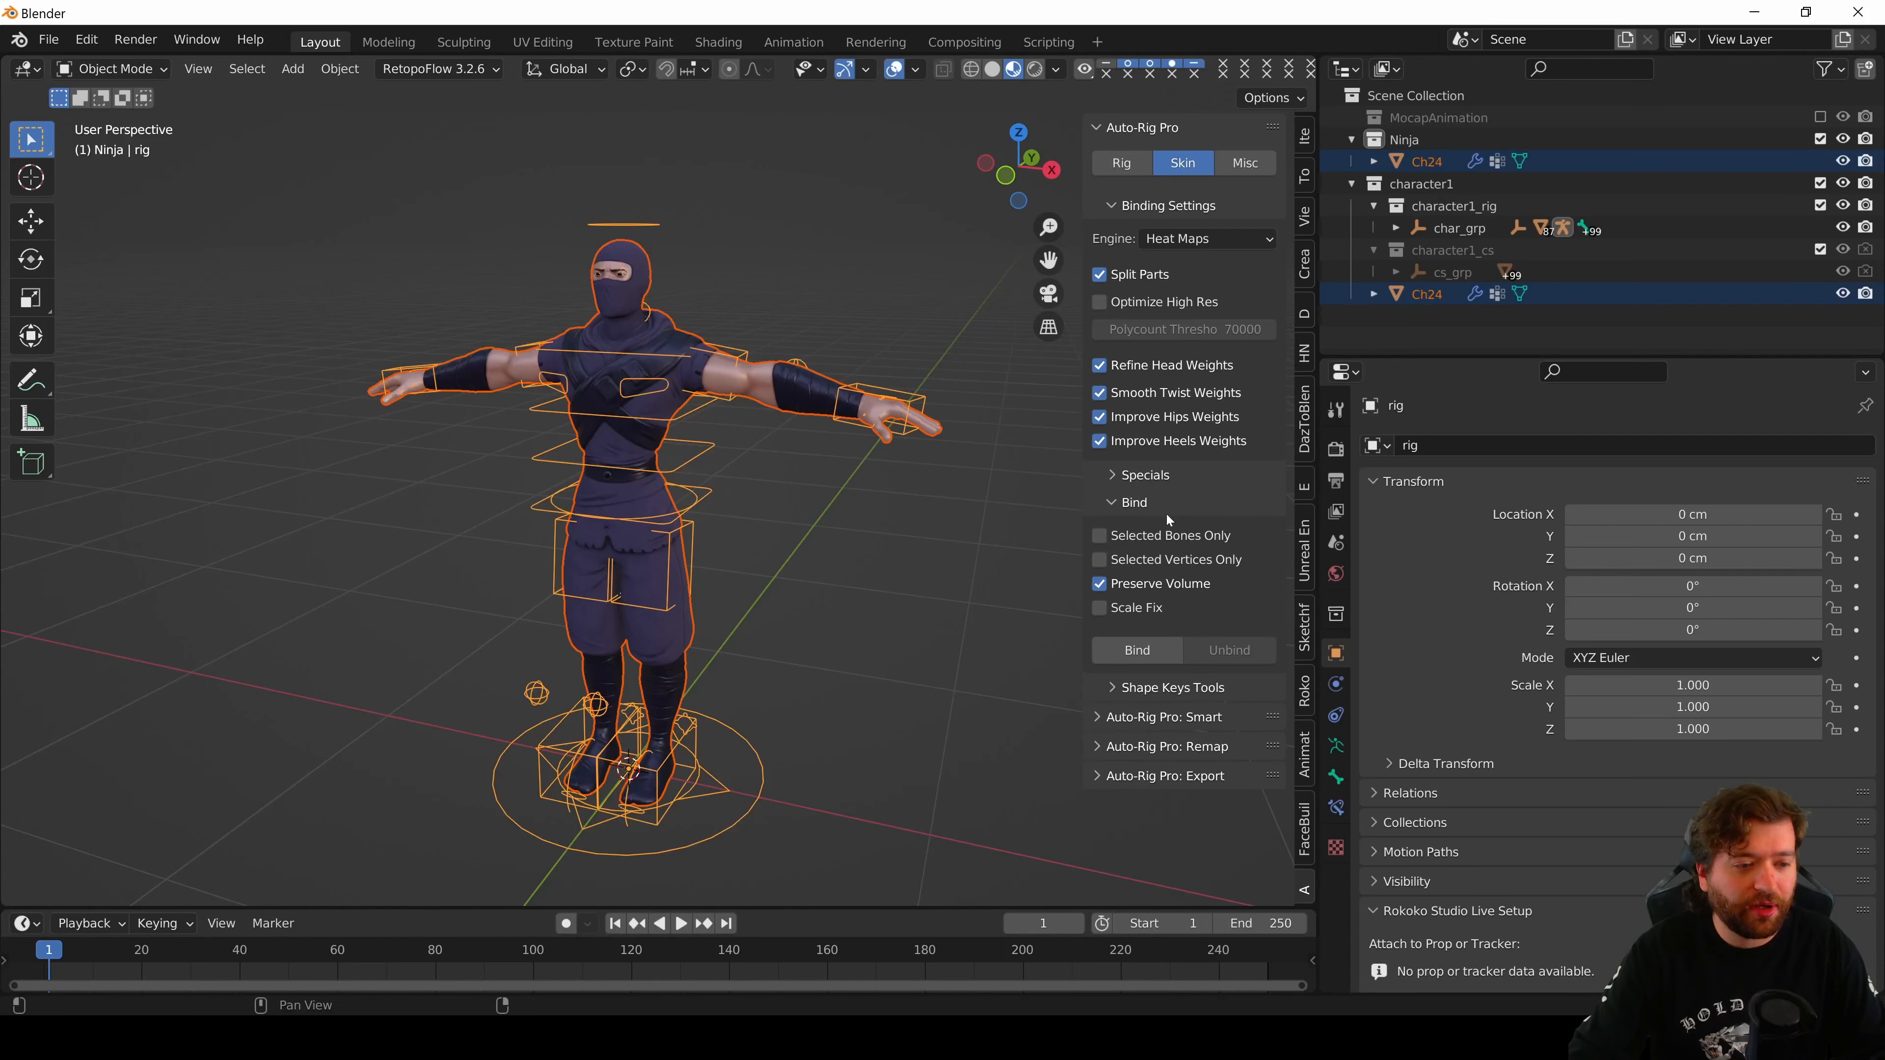
pyautogui.click(1125, 503)
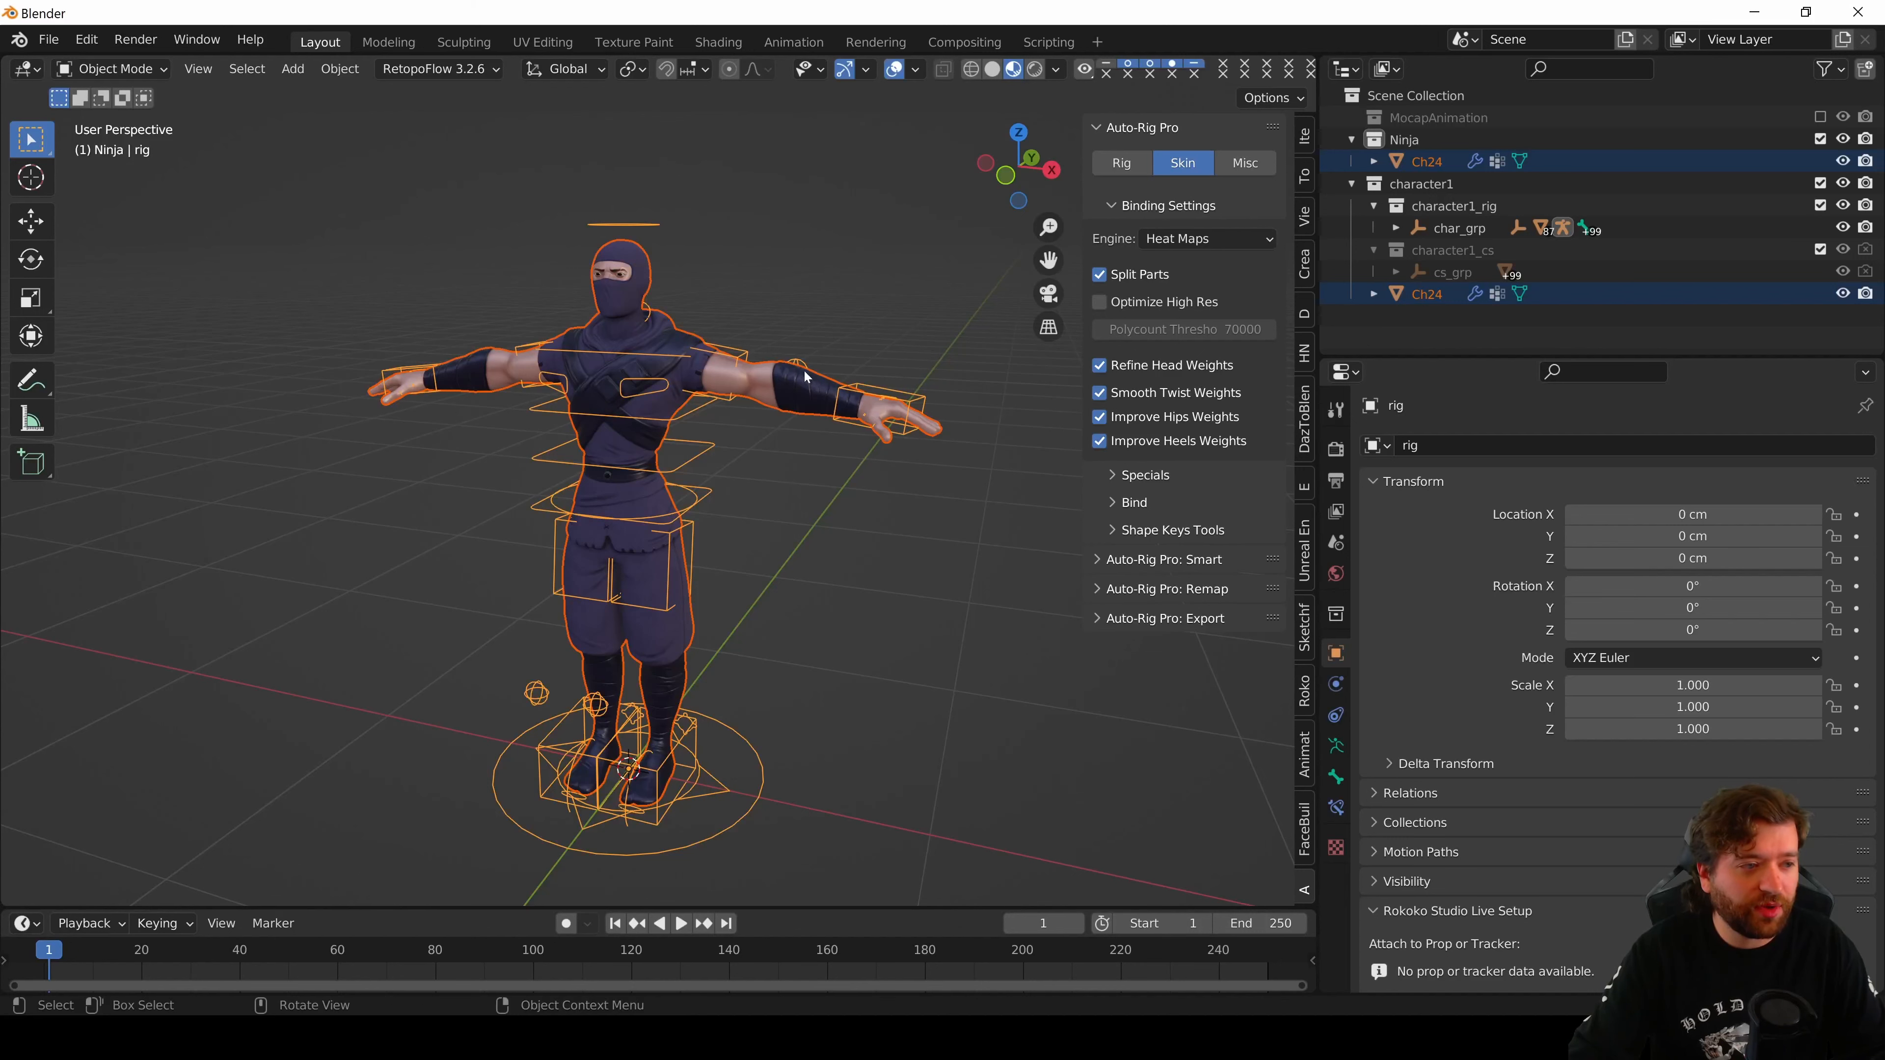
# - Put the rig into Pose Mode, test-move the left-hand IK controller downward and cancel the move
pyautogui.click(787, 490)
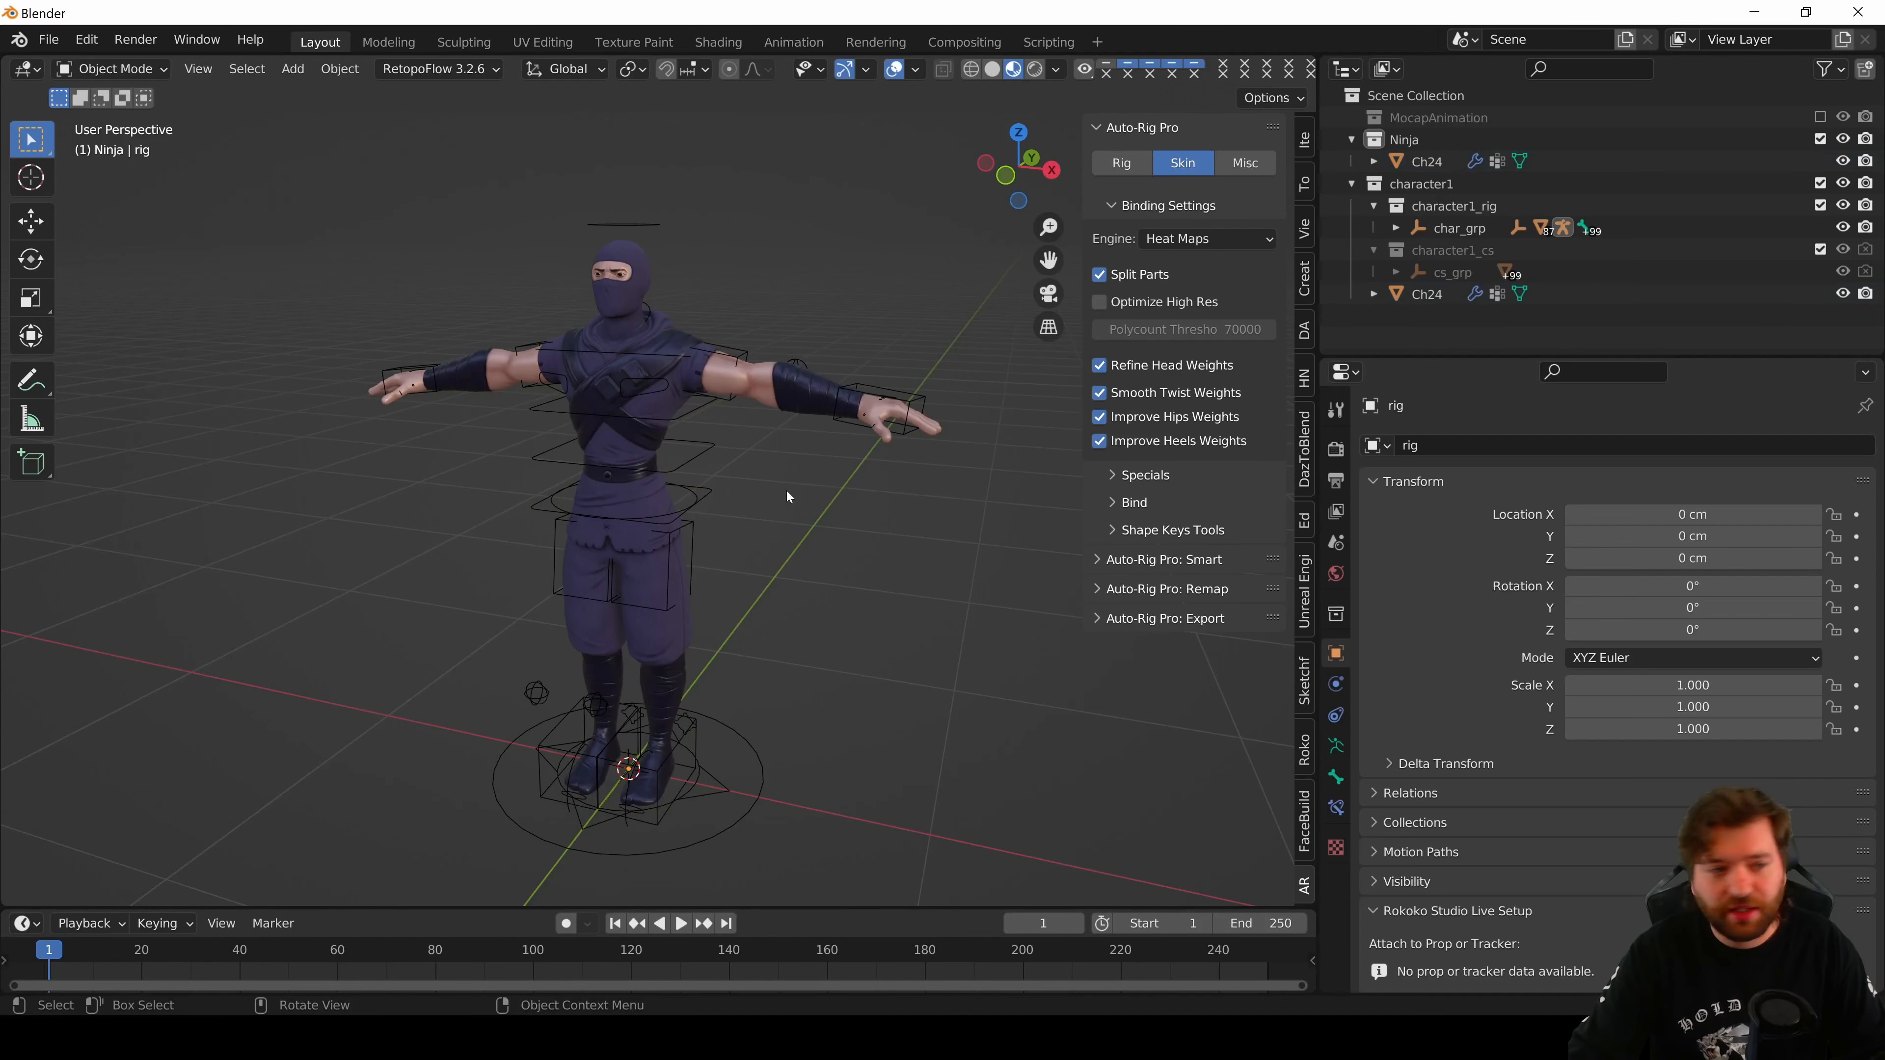
pyautogui.click(927, 399)
pyautogui.moveTo(905, 520); pyautogui.dragTo(929, 530, button='middle')
pyautogui.press('g')
pyautogui.rightClick(930, 510)
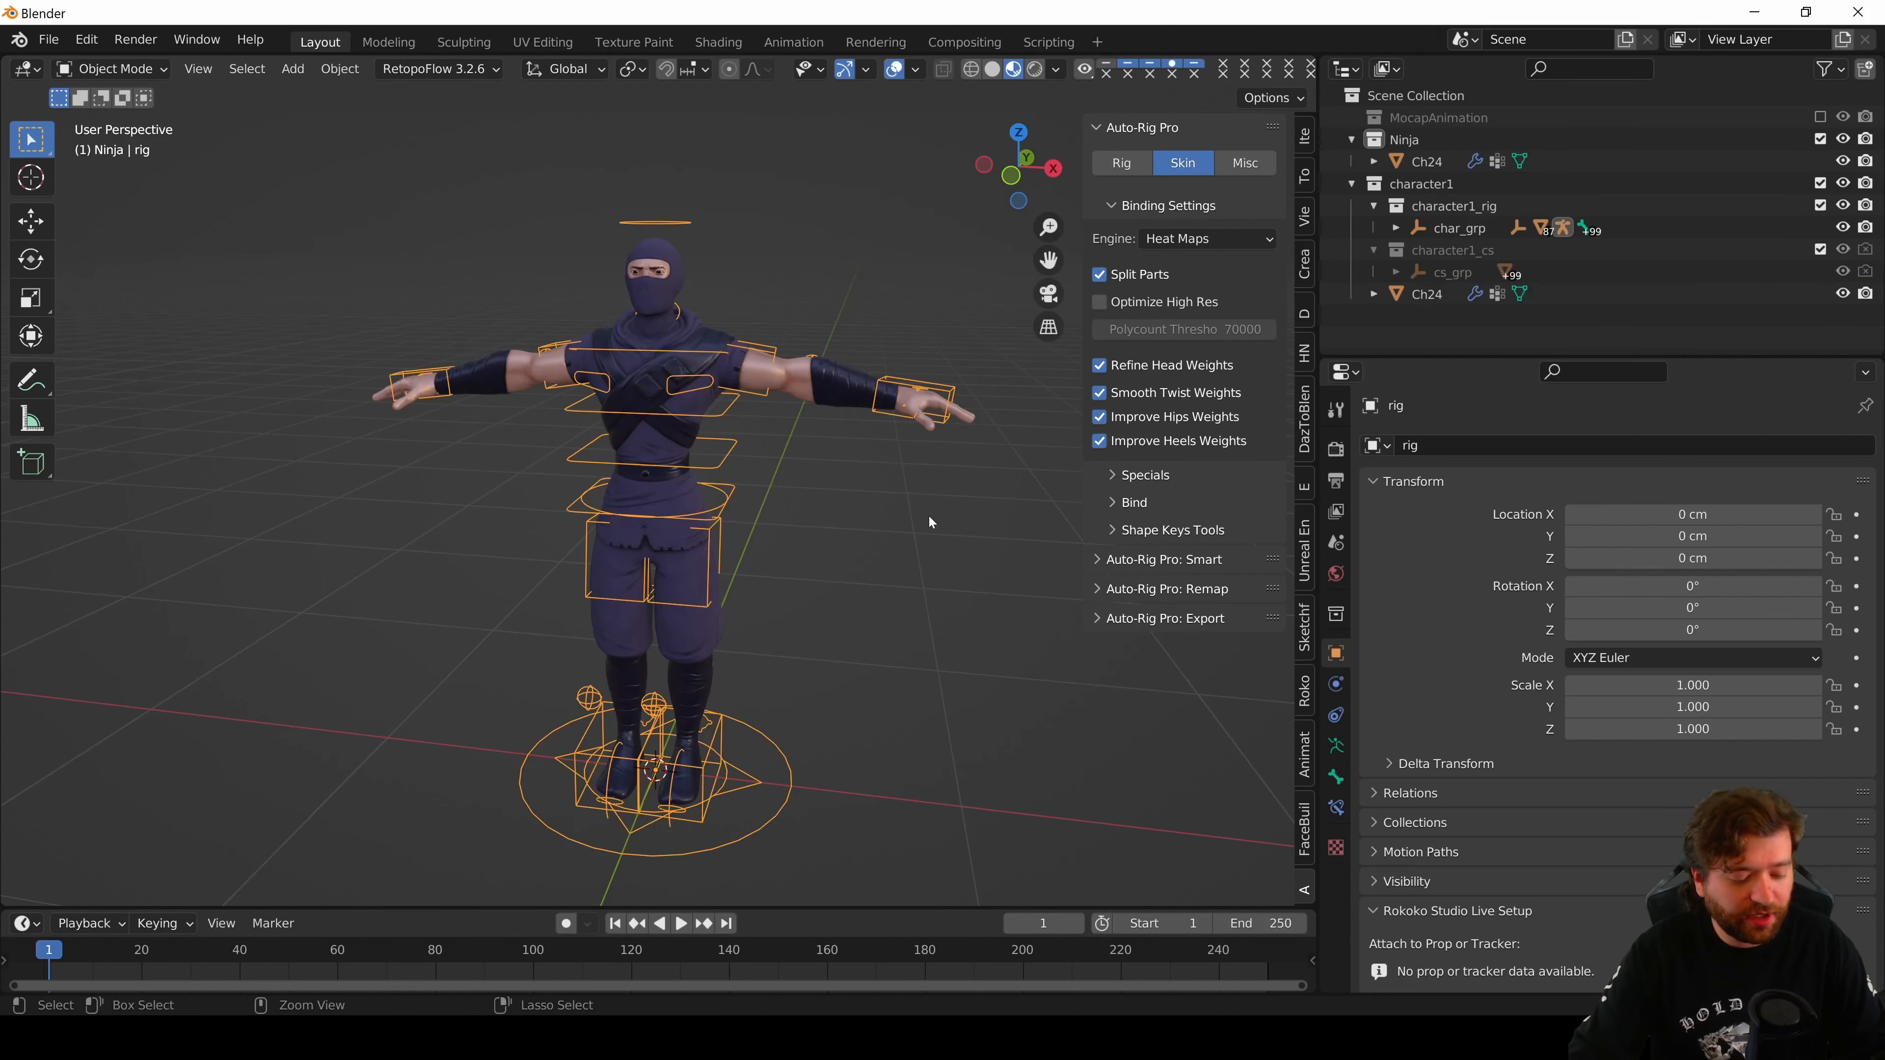
pyautogui.hotkey('ctrl', 'Tab')
pyautogui.click(956, 397)
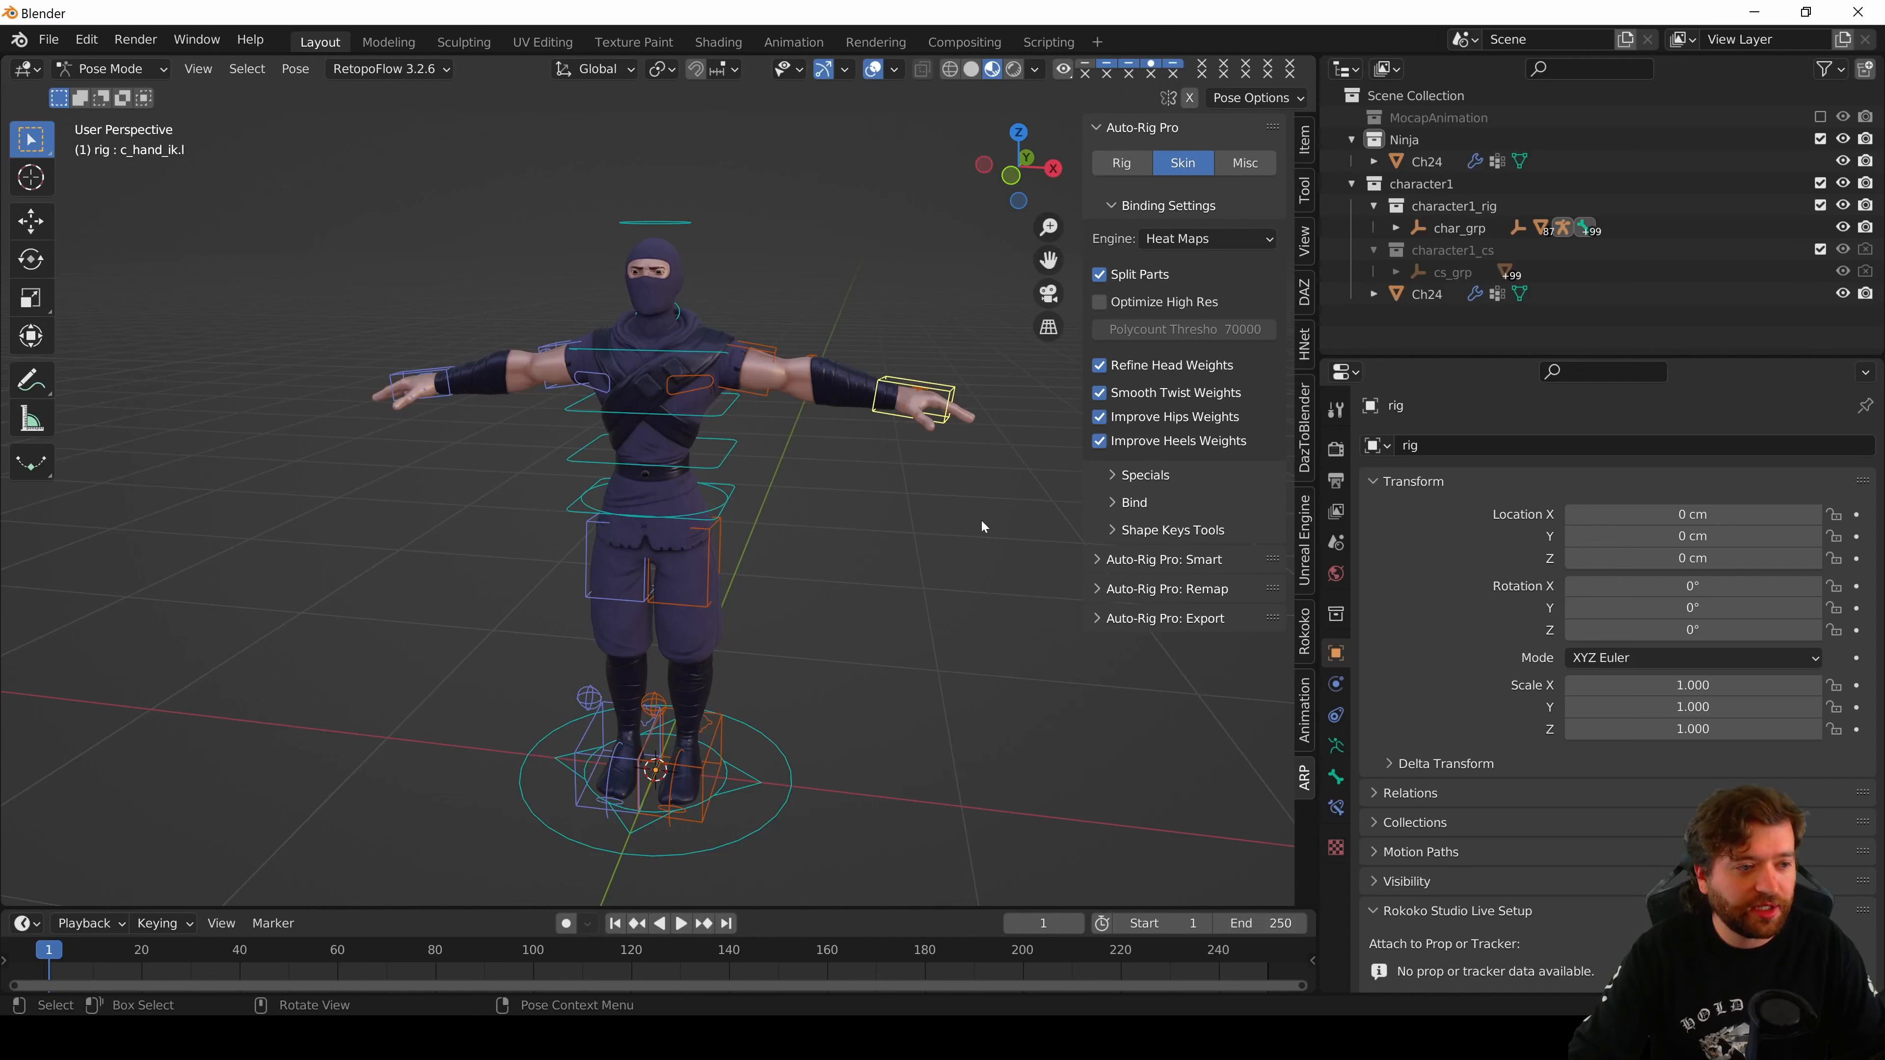
pyautogui.press('g')
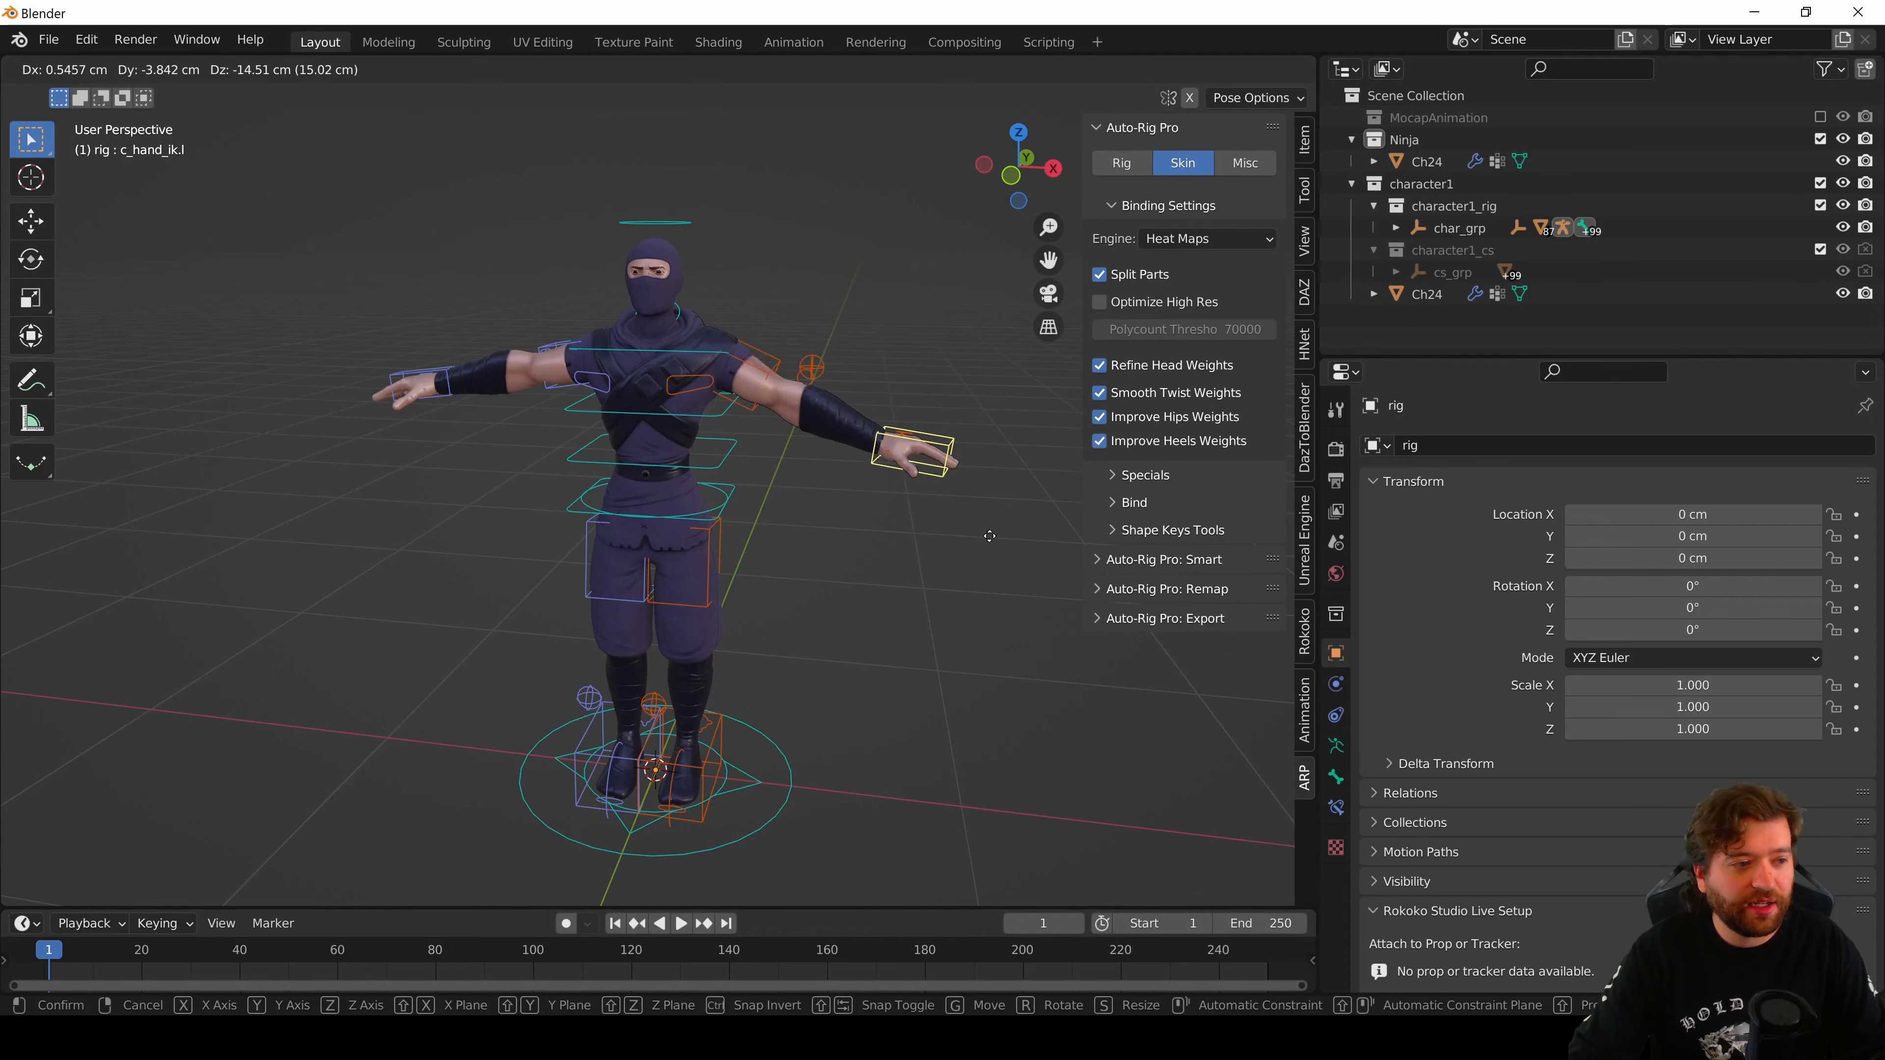
pyautogui.press('Escape')
# - Test the bind by rotating the head controller and lifting the left and right foot IK controllers, cancelling each transform
pyautogui.click(686, 229)
pyautogui.press('r')
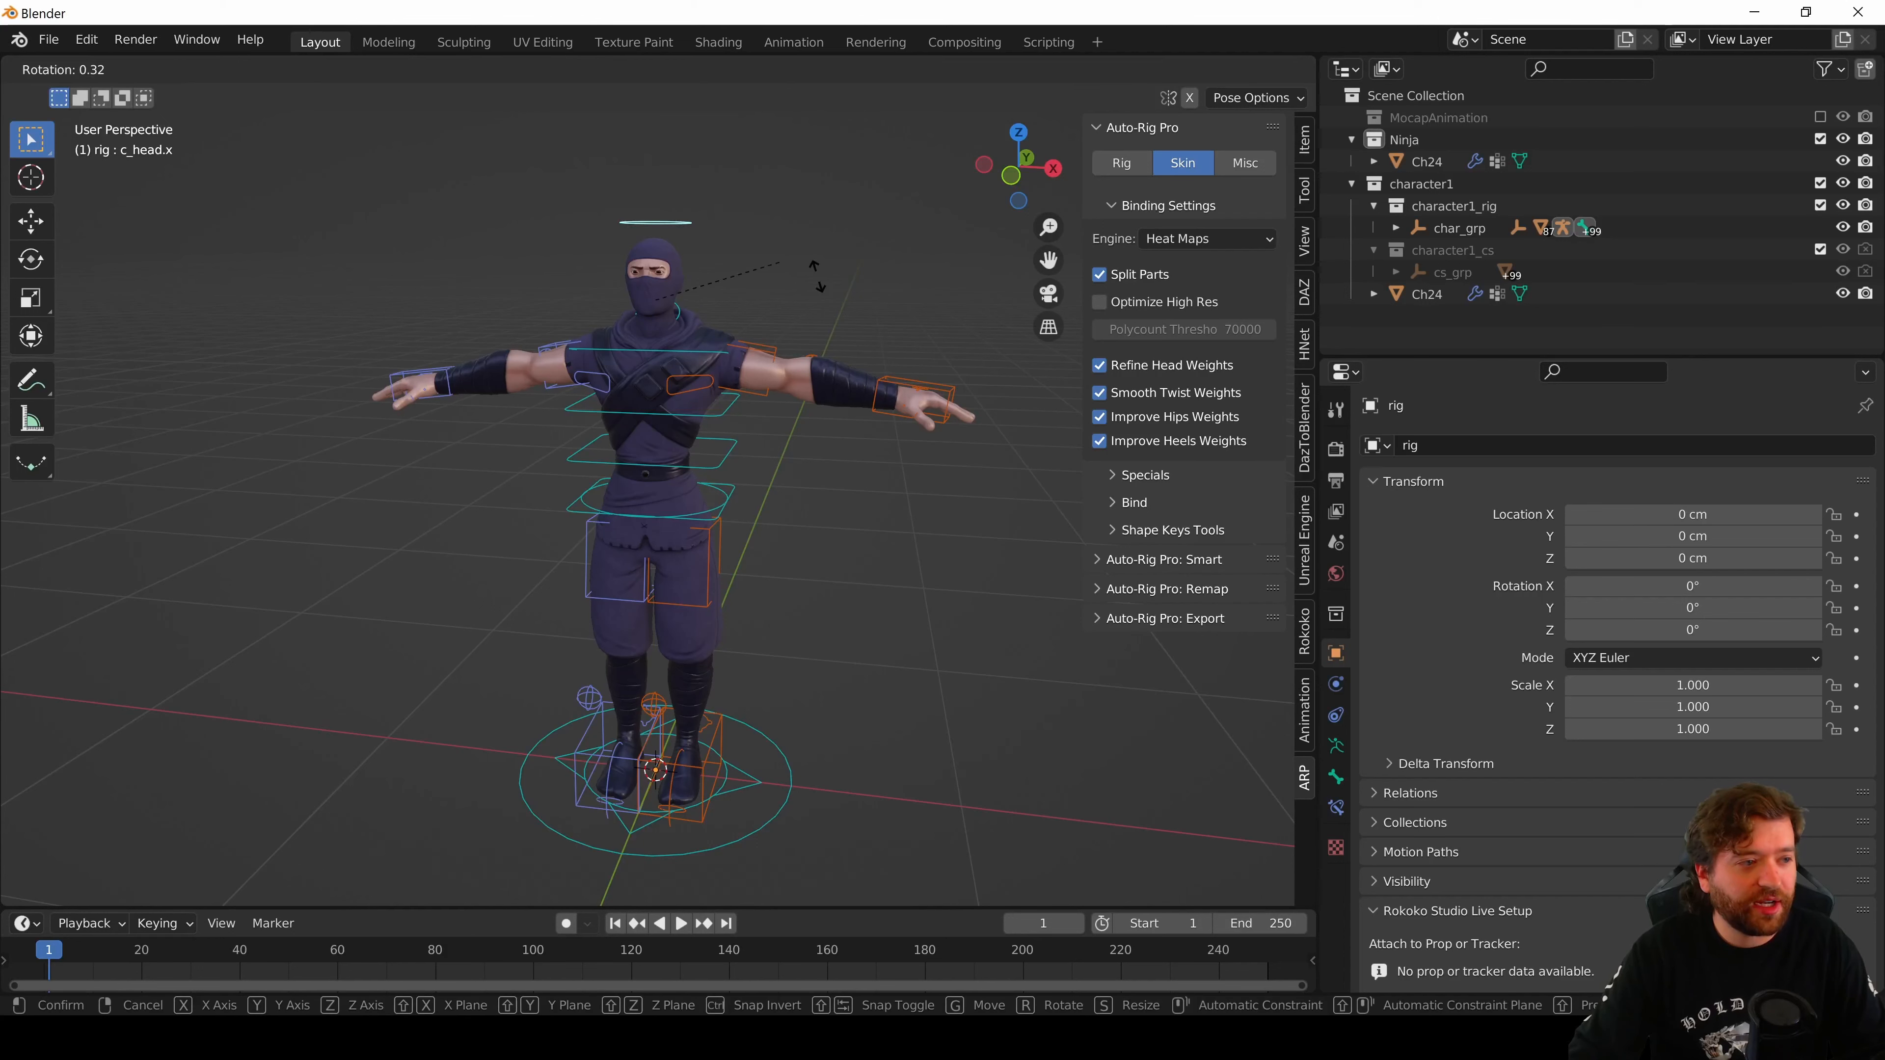
pyautogui.press('Escape')
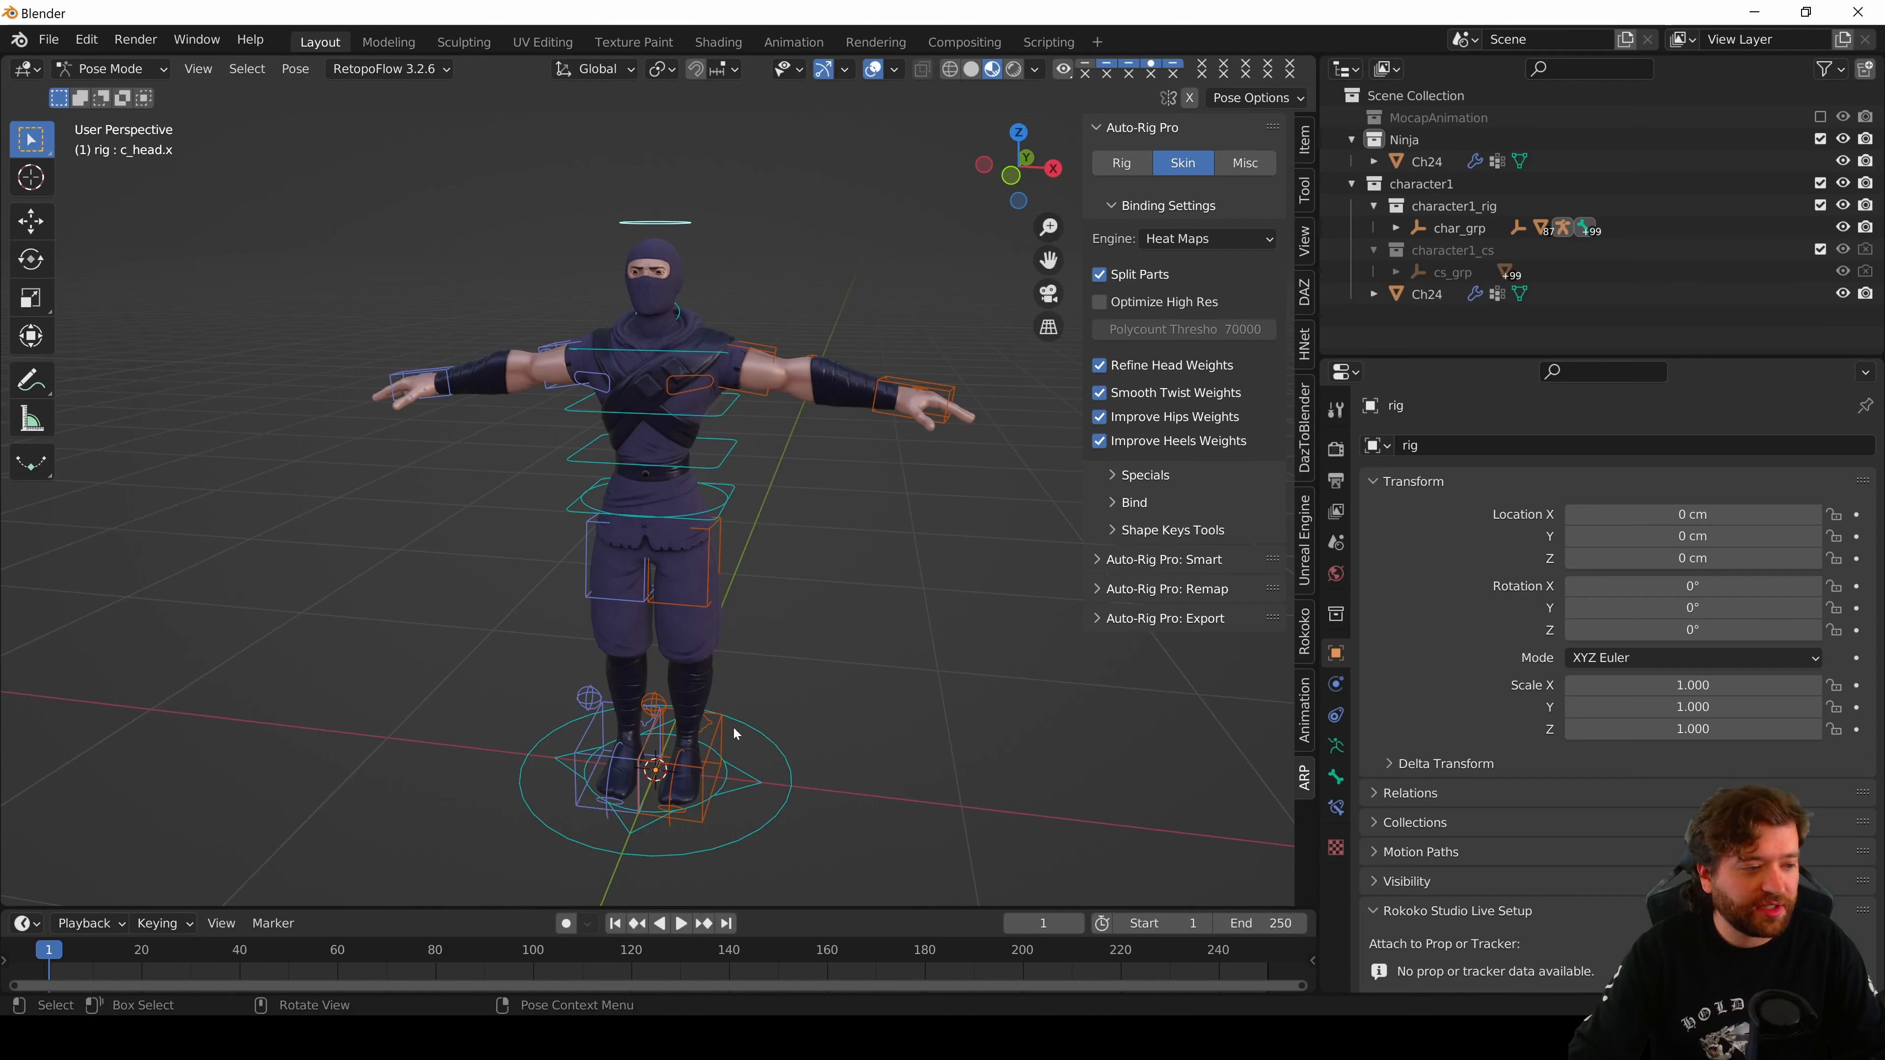
pyautogui.click(720, 724)
pyautogui.press('g')
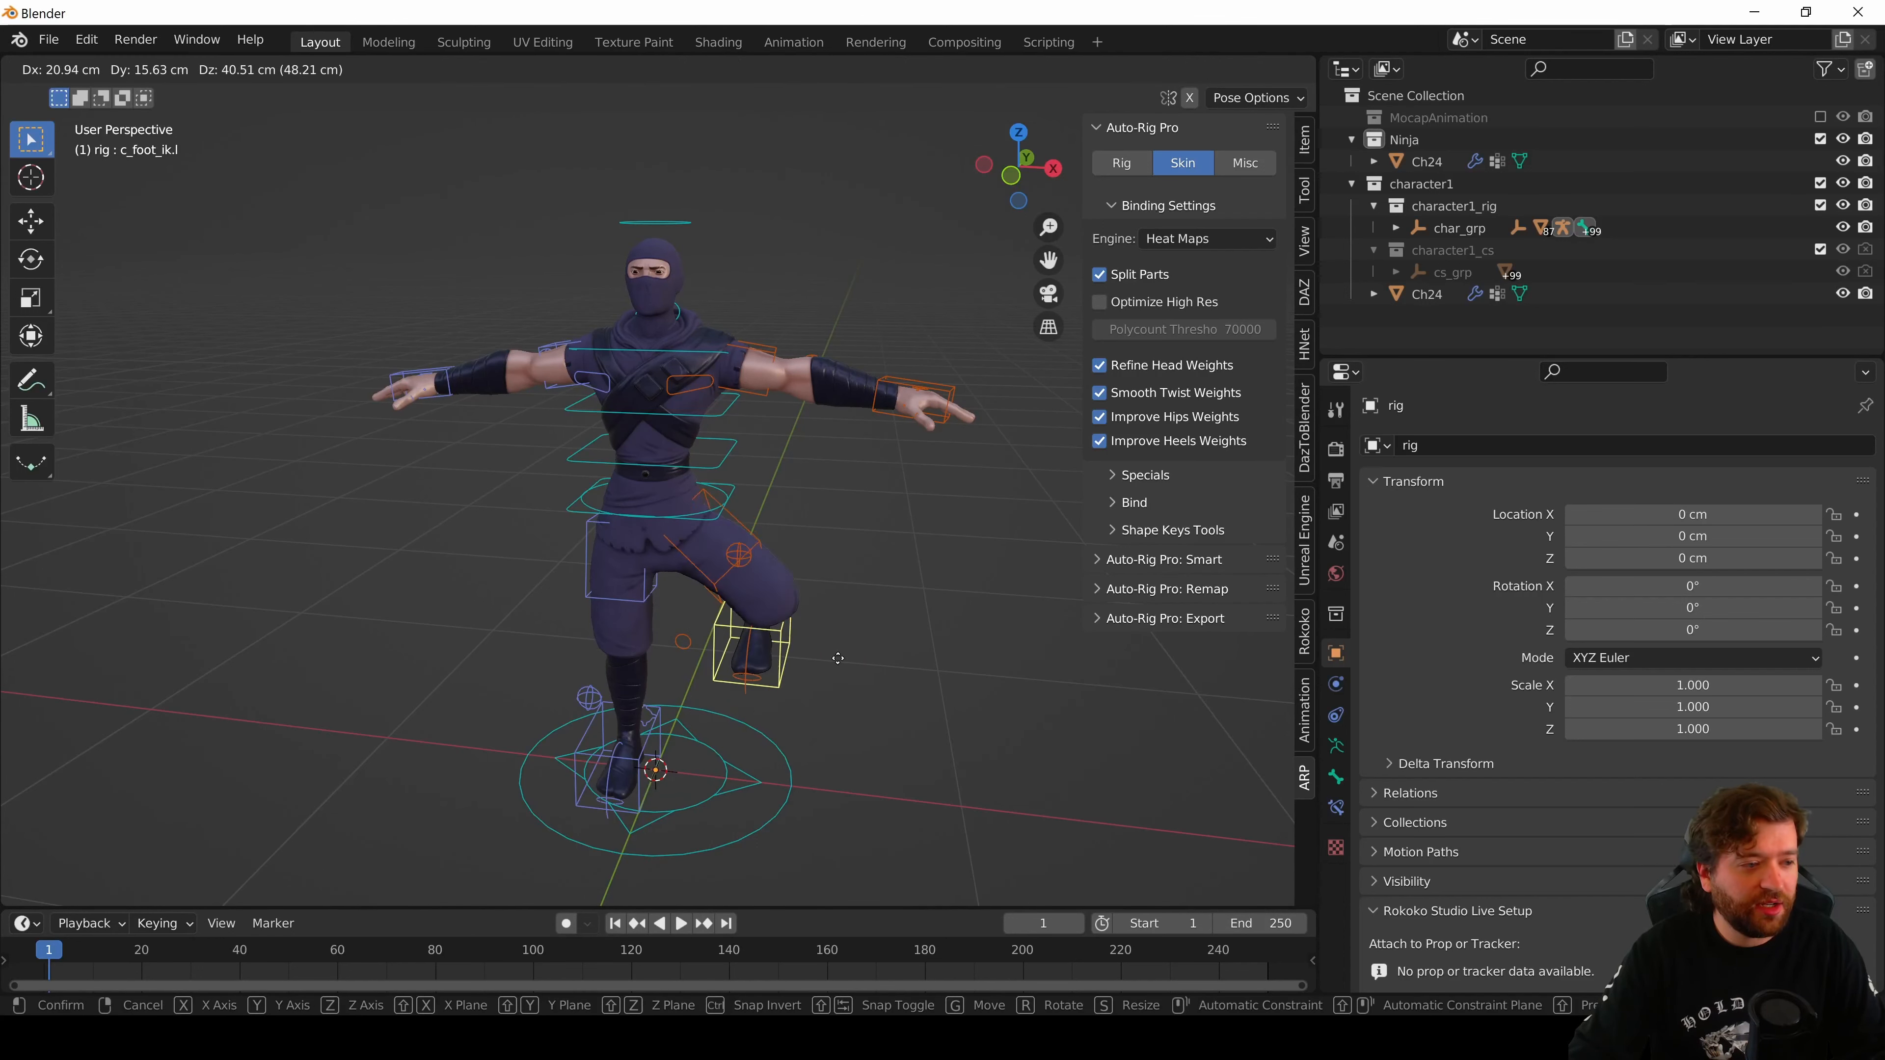
pyautogui.press('Escape')
pyautogui.click(587, 733)
pyautogui.press('g')
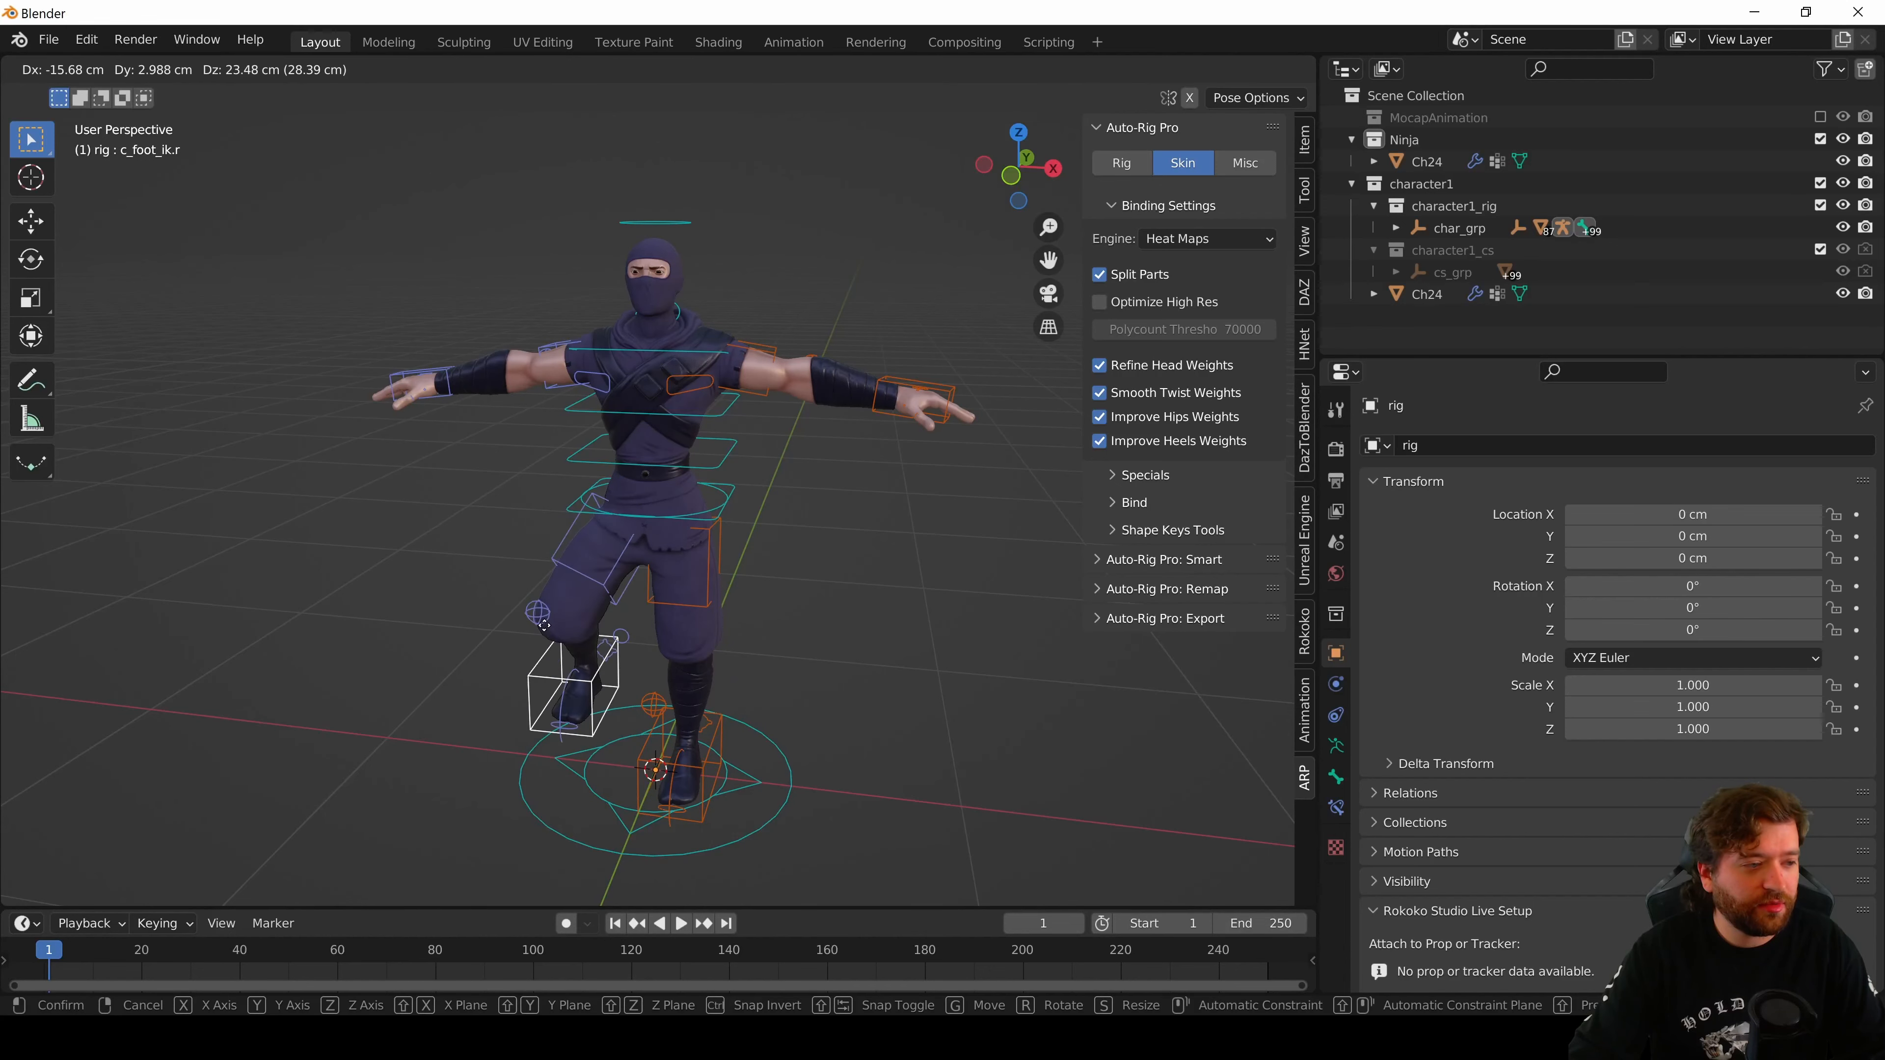
pyautogui.press('Escape')
# - Check the default IK-FK settings for arms and legs in the Auto-Rig Pro add-on preferences
pyautogui.click(87, 40)
pyautogui.click(148, 377)
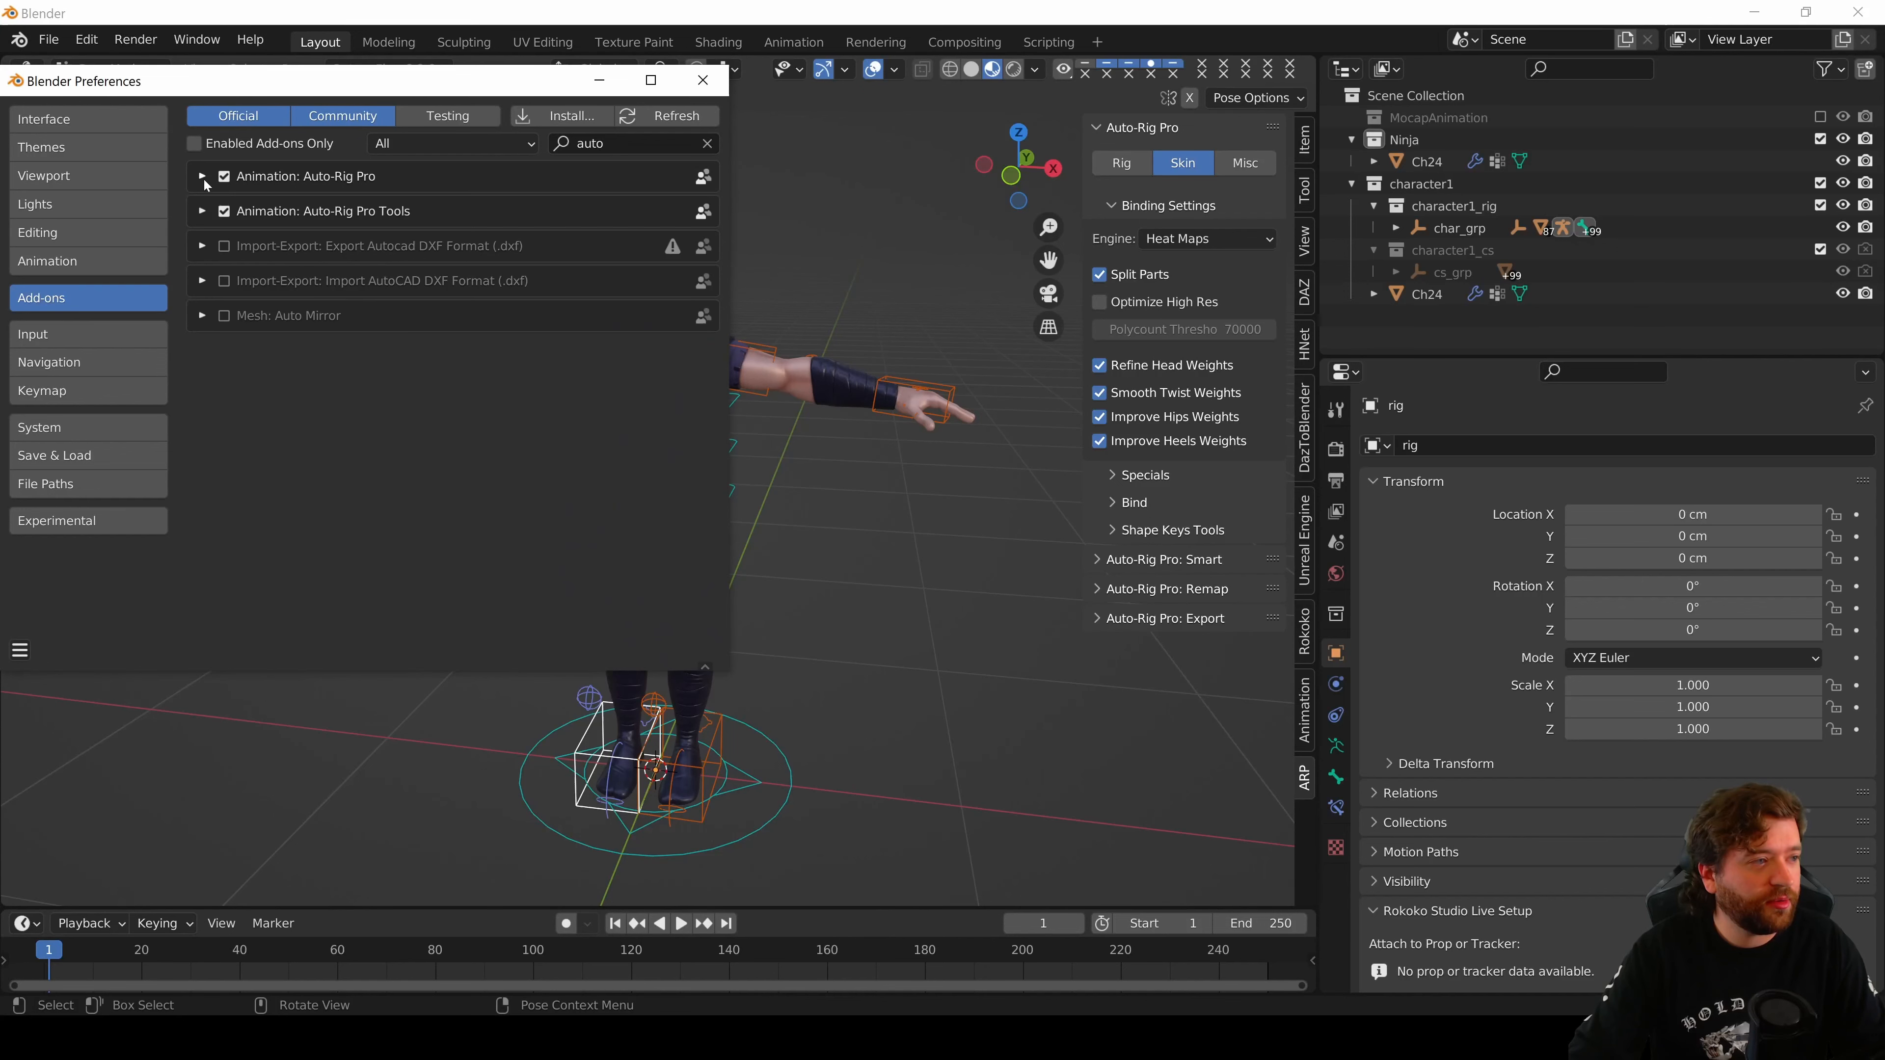
pyautogui.click(202, 176)
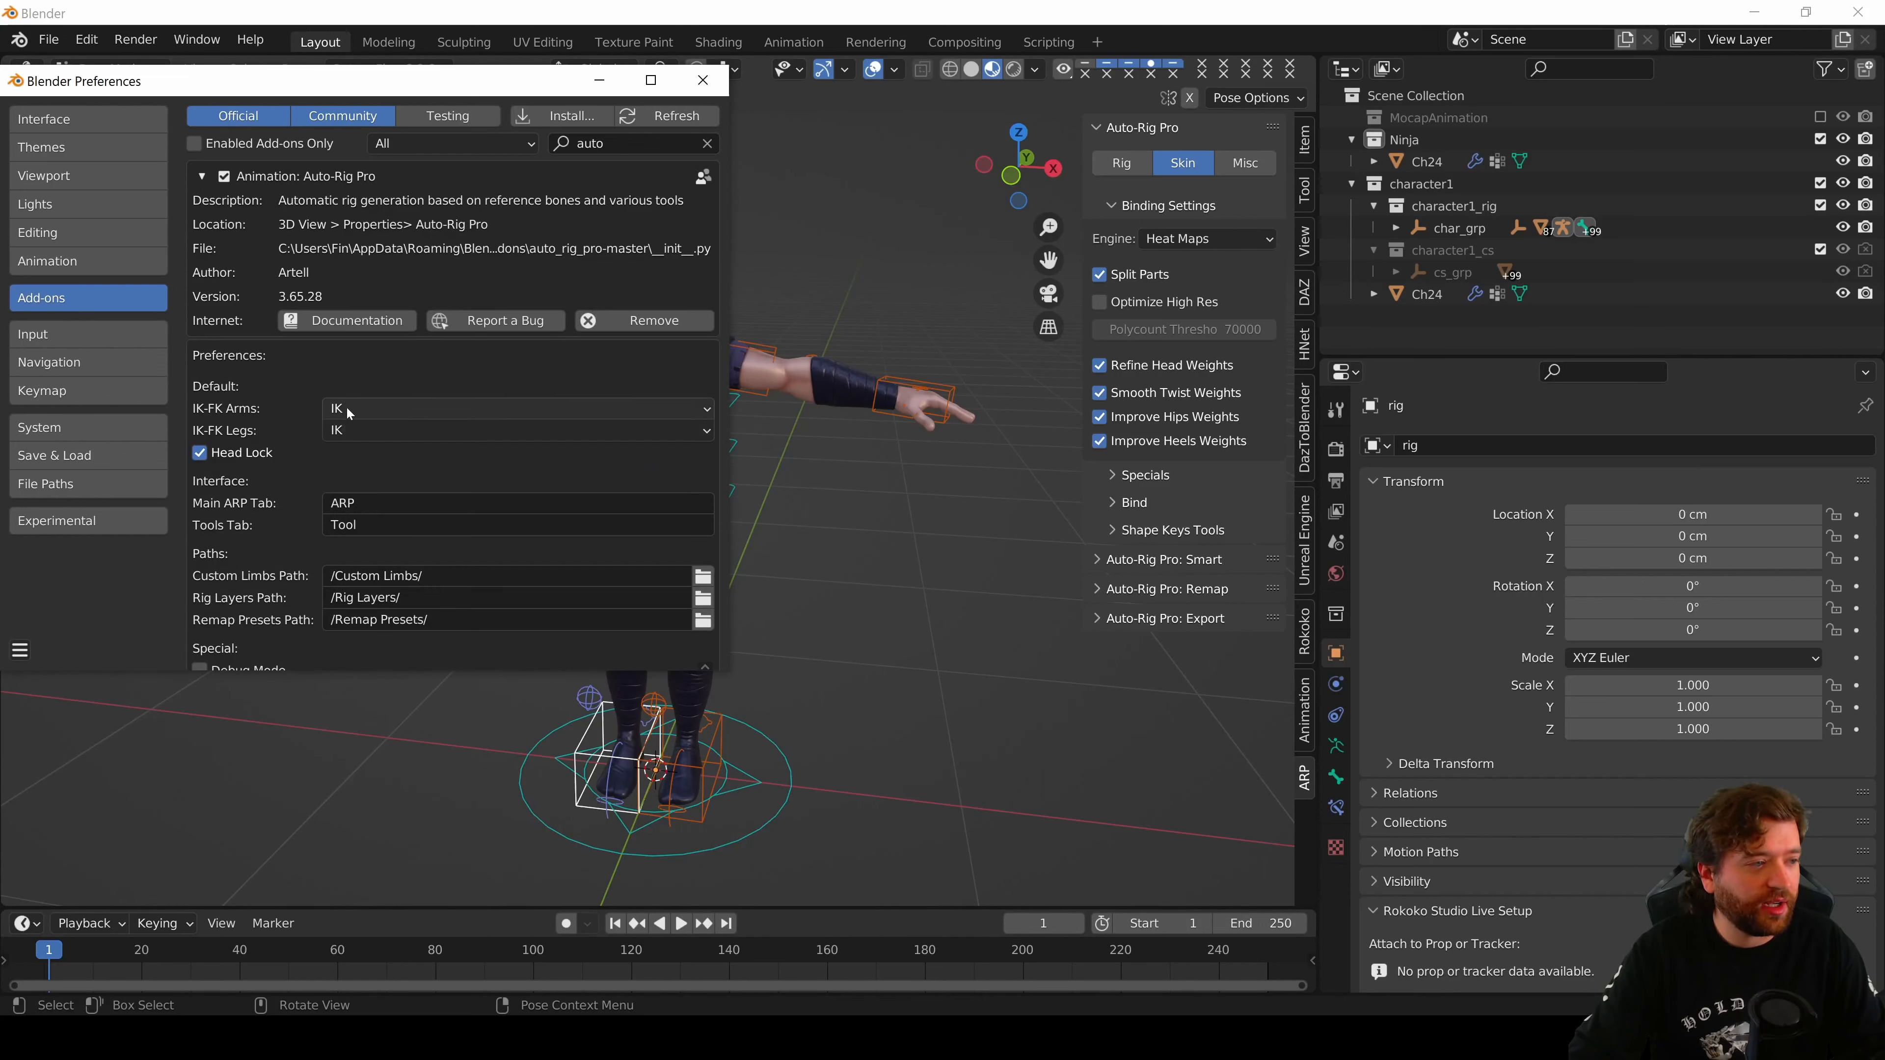
pyautogui.click(702, 82)
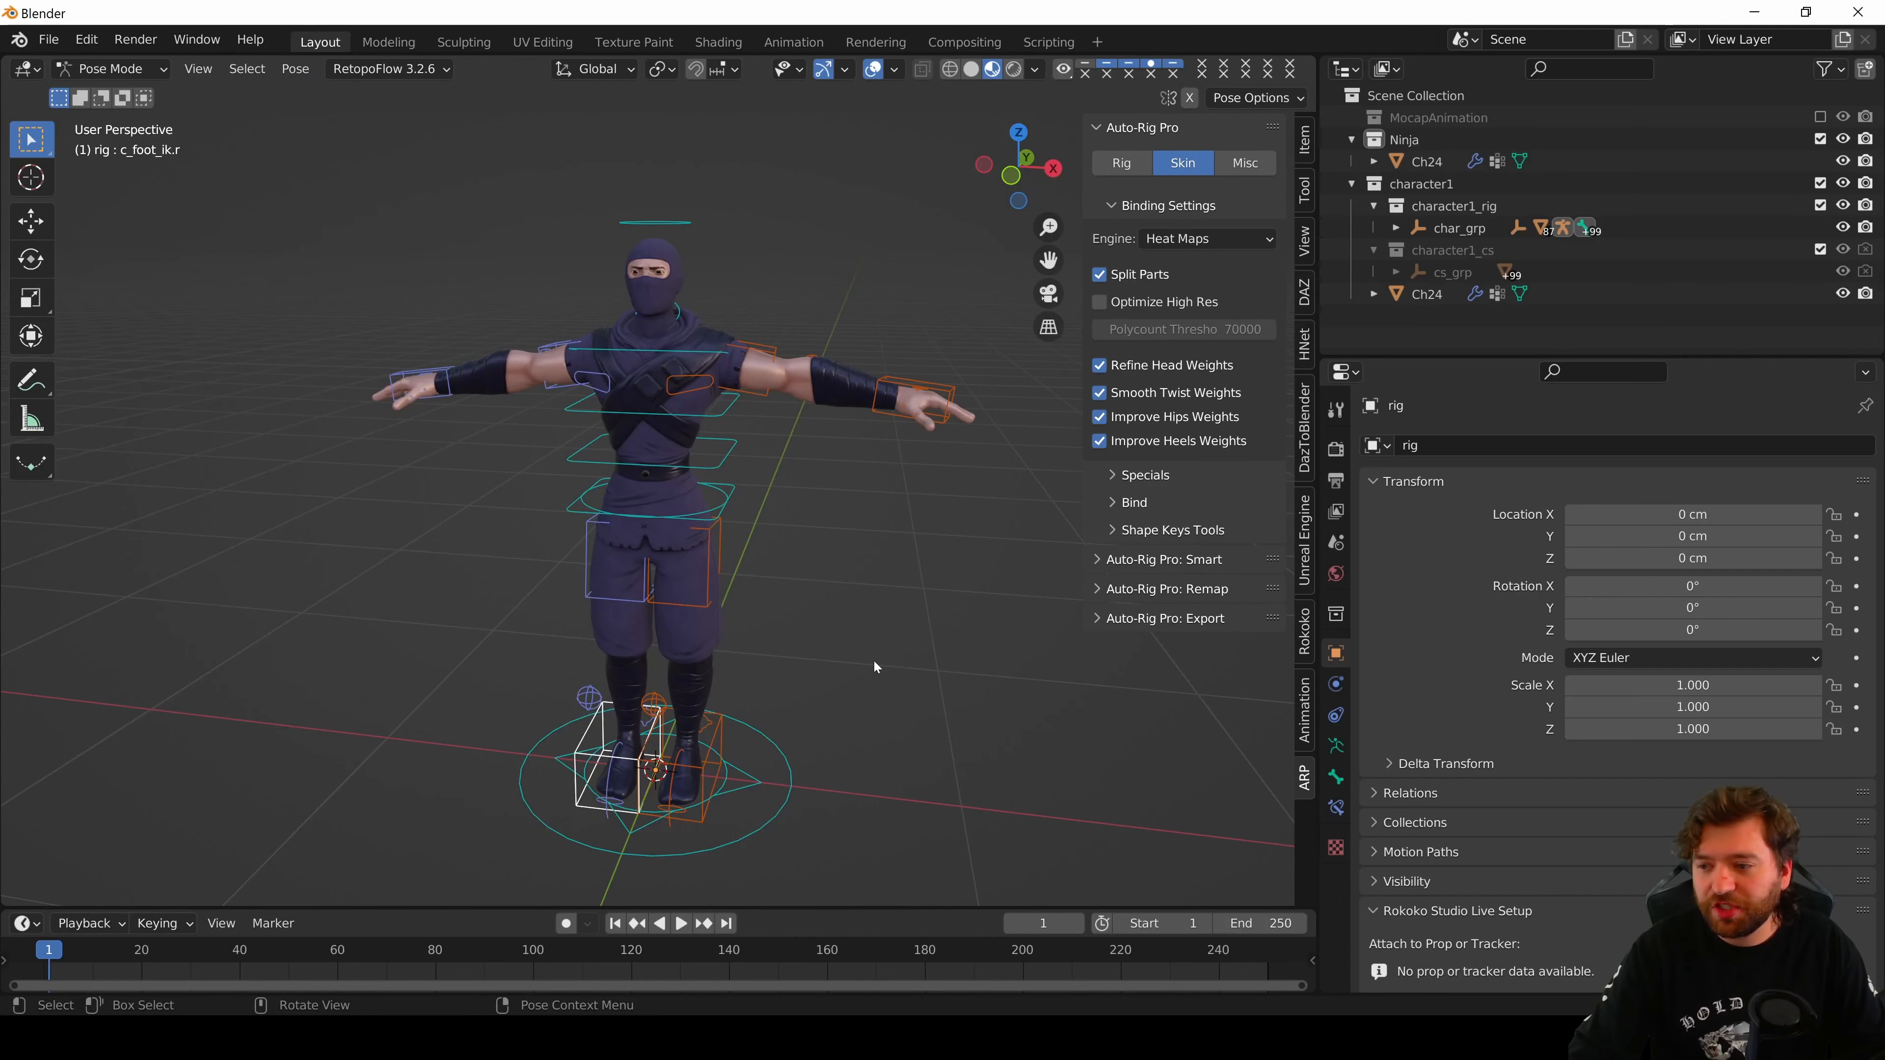
# - Switch the left and right arms from IK to FK using Snap IK-FK on each hand controller
pyautogui.moveTo(884, 694)
pyautogui.mouseDown(button='middle')
pyautogui.moveTo(900, 720)
pyautogui.moveTo(866, 690)
pyautogui.mouseUp(button='middle')
pyautogui.click(753, 767)
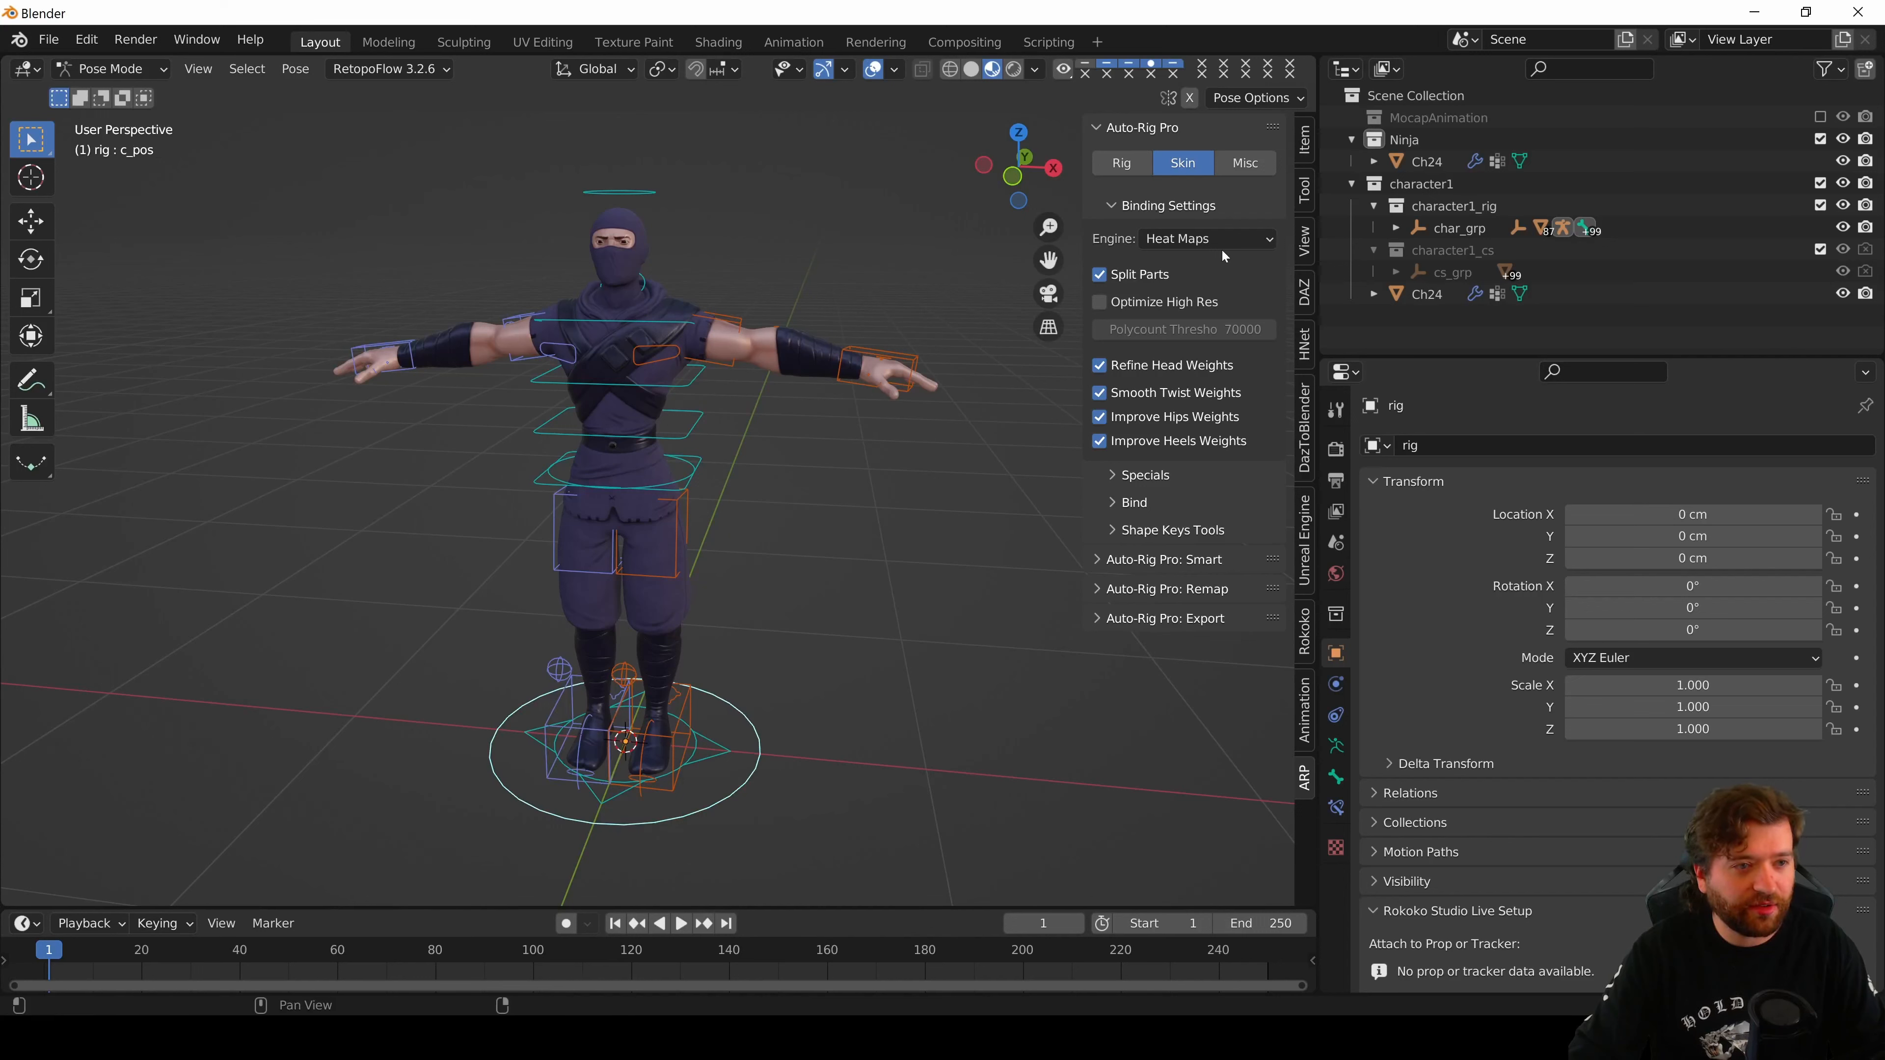
pyautogui.click(1307, 189)
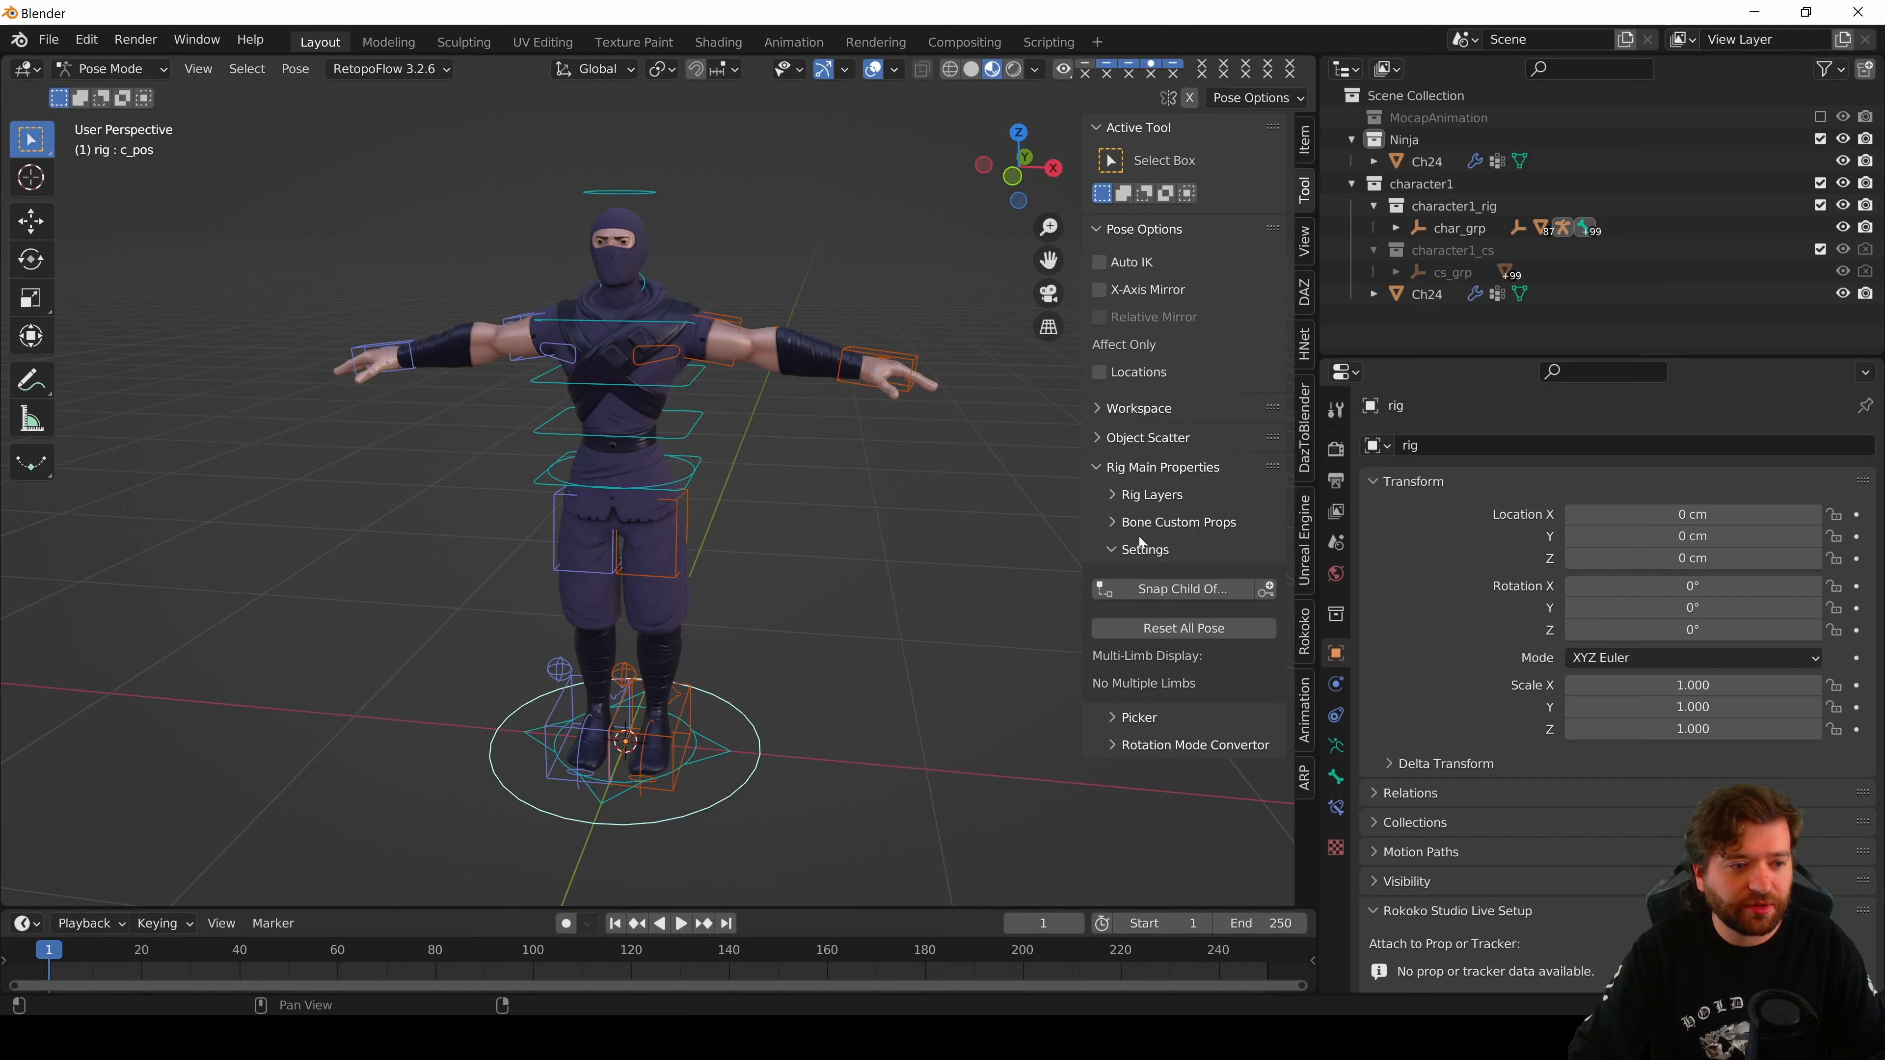
pyautogui.click(884, 357)
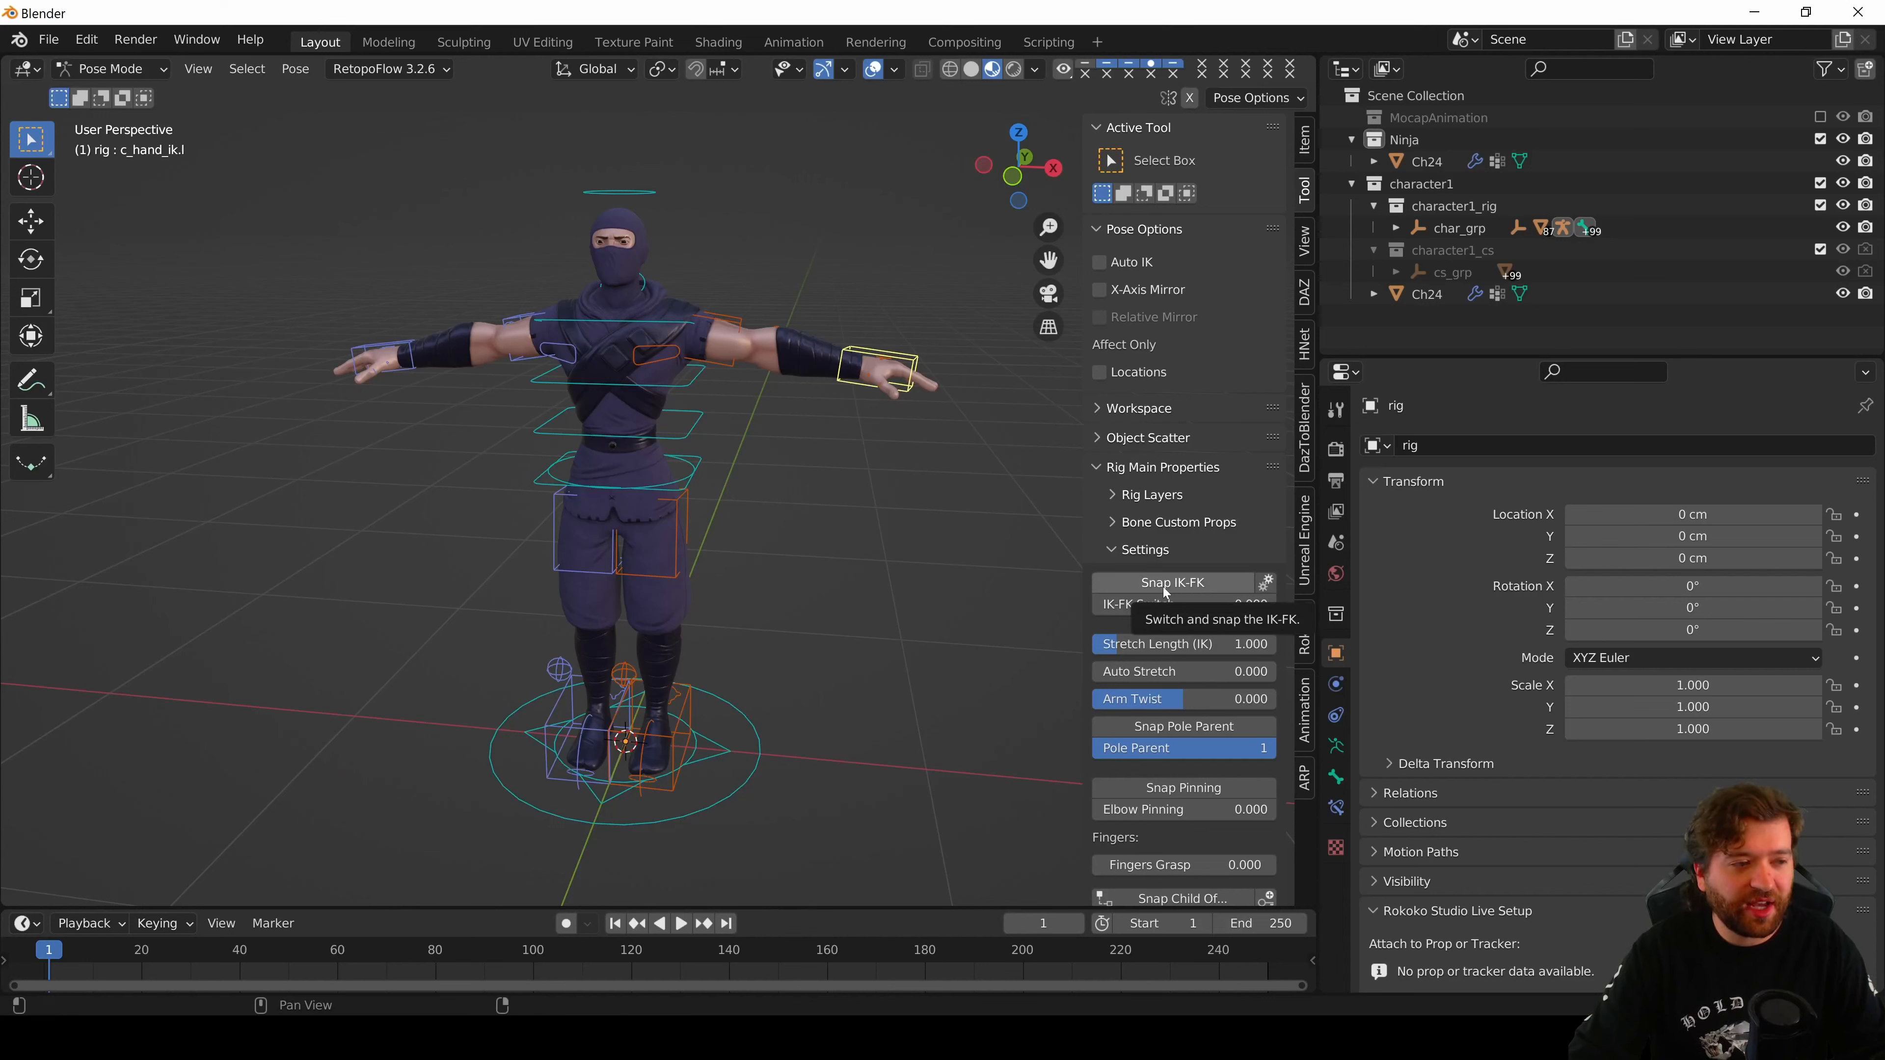
pyautogui.click(1147, 586)
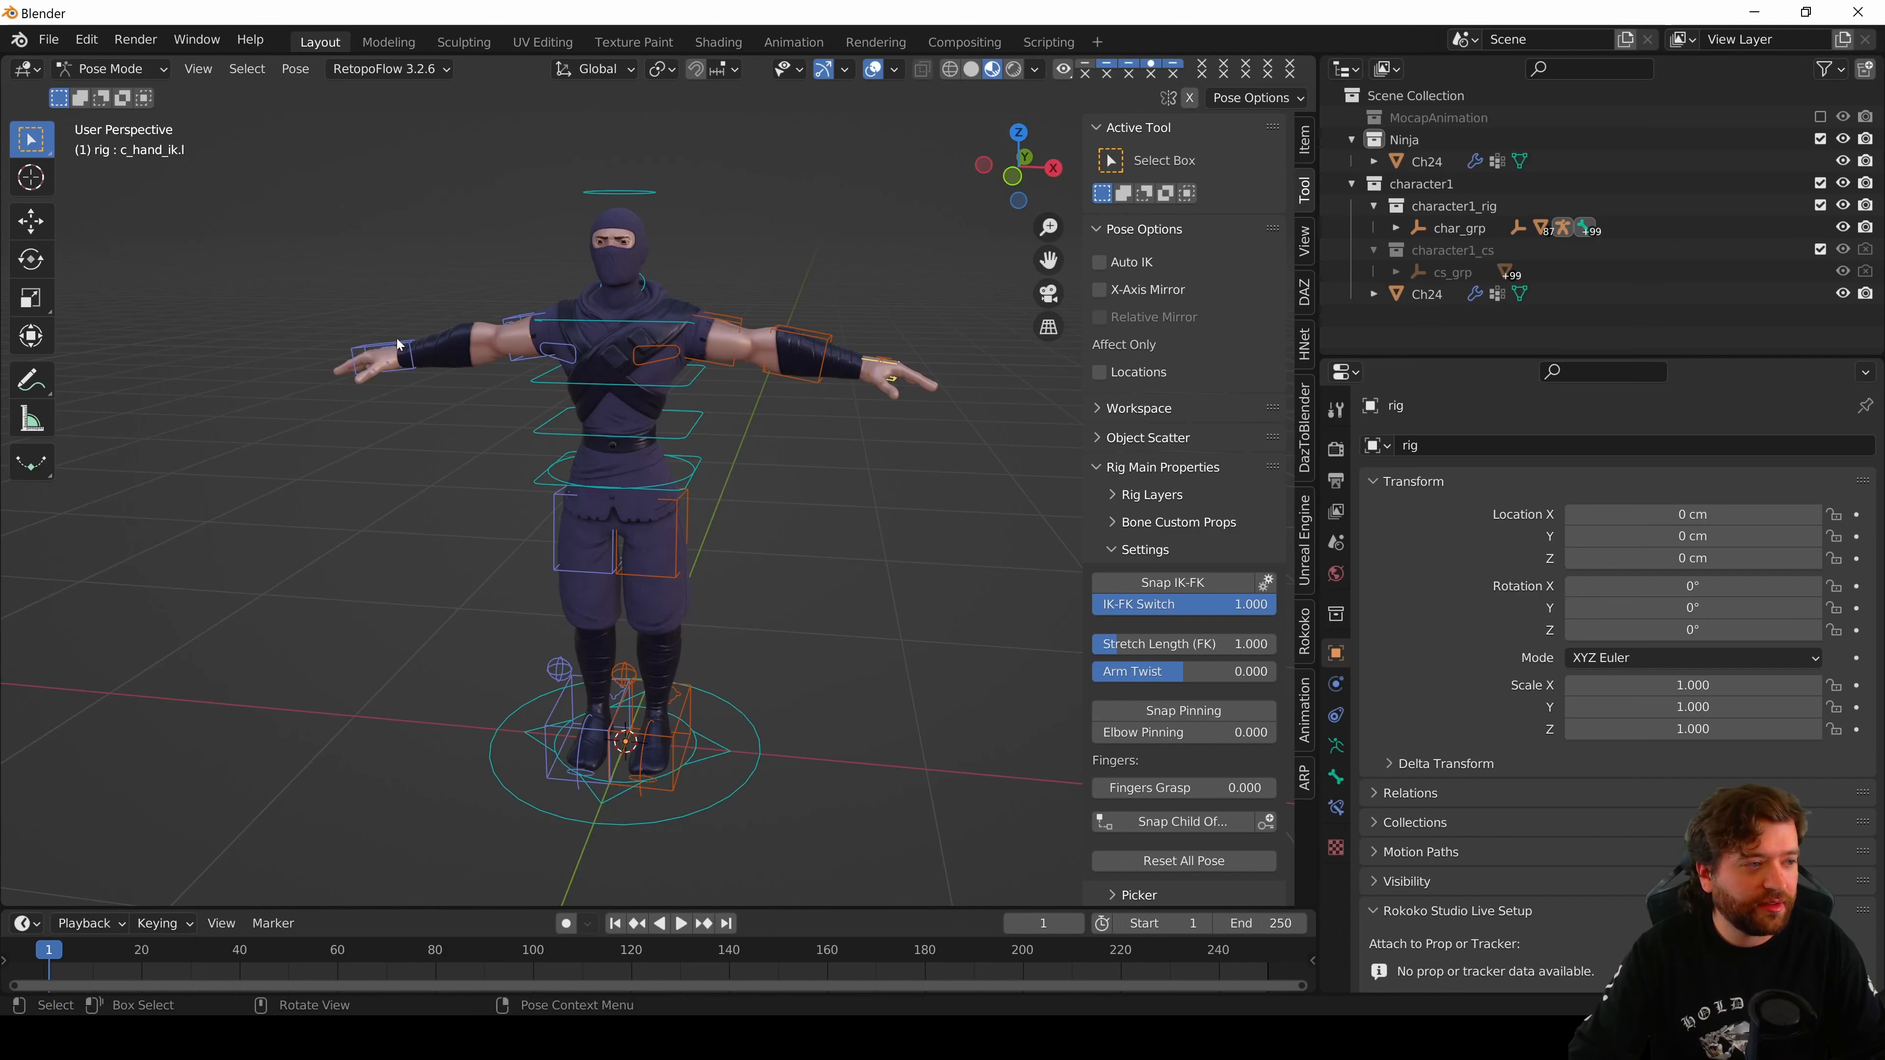
pyautogui.click(397, 340)
pyautogui.click(1178, 582)
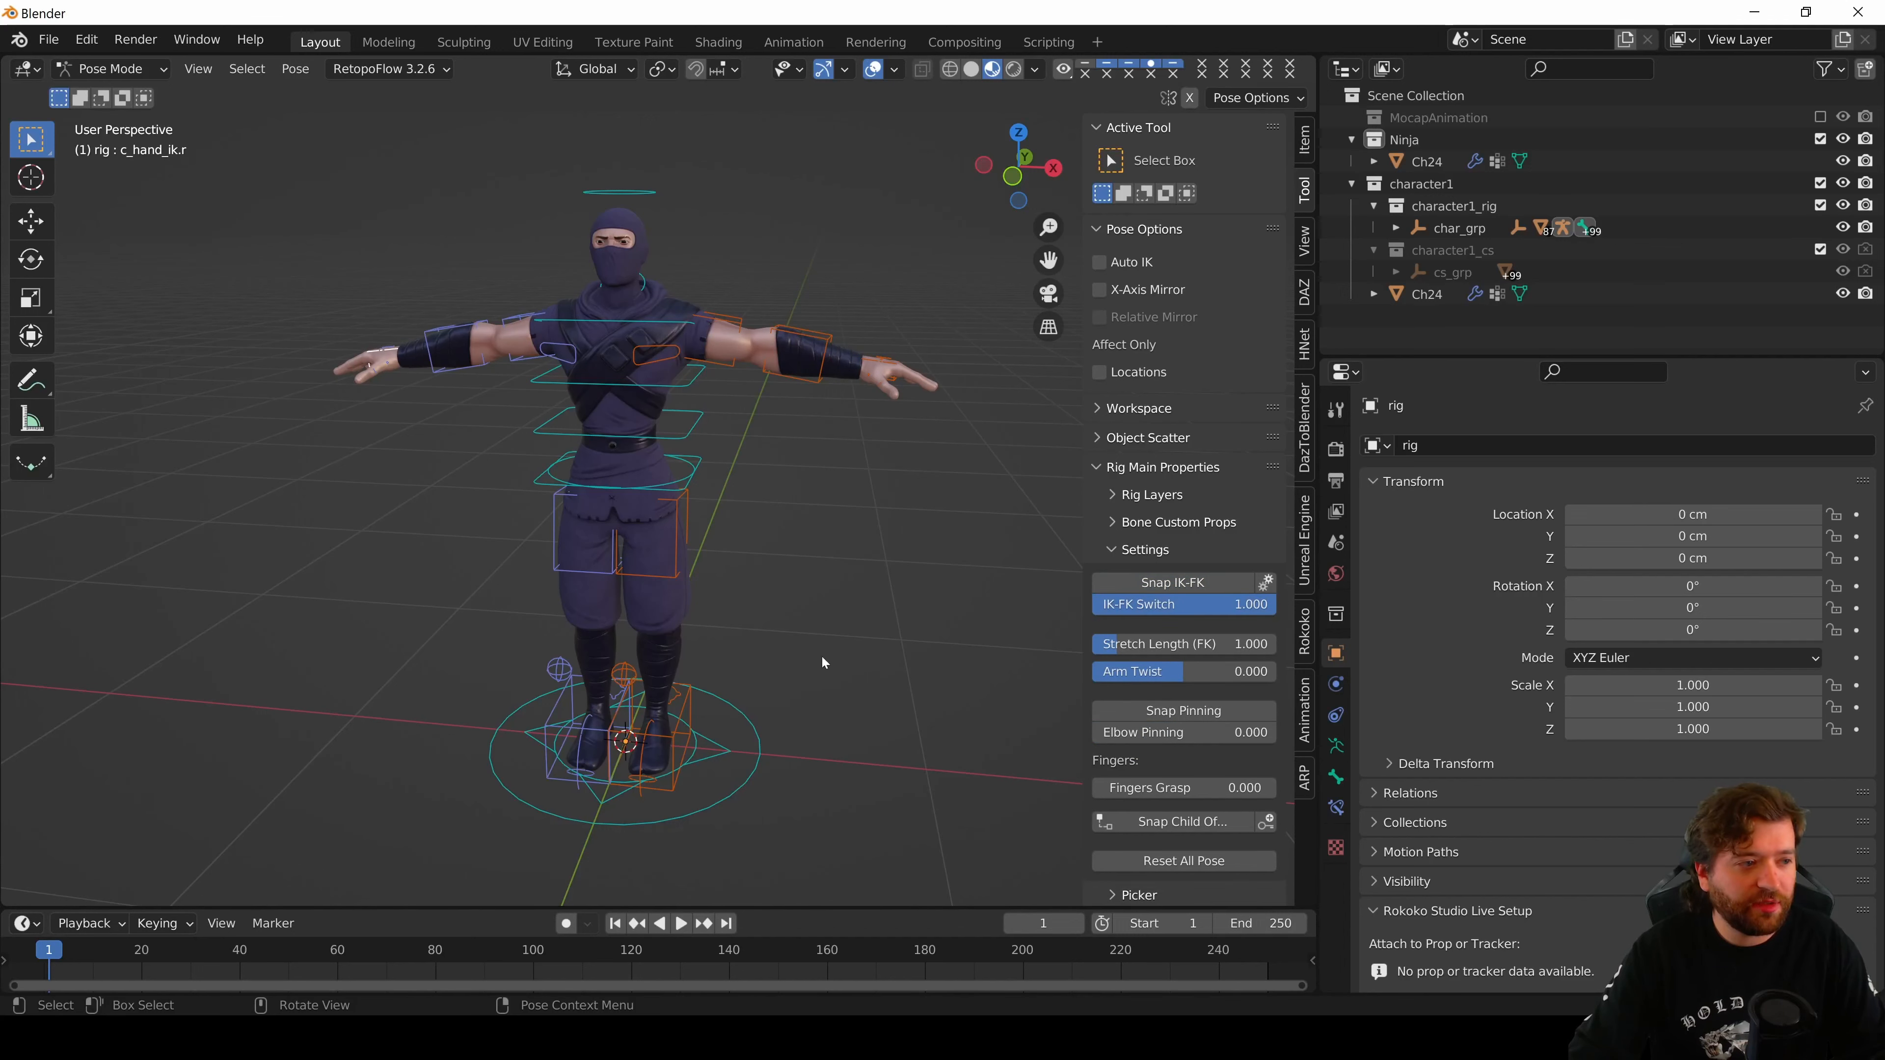
# - Switch the left and right legs from IK to FK using Snap IK-FK on each foot controller
pyautogui.click(694, 698)
pyautogui.click(1217, 582)
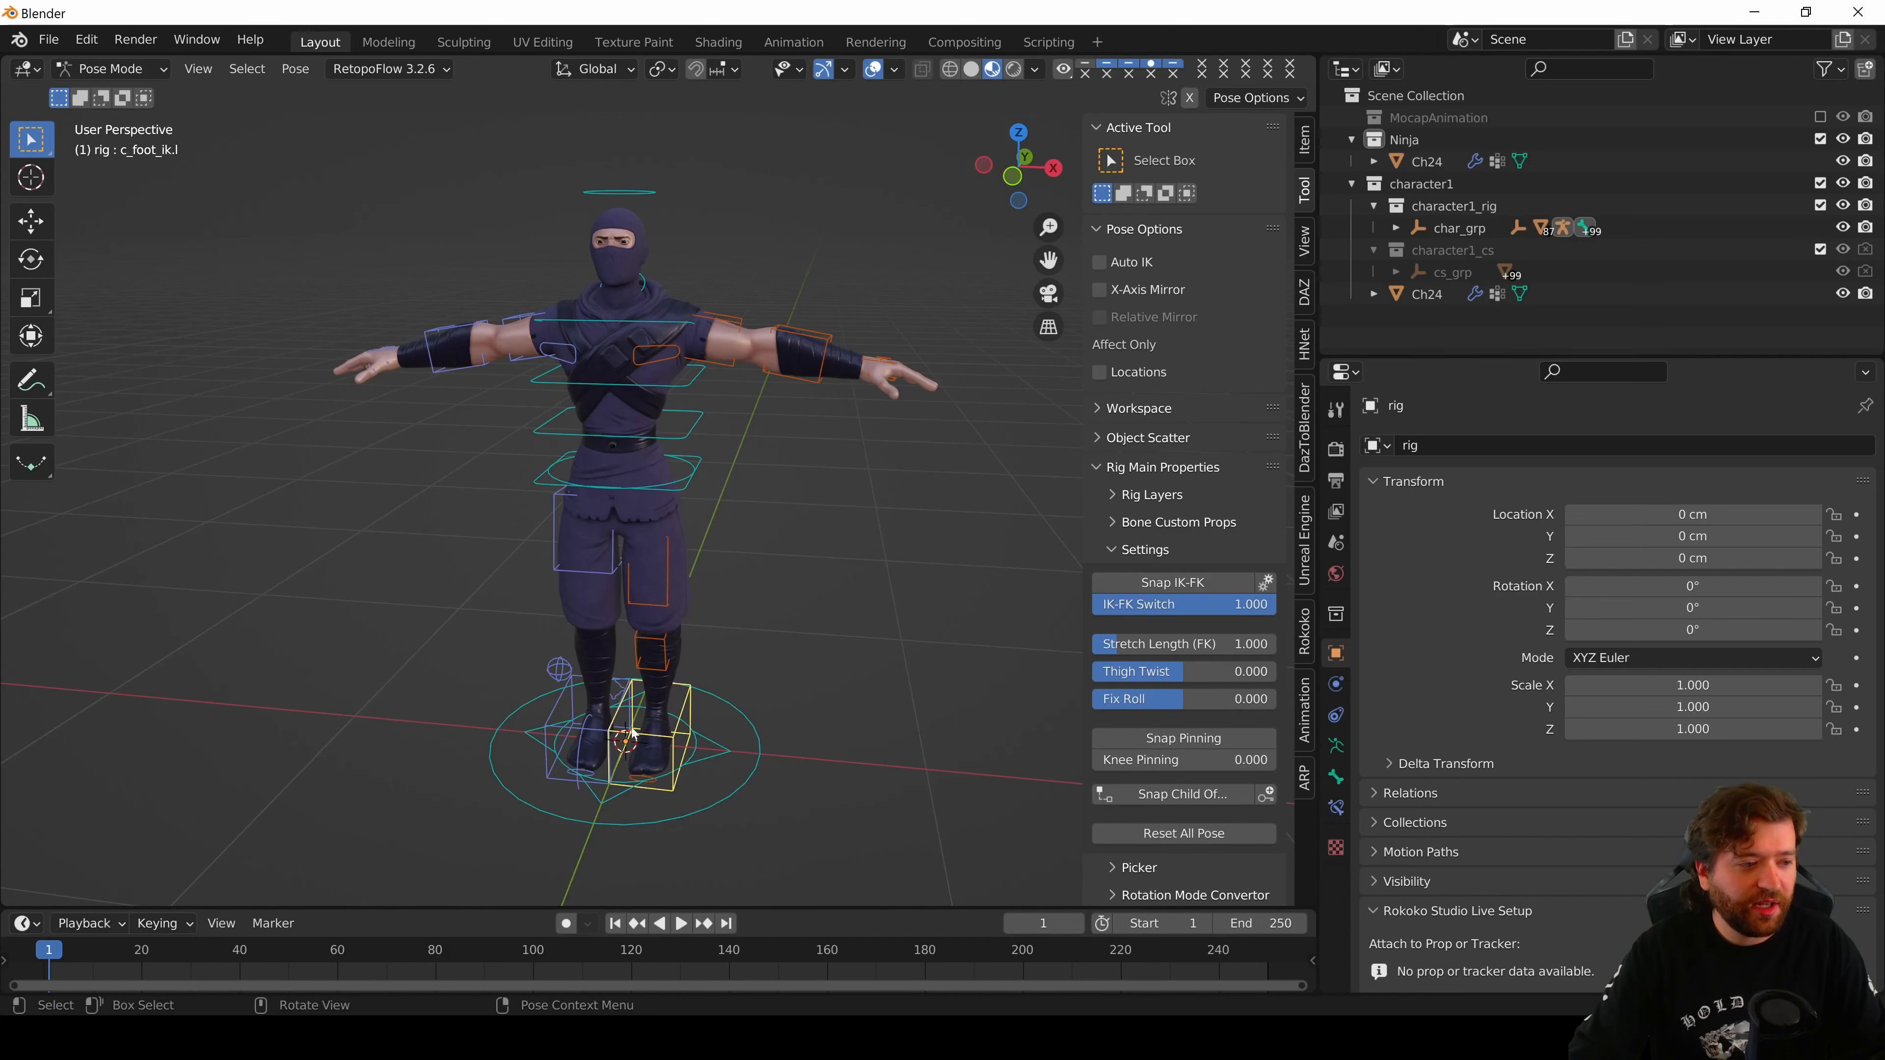
pyautogui.click(546, 715)
pyautogui.click(1190, 583)
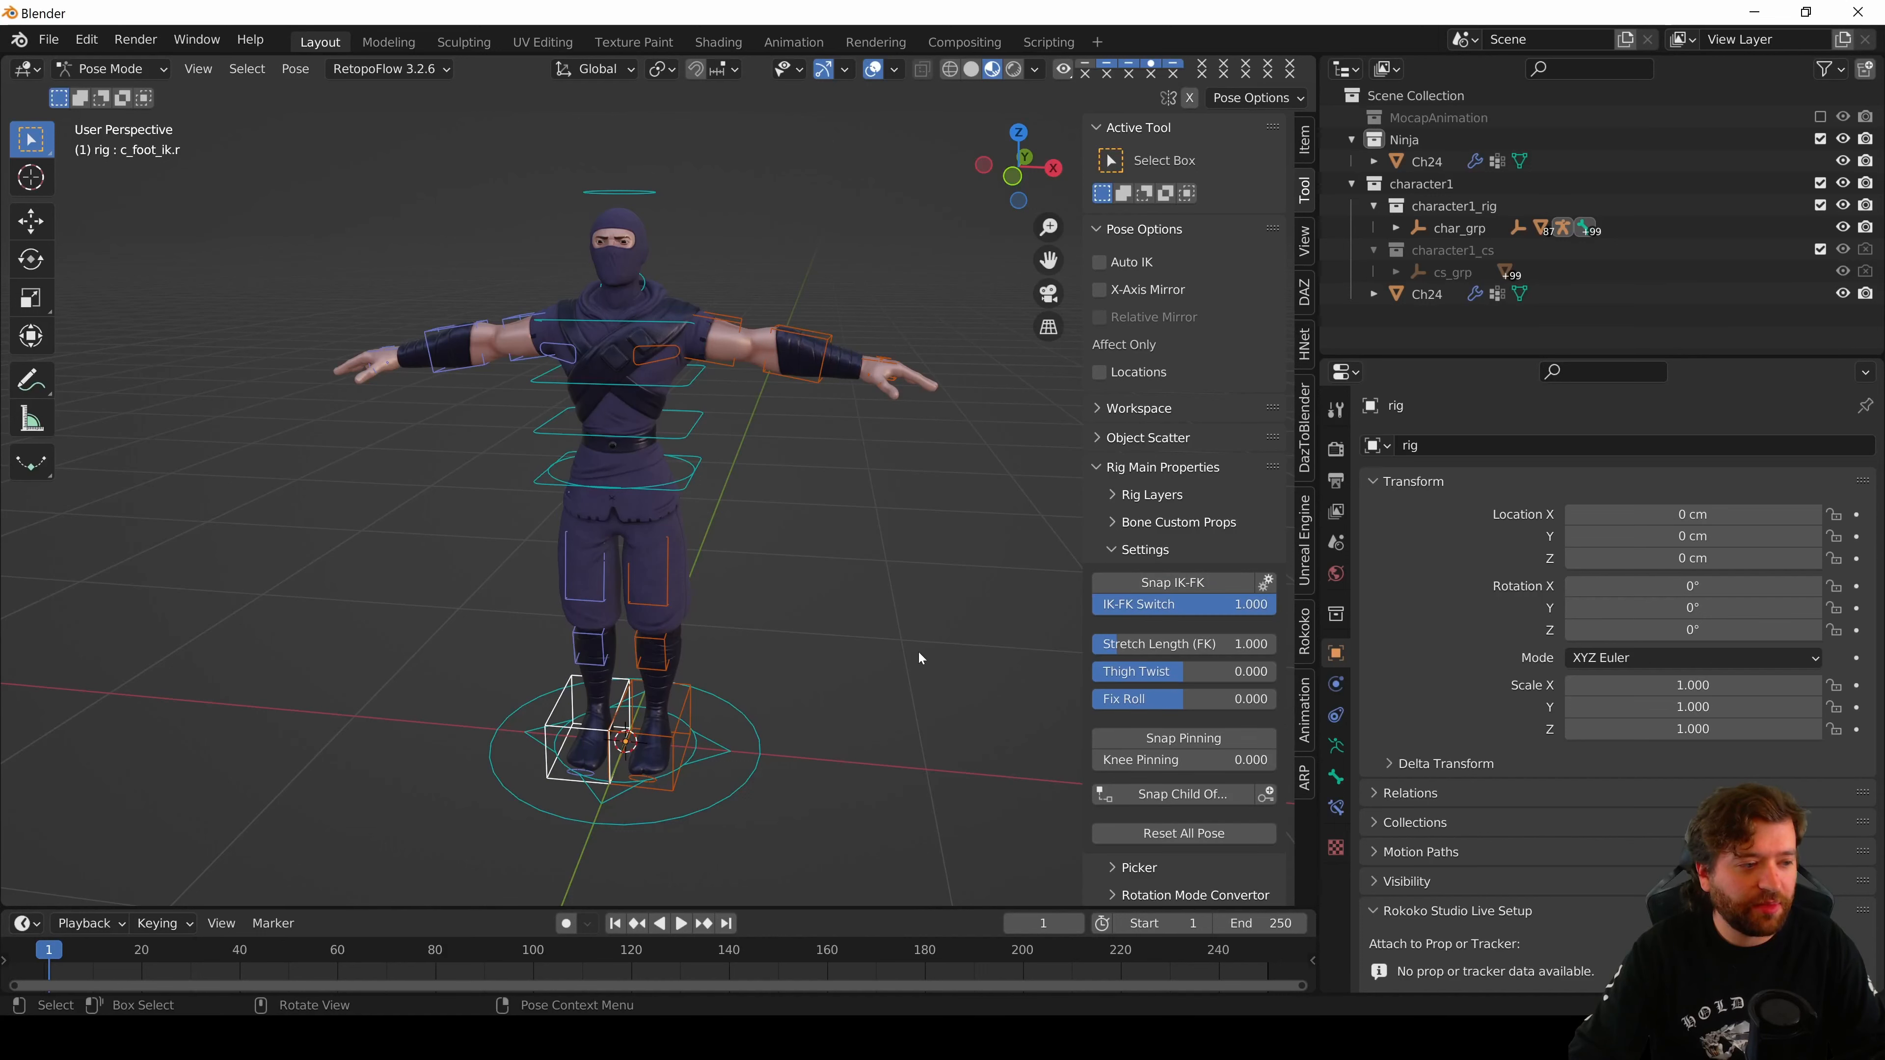
# - Test-rotate the left upper-arm FK controller downward and cancel the rotation
pyautogui.click(850, 503)
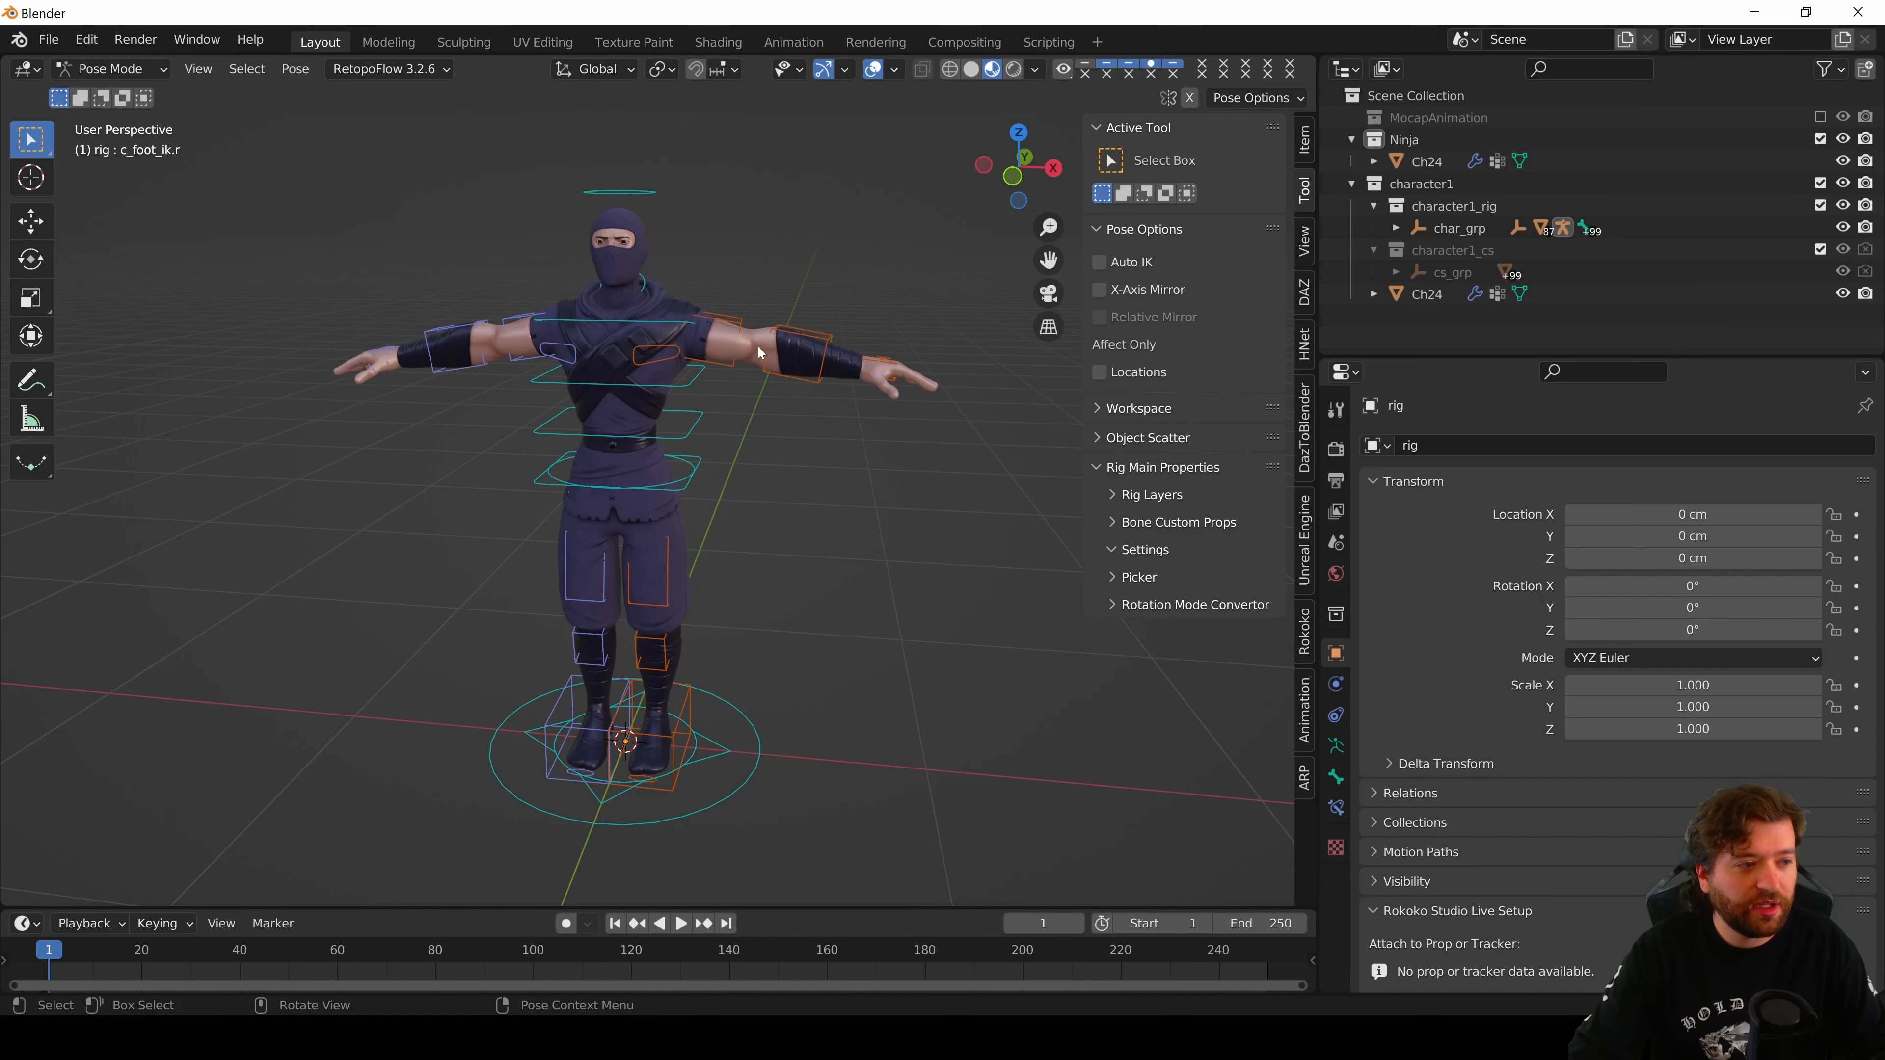
pyautogui.click(714, 338)
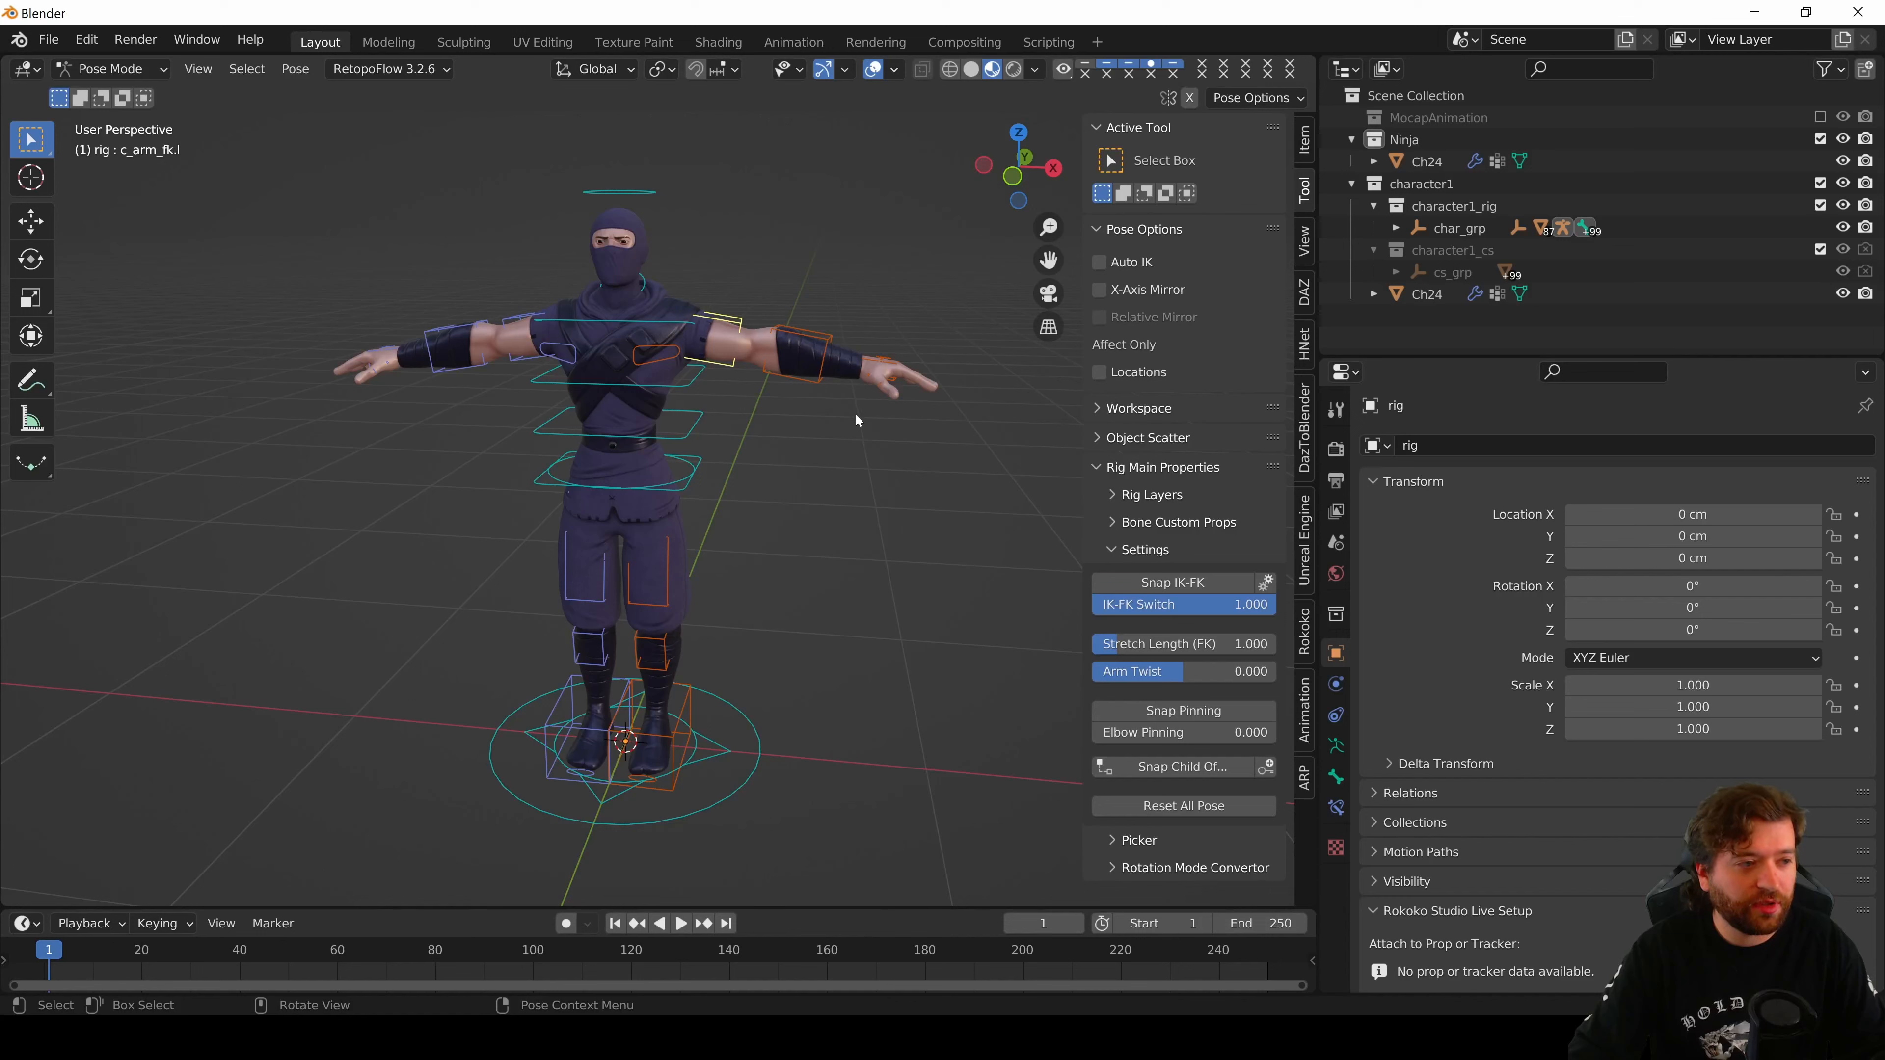
pyautogui.press('r')
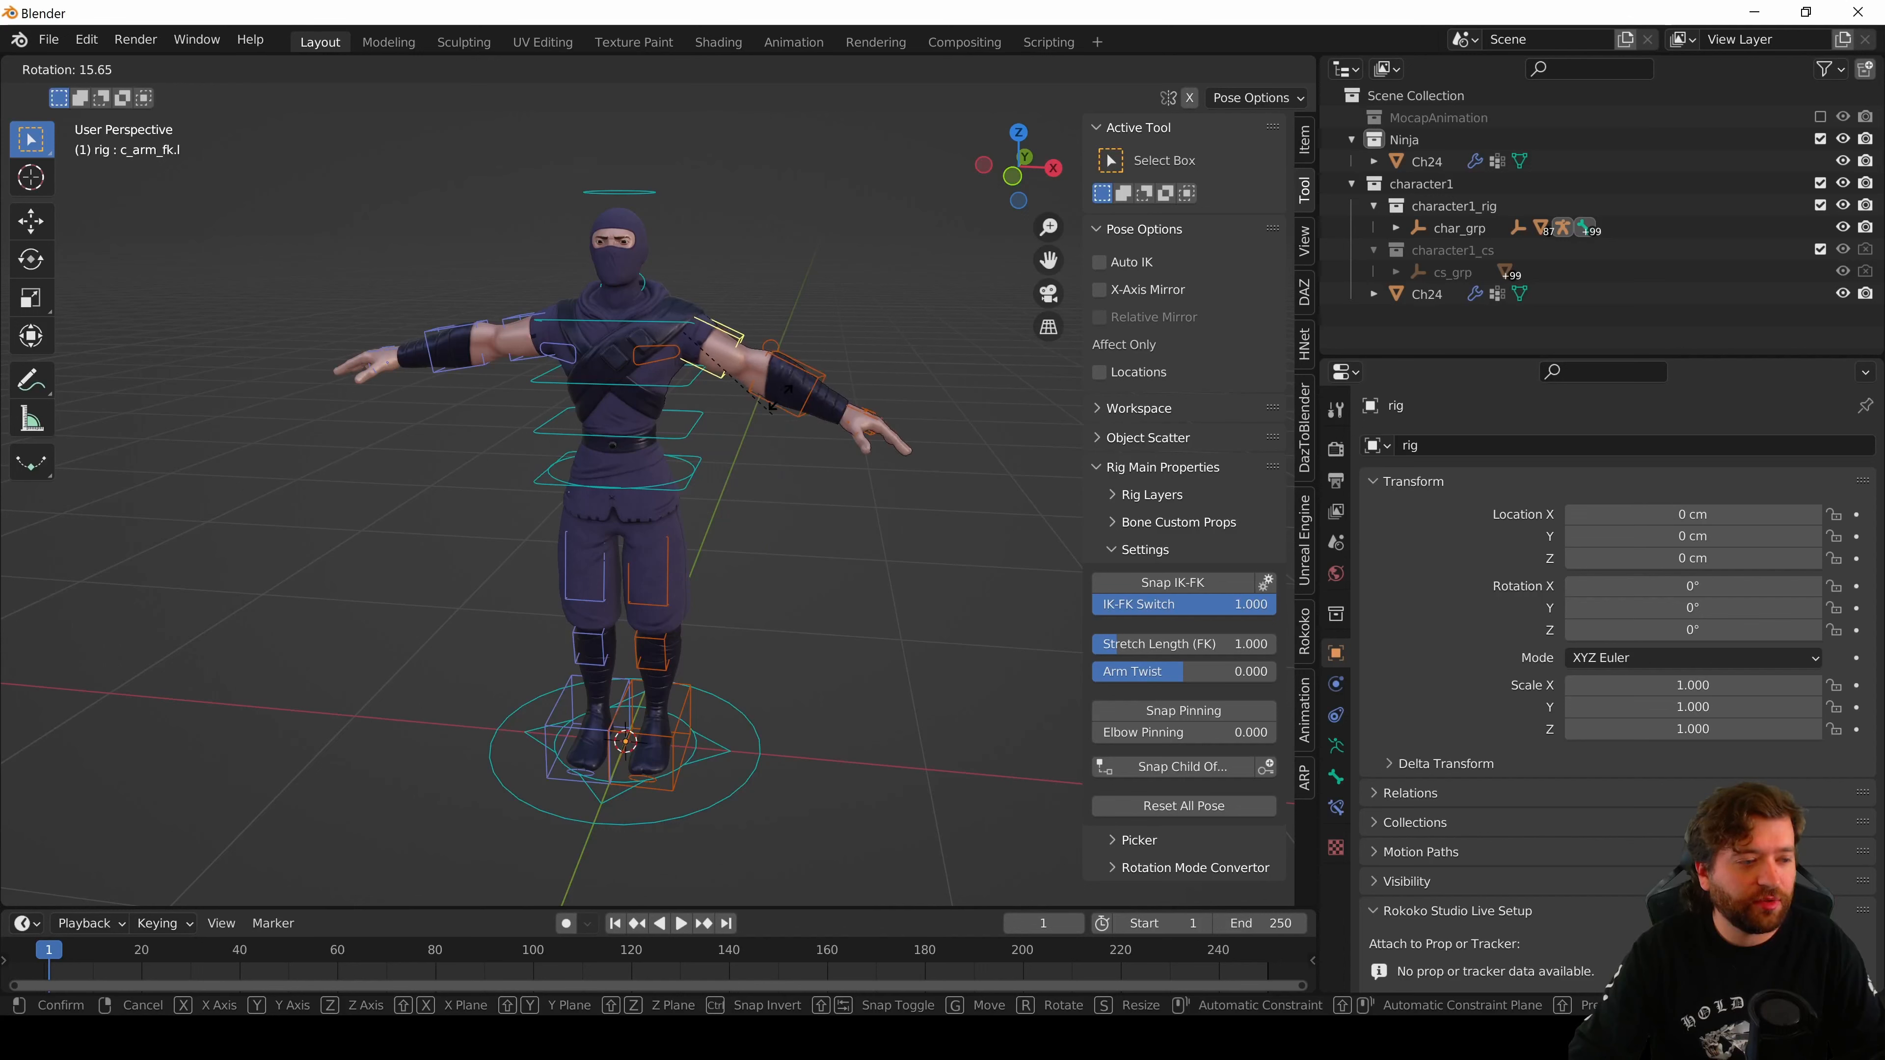
pyautogui.rightClick(761, 468)
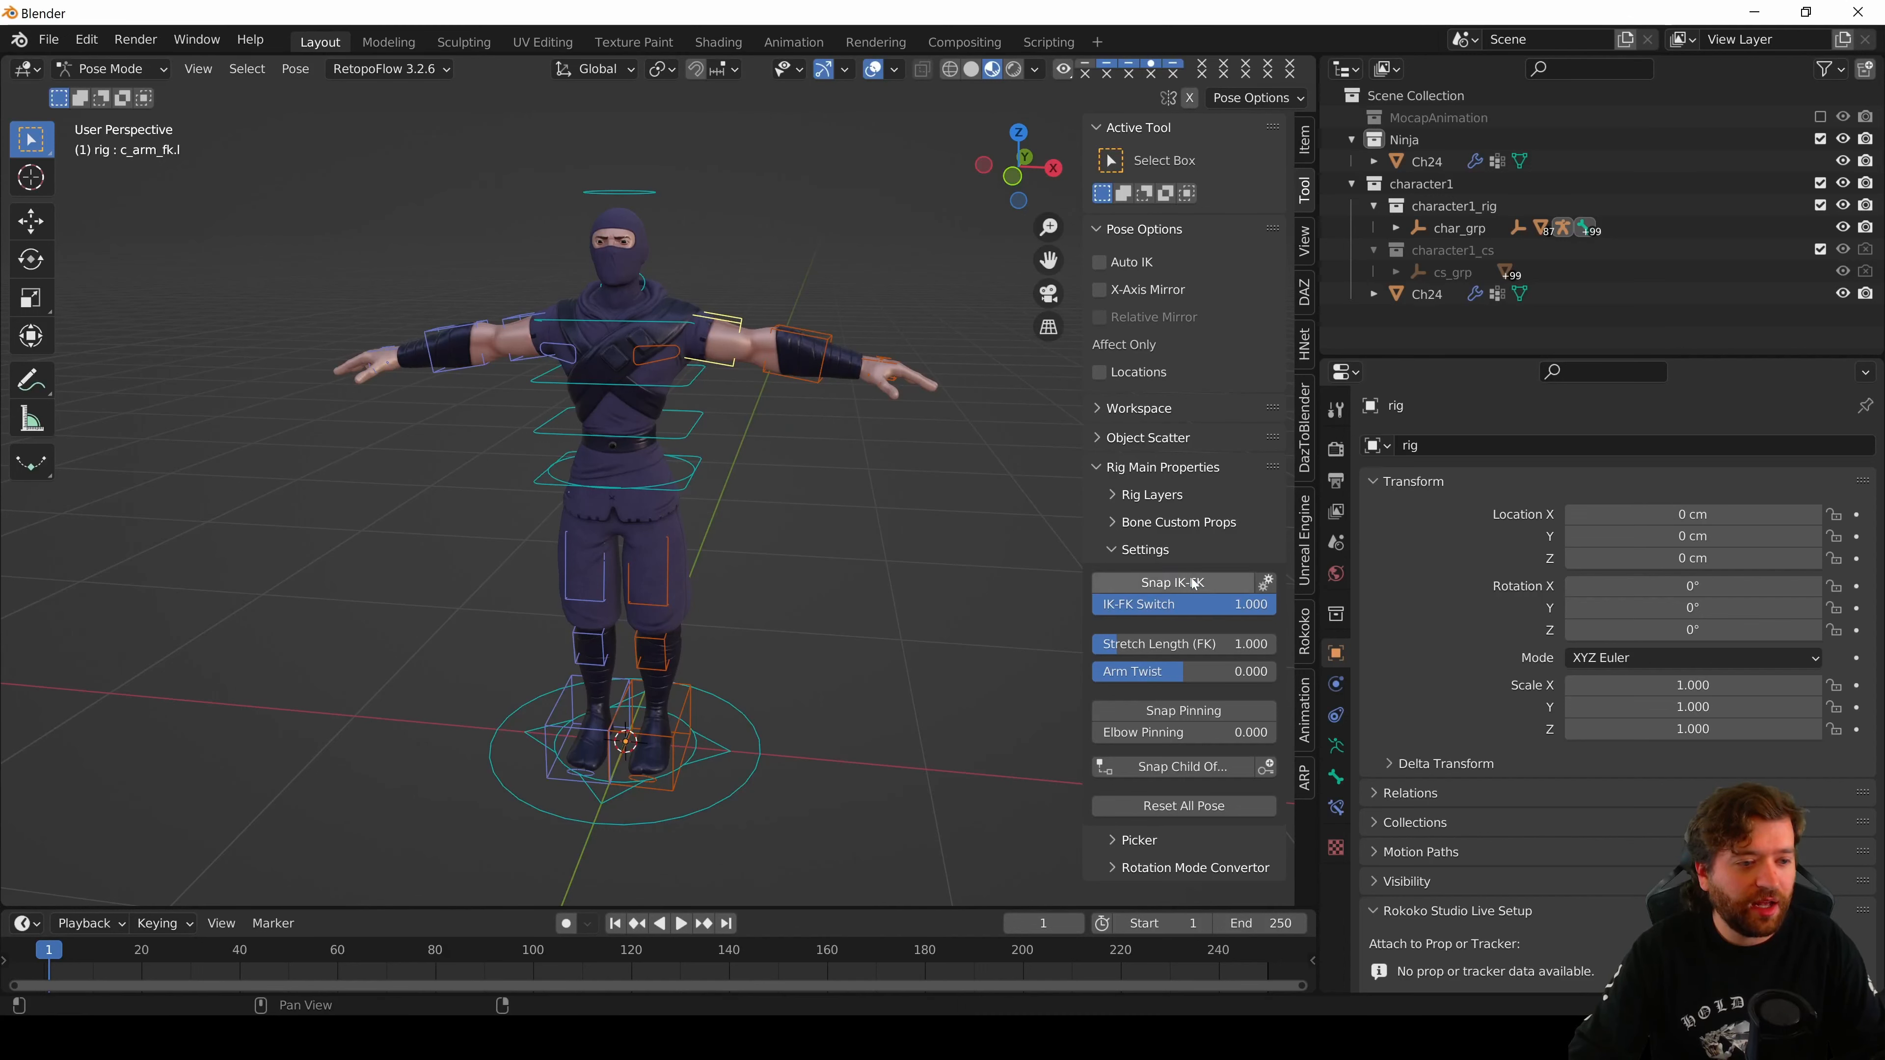
# - Snap the left arm to IK, test-move its hand controller, and snap the arm back to FK
pyautogui.click(1173, 582)
pyautogui.press('g')
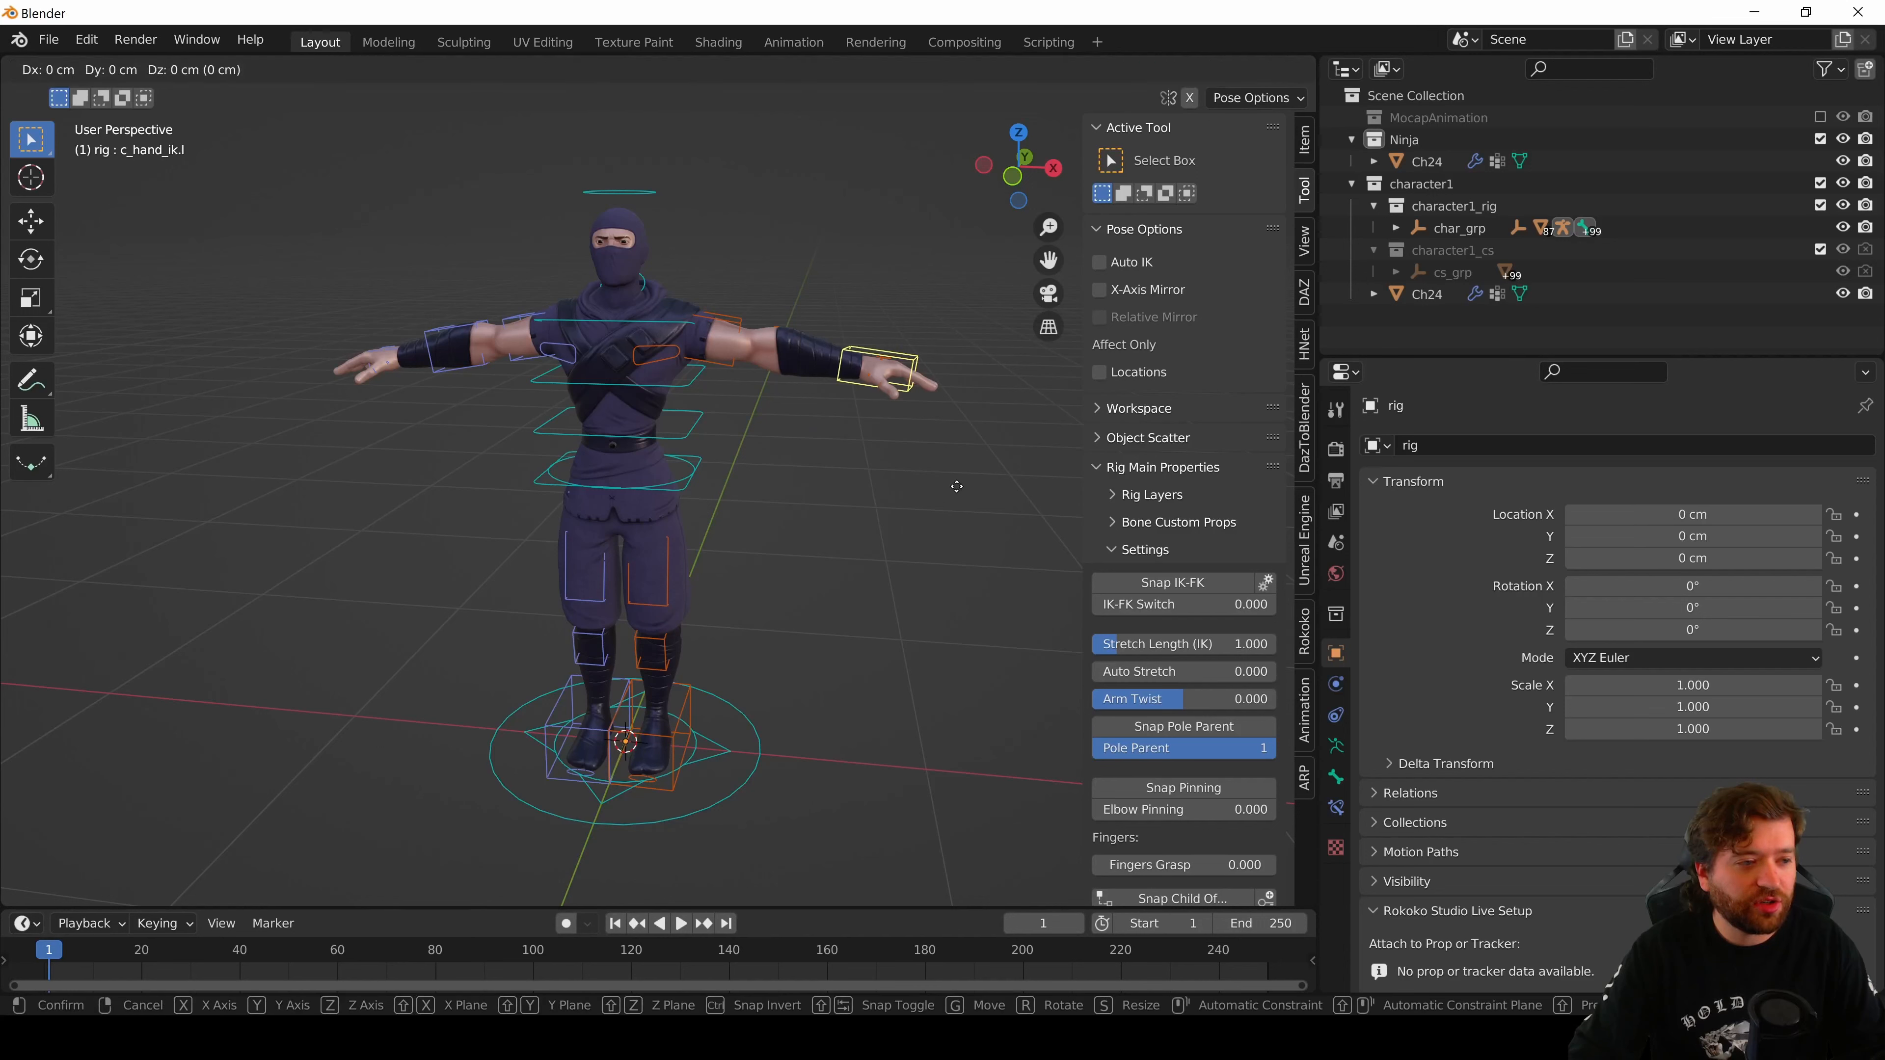
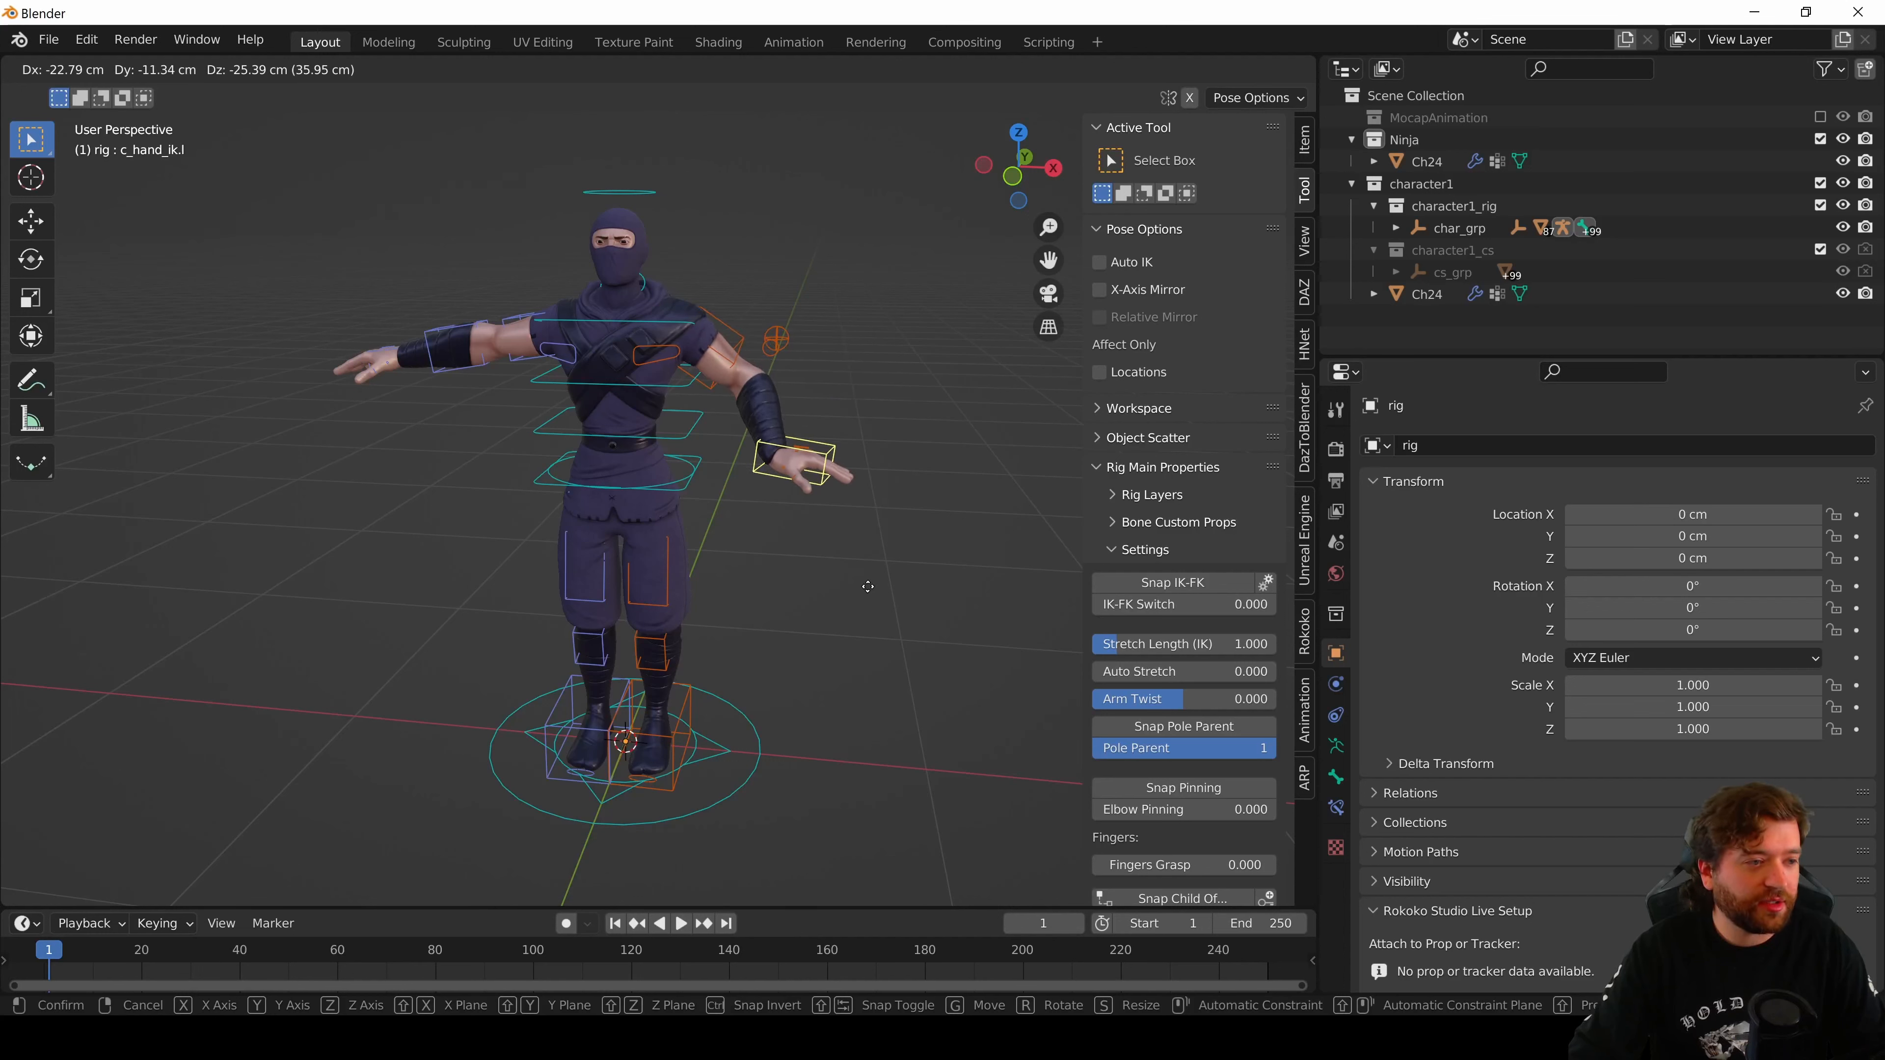
pyautogui.rightClick(897, 547)
pyautogui.click(1169, 584)
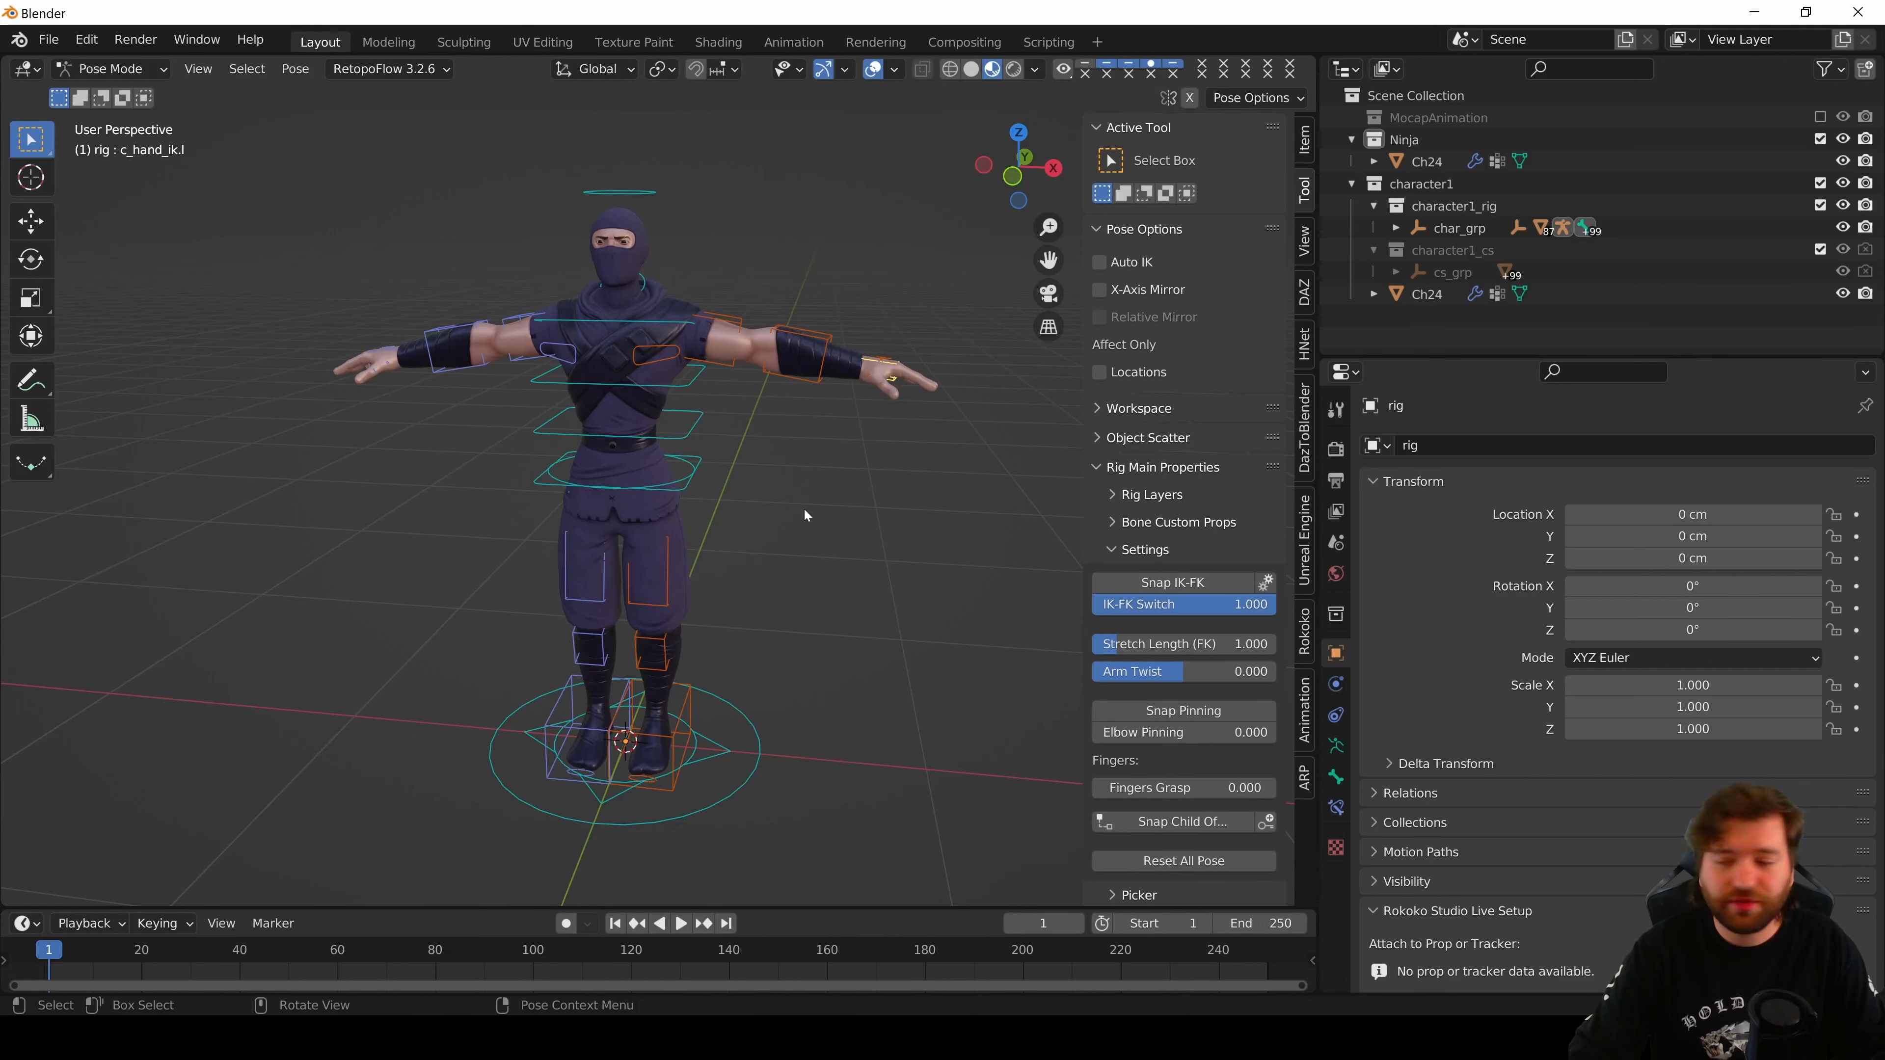
# - Collapse the character1 and Ninja collections in the outliner and enable the MocapAnimation collection
pyautogui.moveTo(789, 501); pyautogui.dragTo(865, 531, button='middle')
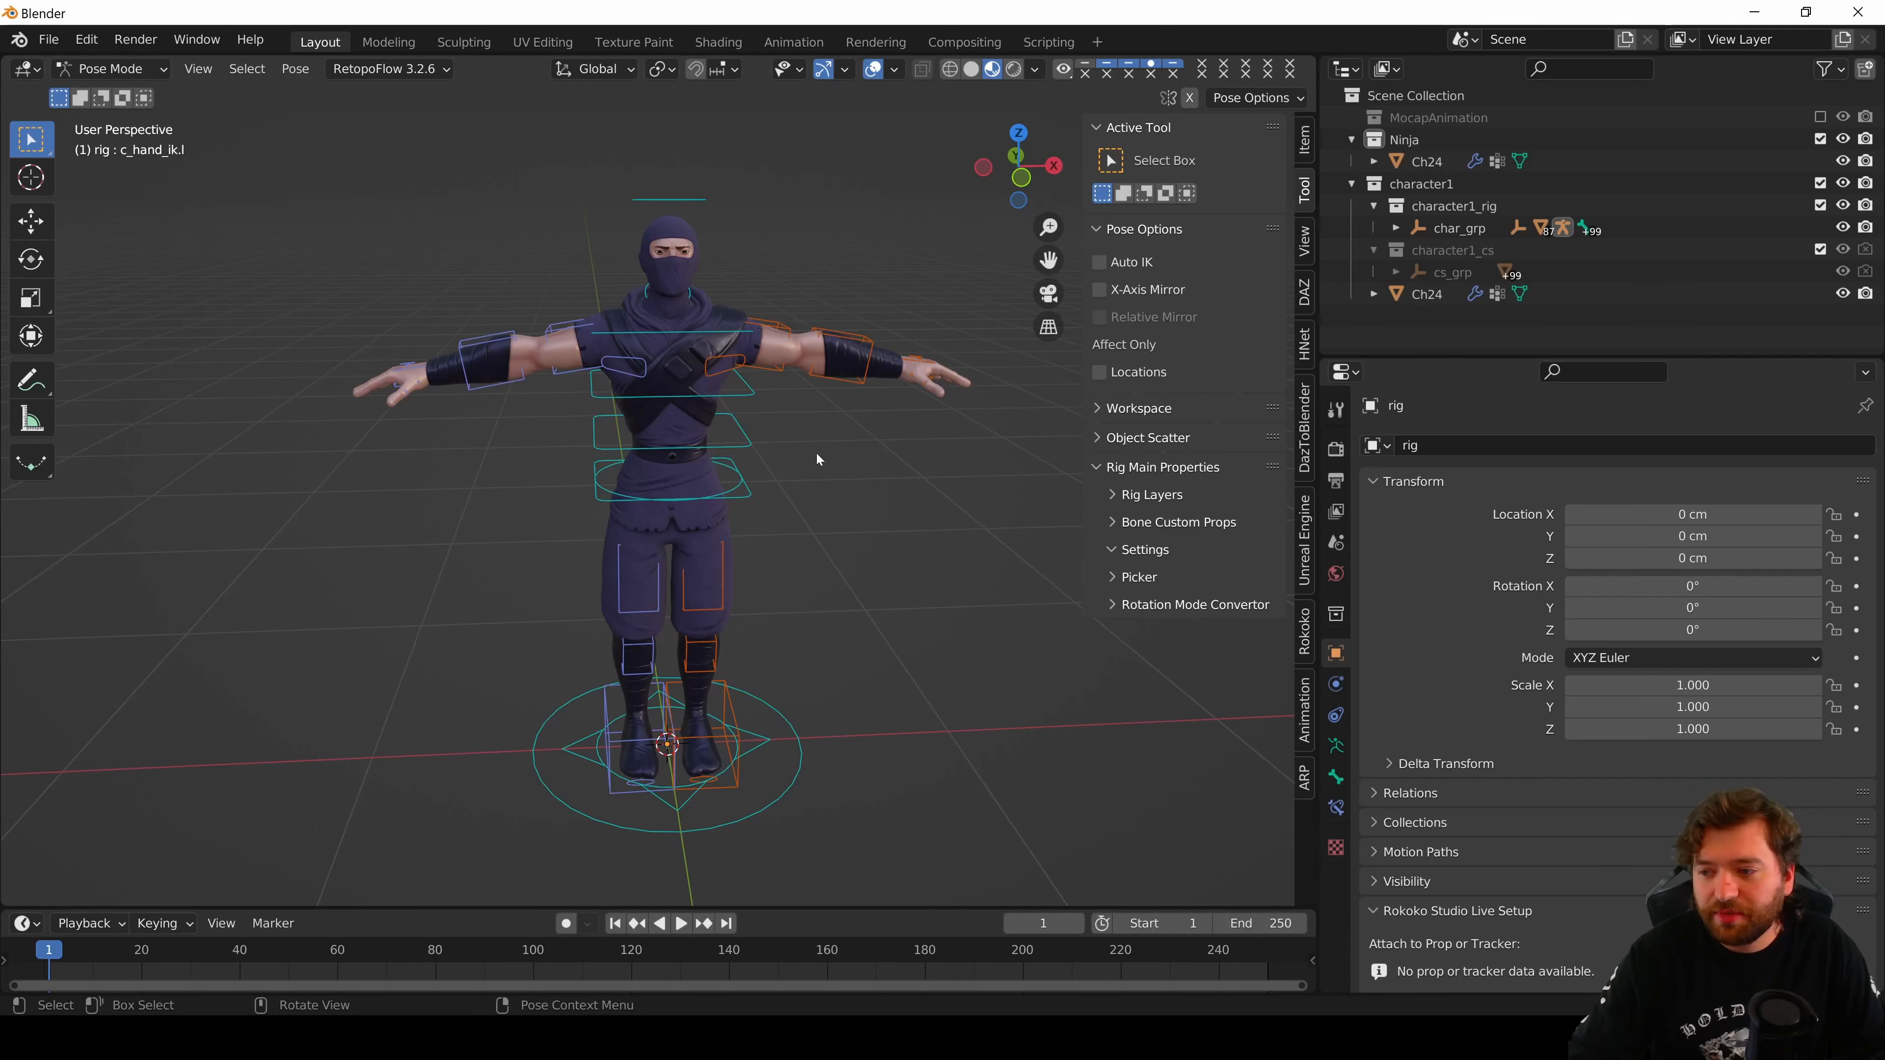
pyautogui.moveTo(815, 450); pyautogui.dragTo(773, 447, button='middle')
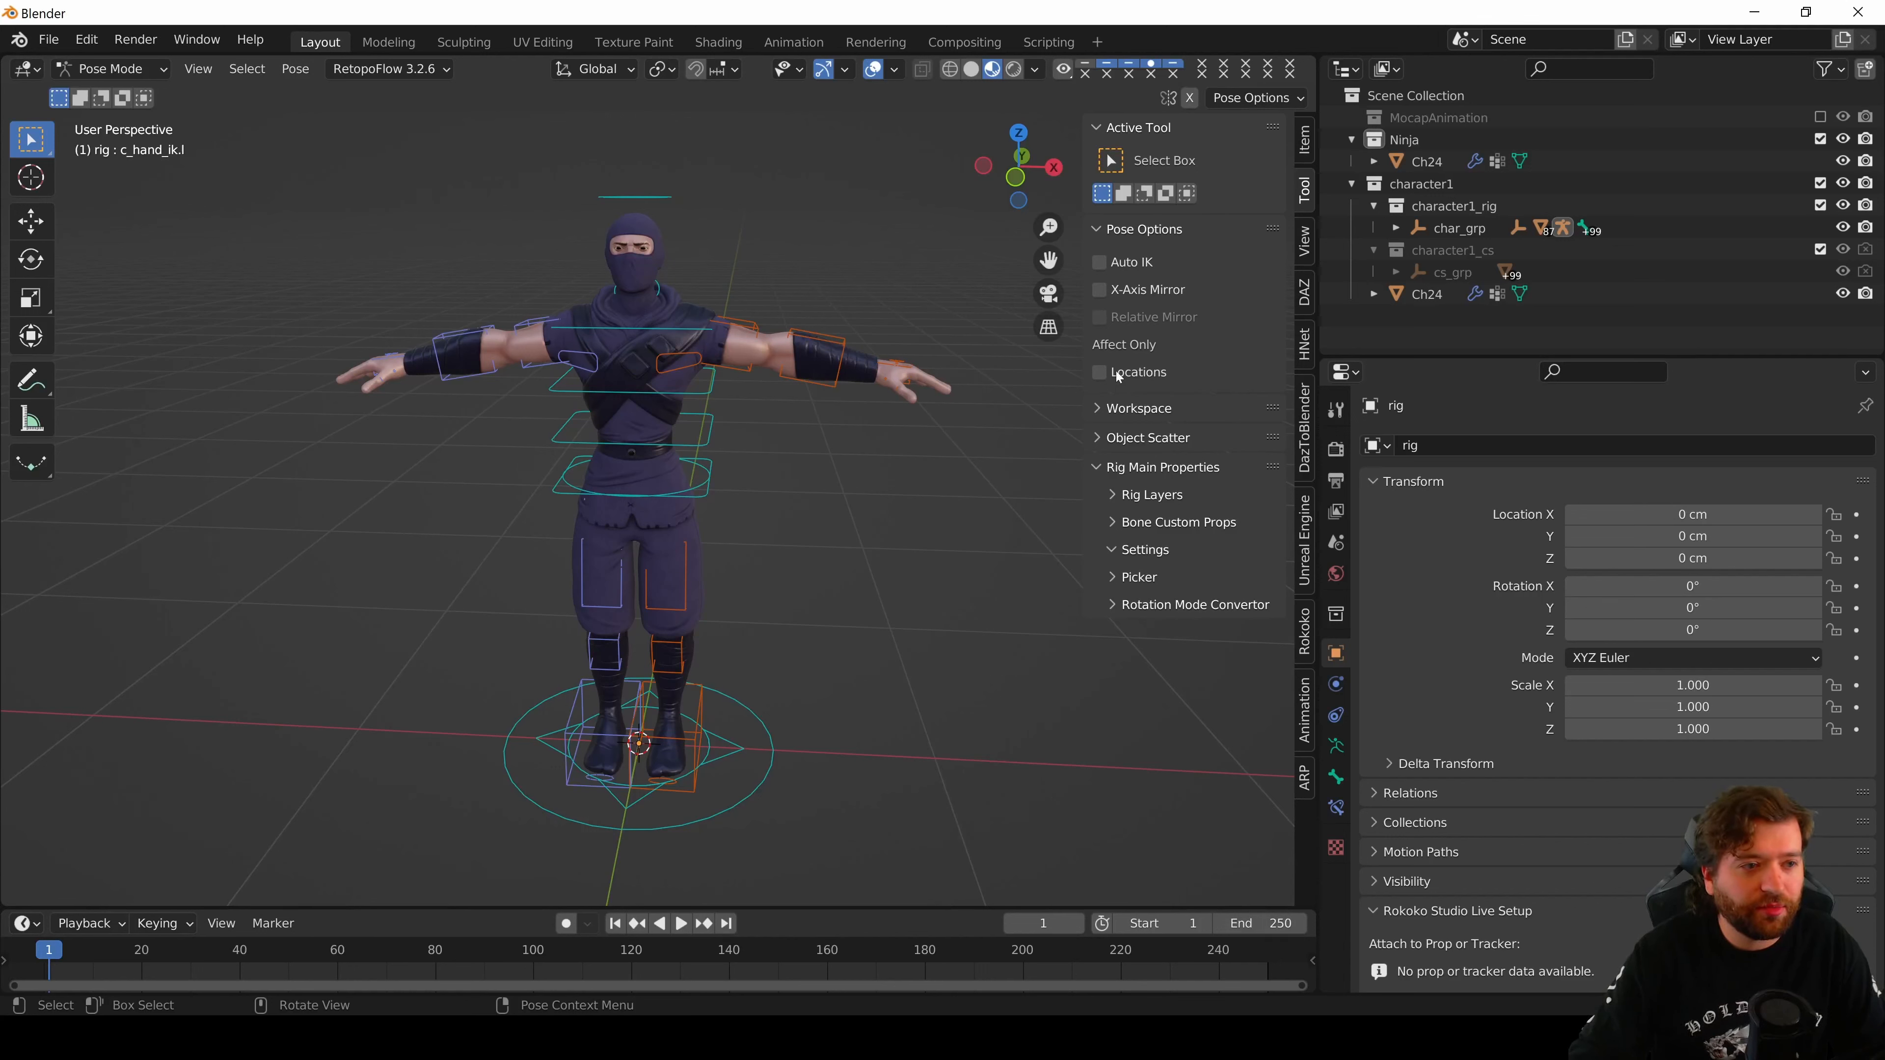
pyautogui.click(1351, 184)
pyautogui.click(1351, 140)
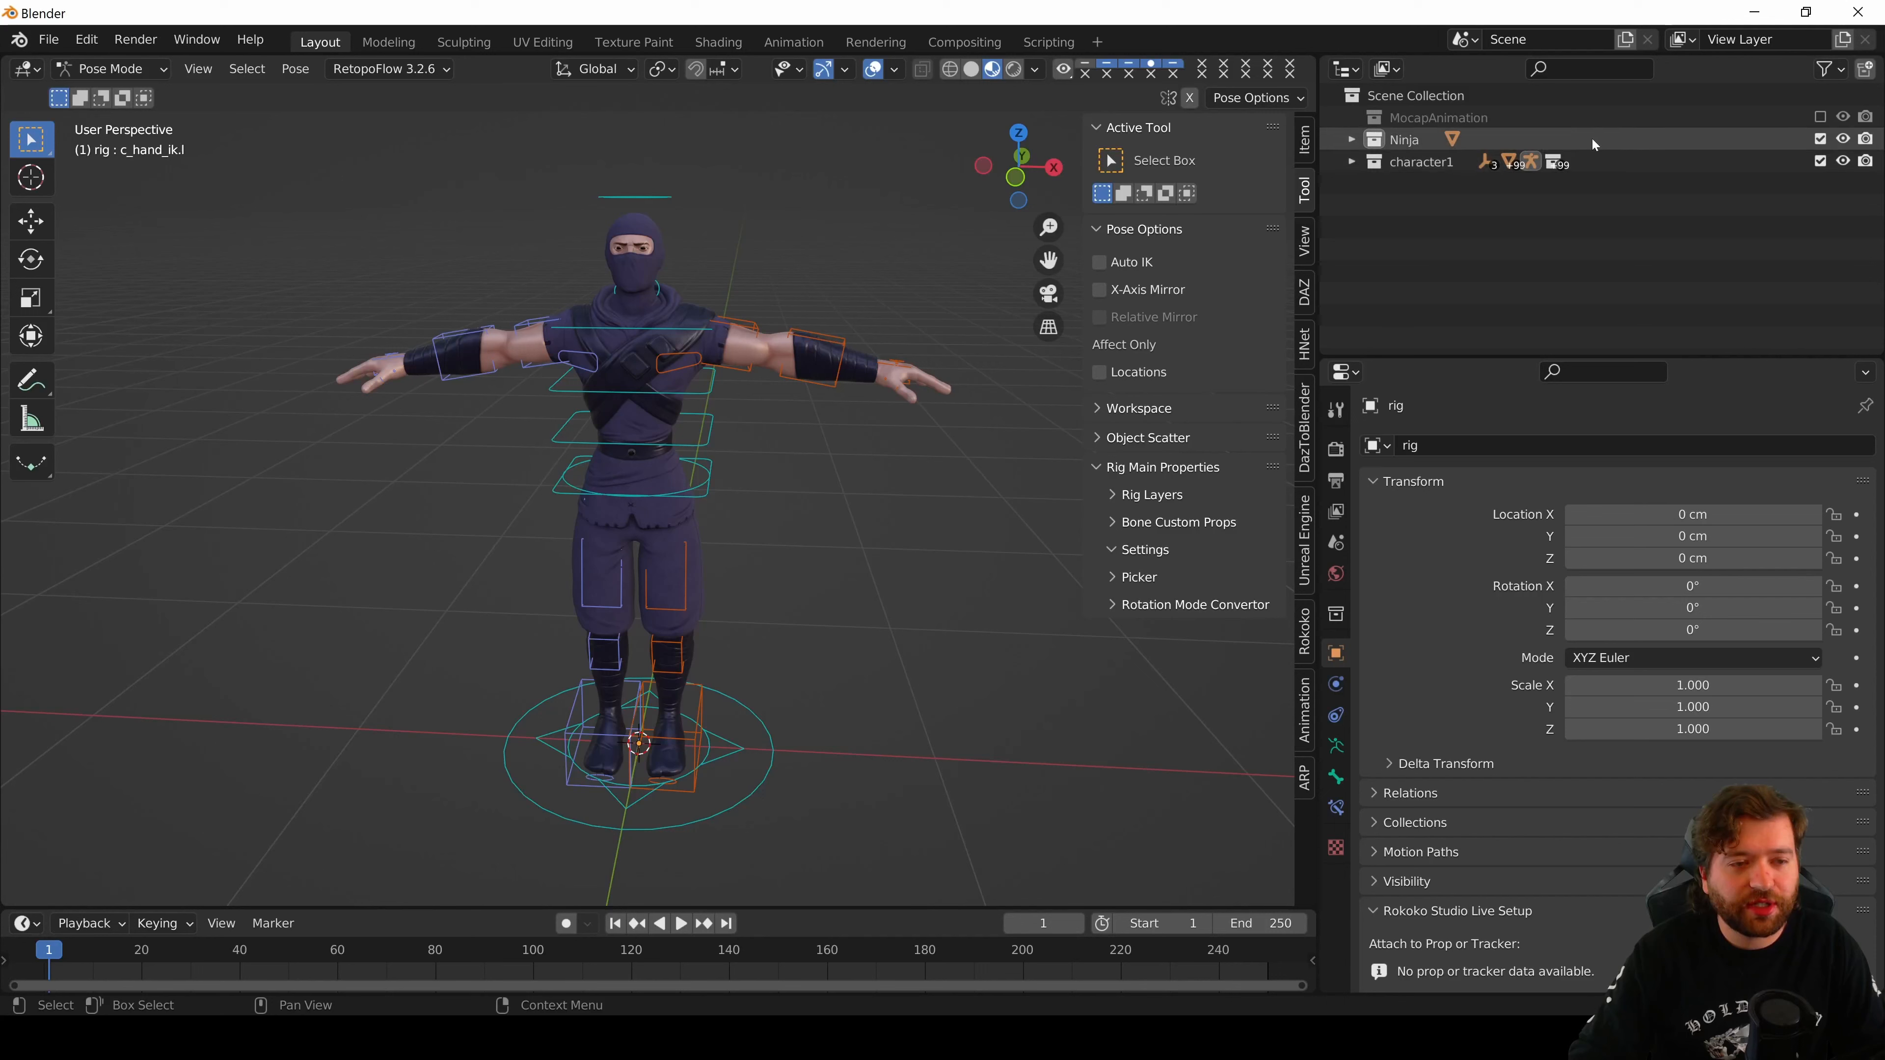
pyautogui.click(1820, 117)
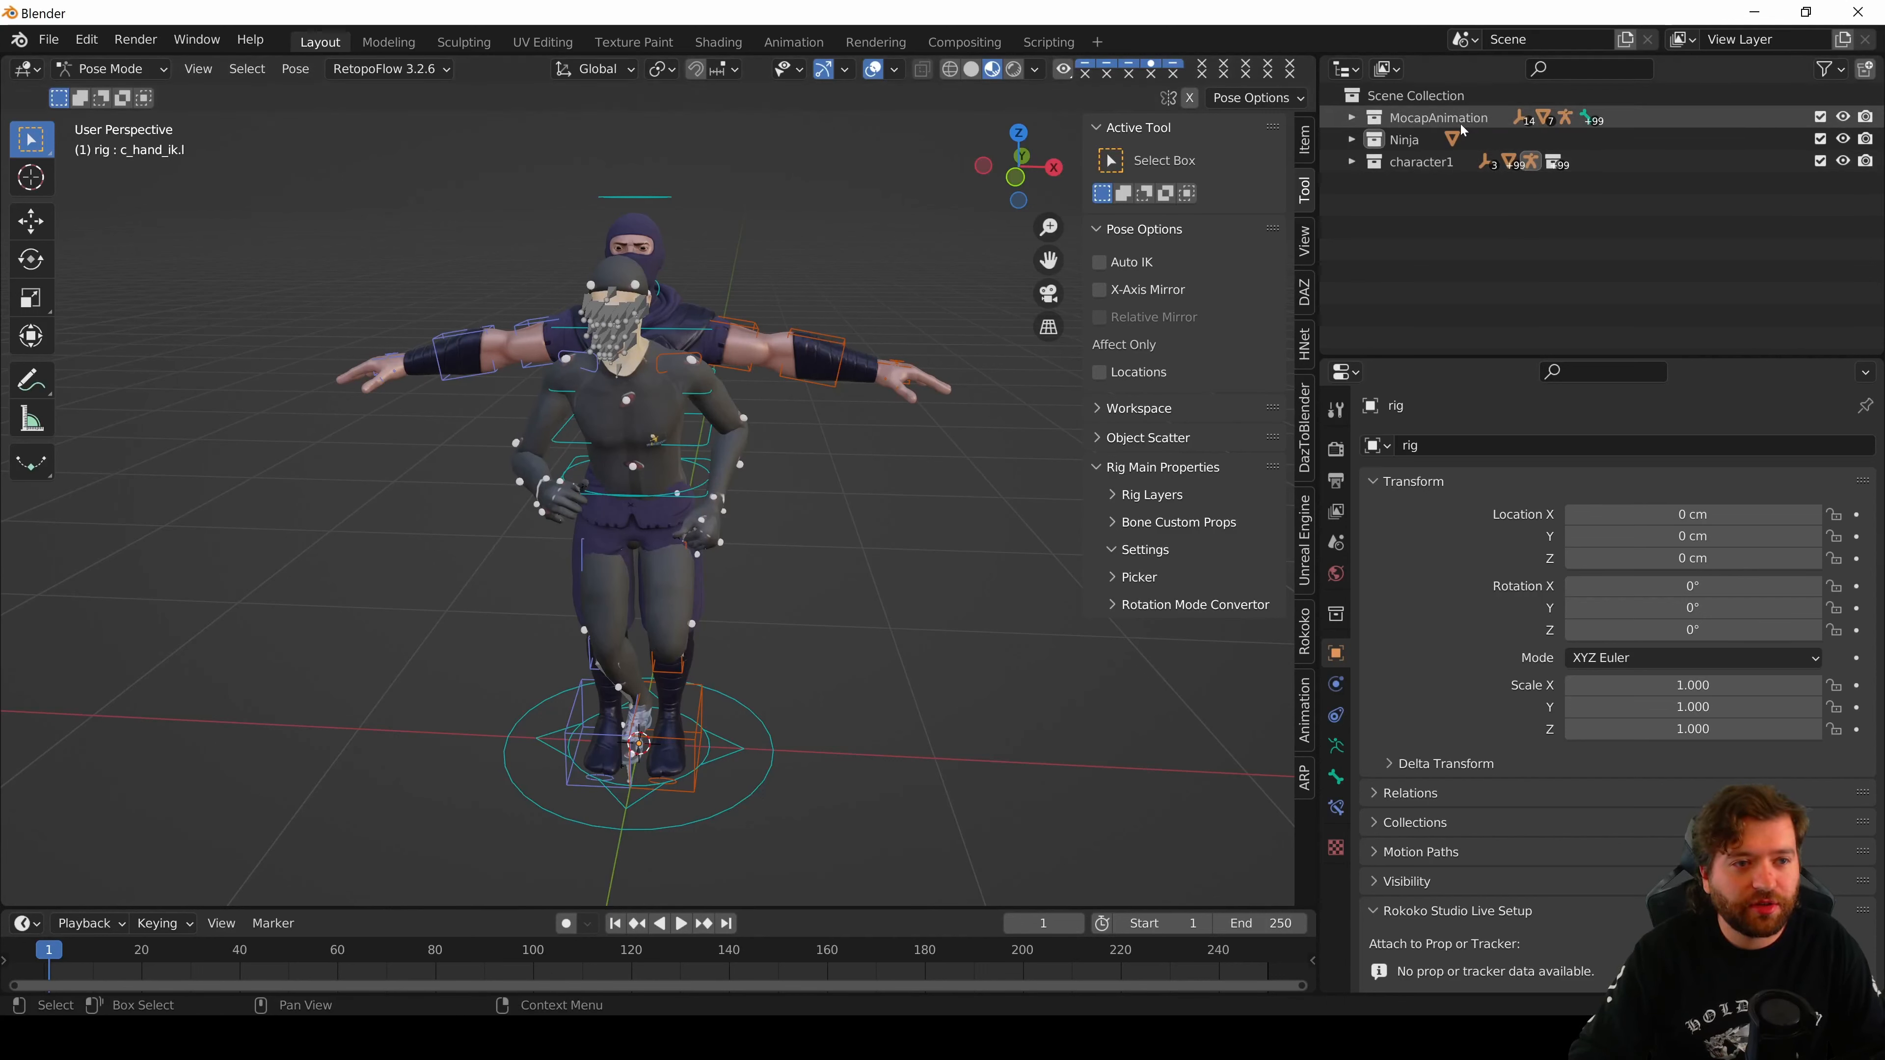
# - Switch to Object Mode and move the mocap Armature about 200 cm along negative X, beside the ninja
pyautogui.click(1352, 119)
pyautogui.click(1419, 140)
pyautogui.scroll(-1, 793, 565)
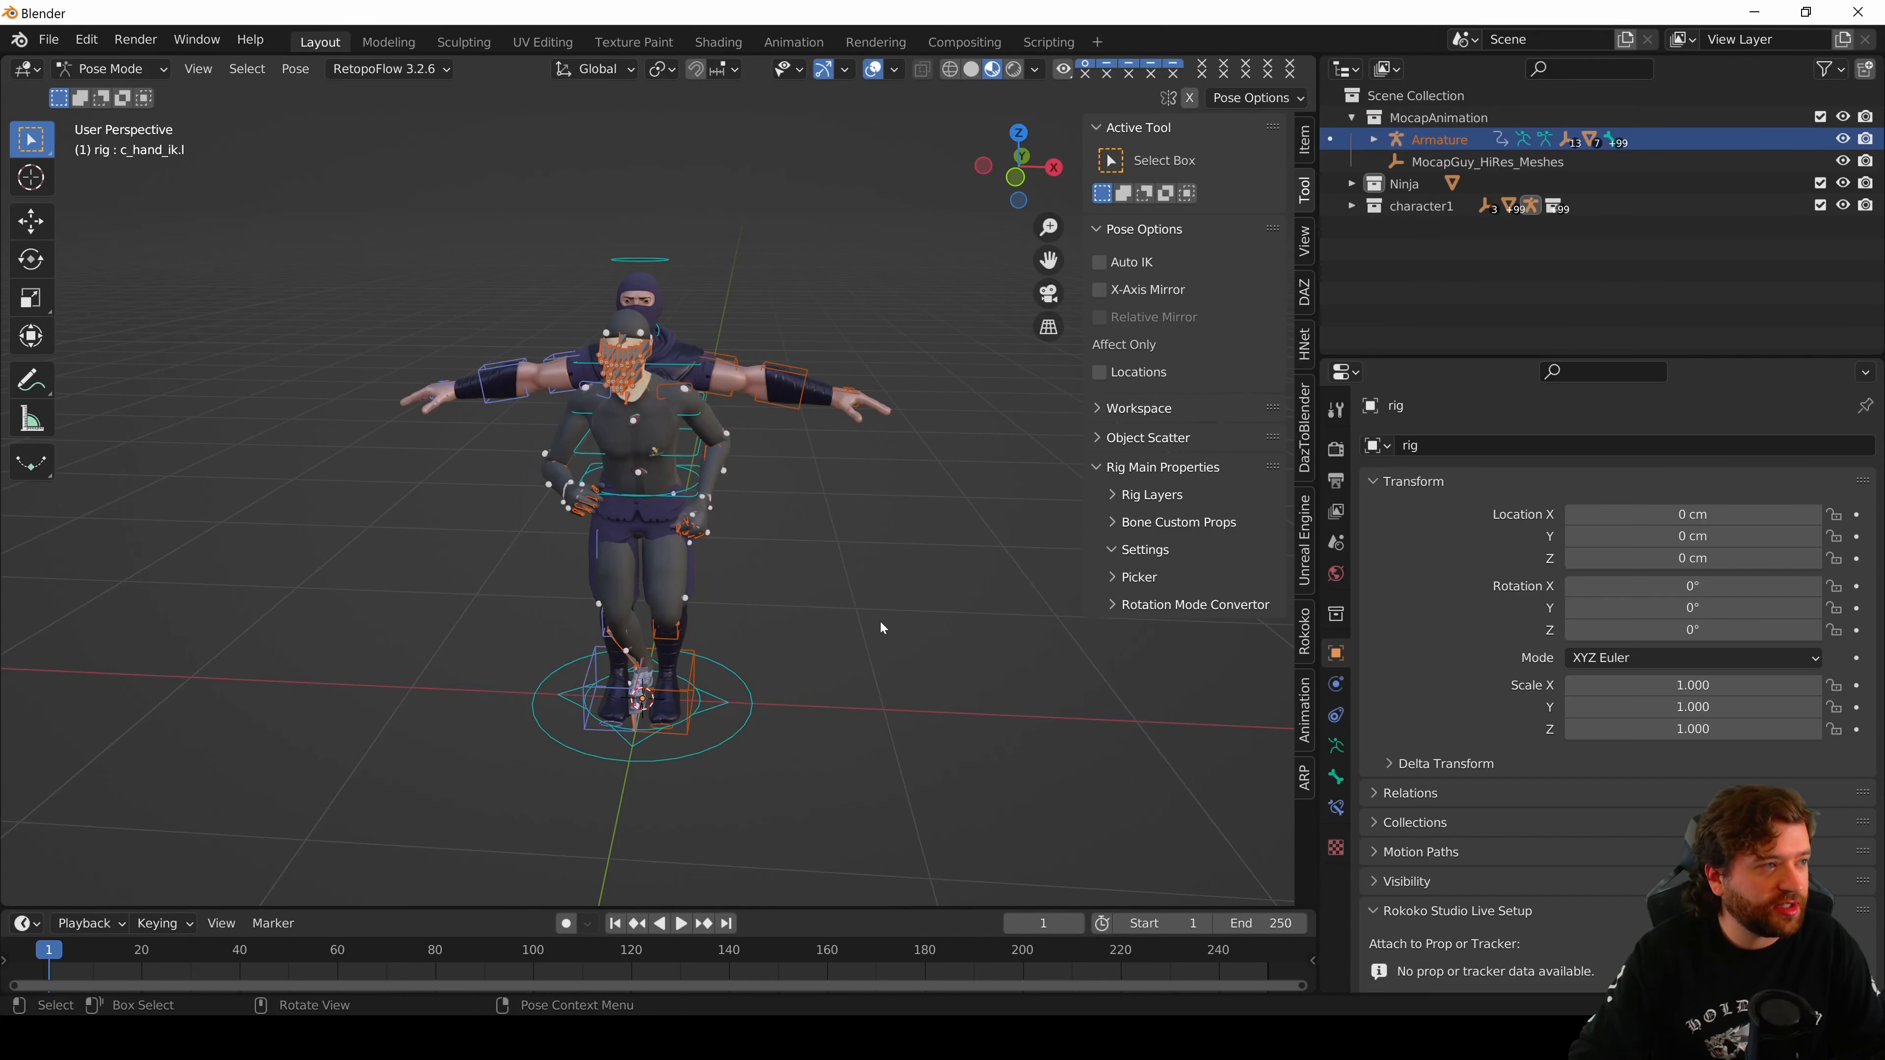
pyautogui.hotkey('ctrl', 'Tab')
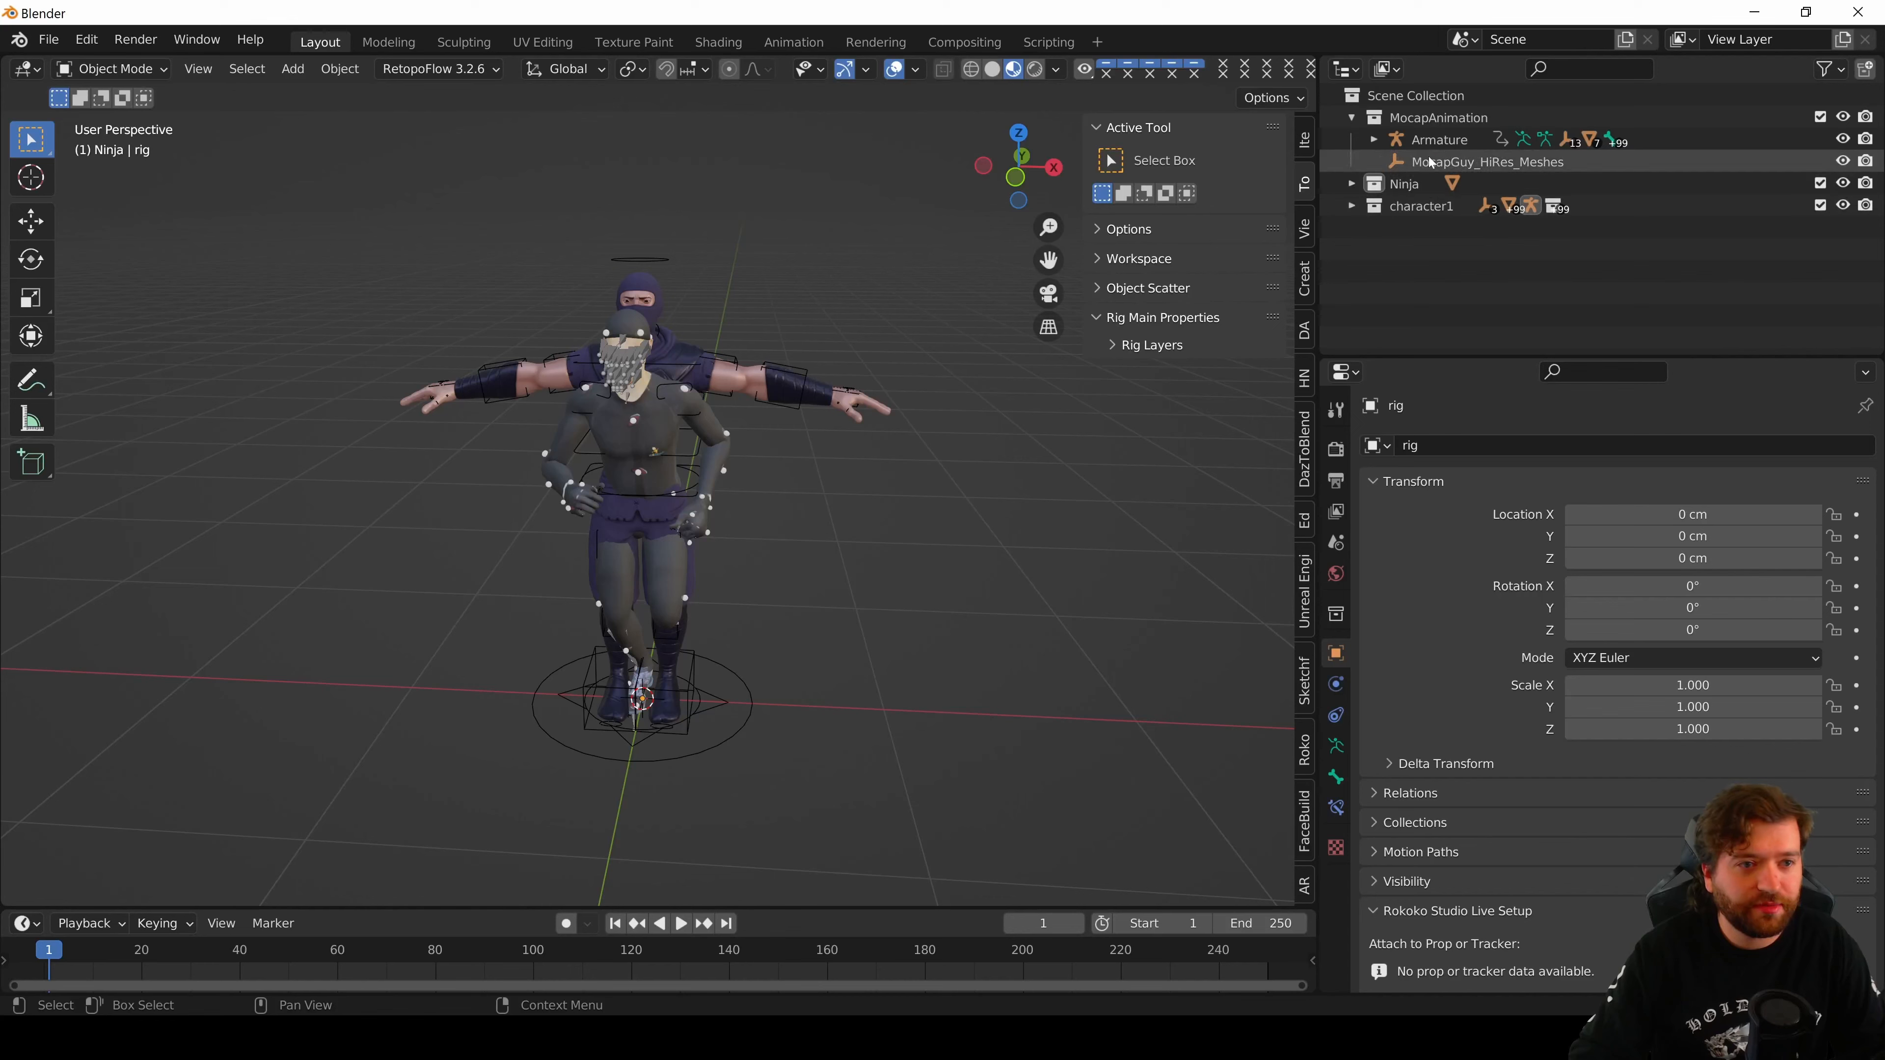
pyautogui.click(1433, 141)
pyautogui.press('g')
pyautogui.press('x')
pyautogui.click(521, 535)
pyautogui.scroll(-2, 524, 534)
pyautogui.moveTo(524, 535); pyautogui.dragTo(539, 475, button='middle')
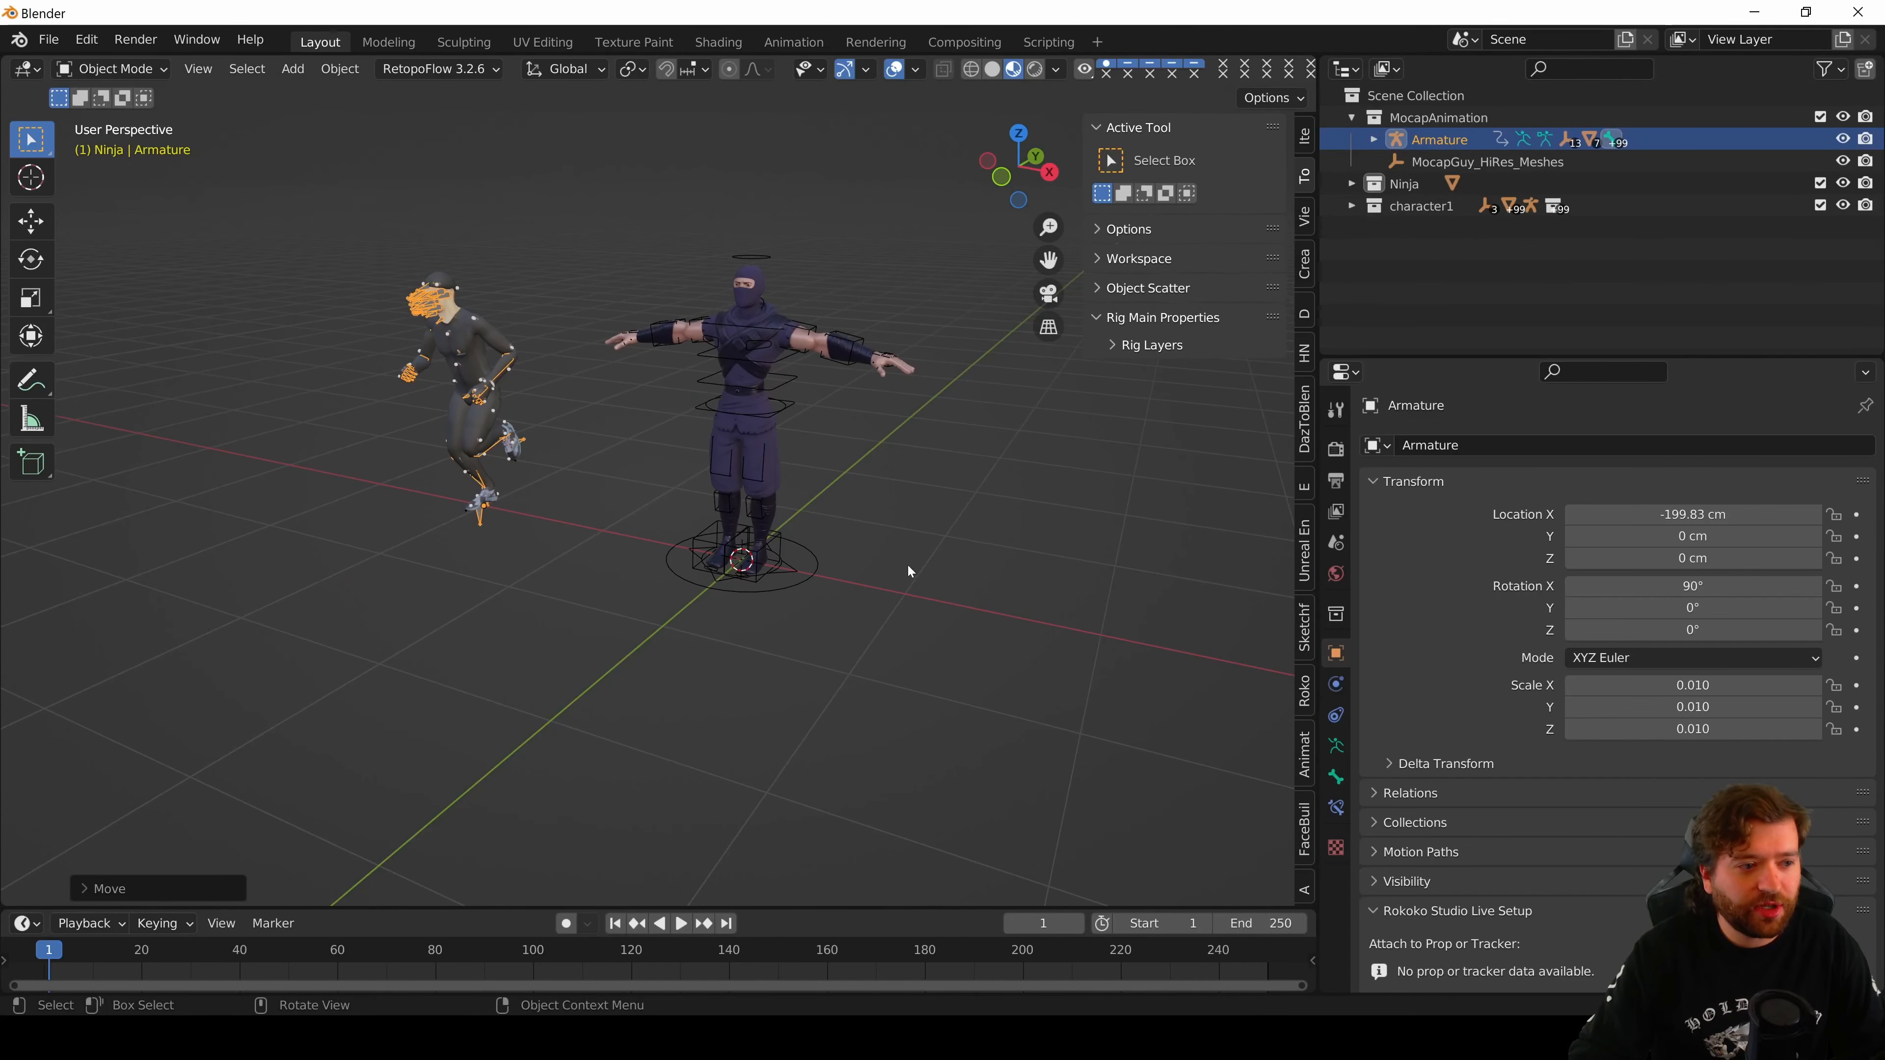
# - Expand the Auto-Rig Pro Remap settings and set the source armature to Armature
pyautogui.keyDown('ctrl'); pyautogui.scroll(-12, 1304, 837); pyautogui.keyUp('ctrl')
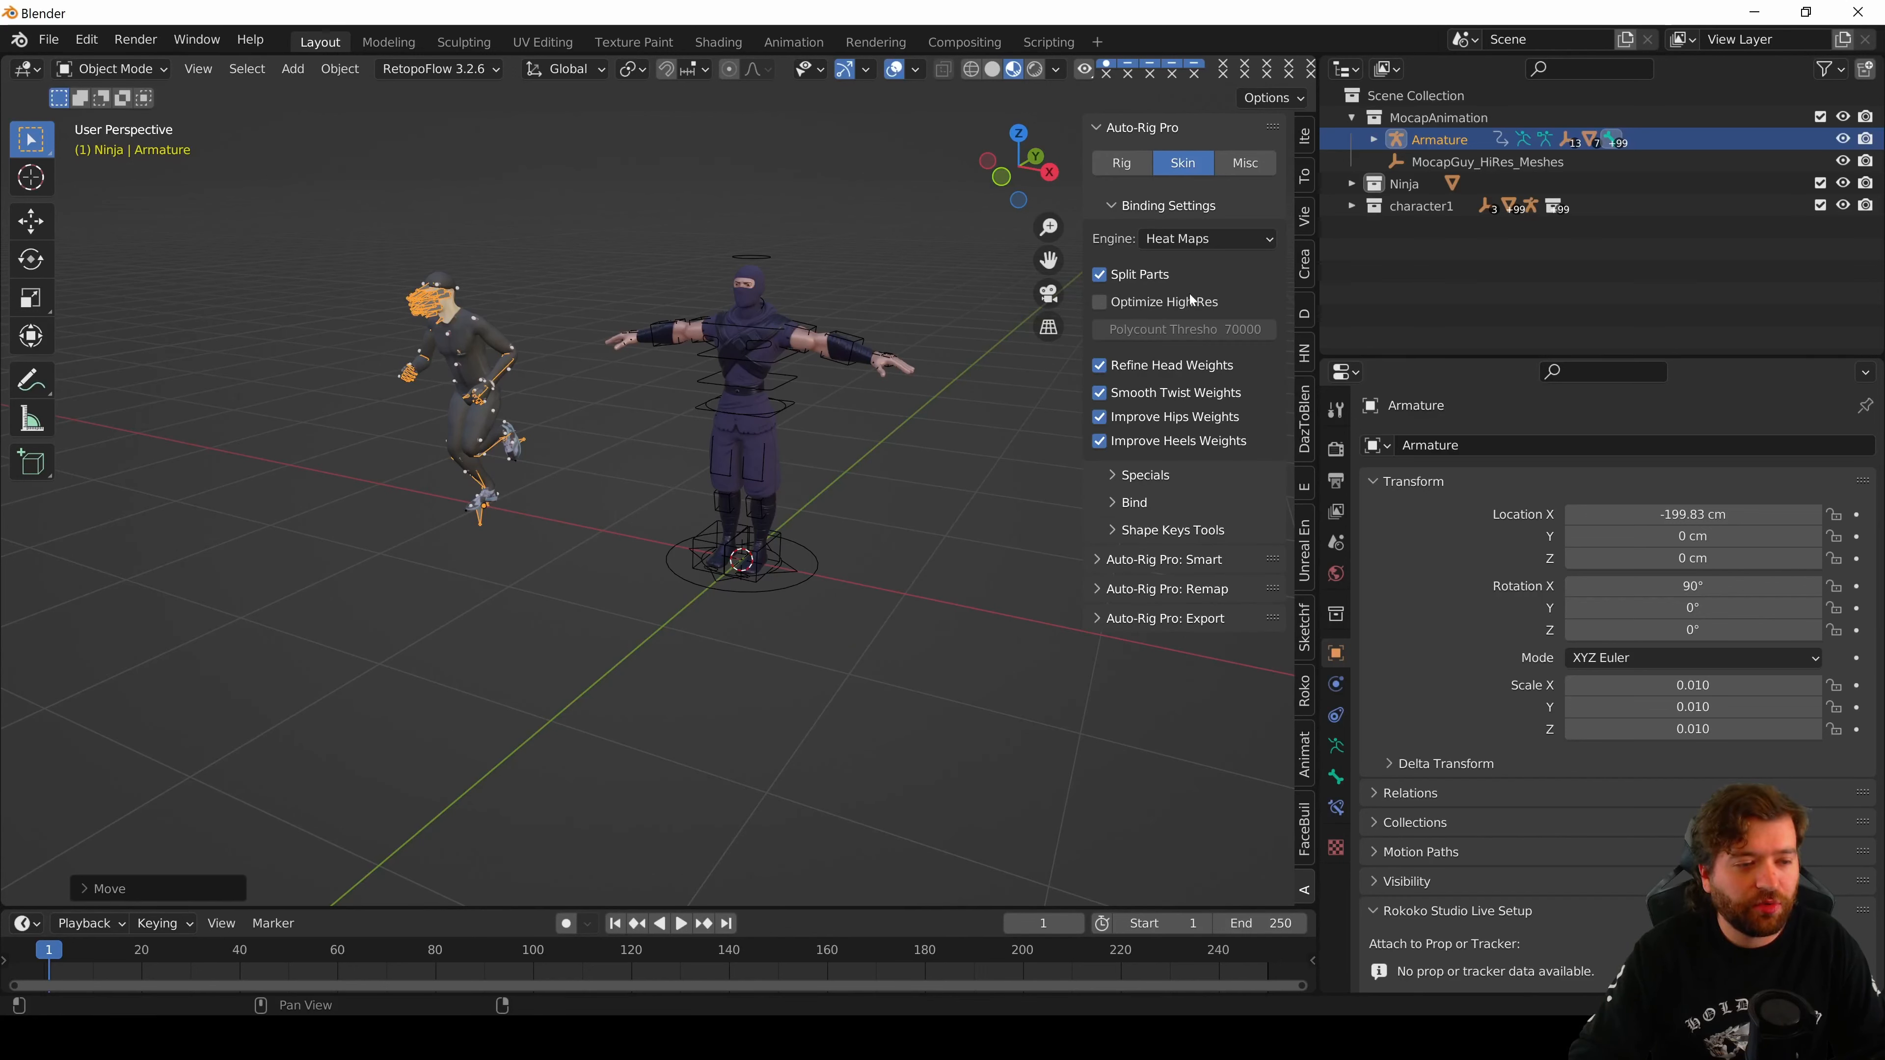
pyautogui.click(1137, 590)
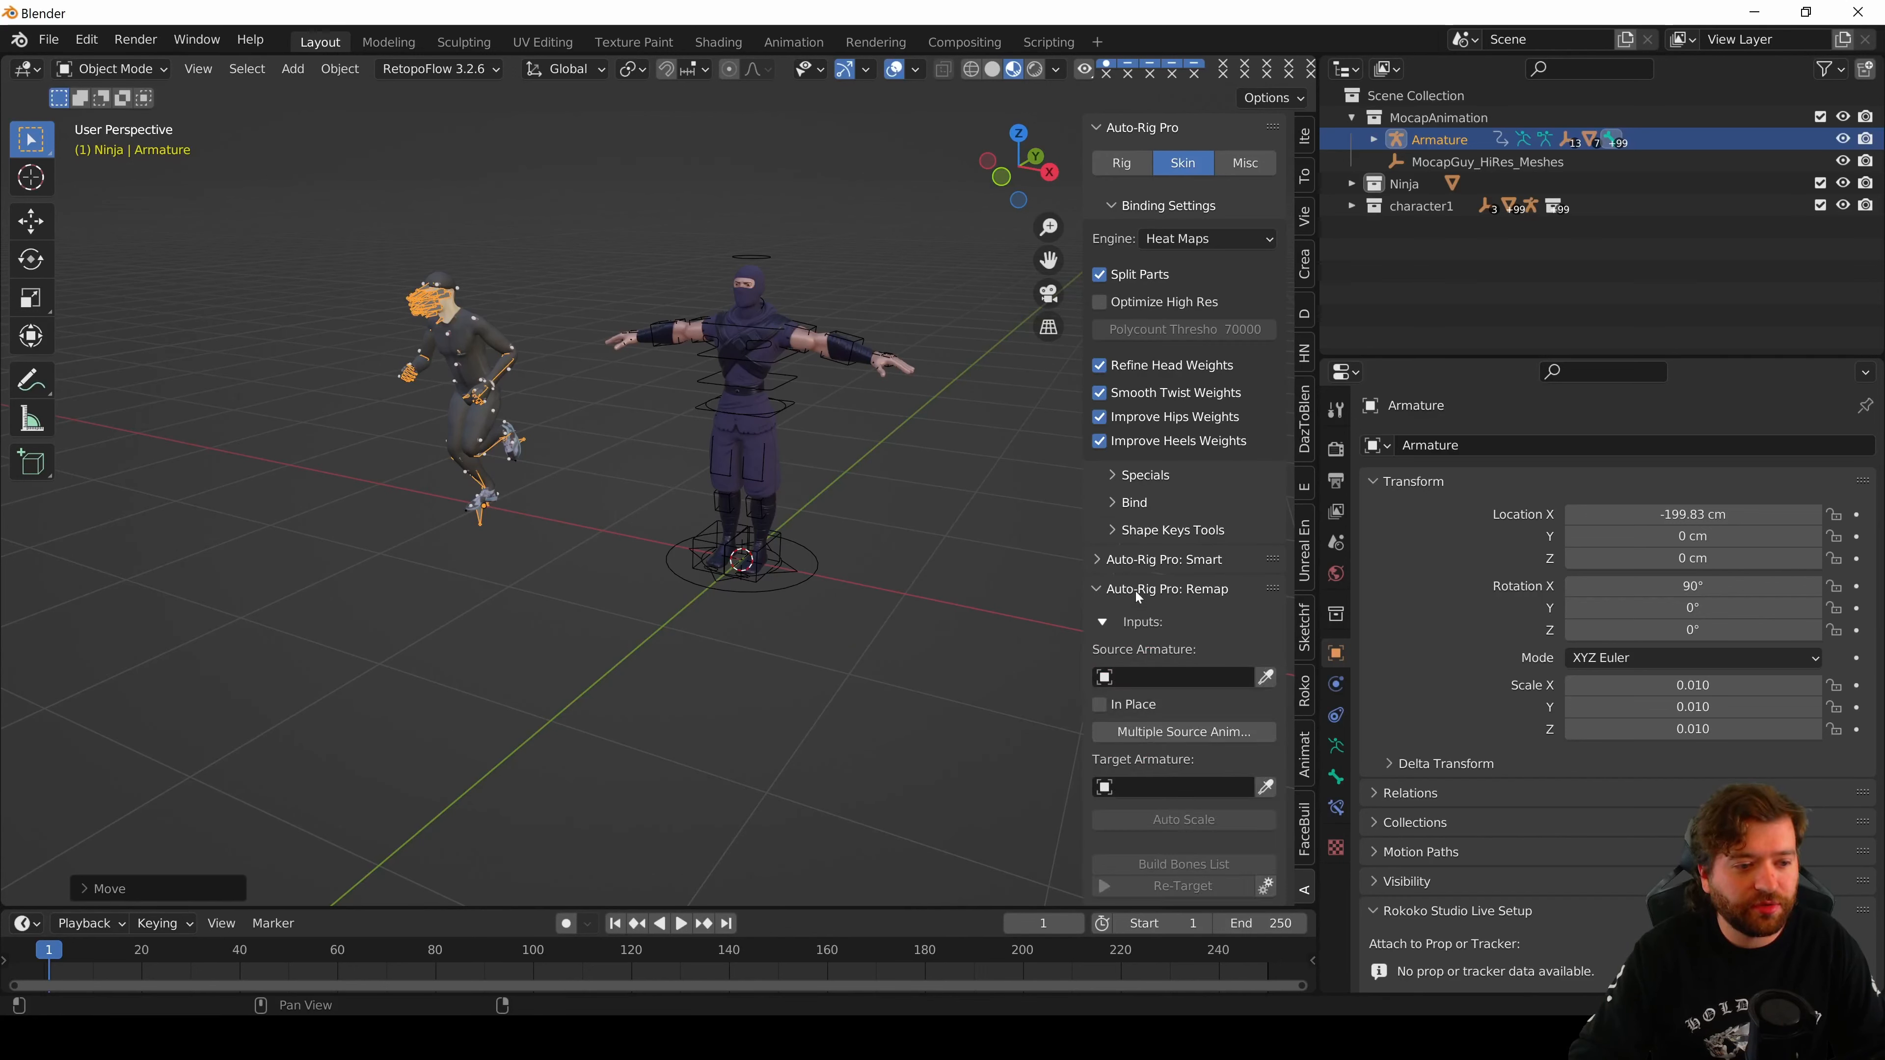
pyautogui.click(1112, 127)
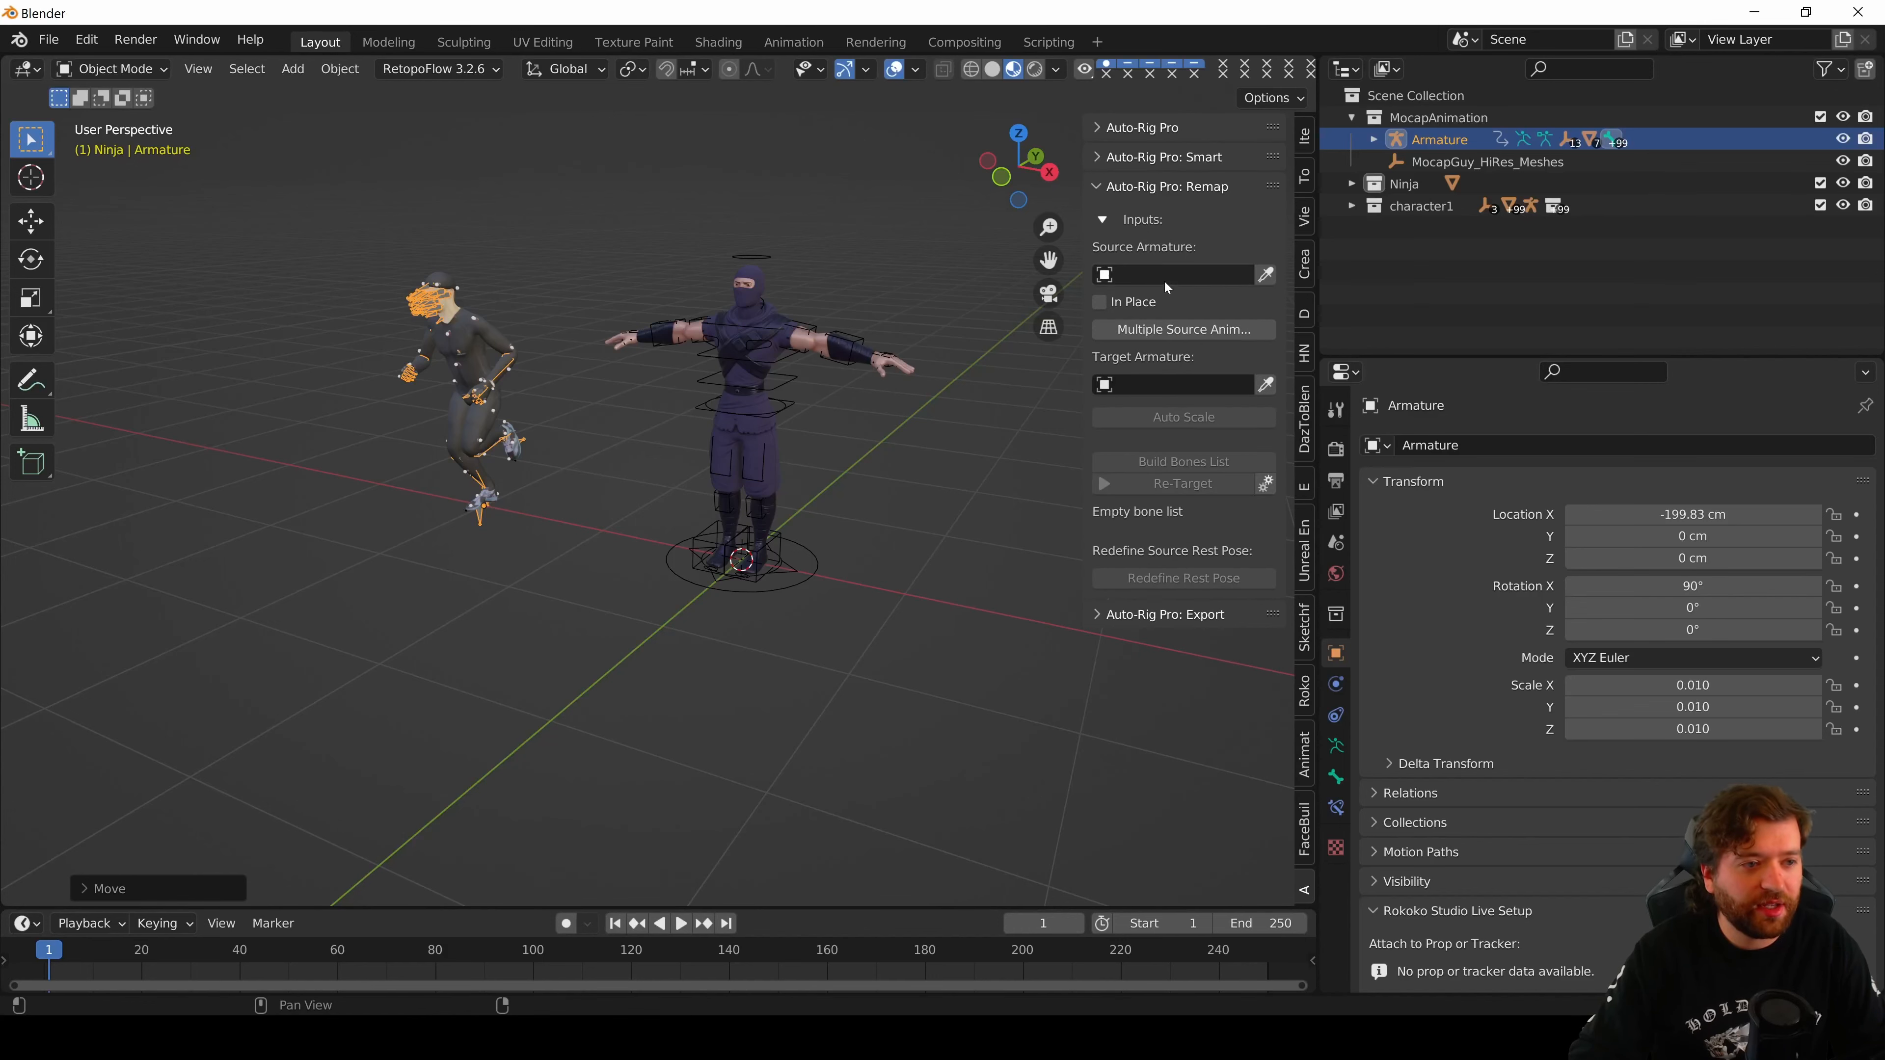
pyautogui.click(1113, 275)
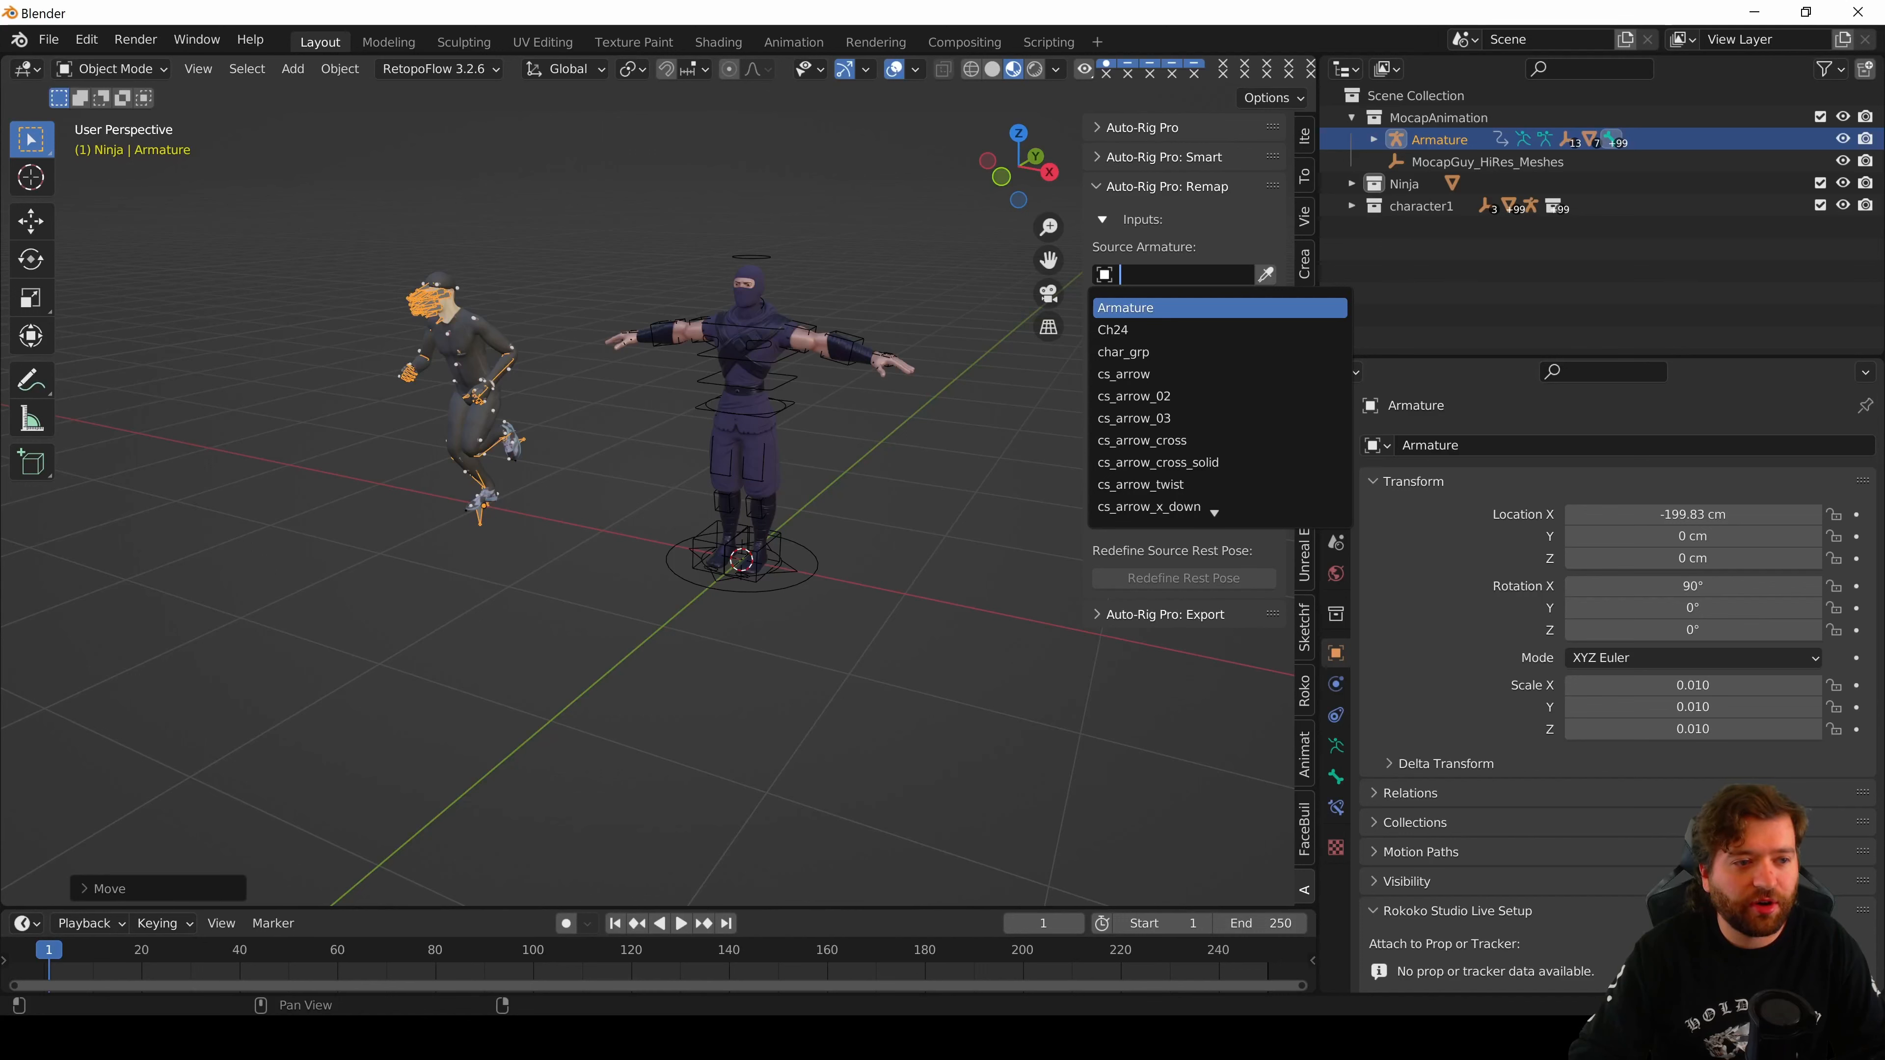
pyautogui.press('Return')
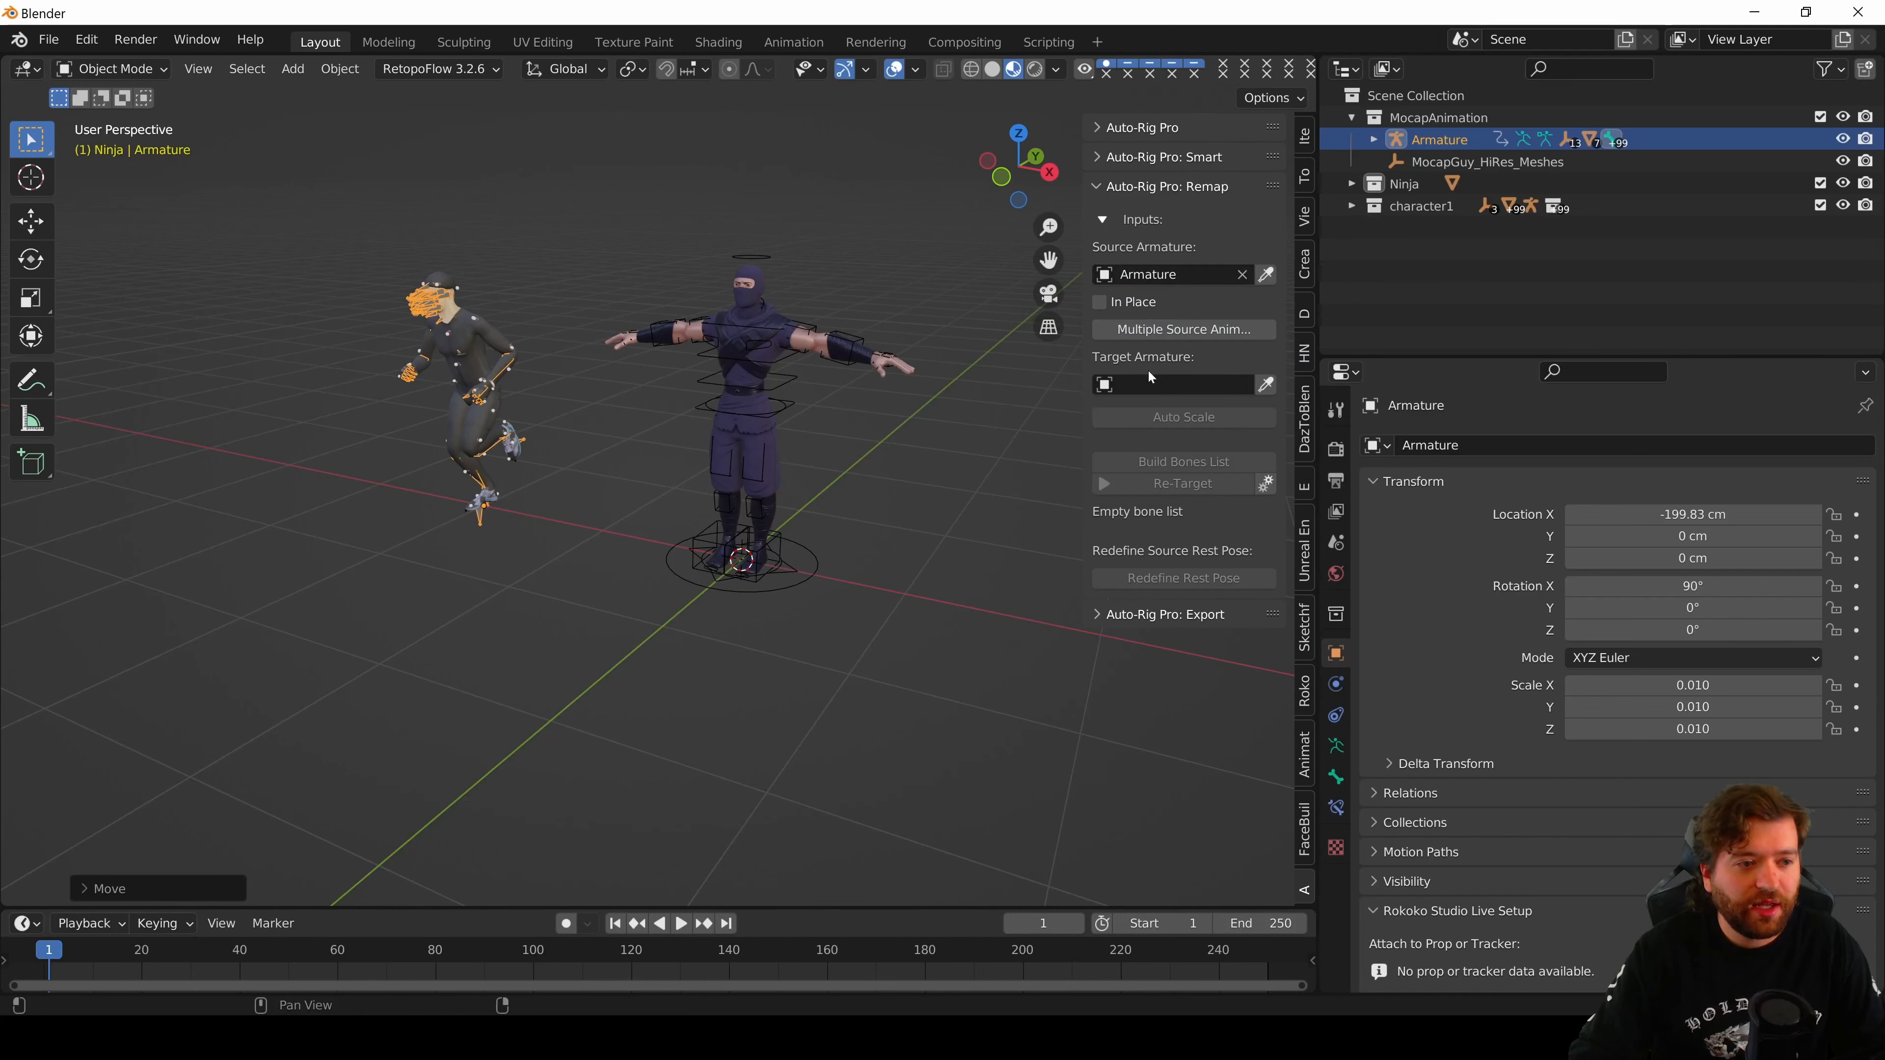
# - Find and select the ninja's rig inside char_grp and set it as the Remap target armature
pyautogui.click(1351, 183)
pyautogui.click(1372, 206)
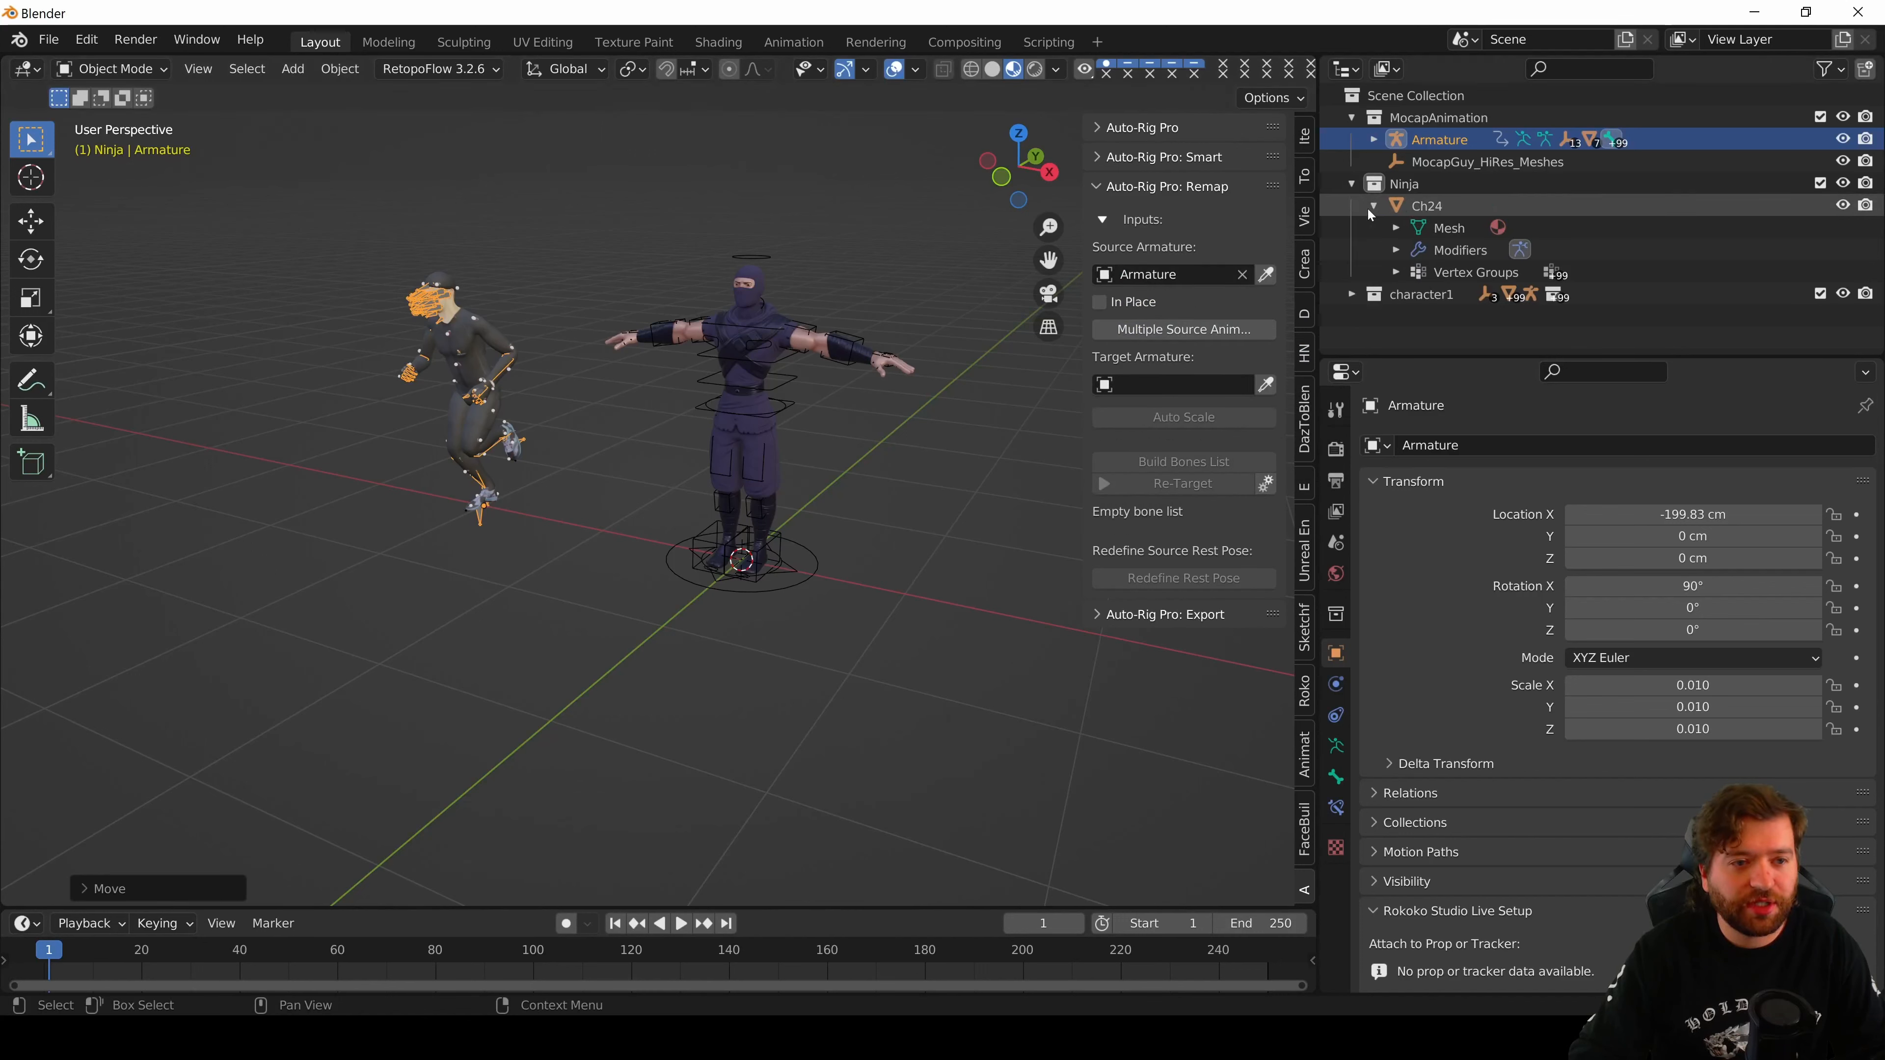
pyautogui.click(1375, 207)
pyautogui.click(1352, 229)
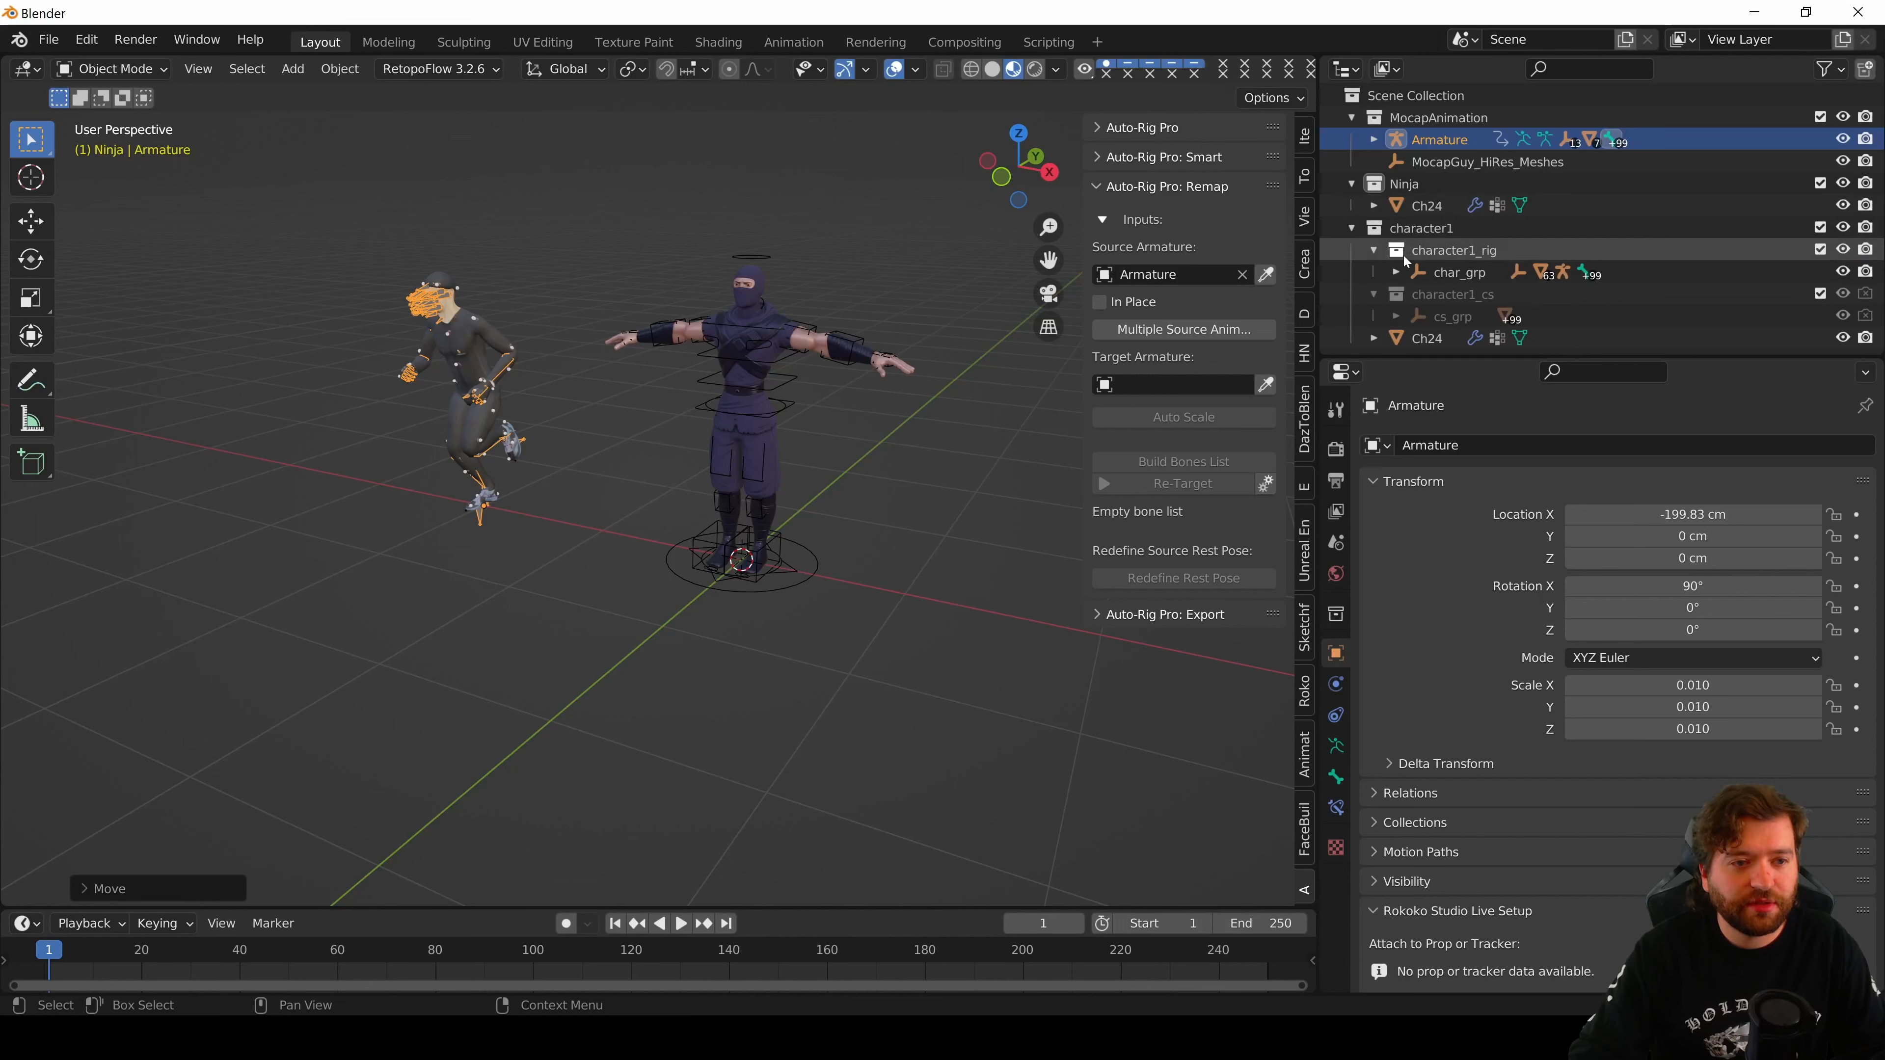
pyautogui.click(1394, 272)
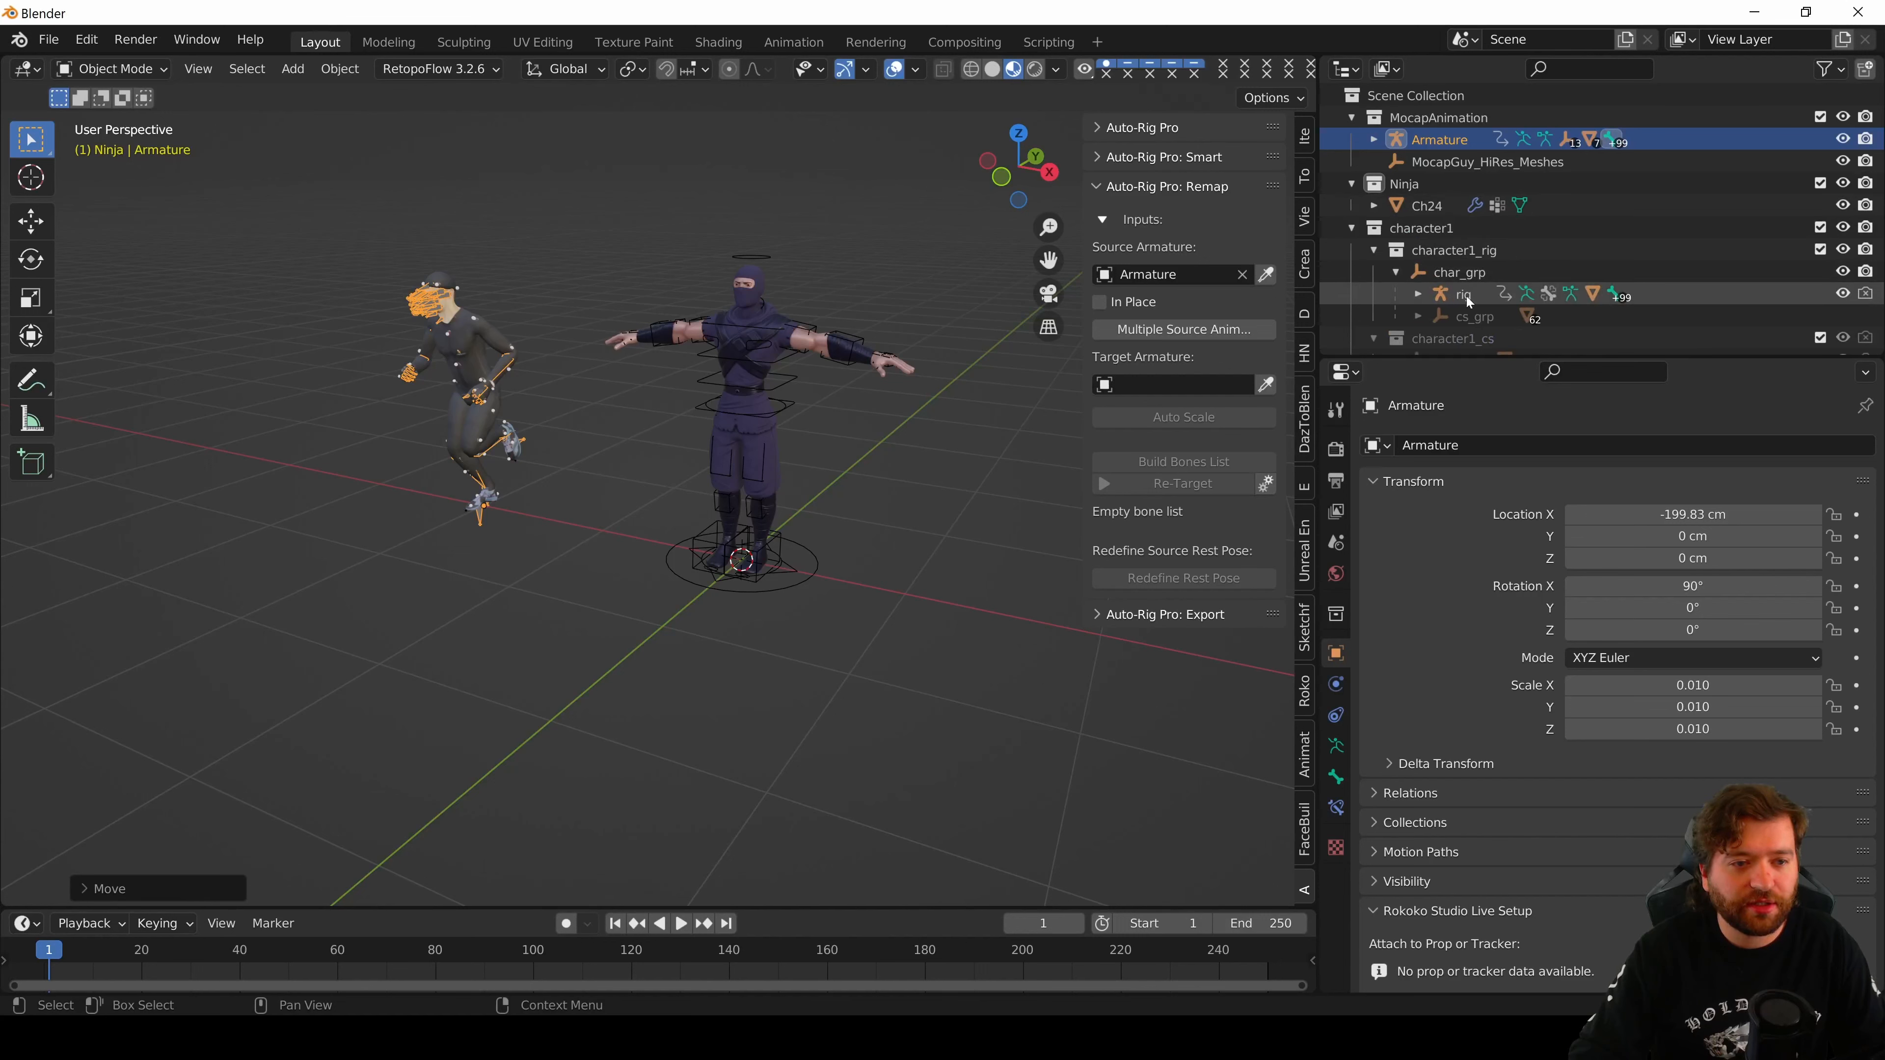
pyautogui.click(1187, 386)
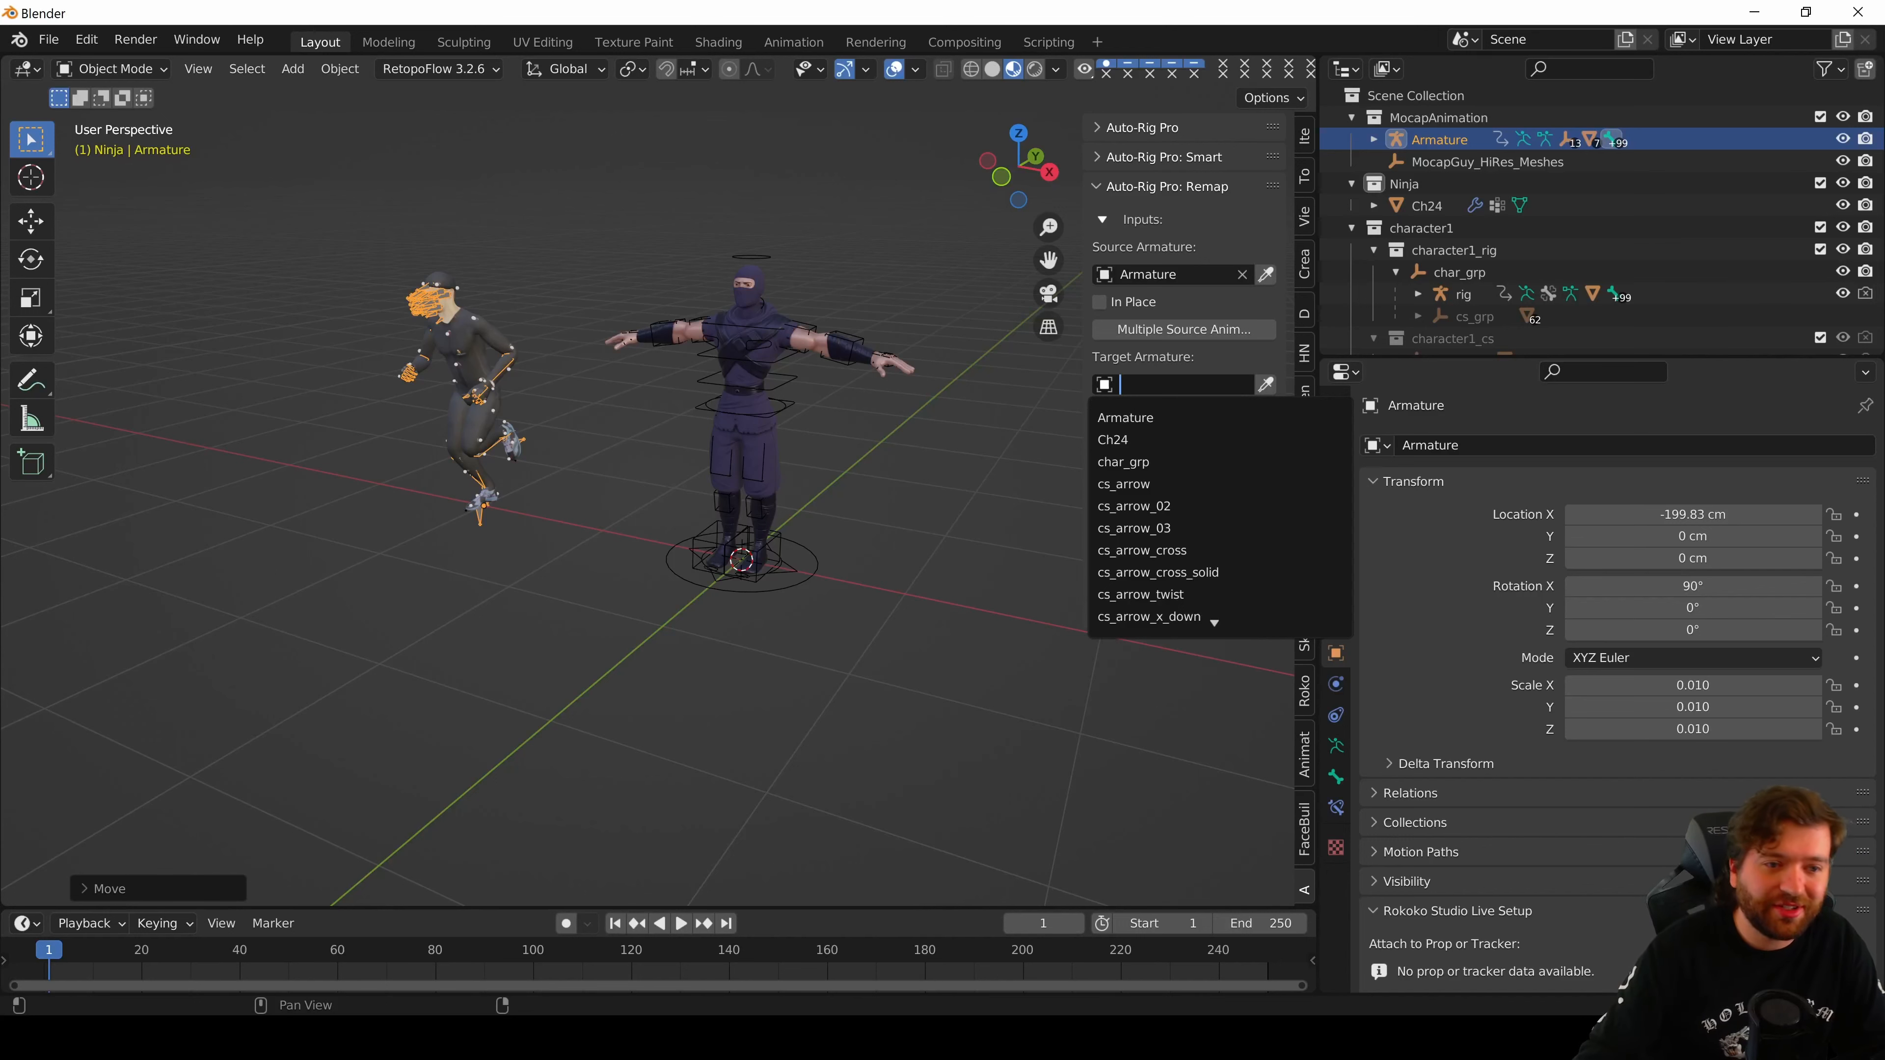
pyautogui.click(1465, 296)
pyautogui.click(1464, 296)
pyautogui.click(1266, 385)
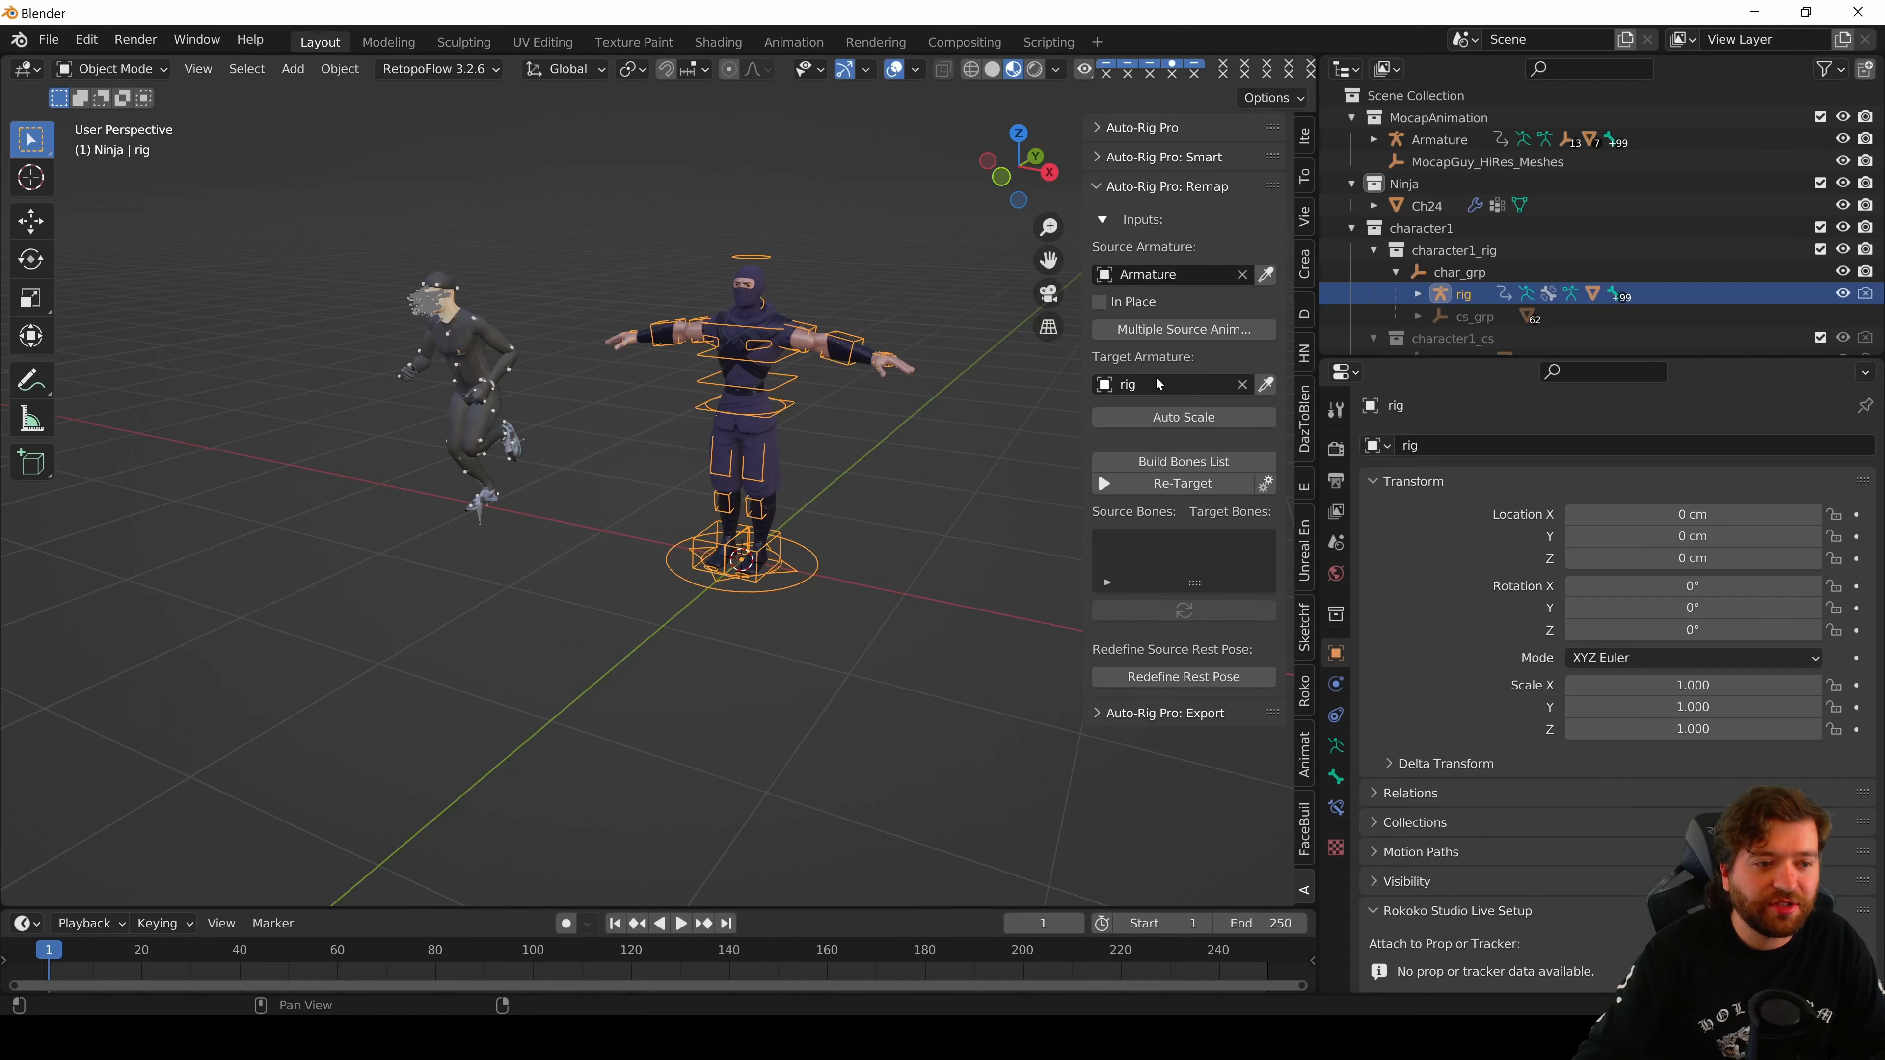
# - Widen the sidebar and build the bones list for remapping Armature to rig
pyautogui.scroll(2, 898, 513)
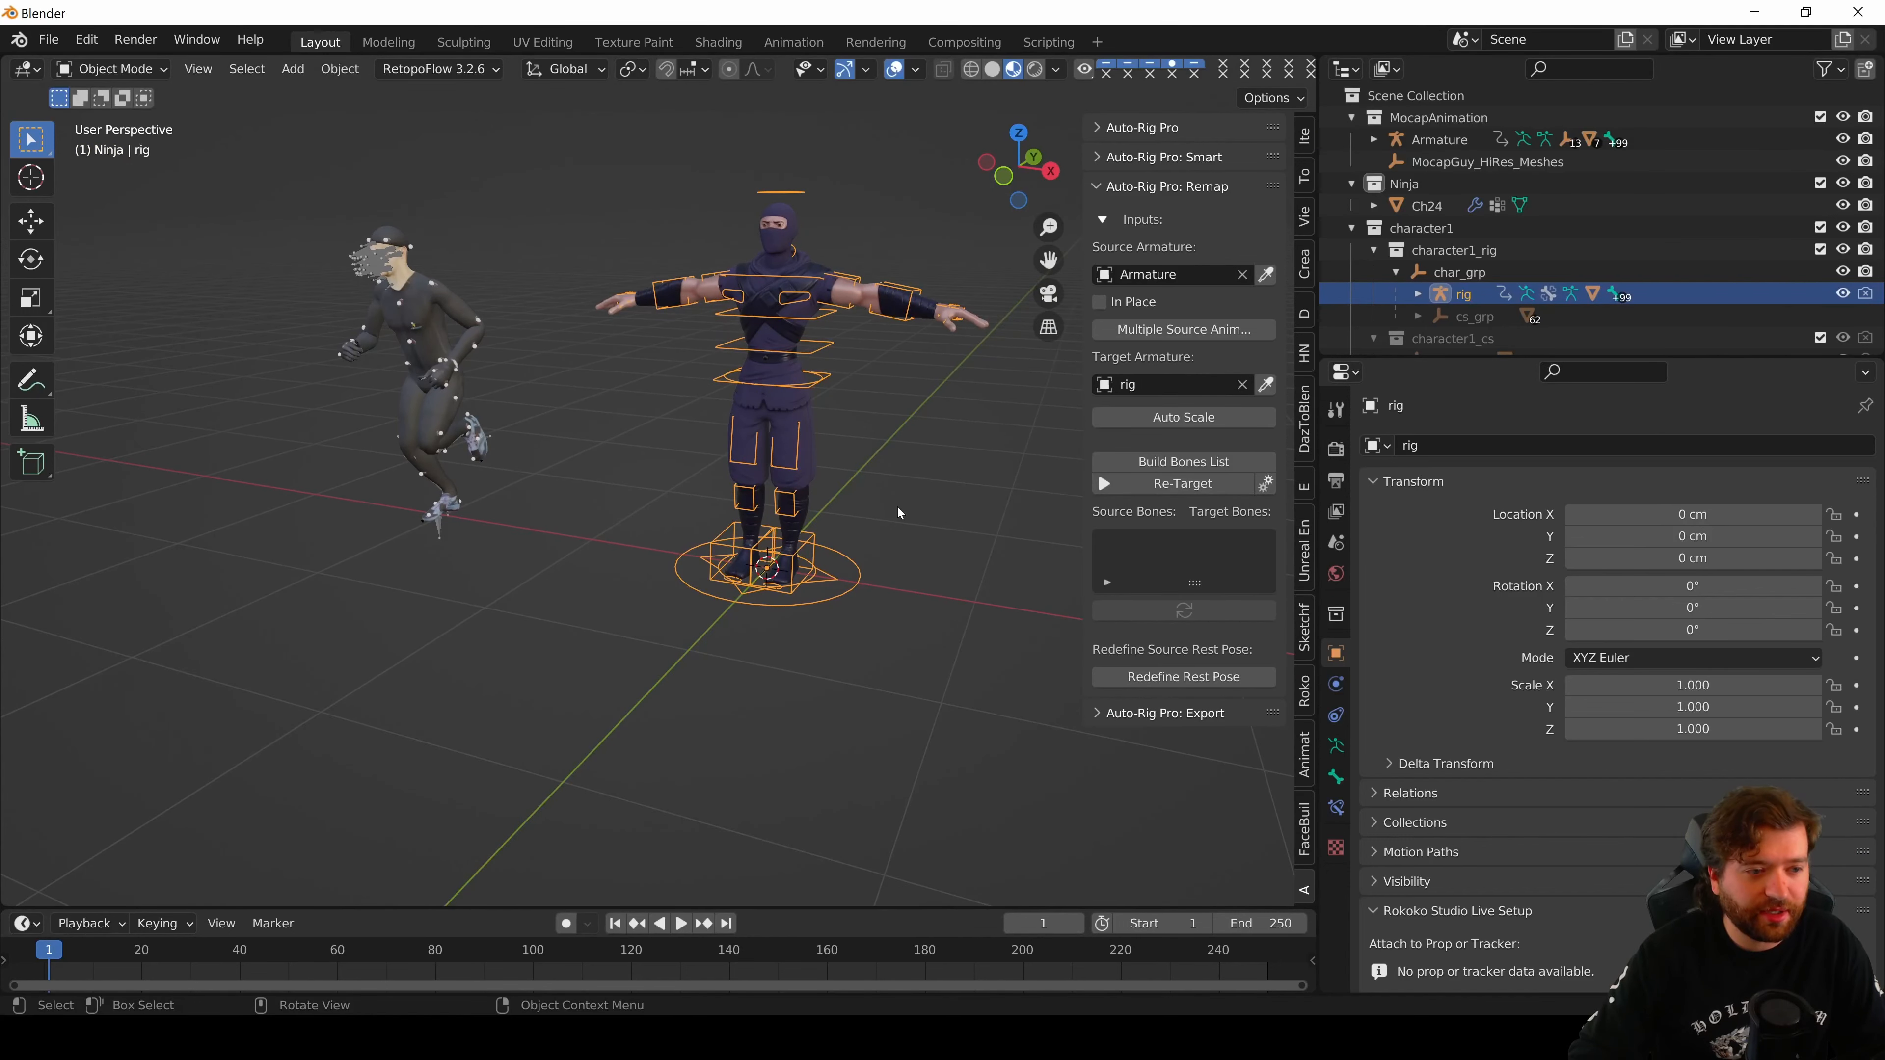
pyautogui.moveTo(1082, 433); pyautogui.dragTo(995, 434)
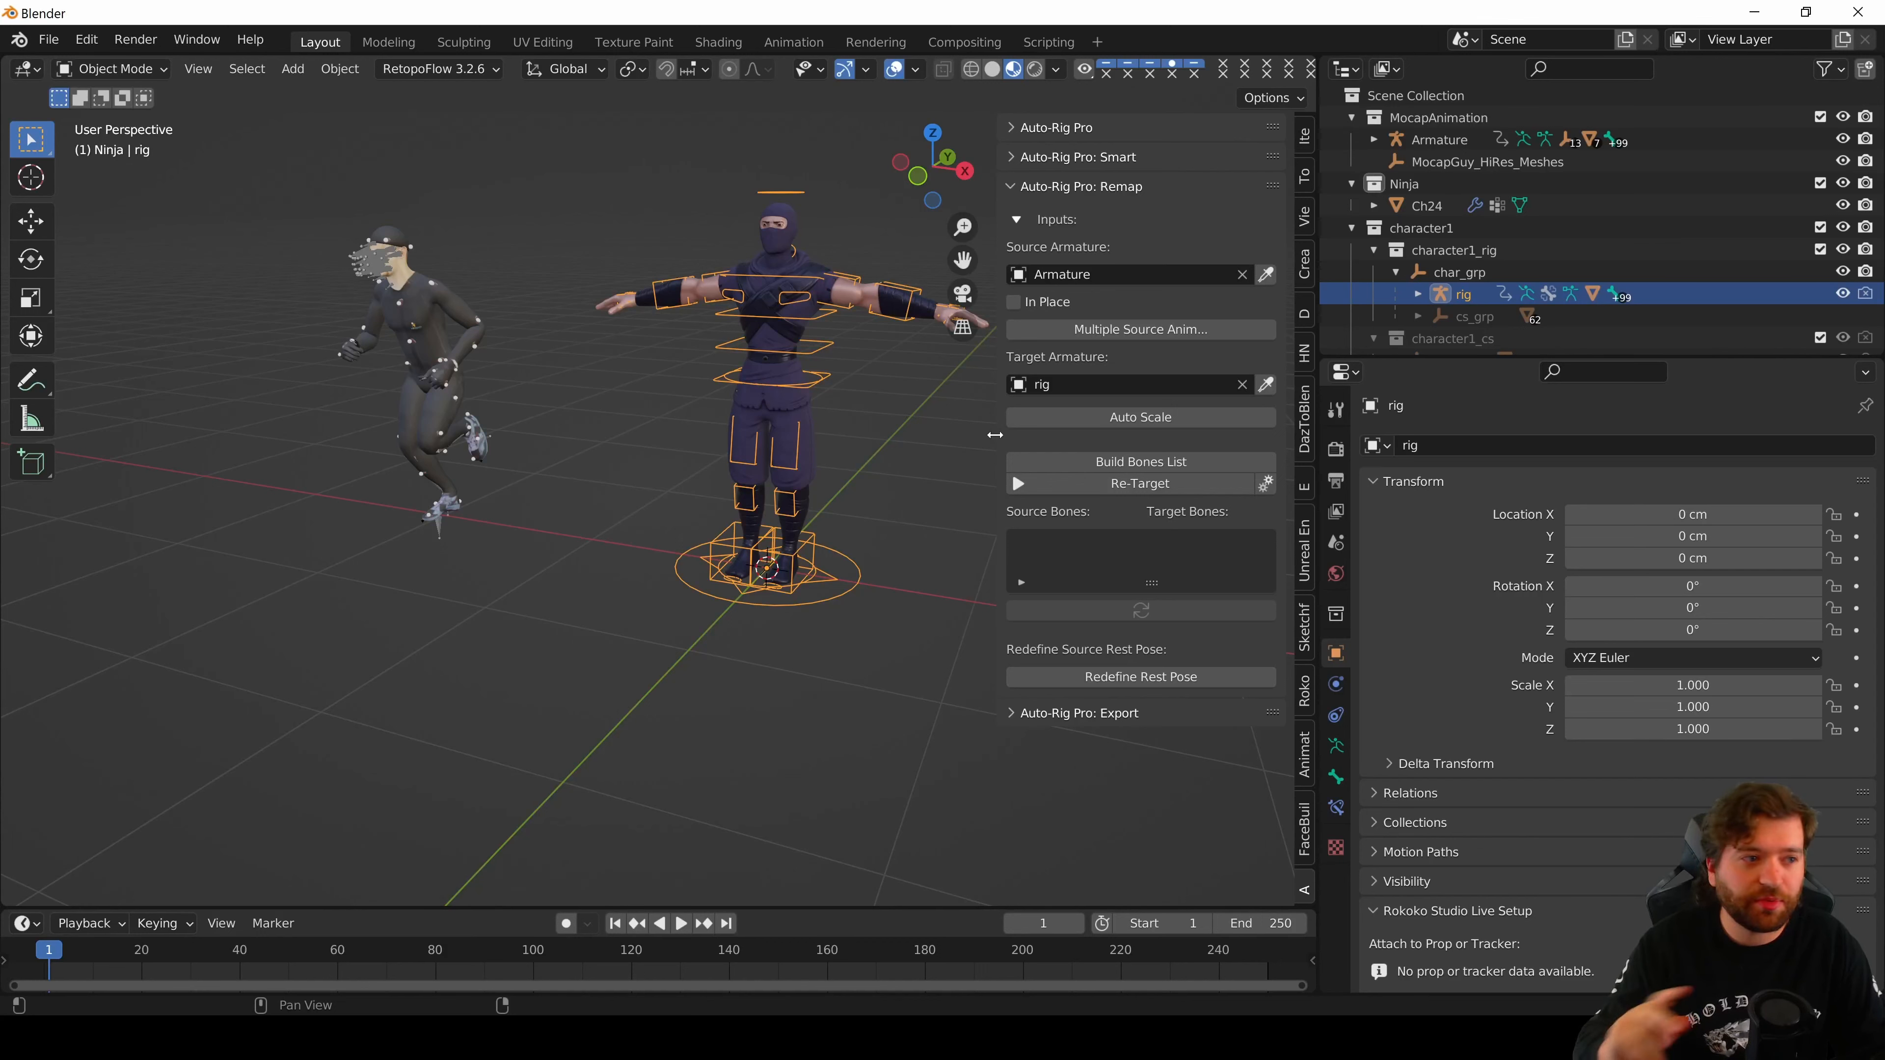
pyautogui.click(1121, 463)
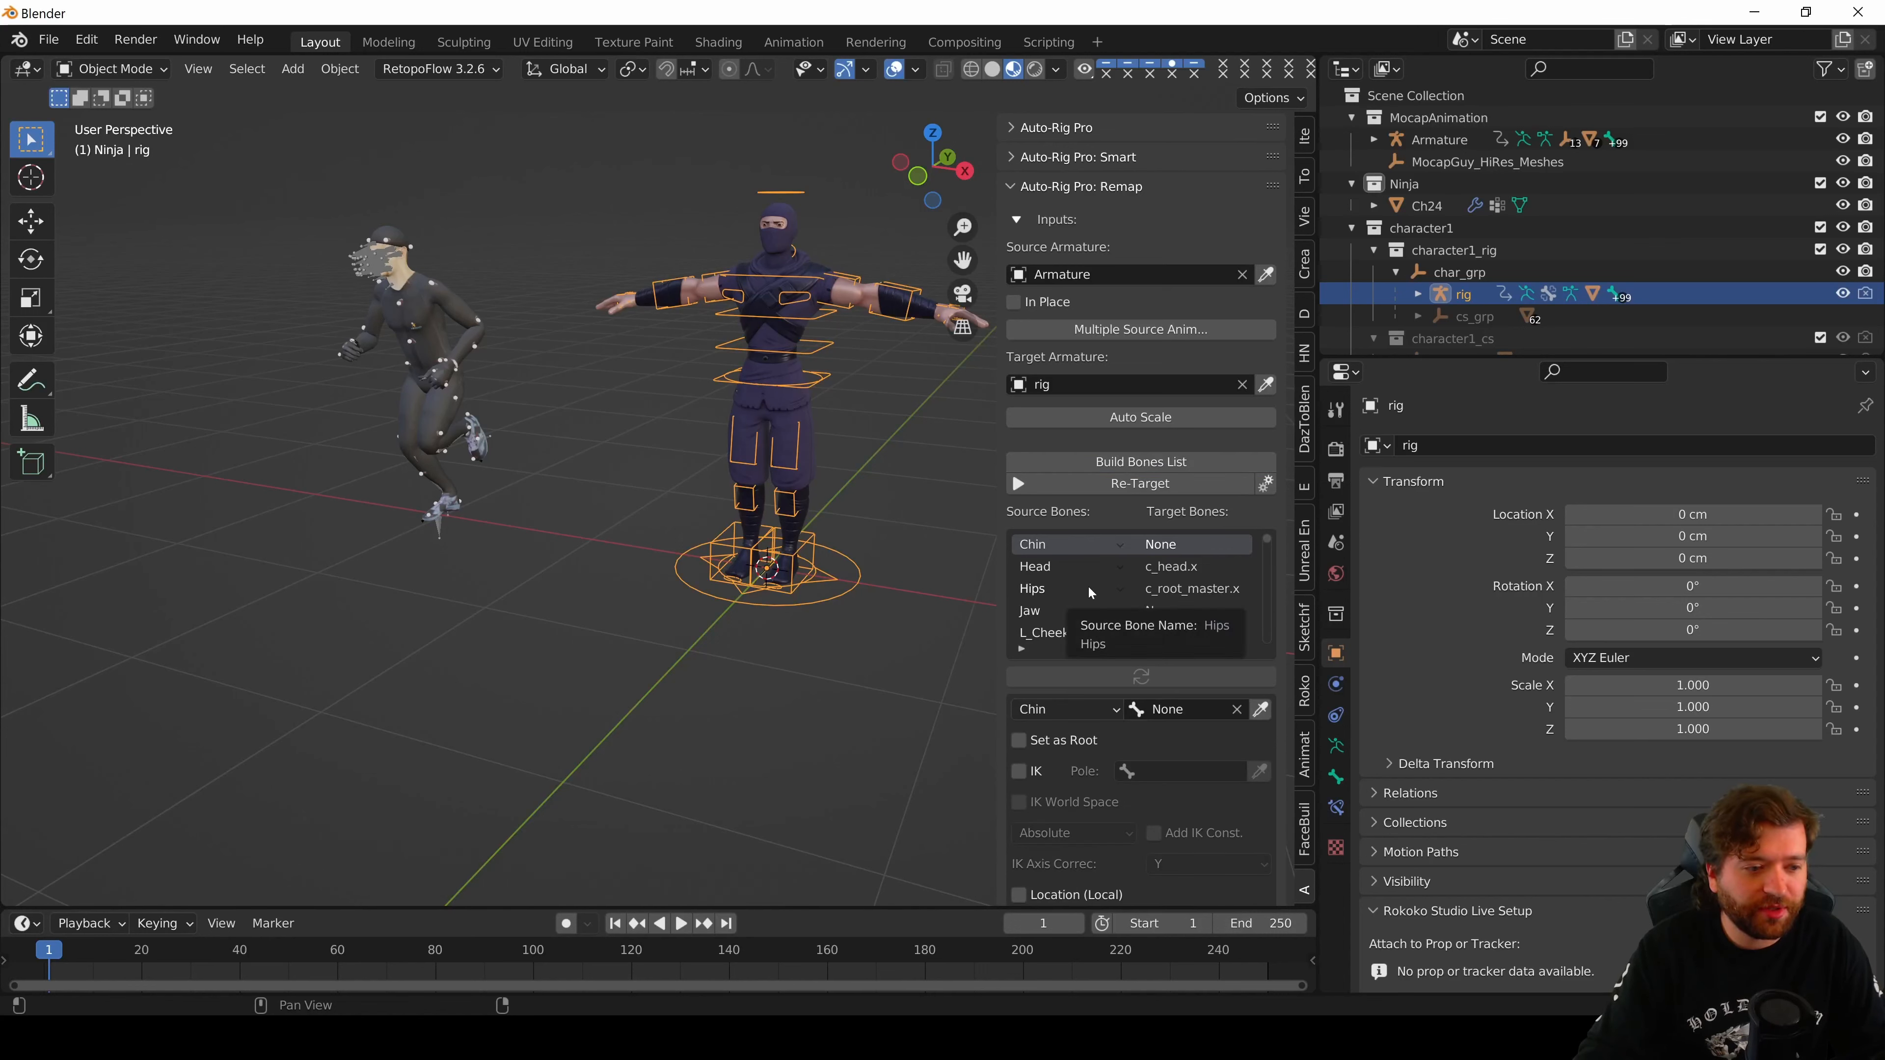
# - Import the Mixamo (FK Arms, FK Legs) mapping preset to pair the source bones with the rig's controllers
pyautogui.scroll(-3, 1205, 758)
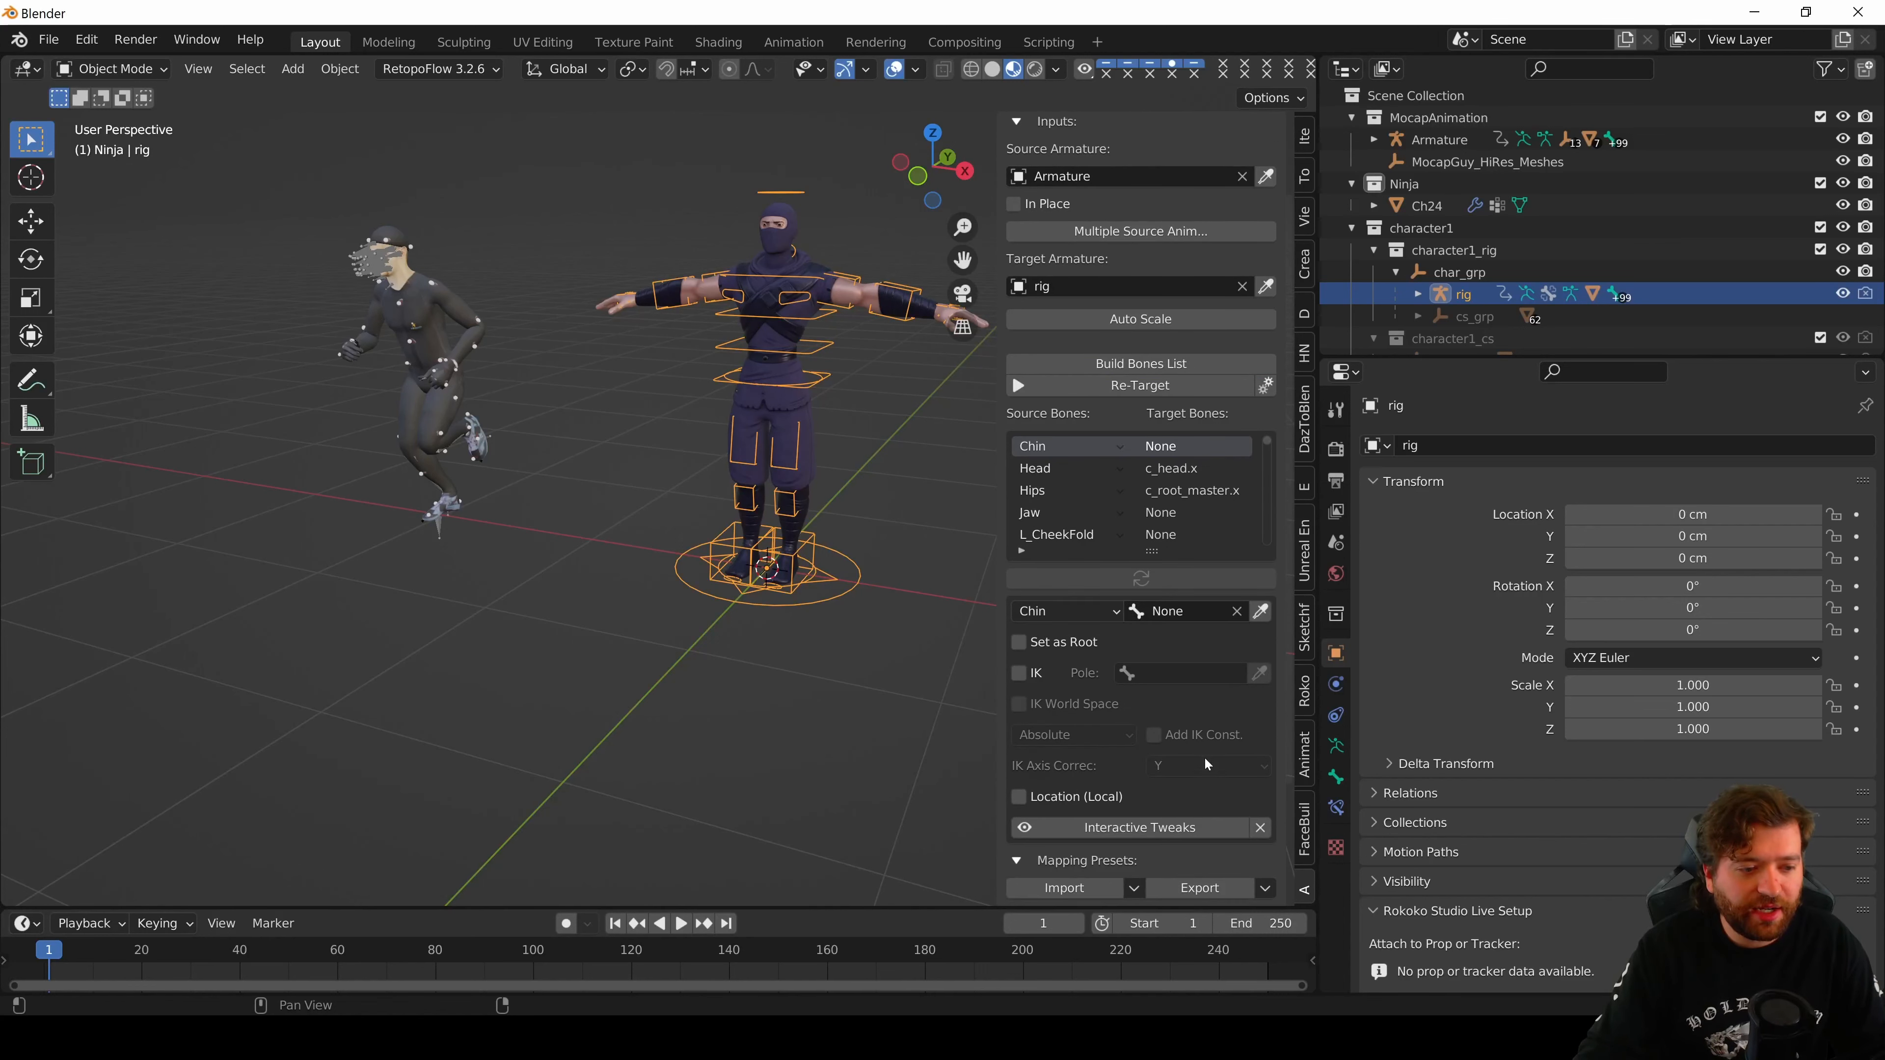
pyautogui.scroll(-5, 1202, 754)
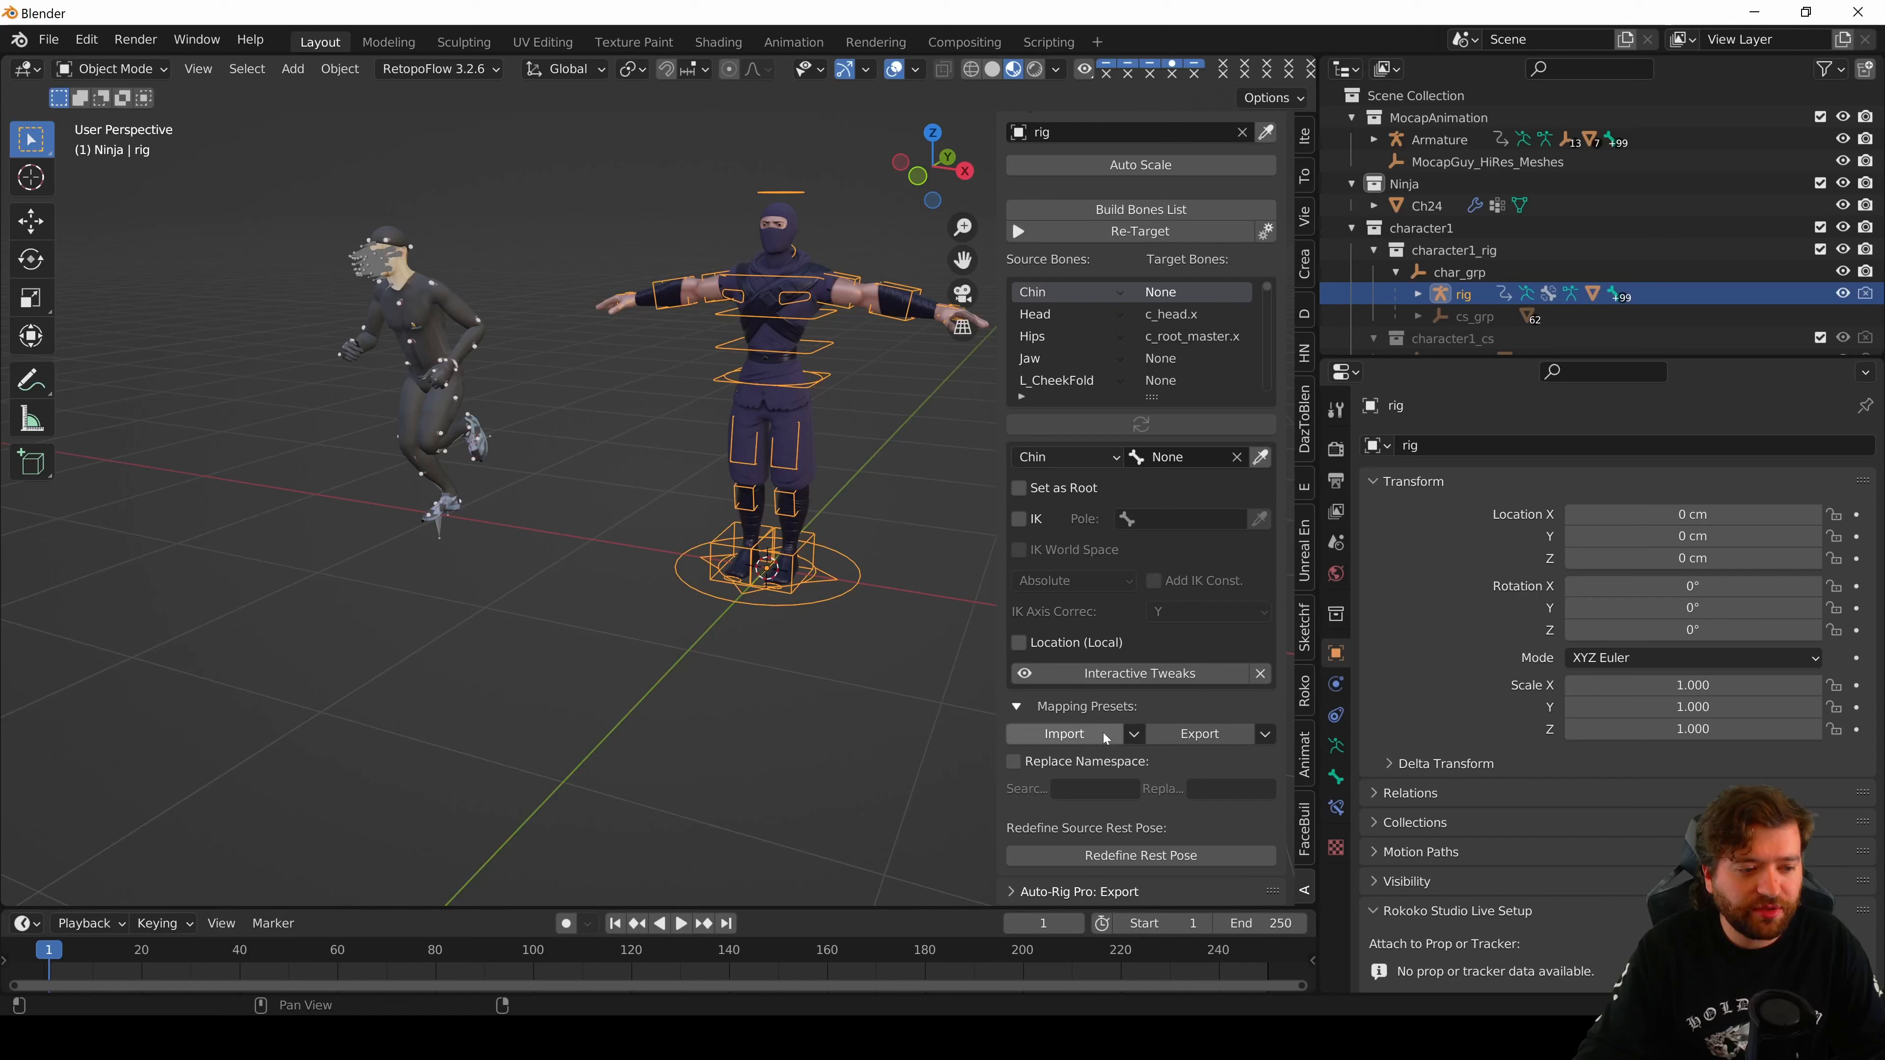
pyautogui.click(1135, 733)
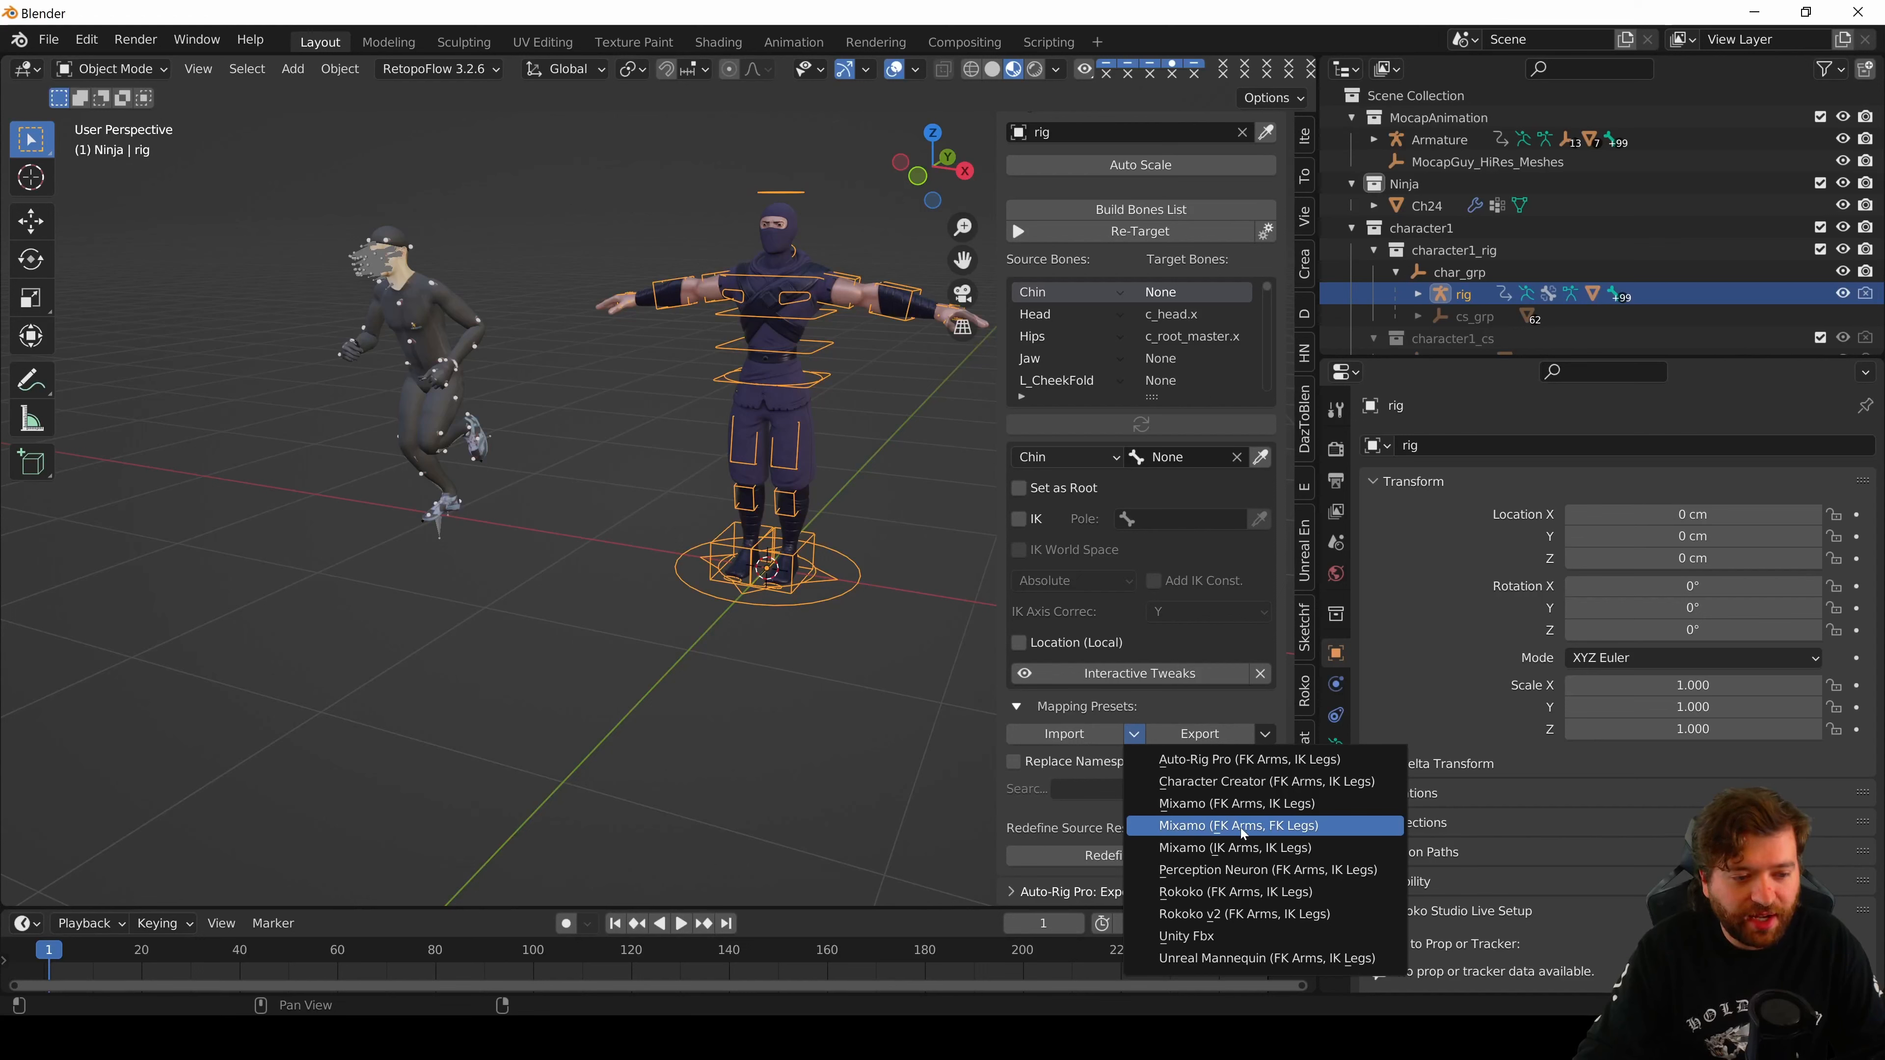
pyautogui.click(1292, 837)
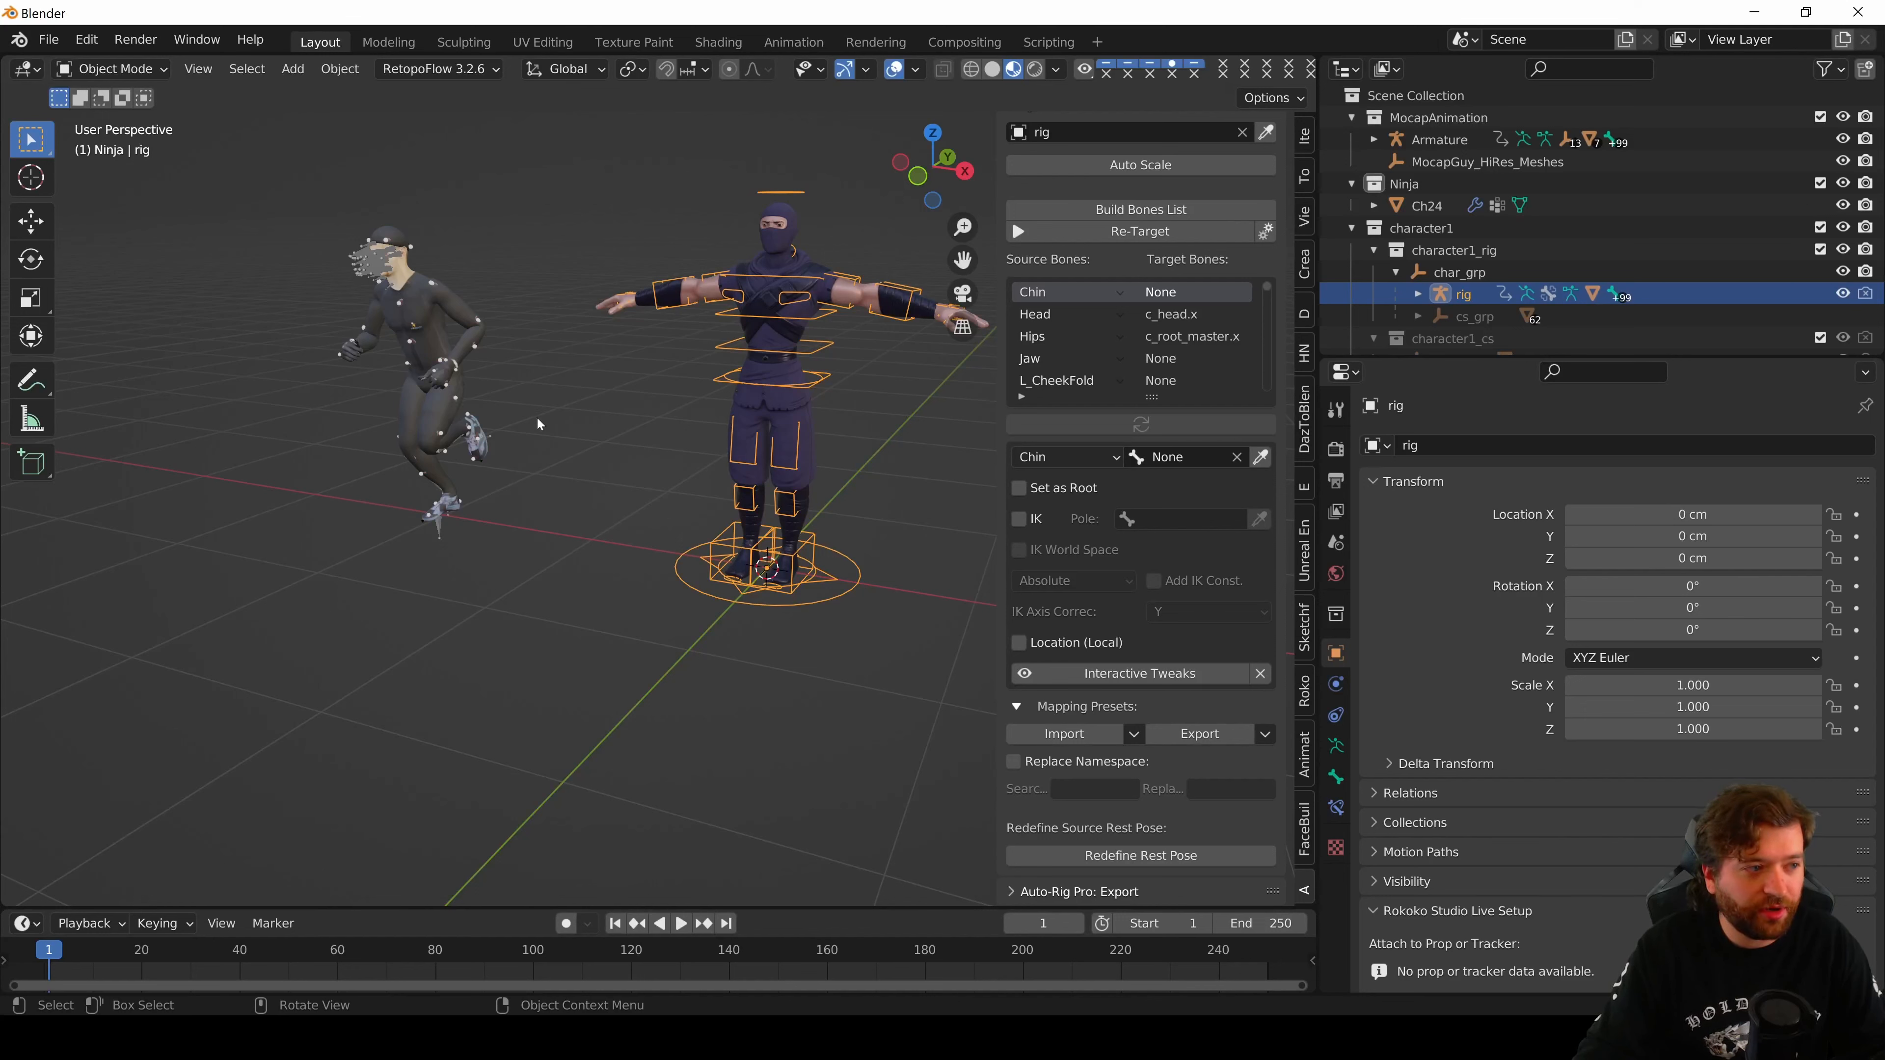
pyautogui.click(1133, 734)
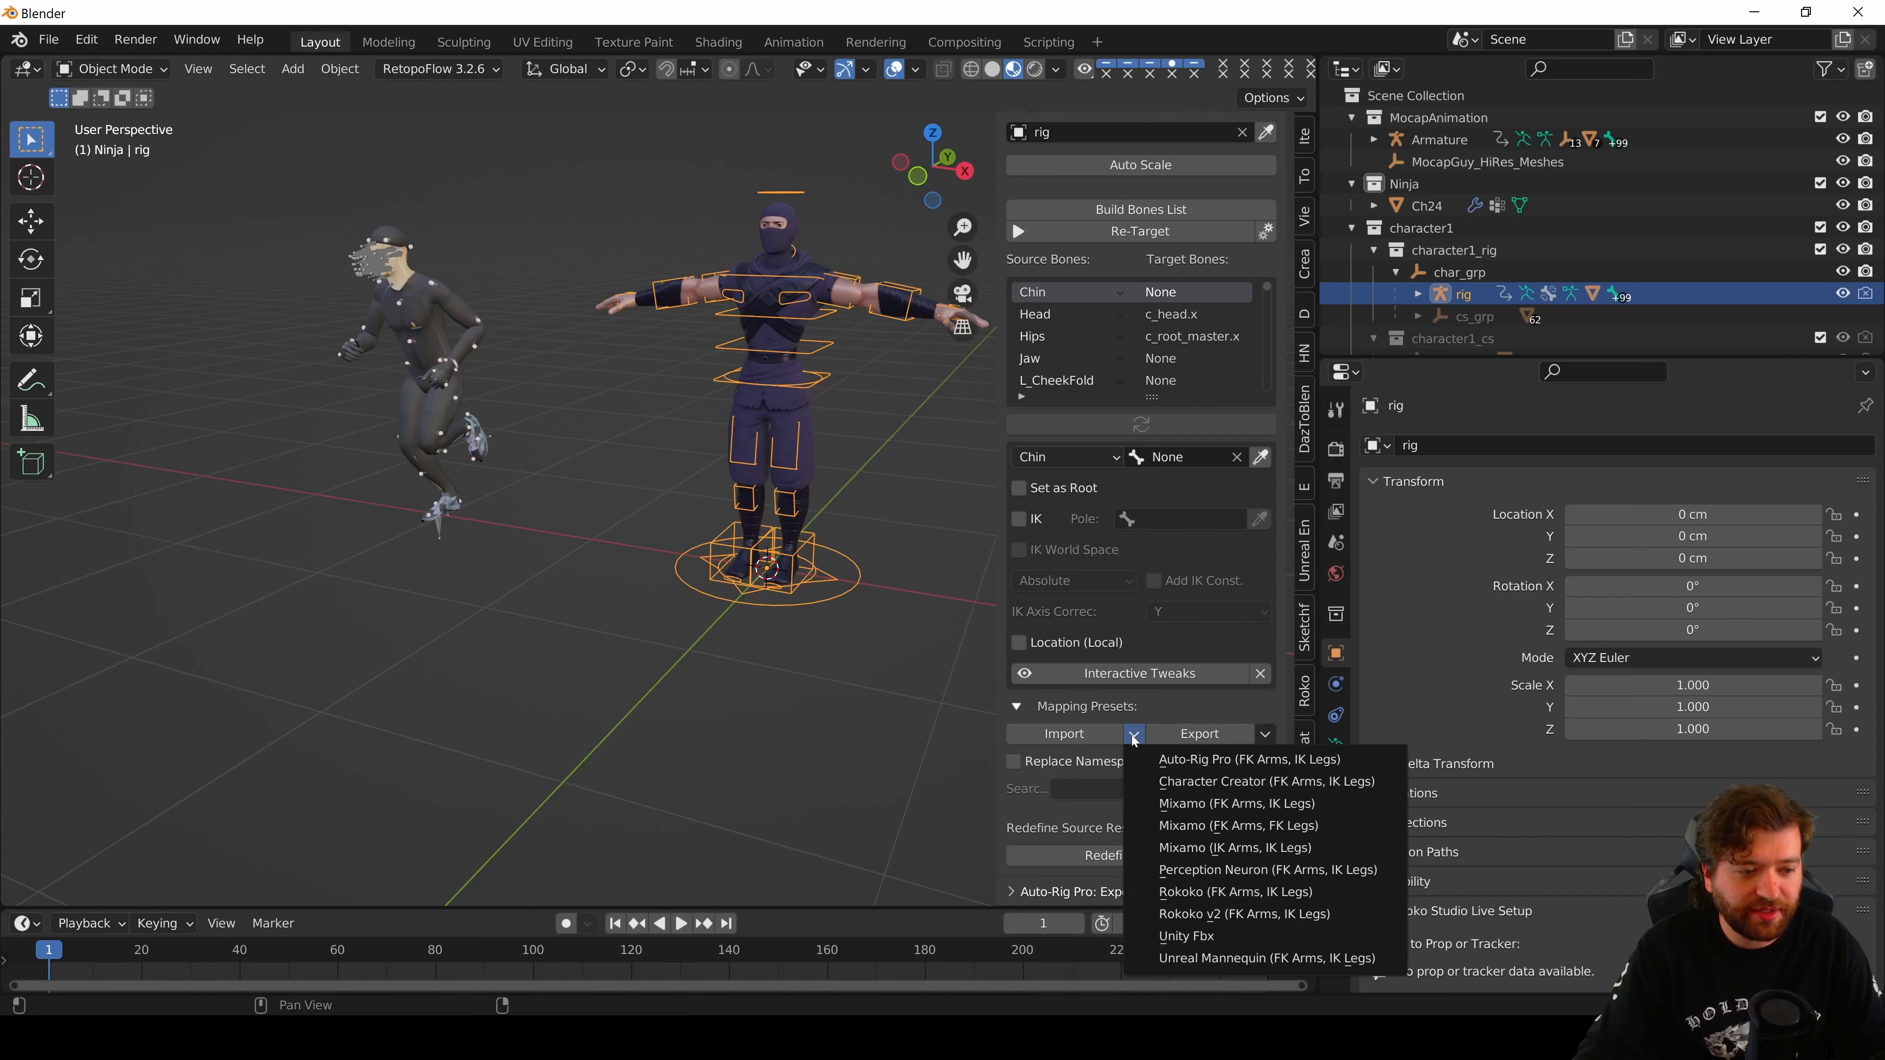
pyautogui.click(1239, 826)
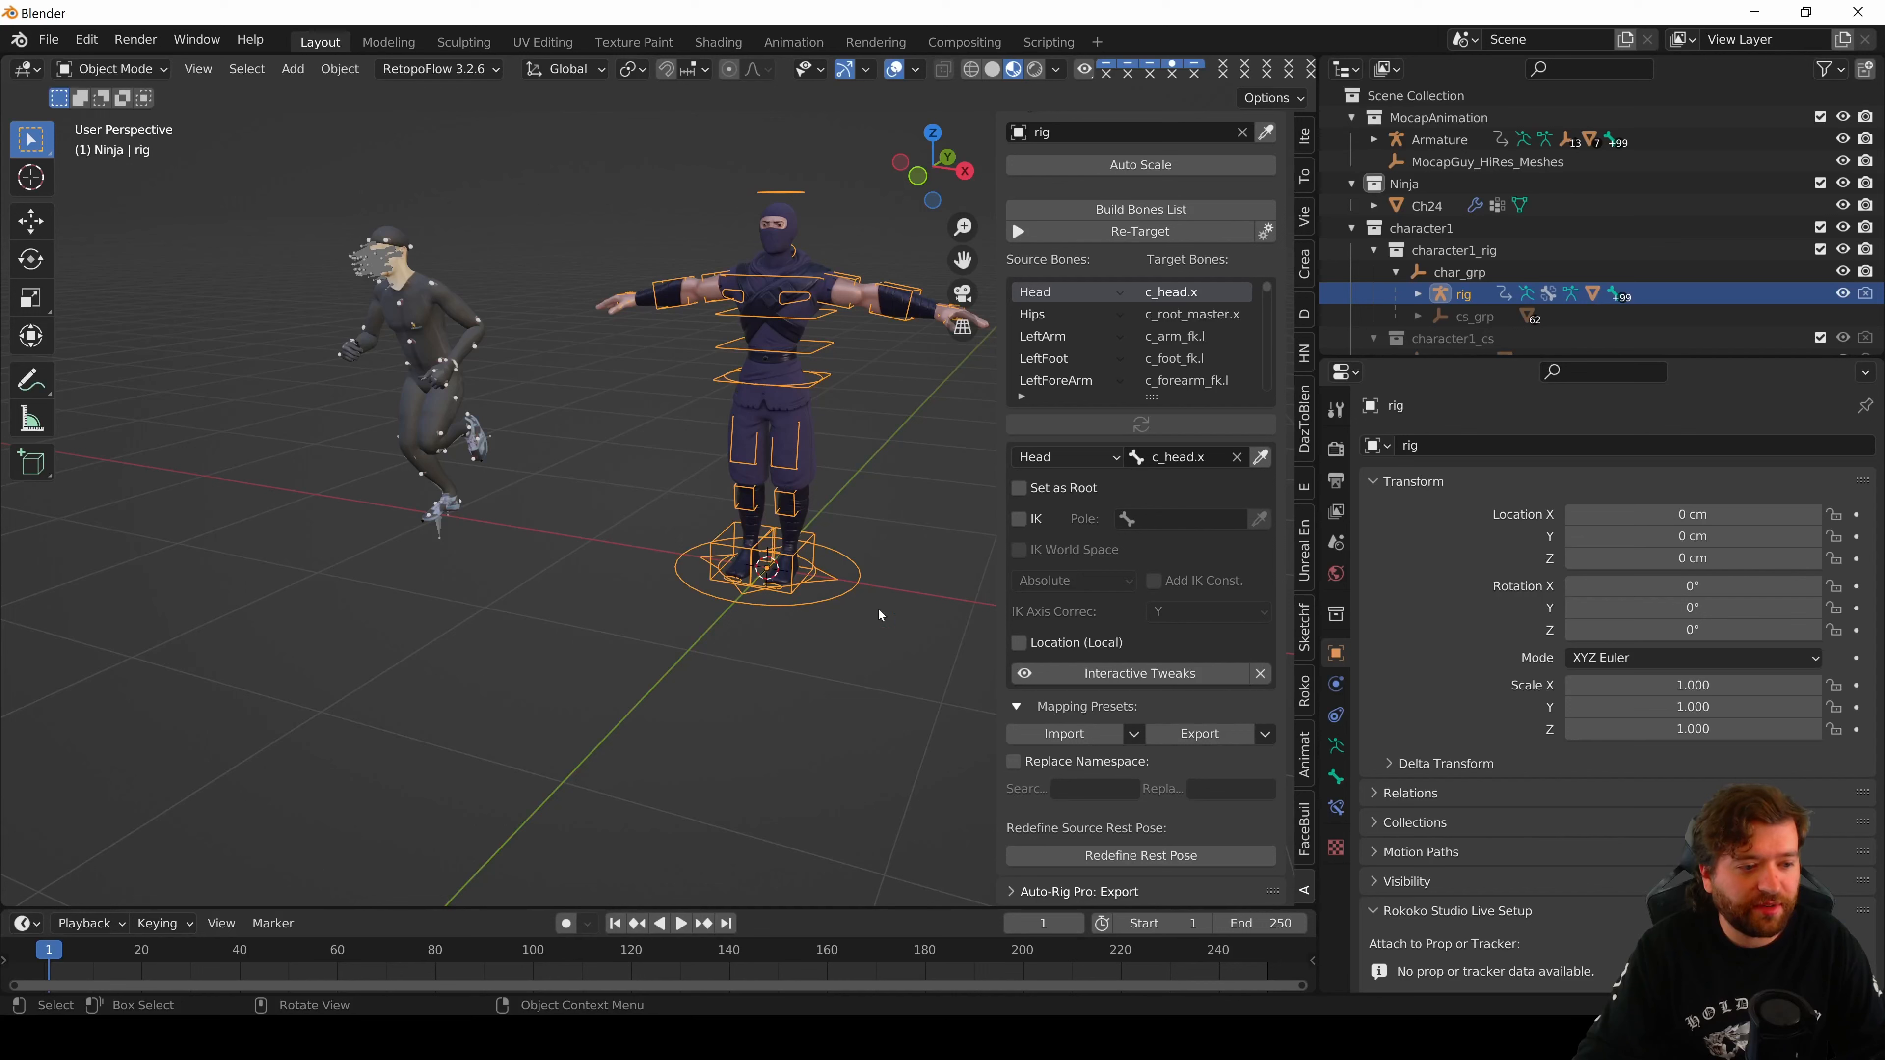
pyautogui.click(1133, 733)
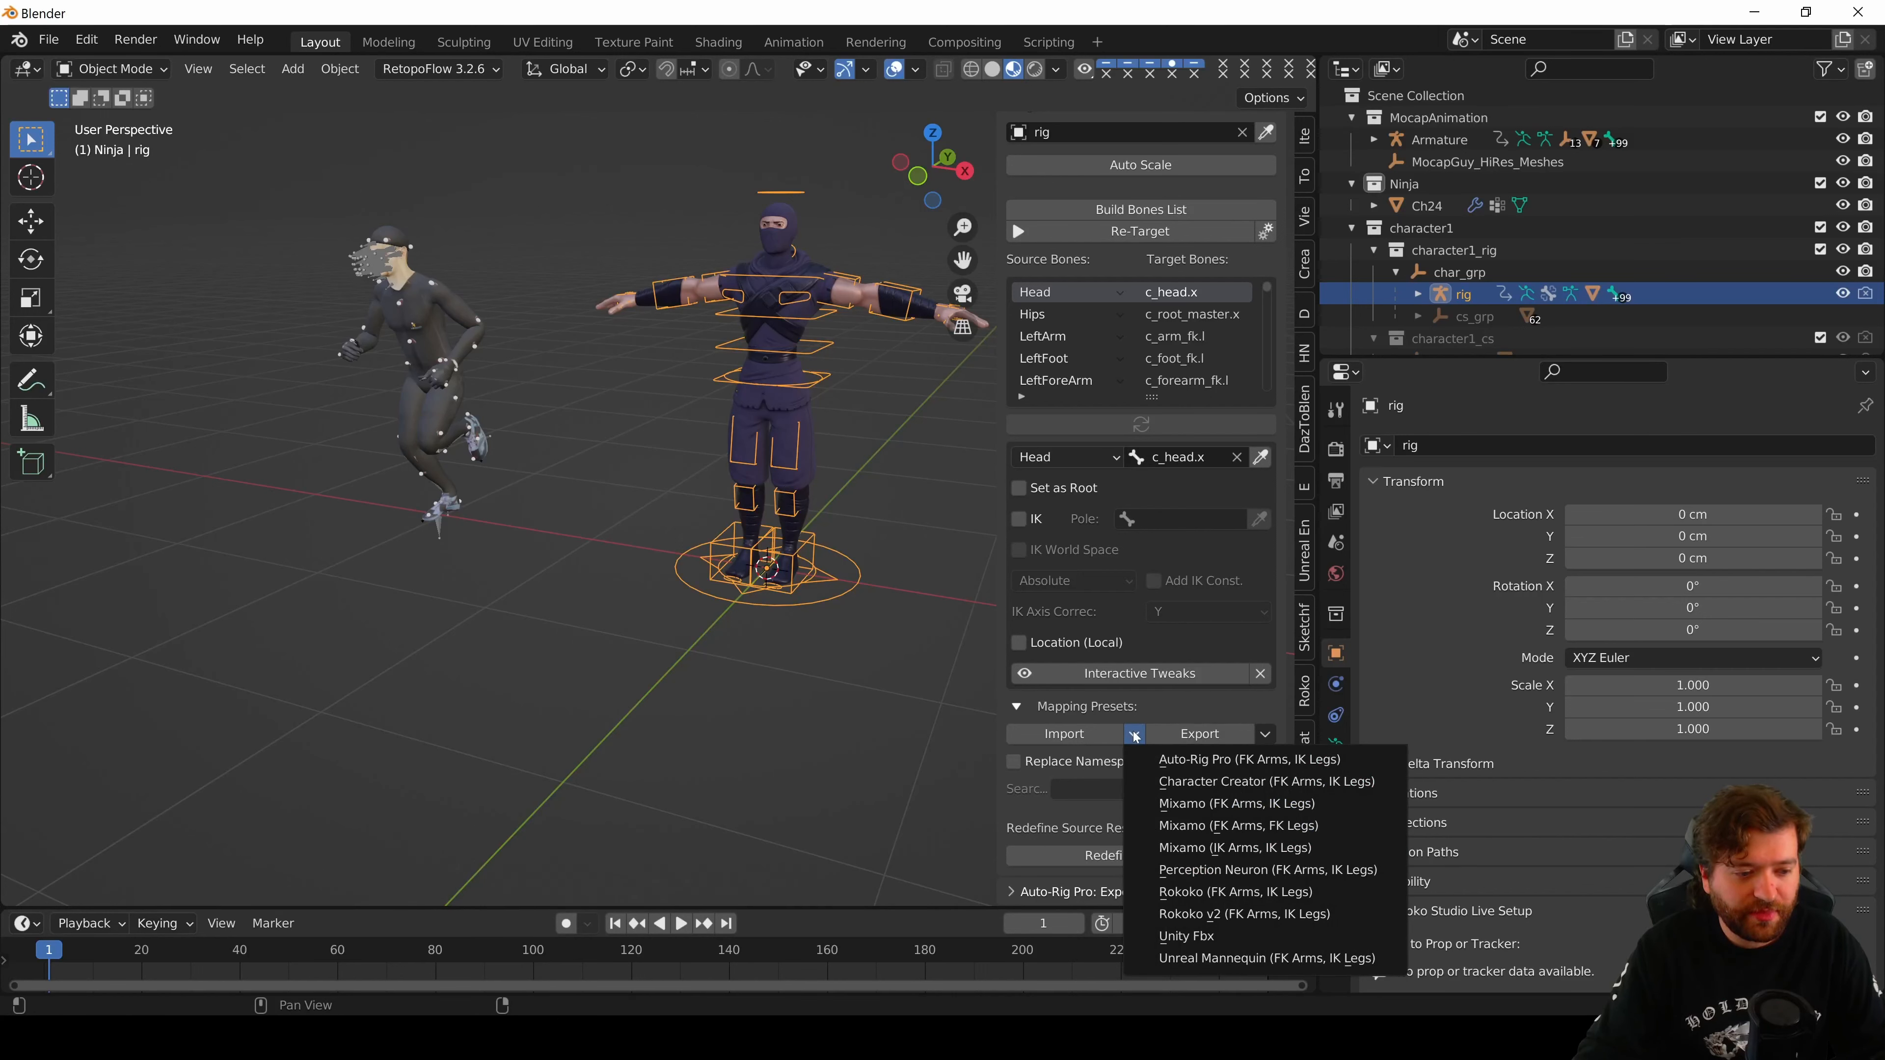
pyautogui.click(1209, 826)
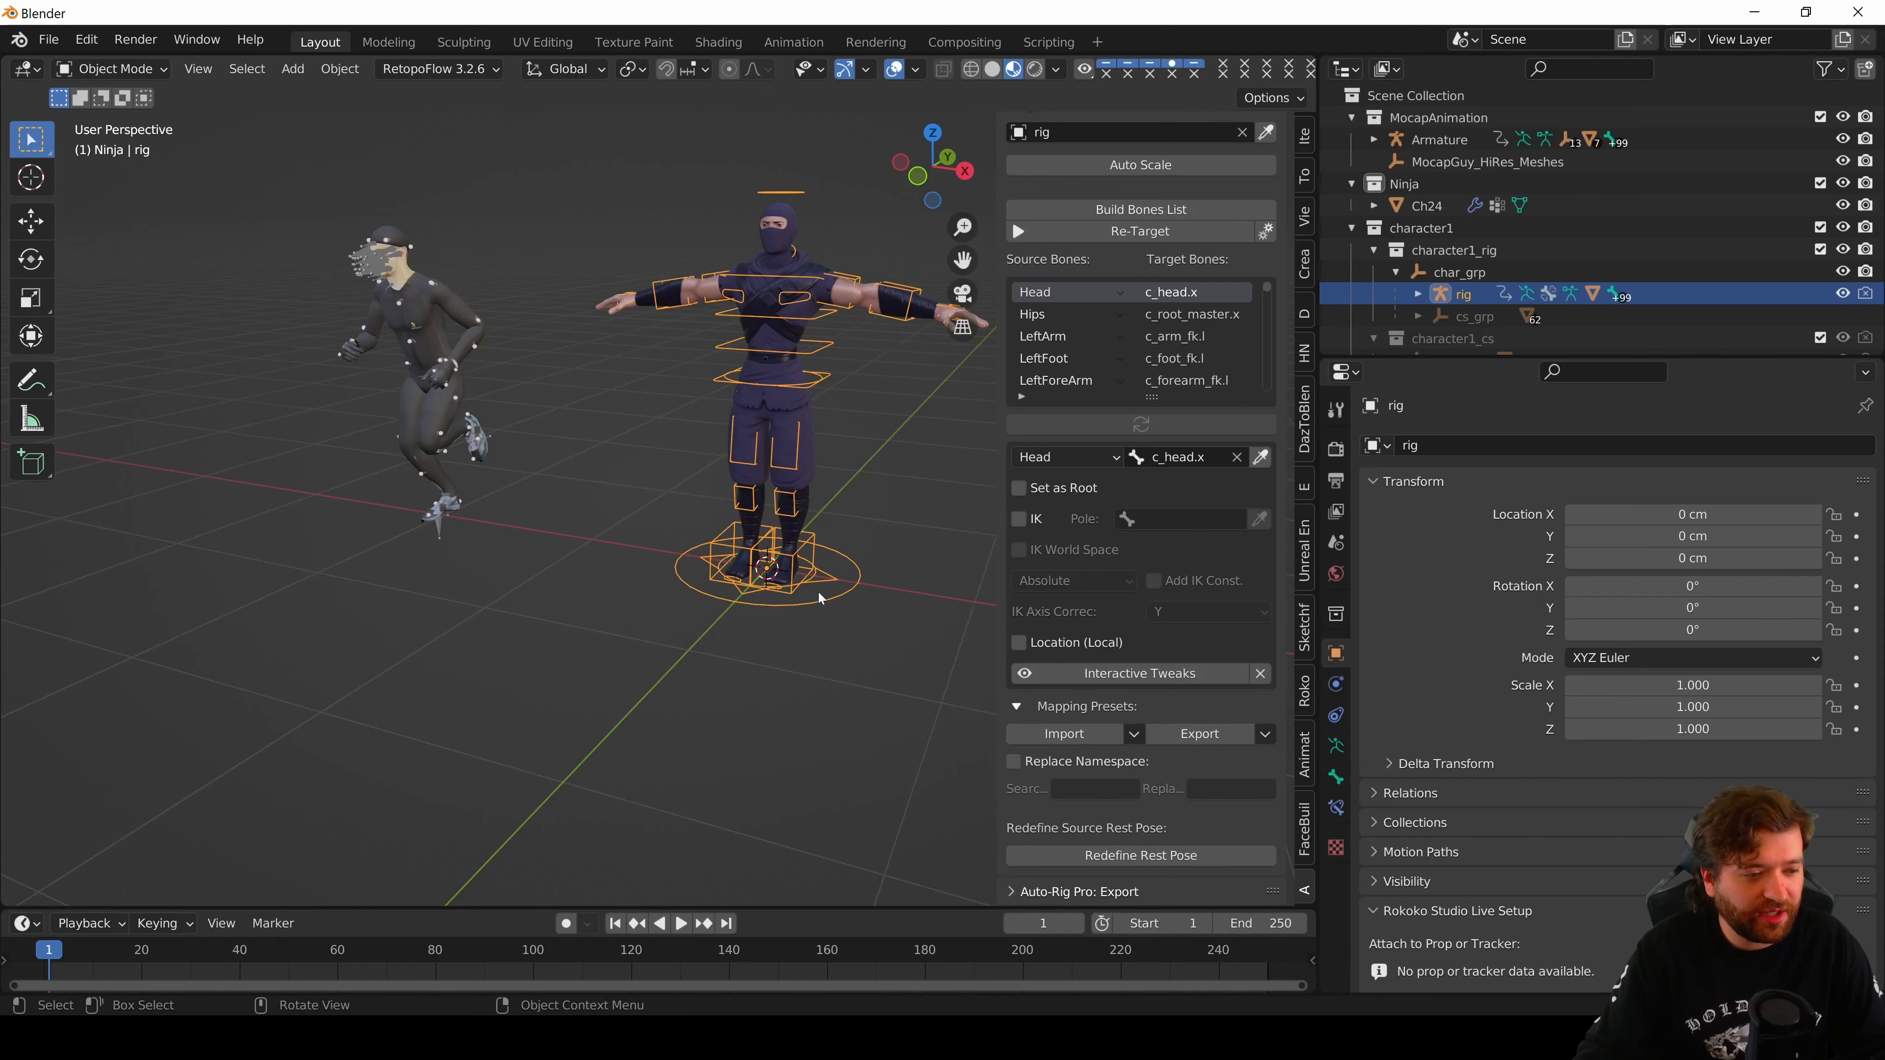
# - Deselect the ninja rig and compare the source character's pose with the ninja's side by side
pyautogui.moveTo(913, 687); pyautogui.dragTo(718, 566, button='middle')
pyautogui.keyDown('shift'); pyautogui.moveTo(693, 502); pyautogui.dragTo(627, 575, button='middle'); pyautogui.keyUp('shift')
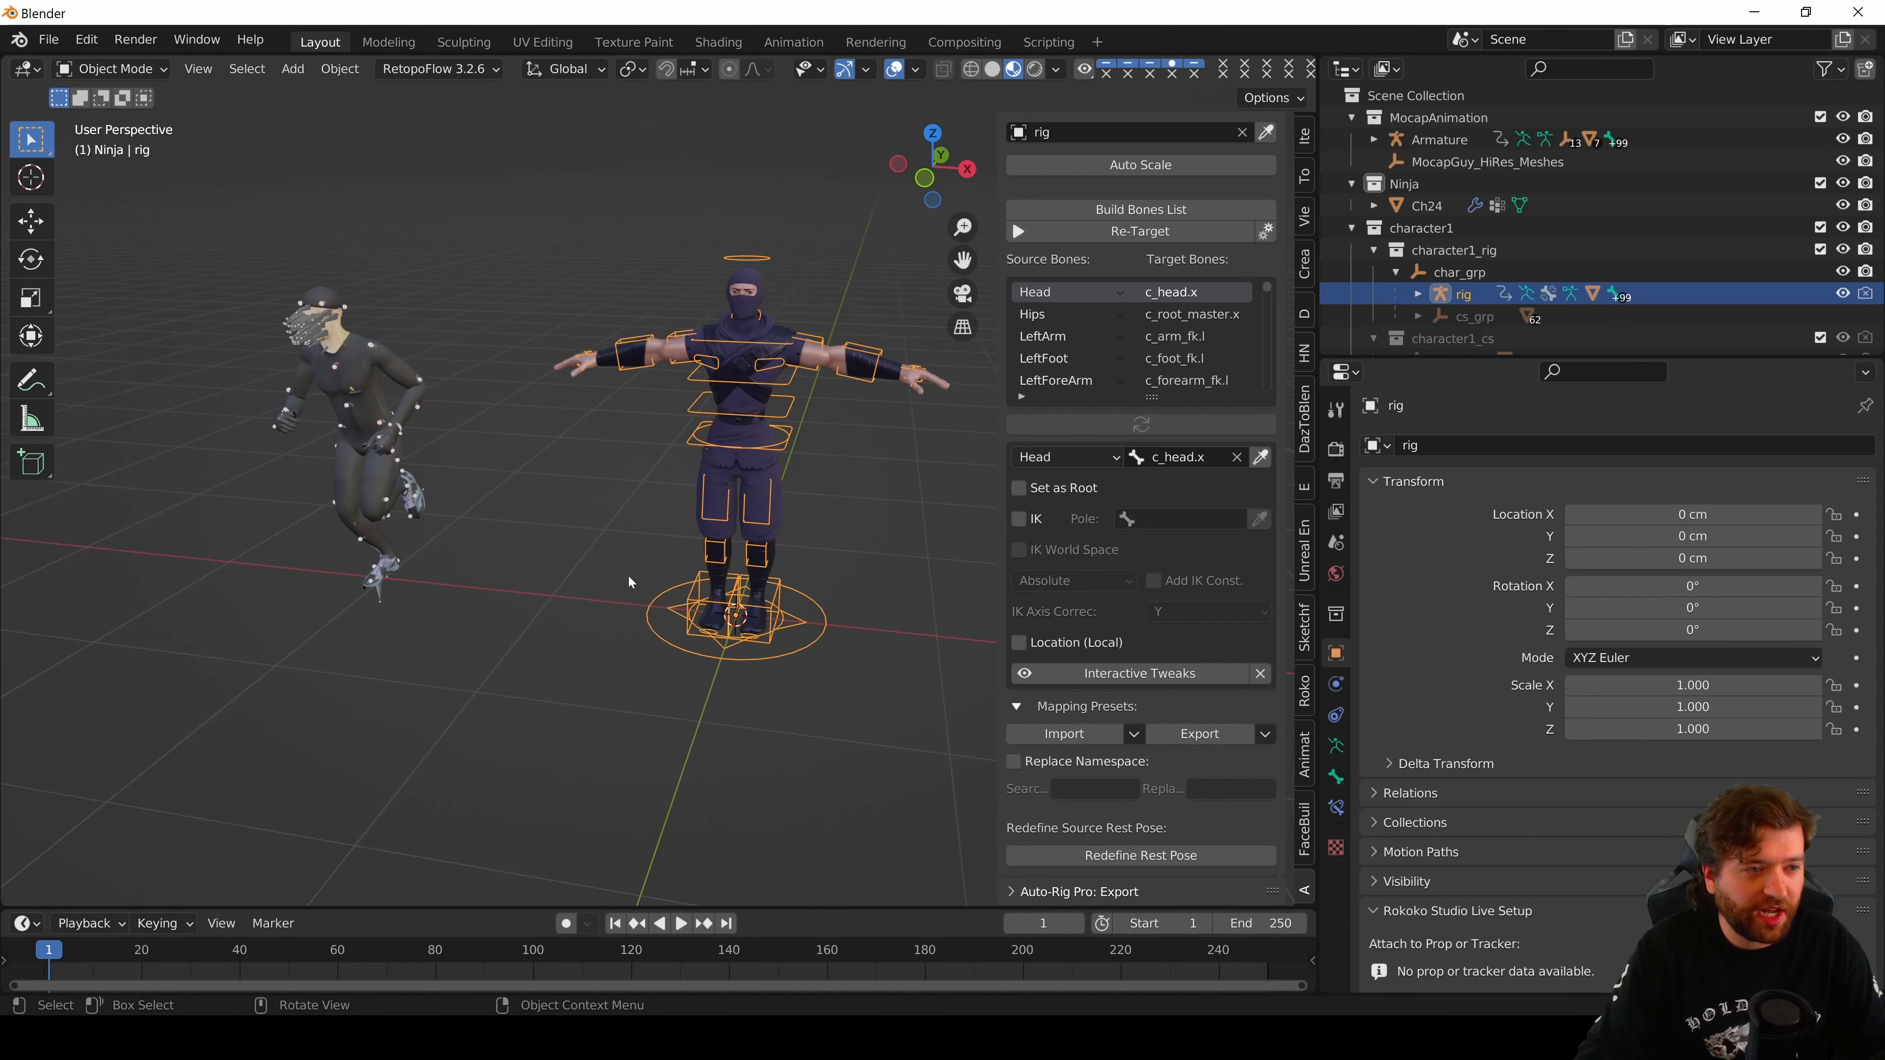
pyautogui.click(852, 560)
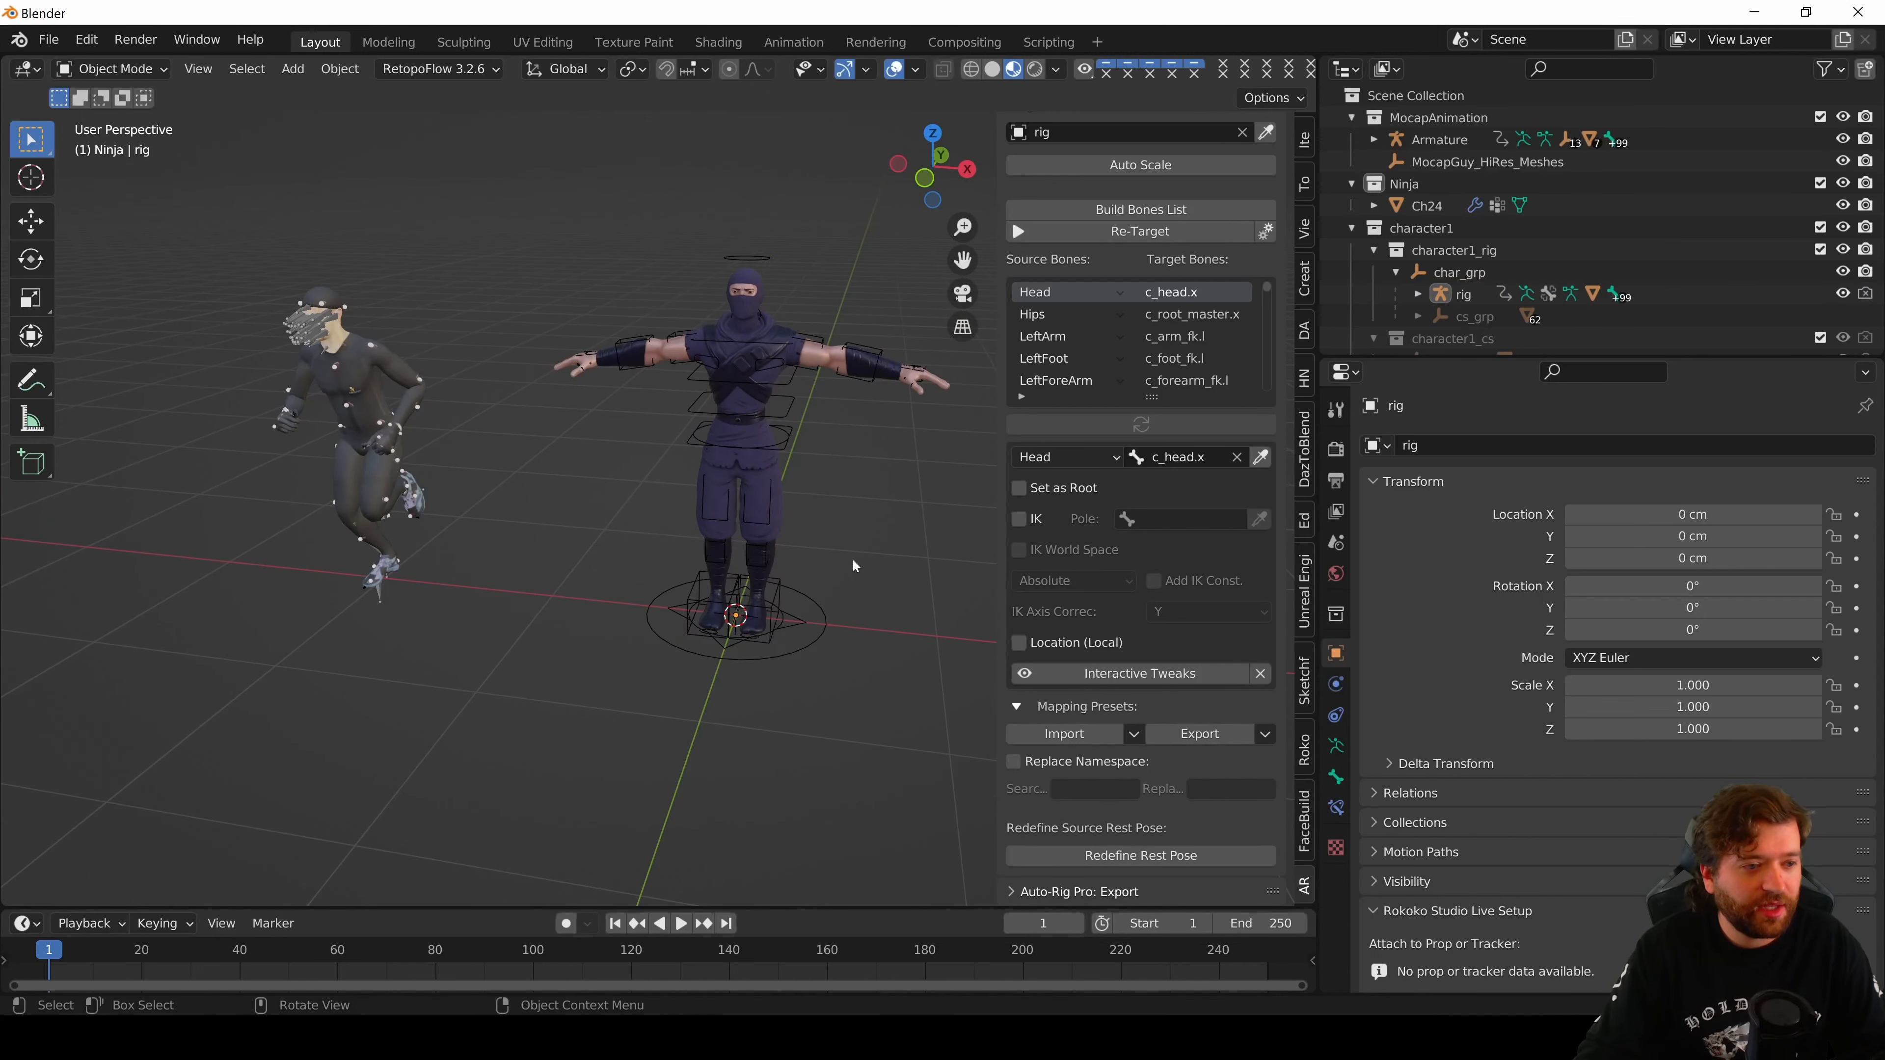
pyautogui.scroll(4, 1084, 533)
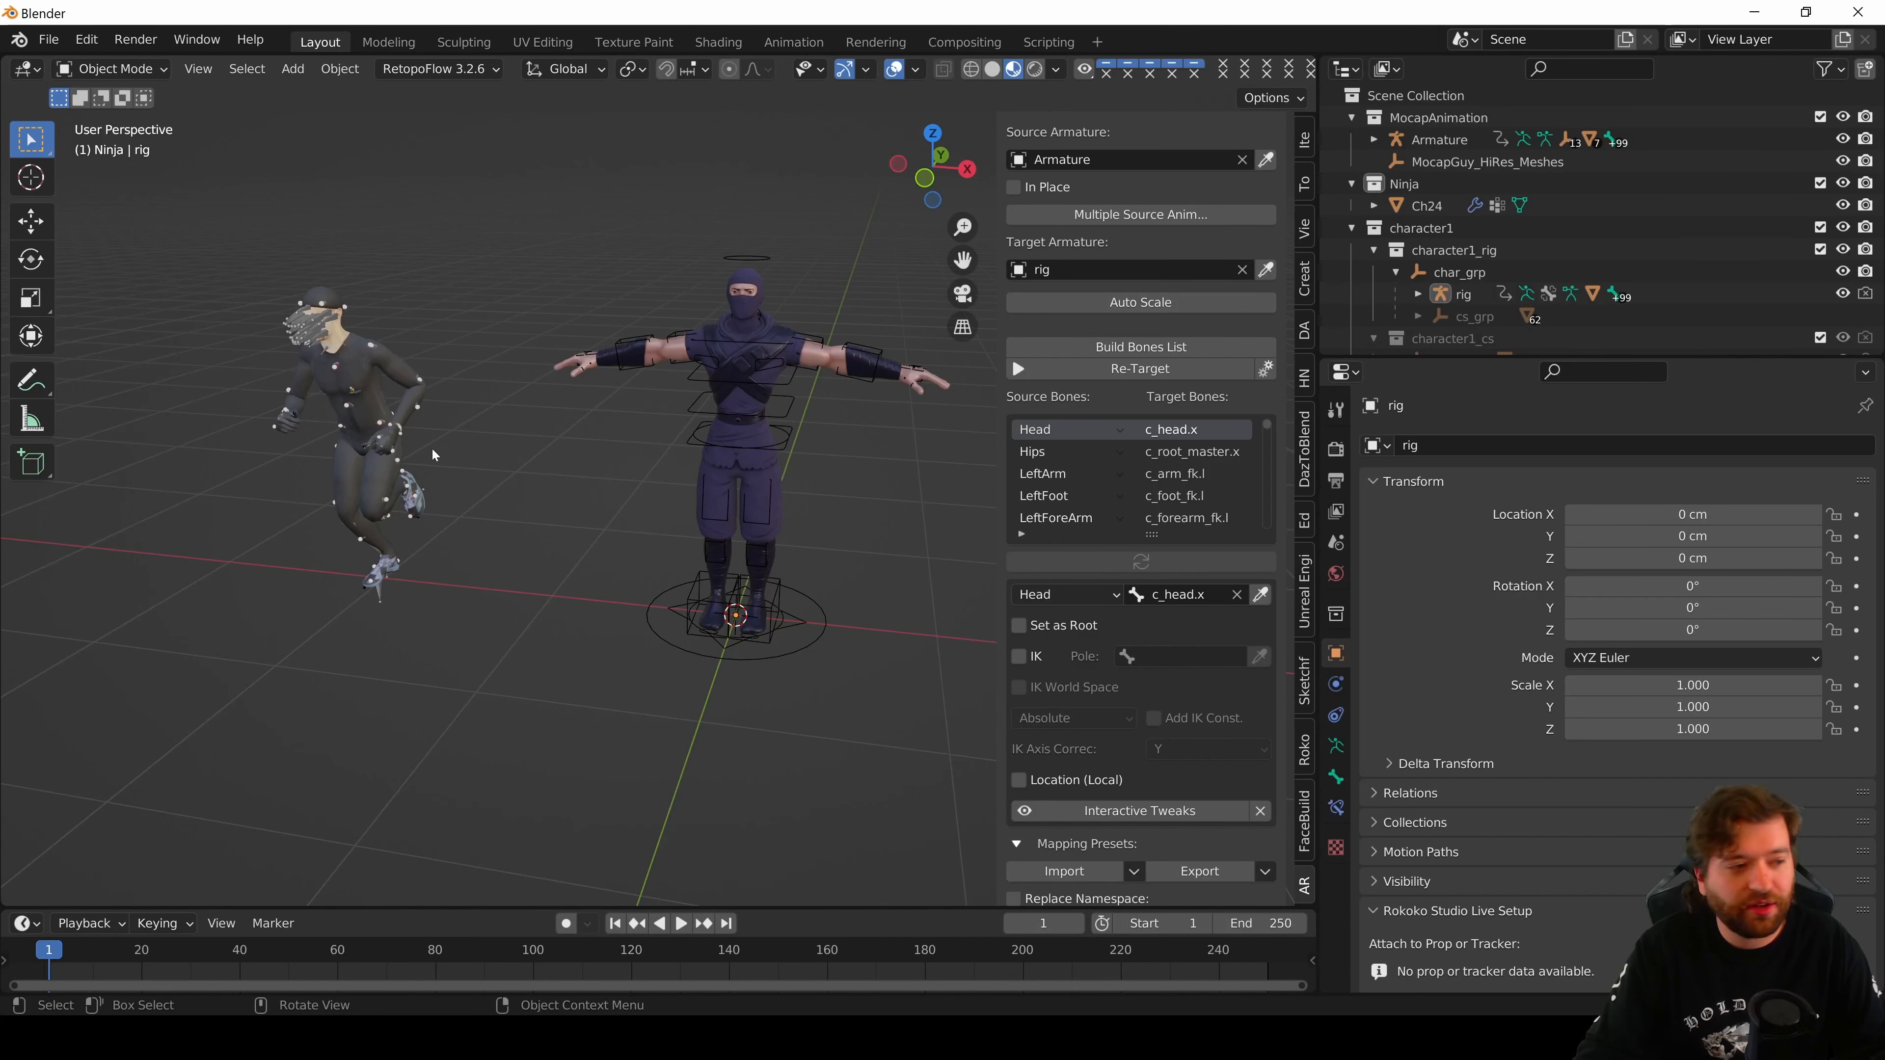
pyautogui.moveTo(433, 453); pyautogui.dragTo(490, 413, button='middle')
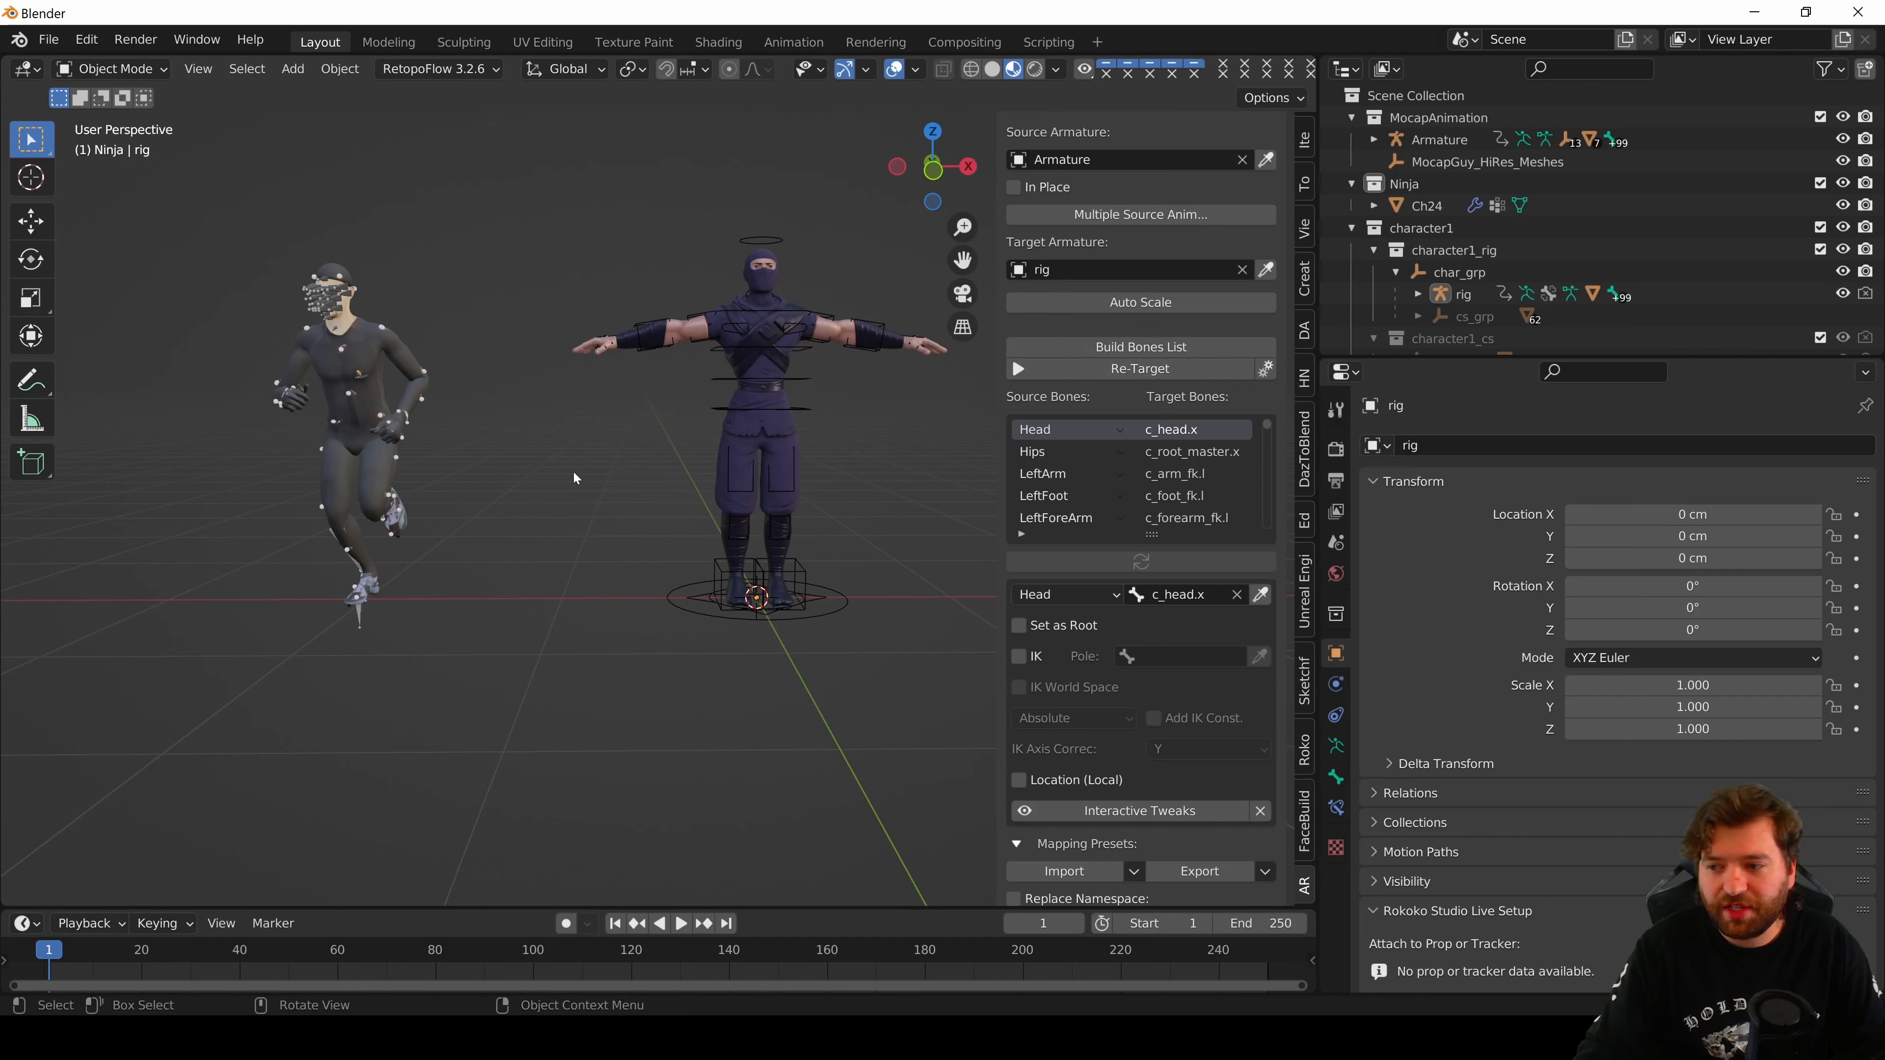
# - Auto-scale the source armature to match the ninja and retarget frames 1 to 77 with linear keyframe interpolation
pyautogui.click(1104, 312)
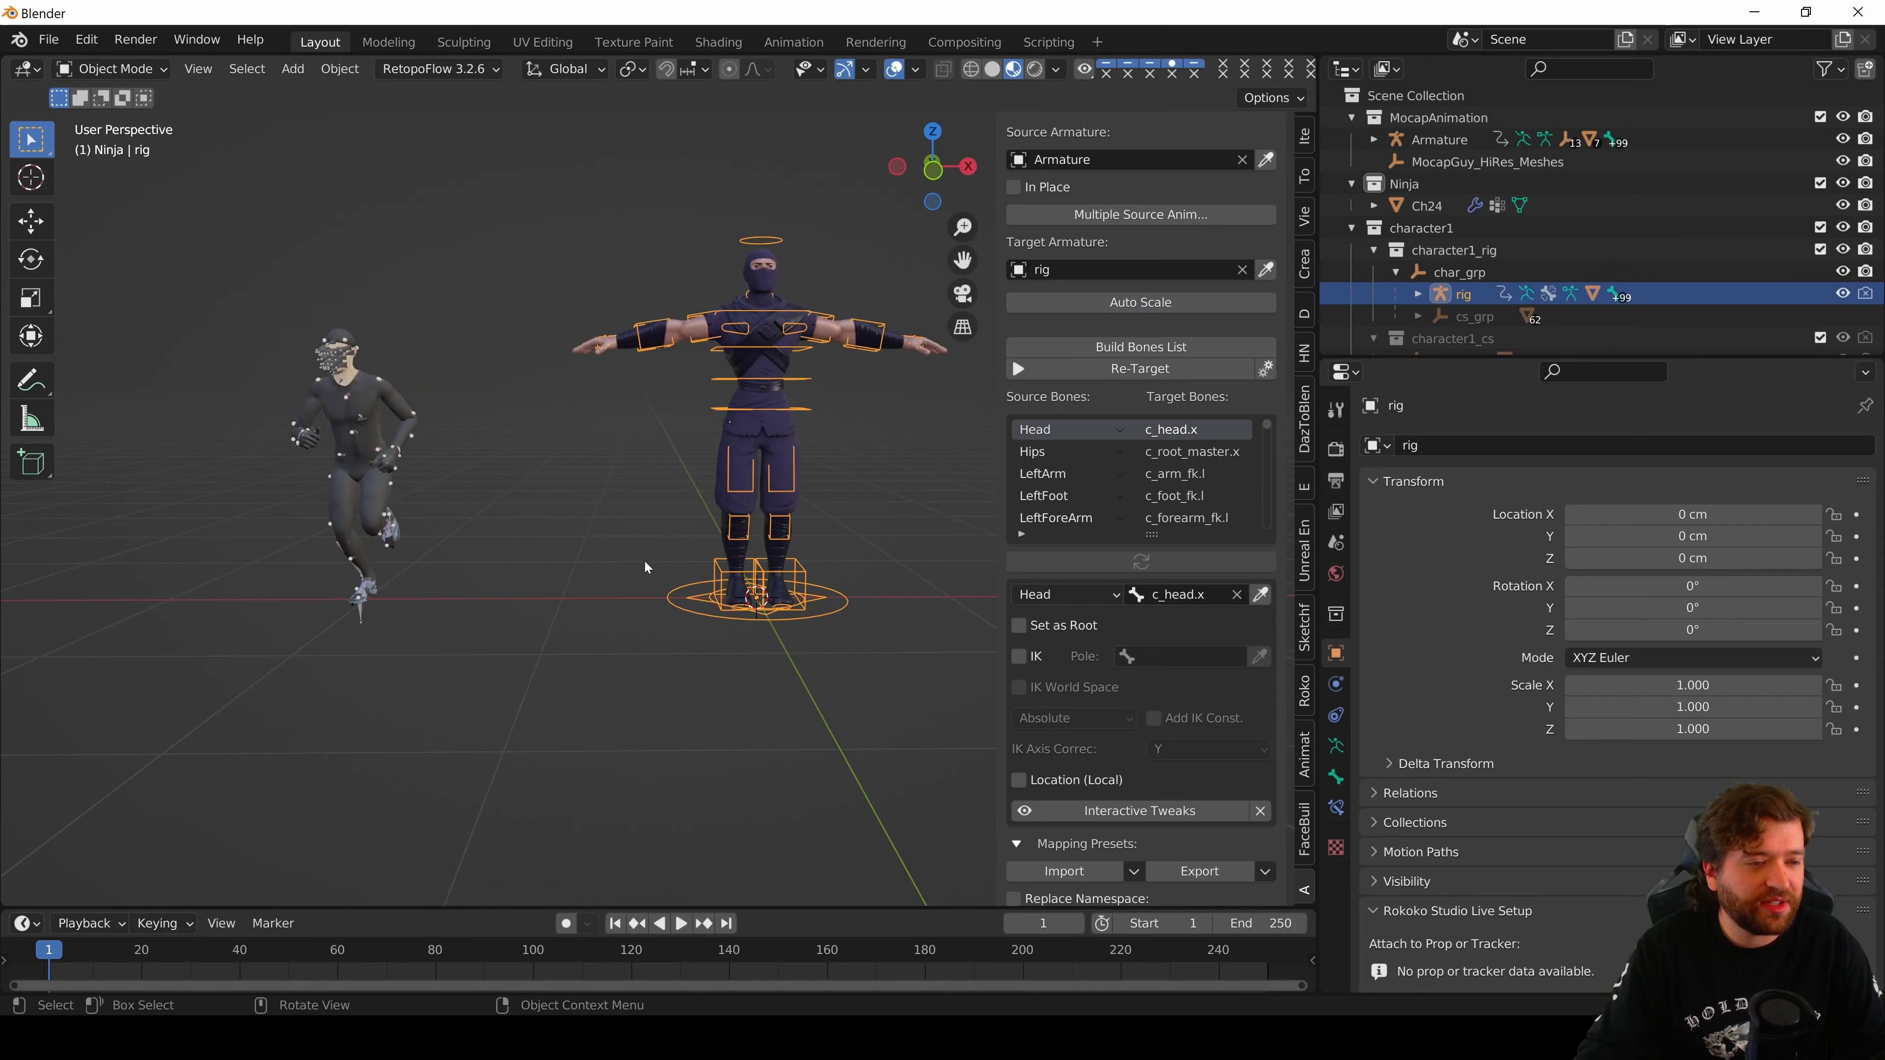
pyautogui.moveTo(645, 568); pyautogui.dragTo(672, 572, button='middle')
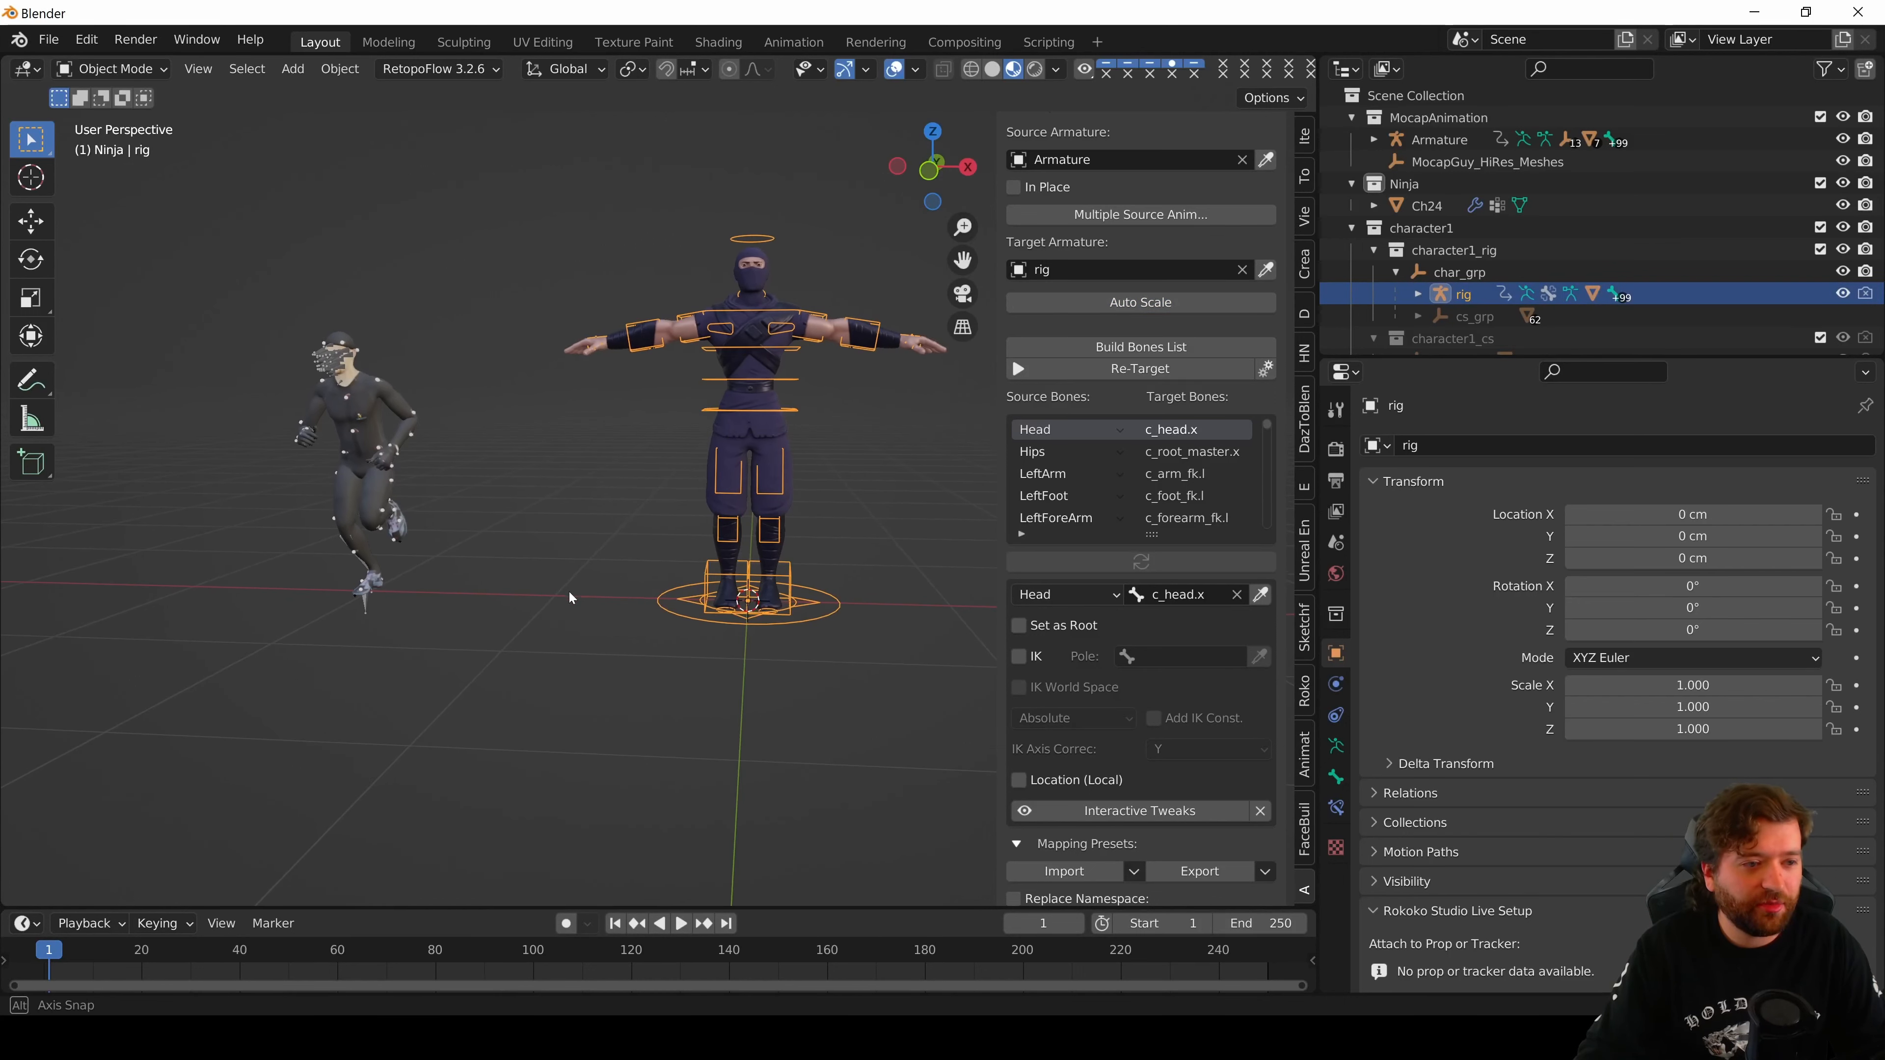
pyautogui.click(1104, 369)
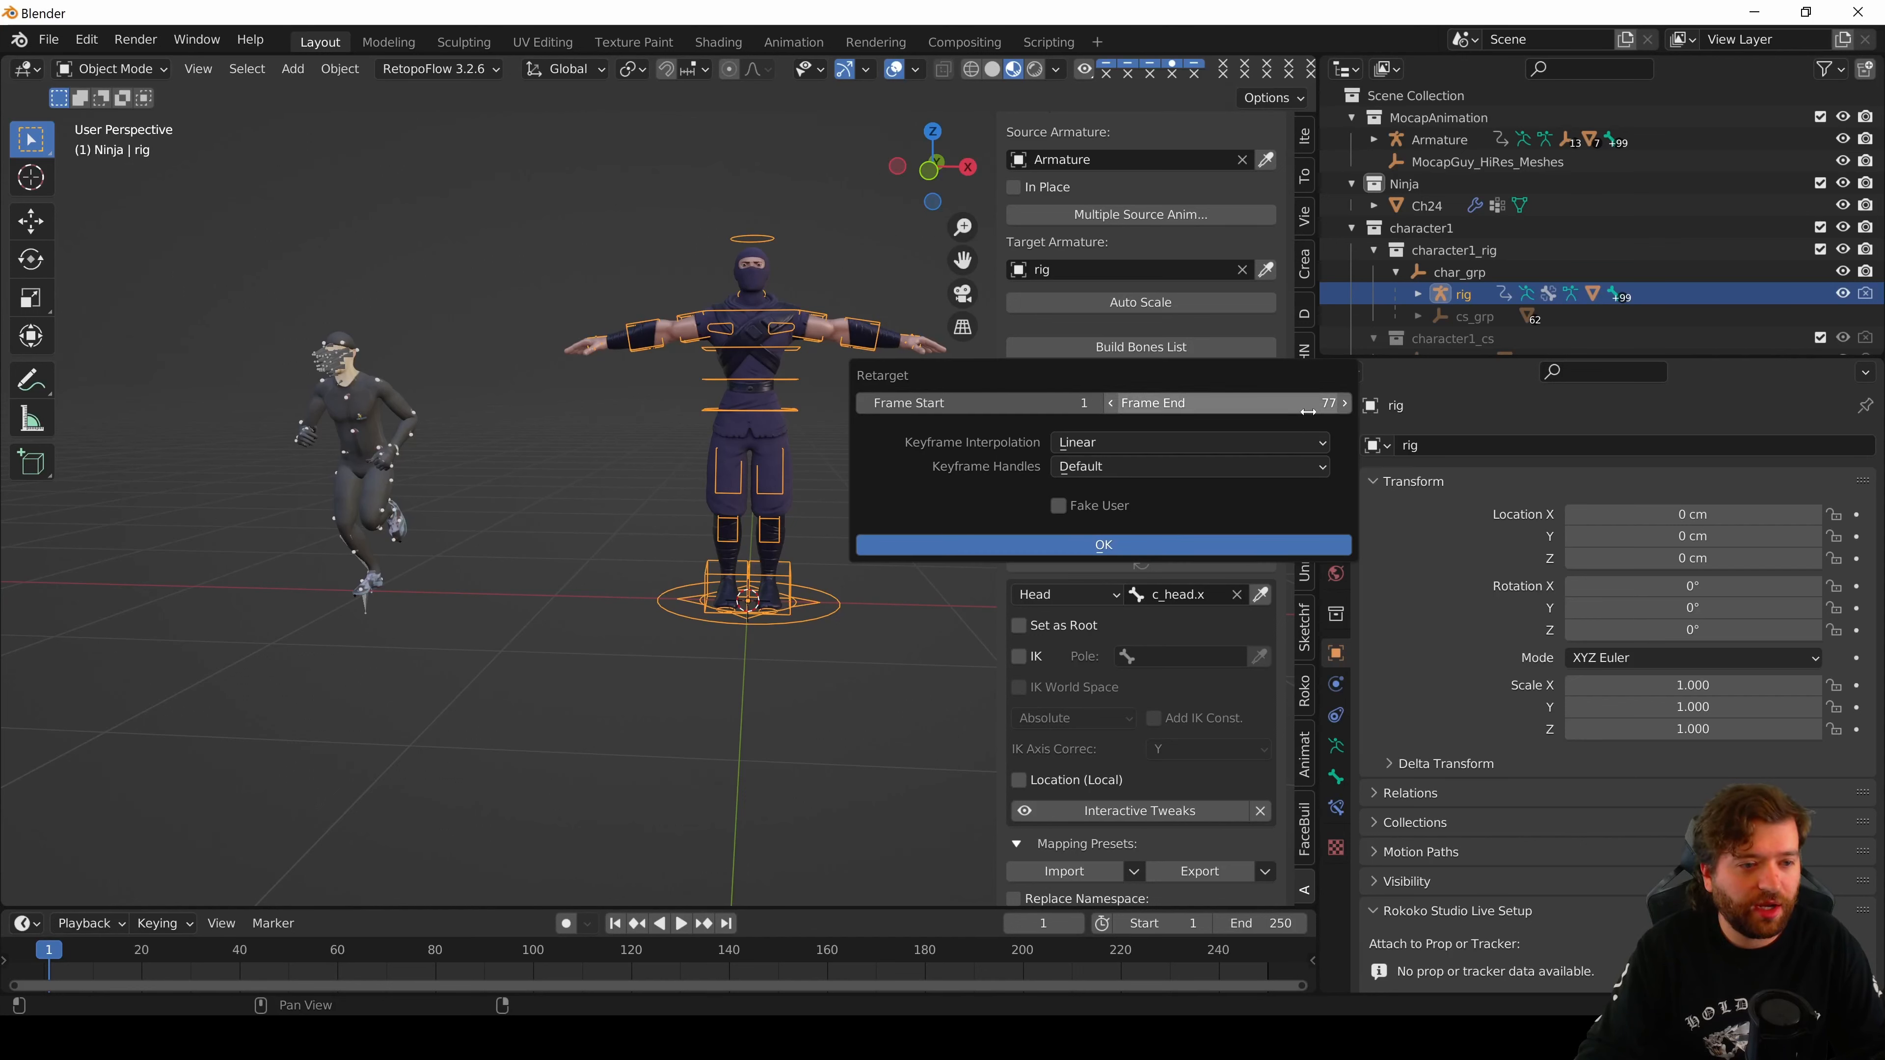
pyautogui.click(1069, 554)
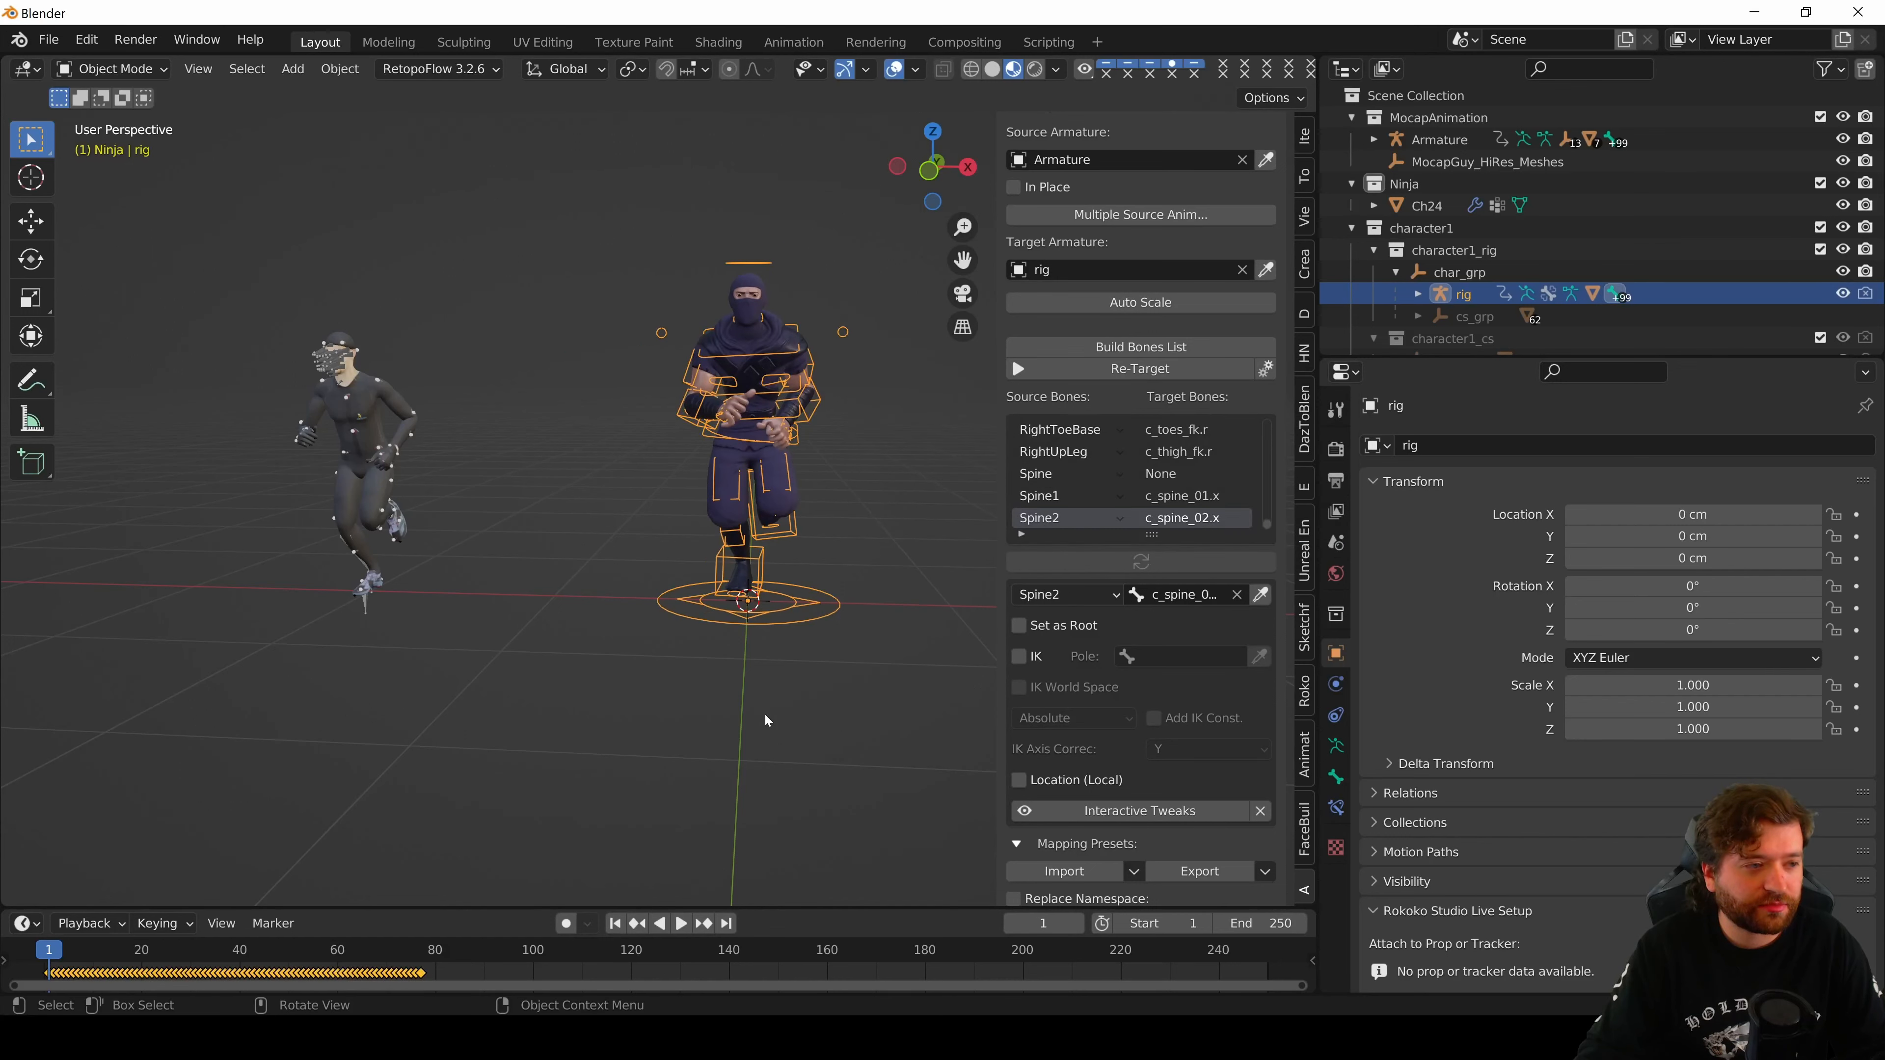
# - Switch the viewport to solid shading, play back the retargeted motion beside the source character, and return to frame 1
pyautogui.click(811, 692)
pyautogui.click(680, 923)
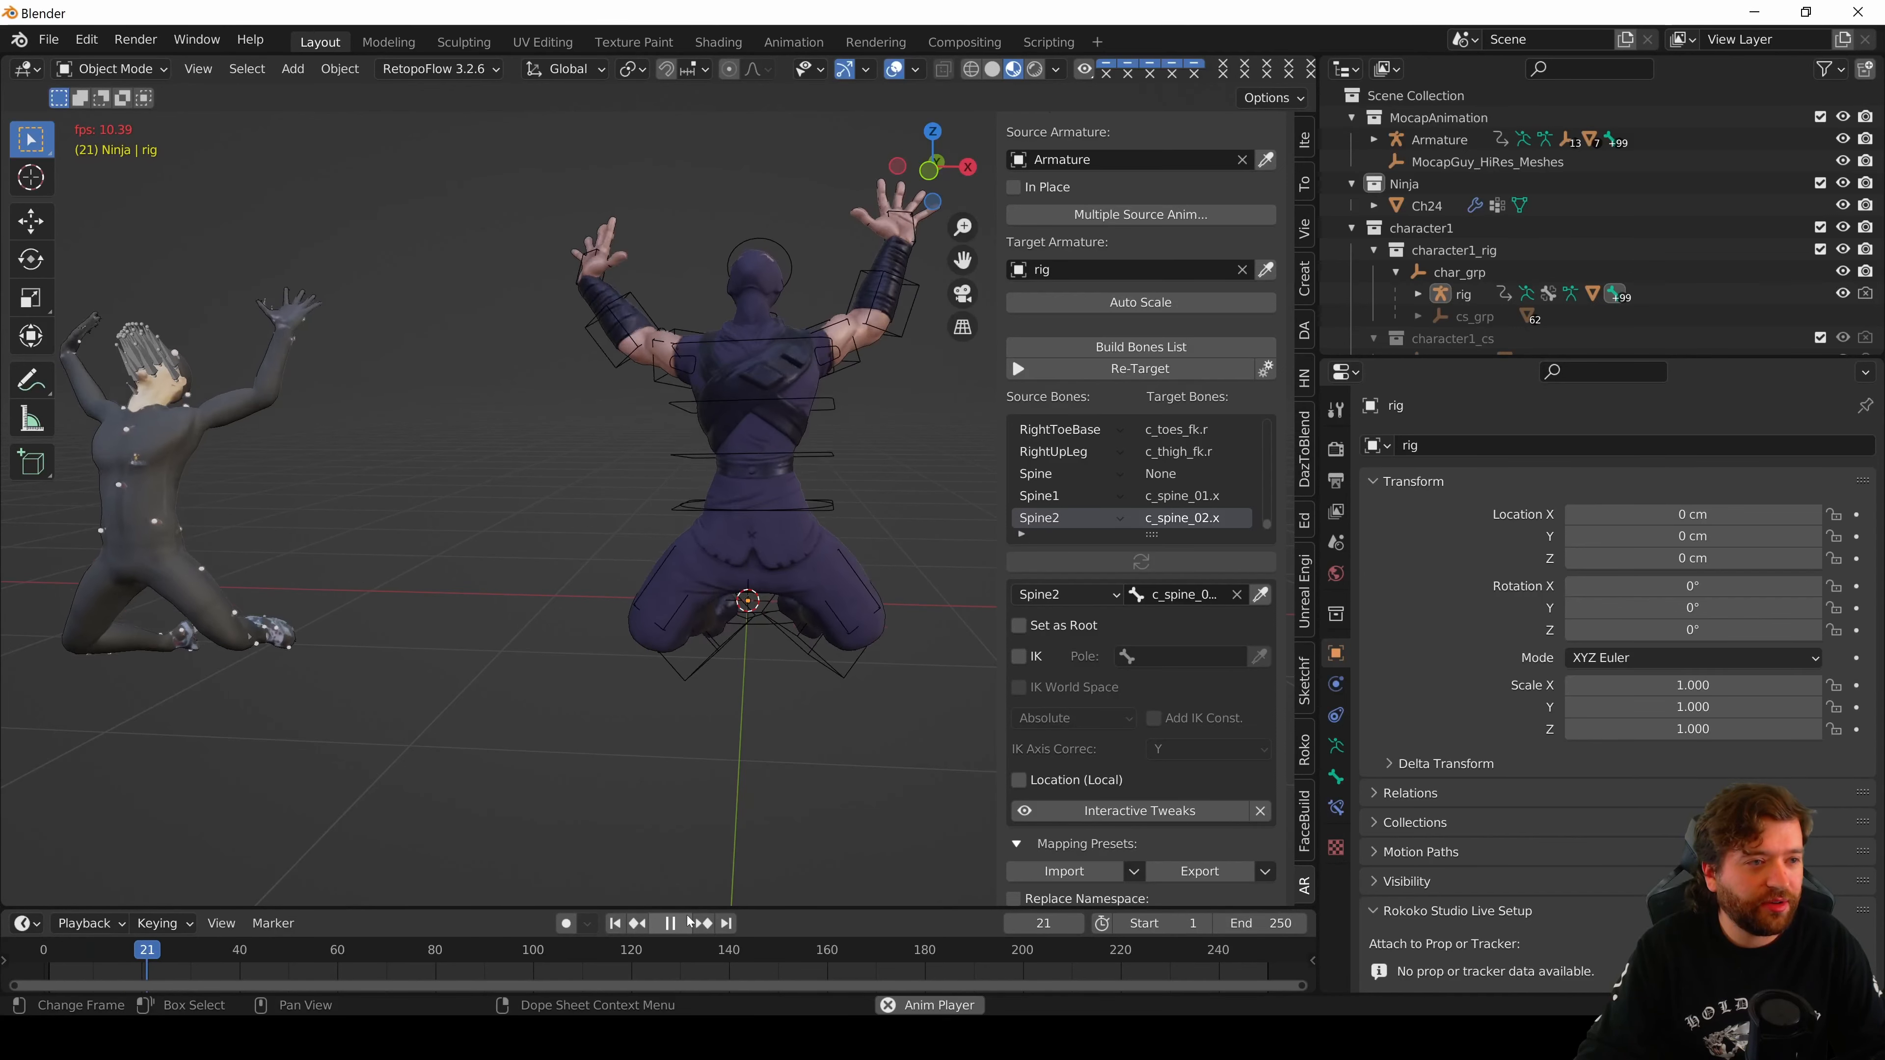
pyautogui.click(670, 923)
pyautogui.click(994, 69)
pyautogui.scroll(-3, 644, 610)
pyautogui.moveTo(644, 610); pyautogui.dragTo(628, 614, button='middle')
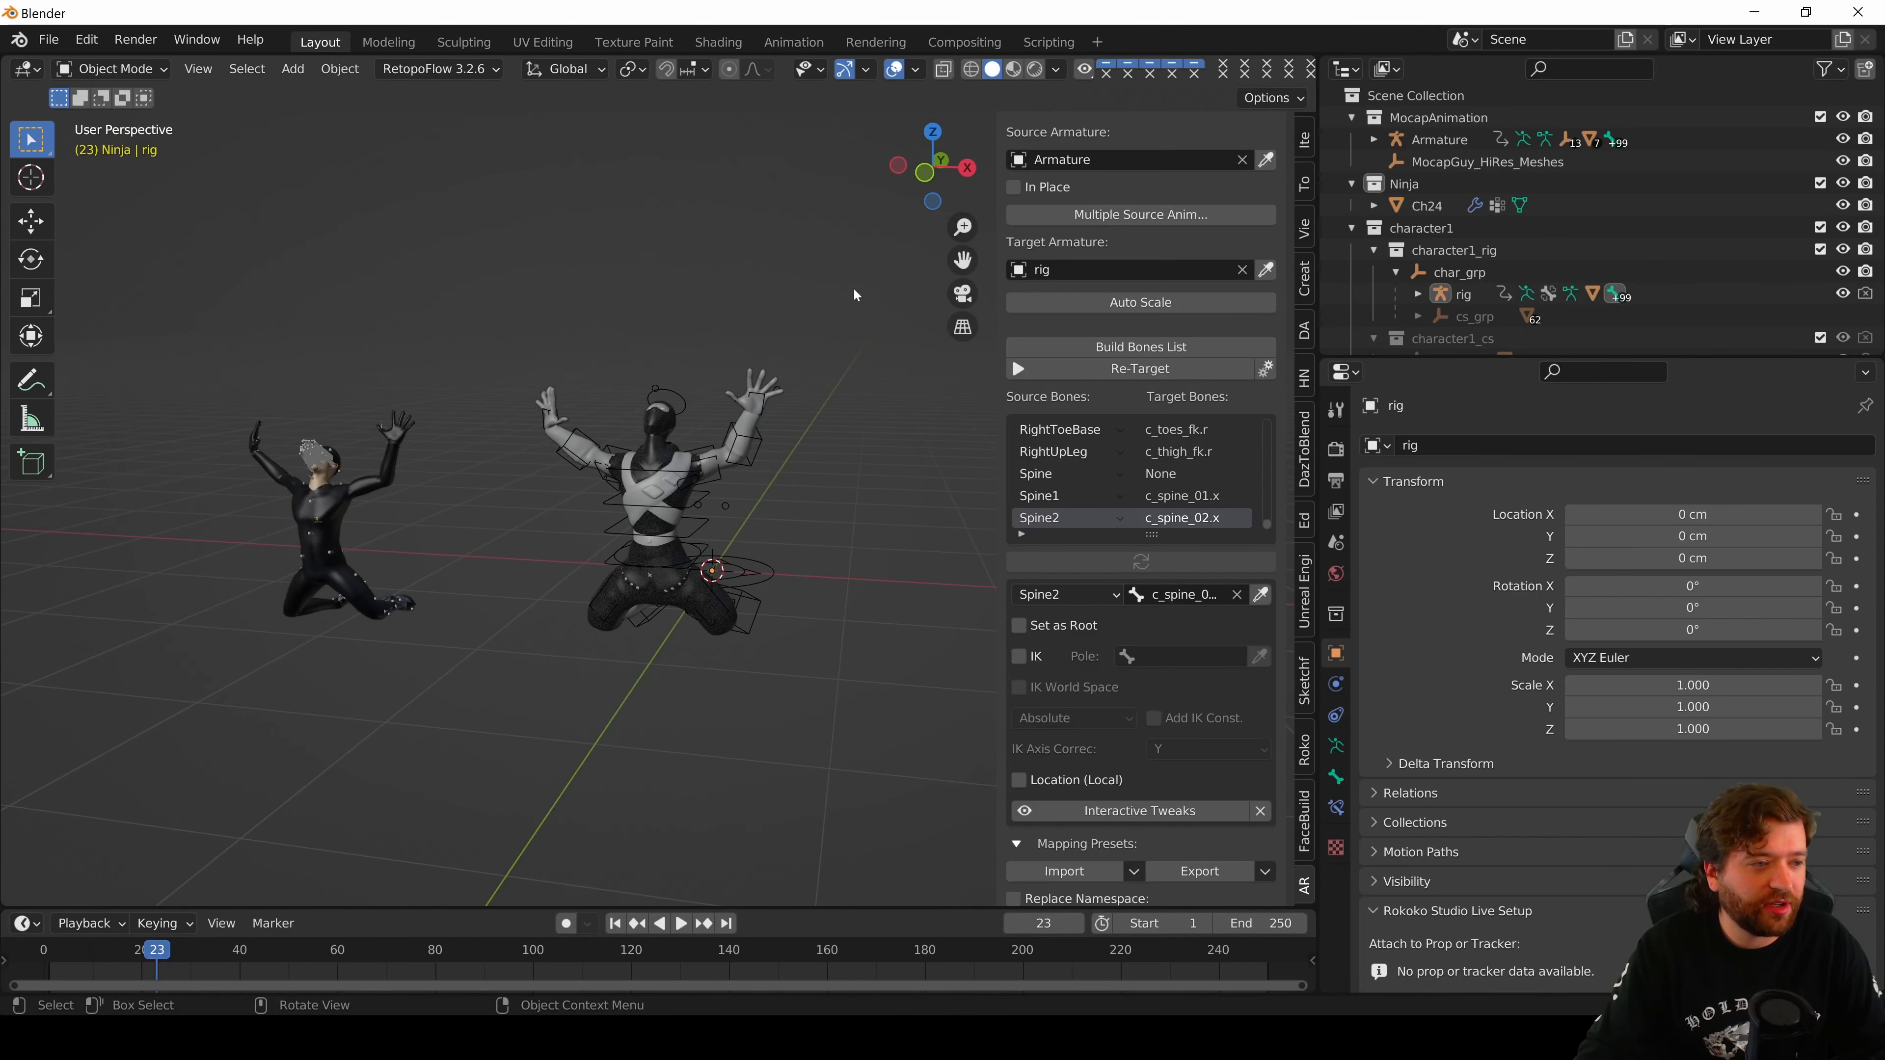
pyautogui.click(614, 923)
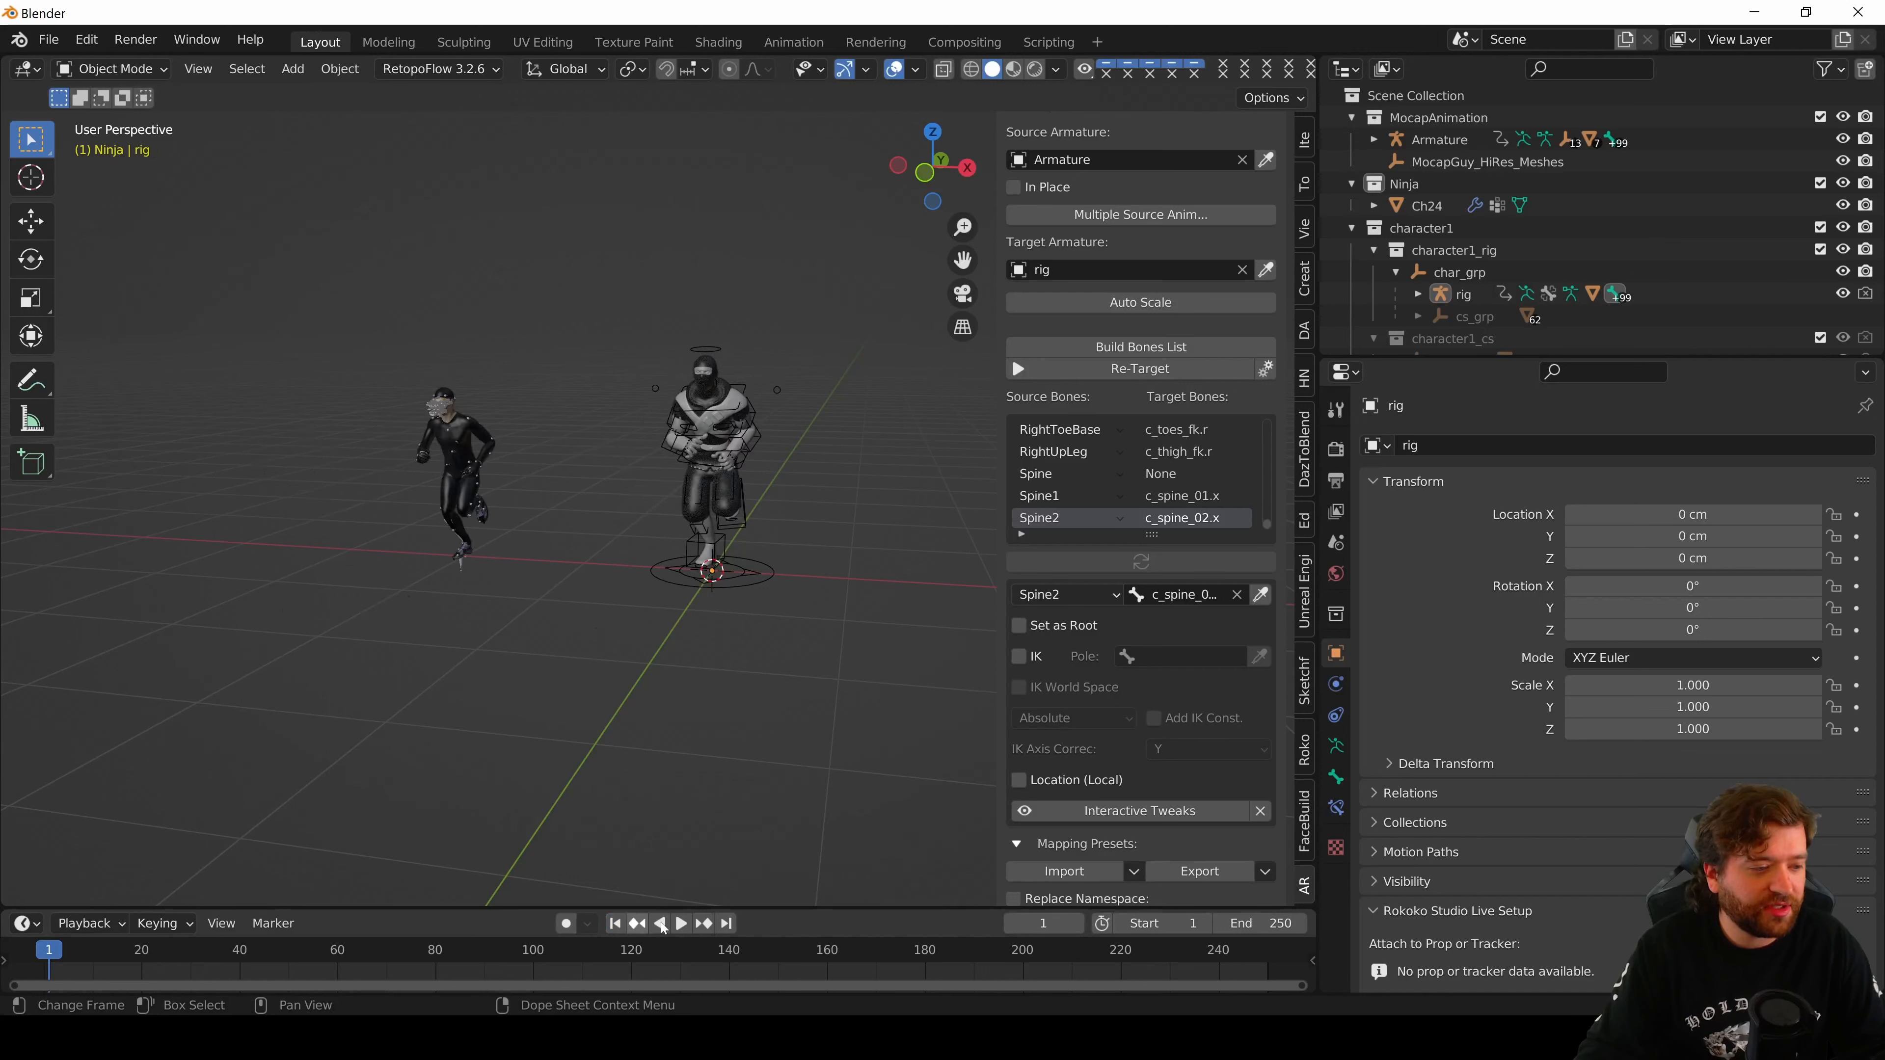
pyautogui.click(680, 923)
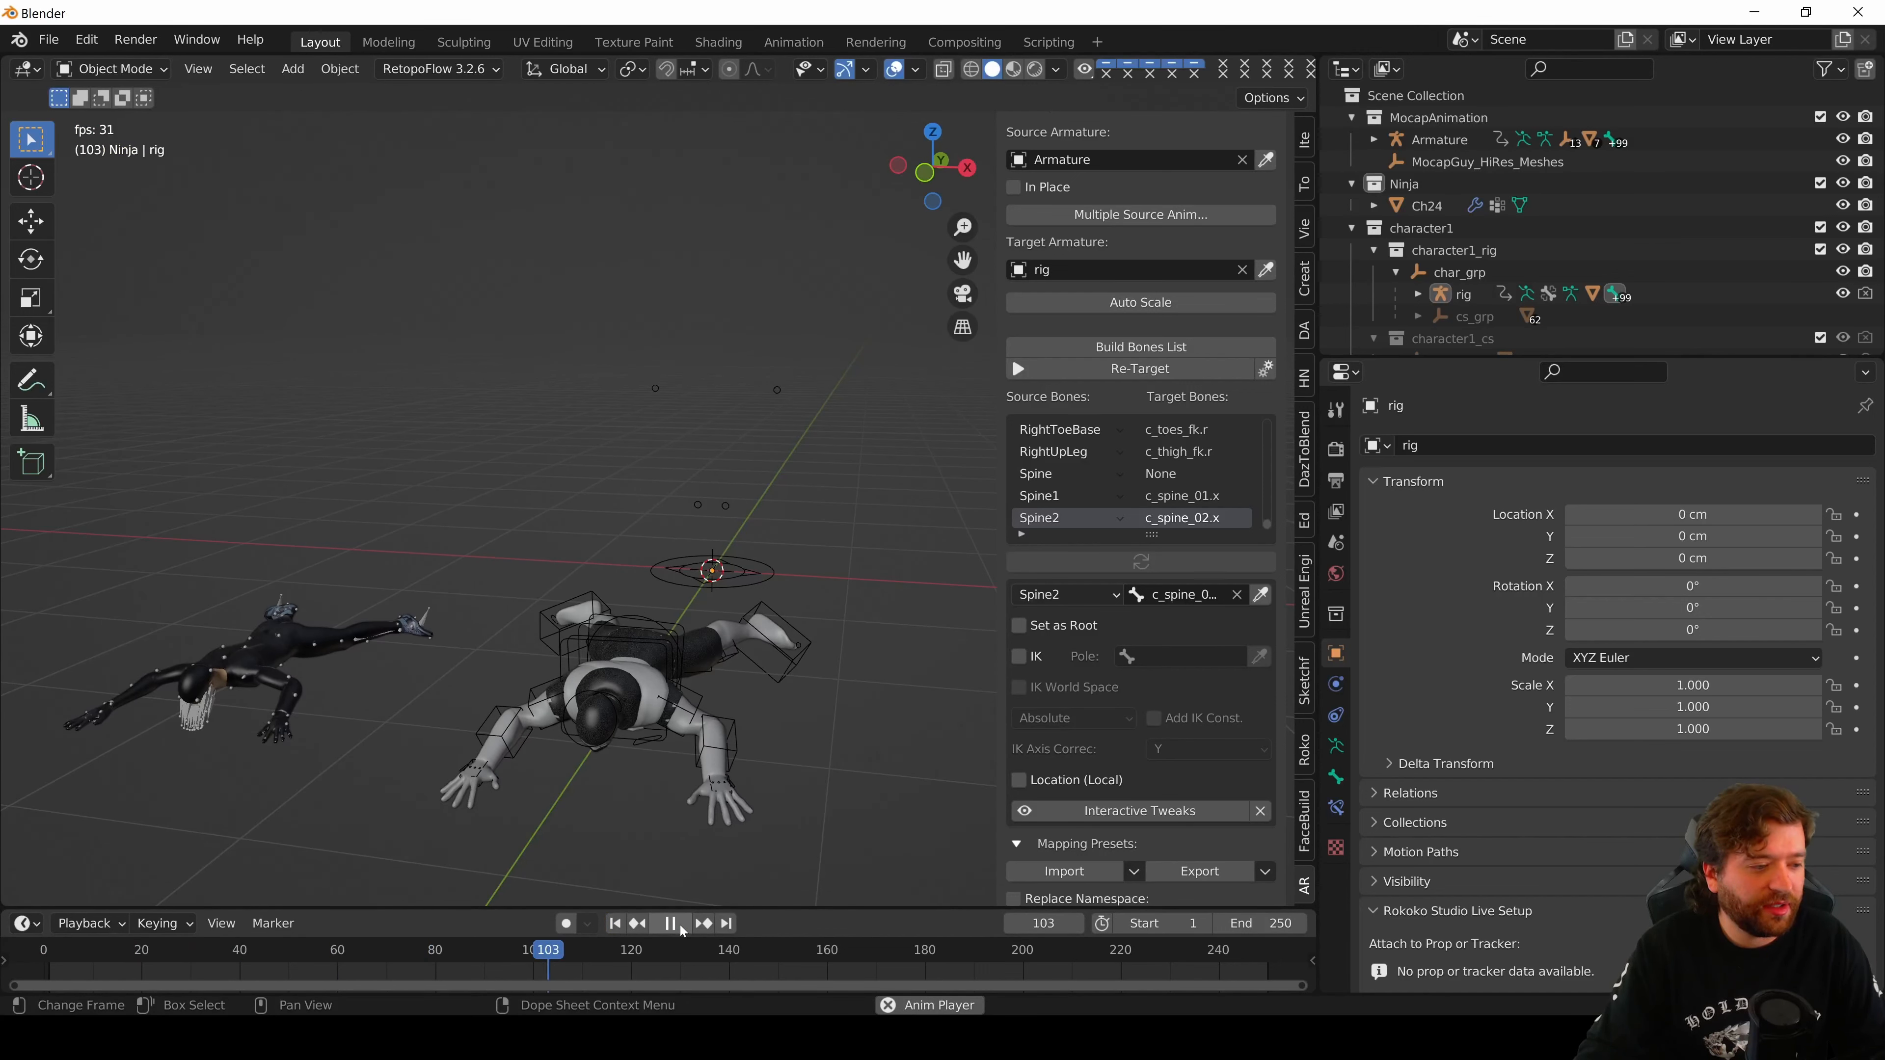
pyautogui.click(670, 922)
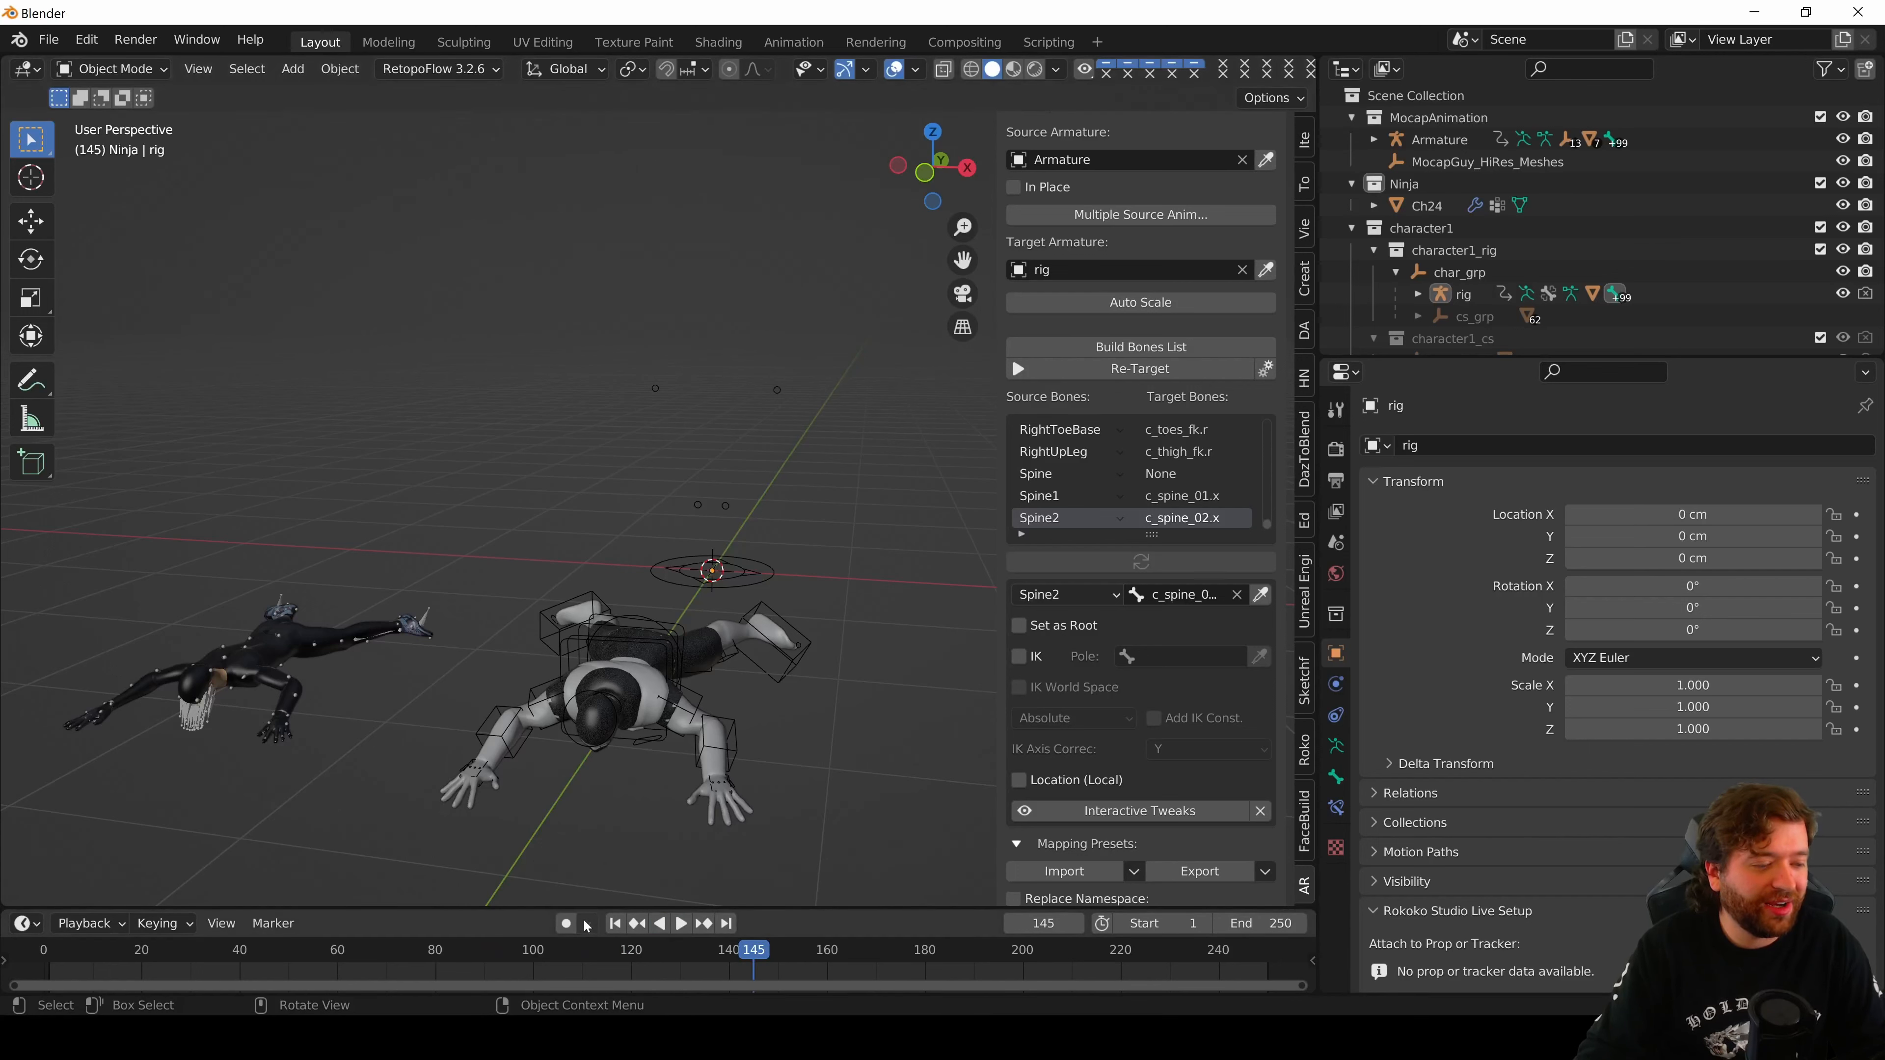
pyautogui.click(614, 923)
# - Open the ninja mesh's Ch24_Body material in an enlarged Shader Editor and make its base color image texture active for solid shading
pyautogui.scroll(2, 737, 387)
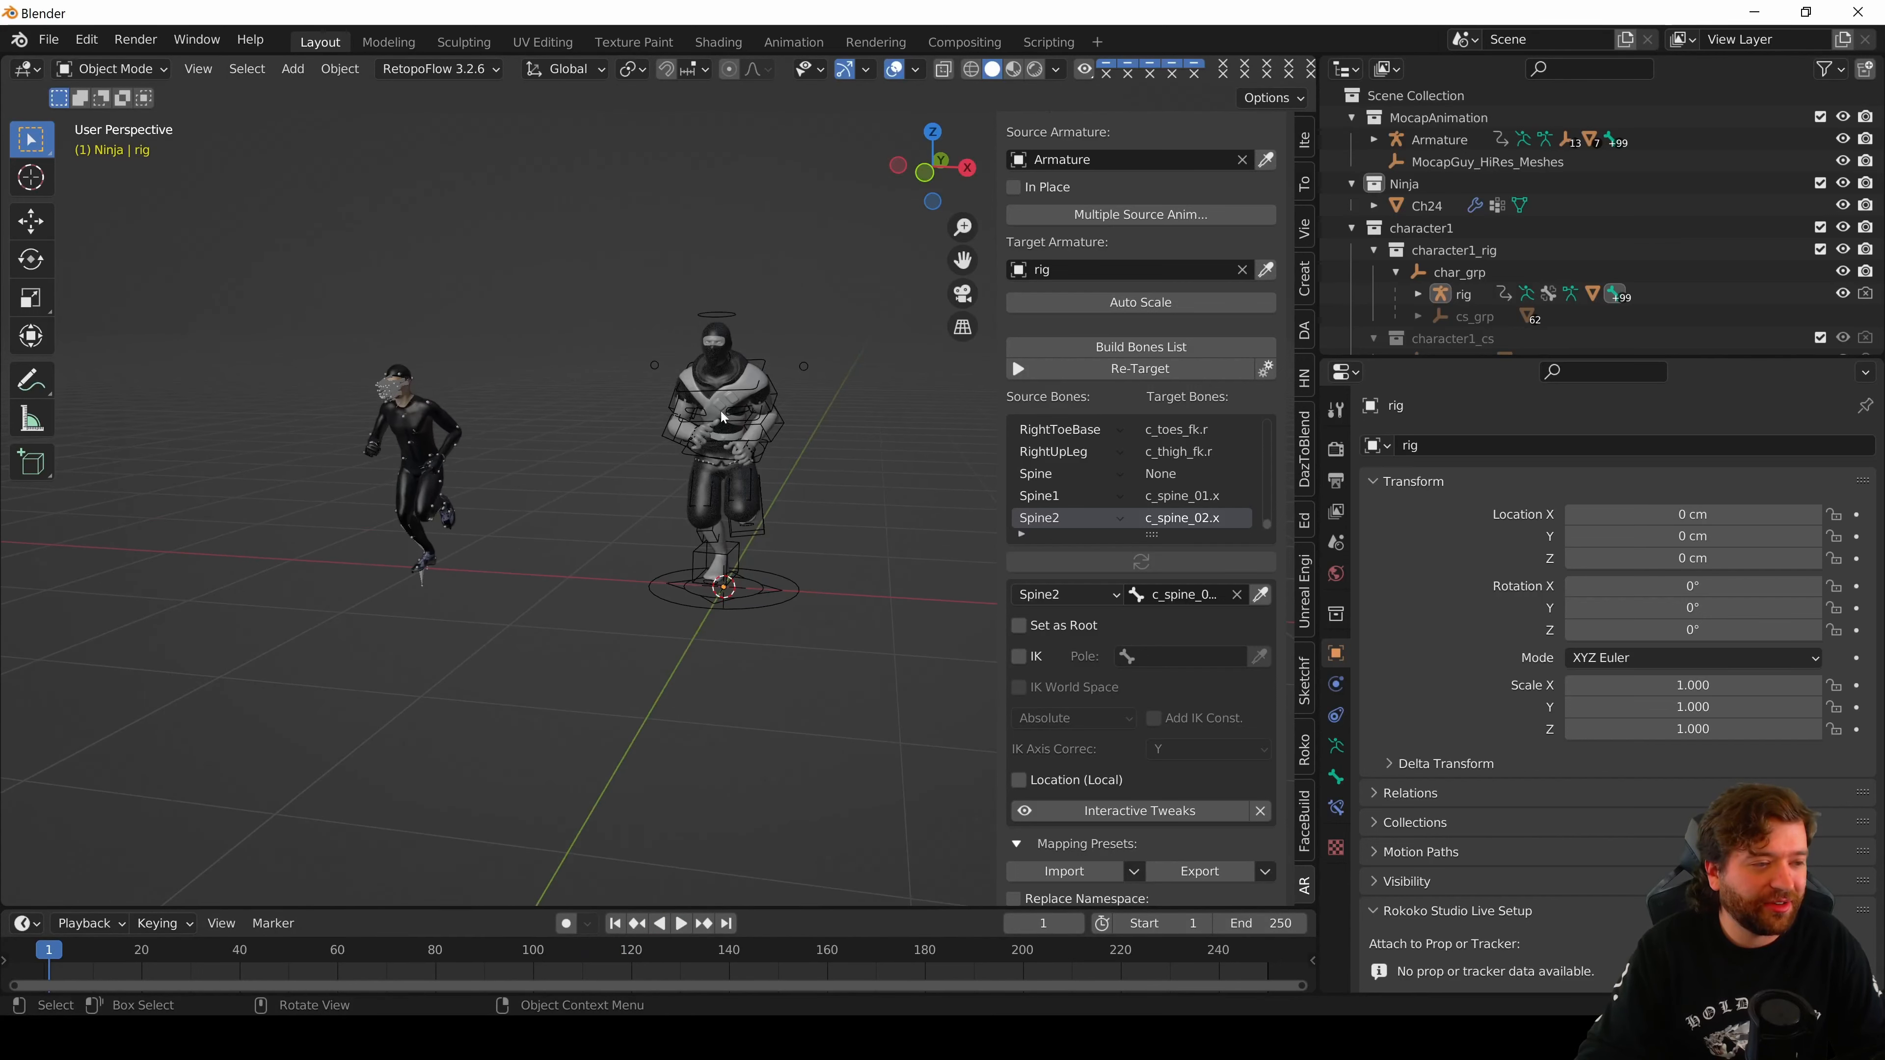
pyautogui.click(726, 375)
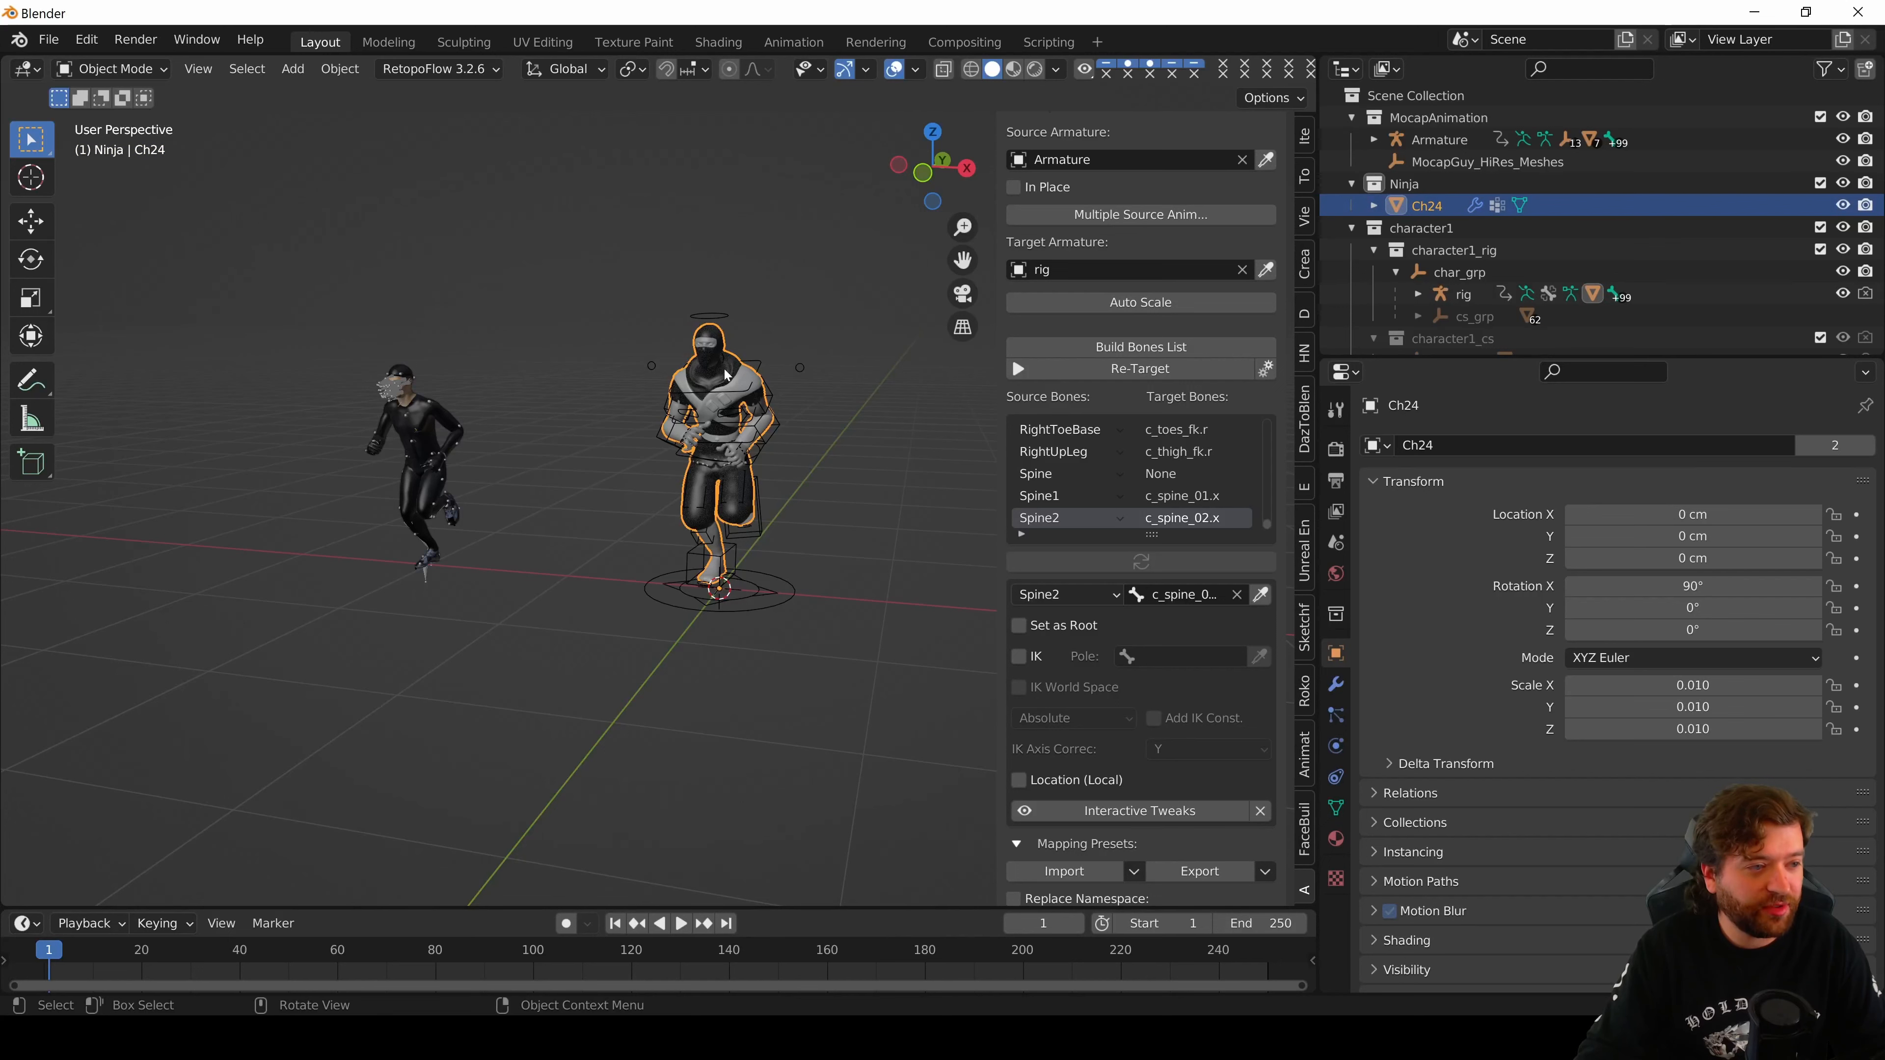
pyautogui.click(26, 923)
pyautogui.click(84, 849)
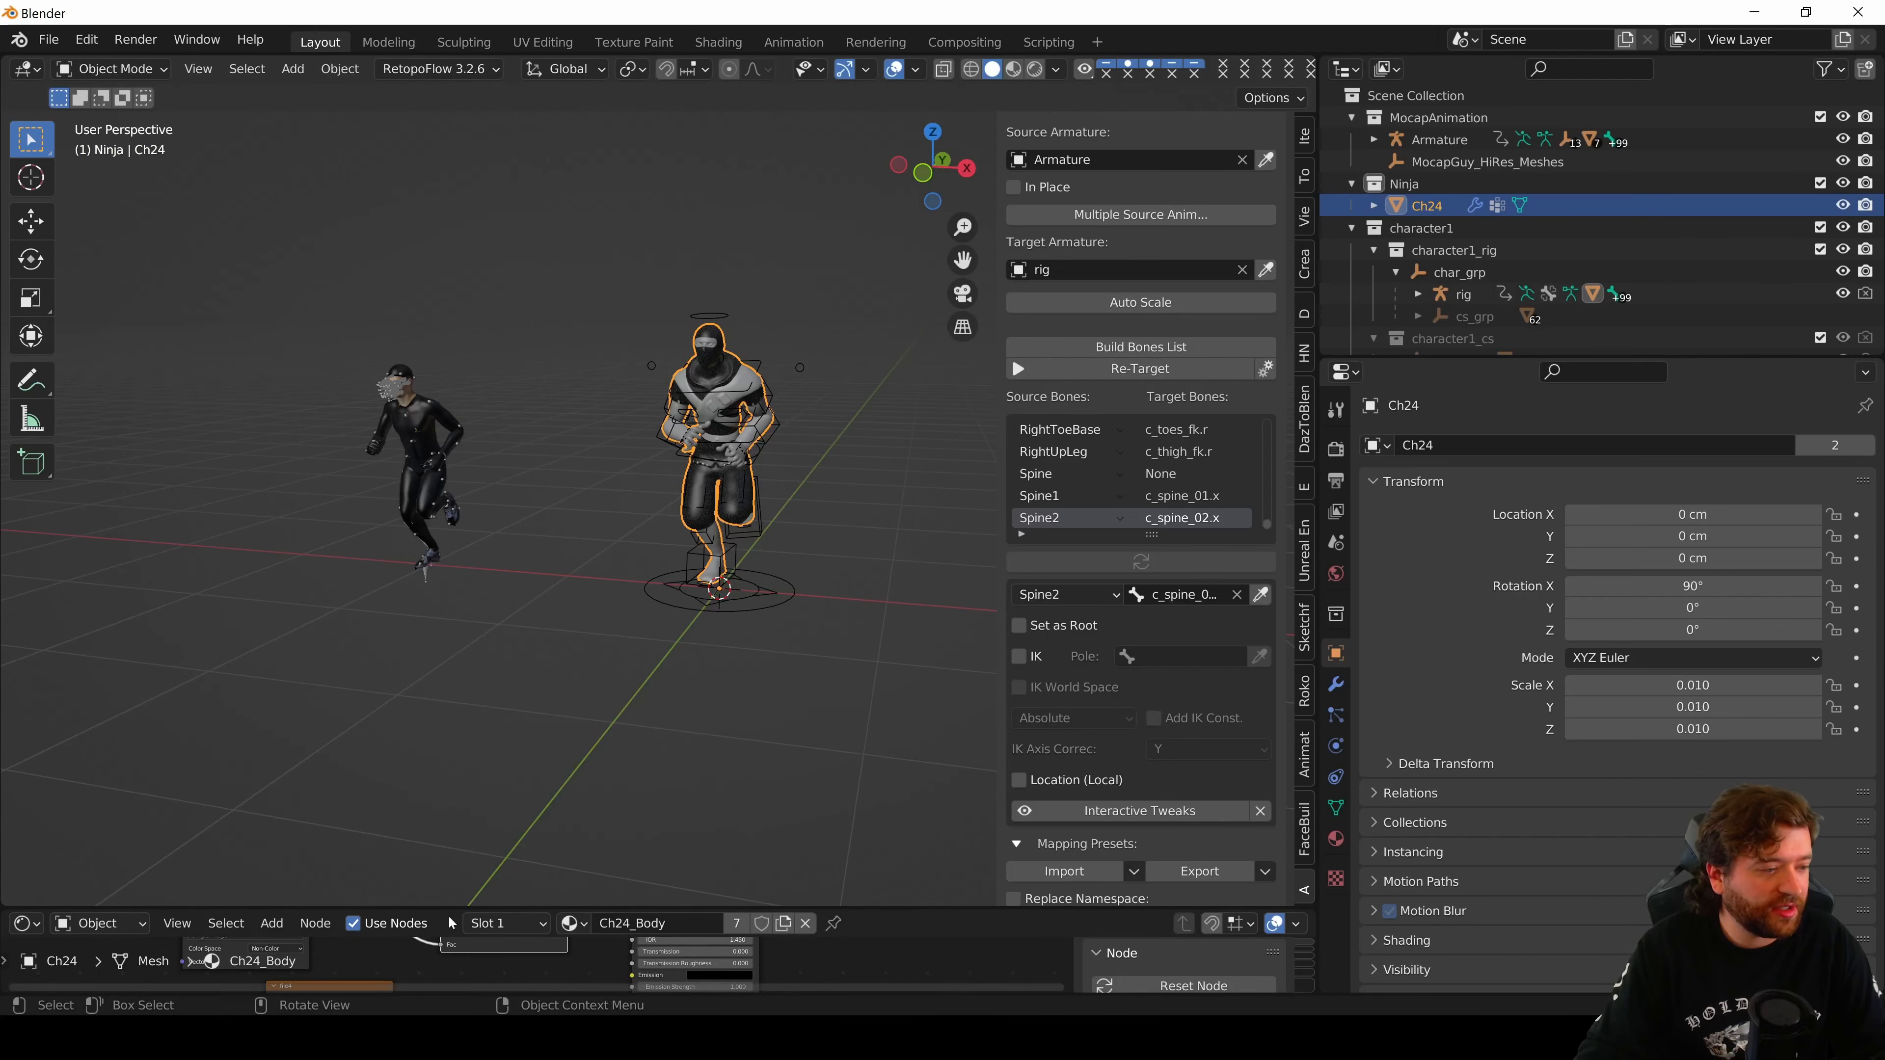
pyautogui.moveTo(447, 911); pyautogui.dragTo(447, 488)
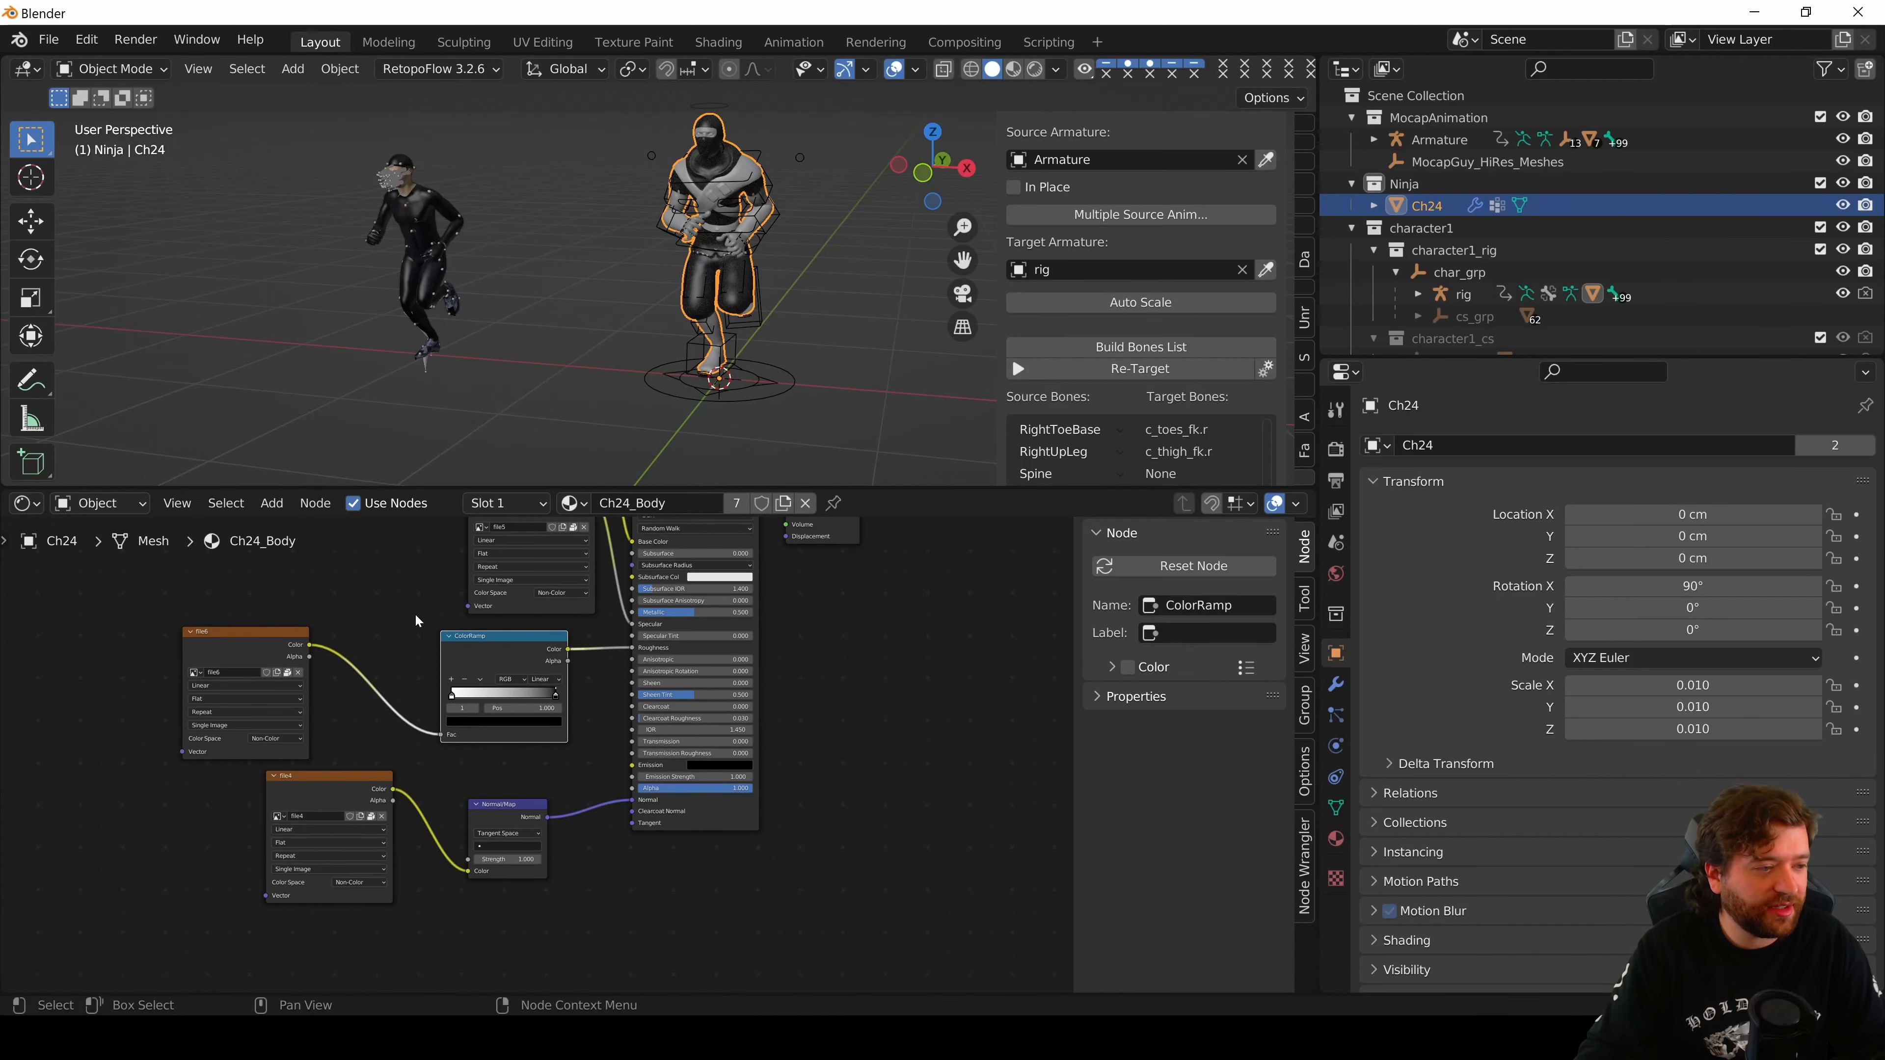
pyautogui.moveTo(457, 564); pyautogui.dragTo(441, 757, button='middle')
pyautogui.click(526, 566)
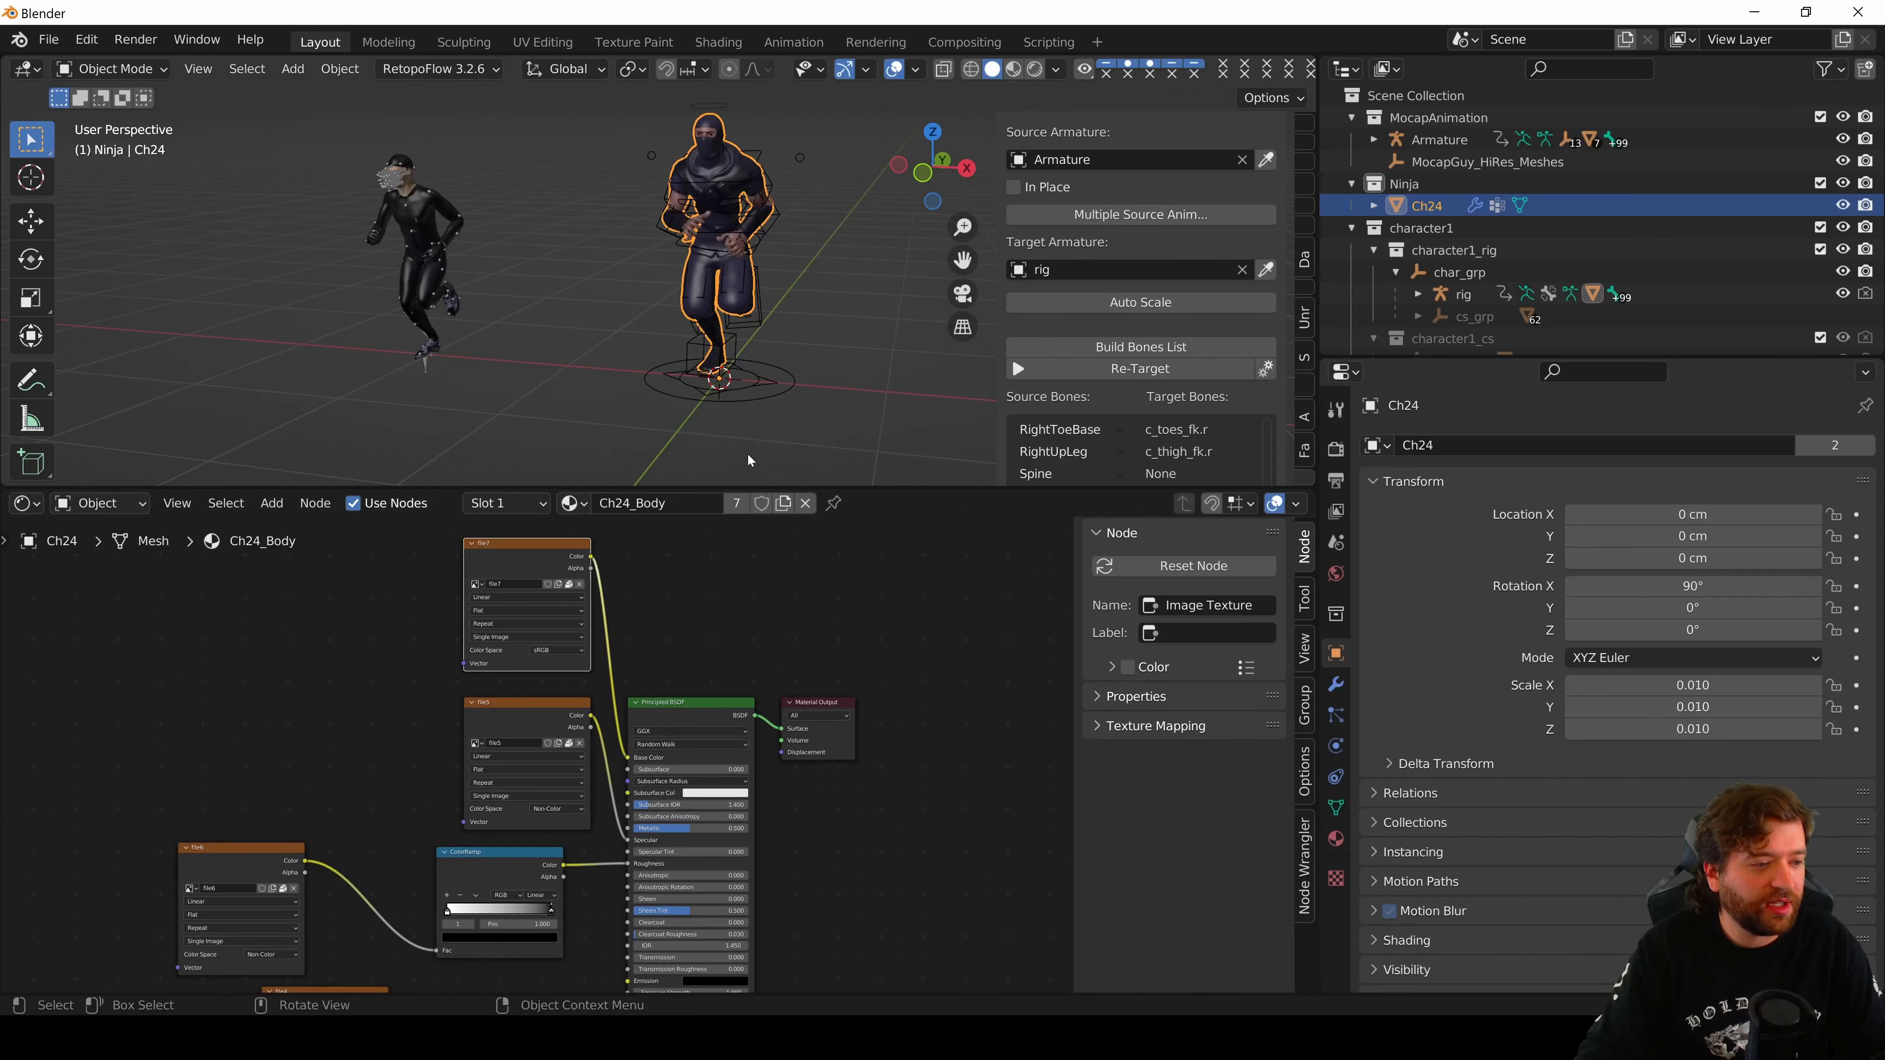
# - Change the Shader Editor area back to a Timeline and reduce its height
pyautogui.click(24, 503)
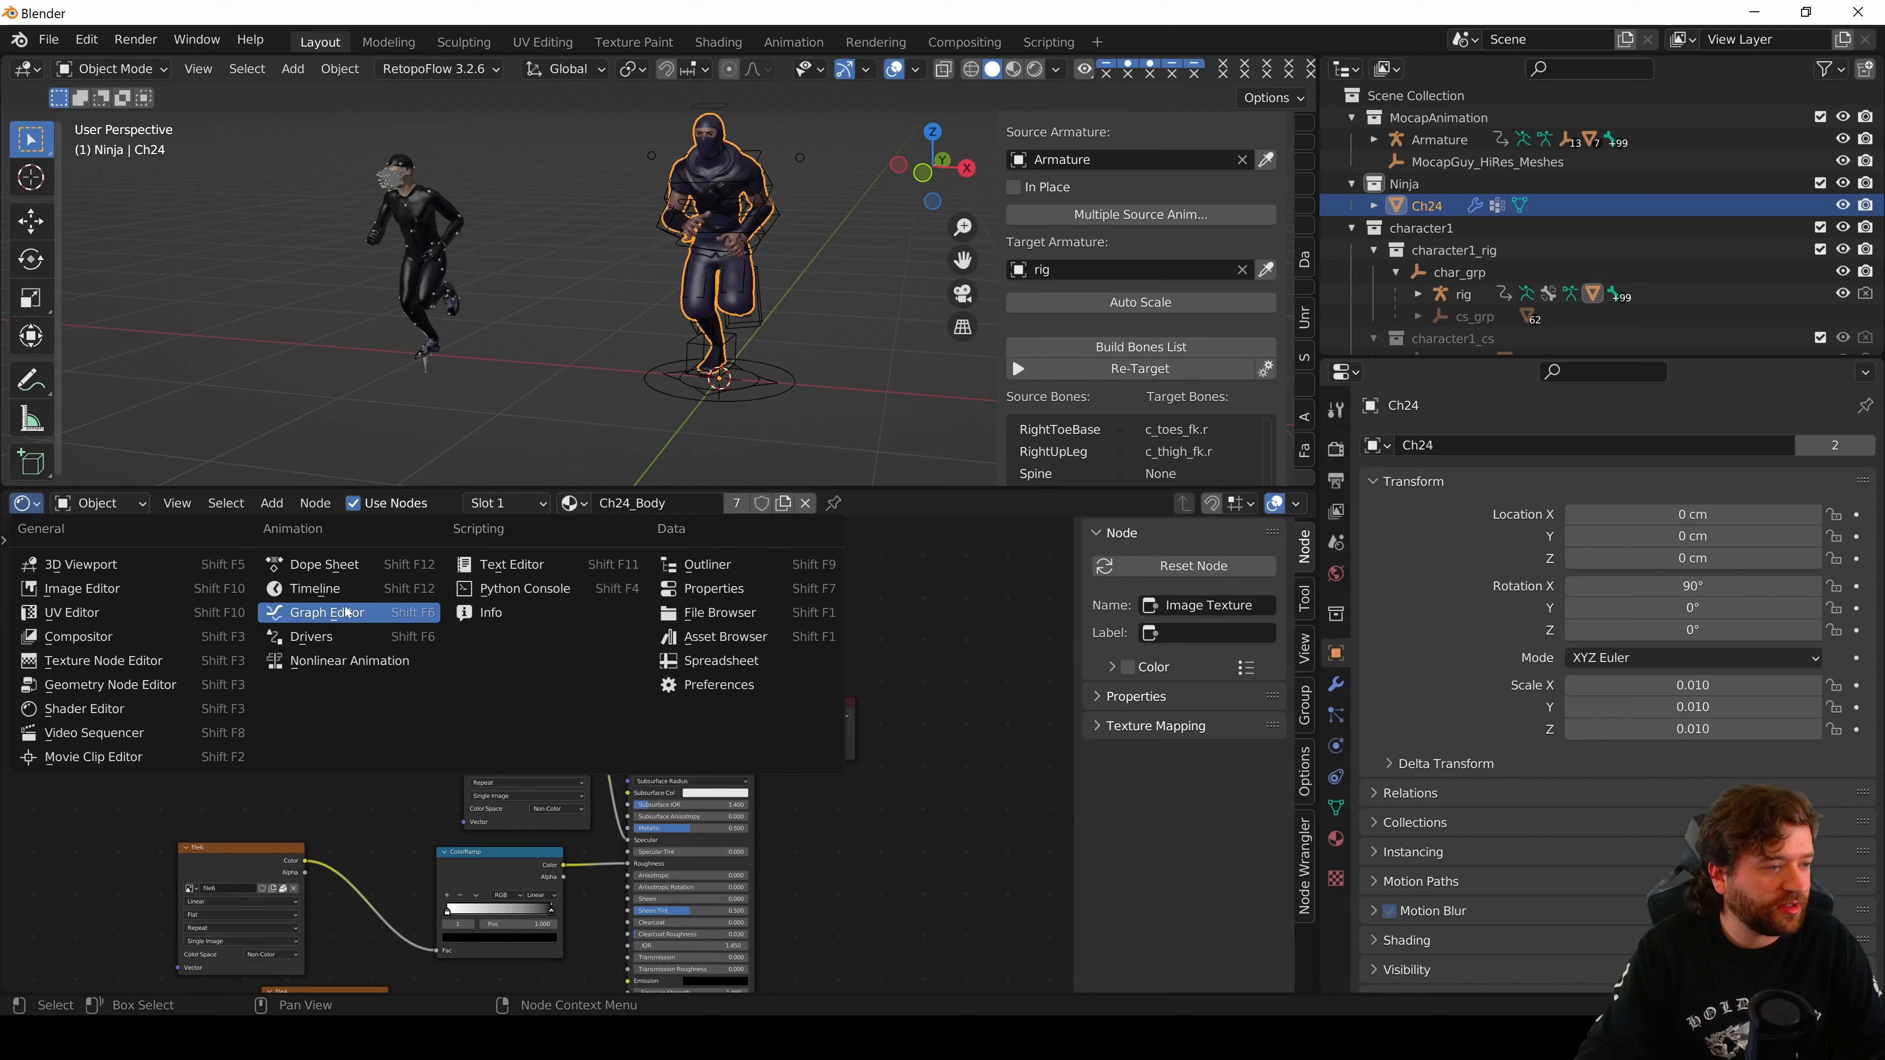
pyautogui.click(346, 588)
pyautogui.moveTo(843, 490); pyautogui.dragTo(829, 799)
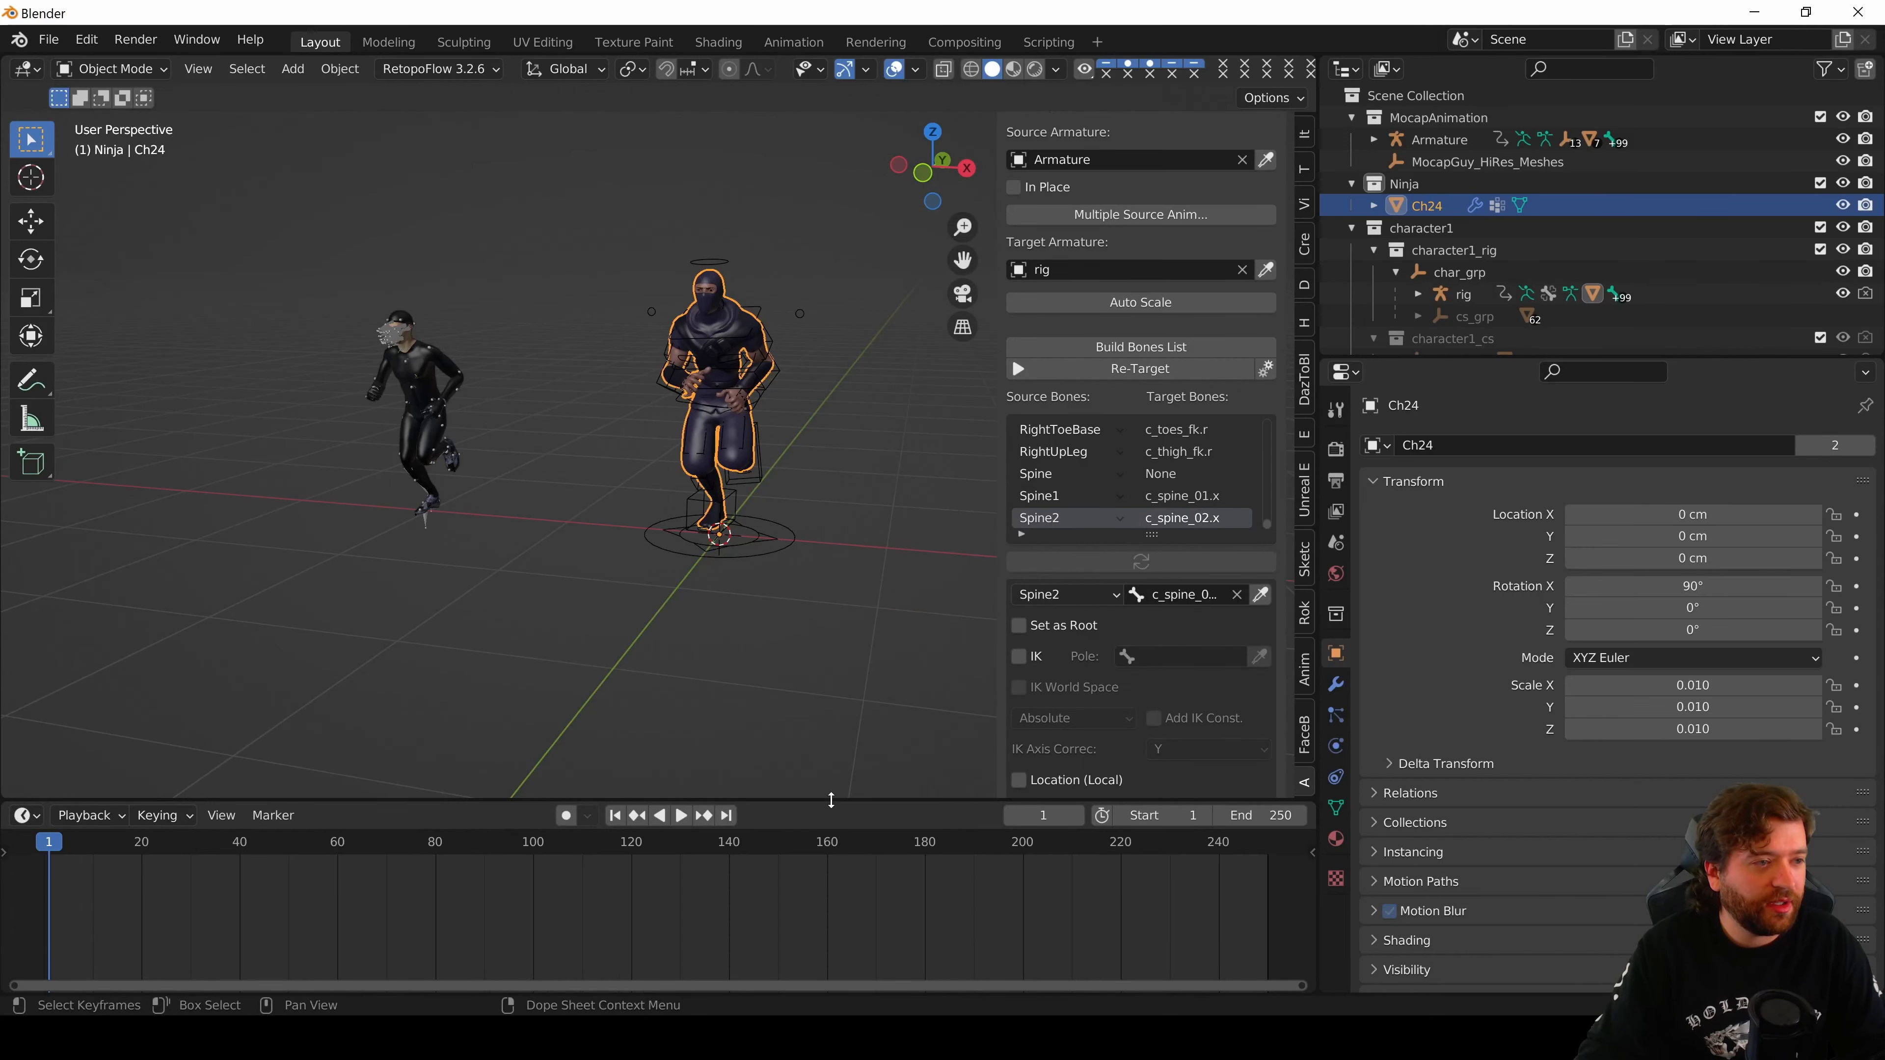
# - Play the retargeted animation while viewing both characters from the side, and return to the first frame
pyautogui.click(800, 573)
pyautogui.scroll(1, 800, 574)
pyautogui.press('space')
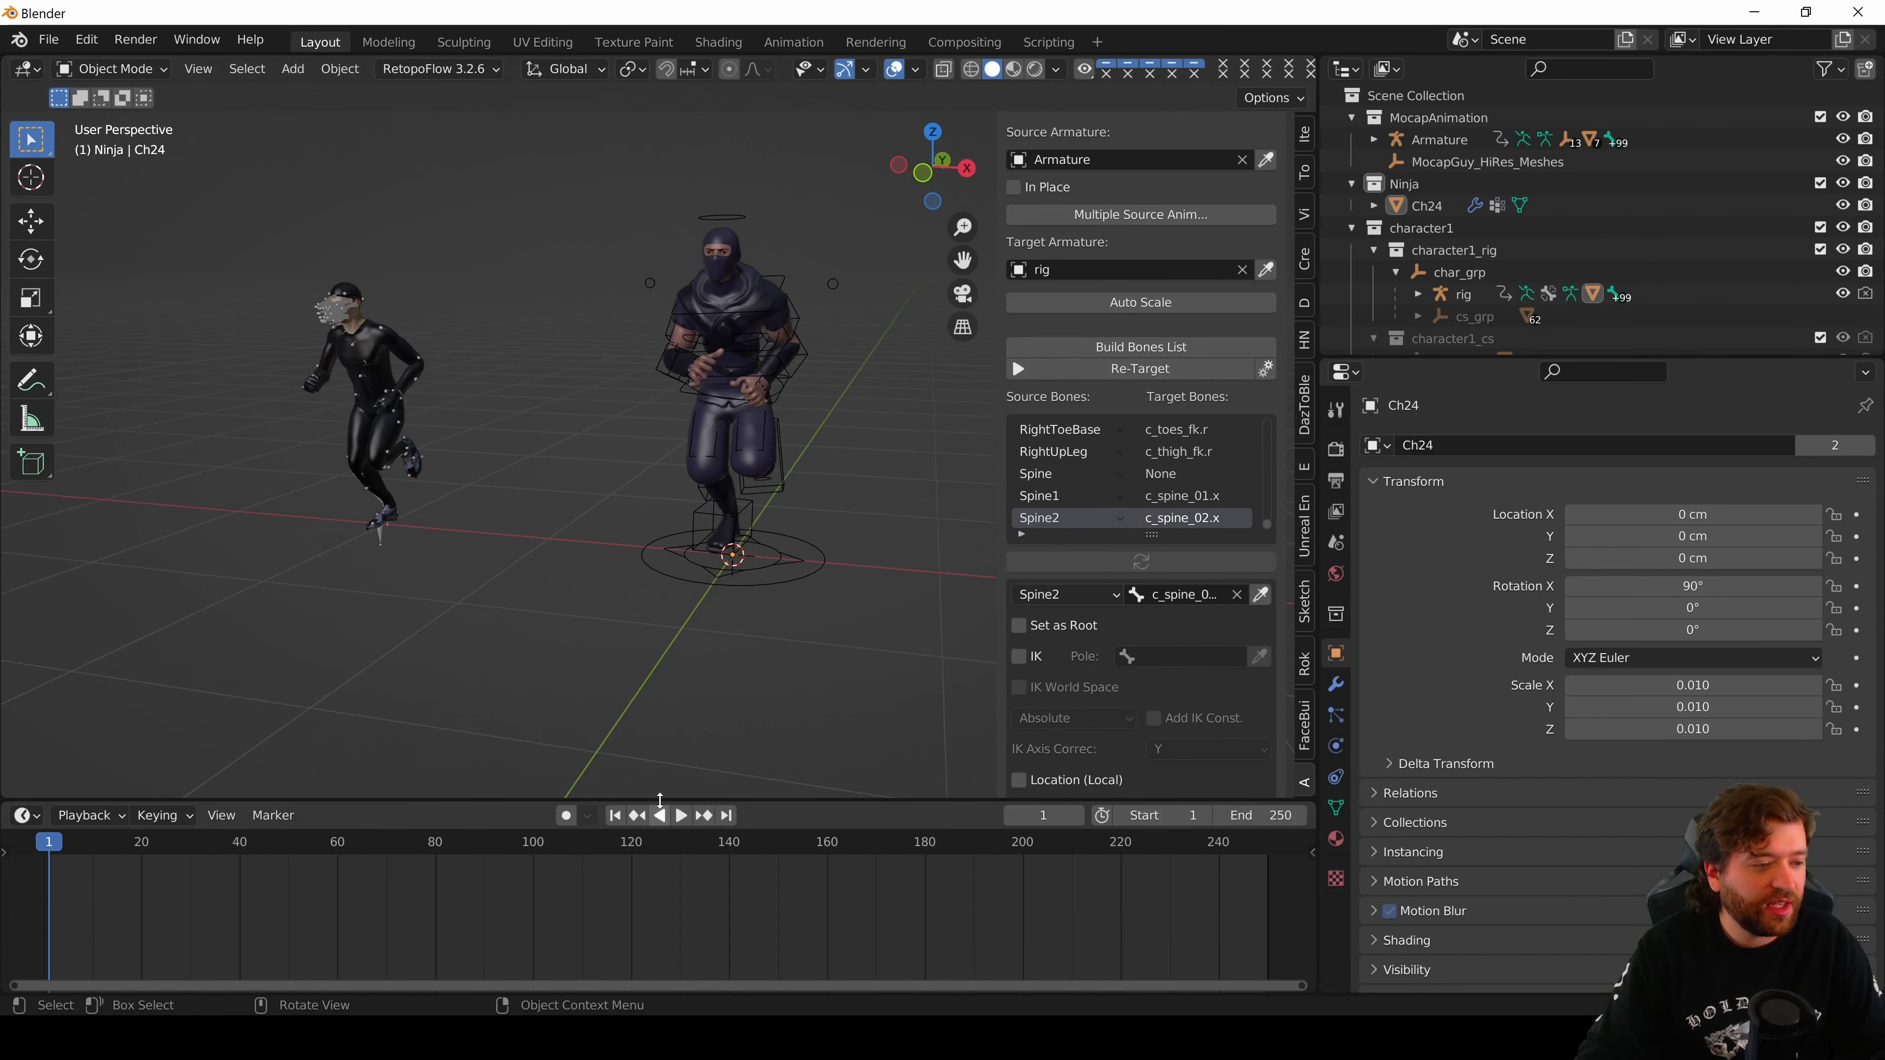
pyautogui.moveTo(759, 605); pyautogui.dragTo(642, 669, button='middle')
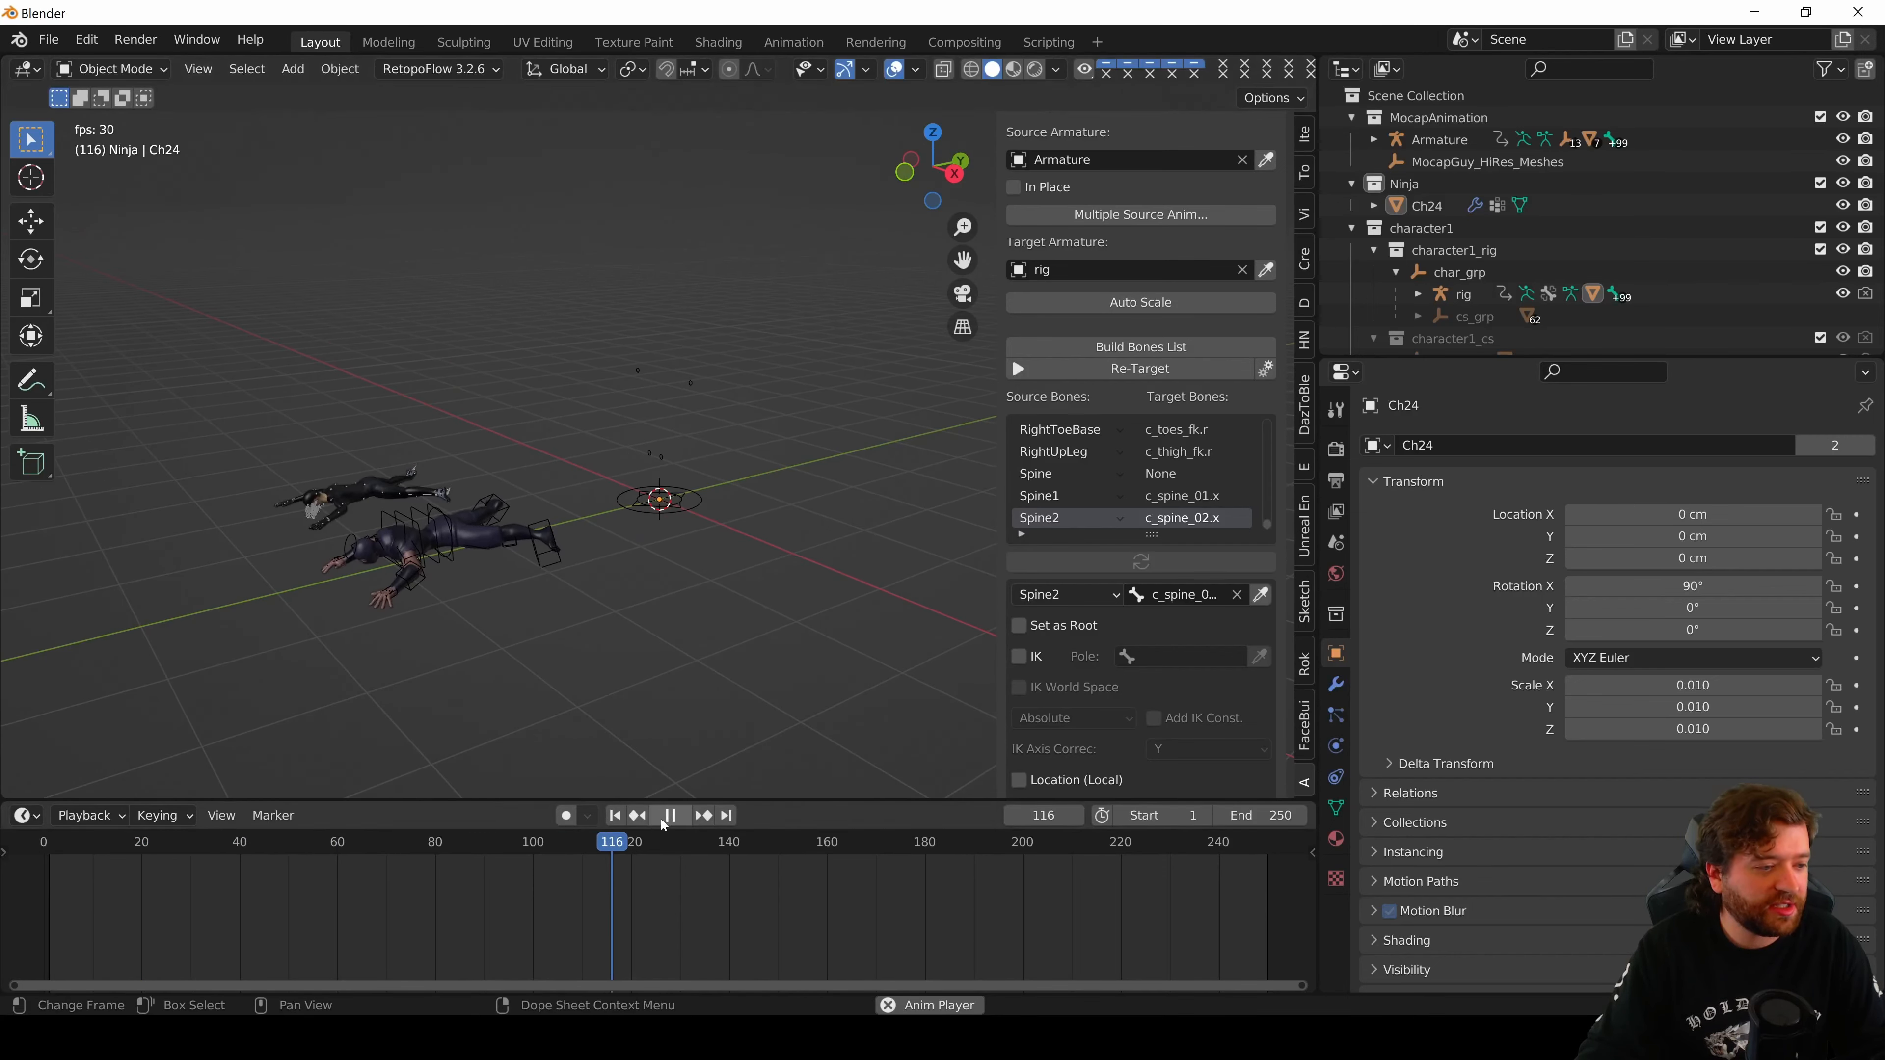
pyautogui.press('space')
pyautogui.click(614, 816)
# - Set the scene's end frame to 77
pyautogui.click(1281, 817)
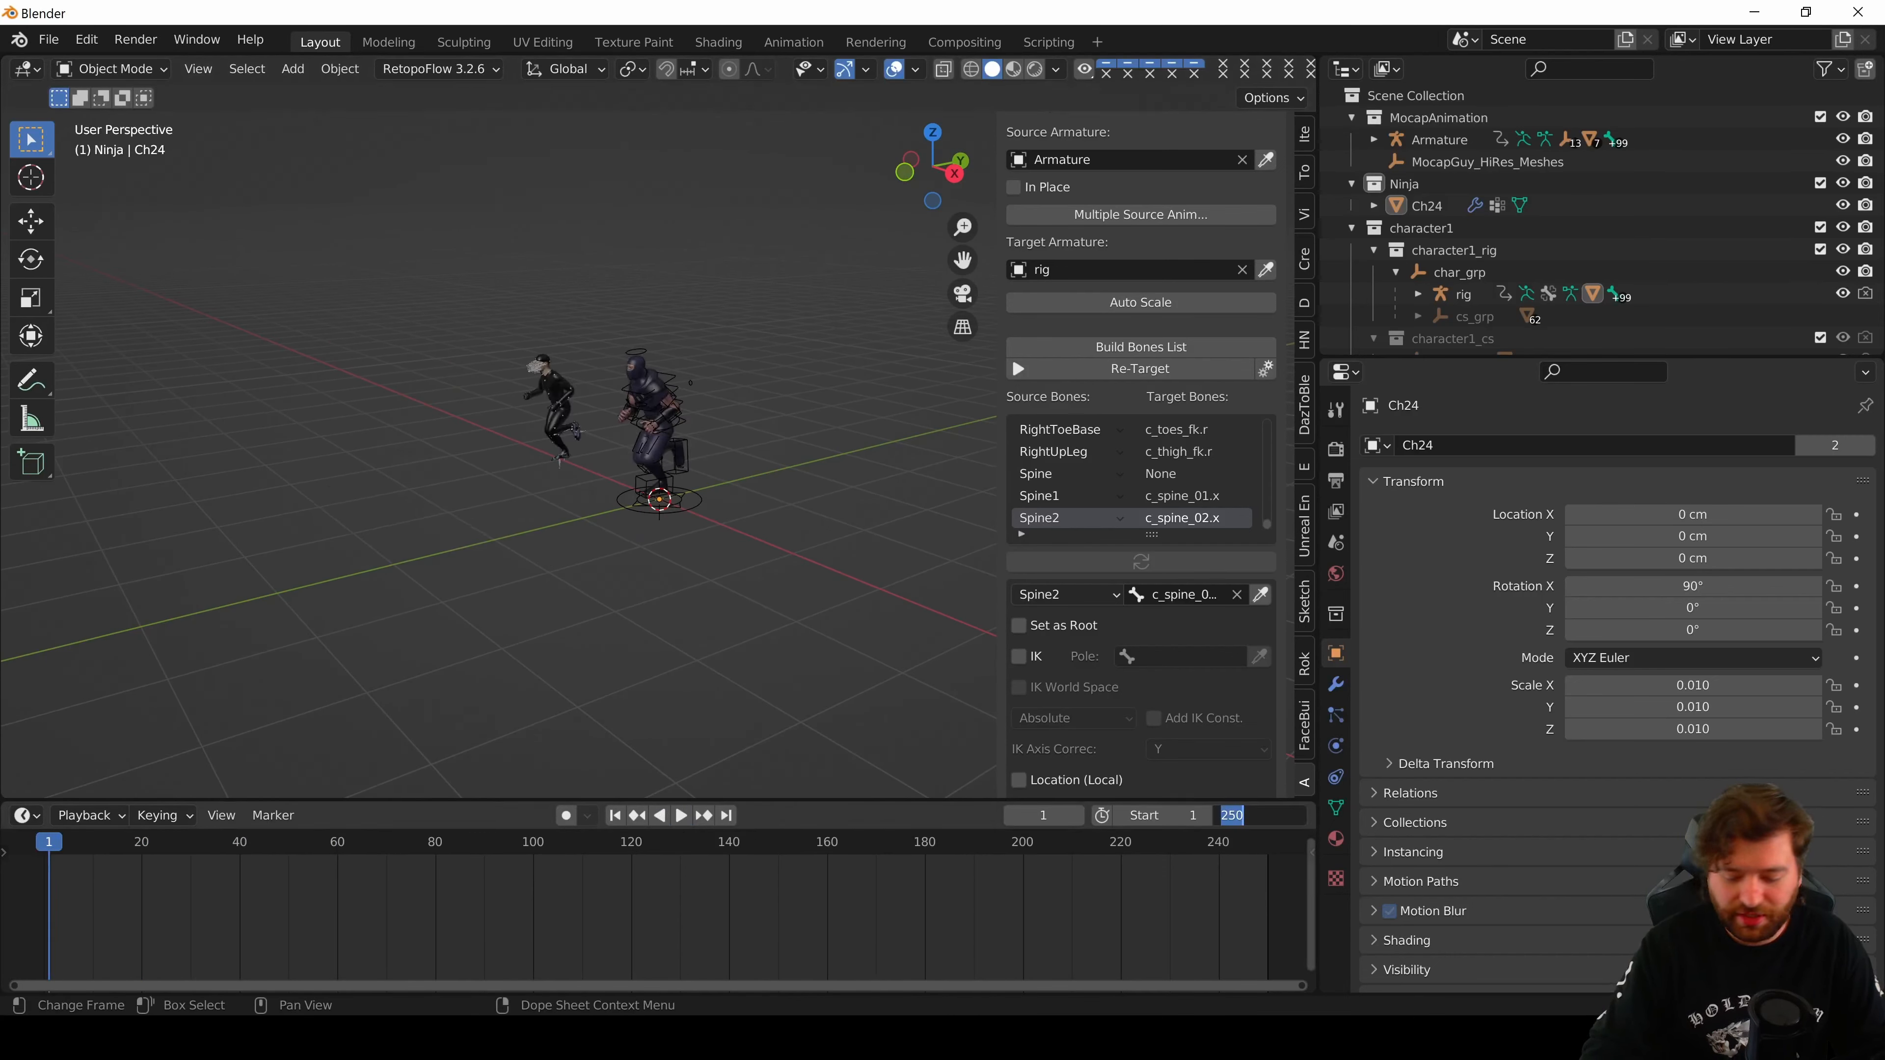
pyautogui.write('7')
pyautogui.press('Return')
pyautogui.click(1262, 815)
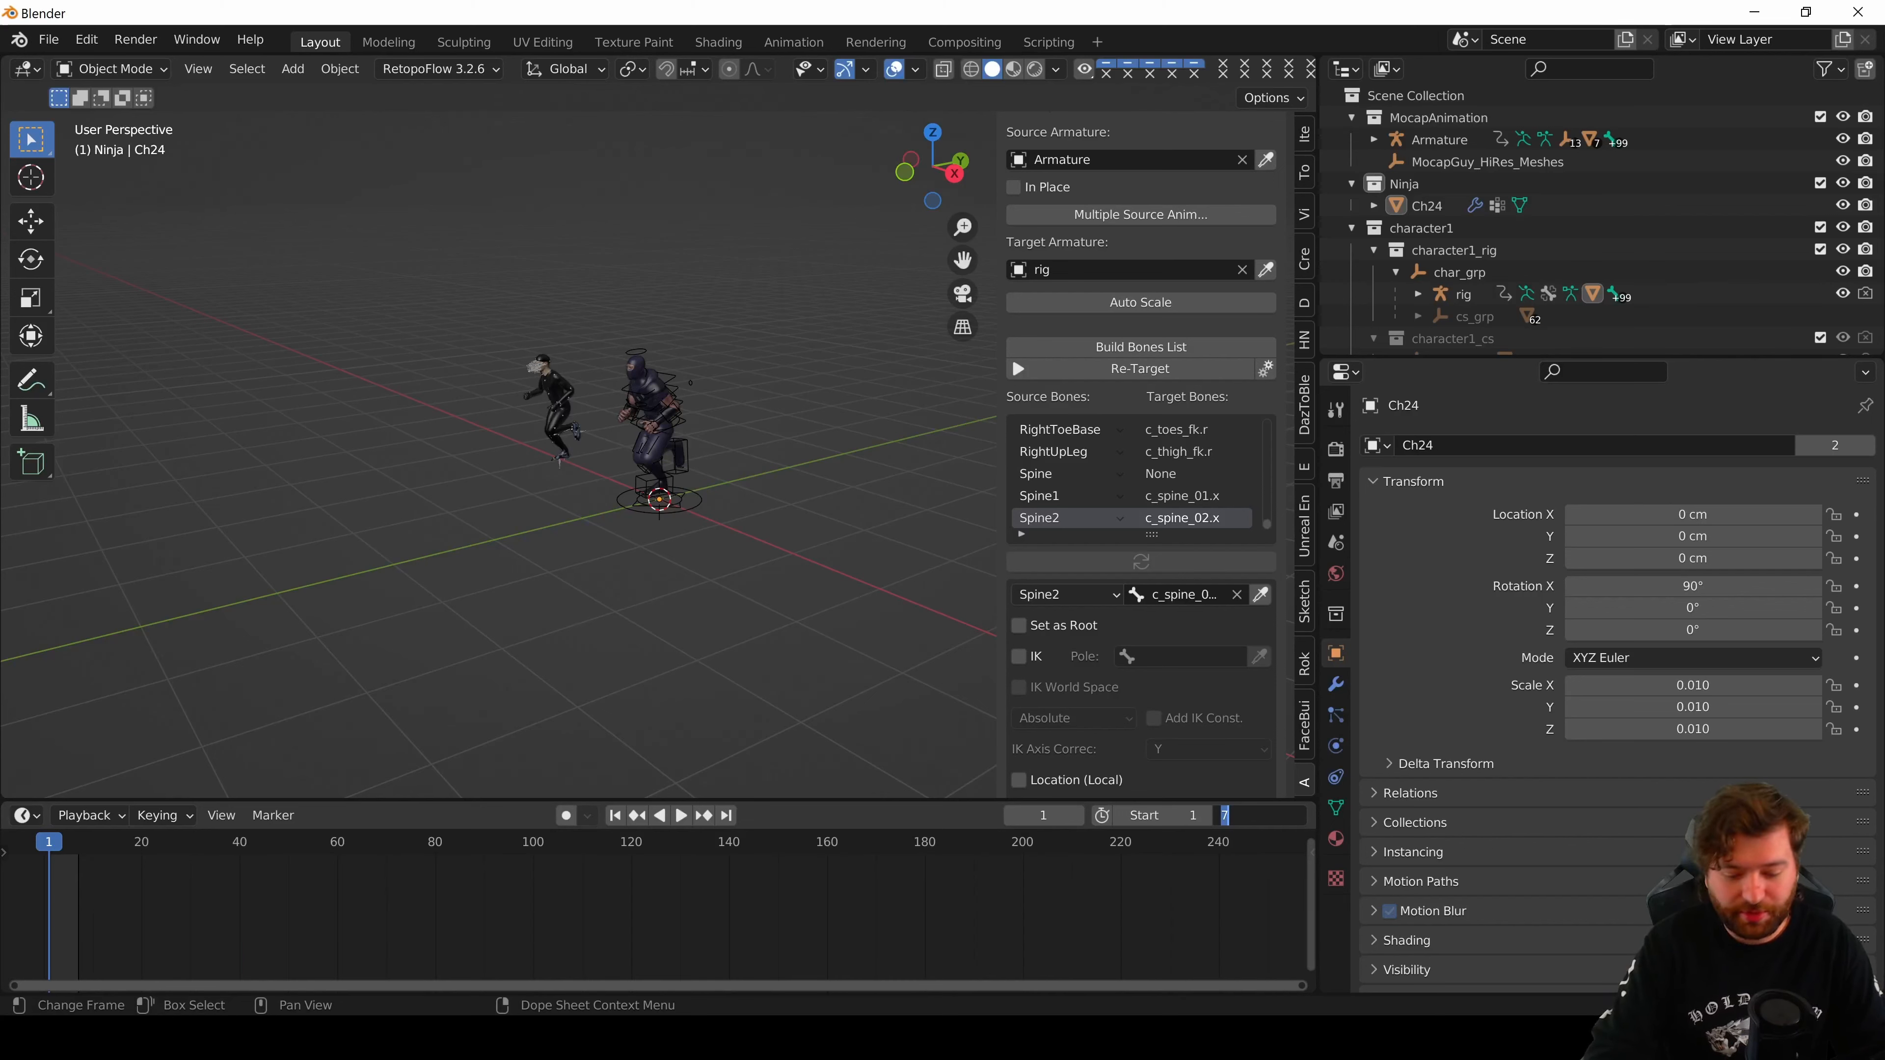
pyautogui.write('77')
pyautogui.press('Return')
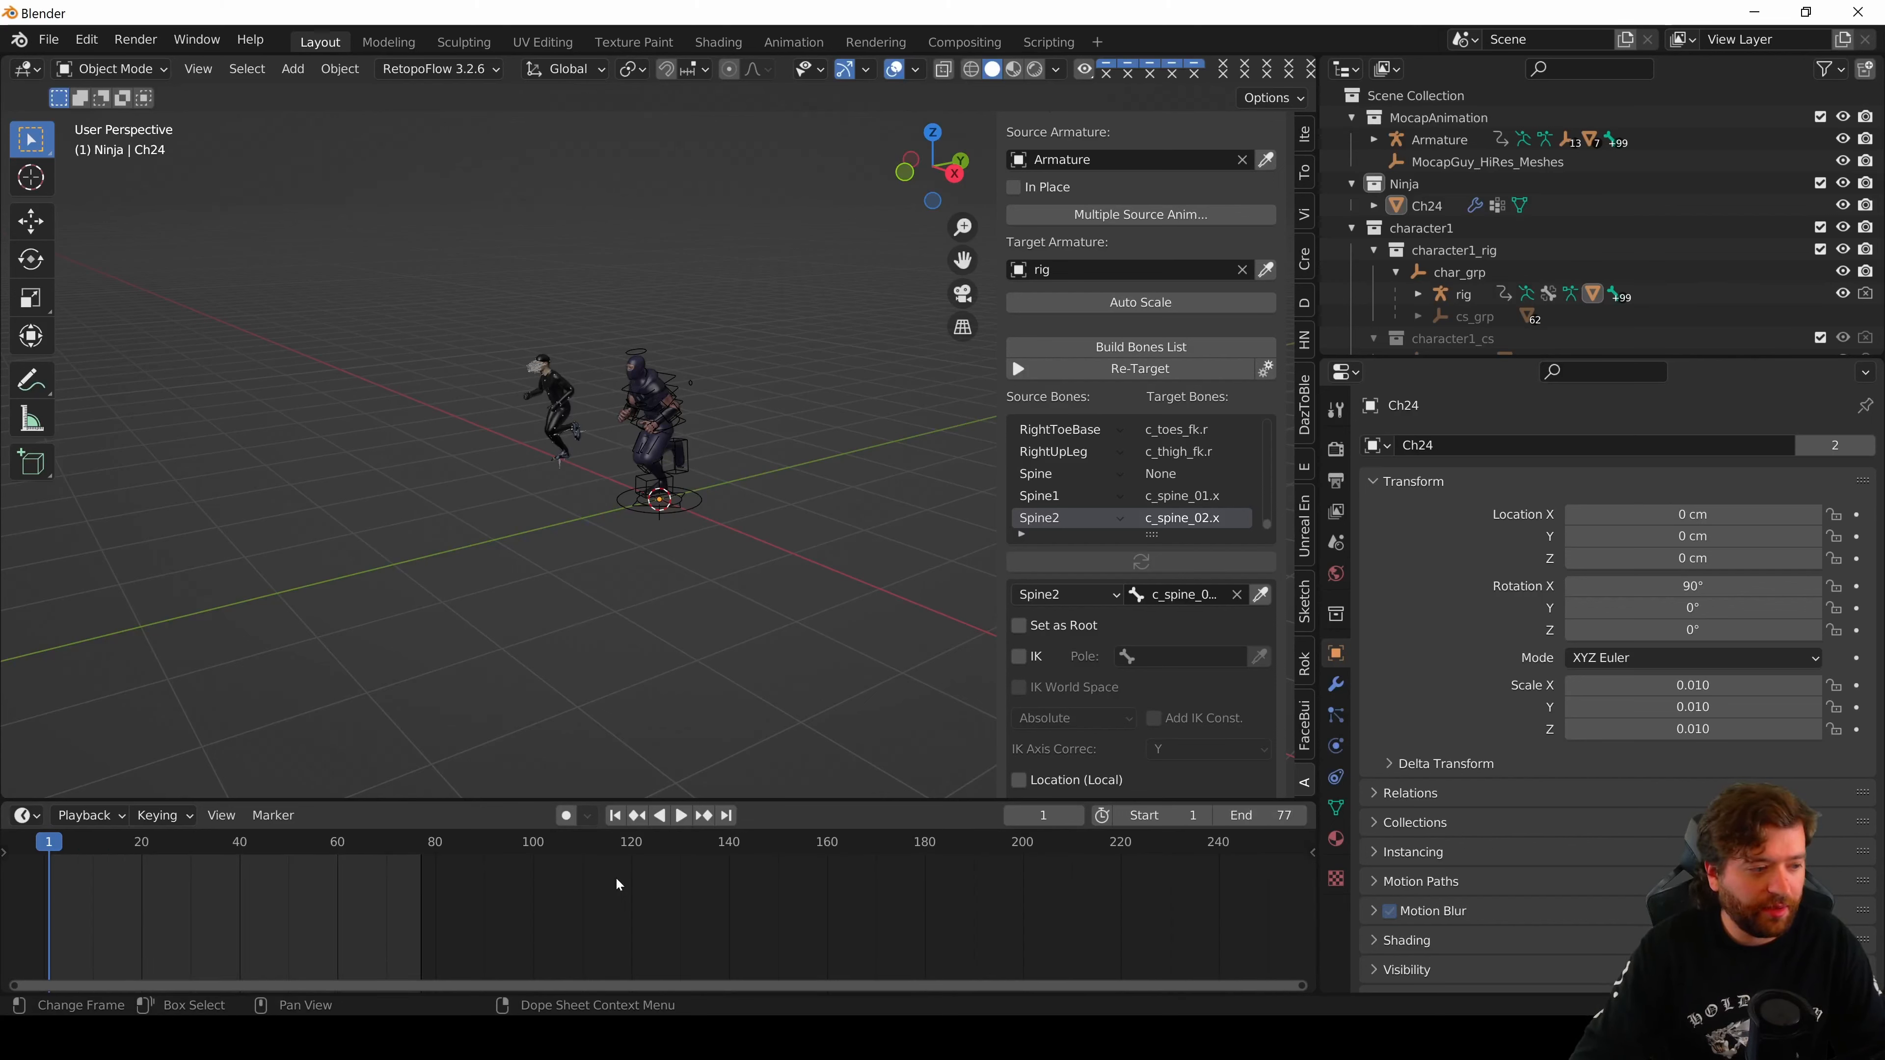
# - Play the shortened frame range, then scrub to frame 7 and examine the ninja's arms and hands up close
pyautogui.moveTo(349, 880); pyautogui.dragTo(598, 880, button='middle')
pyautogui.click(684, 817)
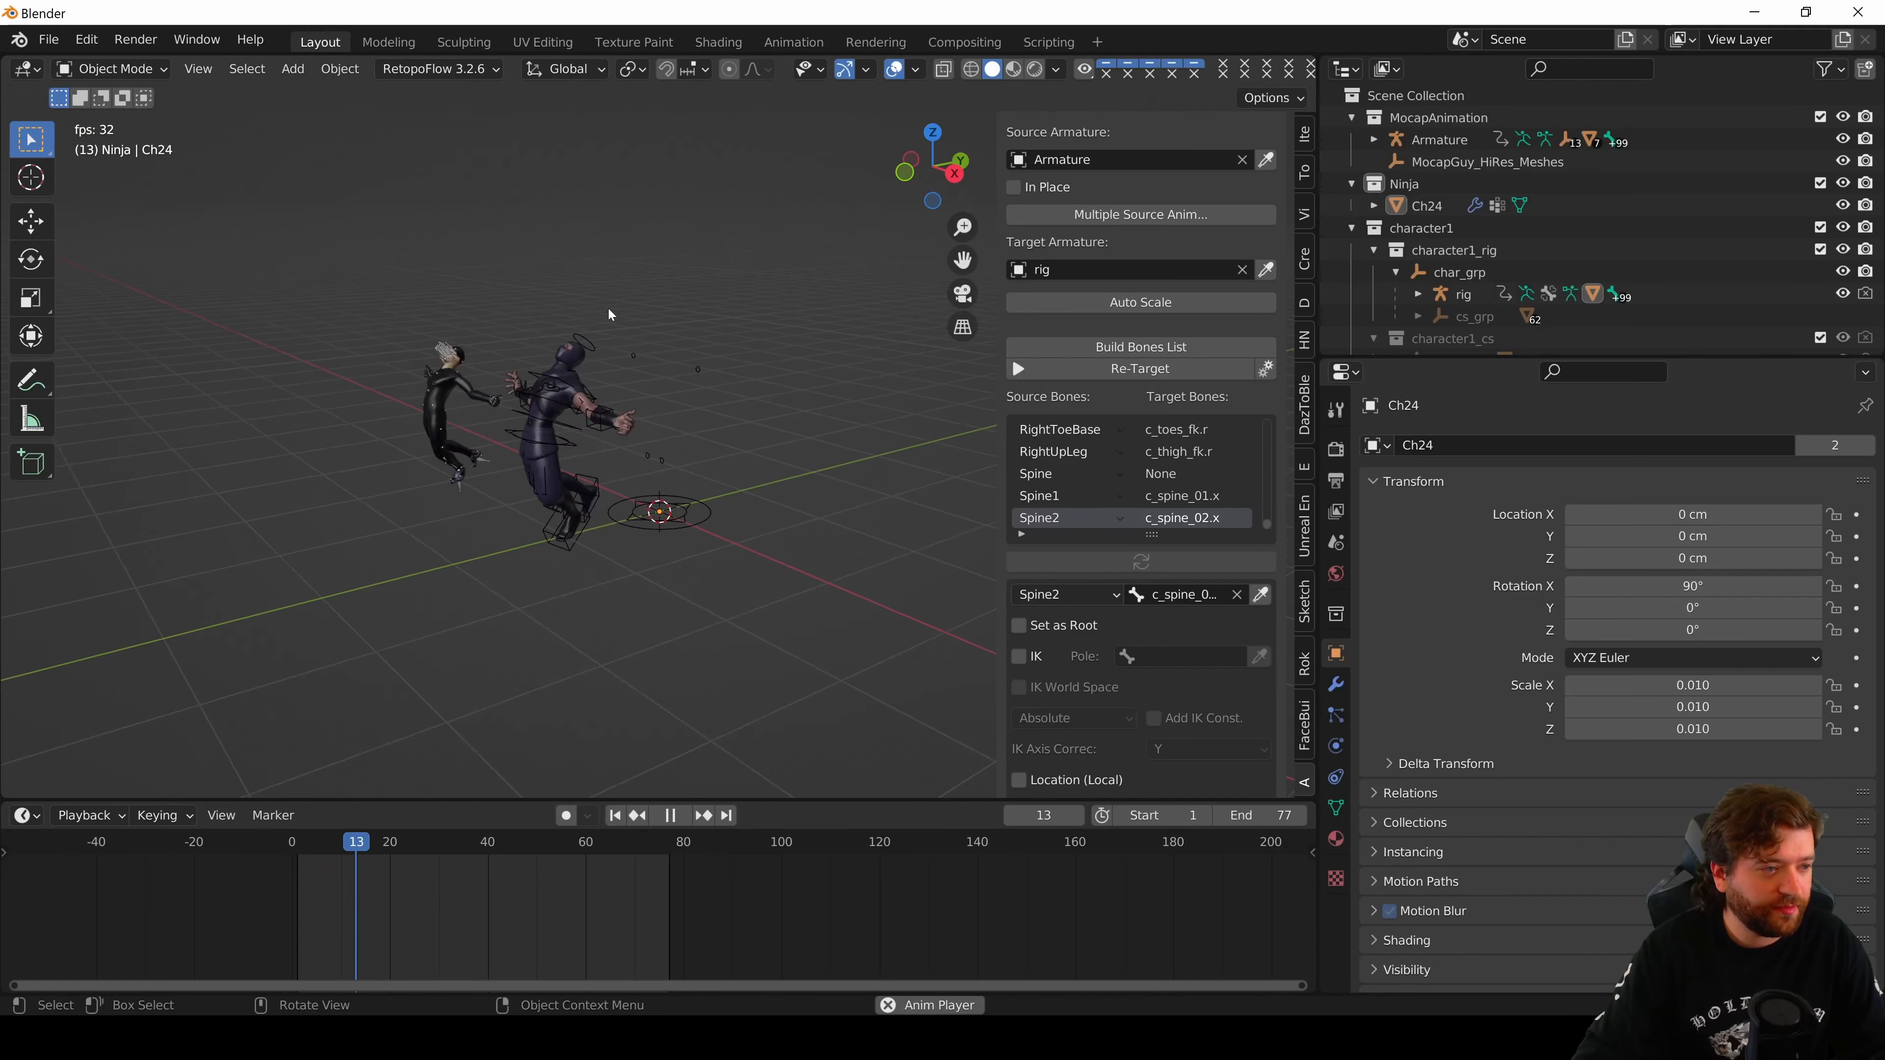
pyautogui.moveTo(609, 307); pyautogui.dragTo(572, 618, button='middle')
pyautogui.press('space')
pyautogui.moveTo(371, 839); pyautogui.dragTo(326, 840)
pyautogui.scroll(3, 645, 488)
pyautogui.moveTo(645, 488); pyautogui.dragTo(608, 399, button='middle')
pyautogui.scroll(-2, 607, 400)
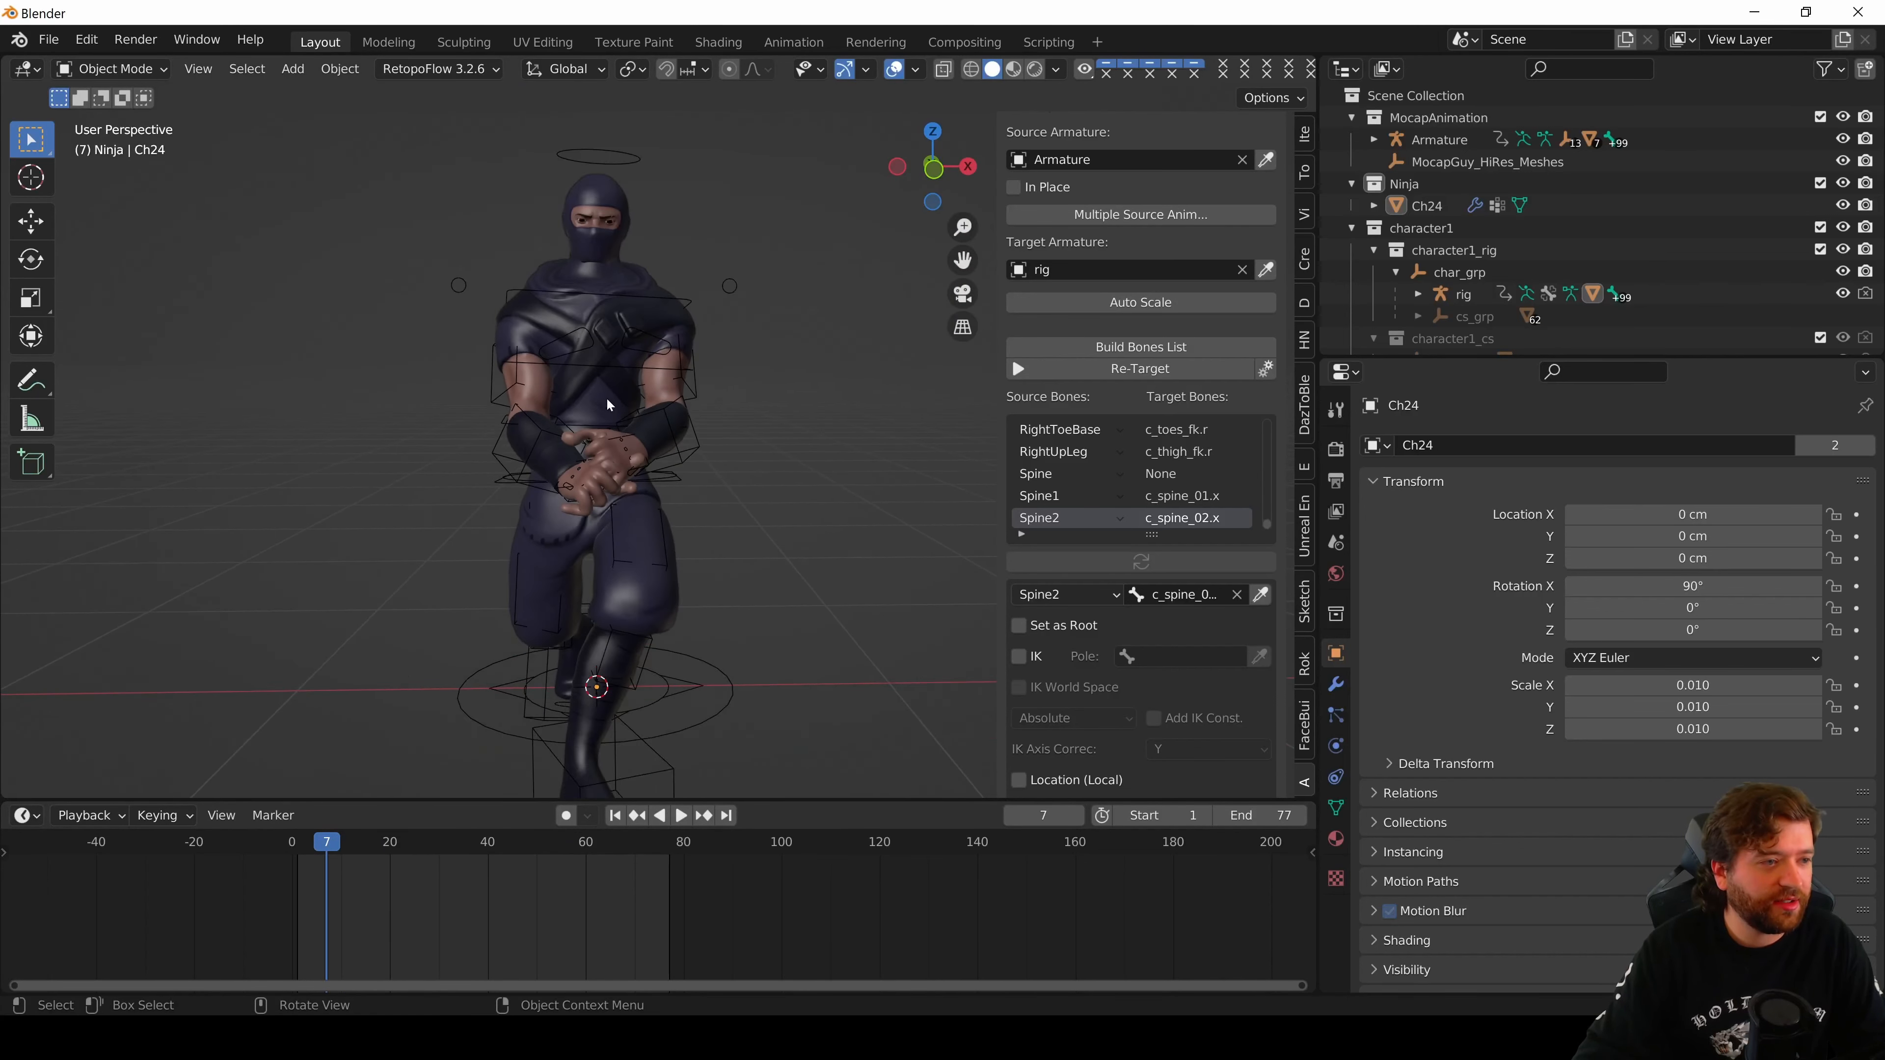
# - Put the ninja's rig in Pose Mode, select the c_arm_fk.l controller, and sync the remap bones list to it
pyautogui.click(688, 392)
pyautogui.click(697, 384)
pyautogui.hotkey('ctrl', 'Tab')
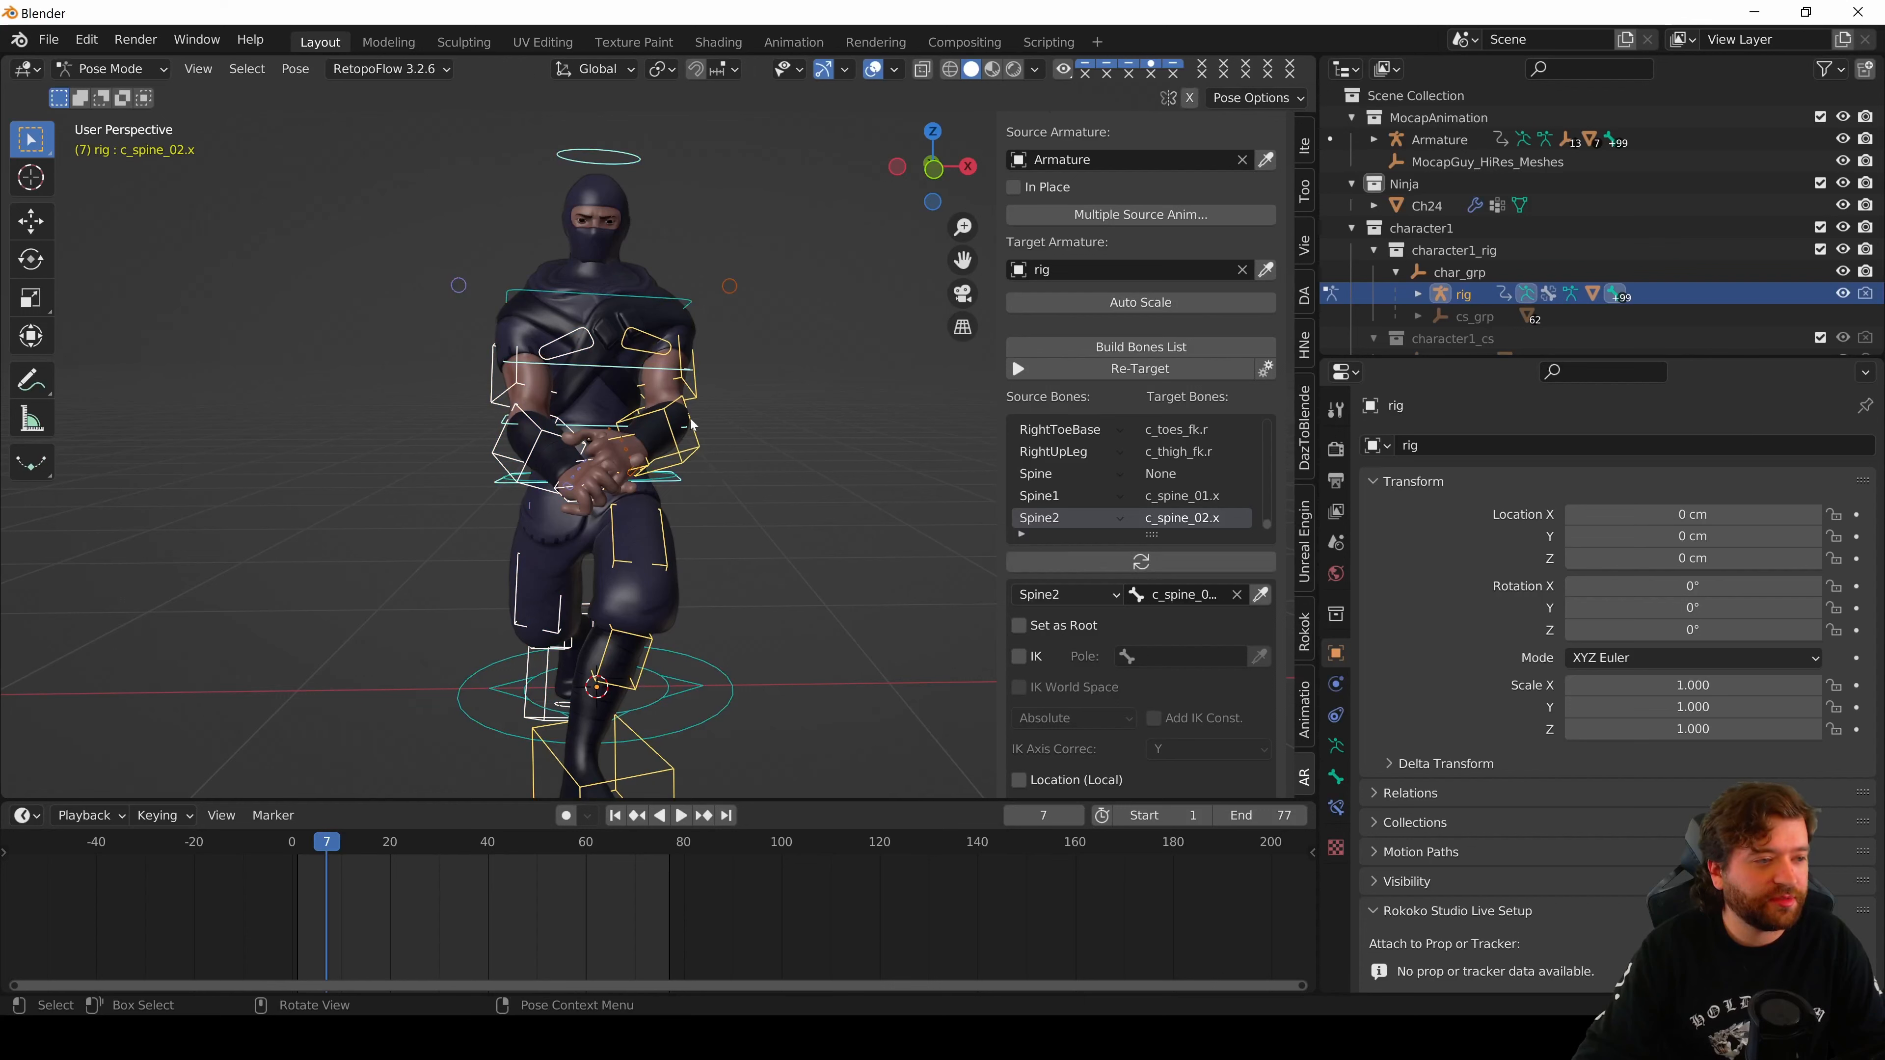
pyautogui.click(703, 425)
pyautogui.moveTo(705, 429); pyautogui.dragTo(642, 520, button='middle')
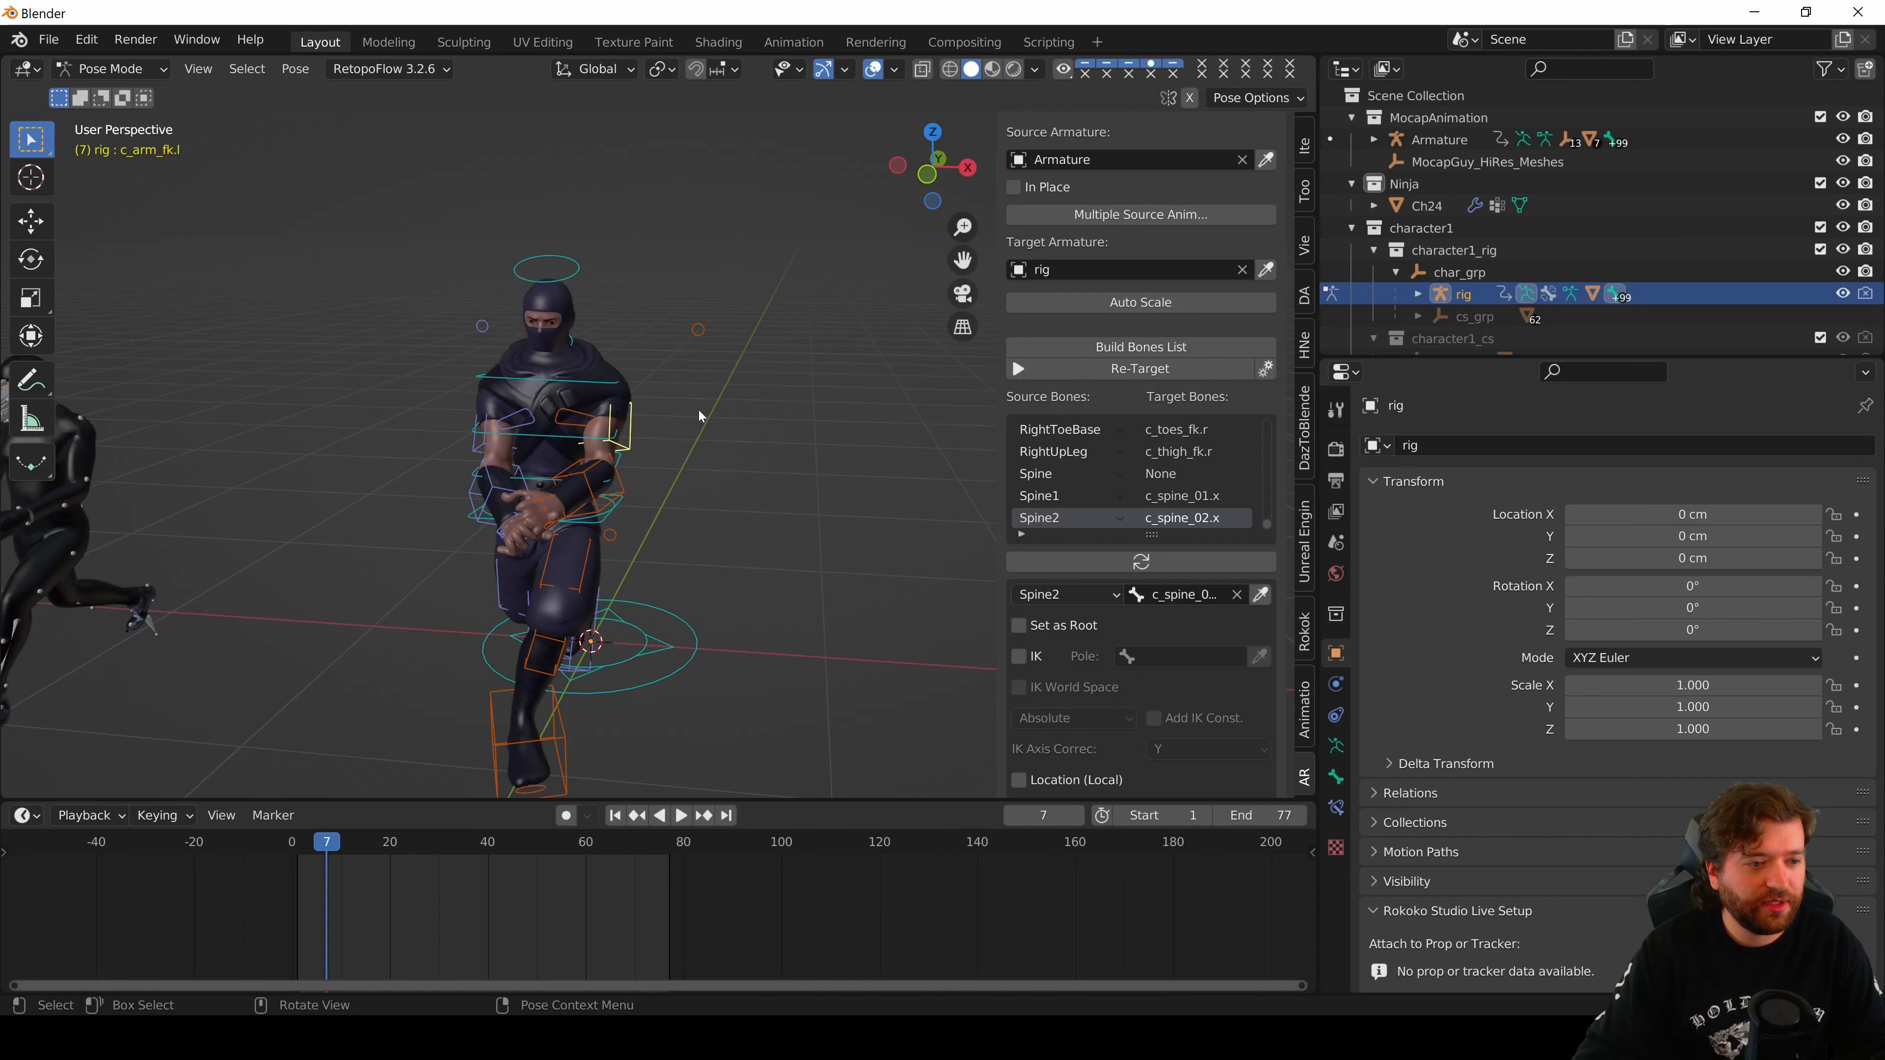
pyautogui.moveTo(698, 410)
pyautogui.mouseDown(button='middle')
pyautogui.moveTo(721, 409)
pyautogui.moveTo(698, 411)
pyautogui.mouseUp(button='middle')
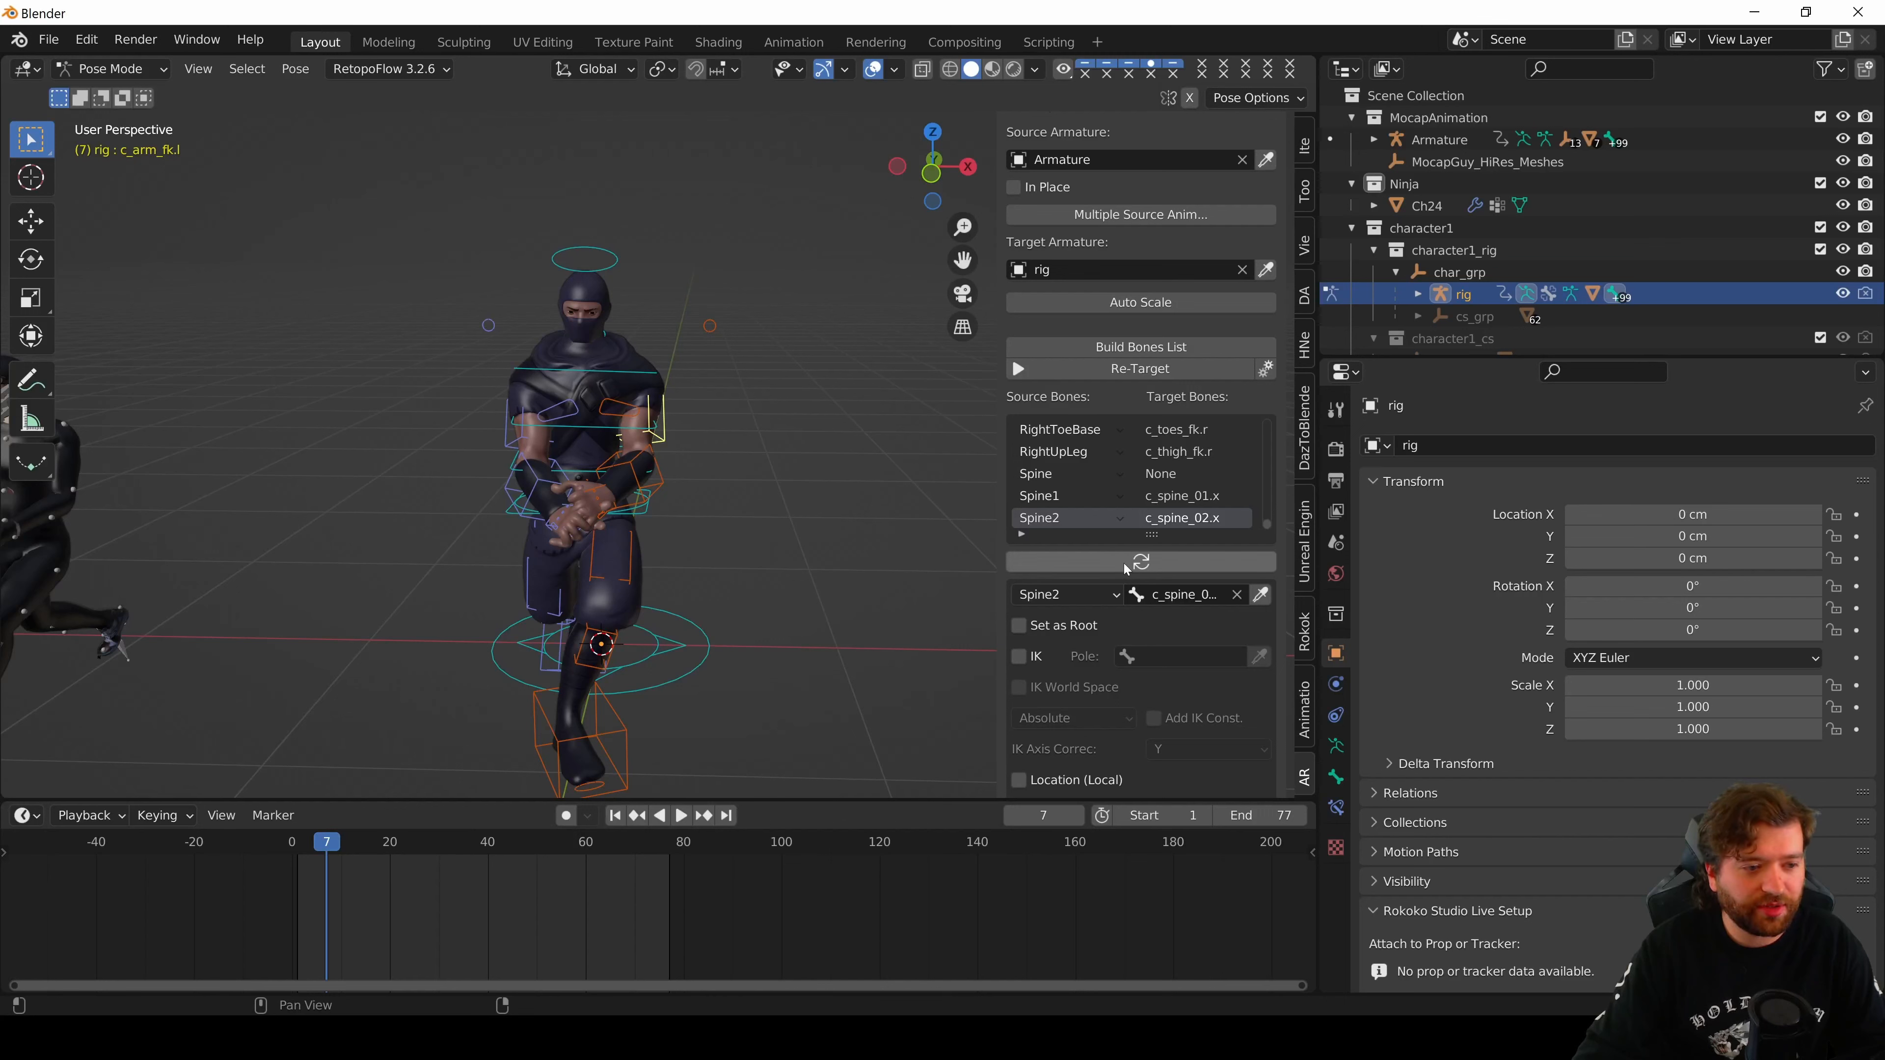
pyautogui.click(1095, 561)
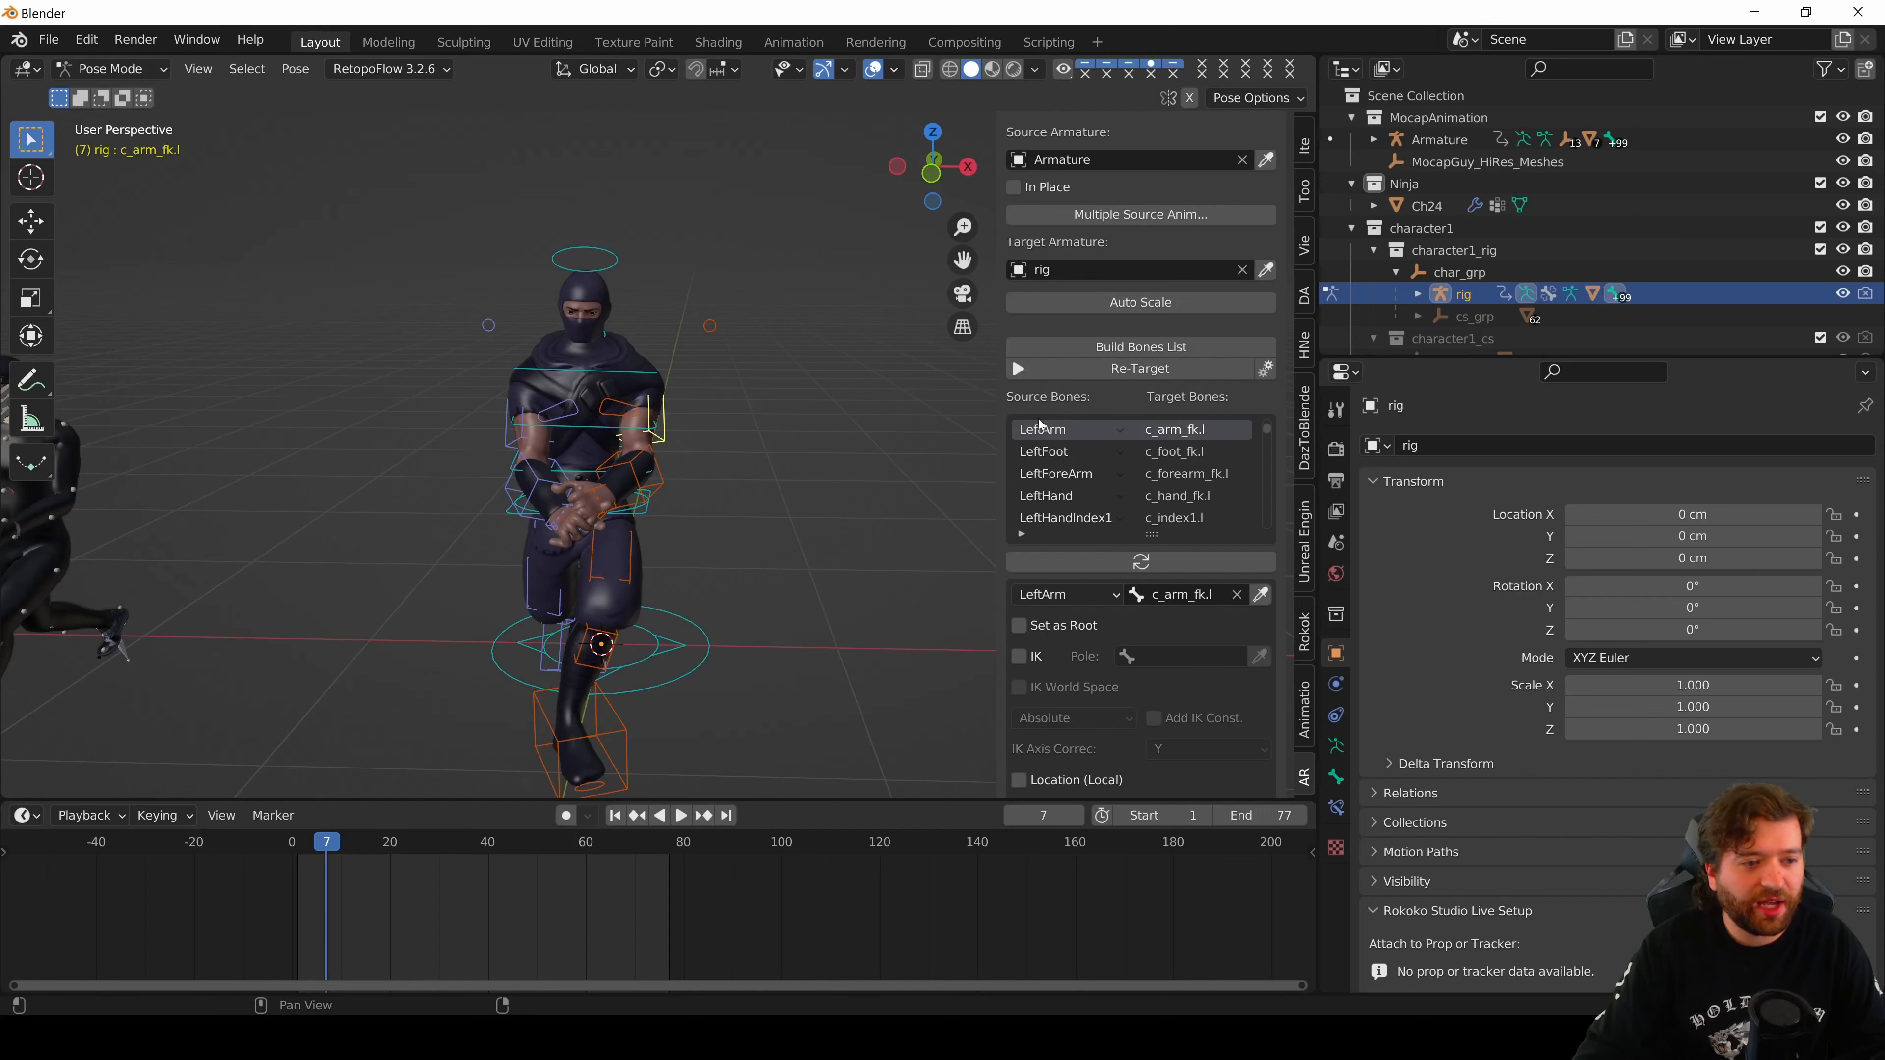
# - Enable Interactive Tweaks and add 10° of +X rotation to both the c_arm_fk.l and c_arm_fk.r bones
pyautogui.scroll(-5, 1062, 703)
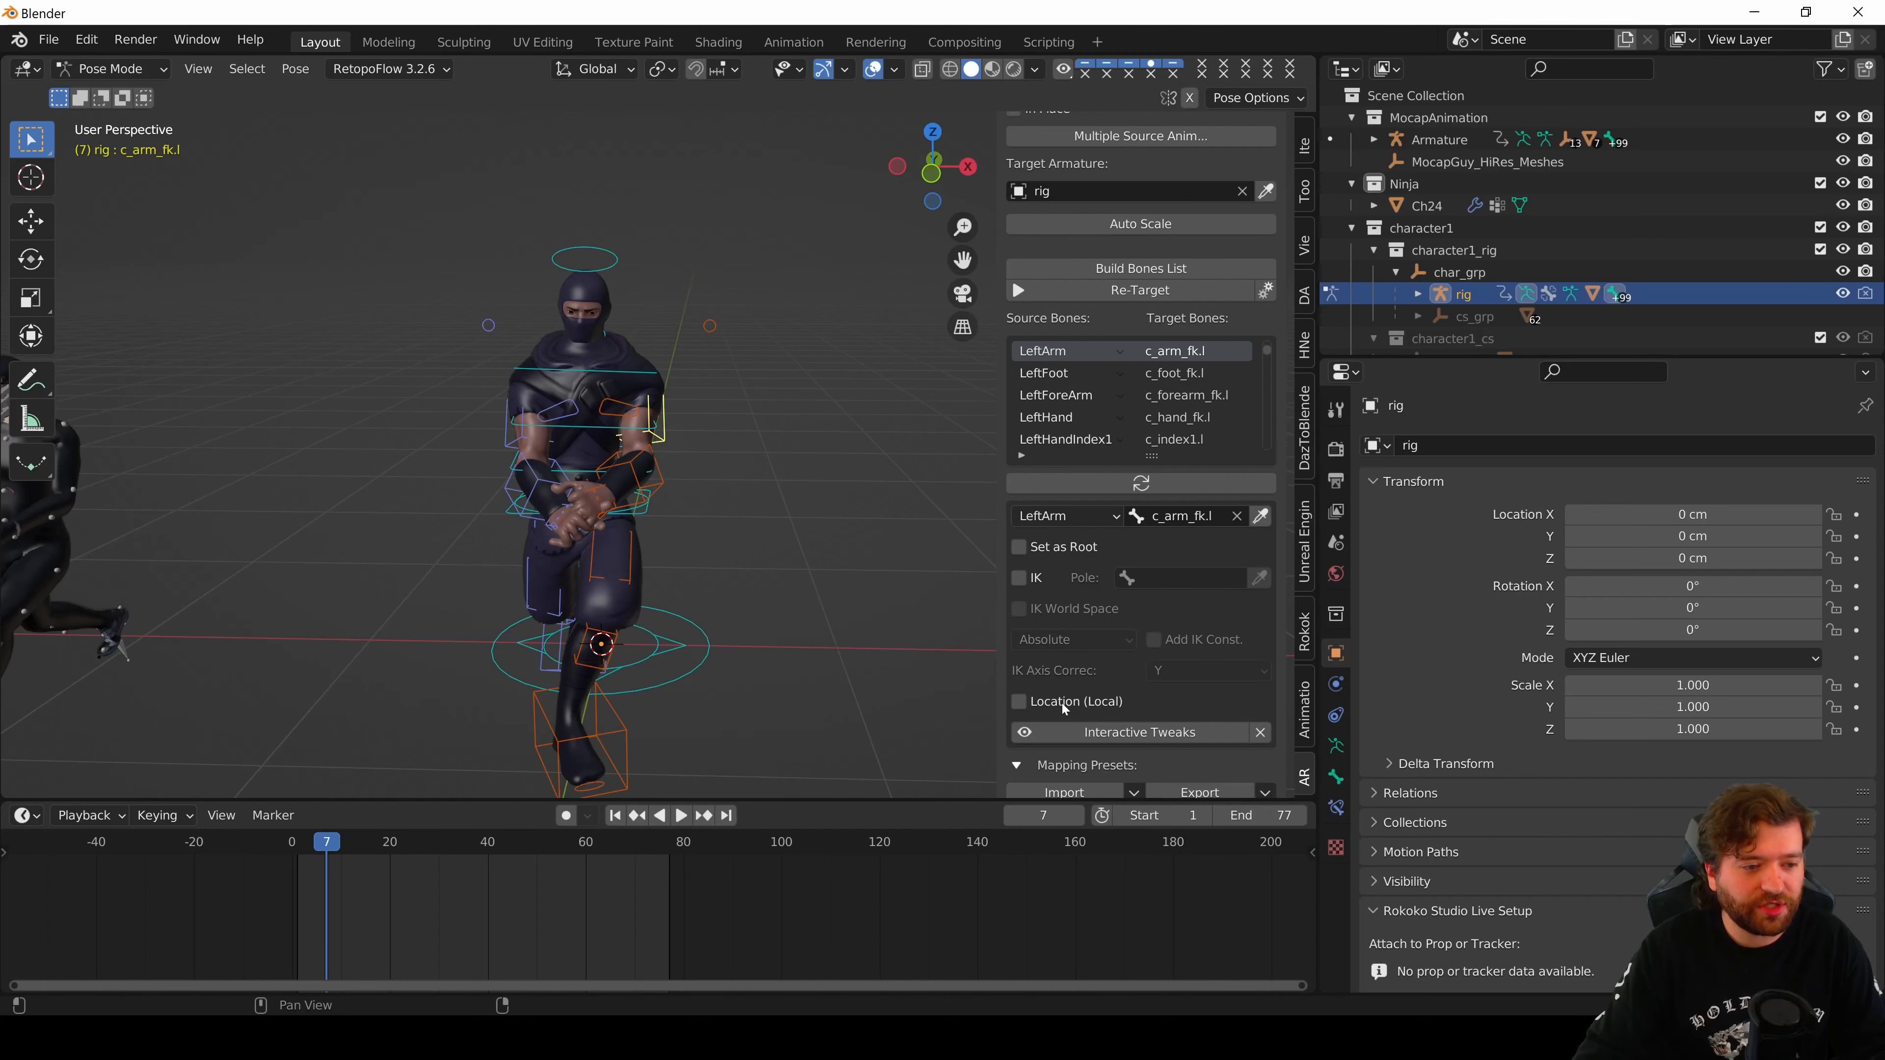
pyautogui.click(1066, 599)
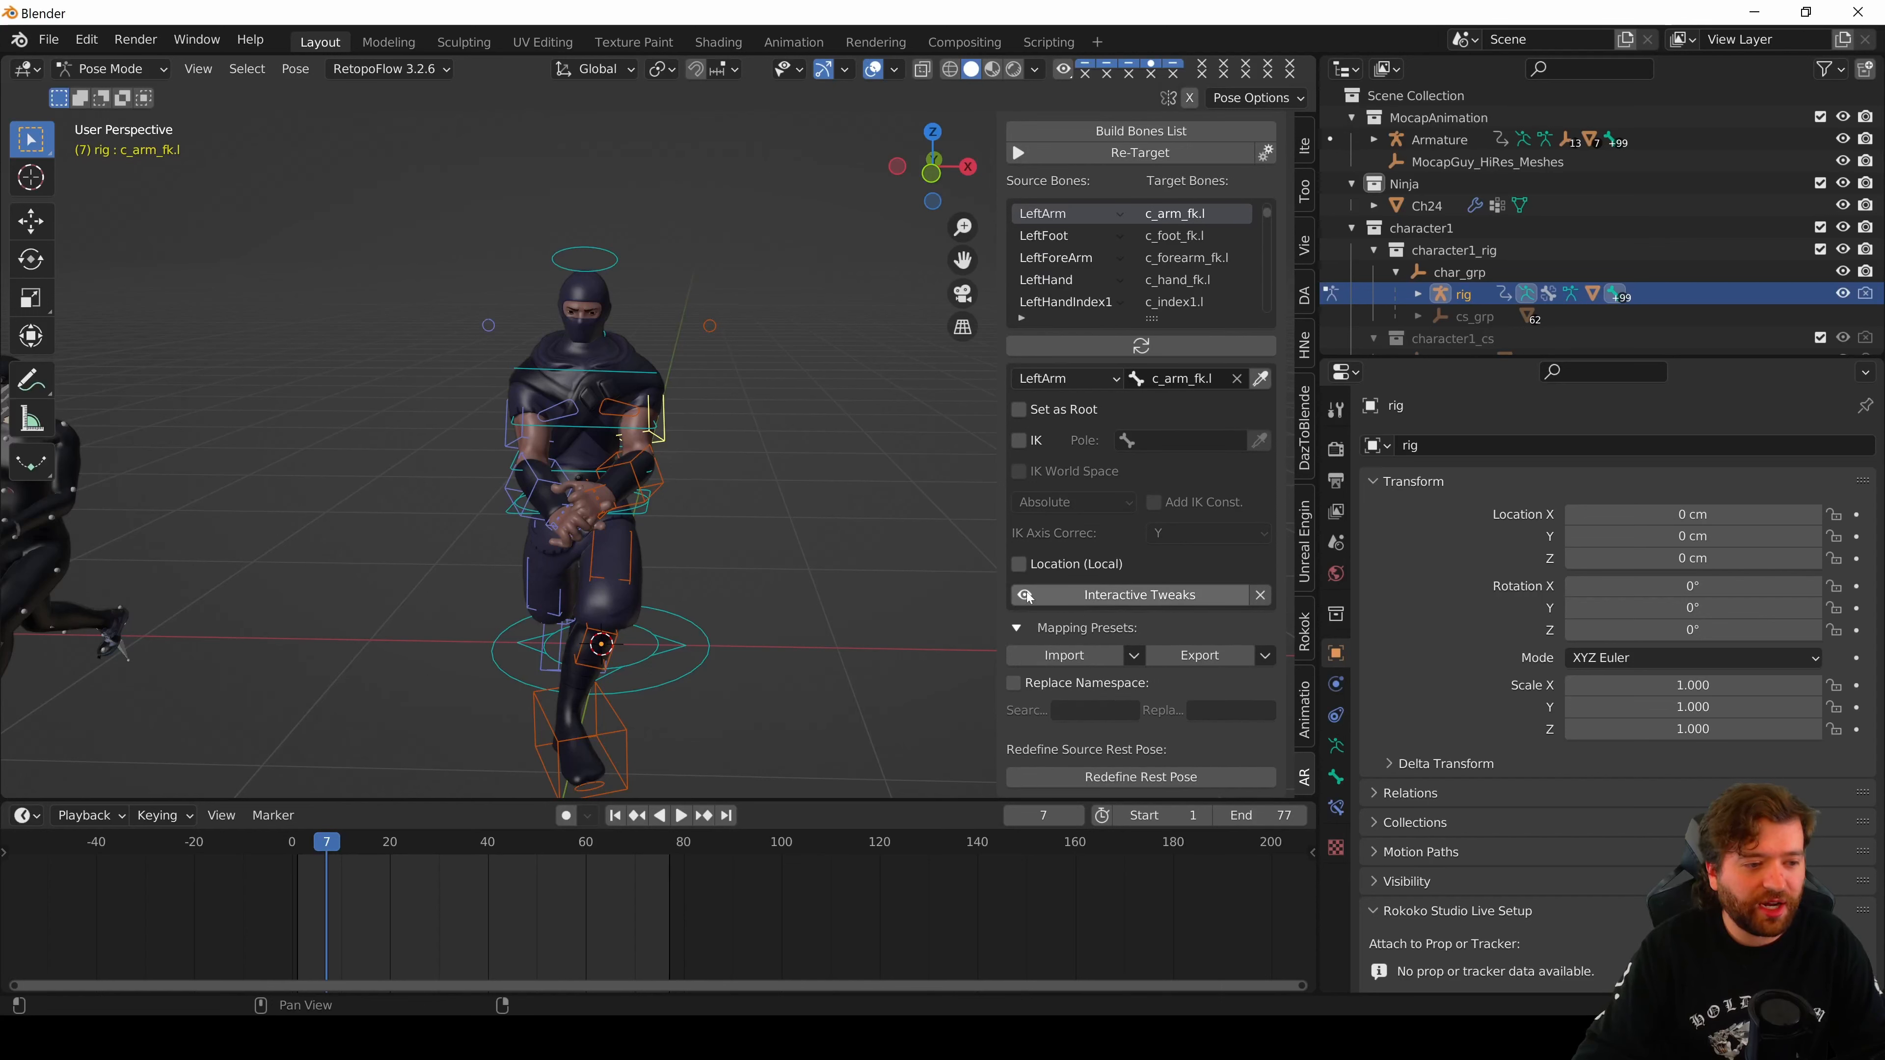
pyautogui.scroll(-1, 1102, 610)
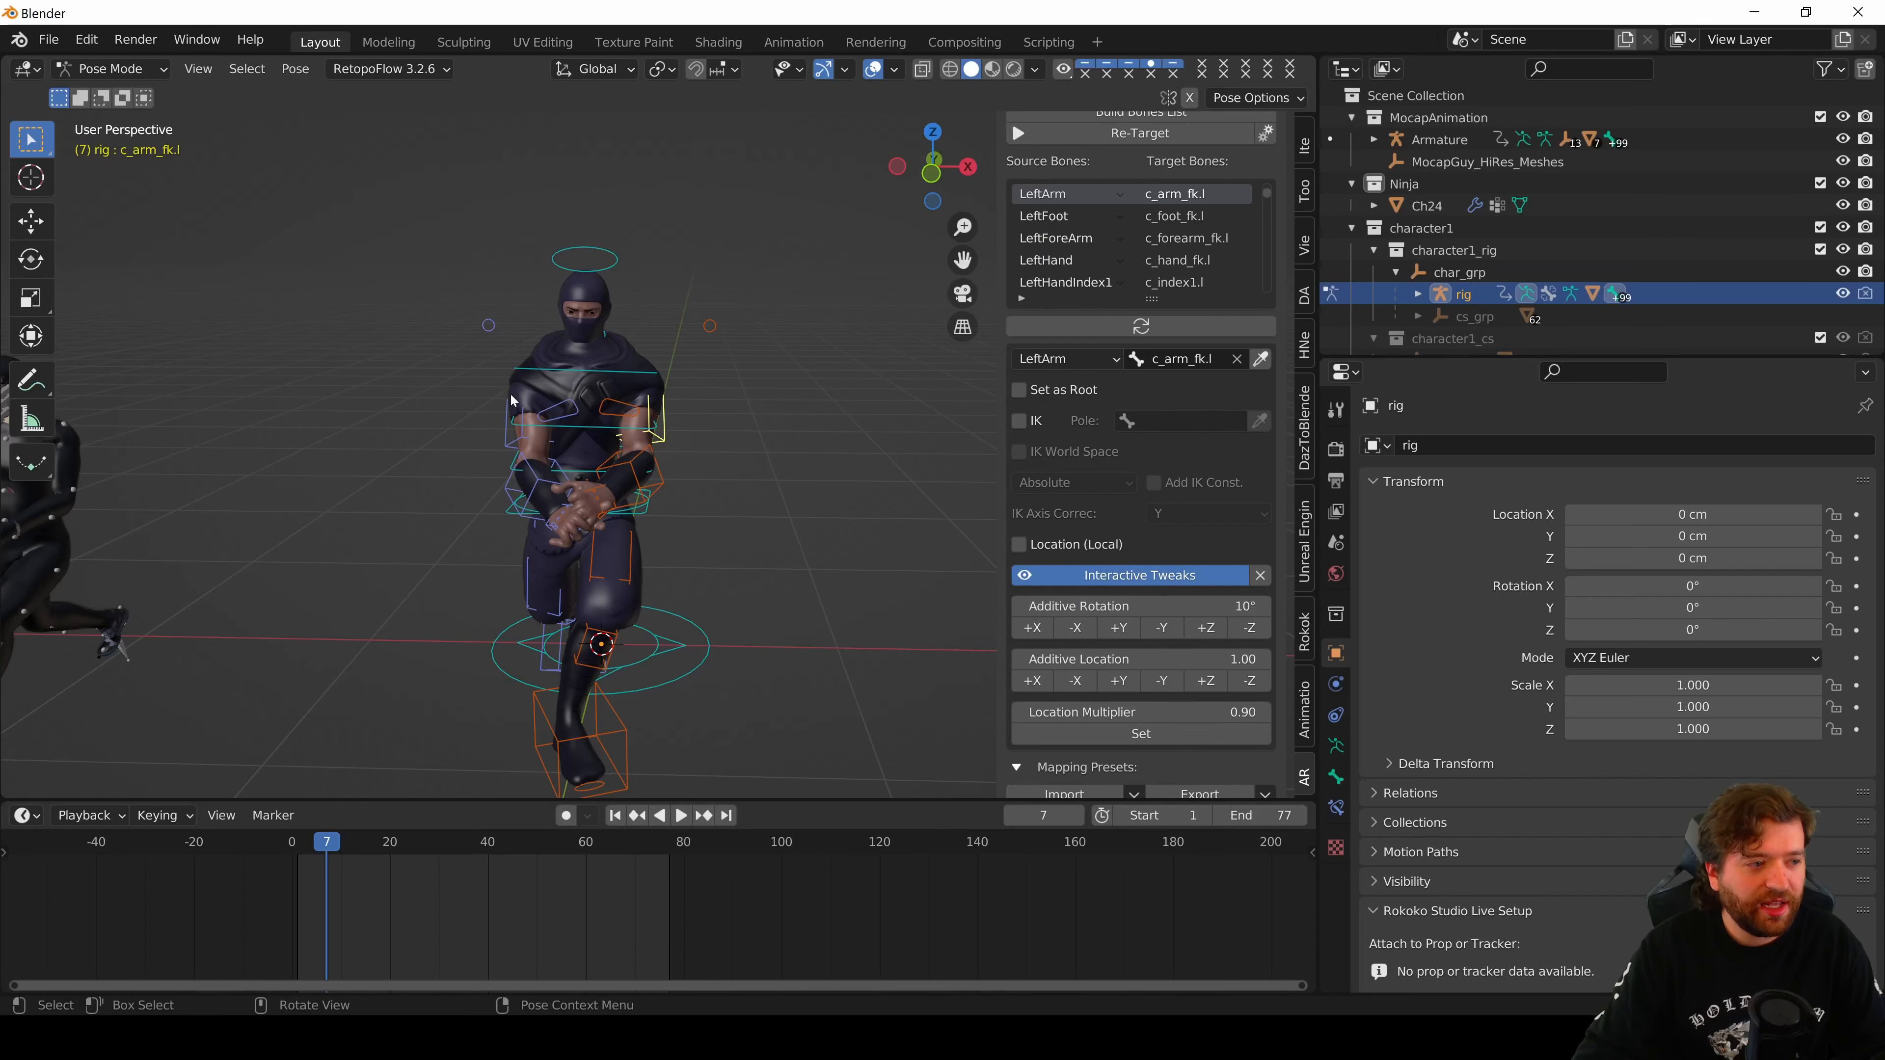
pyautogui.scroll(2, 510, 394)
pyautogui.scroll(2, 547, 455)
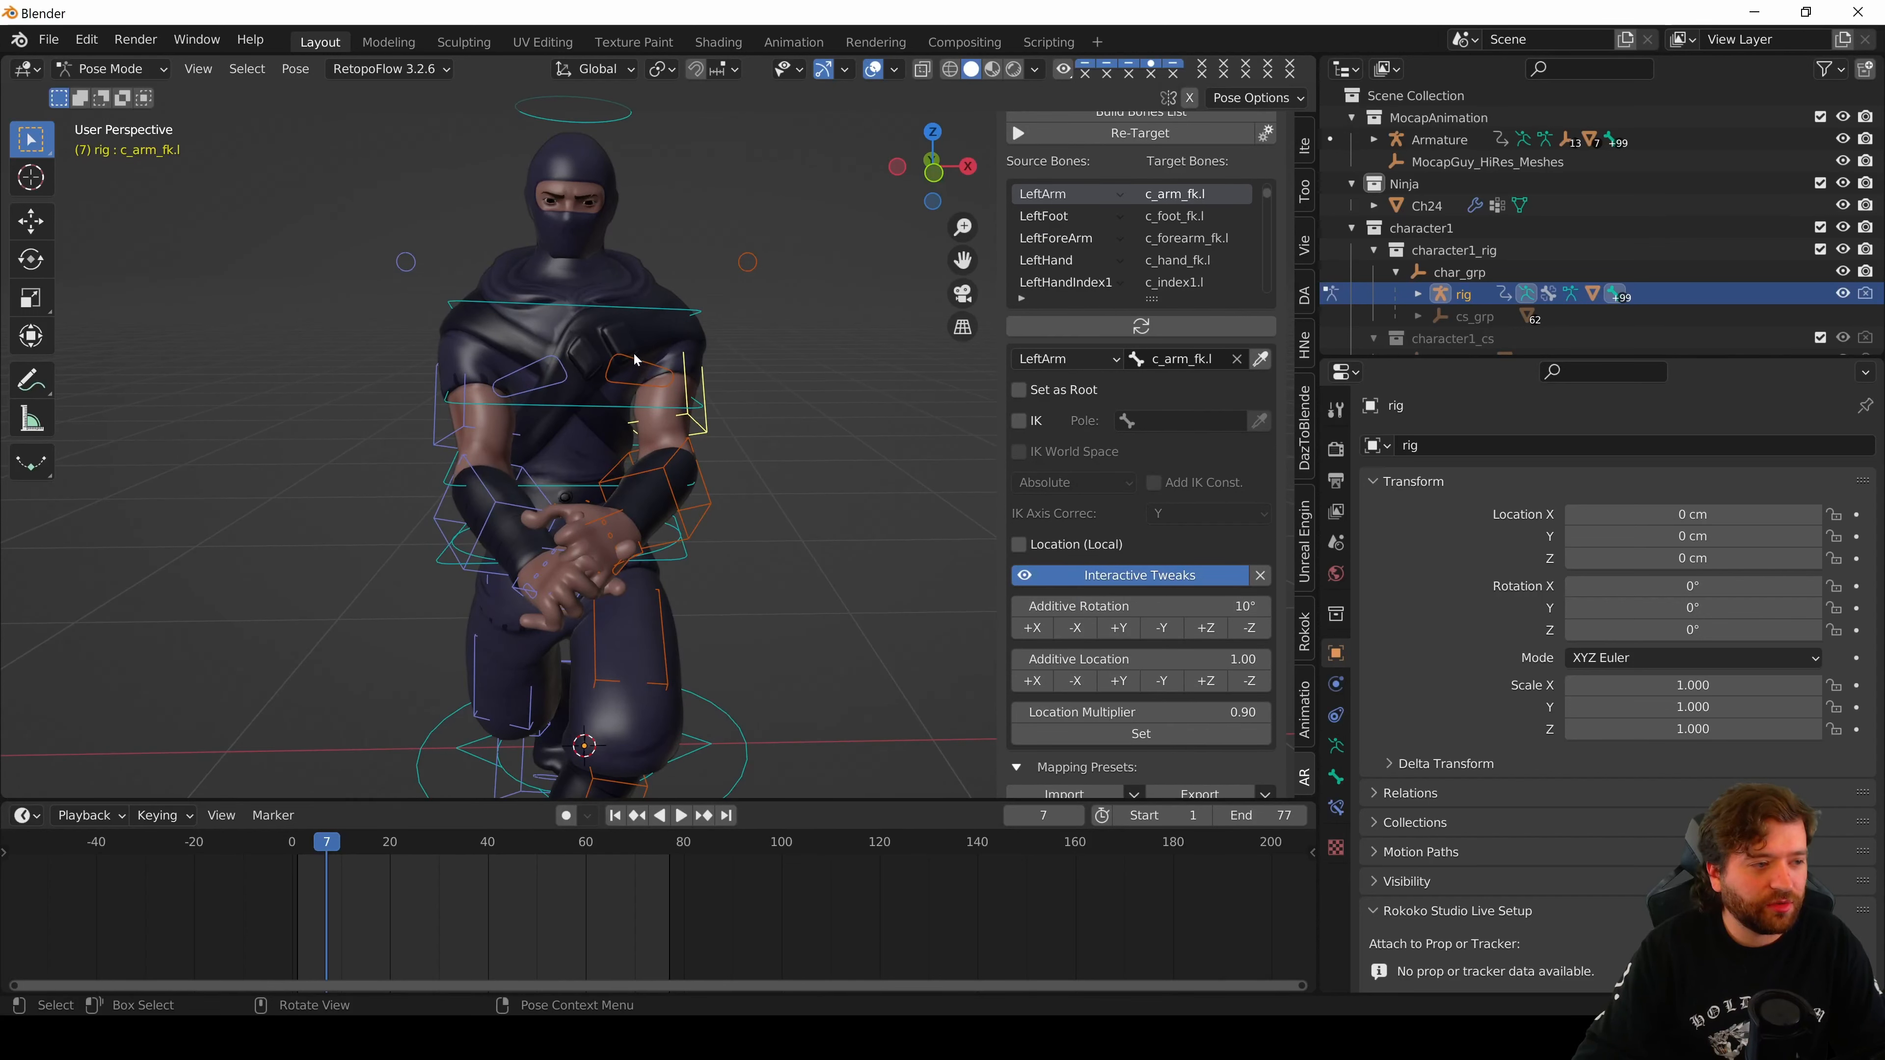
pyautogui.click(1032, 628)
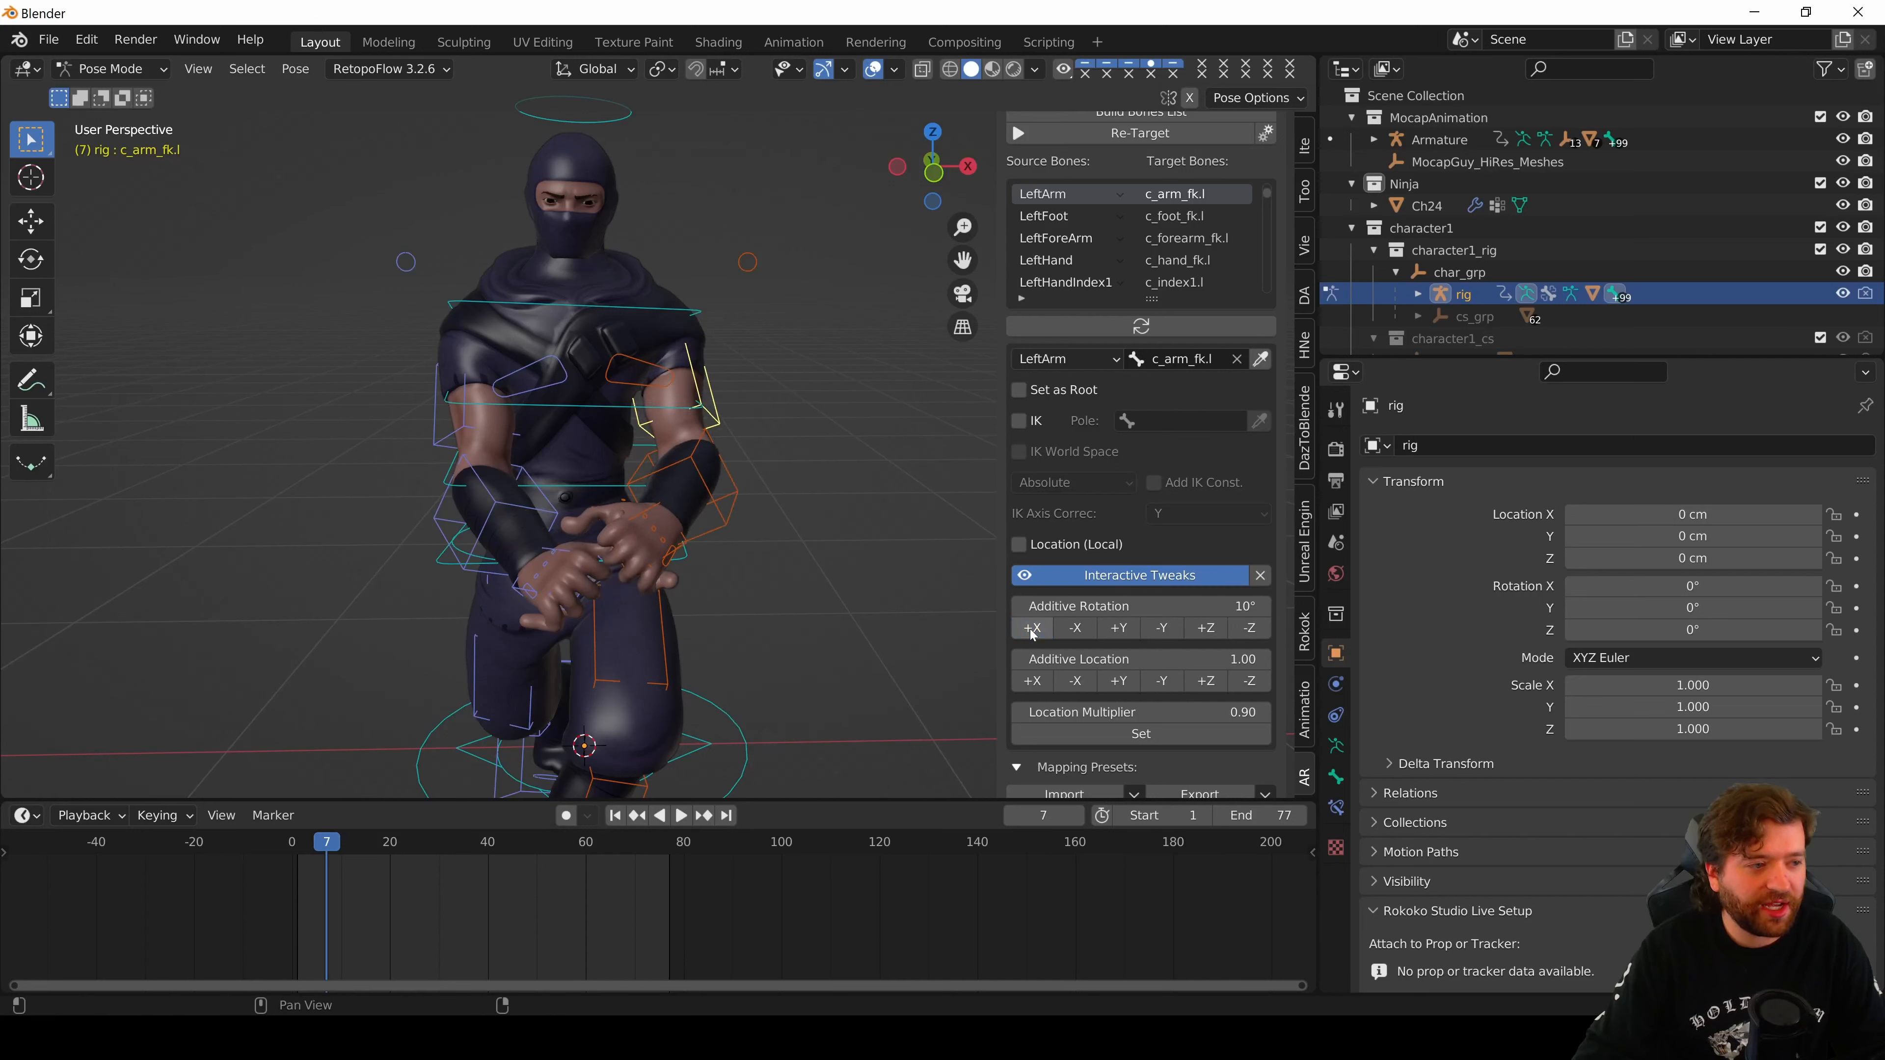
pyautogui.click(438, 448)
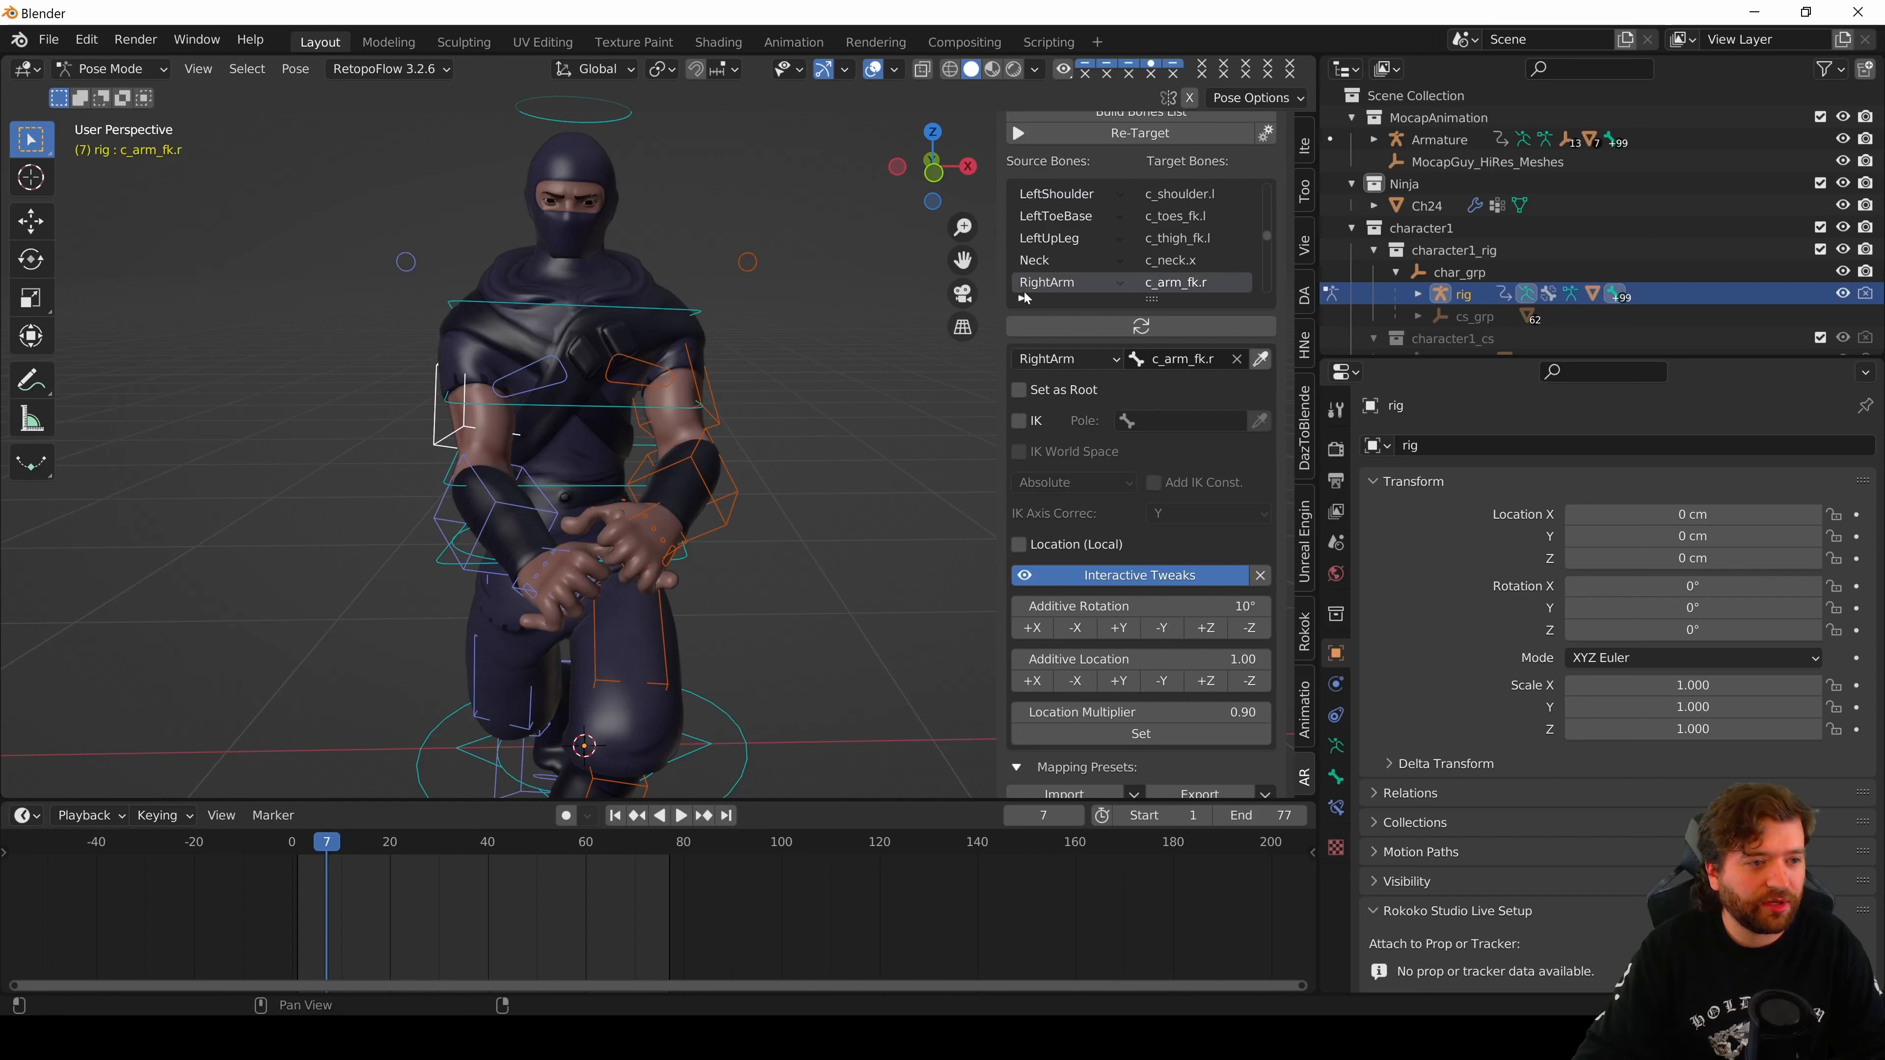
pyautogui.click(1033, 629)
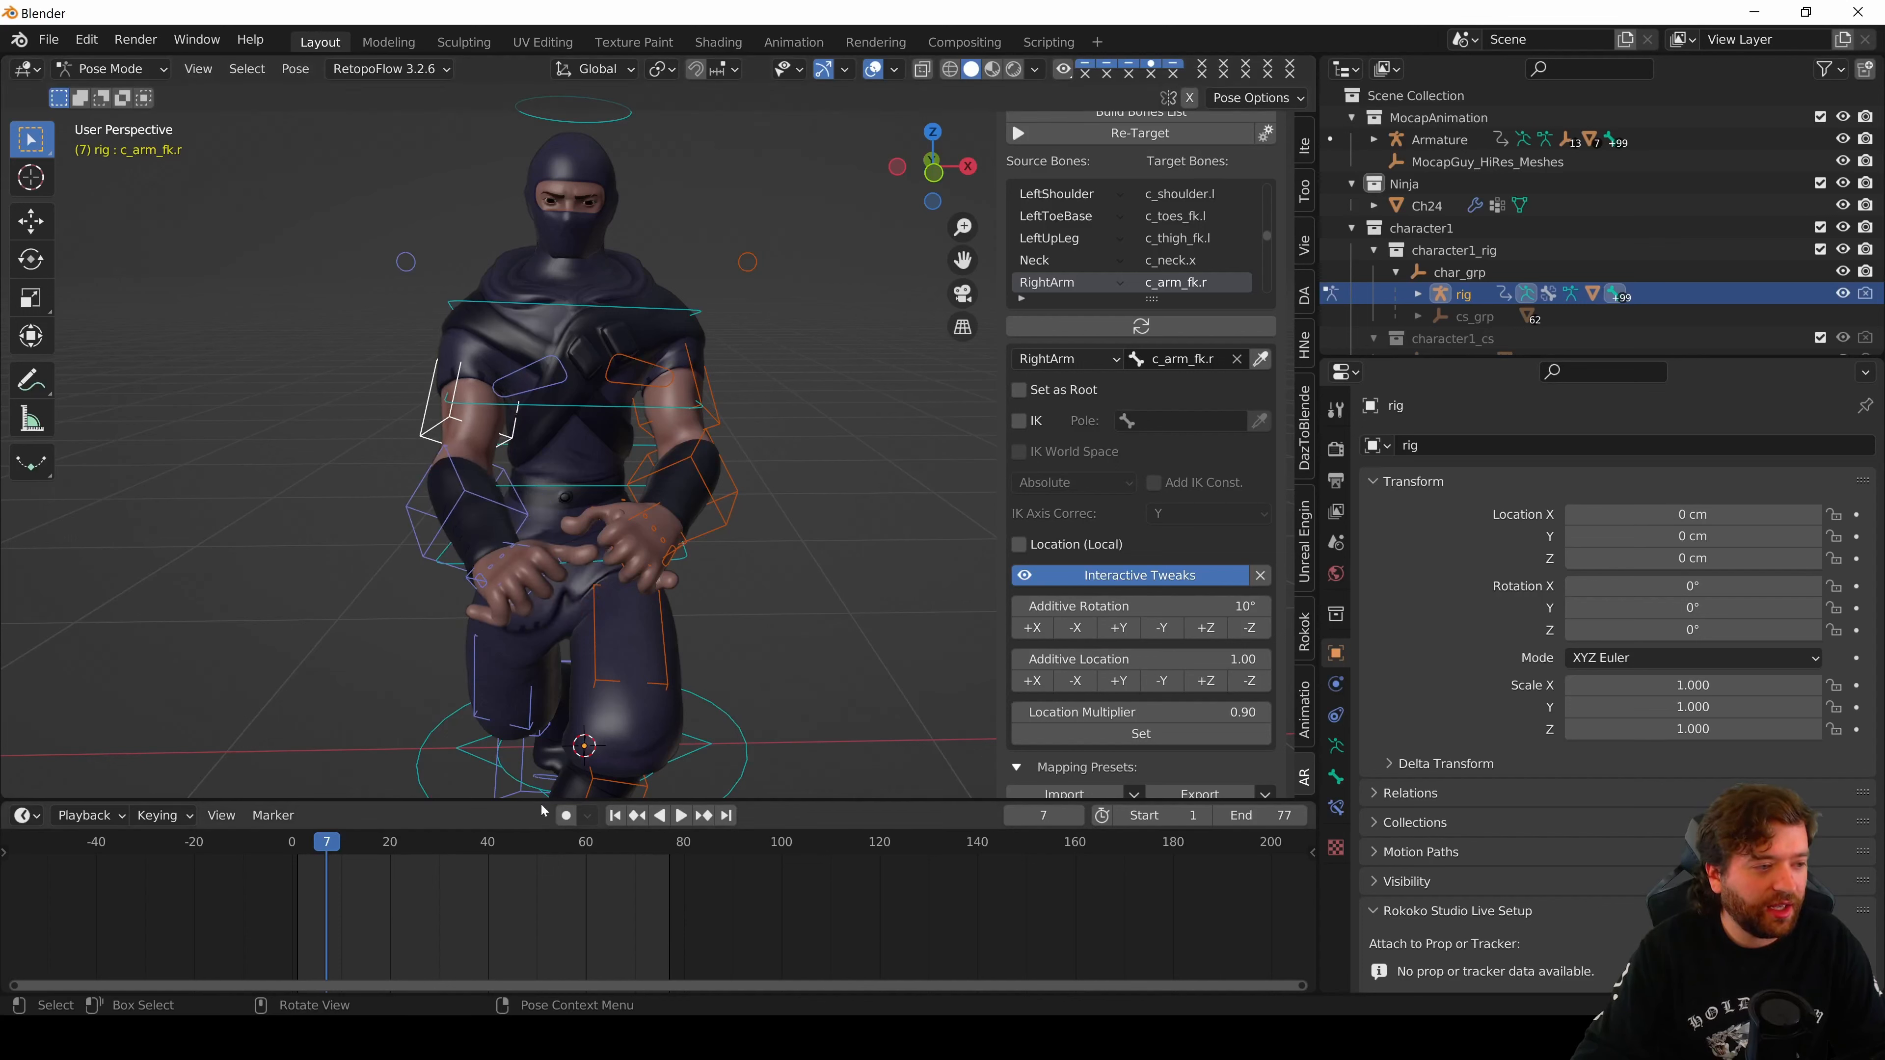
# - Scrub and play the animation to check the adjusted arms against the source, and go back to frame 2
pyautogui.moveTo(333, 848); pyautogui.dragTo(386, 853)
pyautogui.scroll(-6, 585, 522)
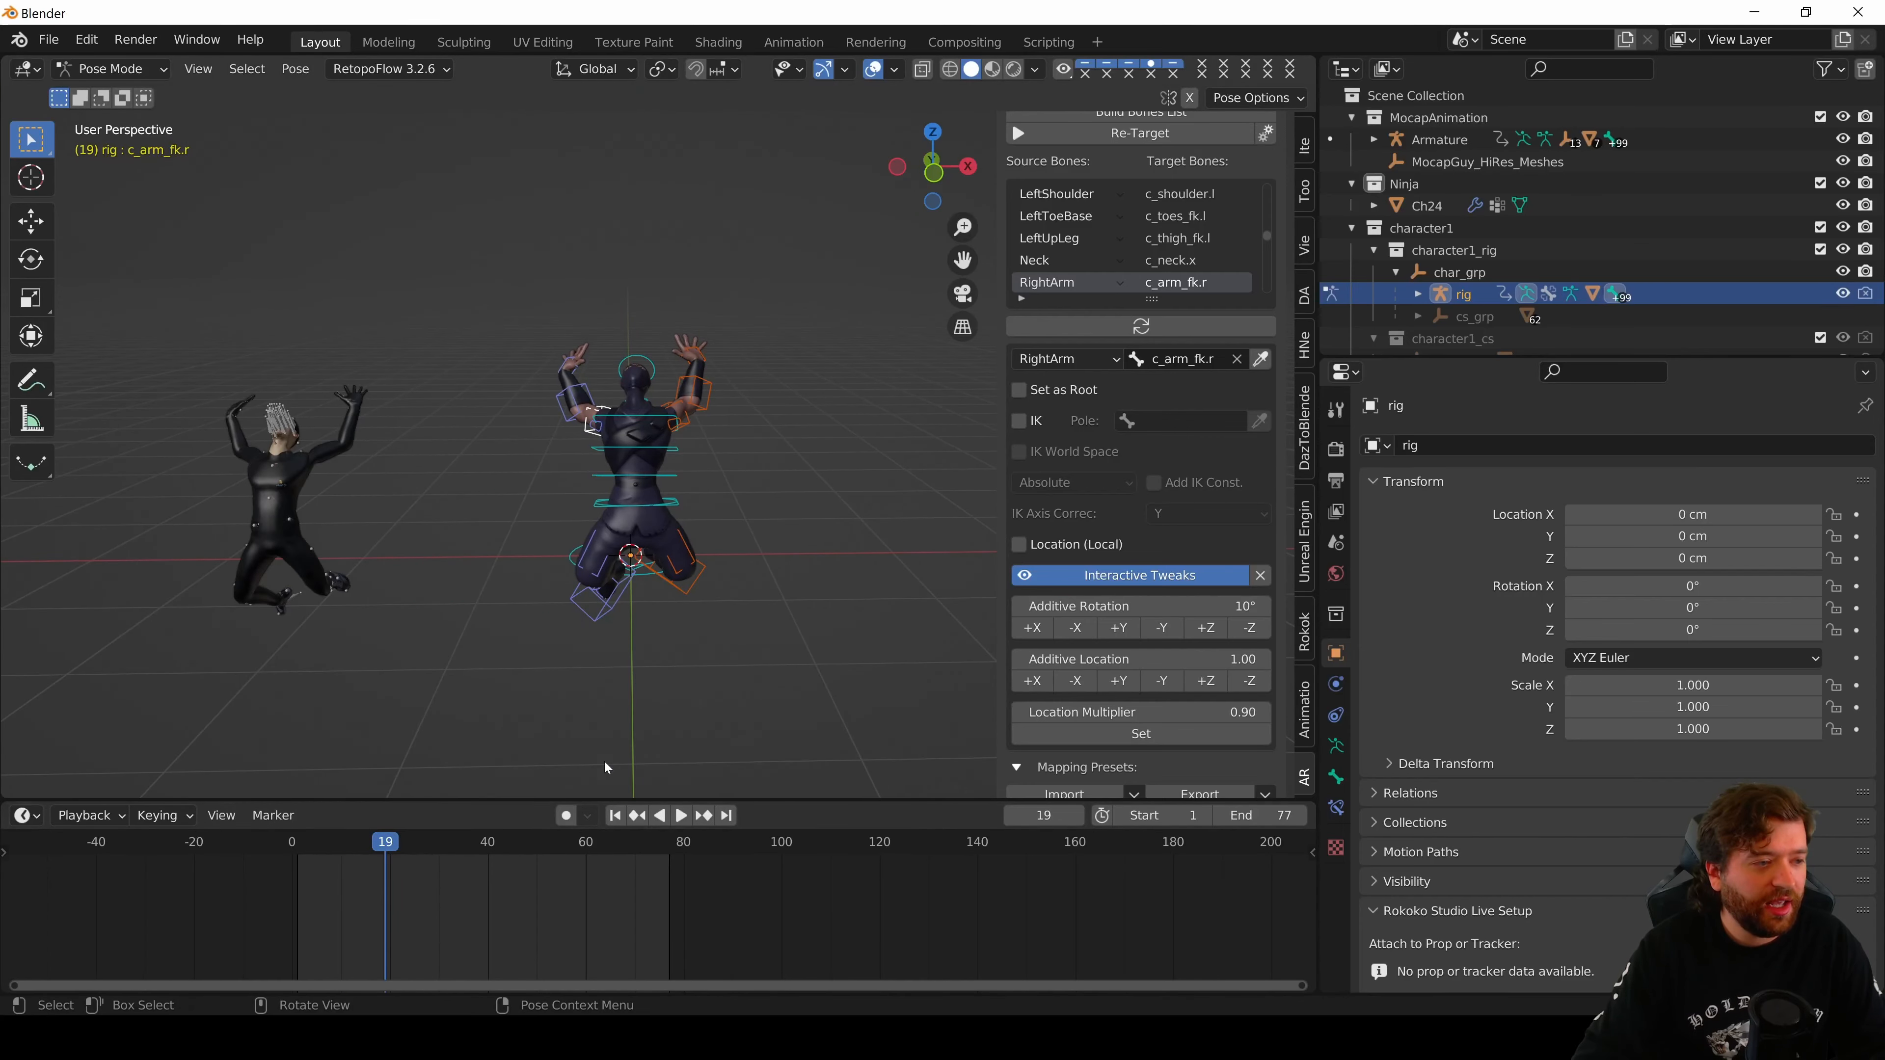
pyautogui.press('space')
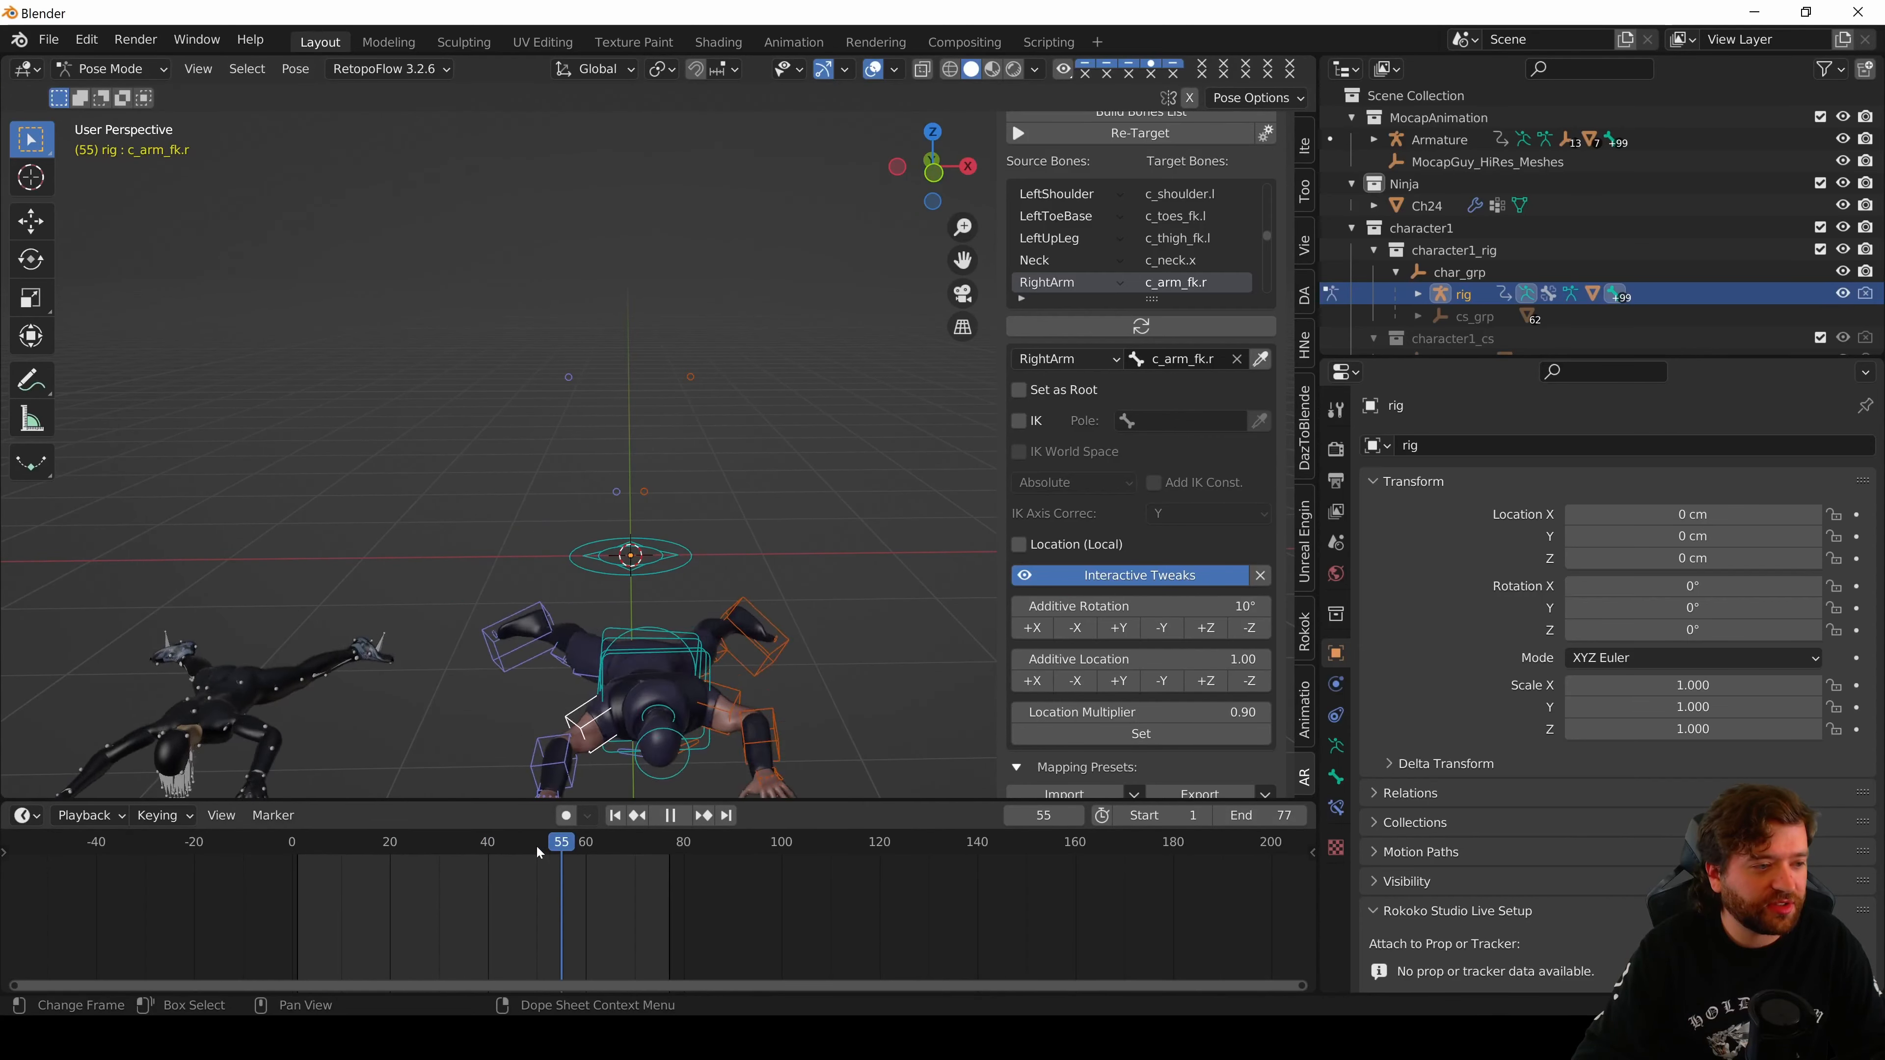
pyautogui.moveTo(536, 846); pyautogui.dragTo(301, 848)
# - Select the ninja's c_root_master.x controller and sync the remap bones list to its Hips entry
pyautogui.scroll(6, 683, 626)
pyautogui.moveTo(653, 613); pyautogui.dragTo(627, 388, button='middle')
pyautogui.click(646, 373)
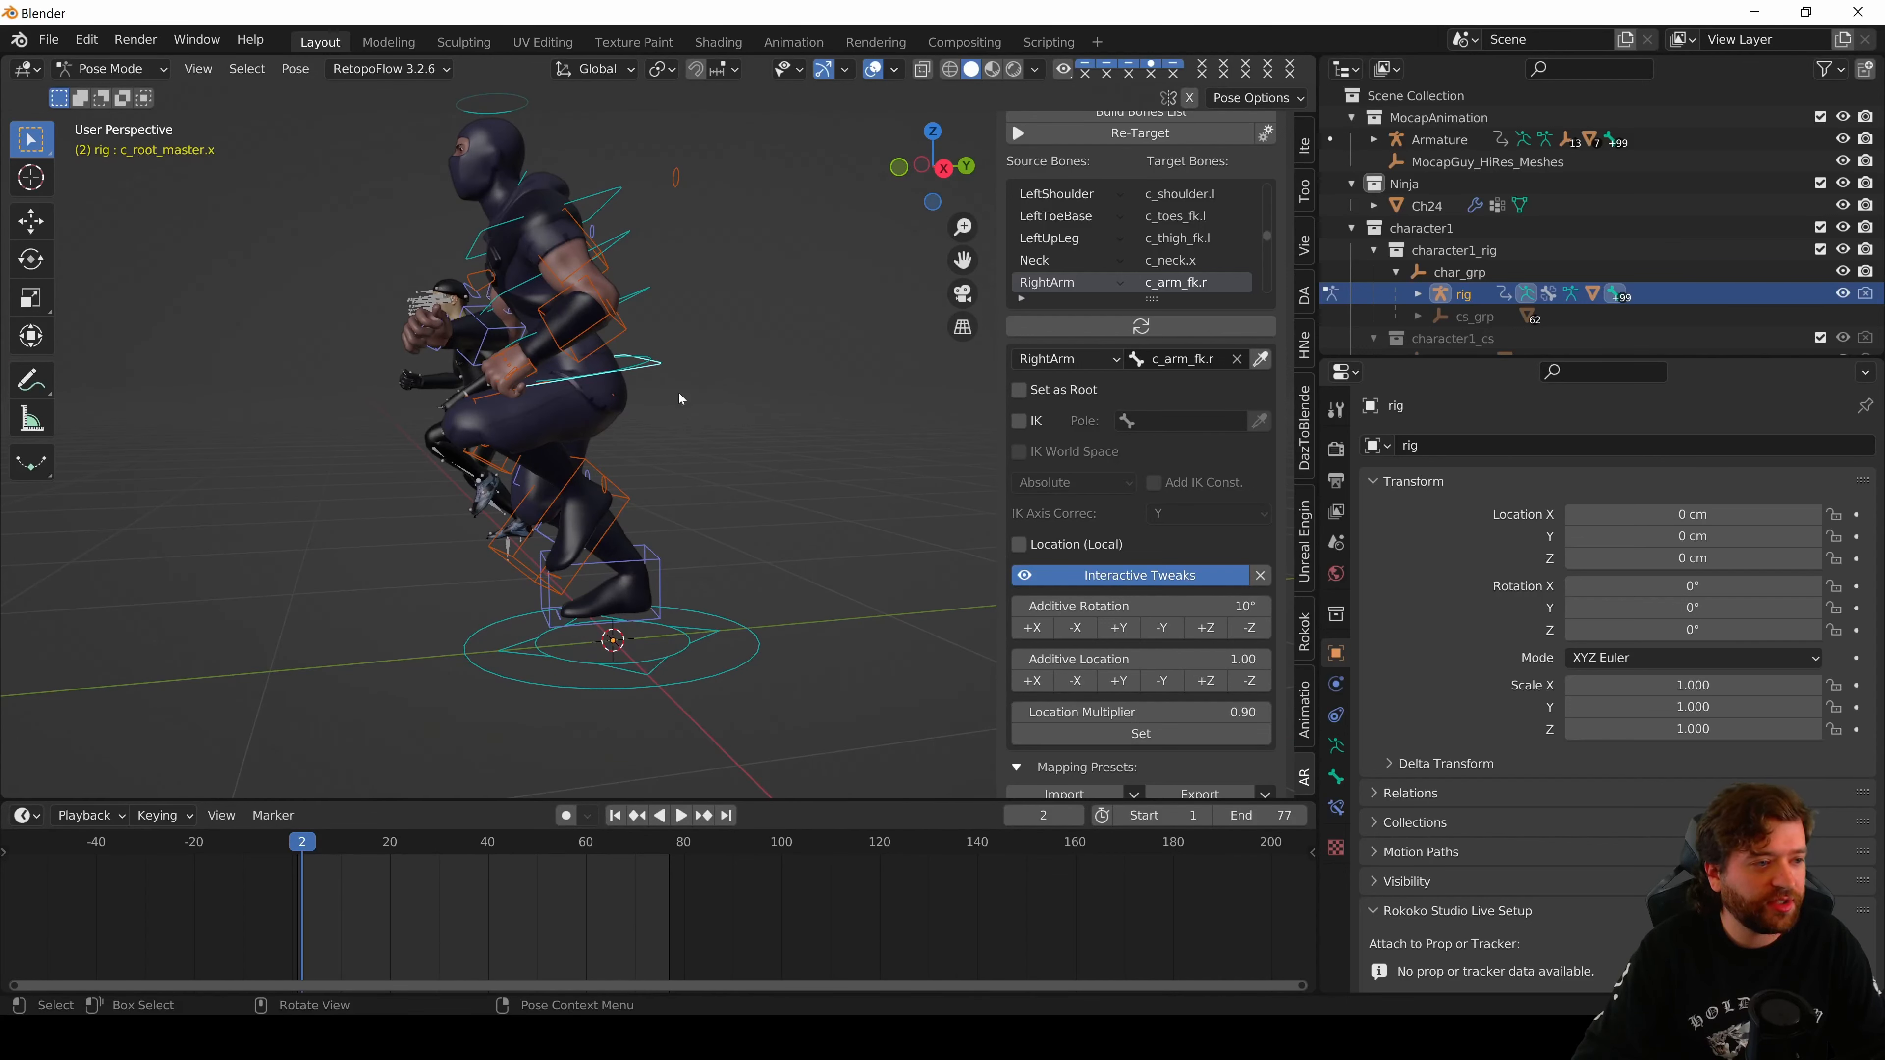
pyautogui.click(1132, 334)
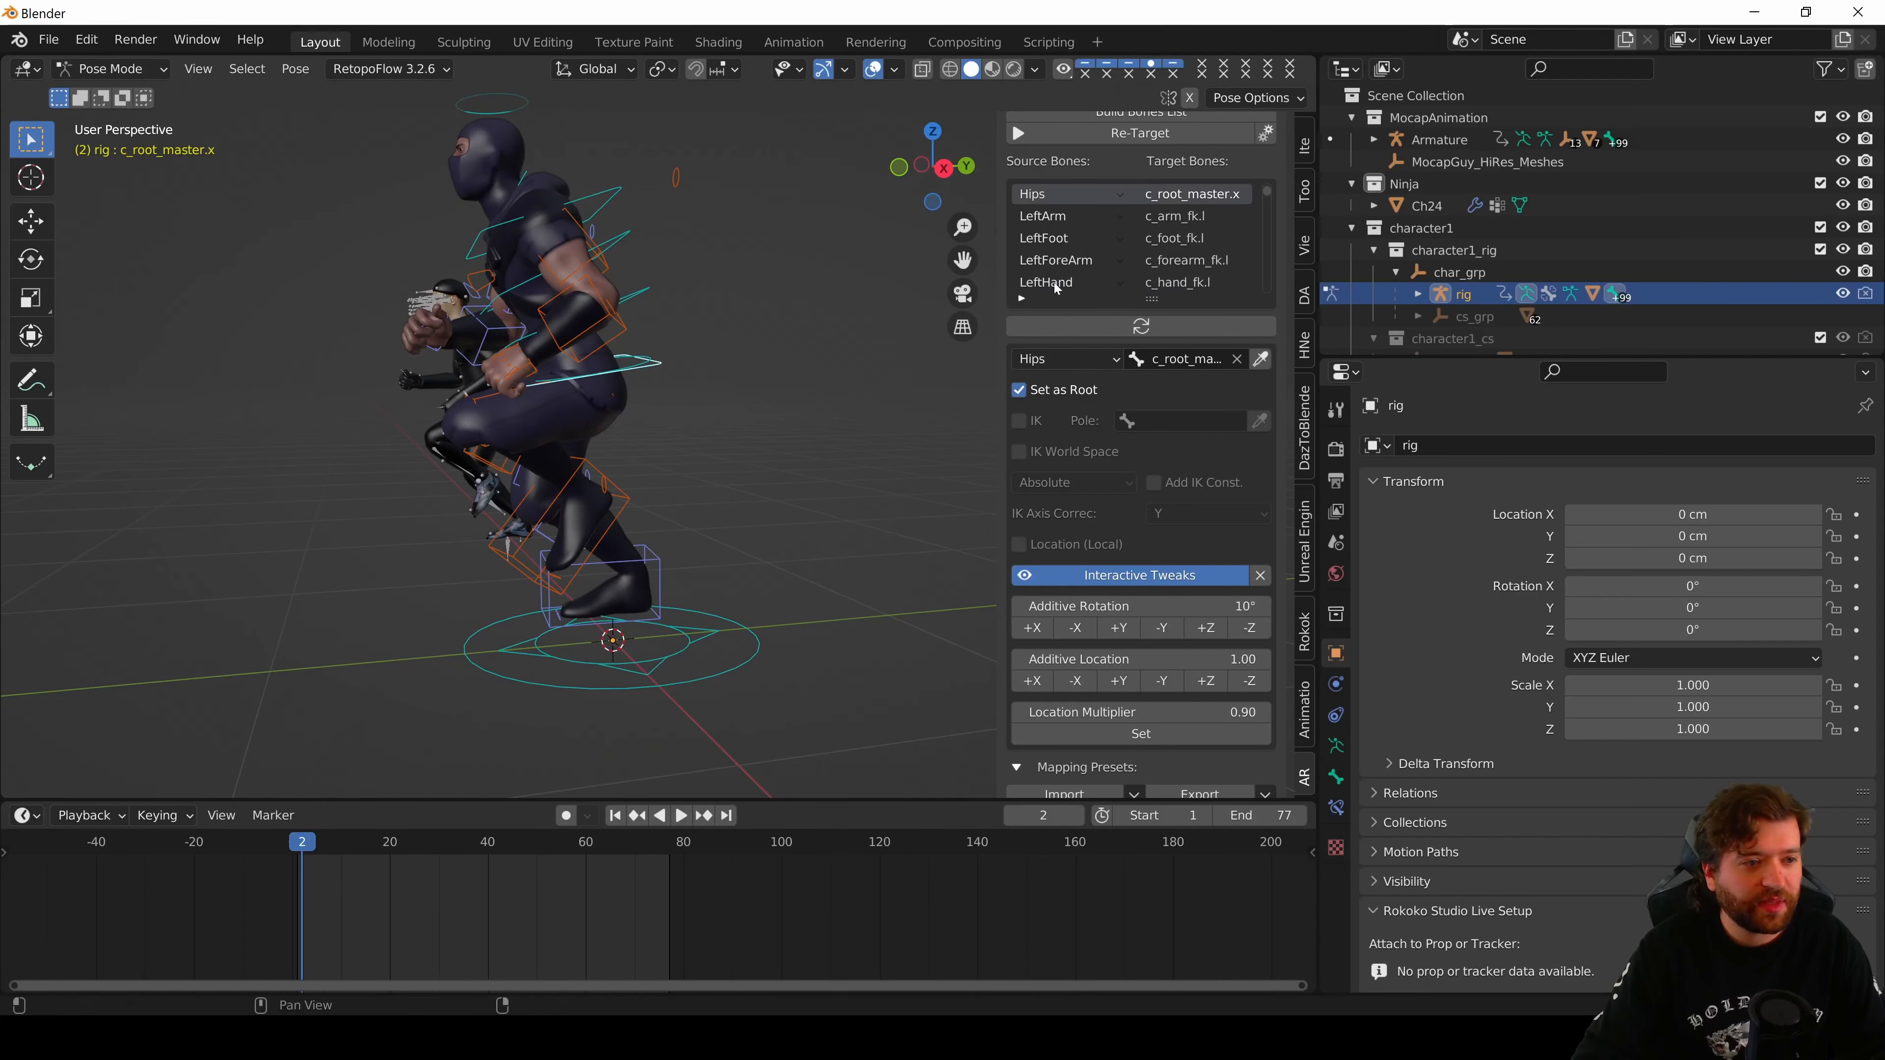